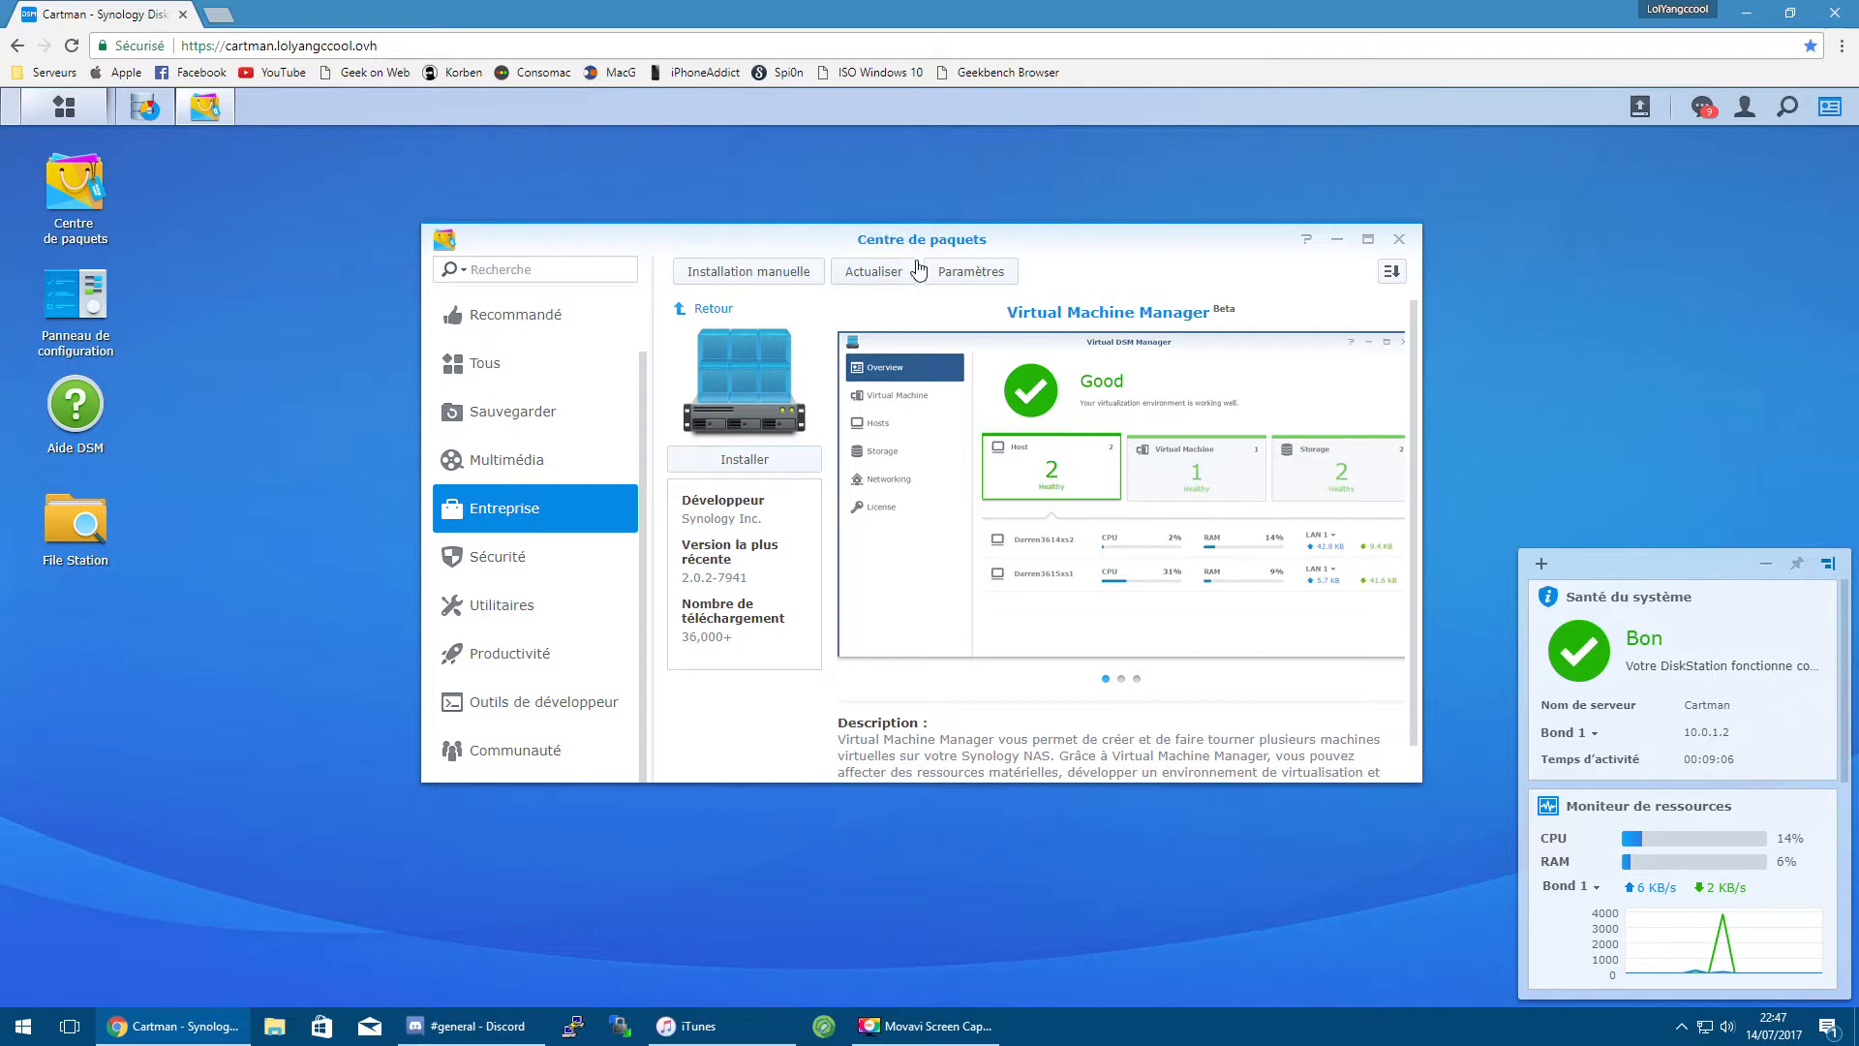
Step: Check in the package center settings whether beta versions are shown, and close the settings without changing them
left_click(969, 272)
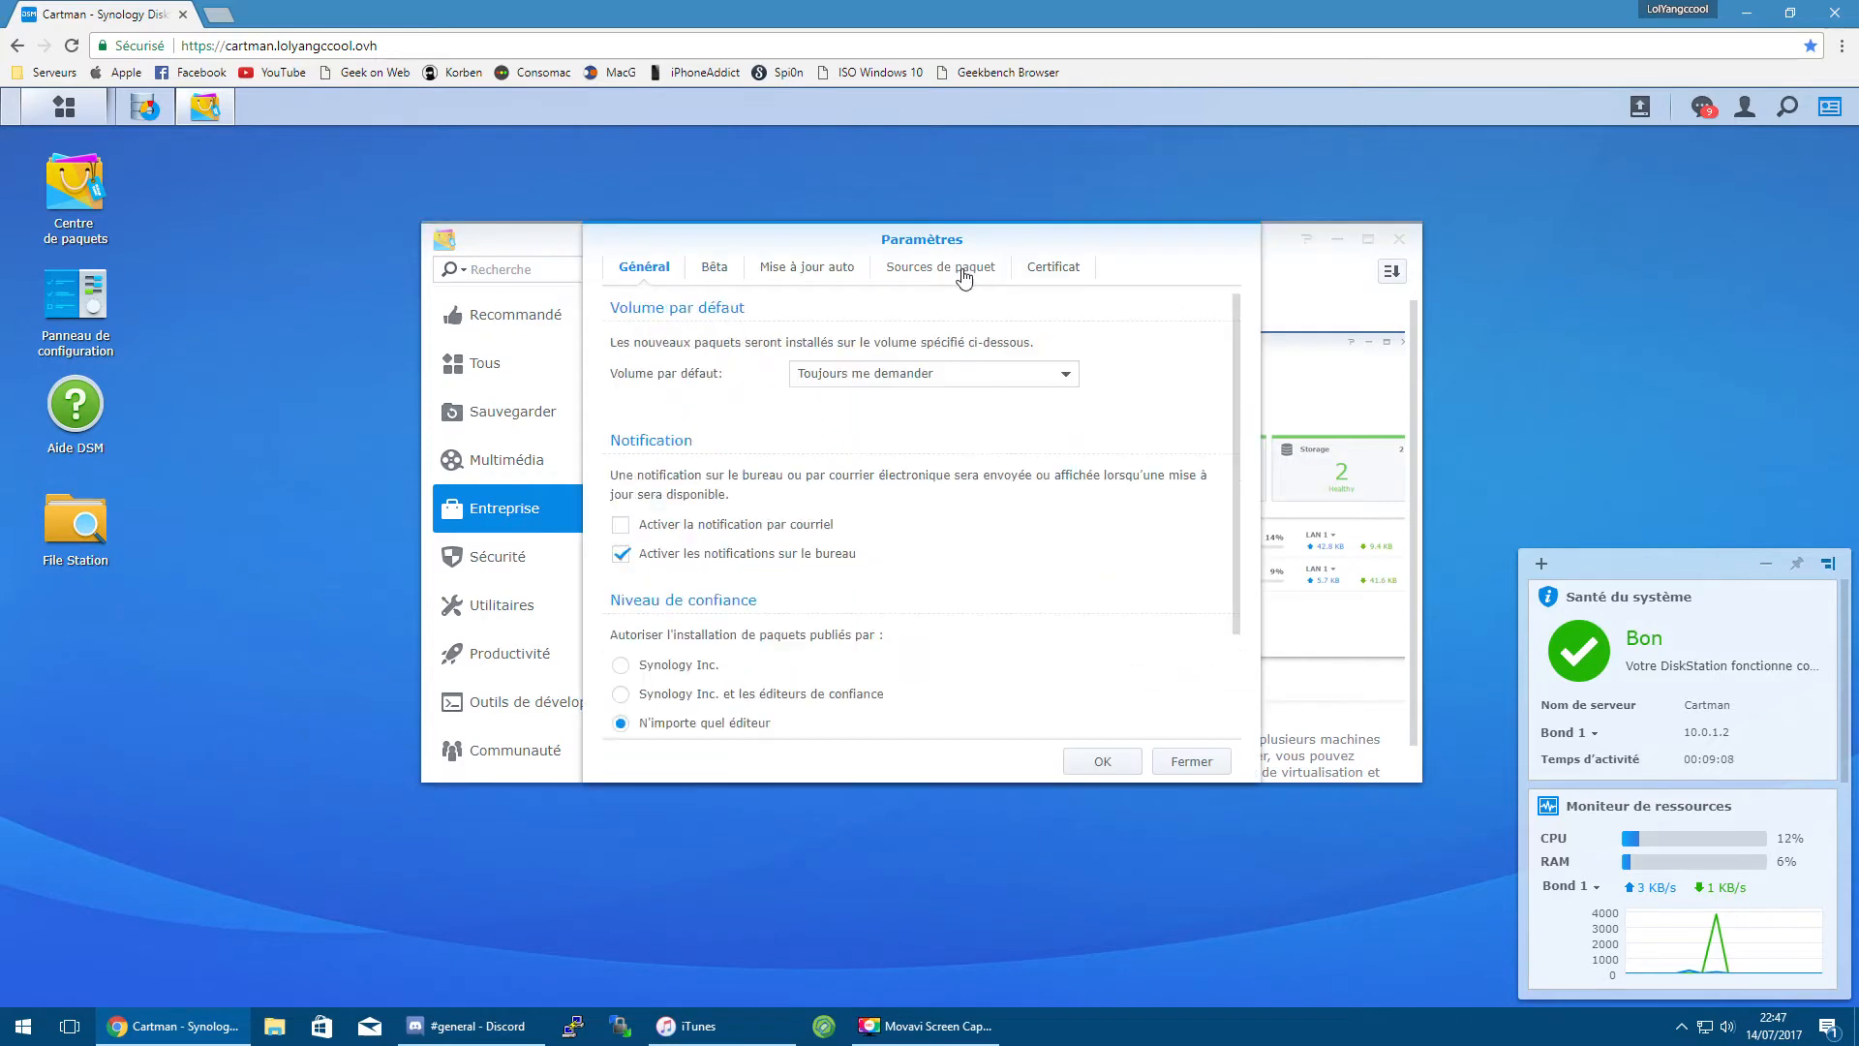
left_click(724, 271)
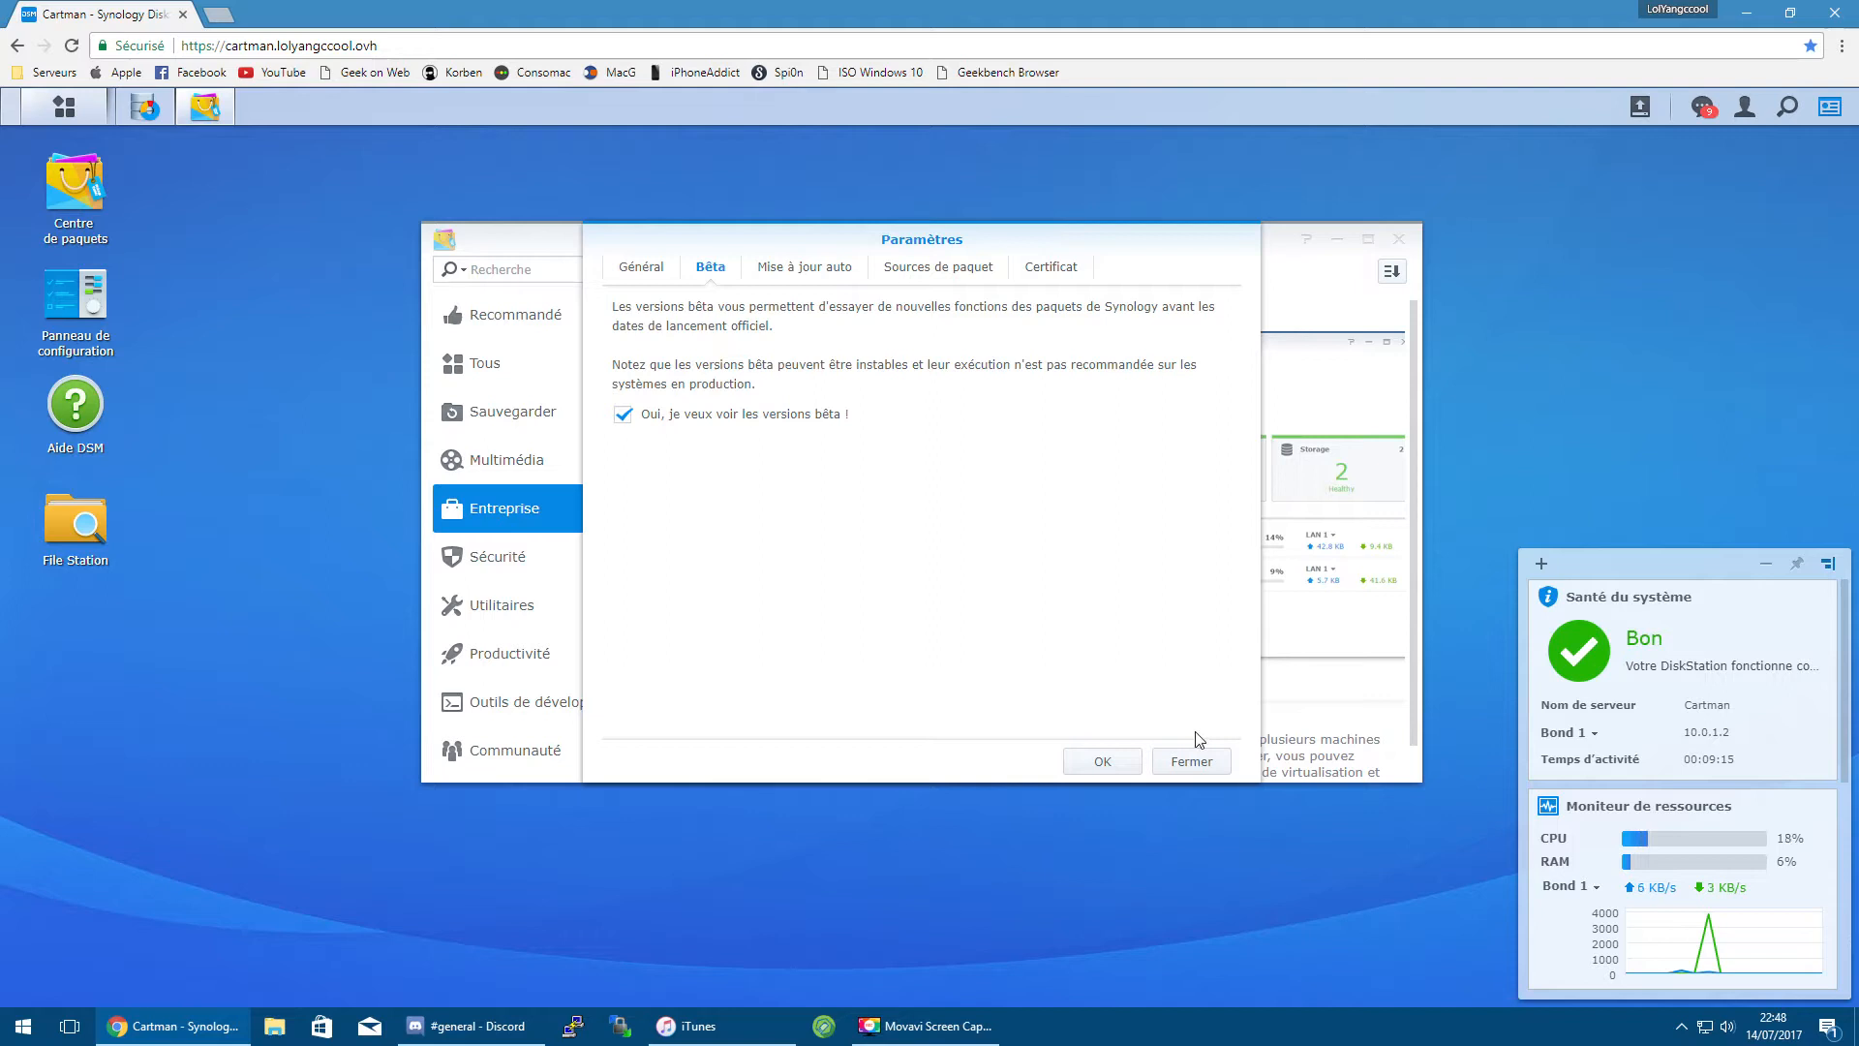
left_click(1190, 763)
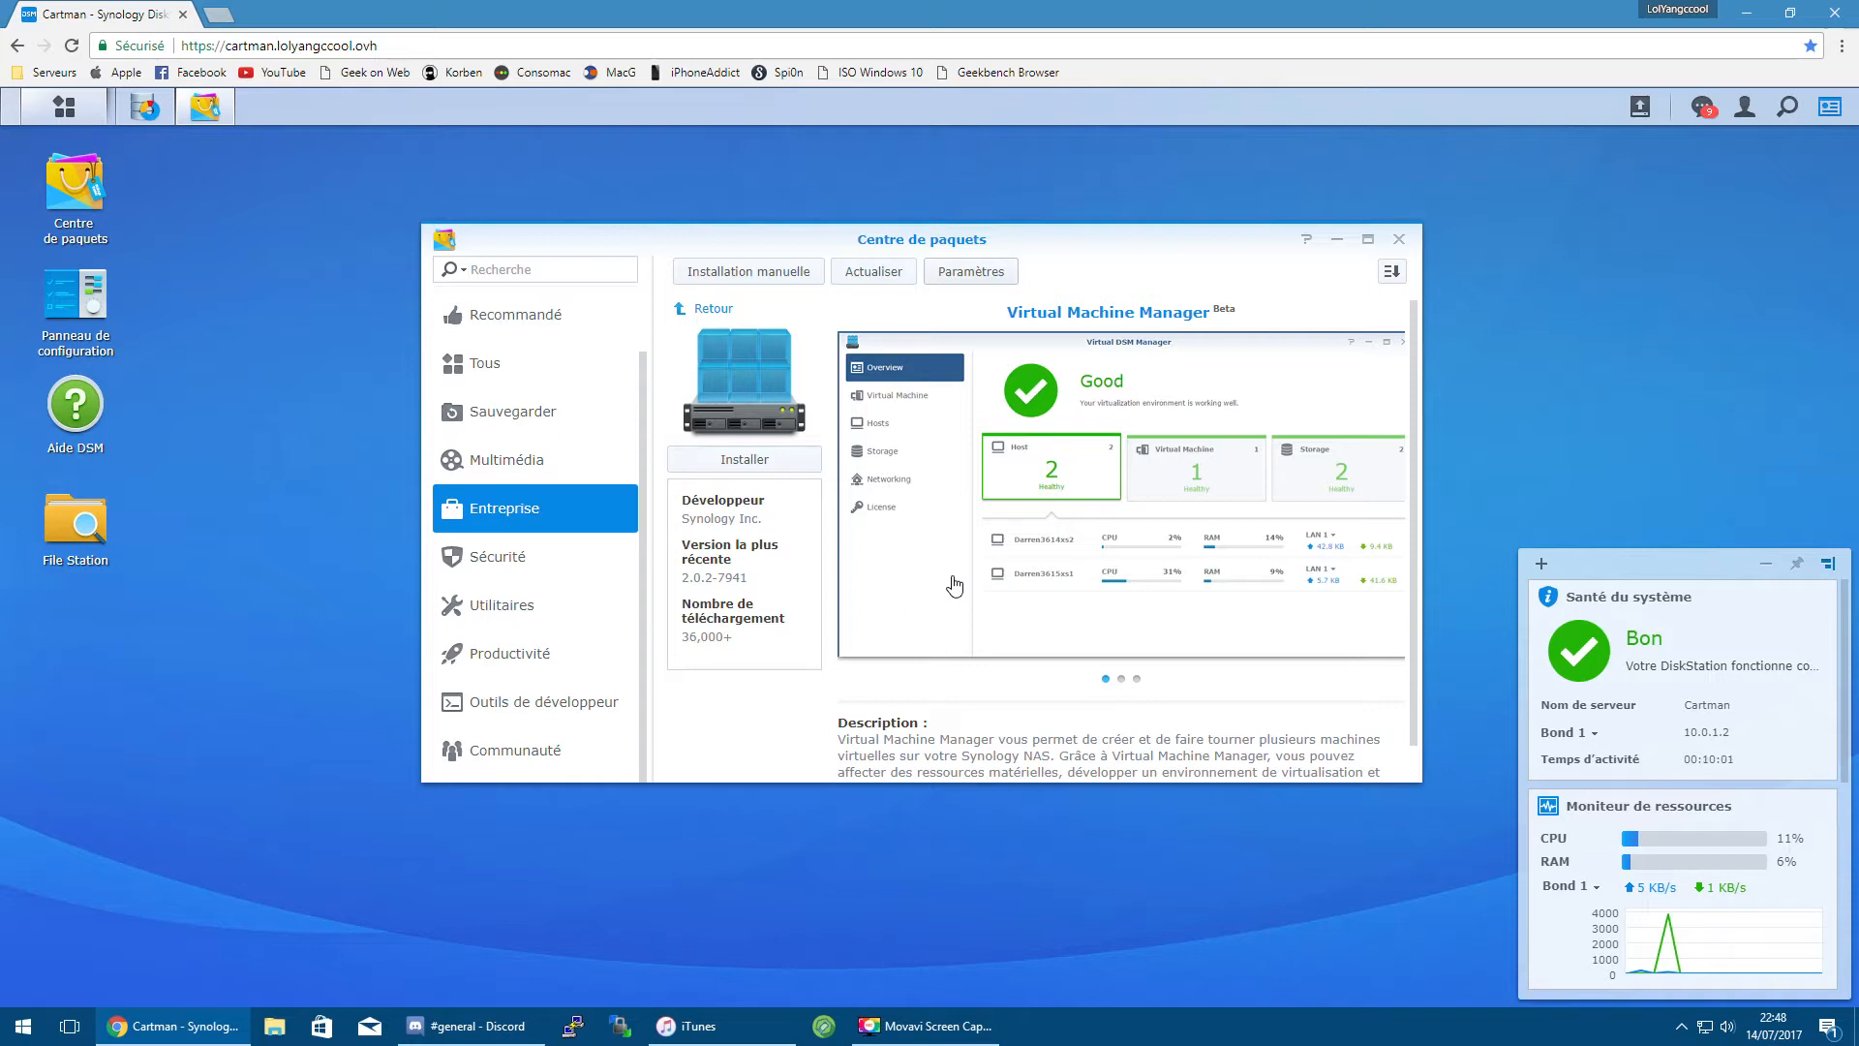
Step: Examine Volume 3's RAID type, file system, status and disk details in the storage manager, then minimize its window
left_click(146, 106)
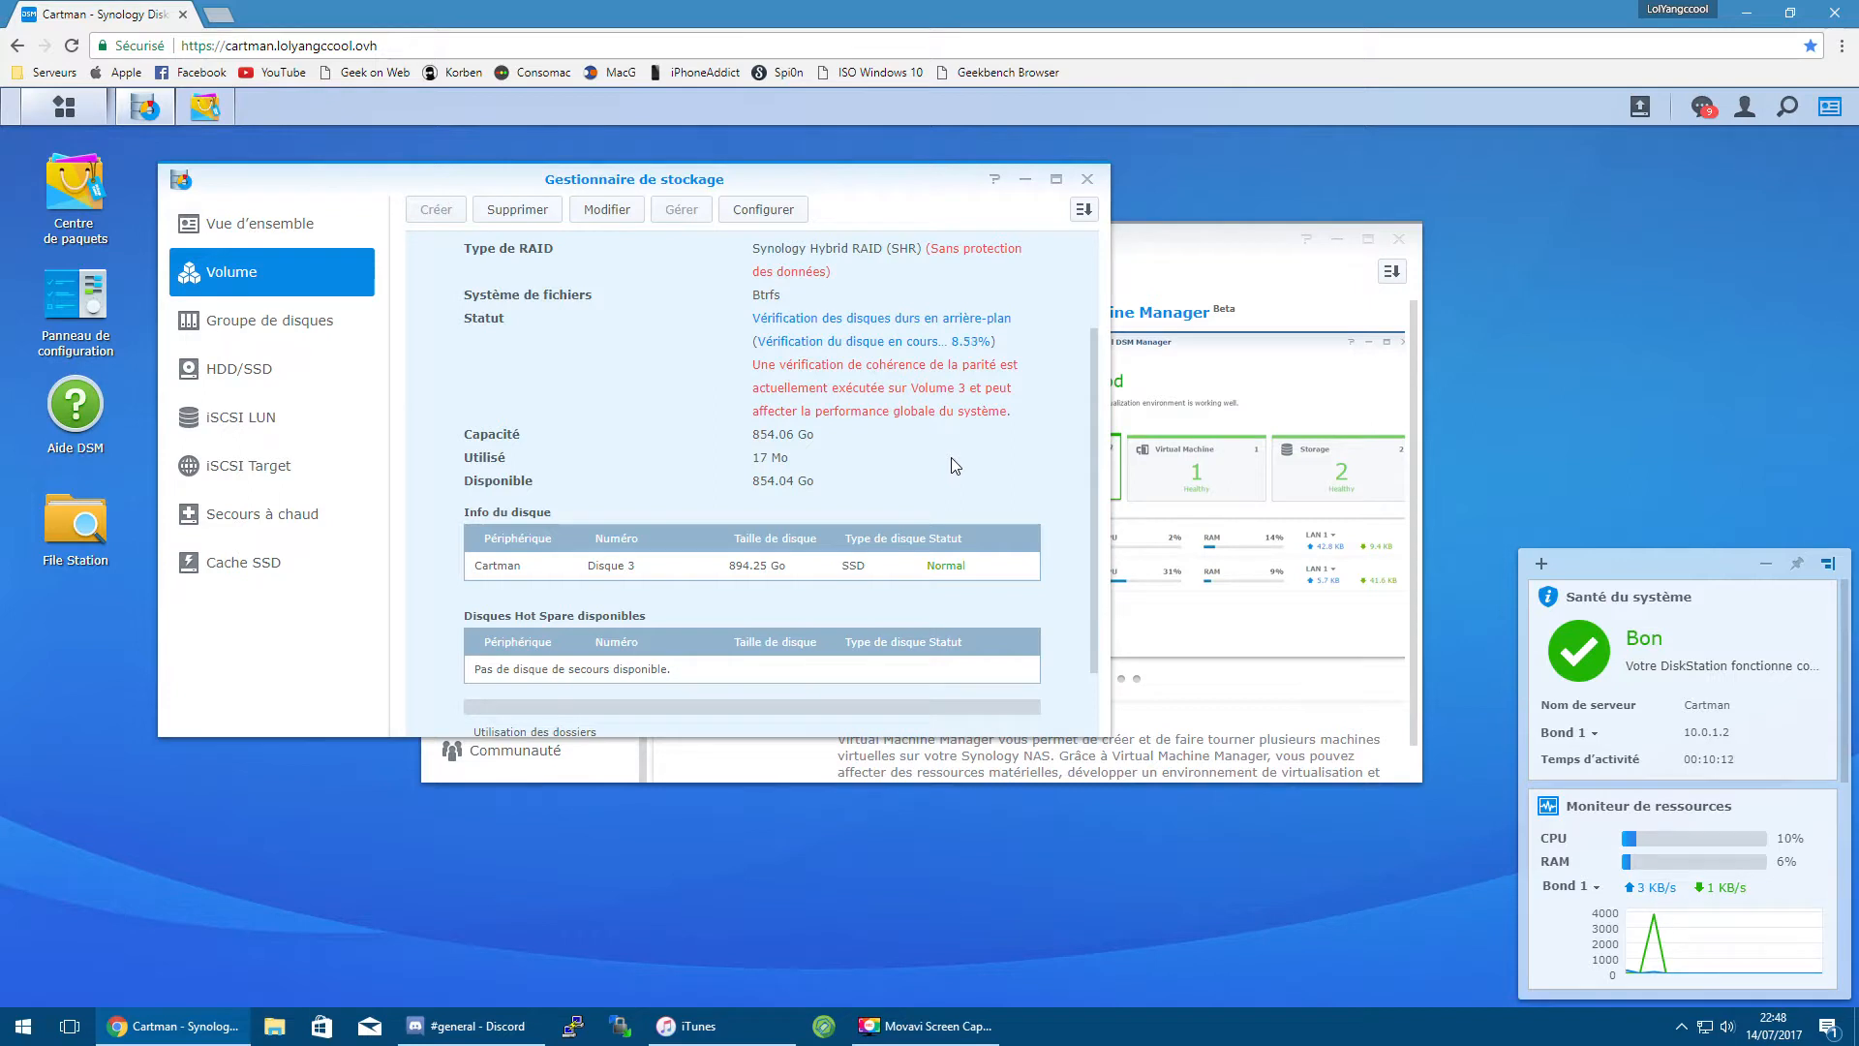
scroll(946, 453, "up", 2)
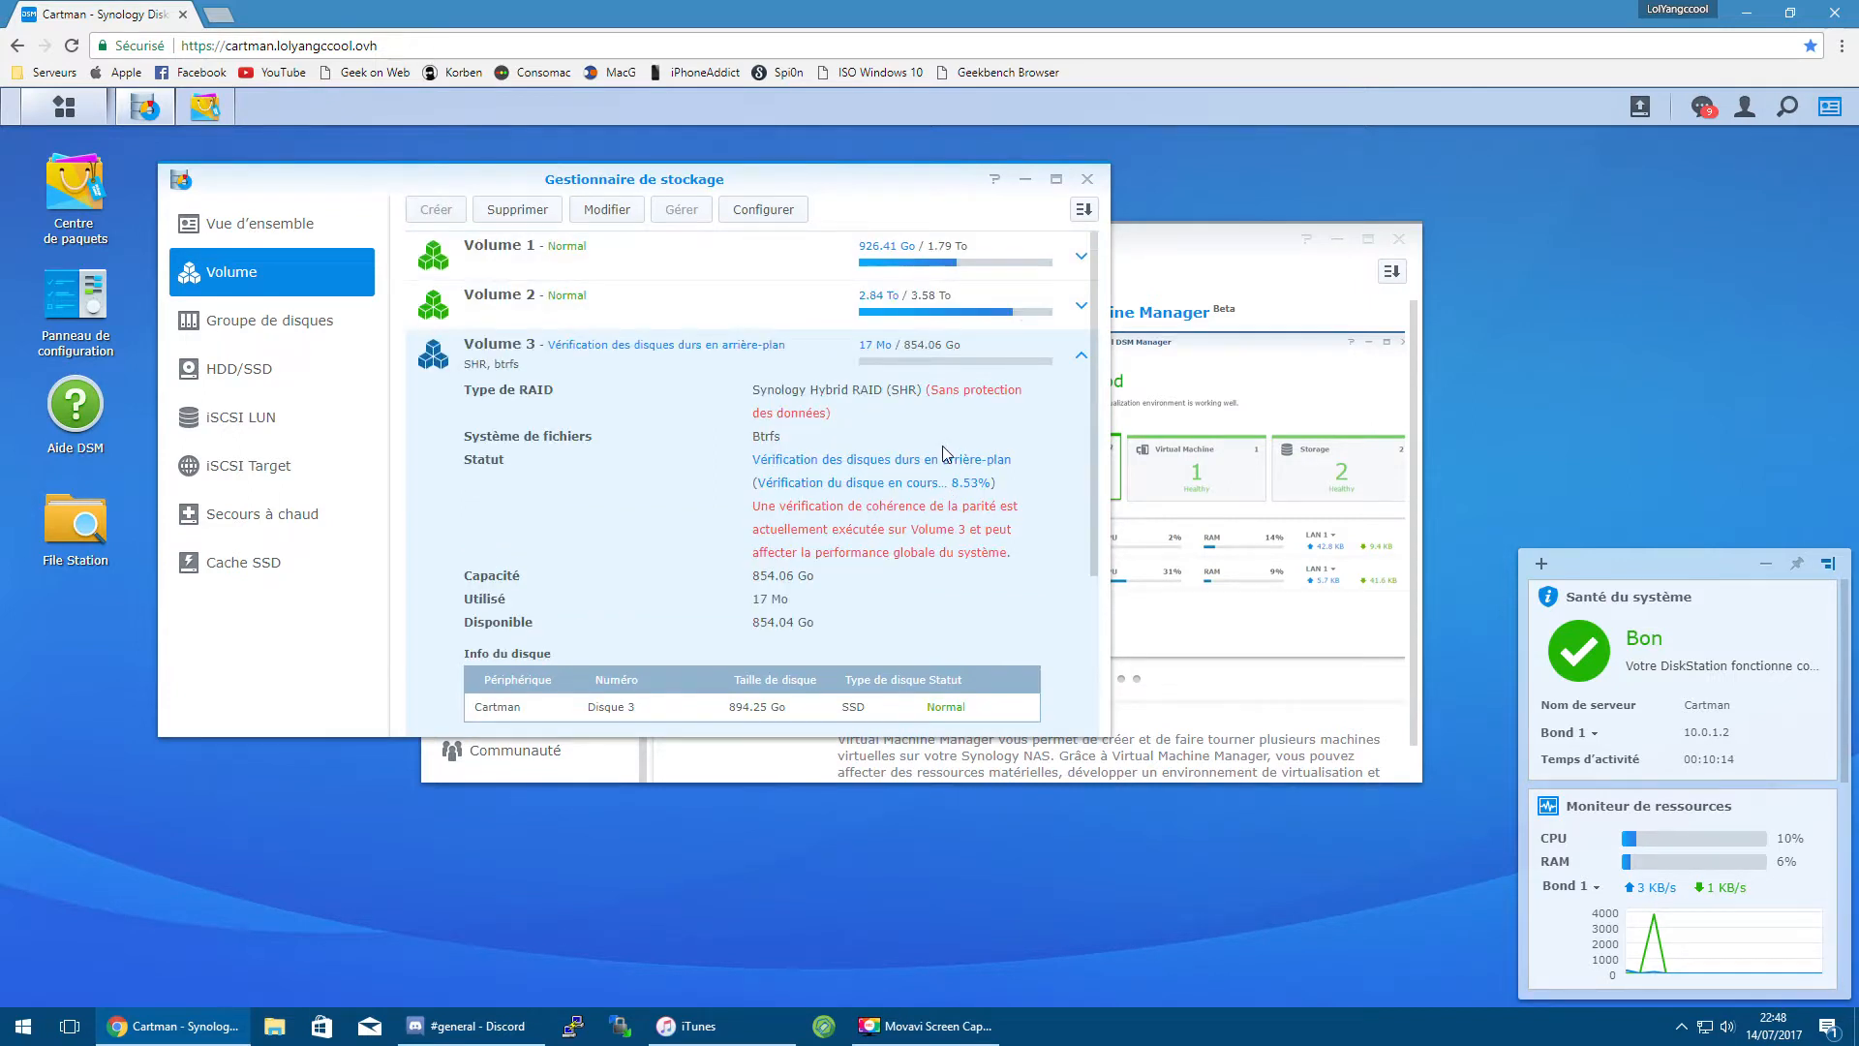
scroll(946, 453, "down", 3)
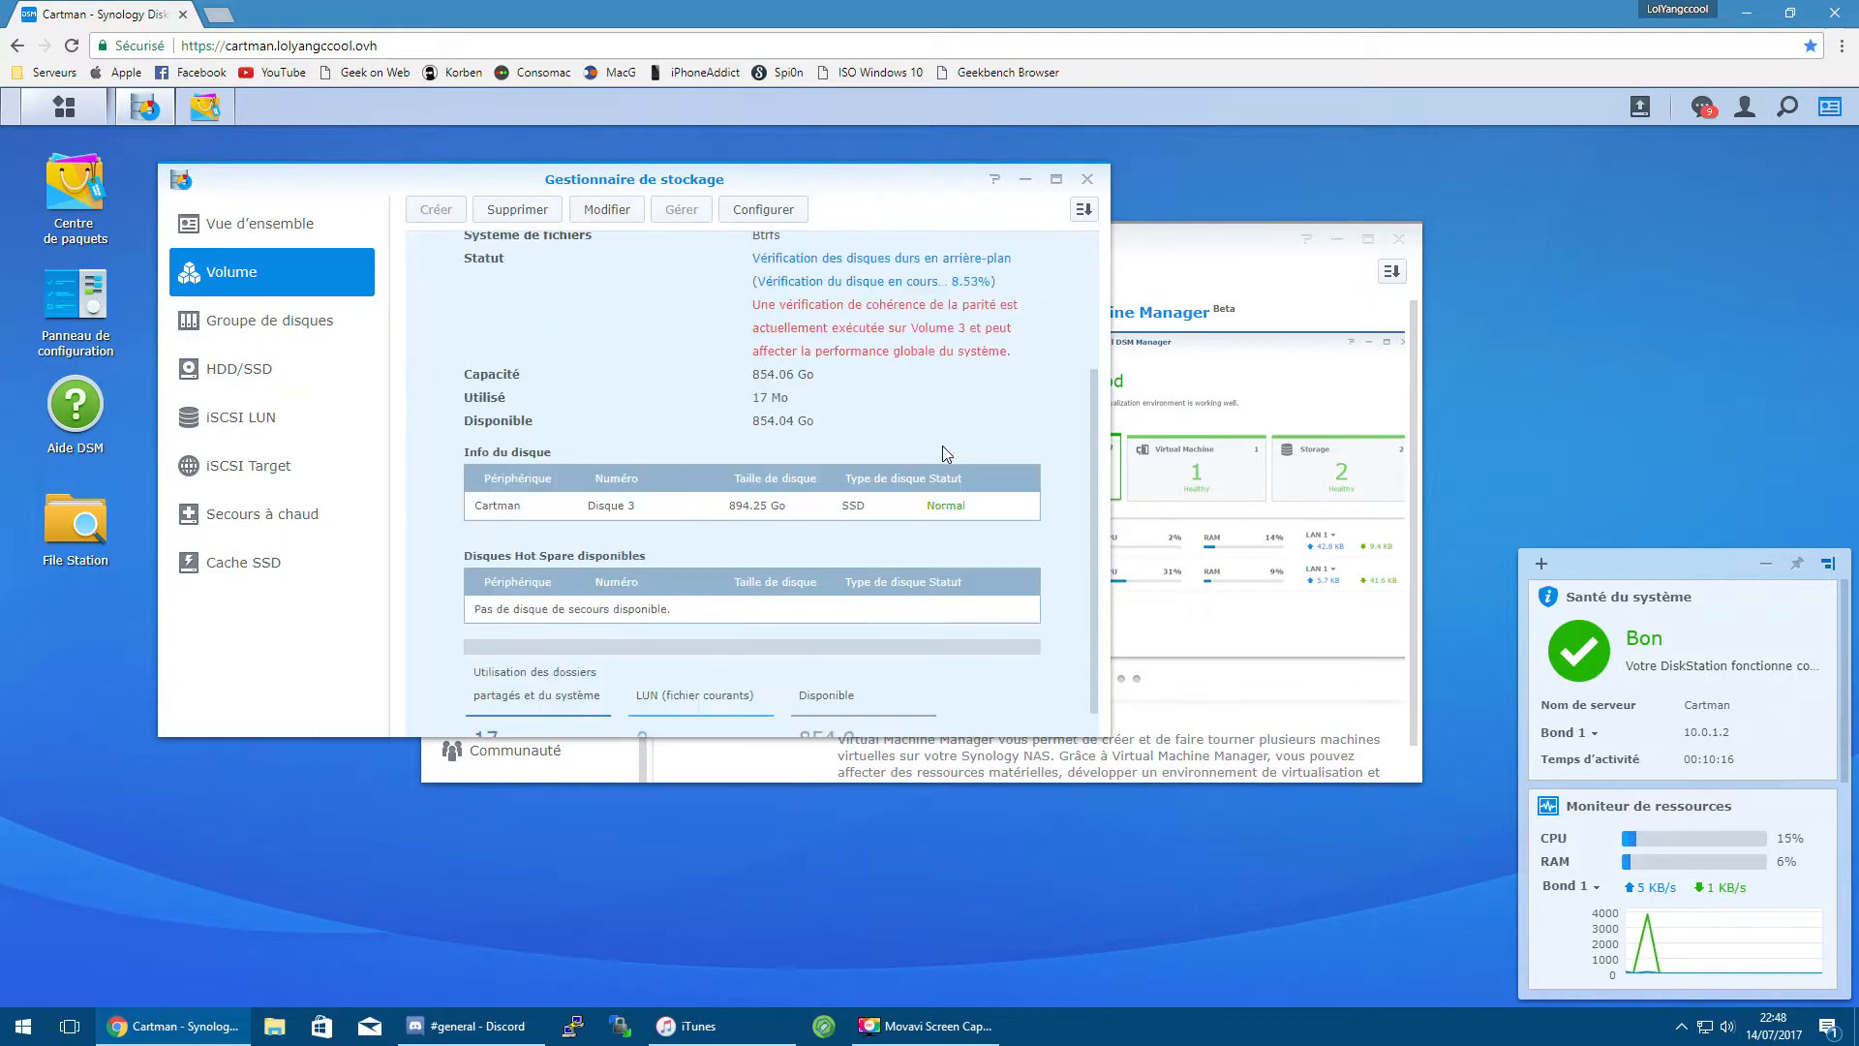
scroll(946, 453, "up", 1)
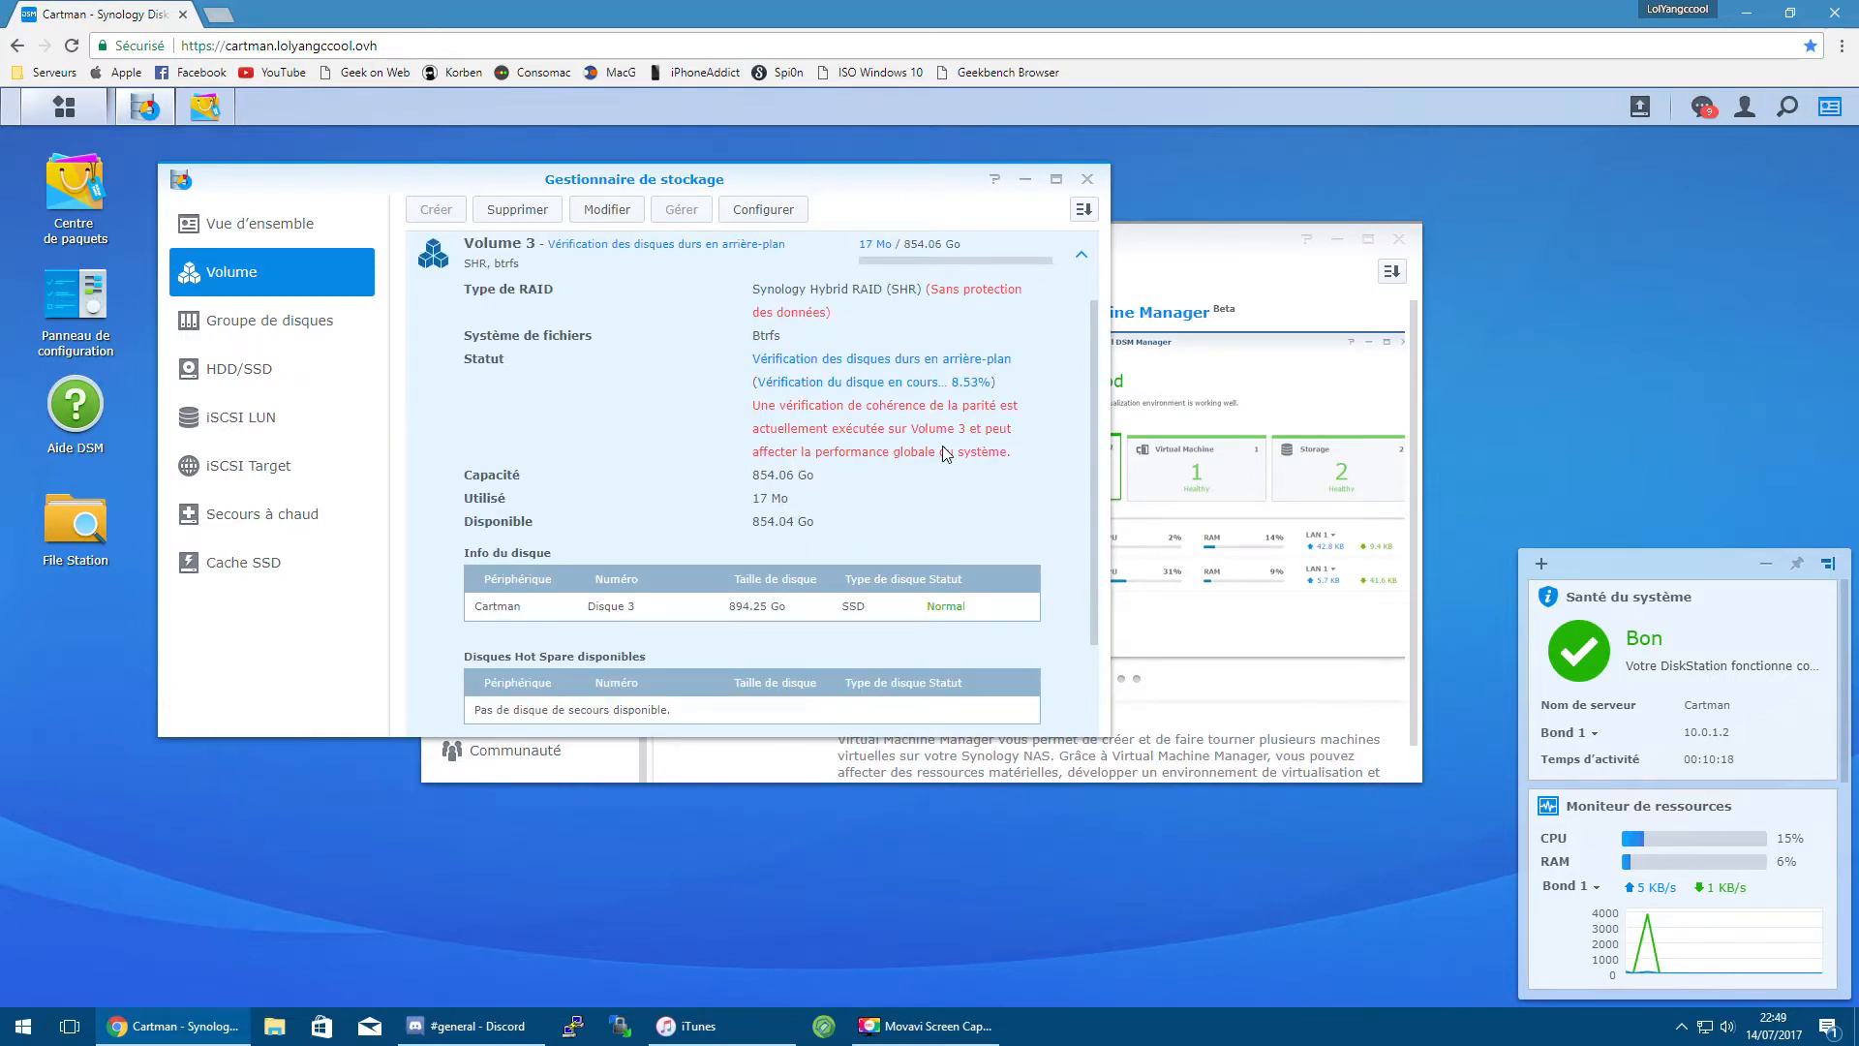
scroll(943, 445, "up", 1)
scroll(943, 445, "down", 1)
scroll(943, 446, "down", 2)
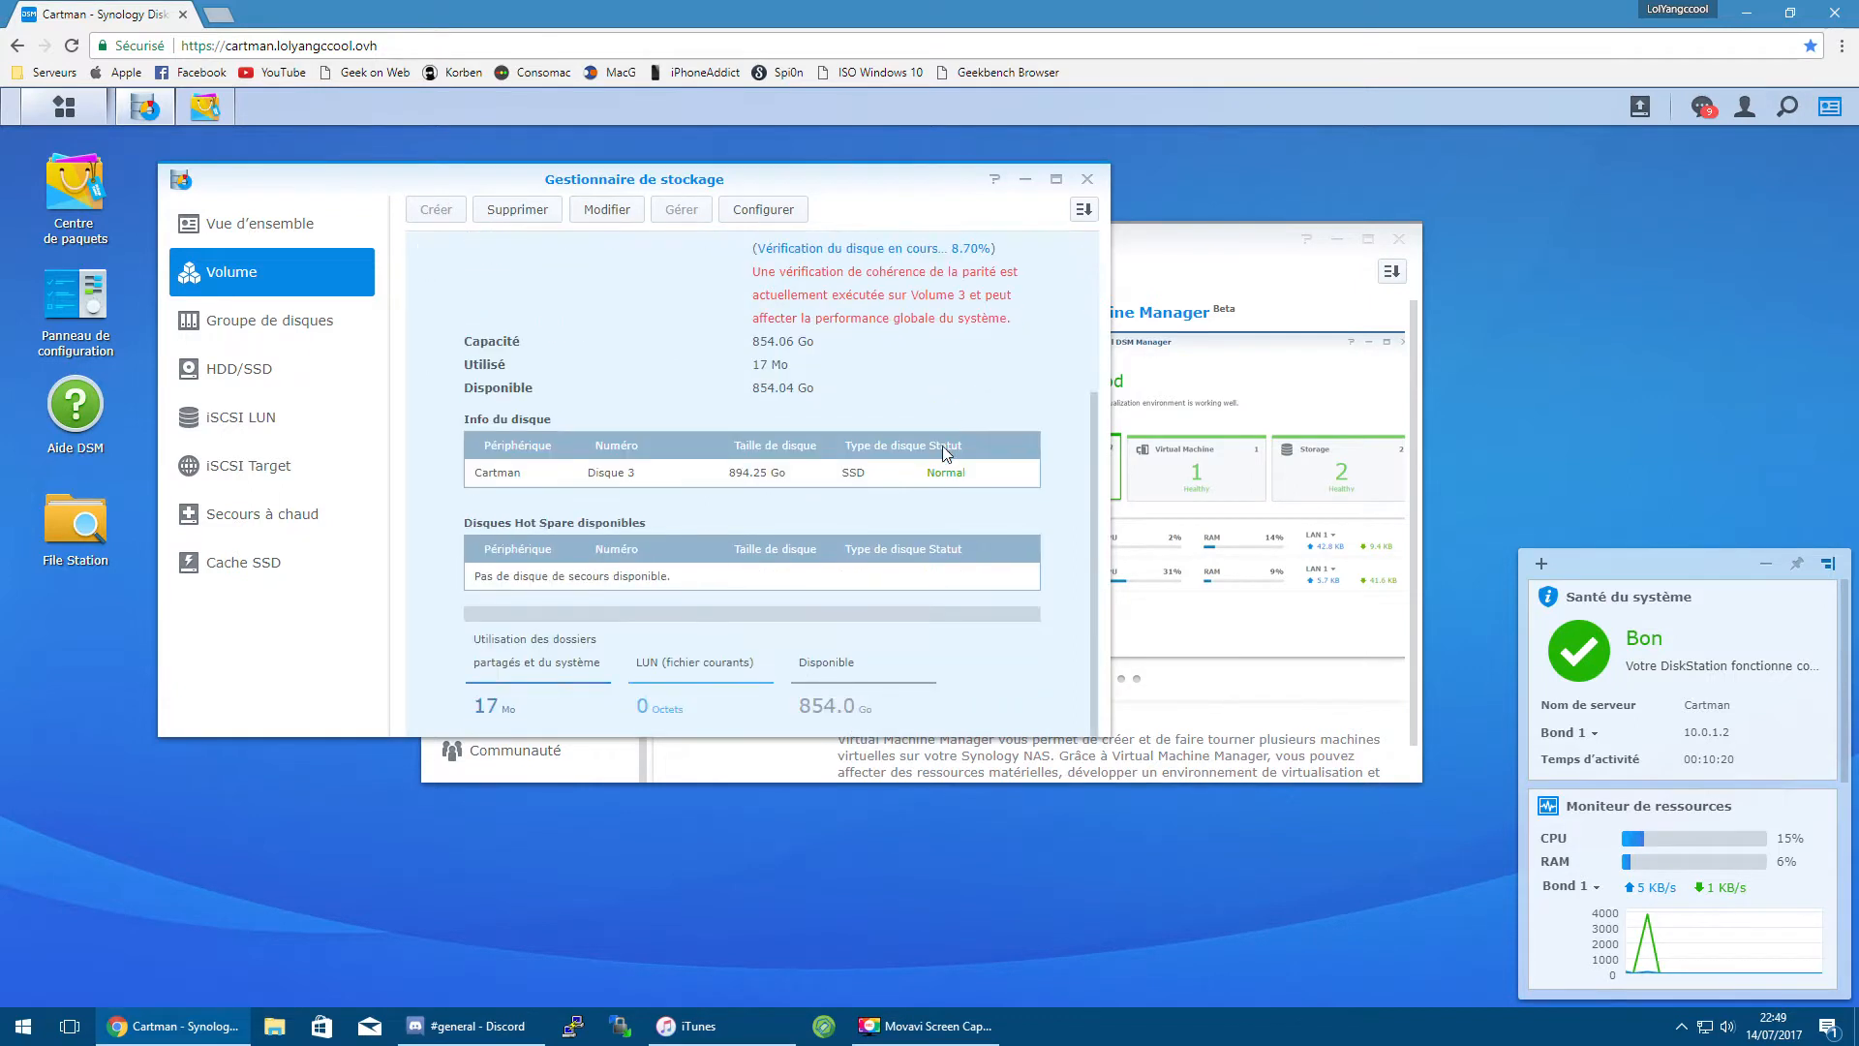
scroll(943, 446, "up", 2)
scroll(946, 454, "up", 1)
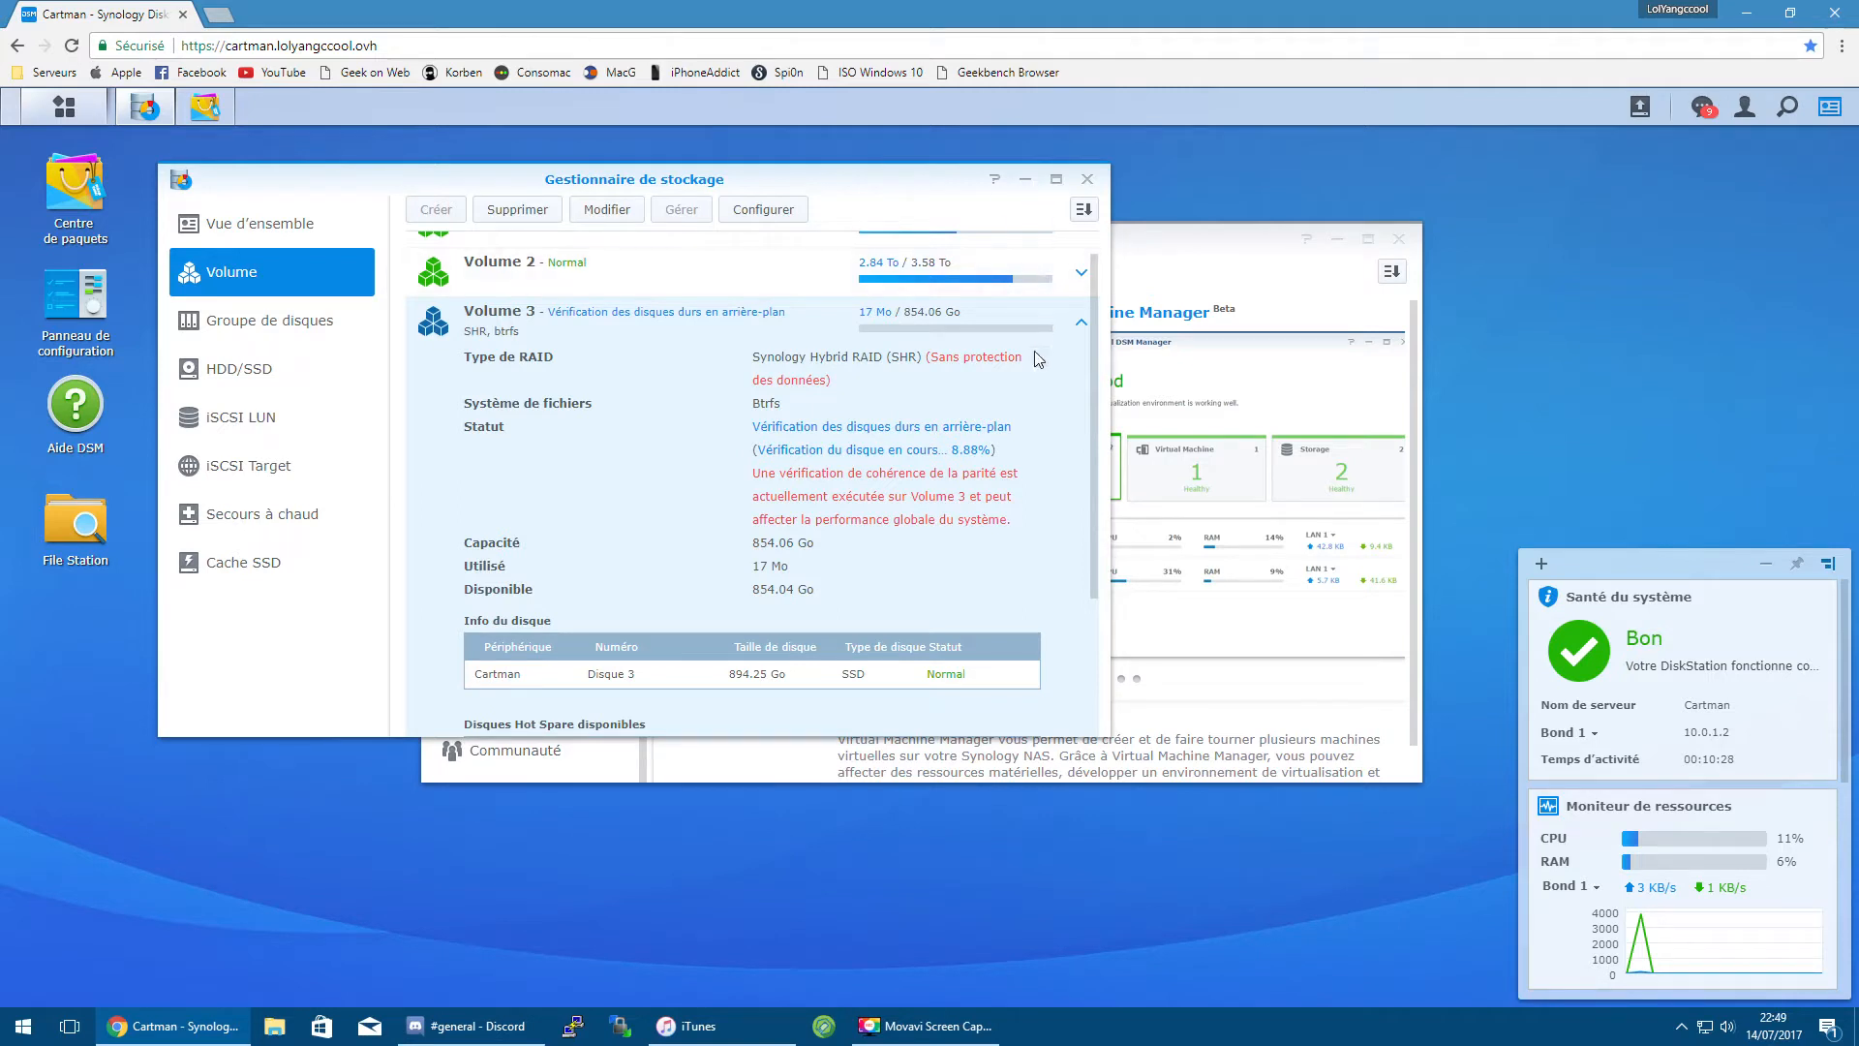
scroll(1038, 359, "down", 1)
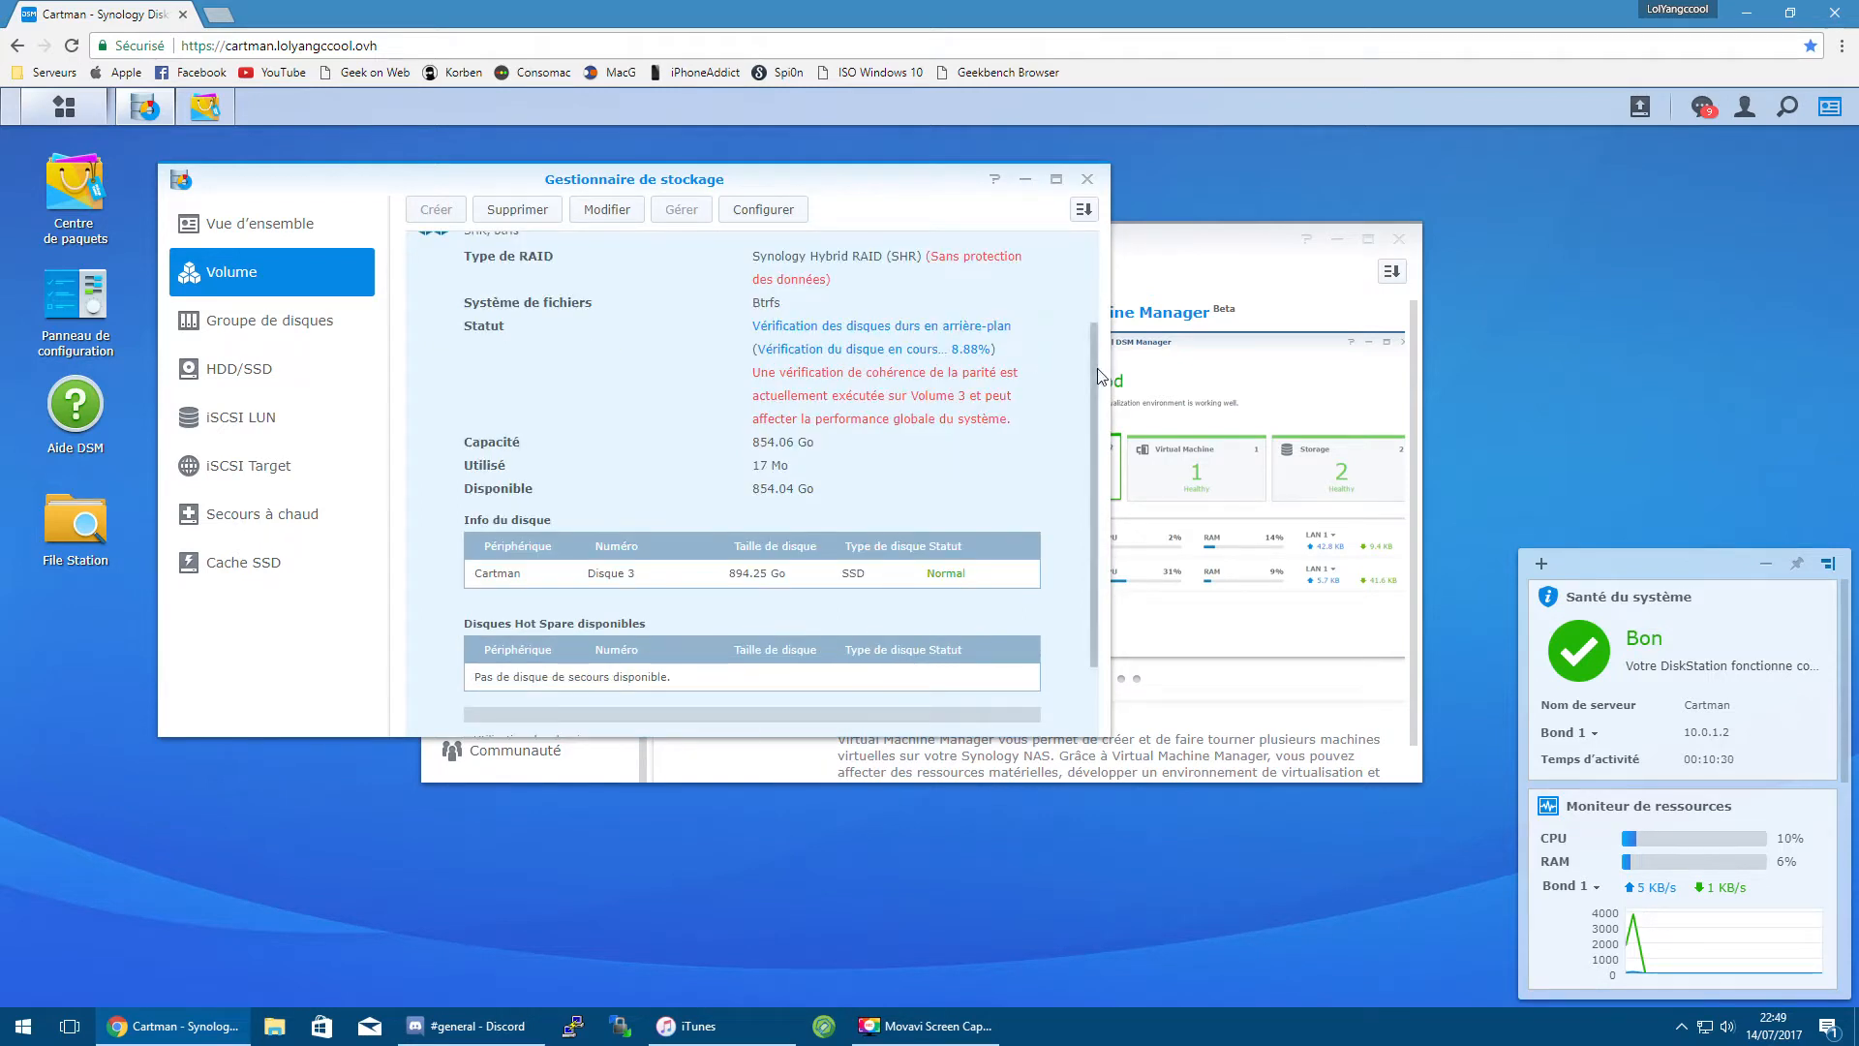
left_click_drag(1094, 369, 1092, 334)
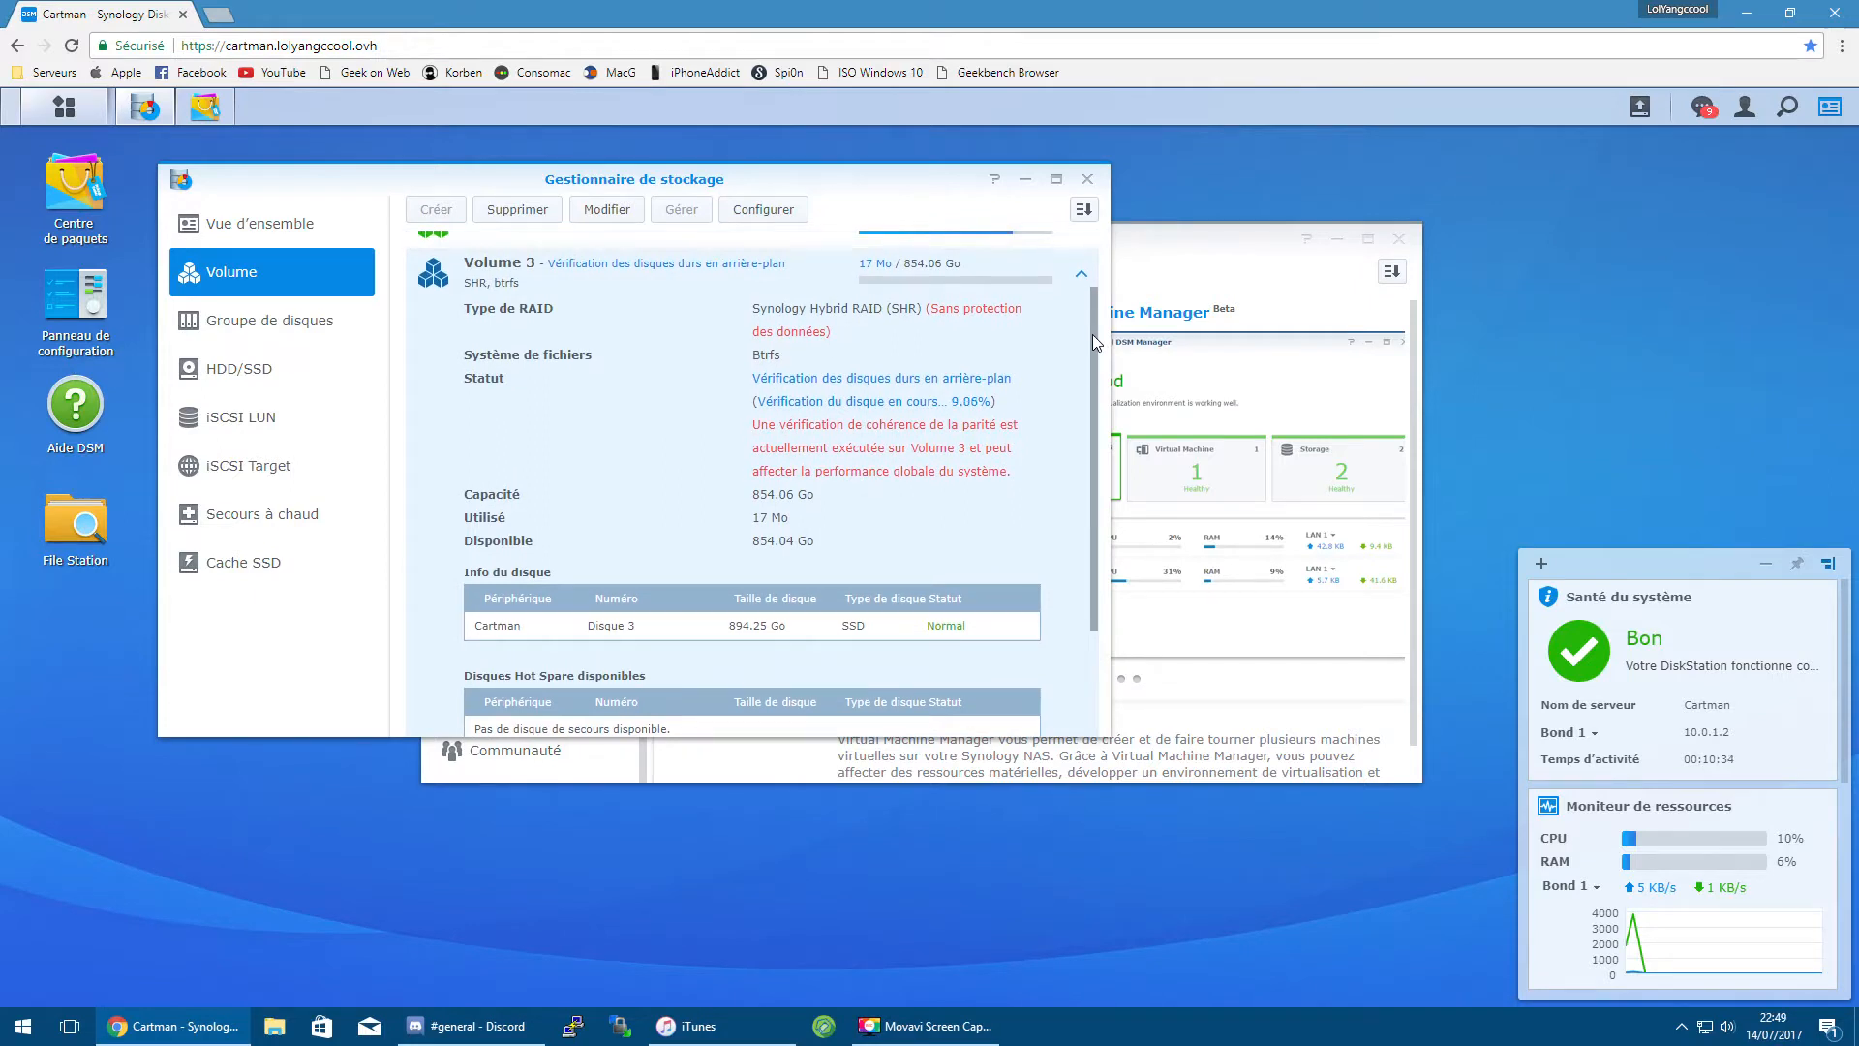
left_click_drag(1092, 334, 1094, 341)
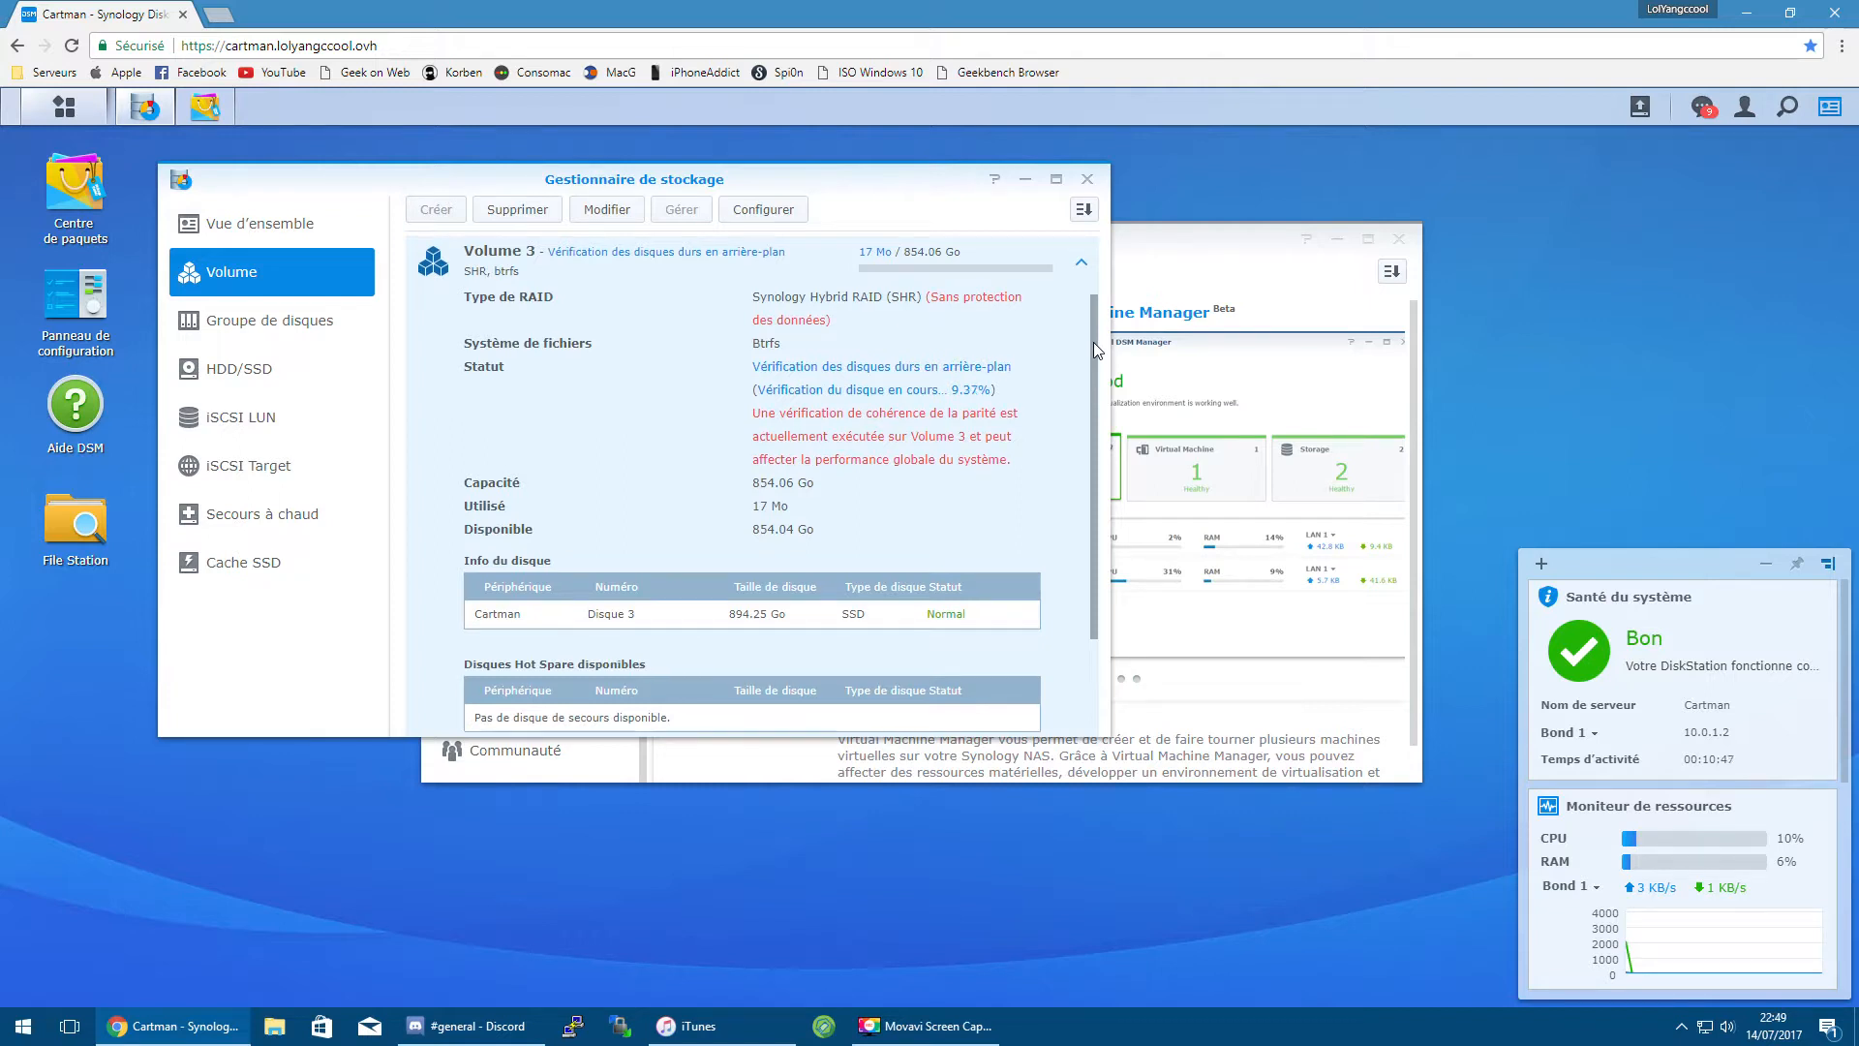
left_click_drag(1094, 340, 1094, 343)
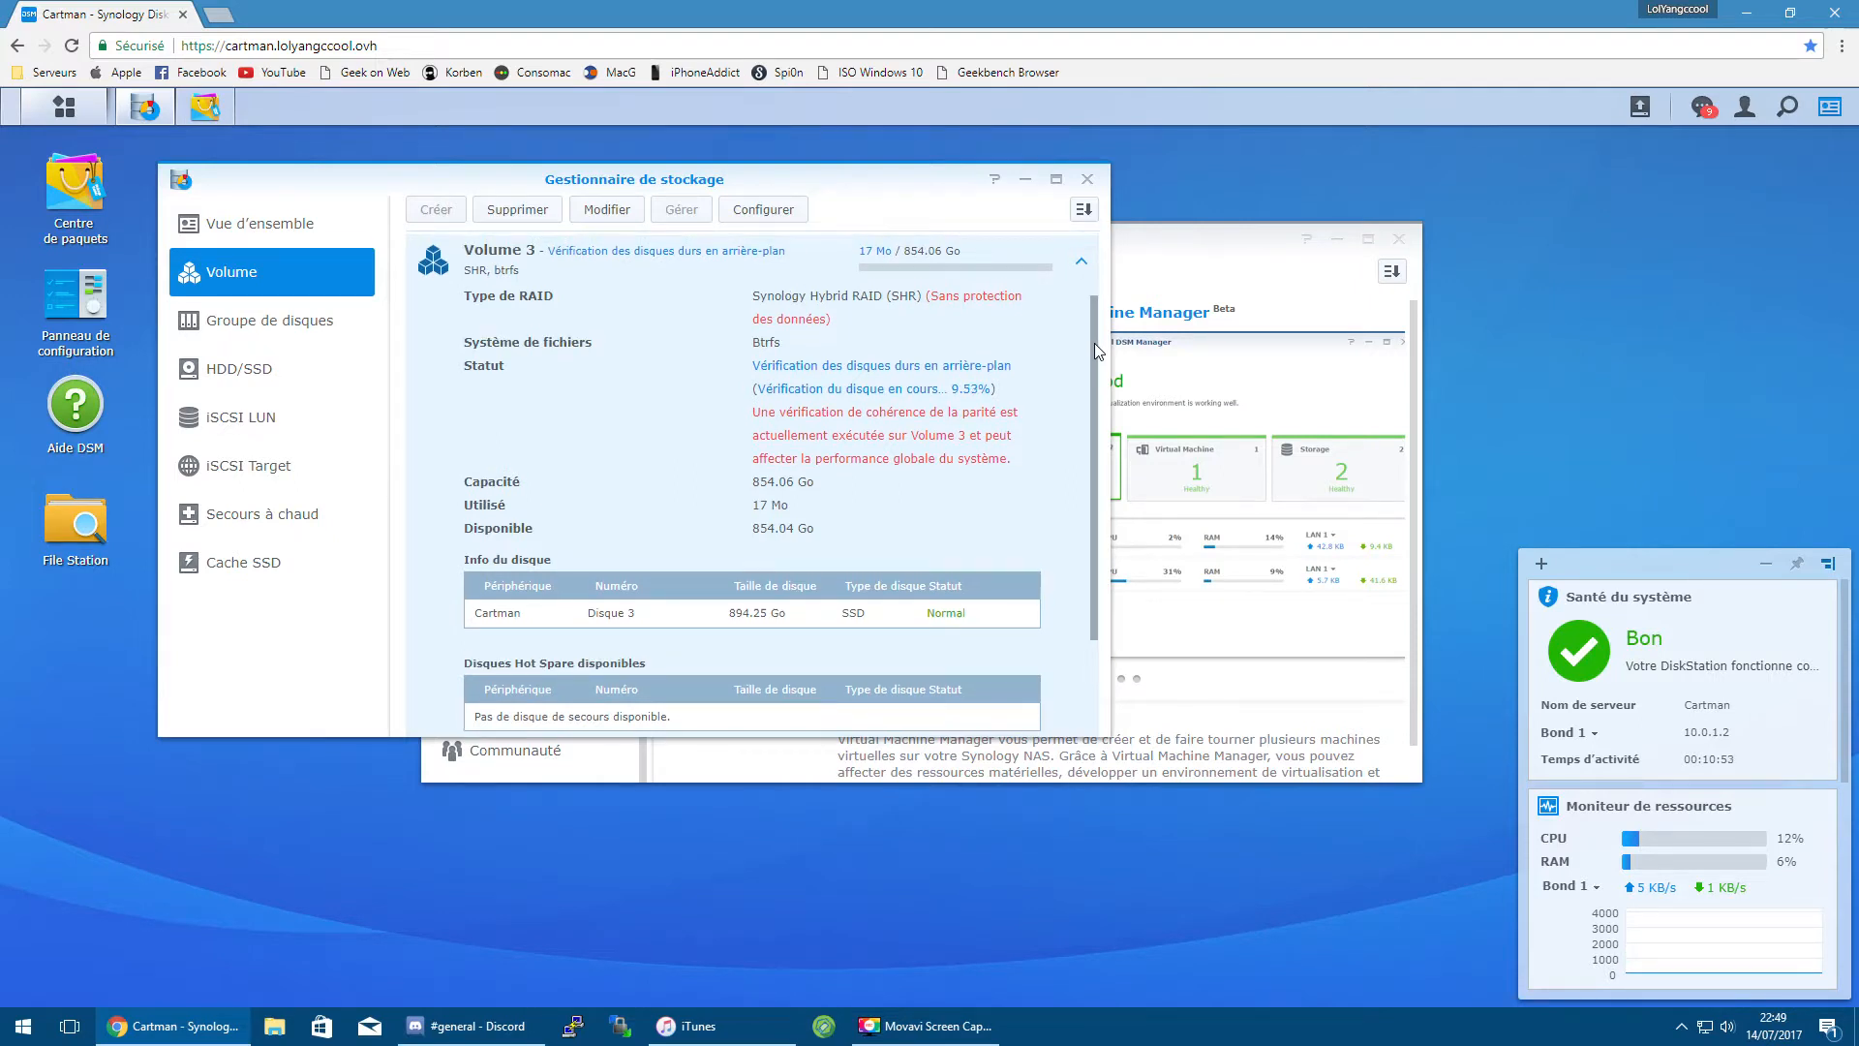
left_click_drag(1094, 343, 1094, 345)
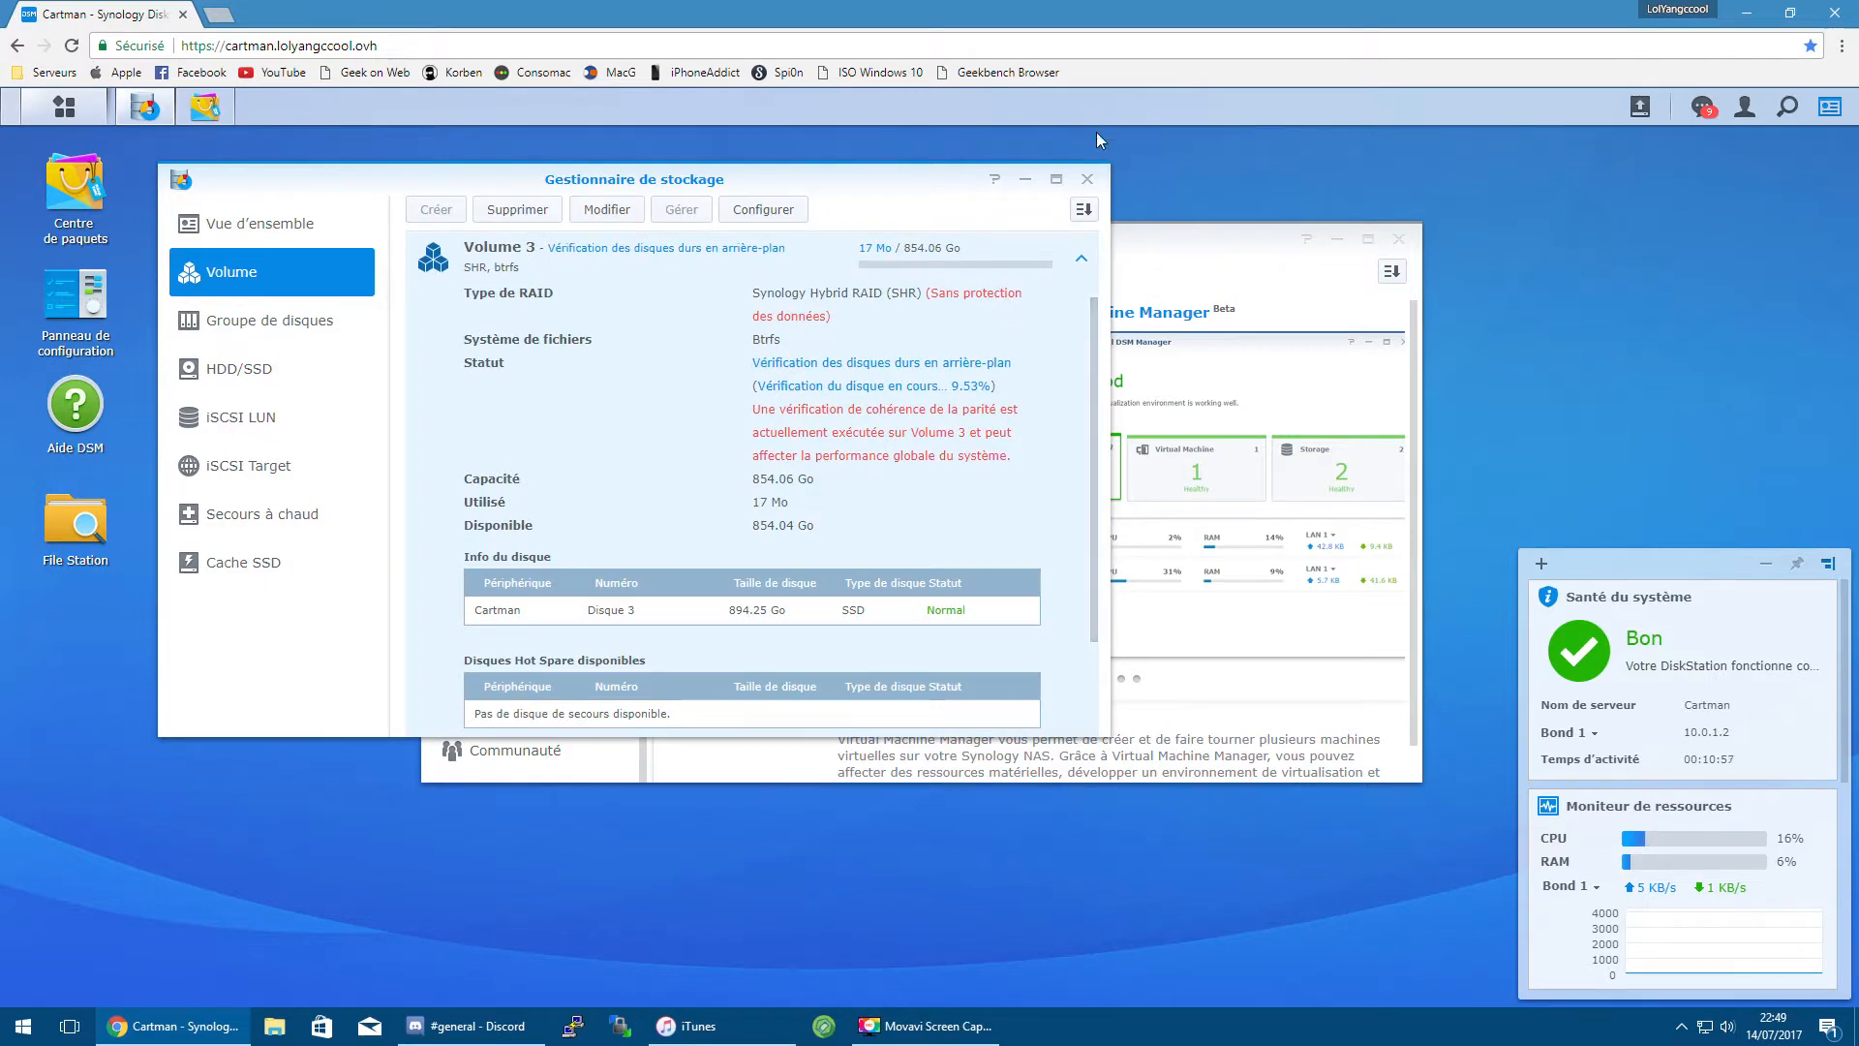
left_click(1030, 184)
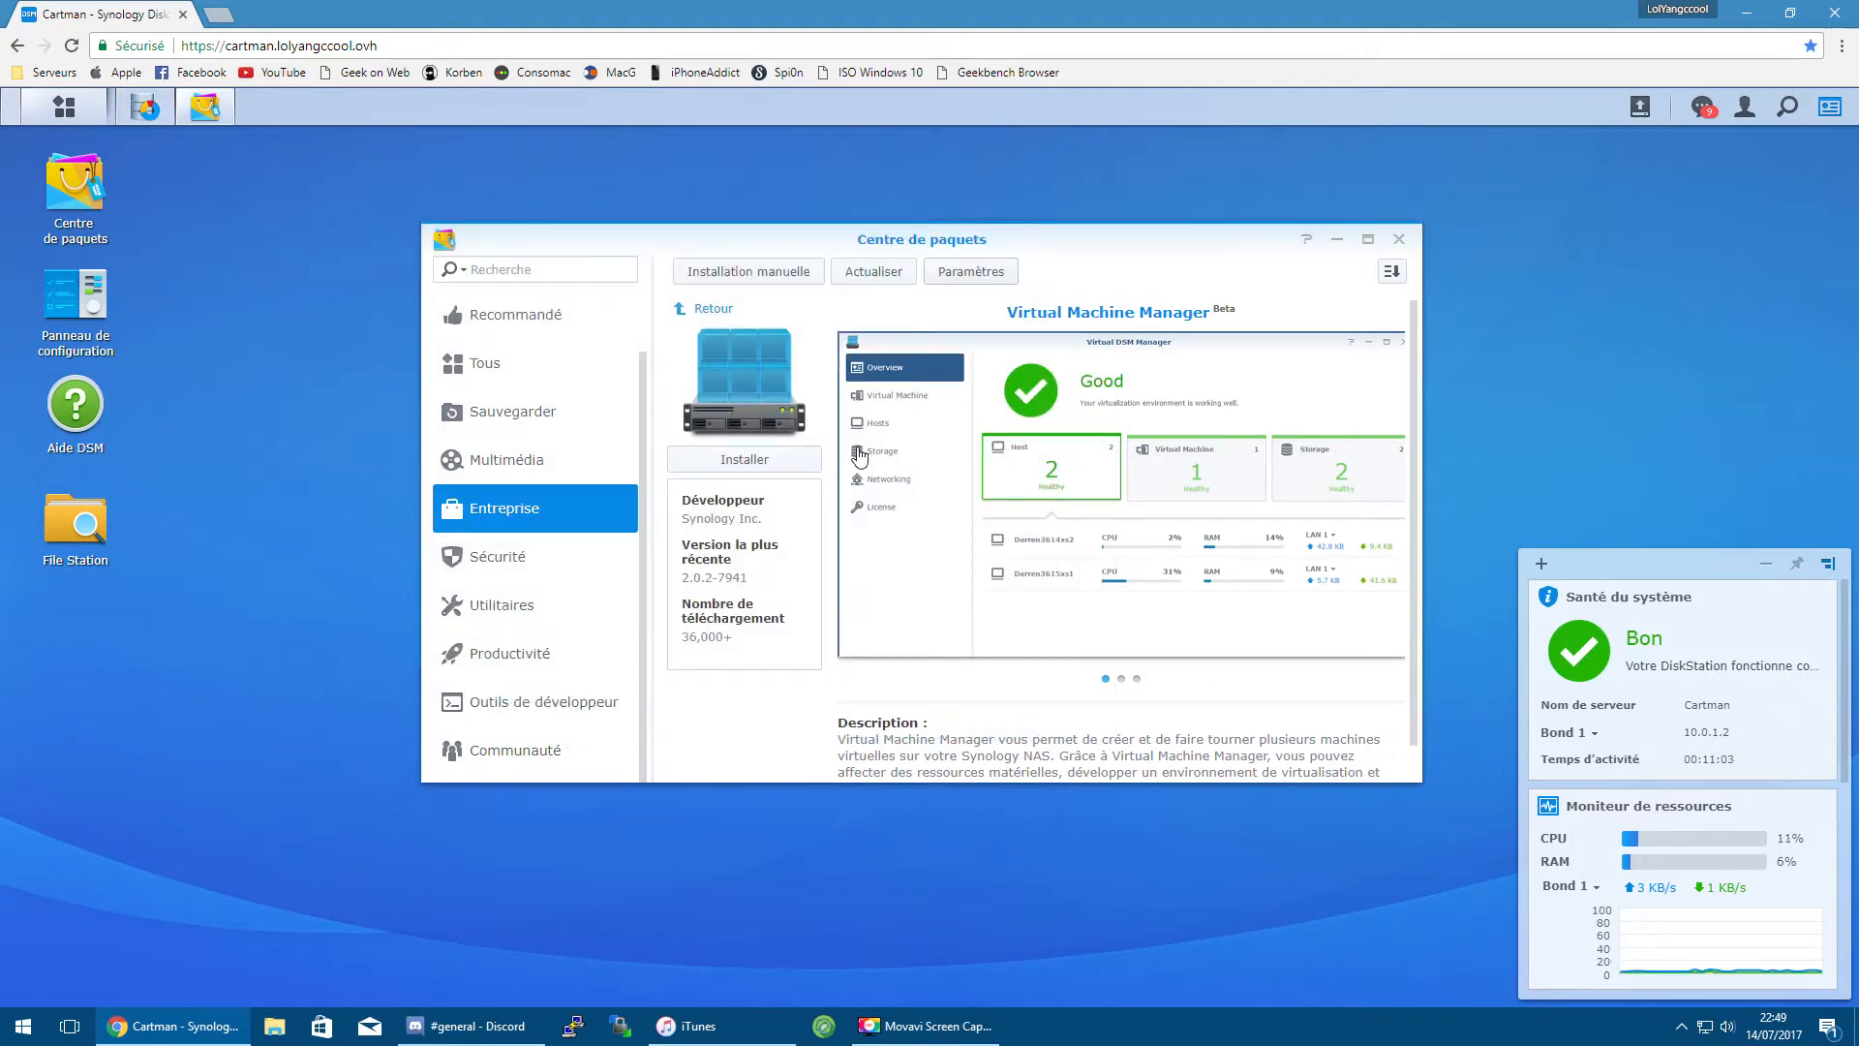
Step: Install the Virtual Machine Manager package on Volume 1
left_click(765, 461)
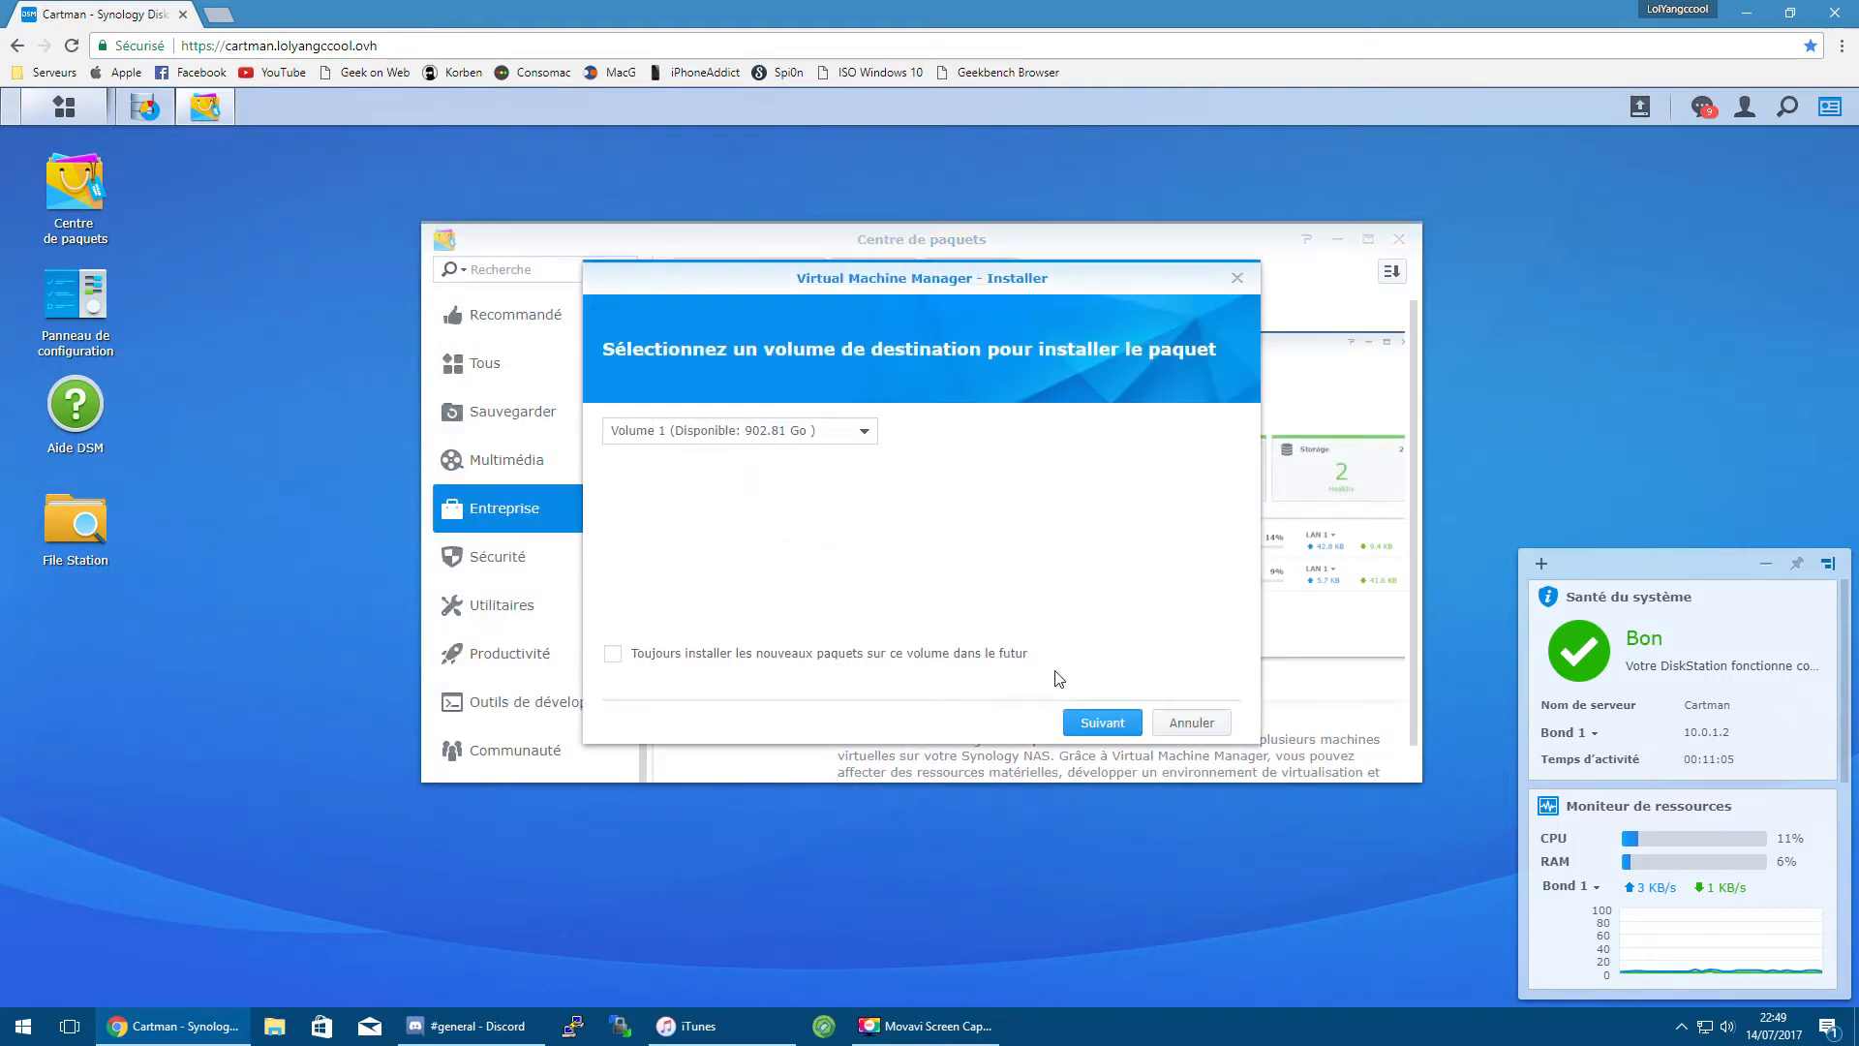
left_click(753, 433)
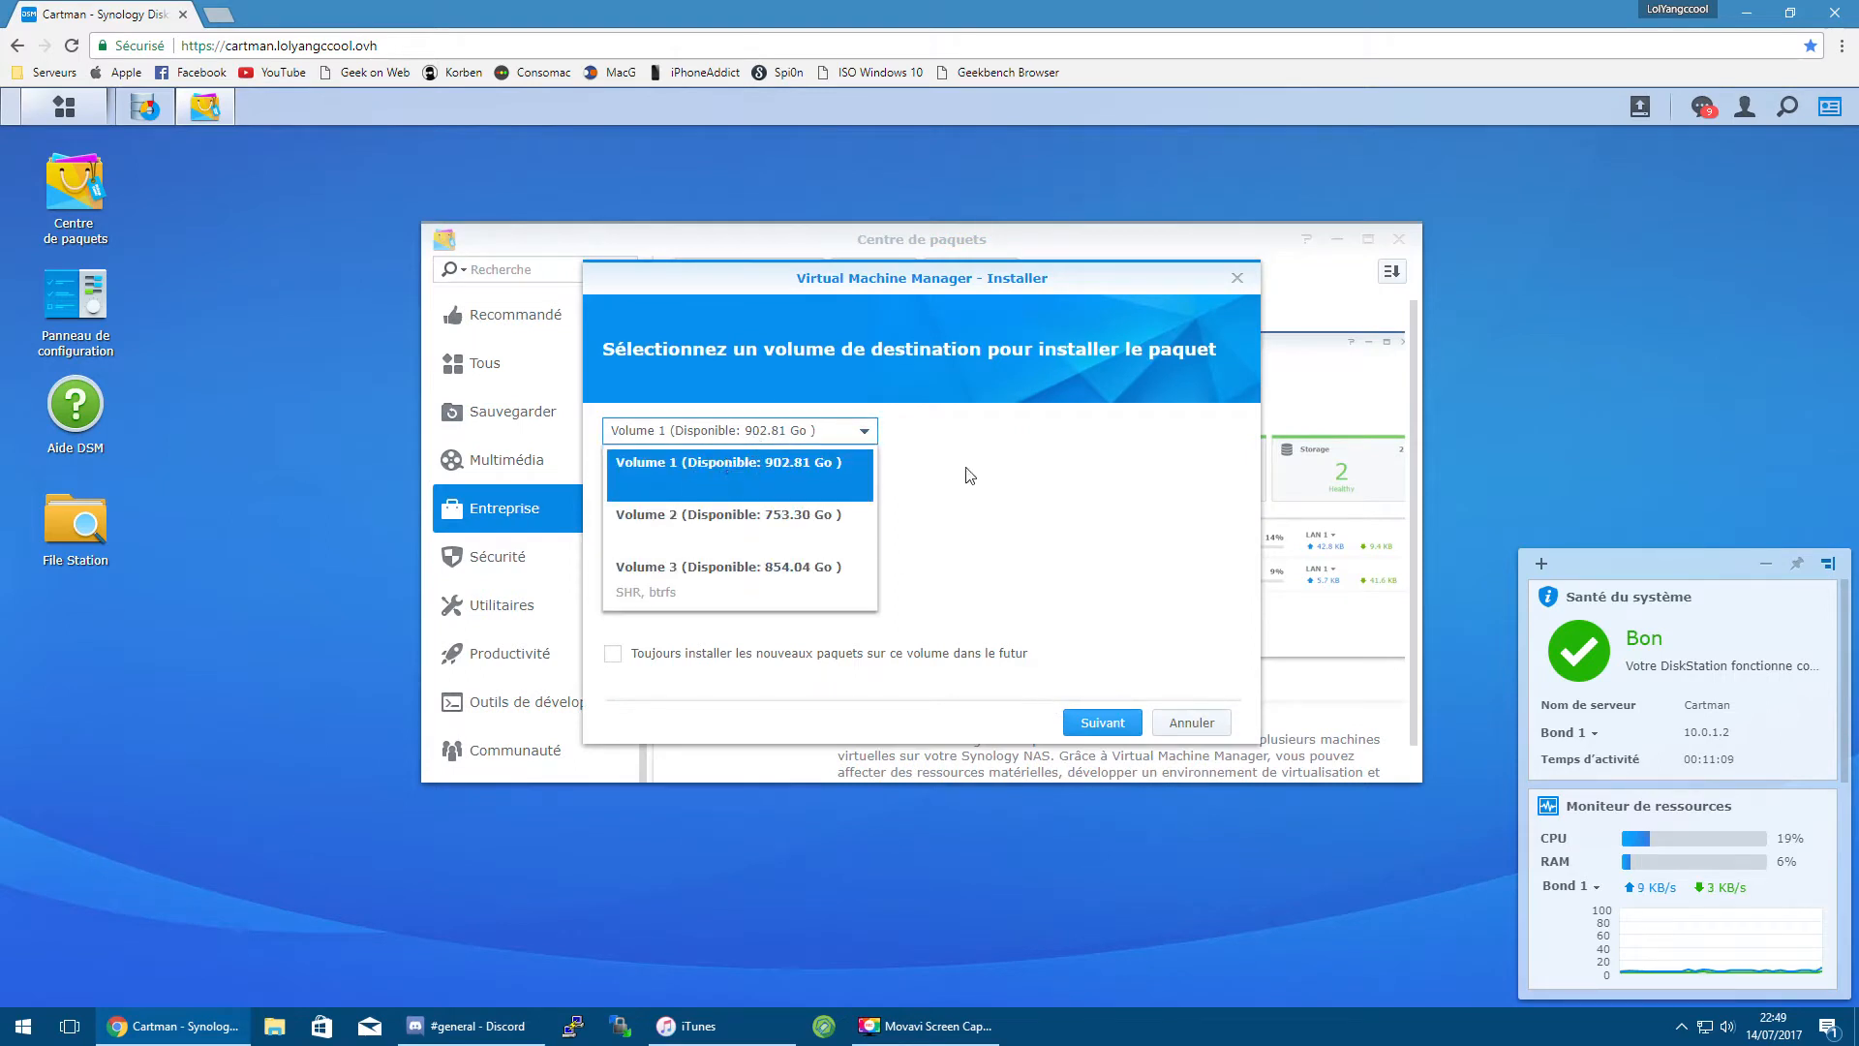
left_click(995, 473)
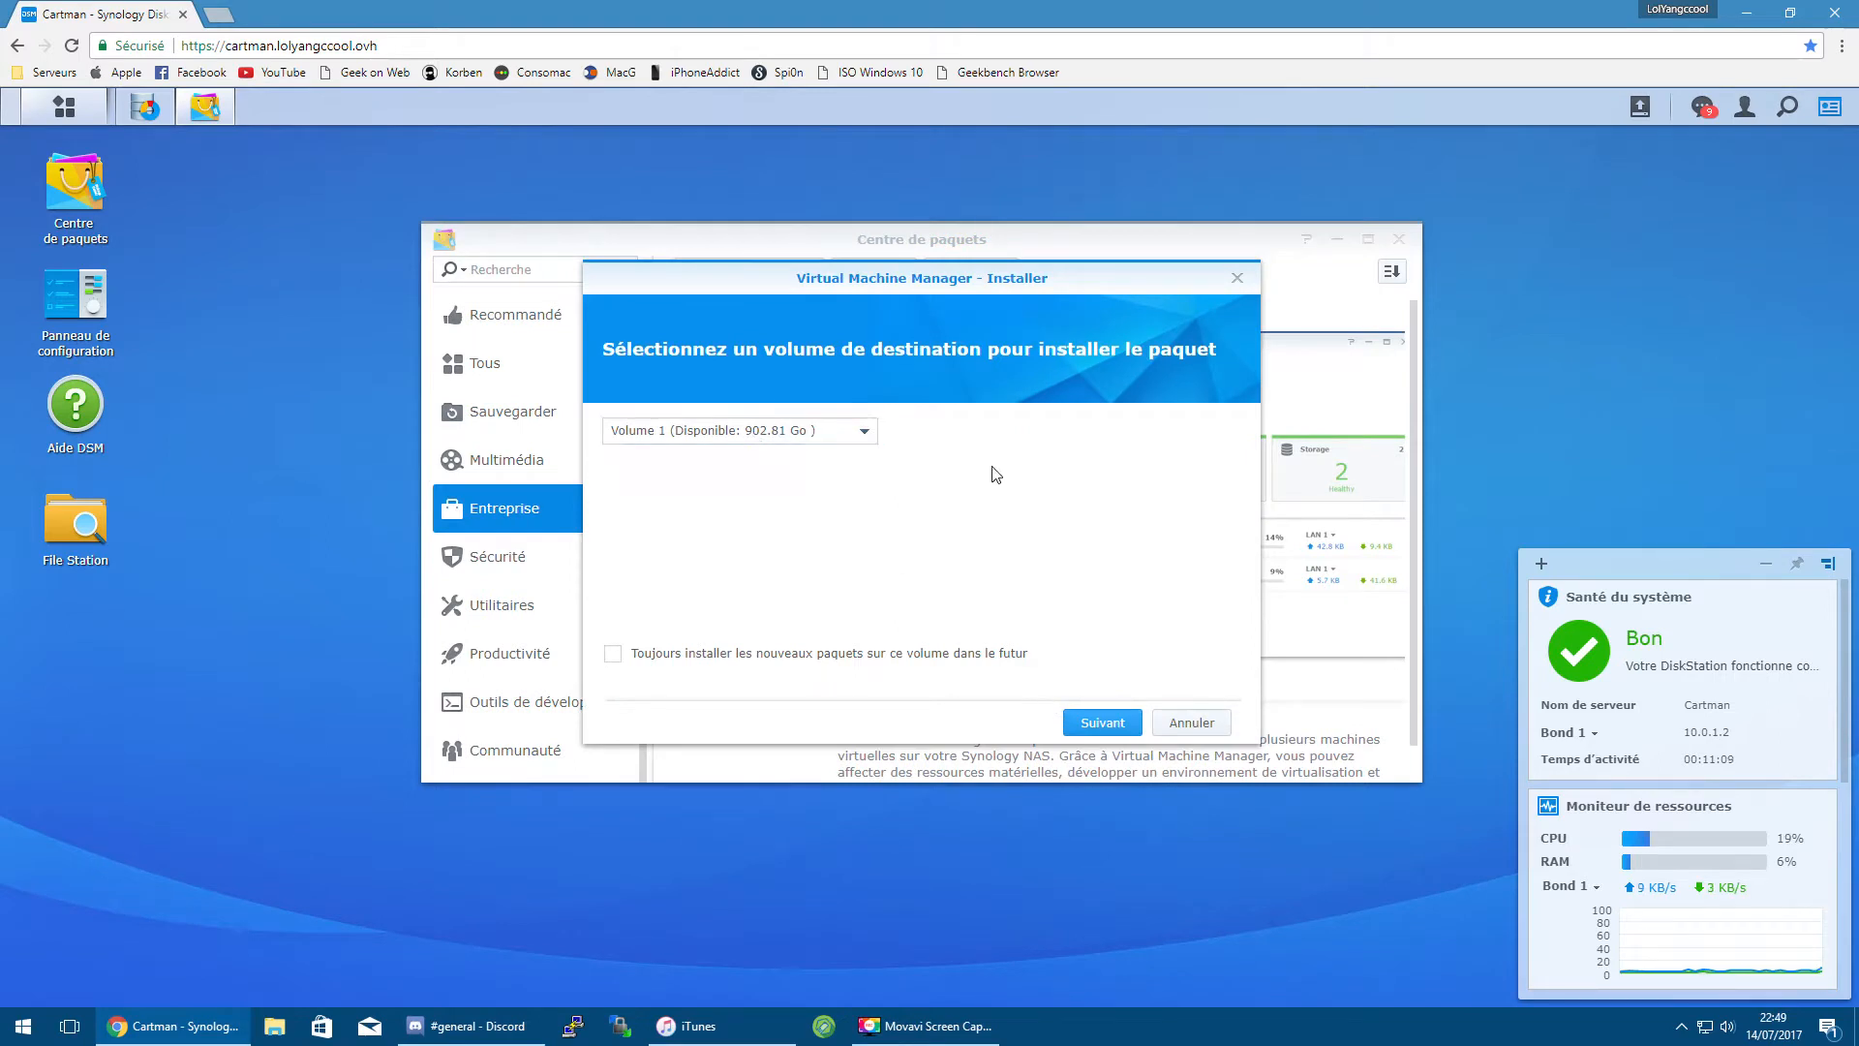
left_click(1099, 721)
left_click(1107, 720)
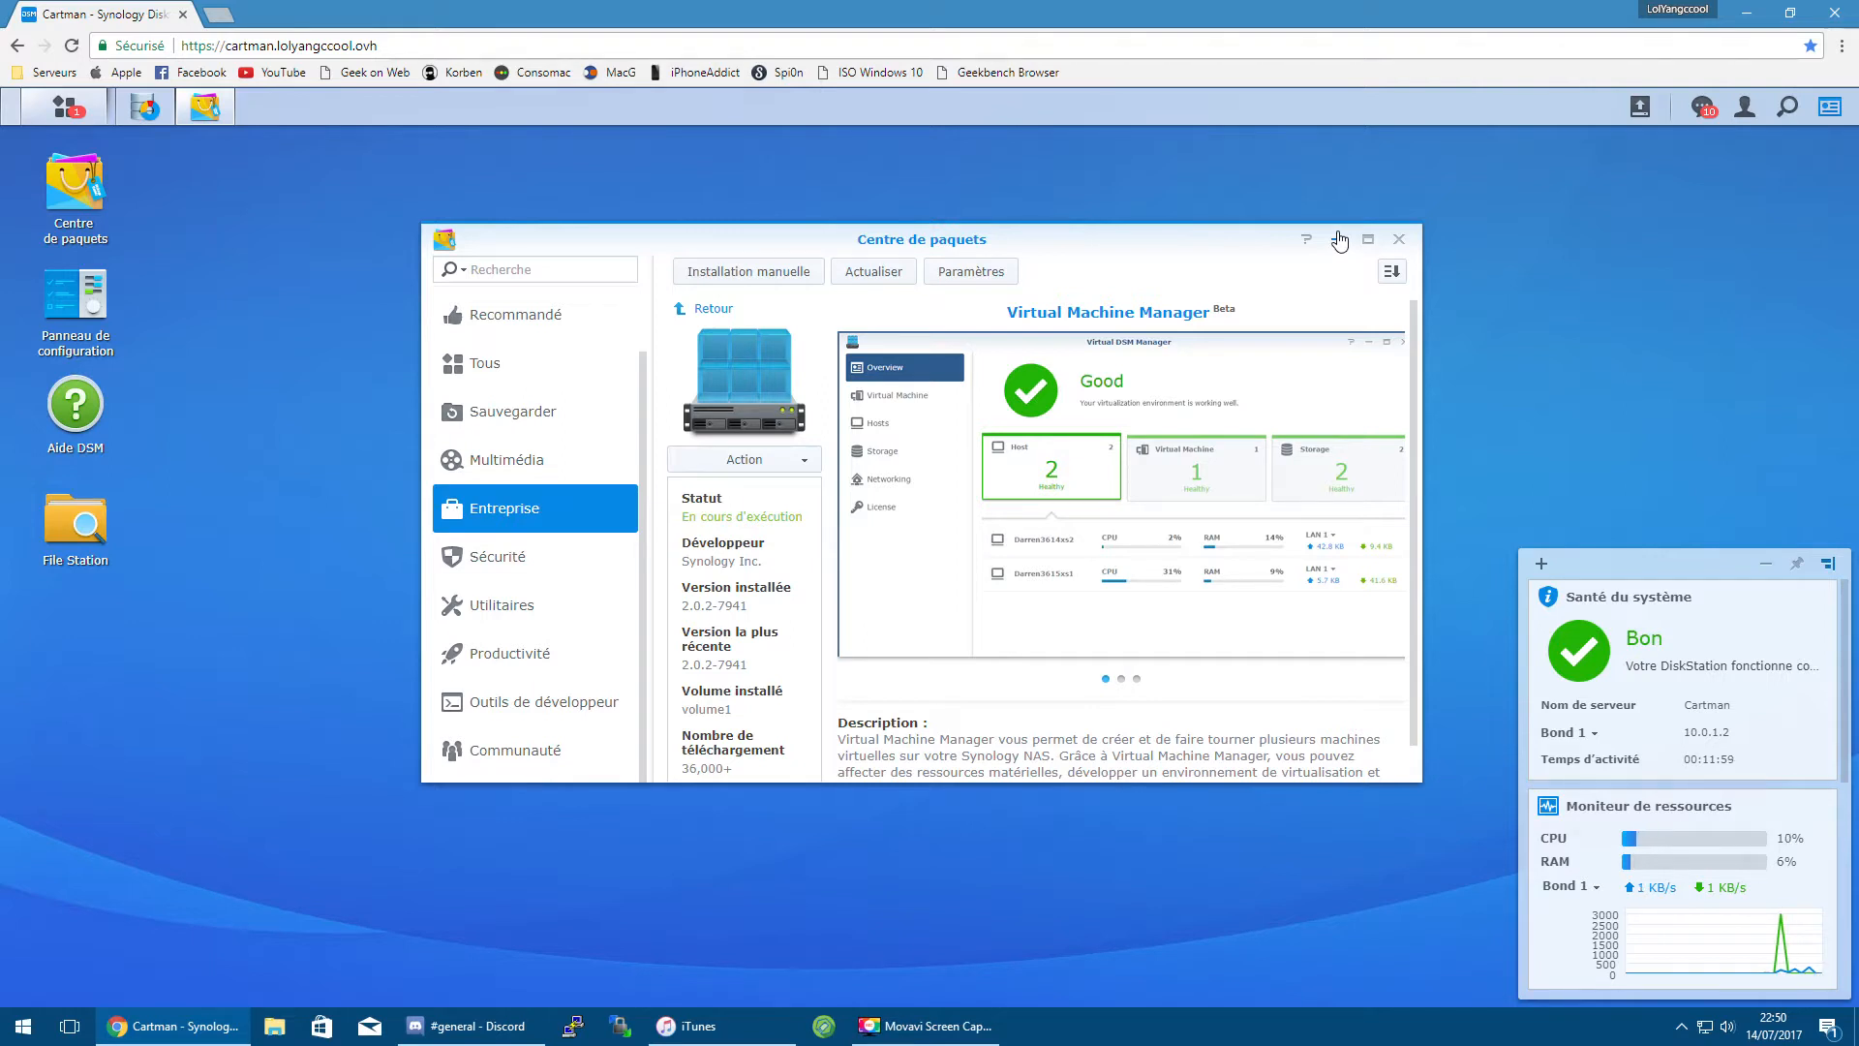
Step: Minimize the package center and launch Virtual Machine Manager
left_click(1339, 239)
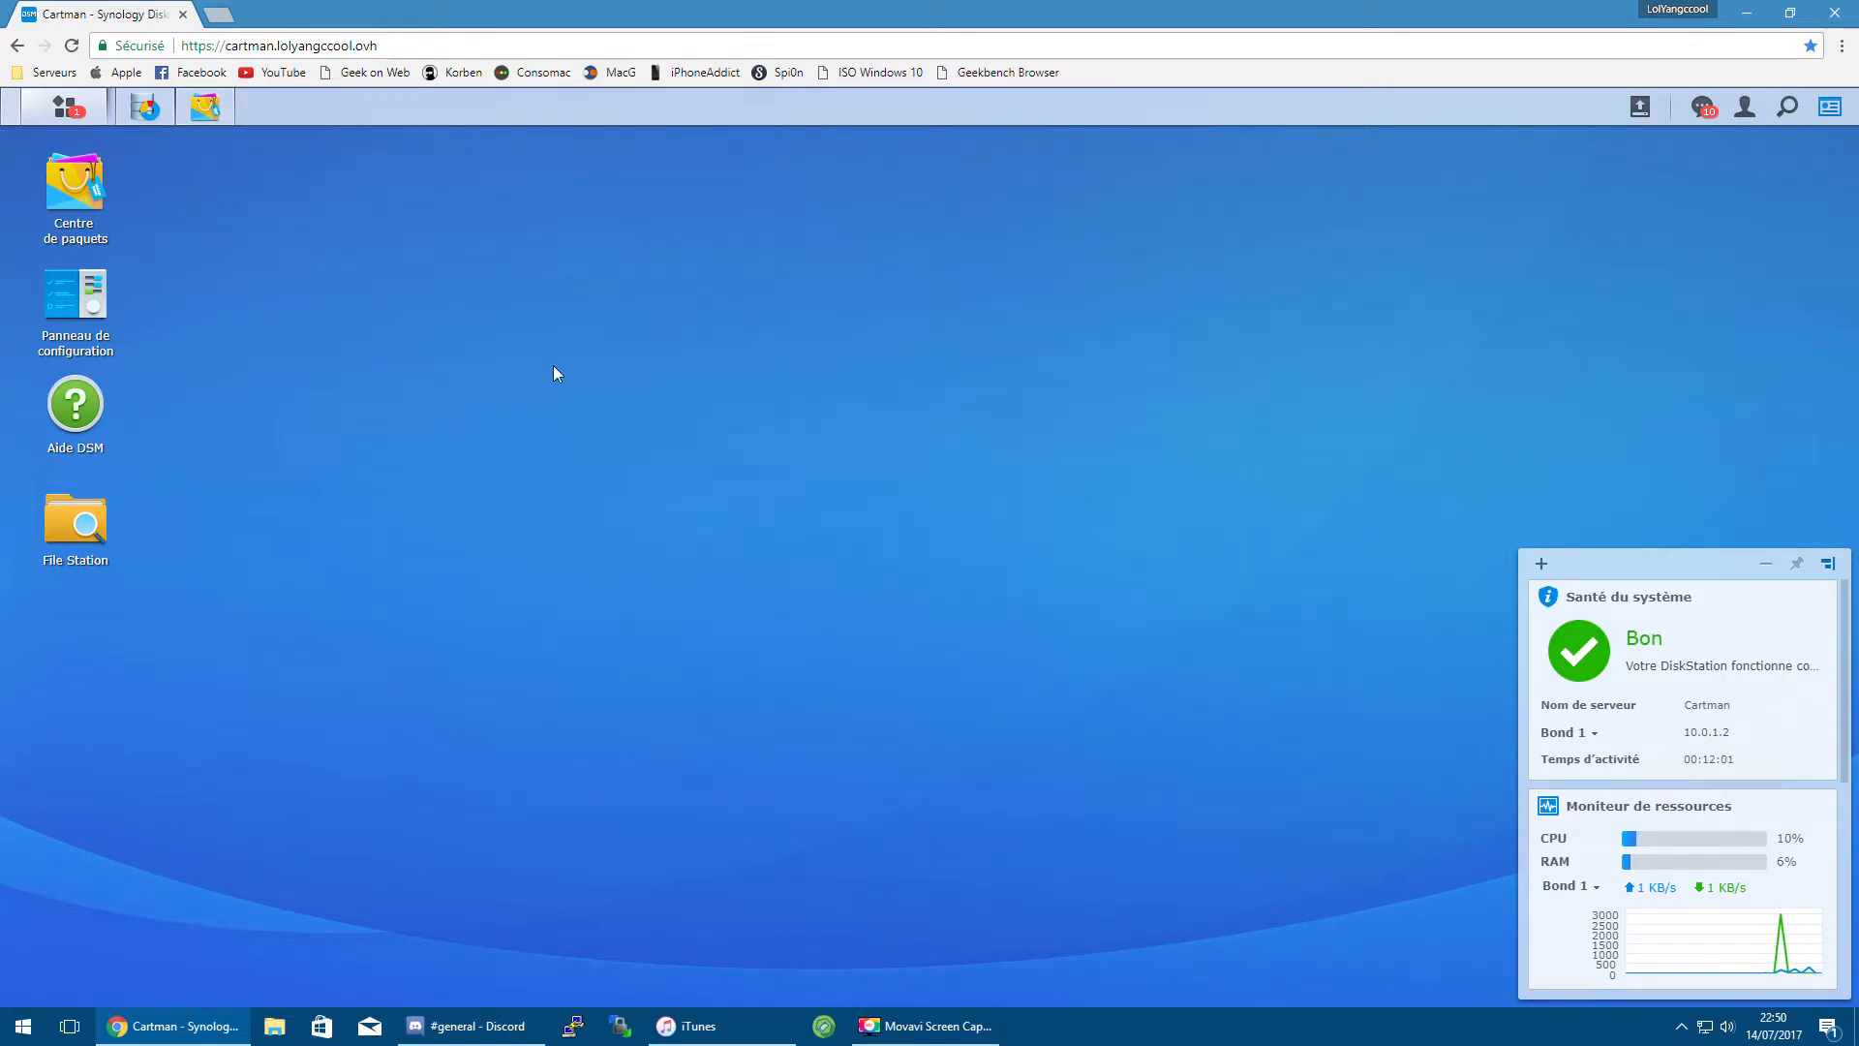
left_click(64, 107)
left_click(557, 502)
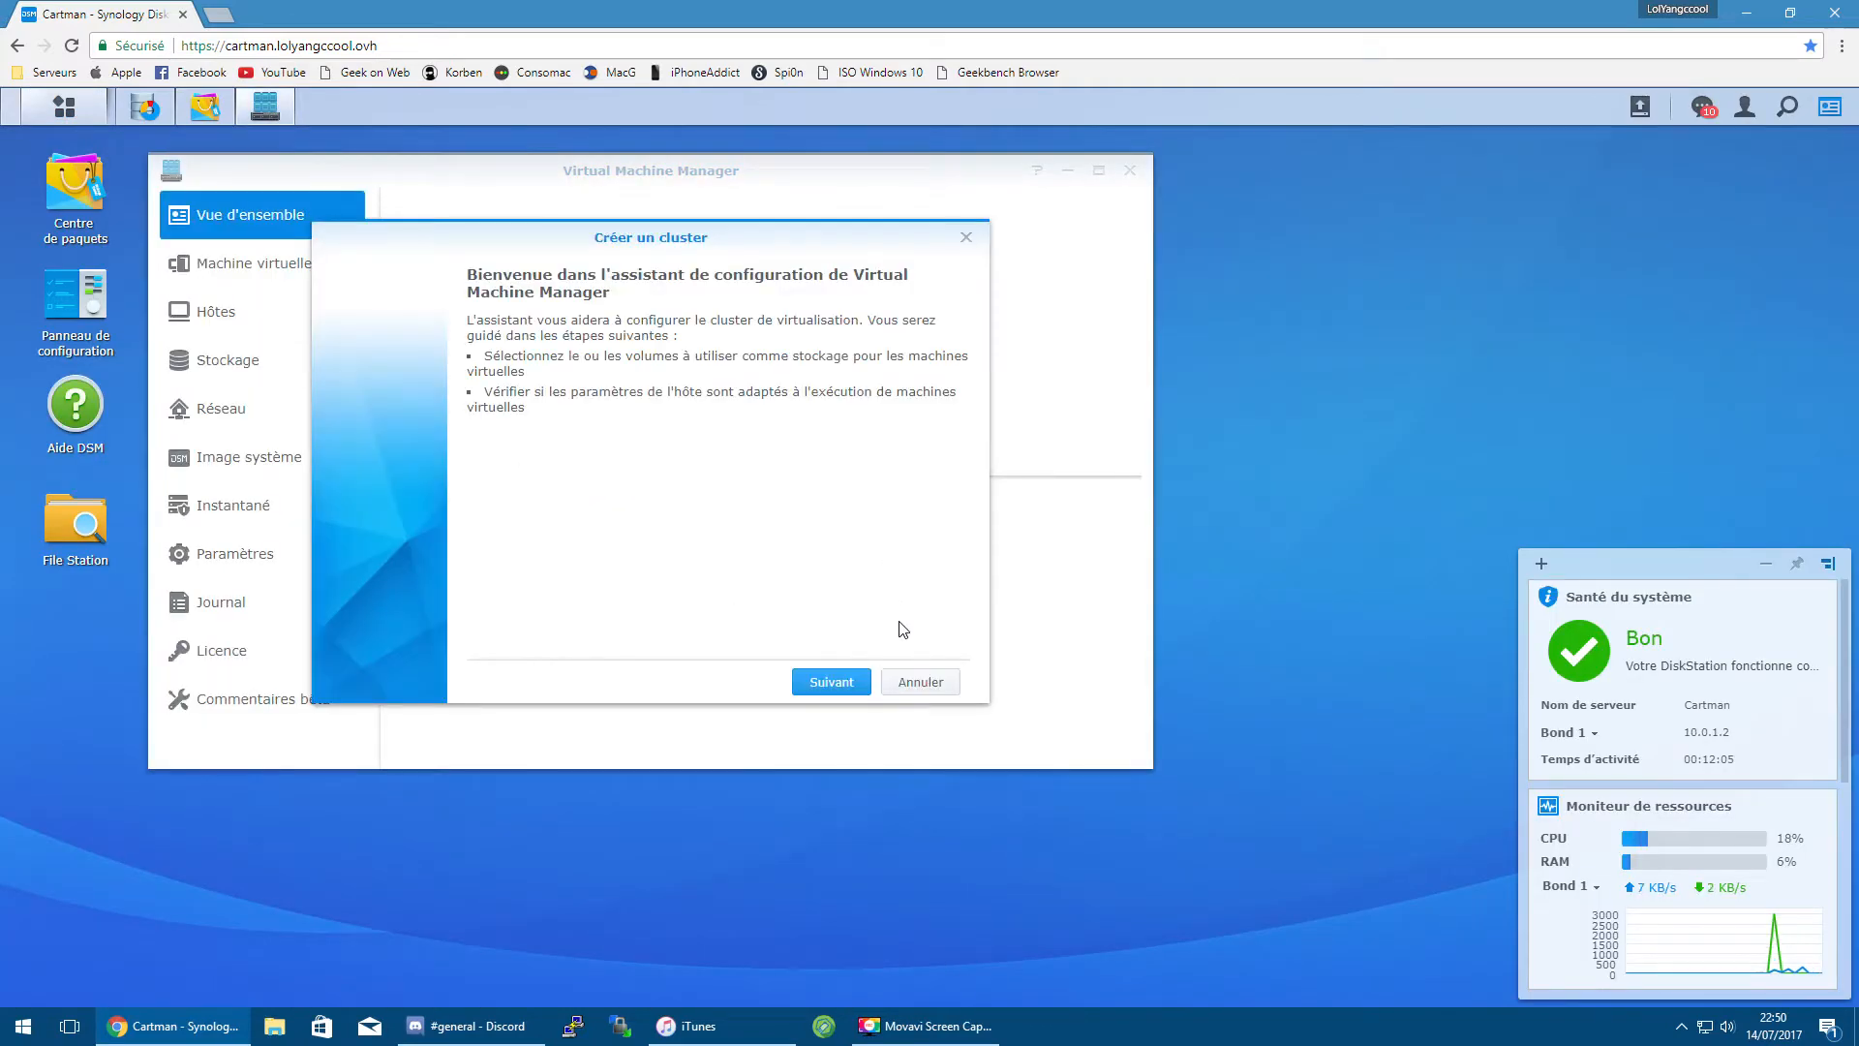
Step: Create the virtualization cluster with Volume 3 as virtual machine storage, and accept the network restart
left_click(843, 683)
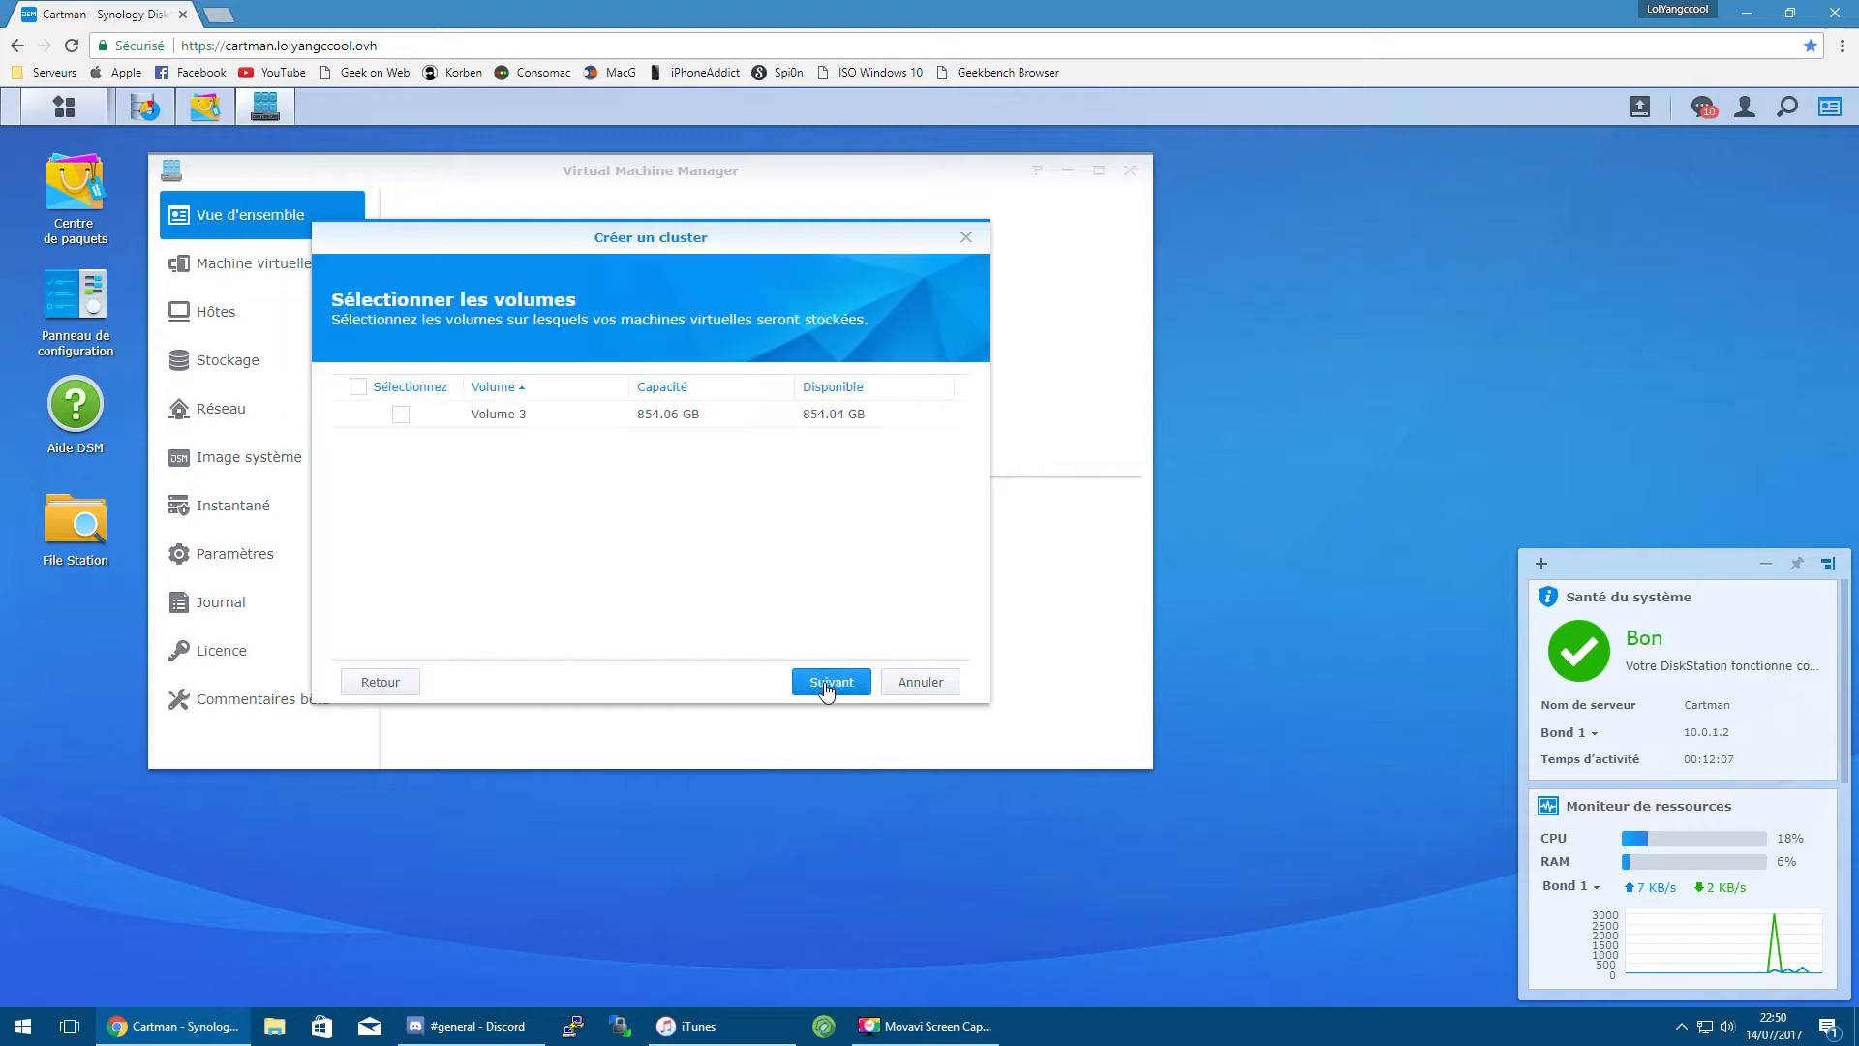
left_click(401, 415)
left_click(844, 680)
left_click(839, 684)
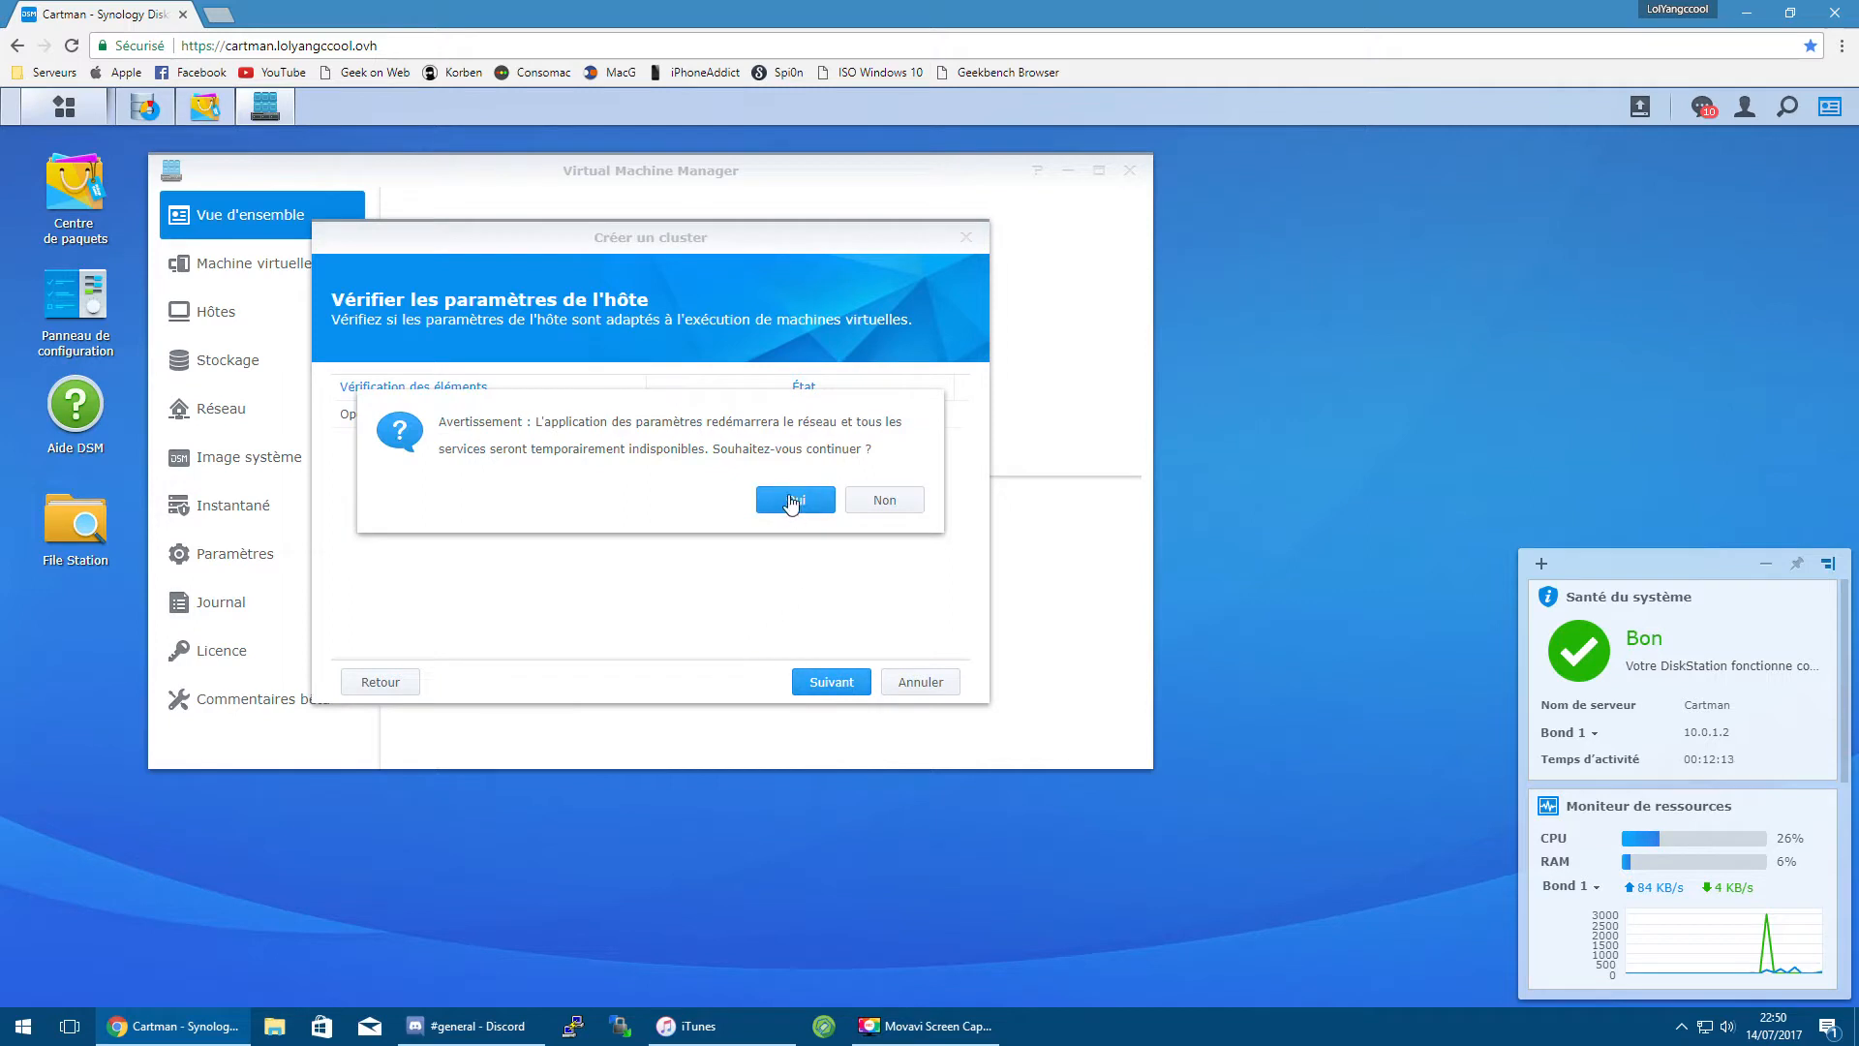
left_click(791, 500)
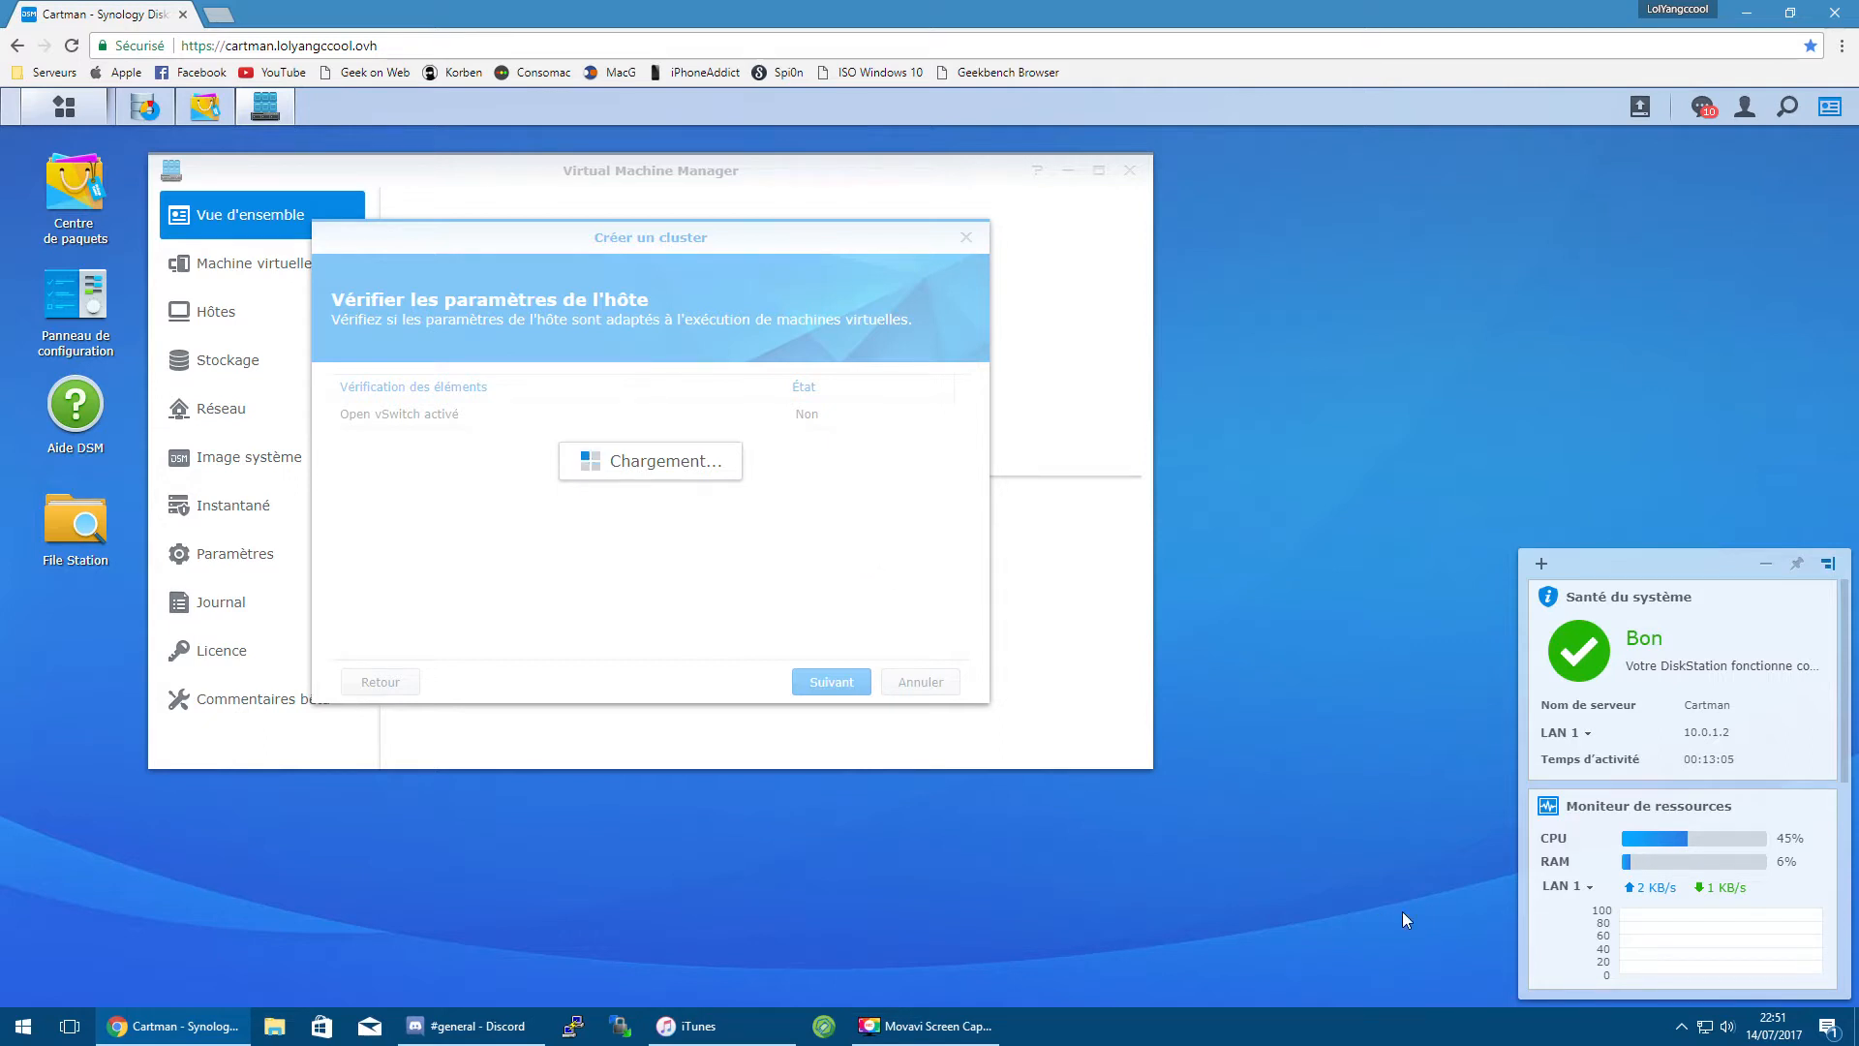
Step: Quit Discord running in the background and return to the cluster creation wizard
left_click(1682, 1026)
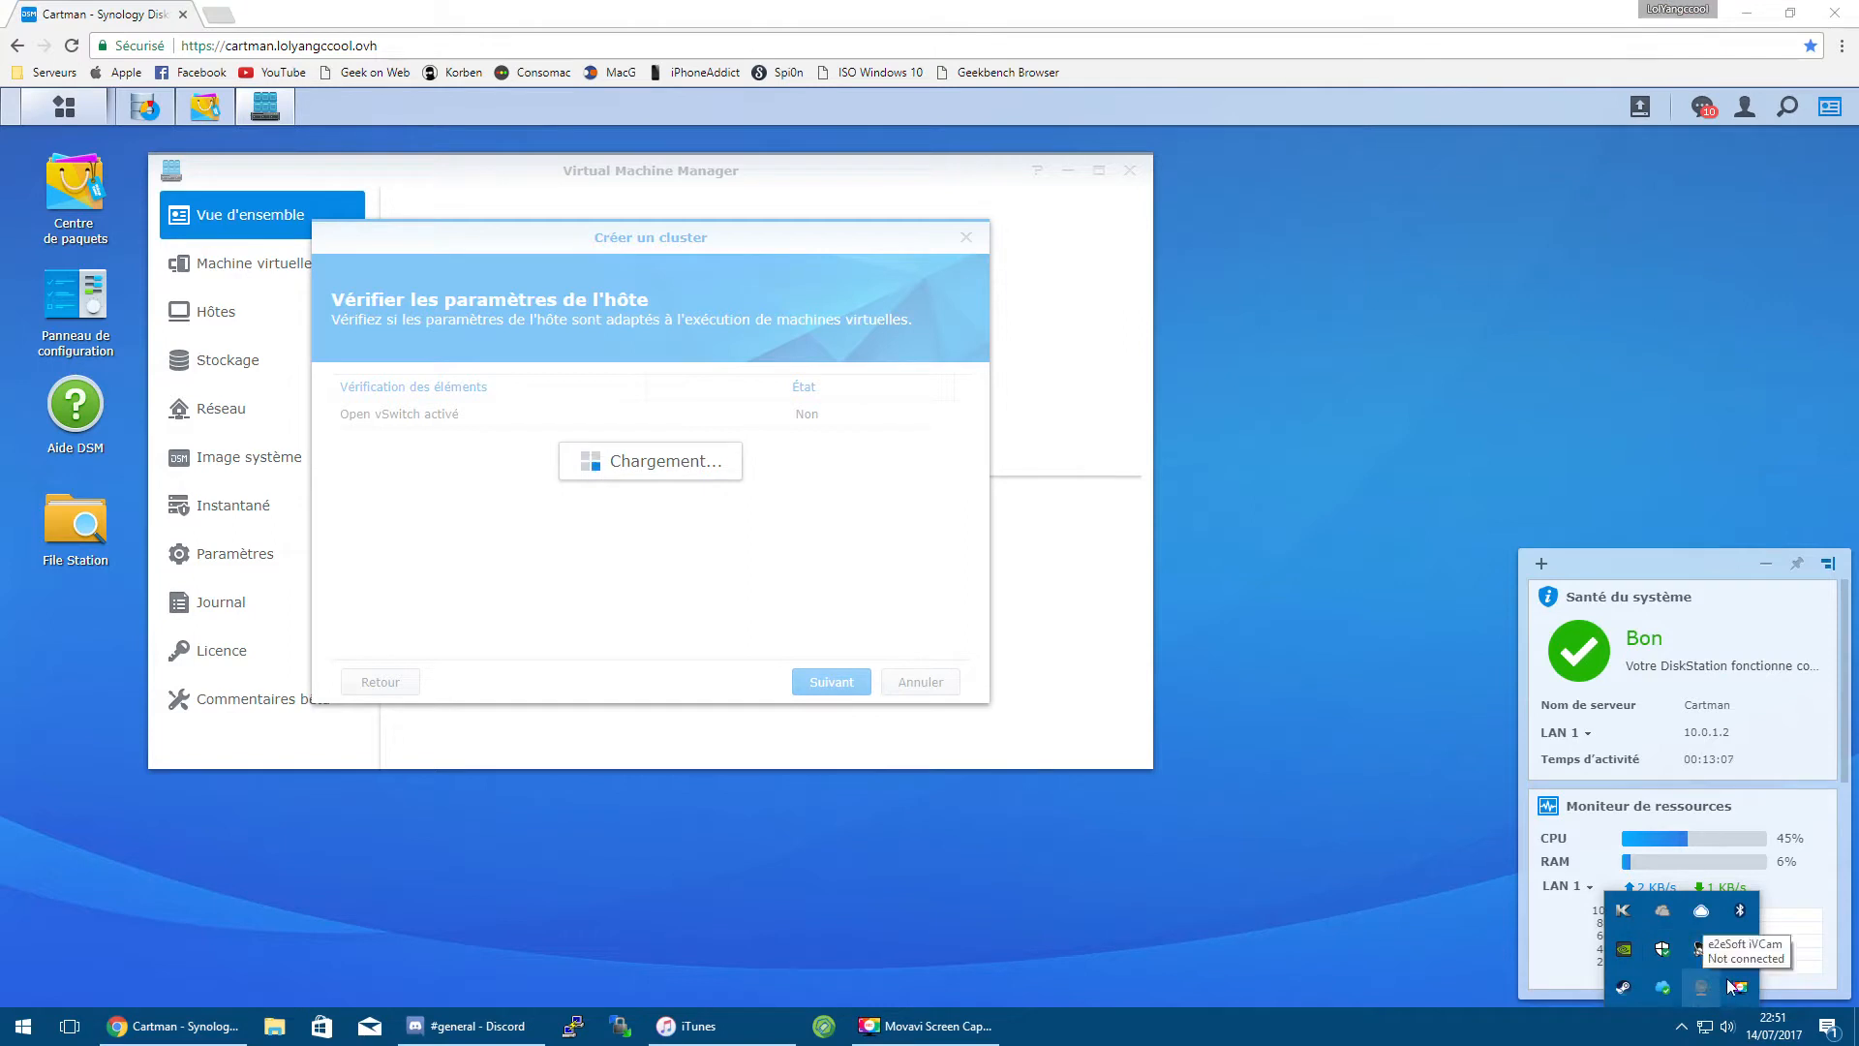
right_click(1742, 952)
left_click(1675, 934)
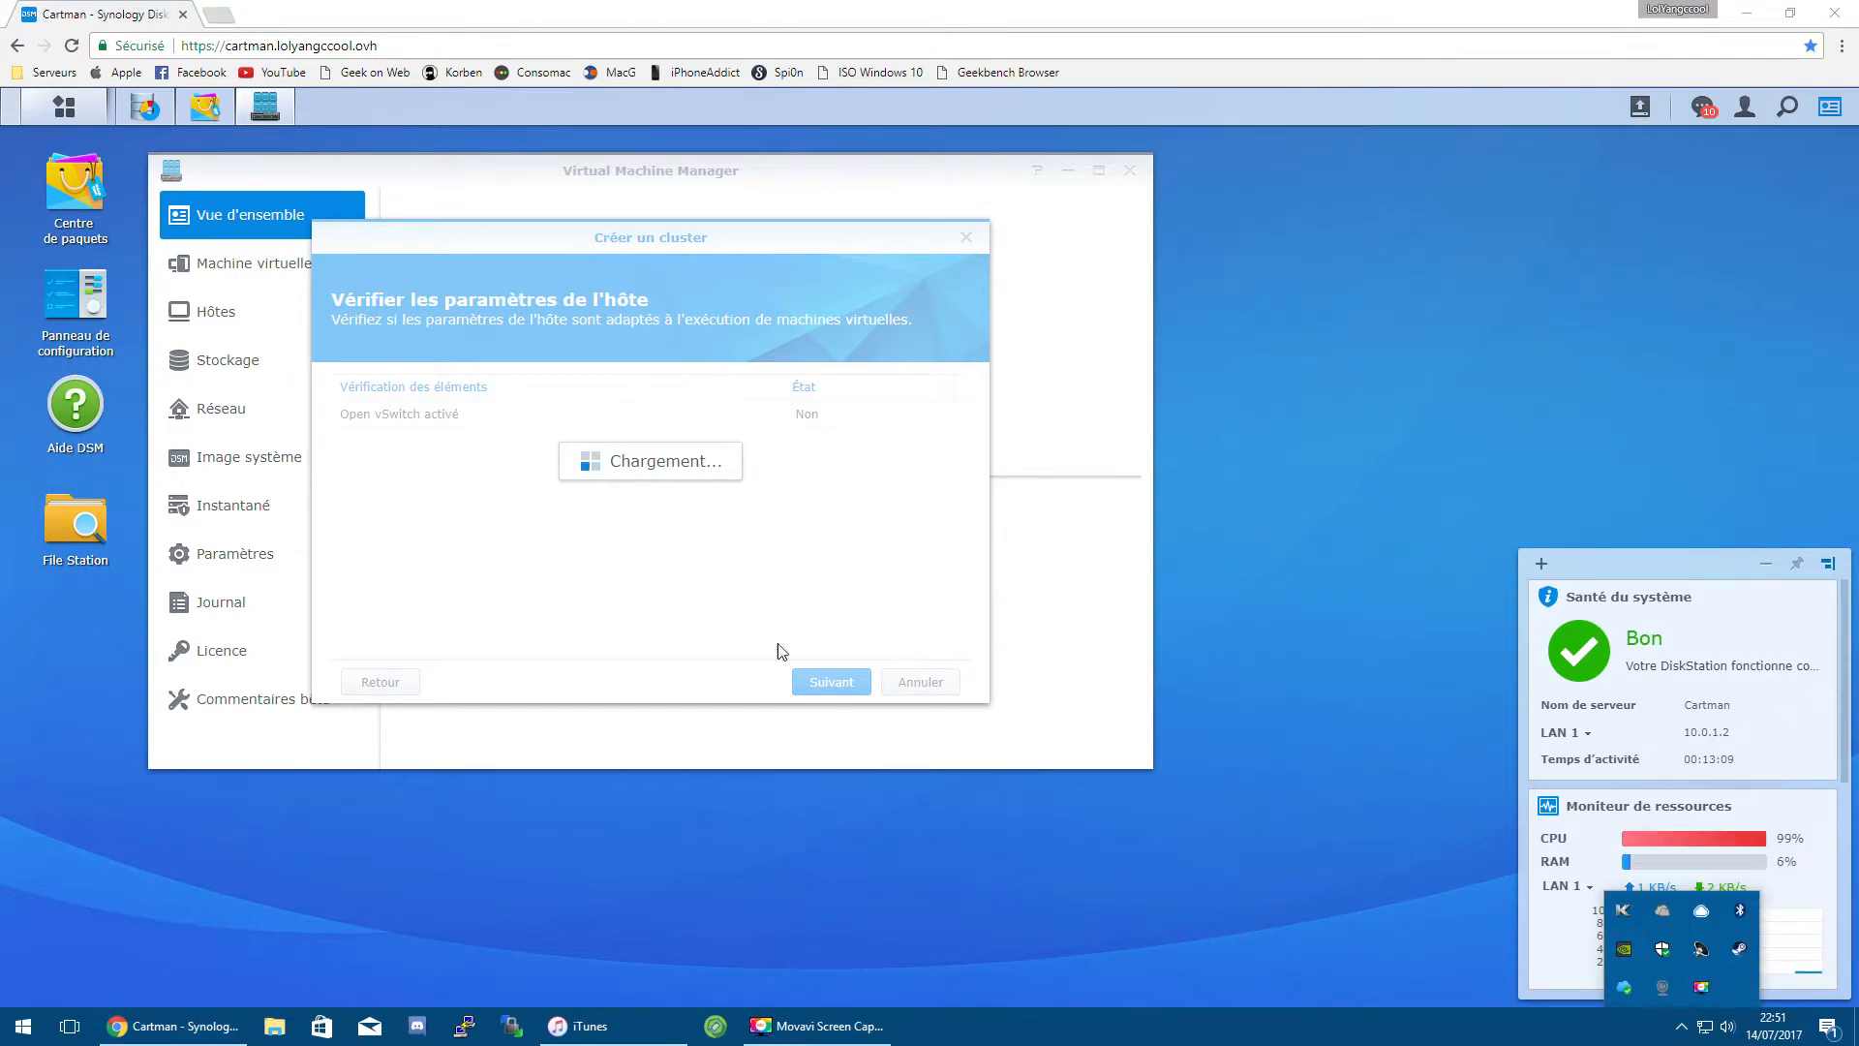
left_click(632, 242)
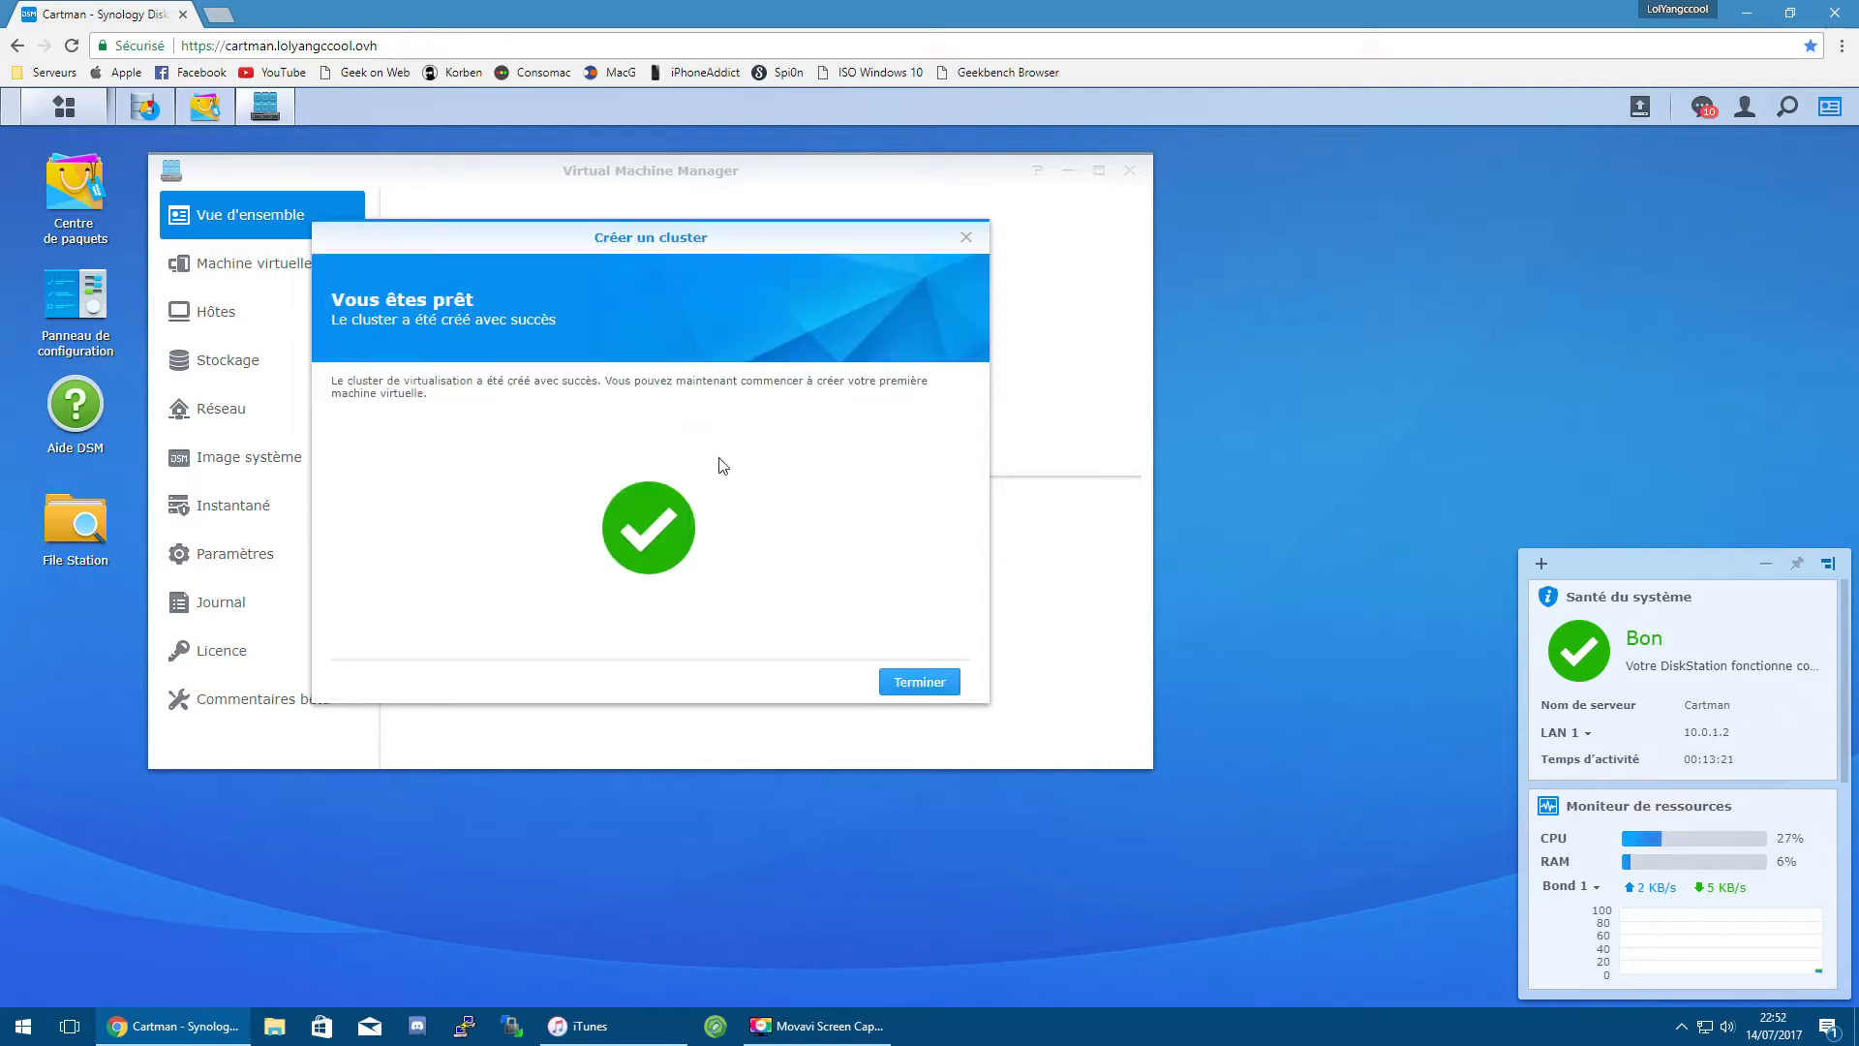
Step: Finish the cluster wizard and move the Virtual Machine Manager window closer to the middle of the desktop
left_click(888, 693)
left_click_drag(643, 170, 854, 200)
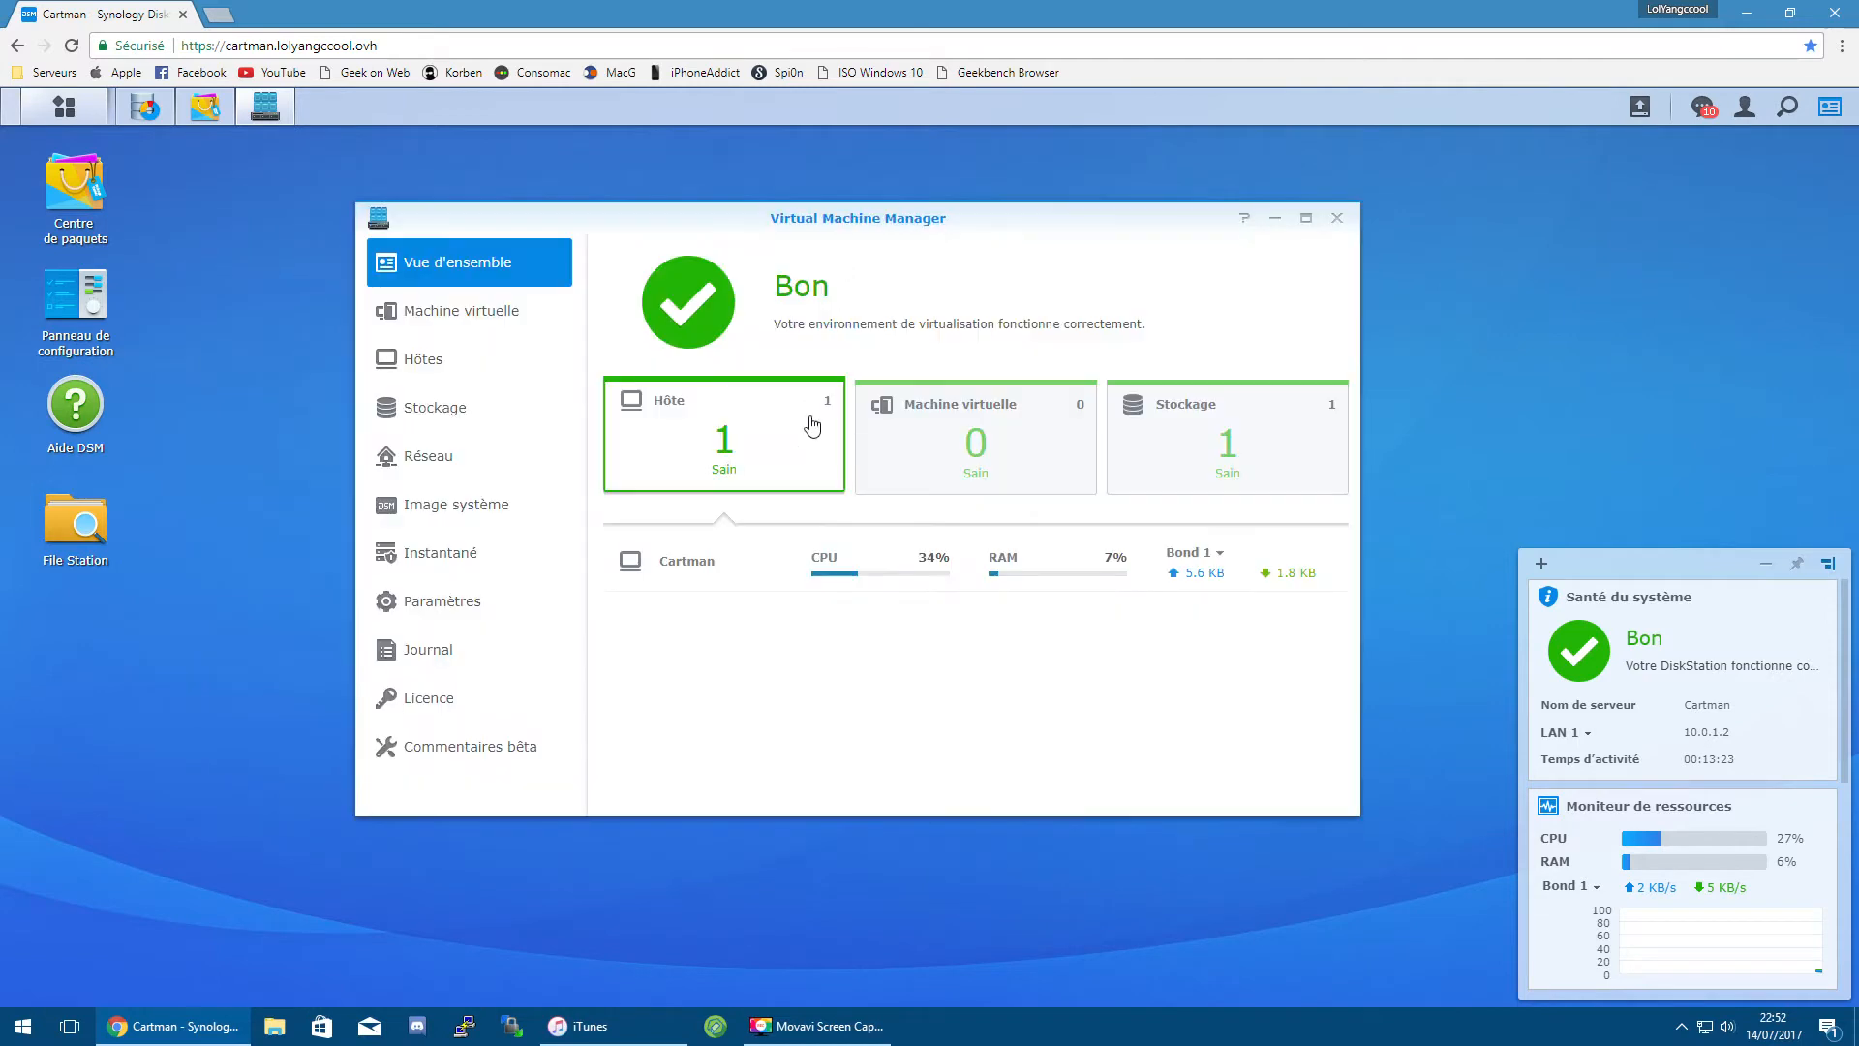
Step: Review the host, virtual machine and storage details in the virtualization overview
left_click(991, 457)
left_click(1154, 456)
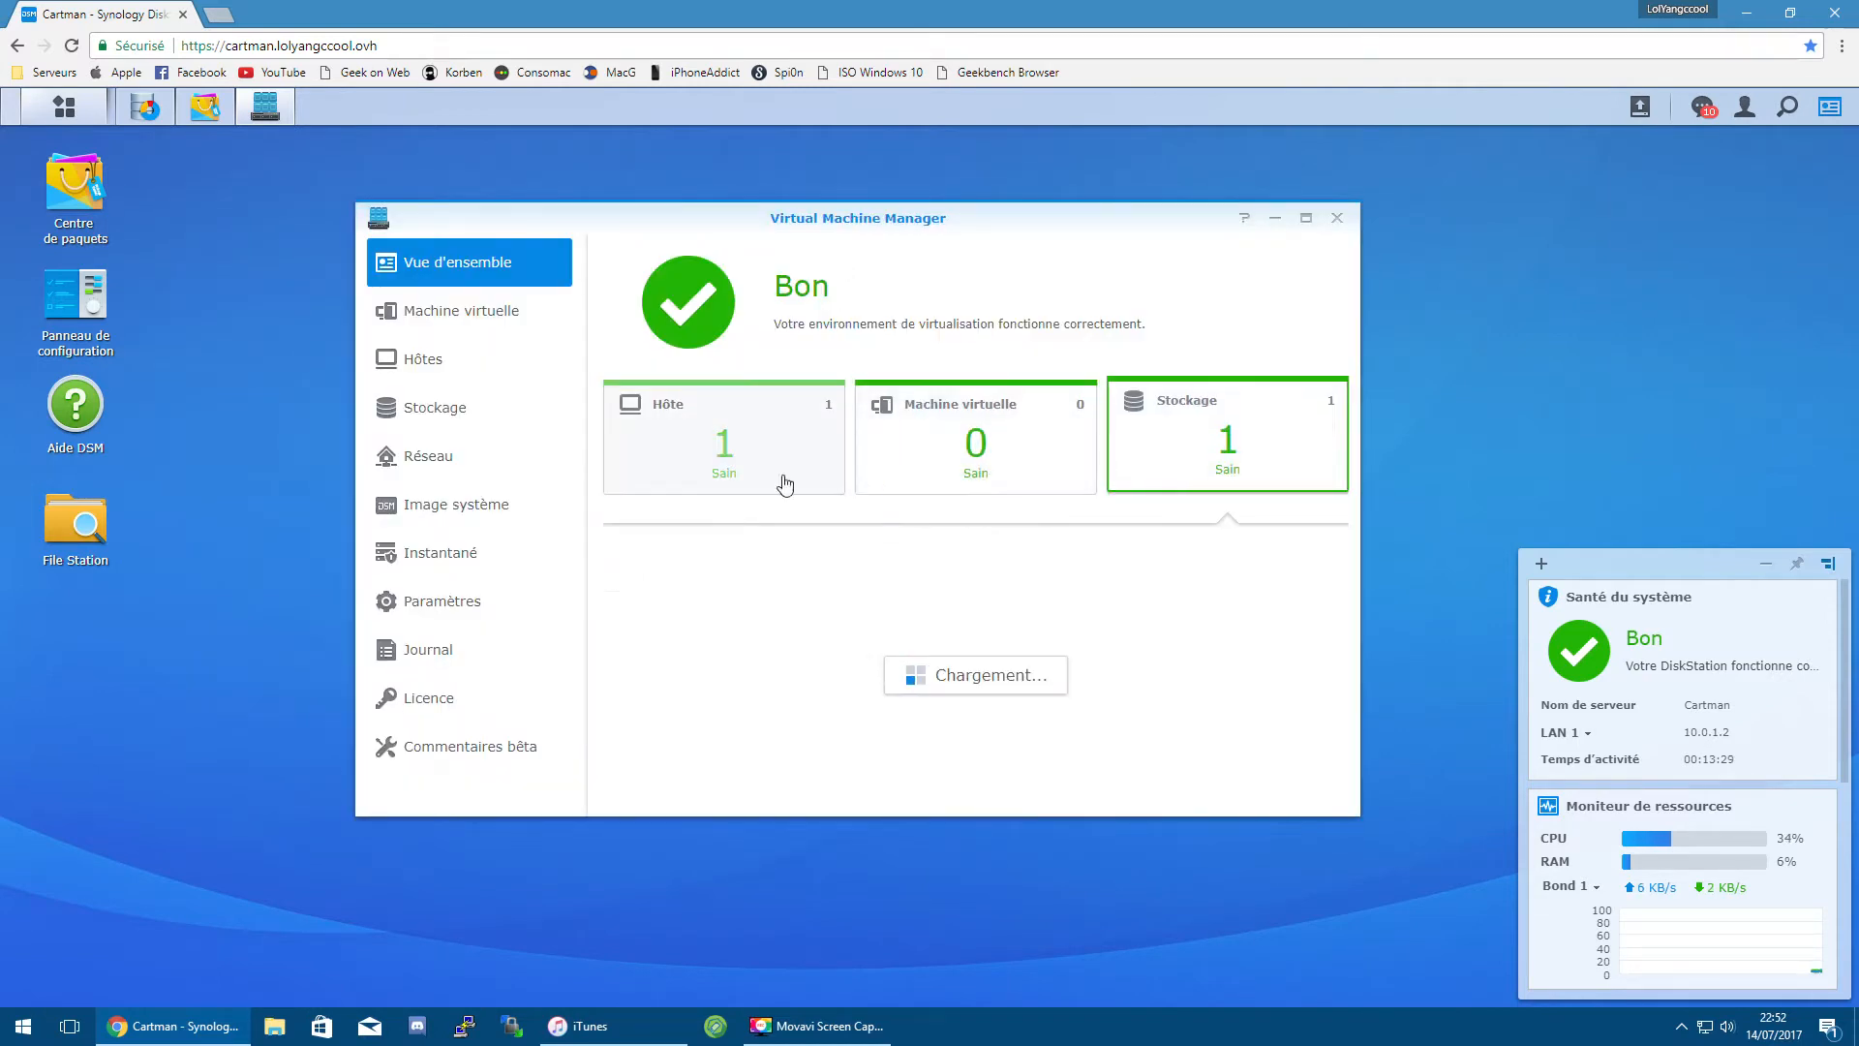
left_click(718, 433)
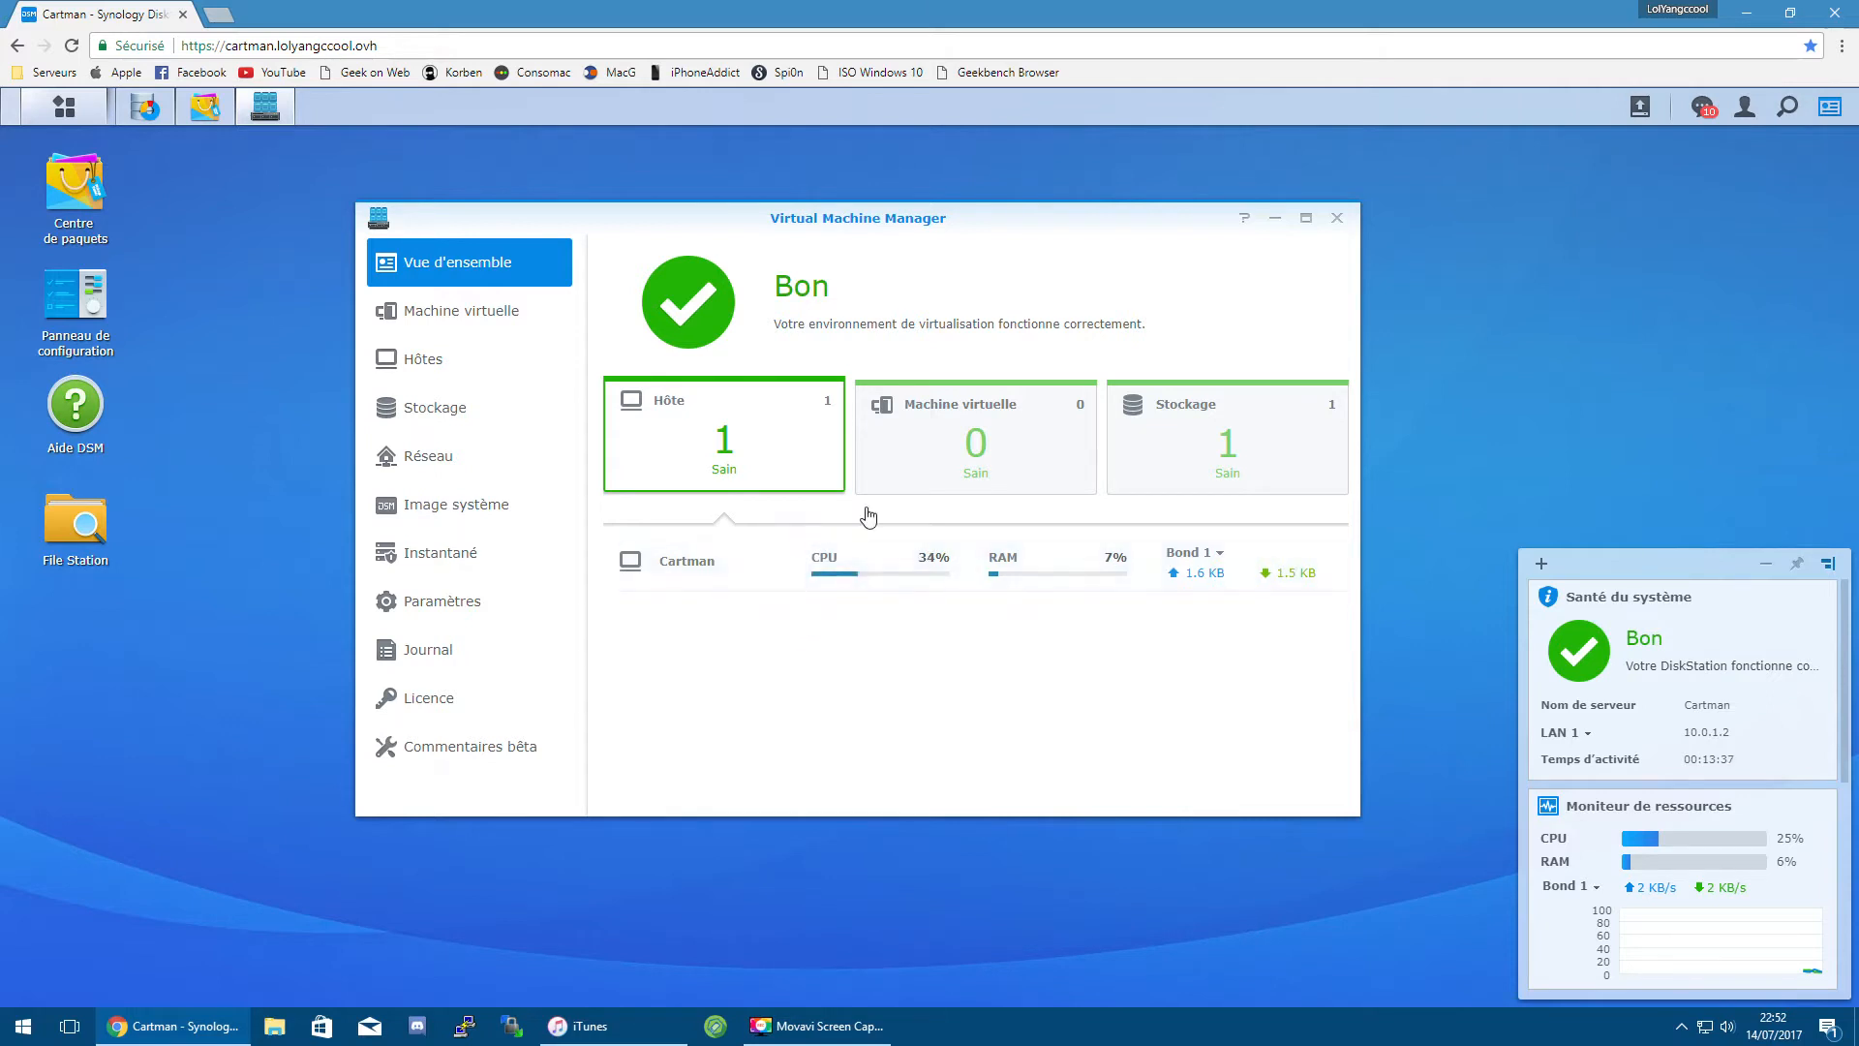
left_click(1014, 476)
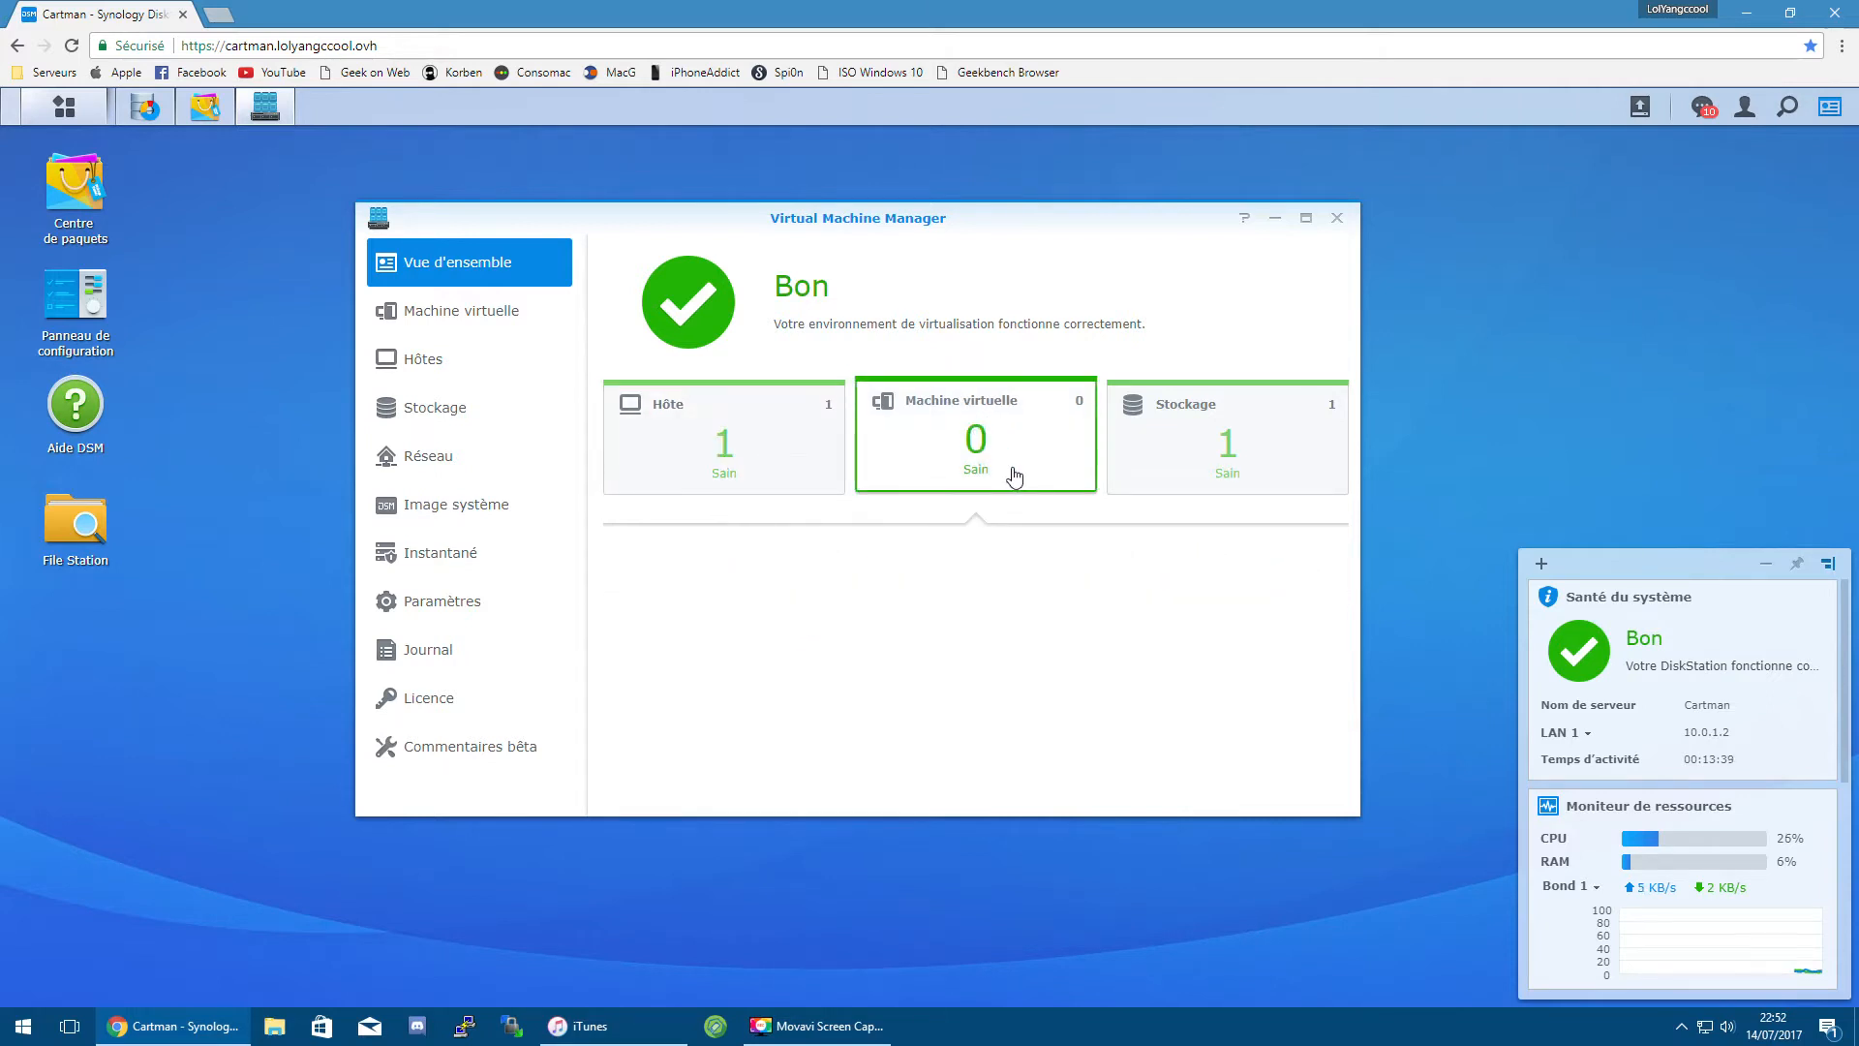
left_click(1181, 424)
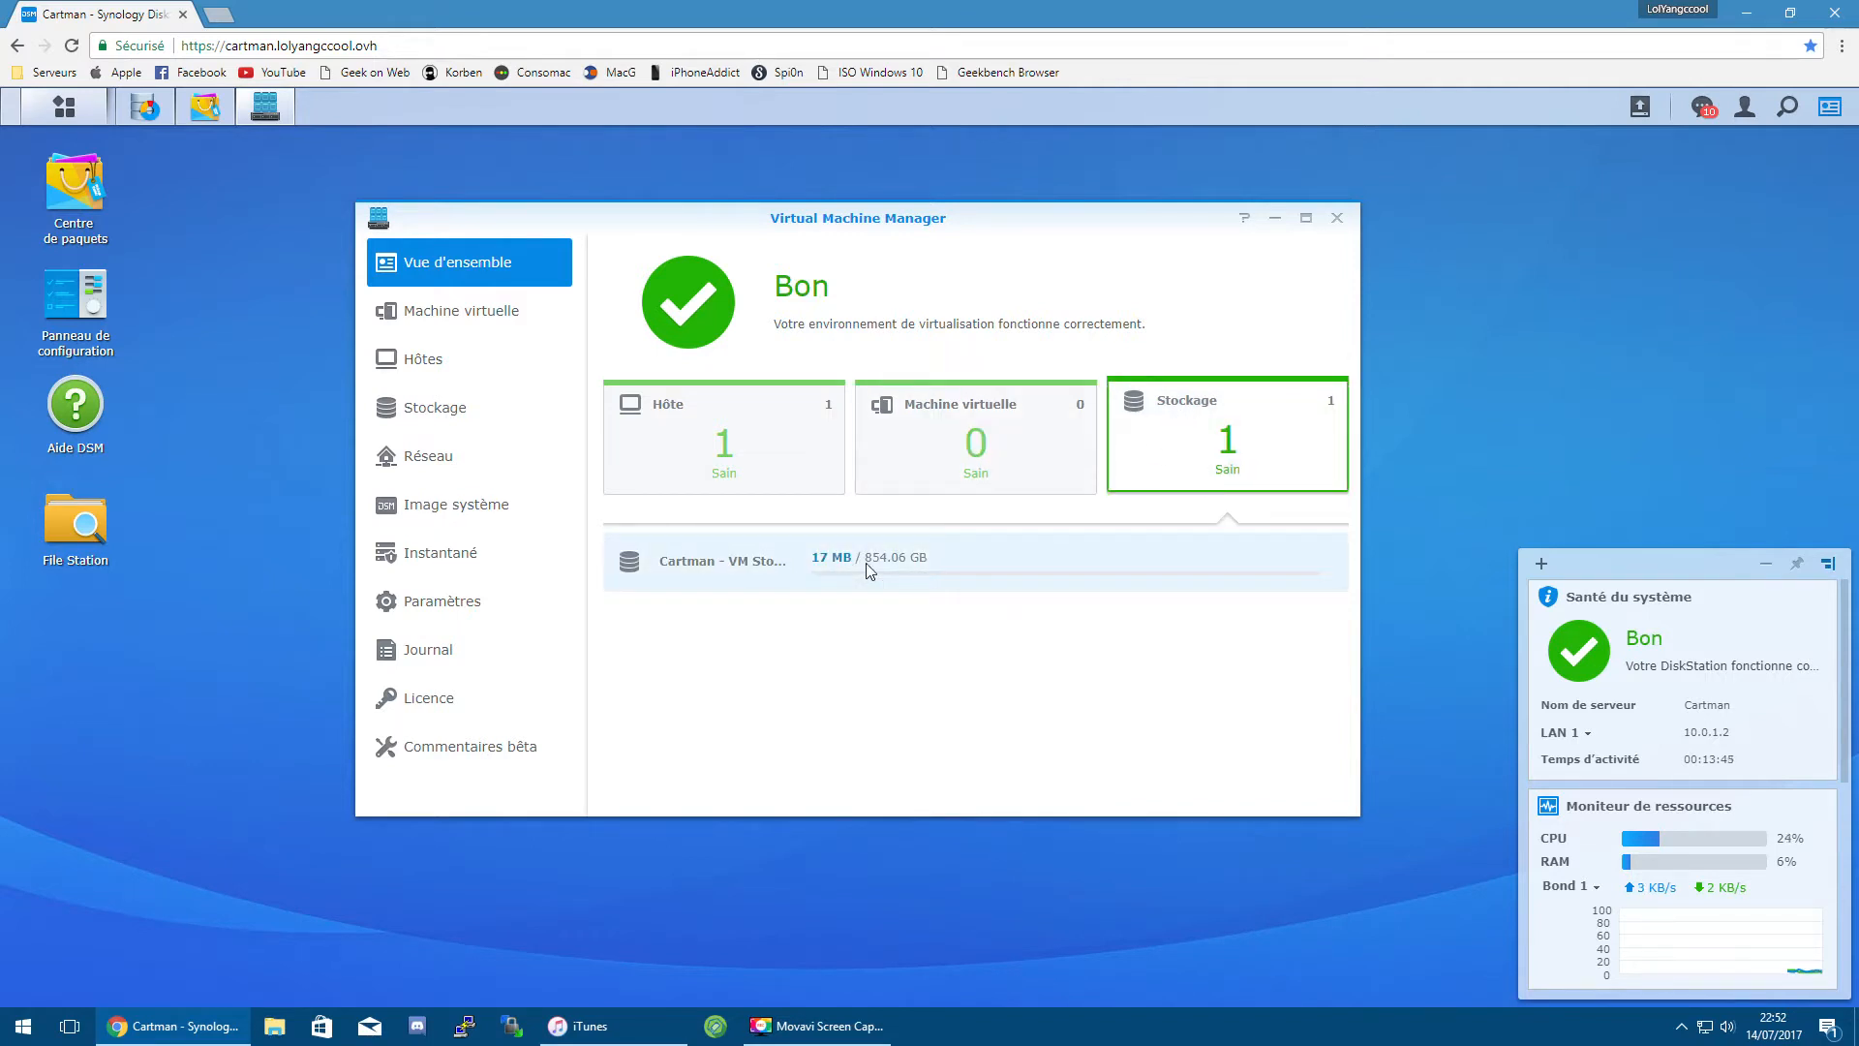
left_click(782, 463)
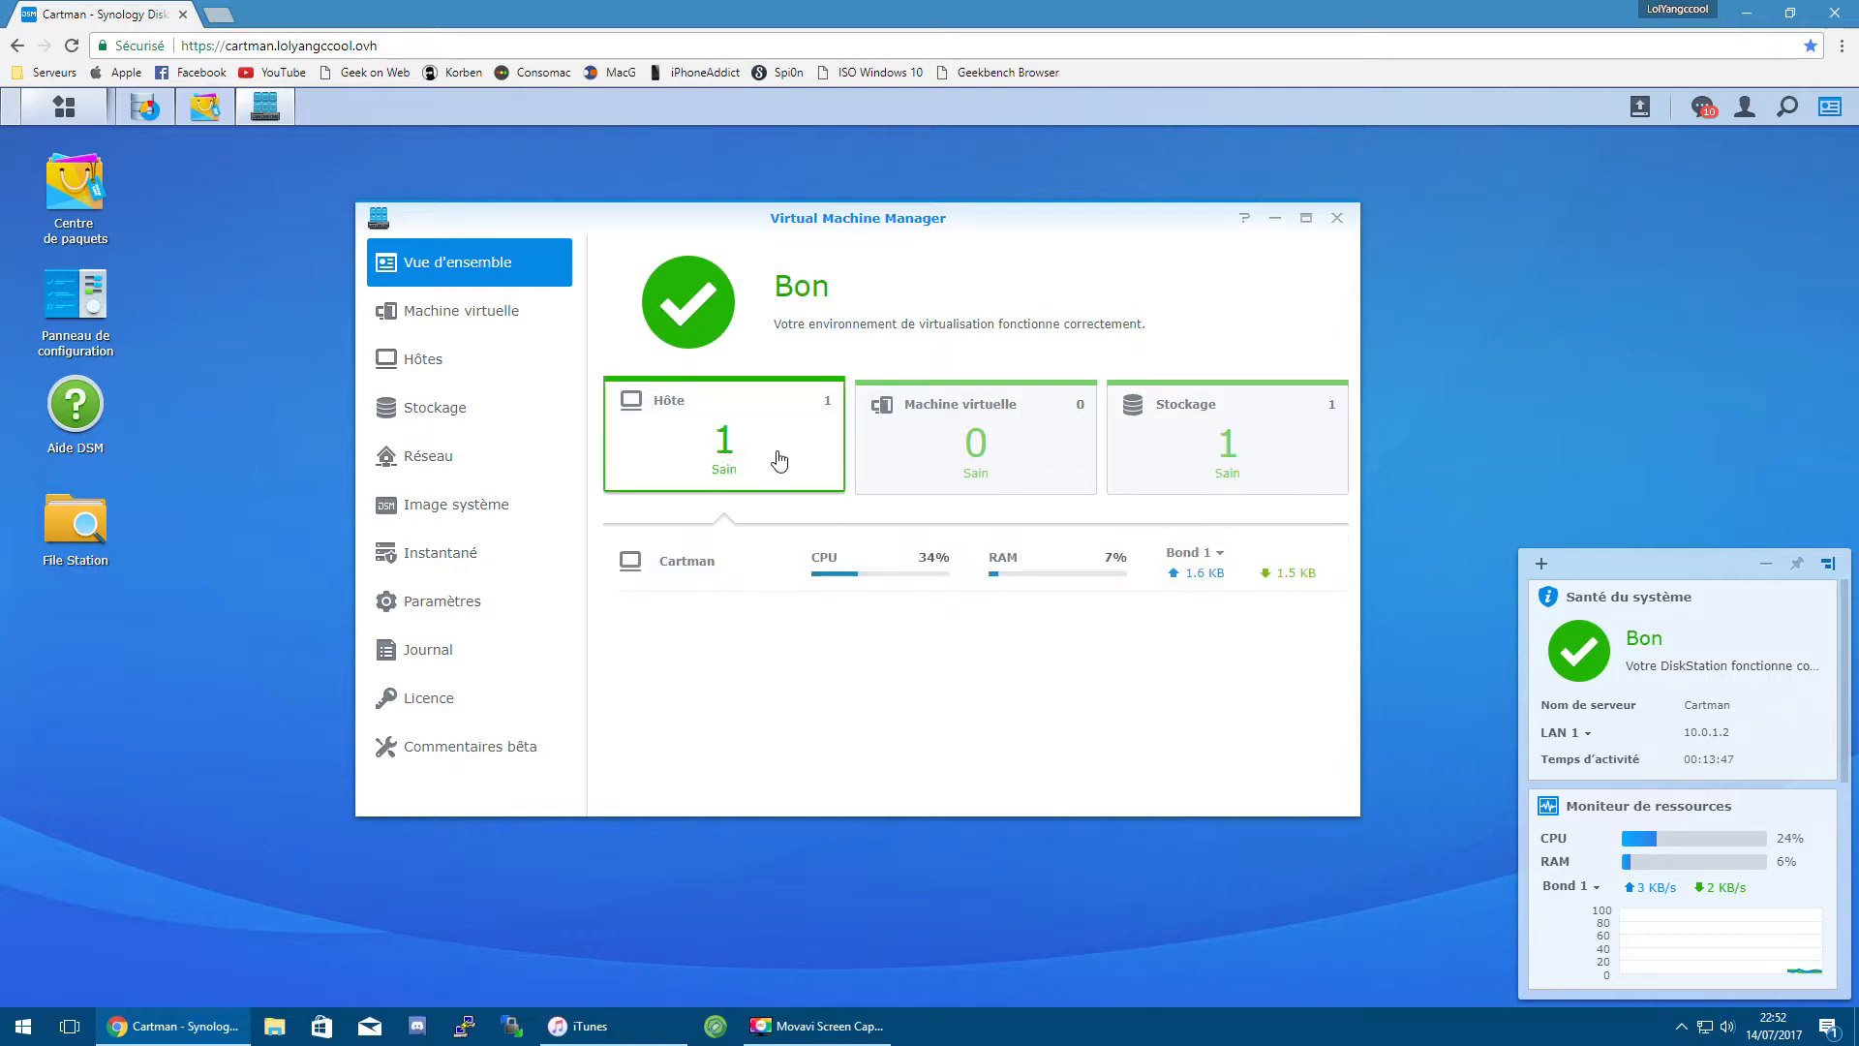
Step: Start creating a new virtual machine using the ISO file method and proceed to its specifications
left_click(476, 315)
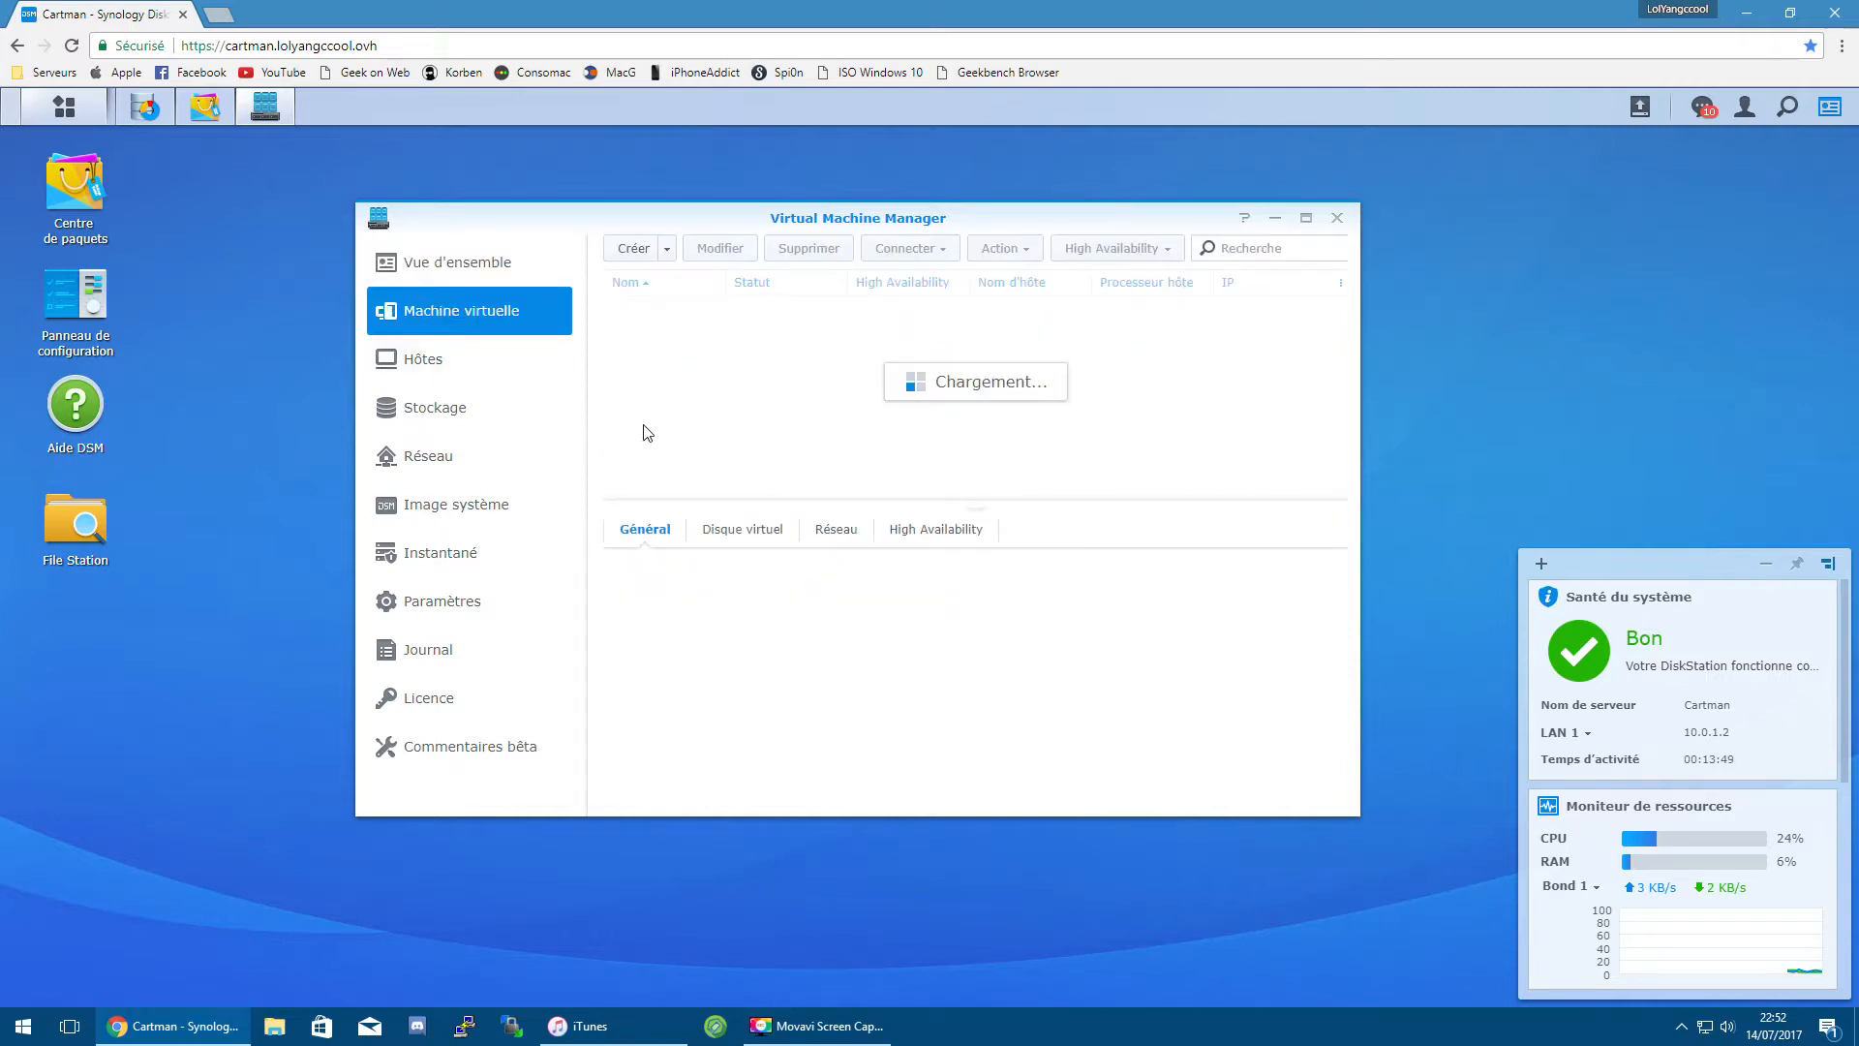
left_click(634, 248)
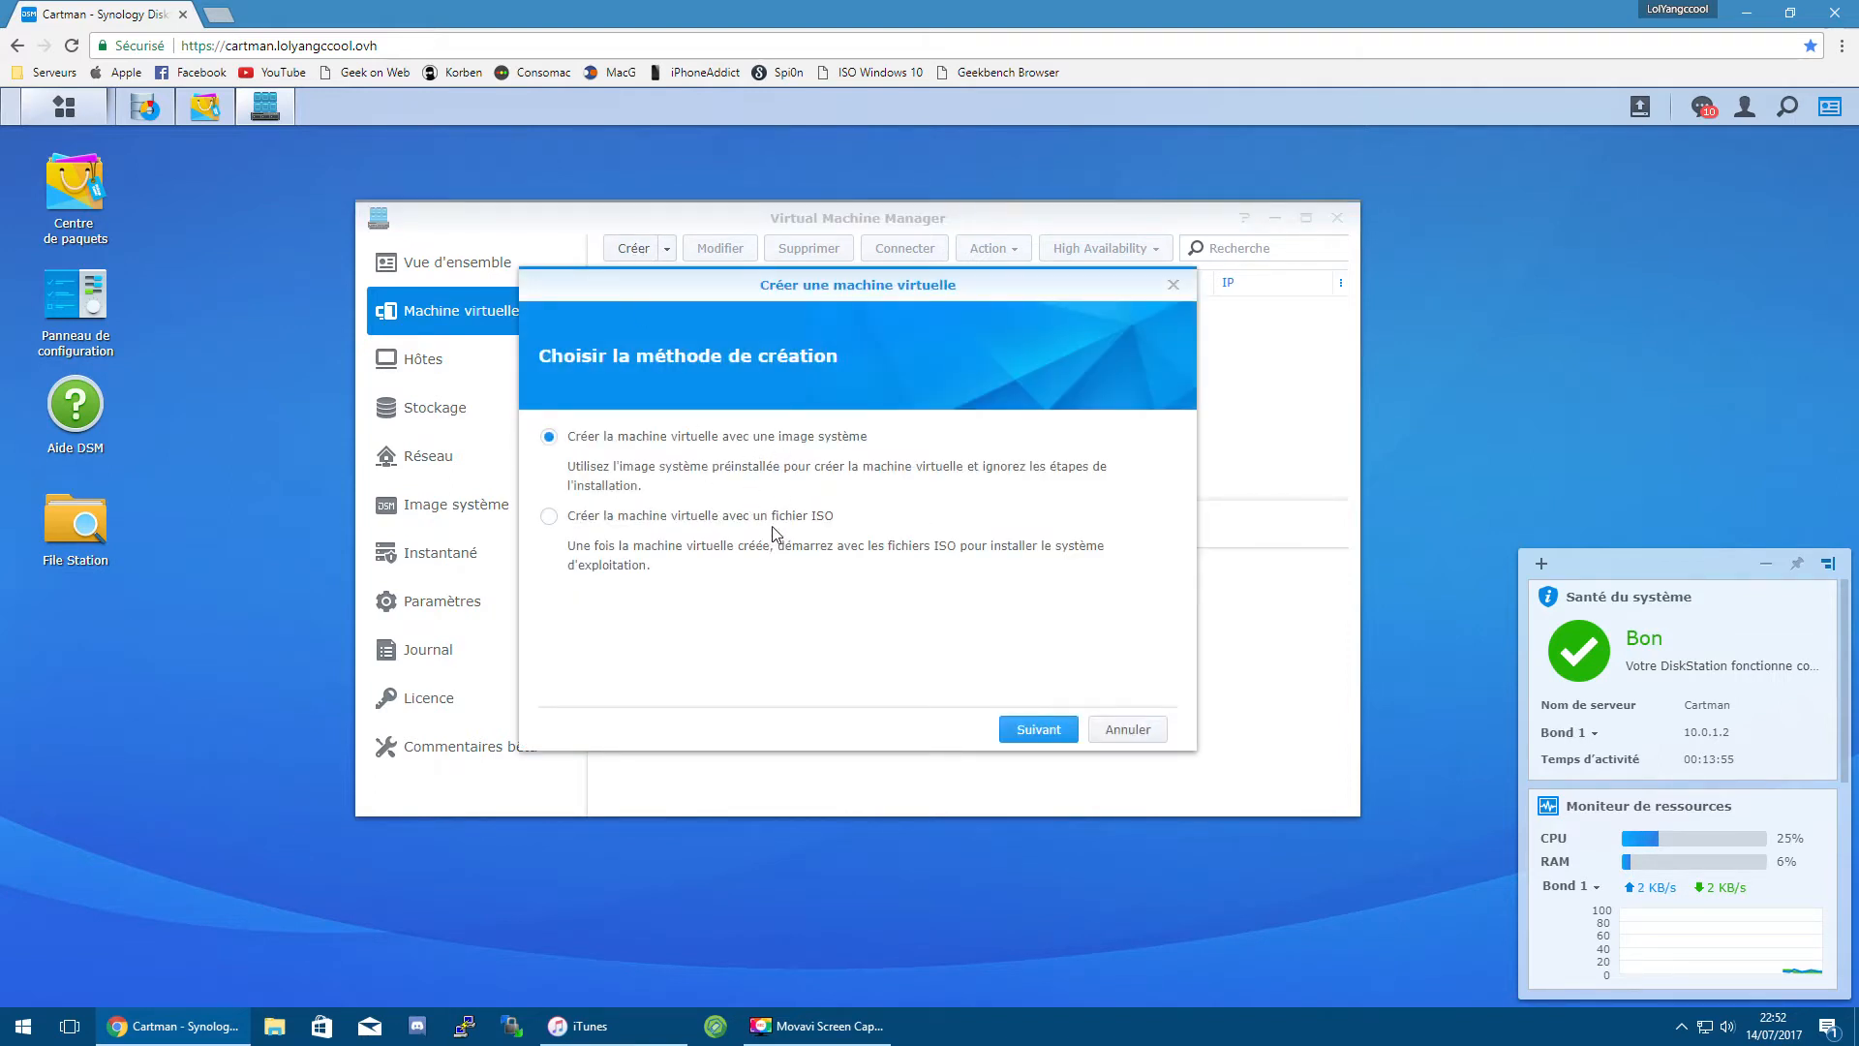
left_click(772, 524)
left_click(1019, 739)
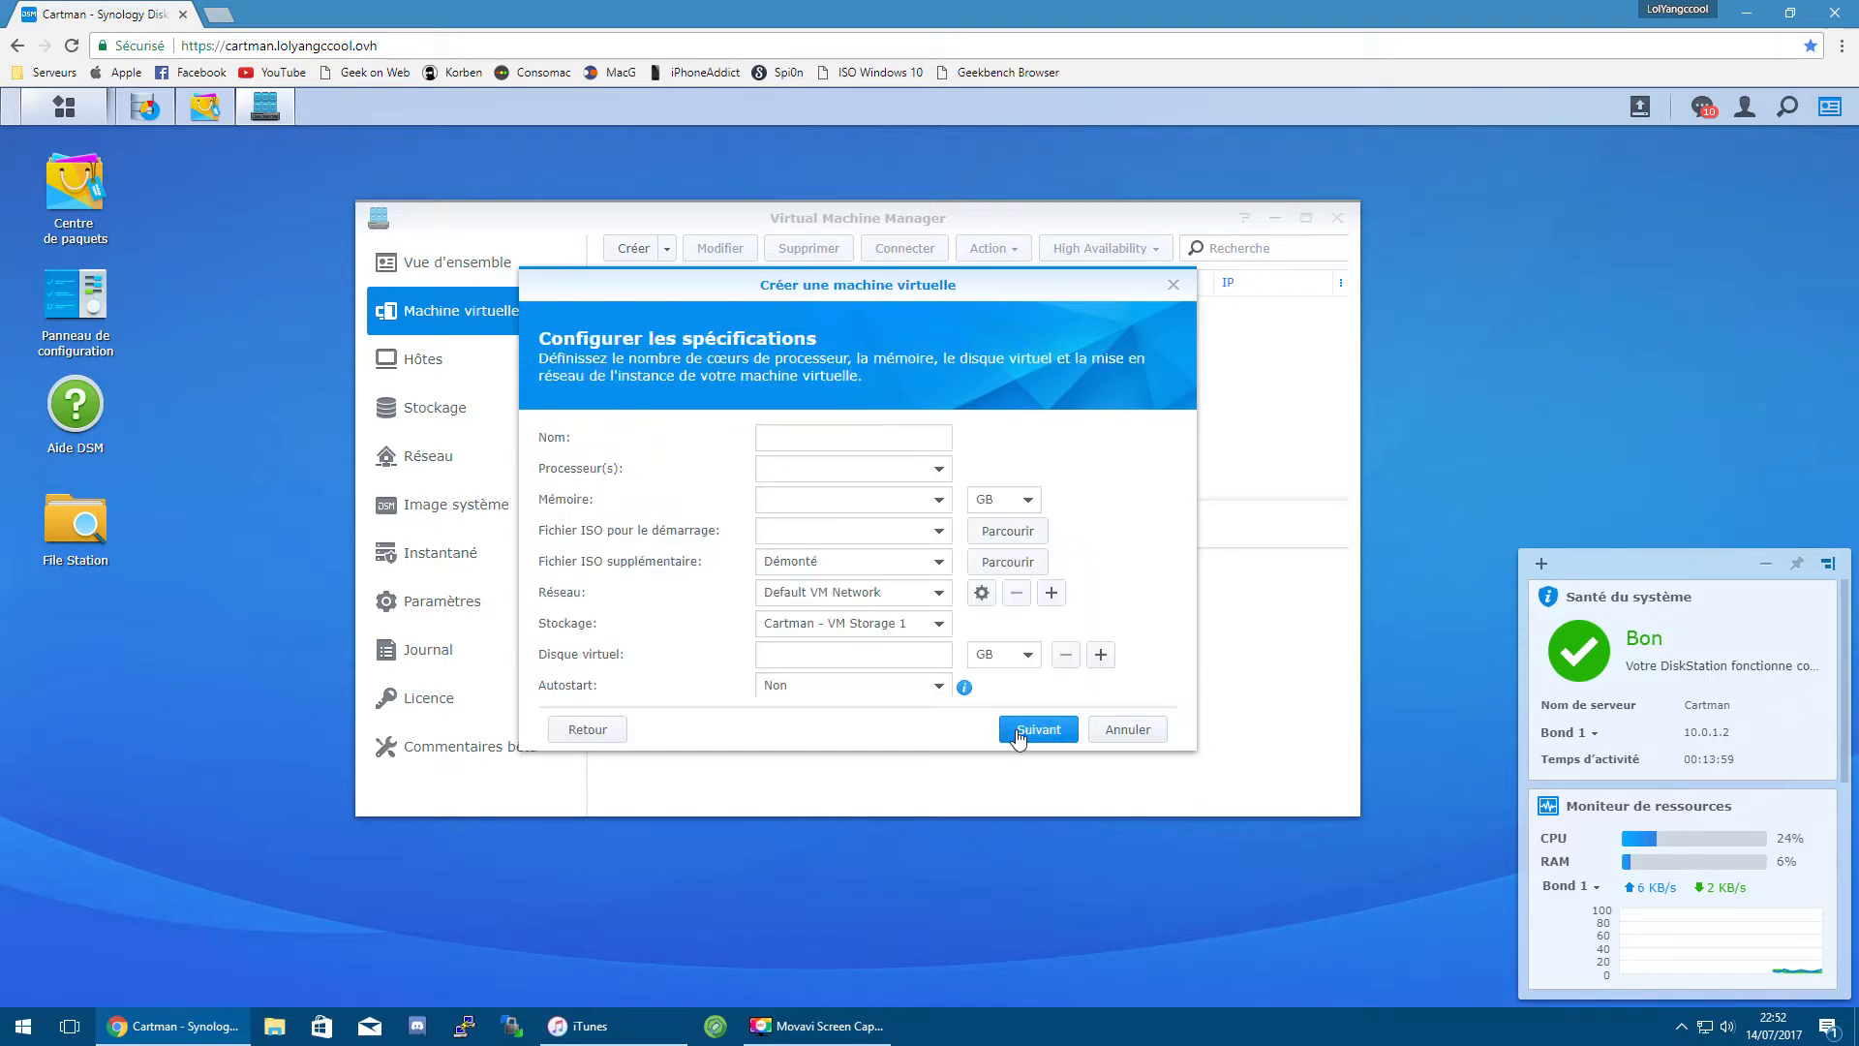
Step: Name the virtual machine Windows 10 x64 and assign it 2 processors
left_click(889, 436)
type("Windo")
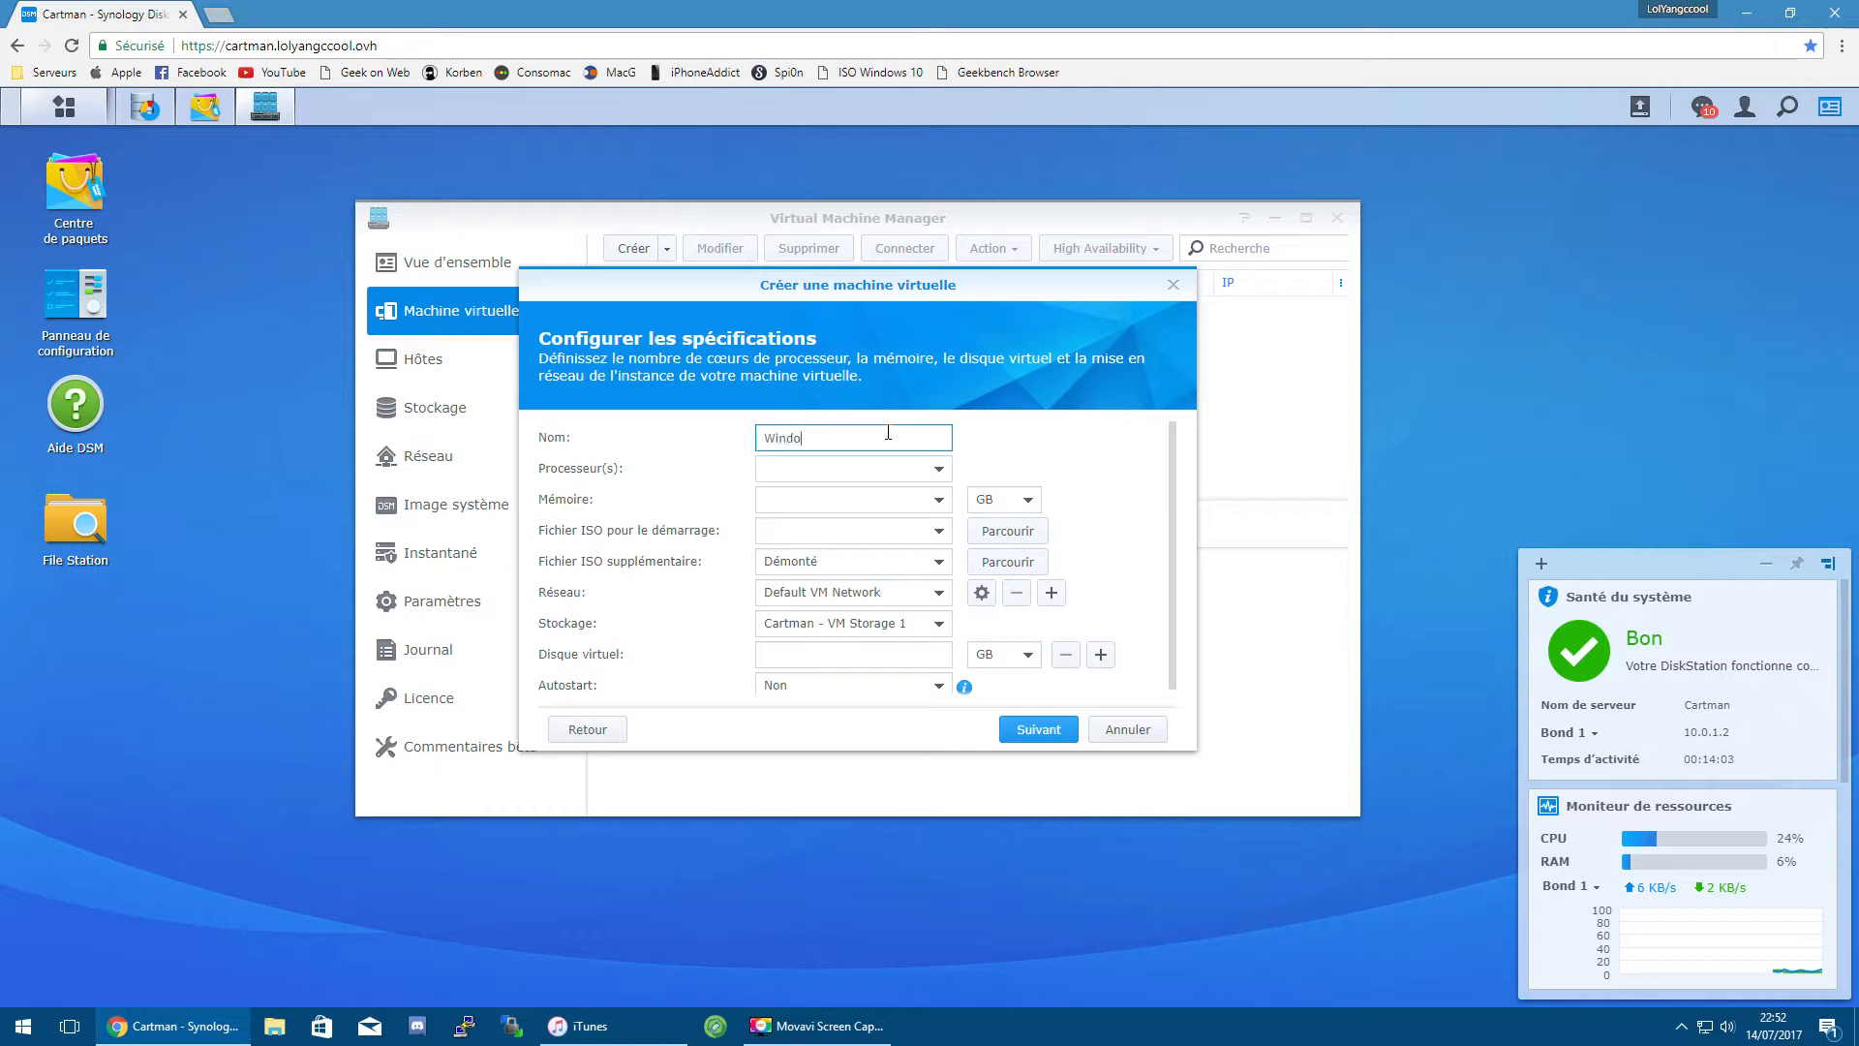
type("ws 10 x64")
left_click(866, 472)
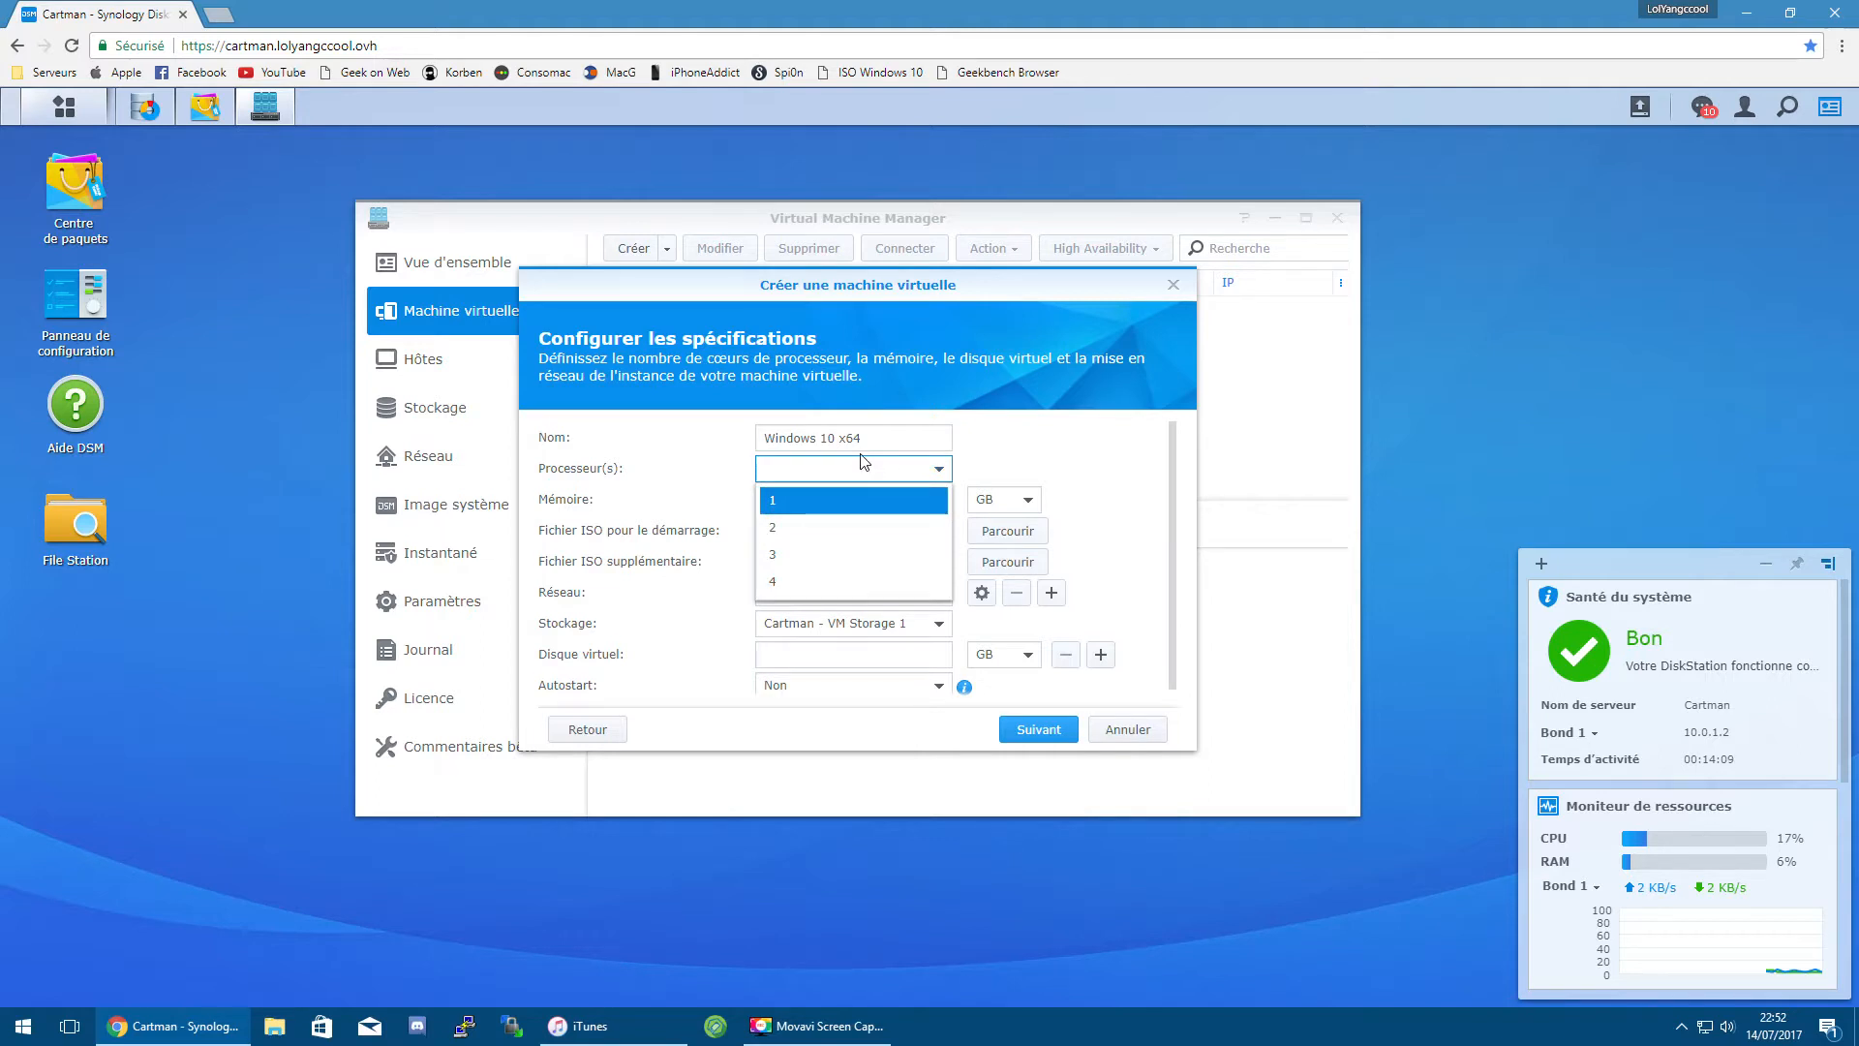
left_click(838, 539)
Step: Set the virtual machine's memory to 4 GB
left_click(887, 500)
scroll(851, 591, "down", 2)
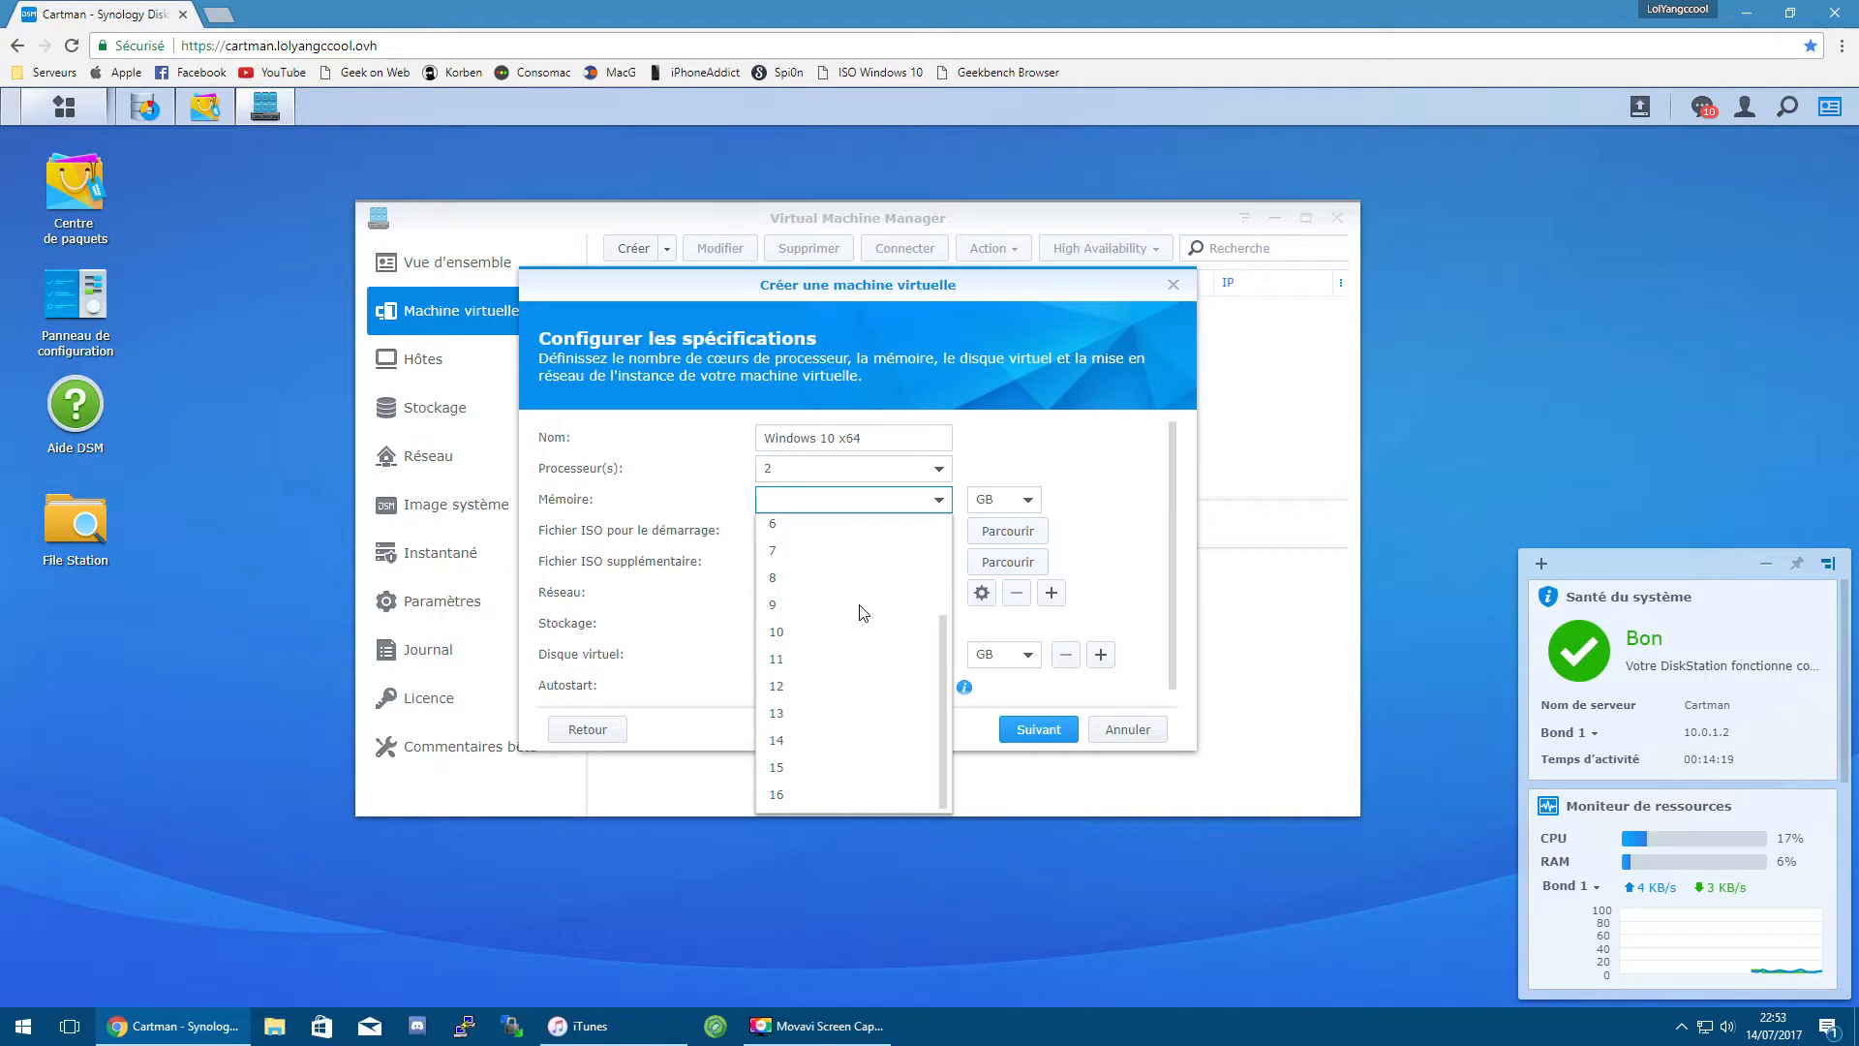
scroll(863, 612, "up", 2)
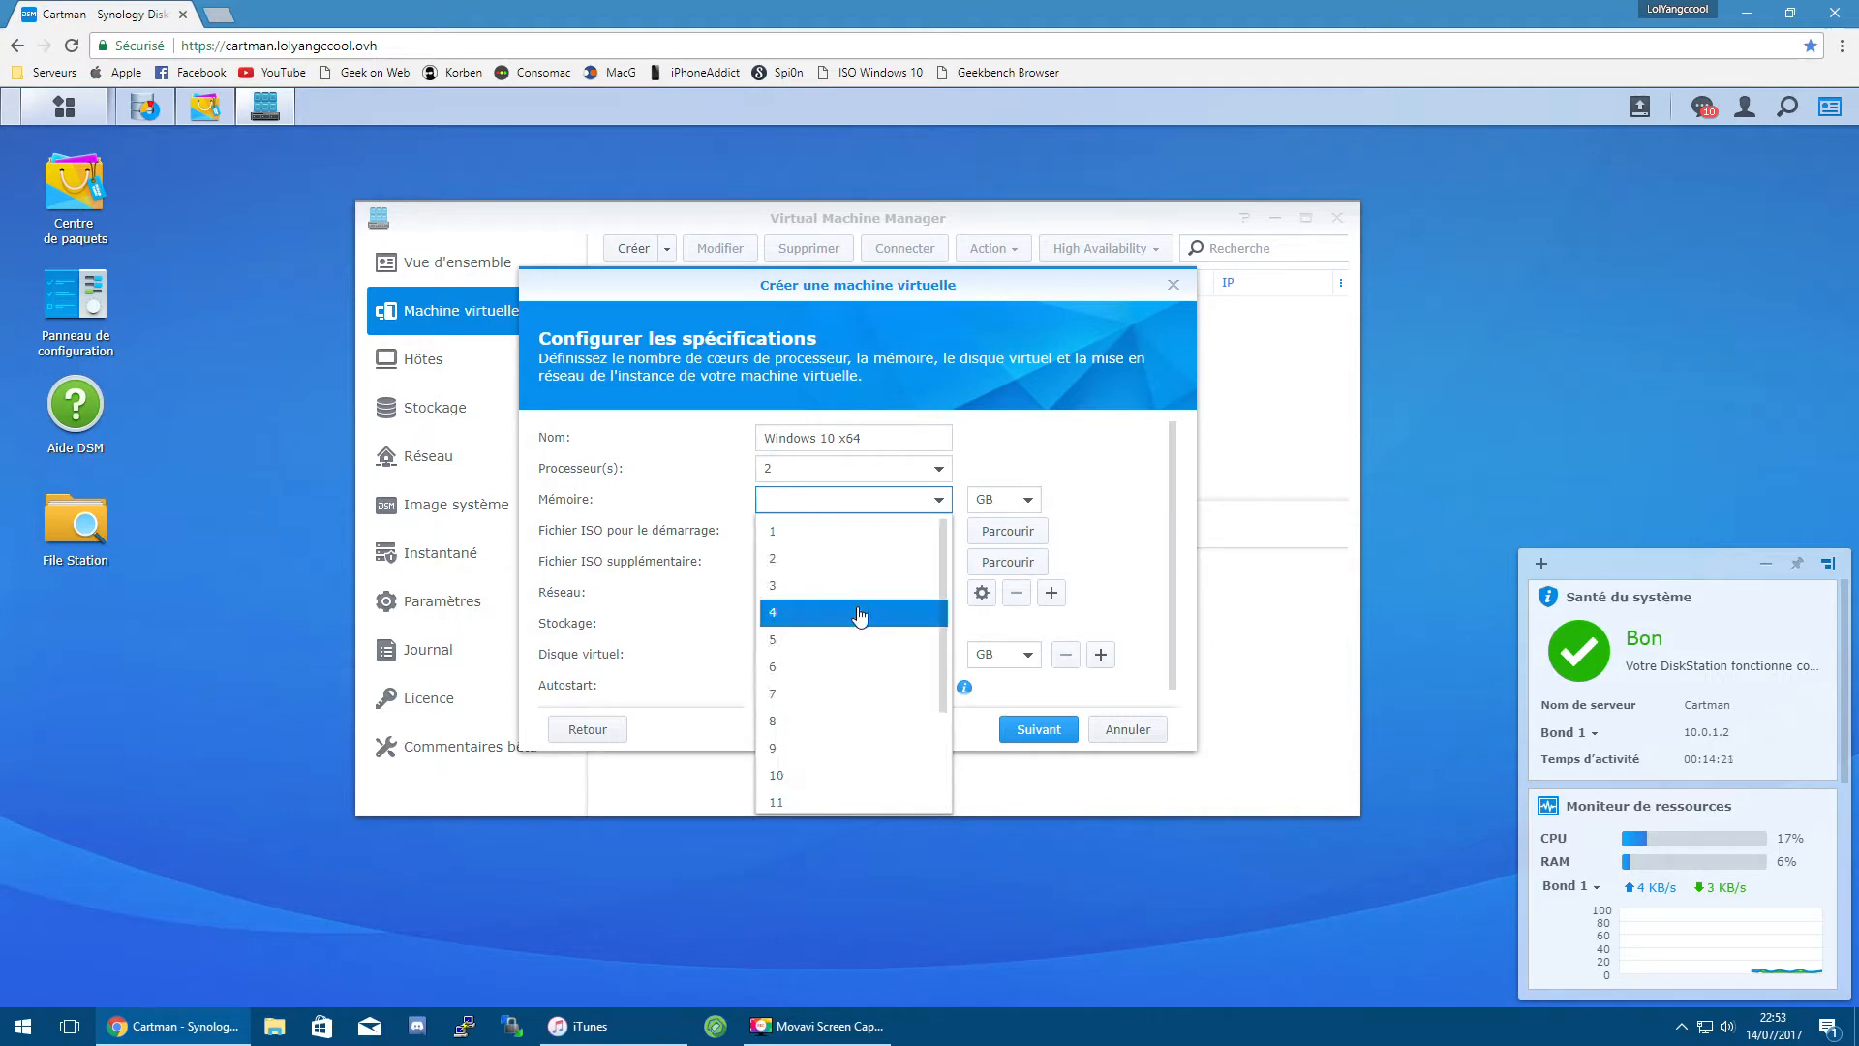
left_click(856, 613)
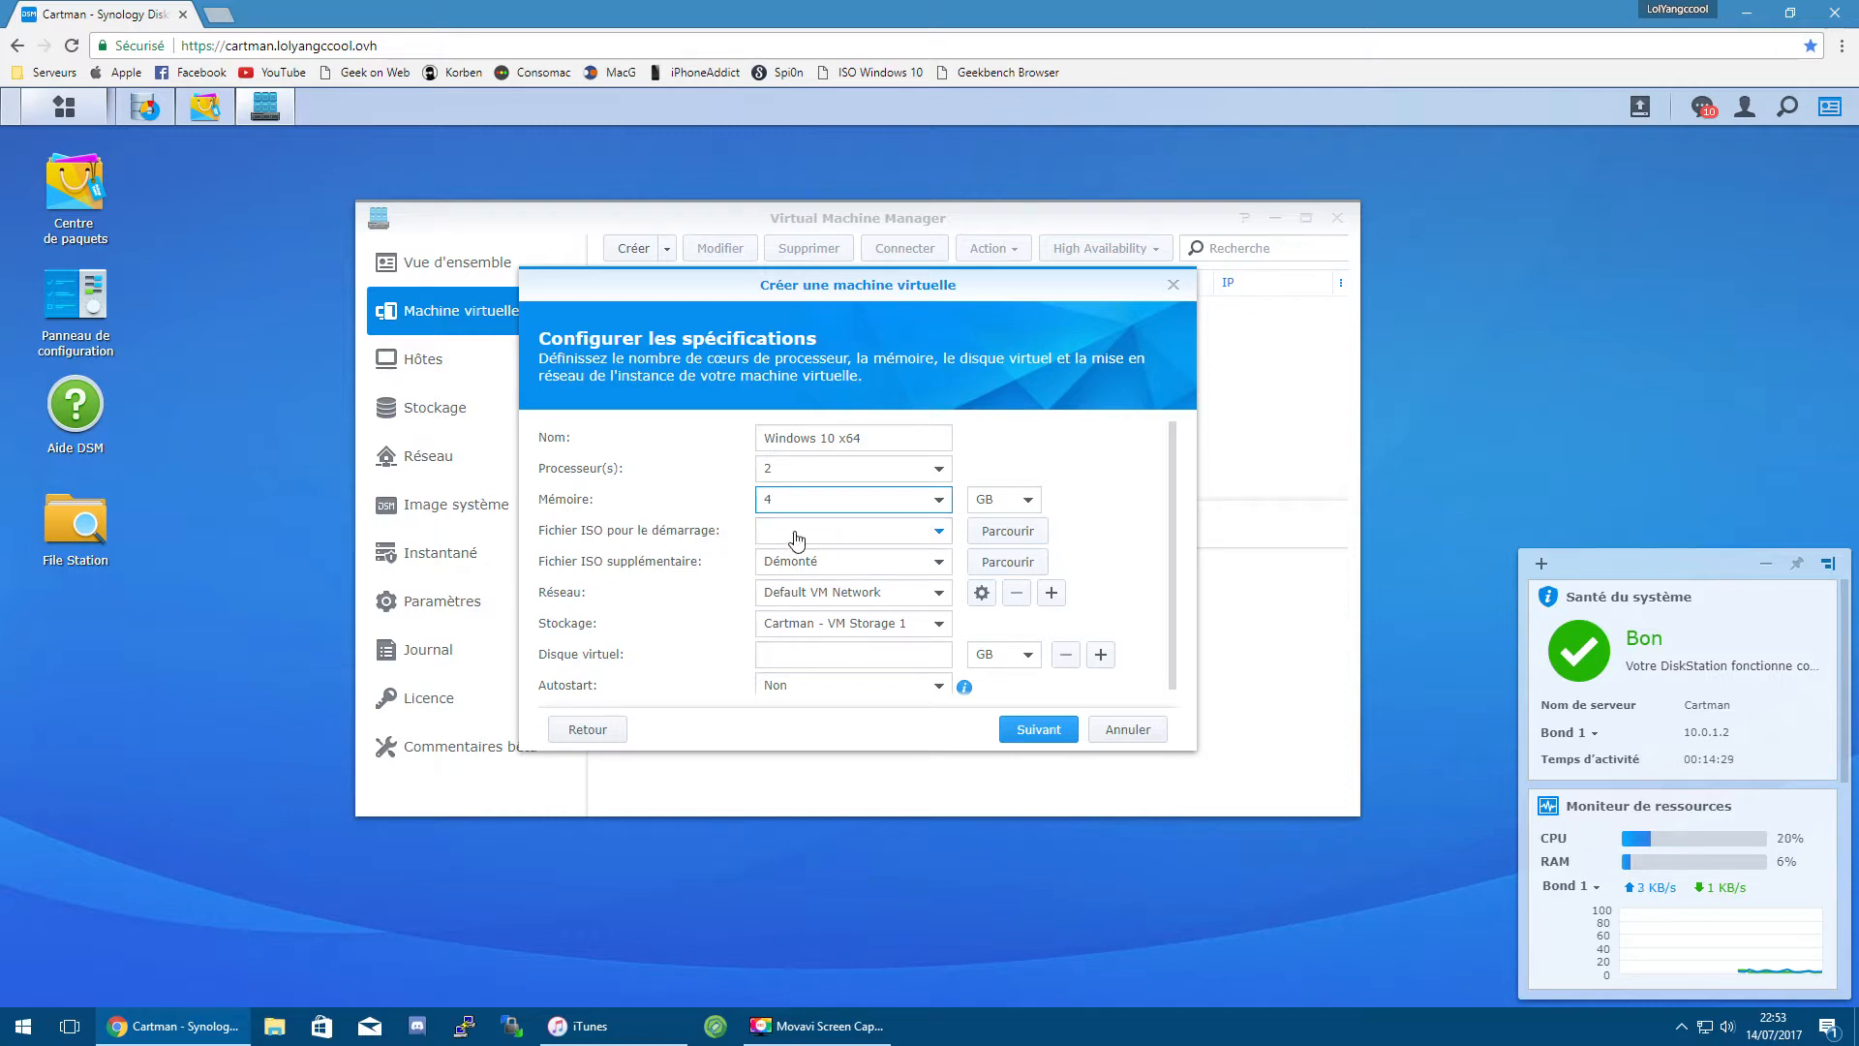
Step: Browse the public shared folder for the boot ISO file and widen the name column to read the file name
left_click(1009, 535)
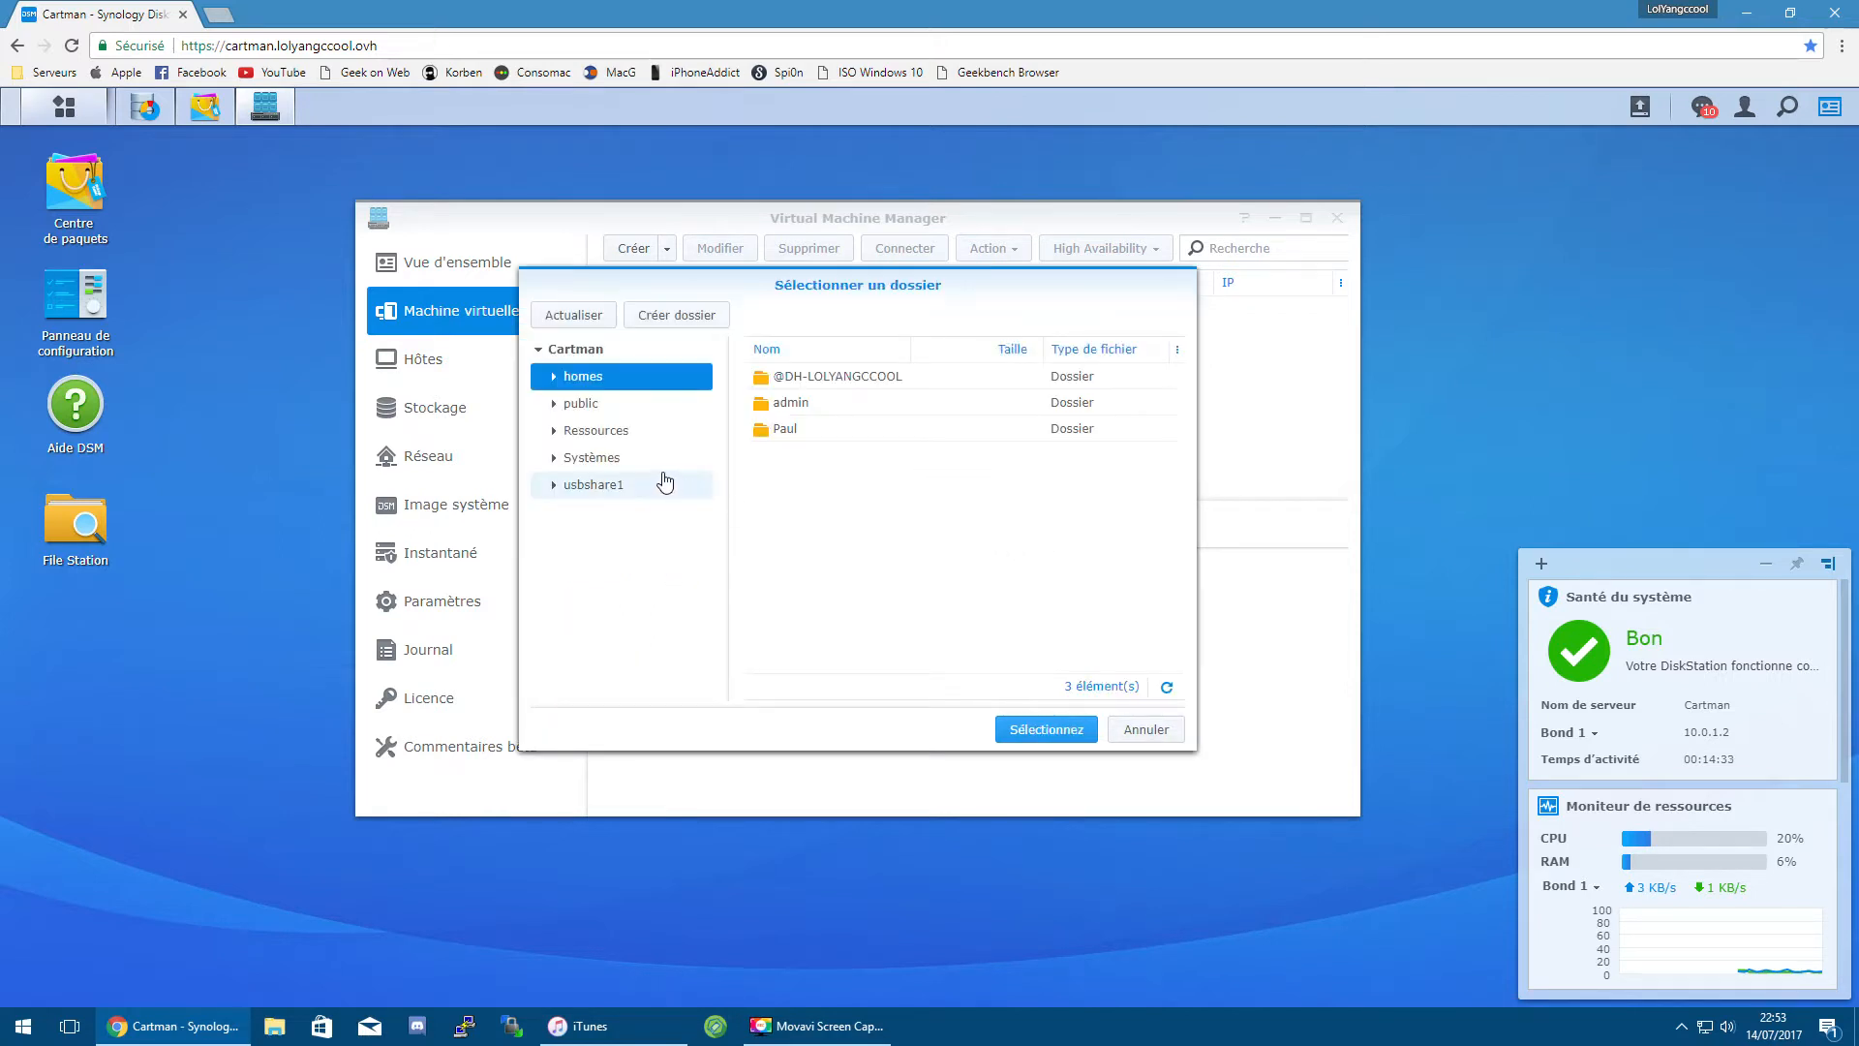
left_click(641, 405)
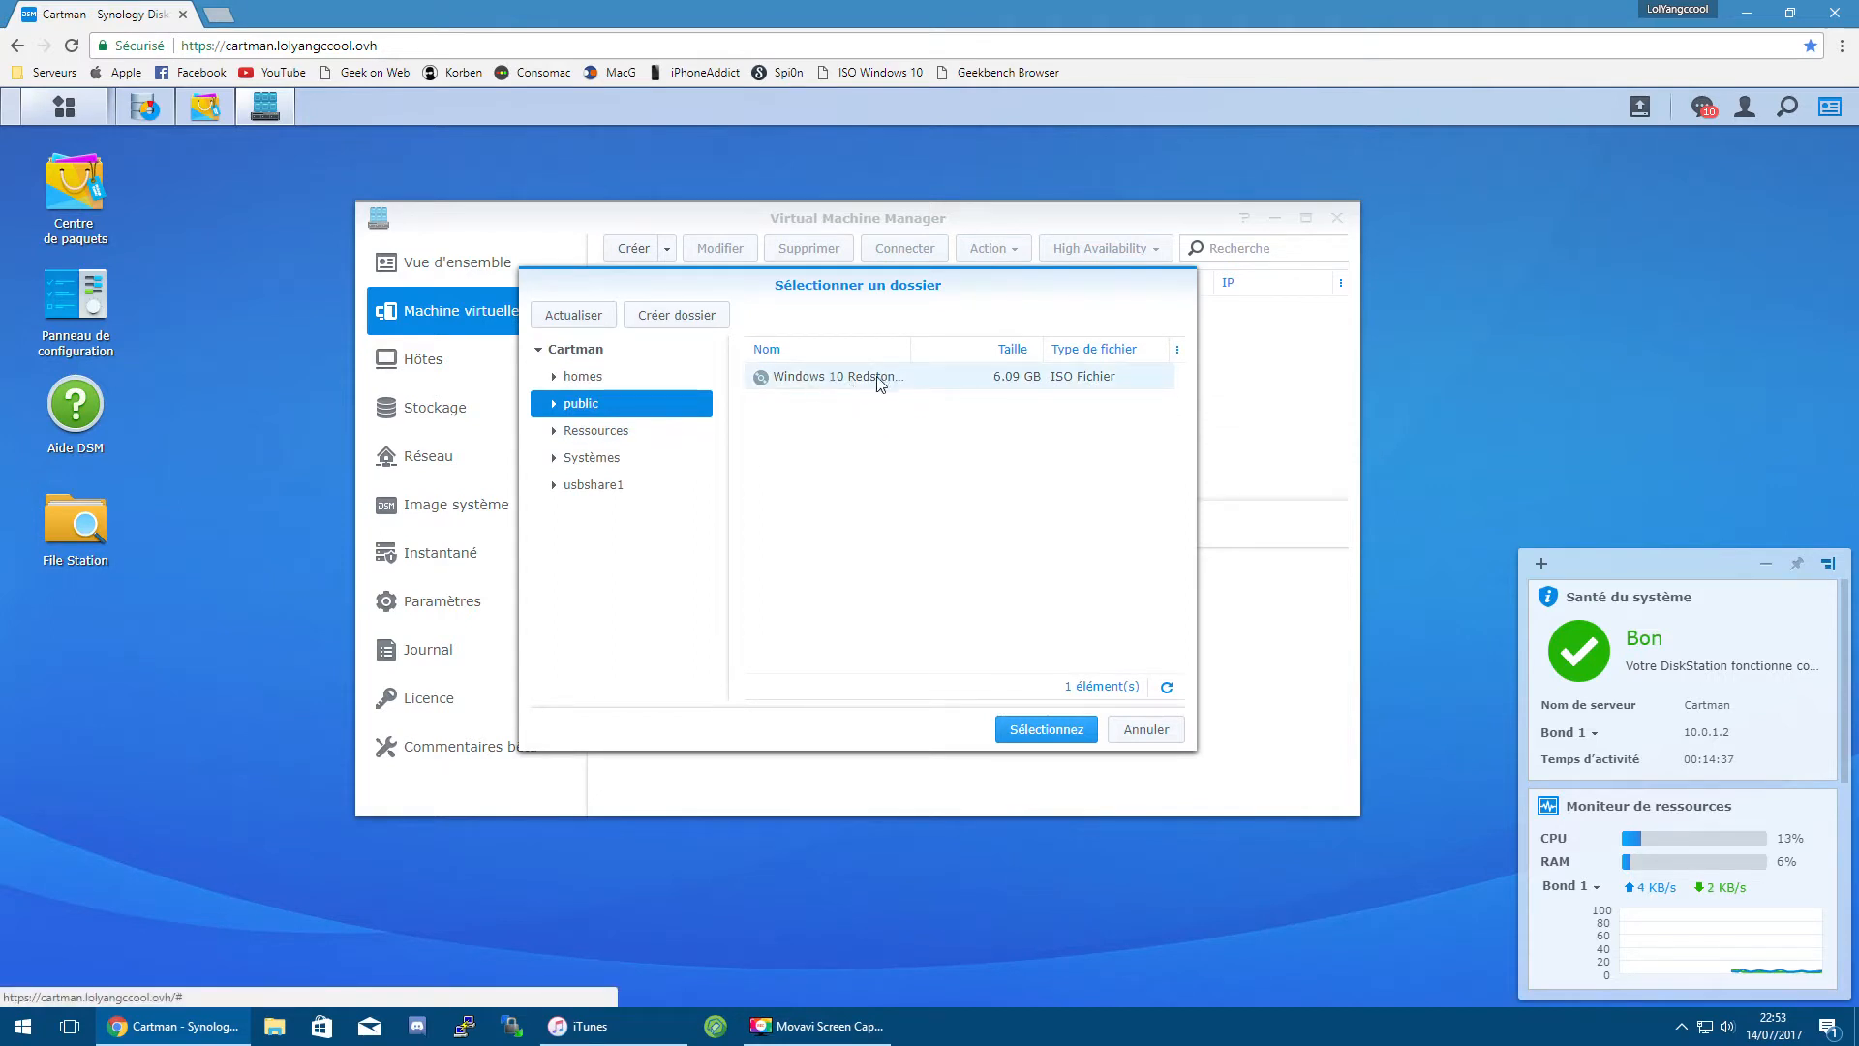
left_click_drag(912, 347, 968, 346)
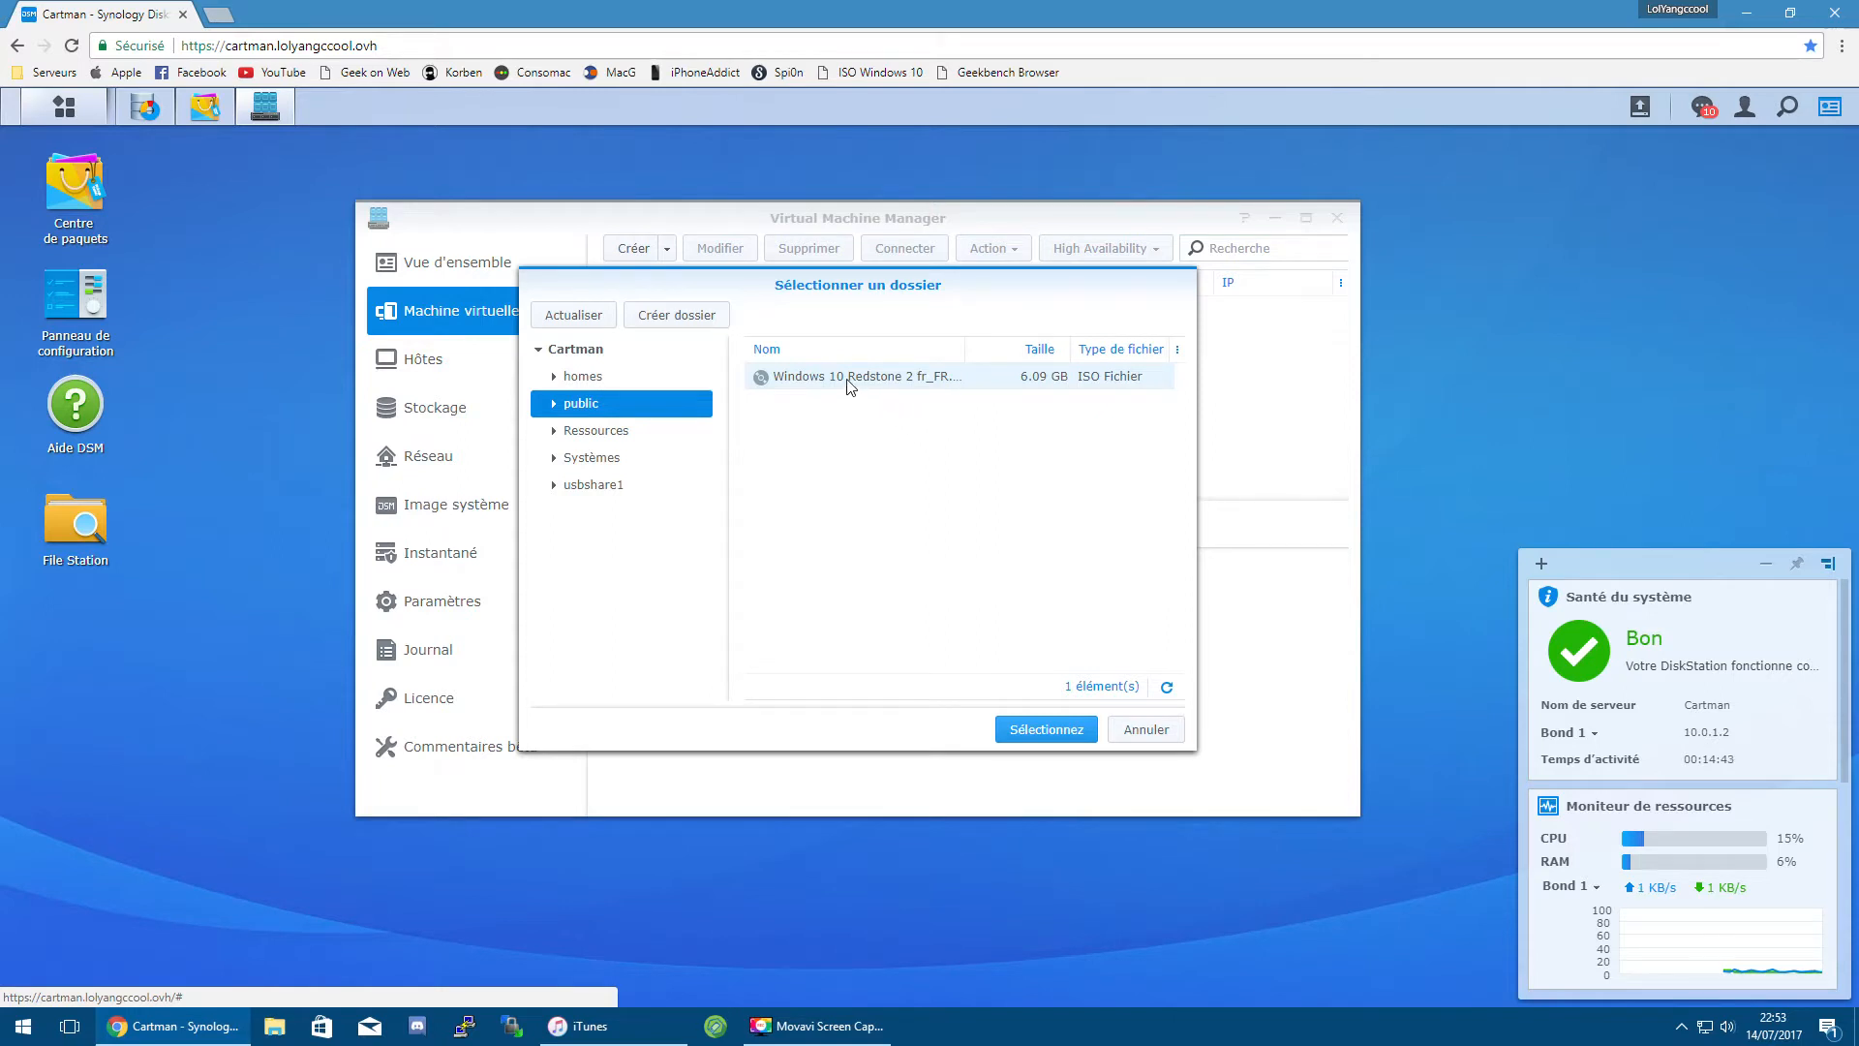
Step: Look through the Systèmes shared folder and its Windows subfolder for available operating system images
left_click(592, 457)
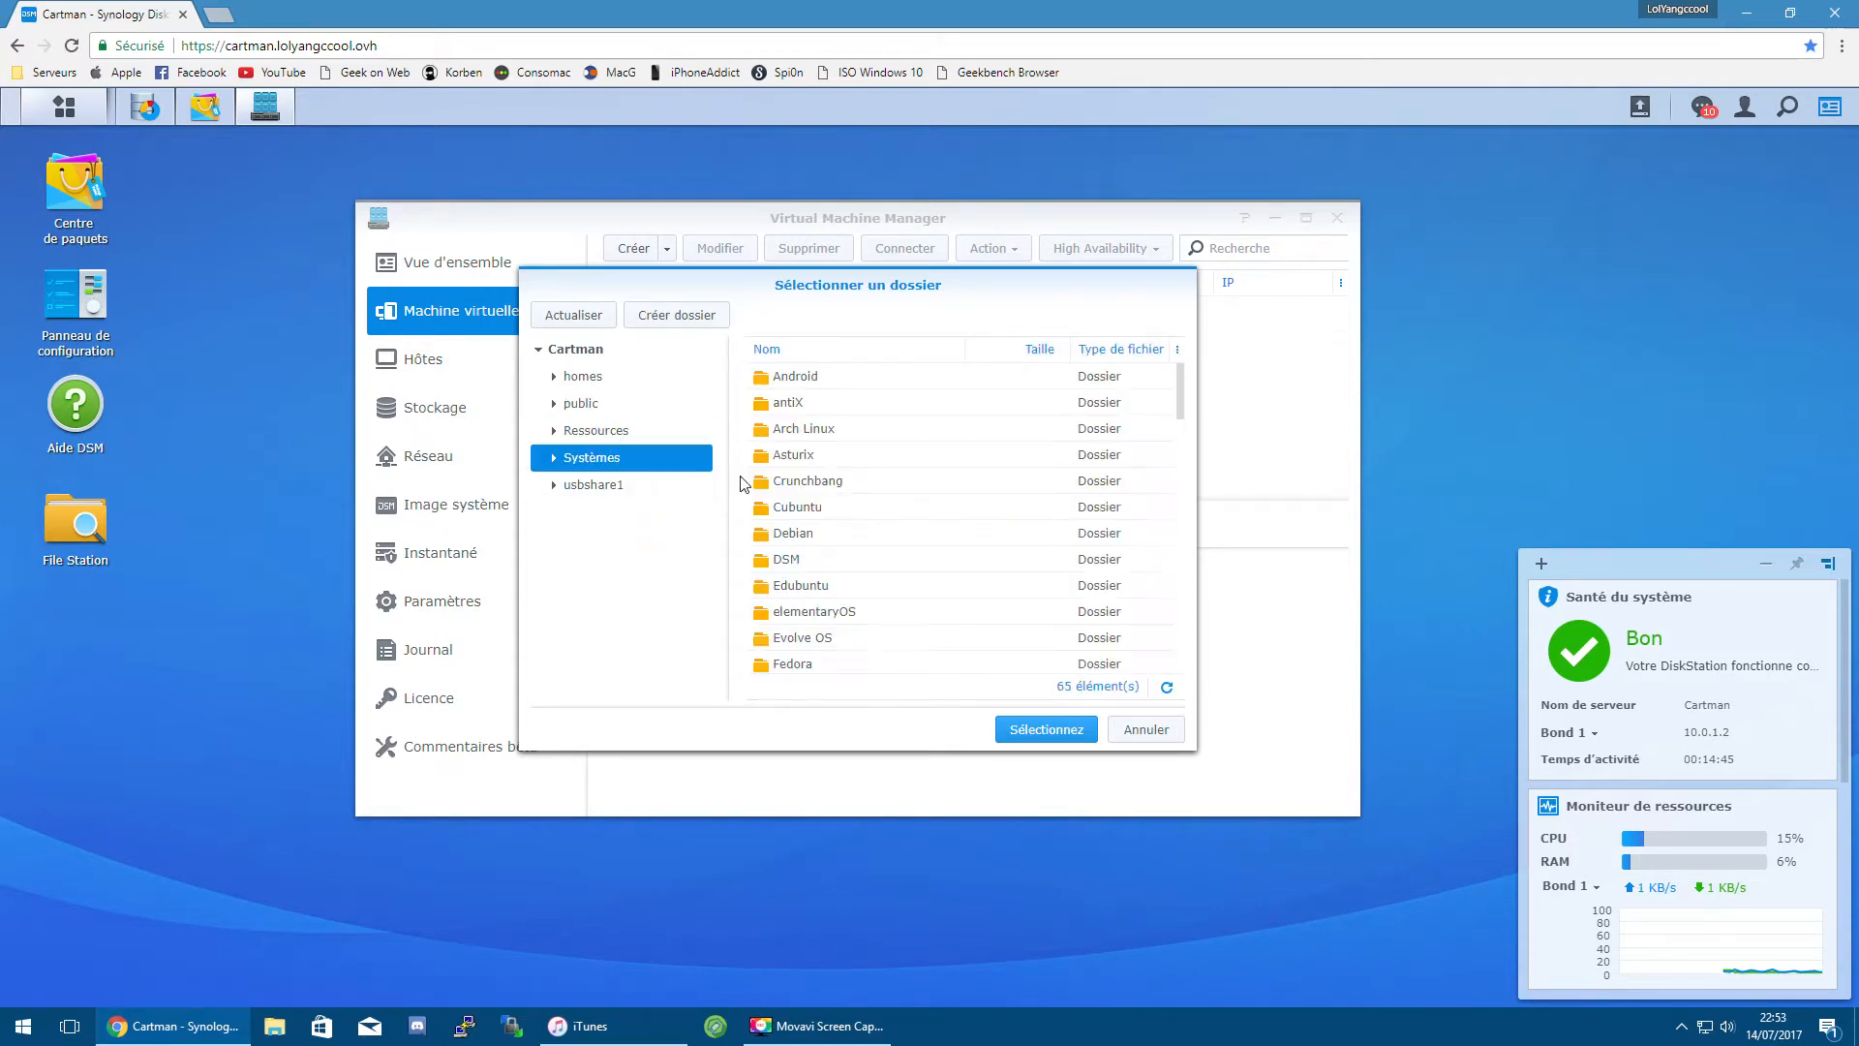
mouse_move(1175, 378)
left_mouse_down()
mouse_move(1190, 676)
mouse_move(1179, 394)
left_mouse_up()
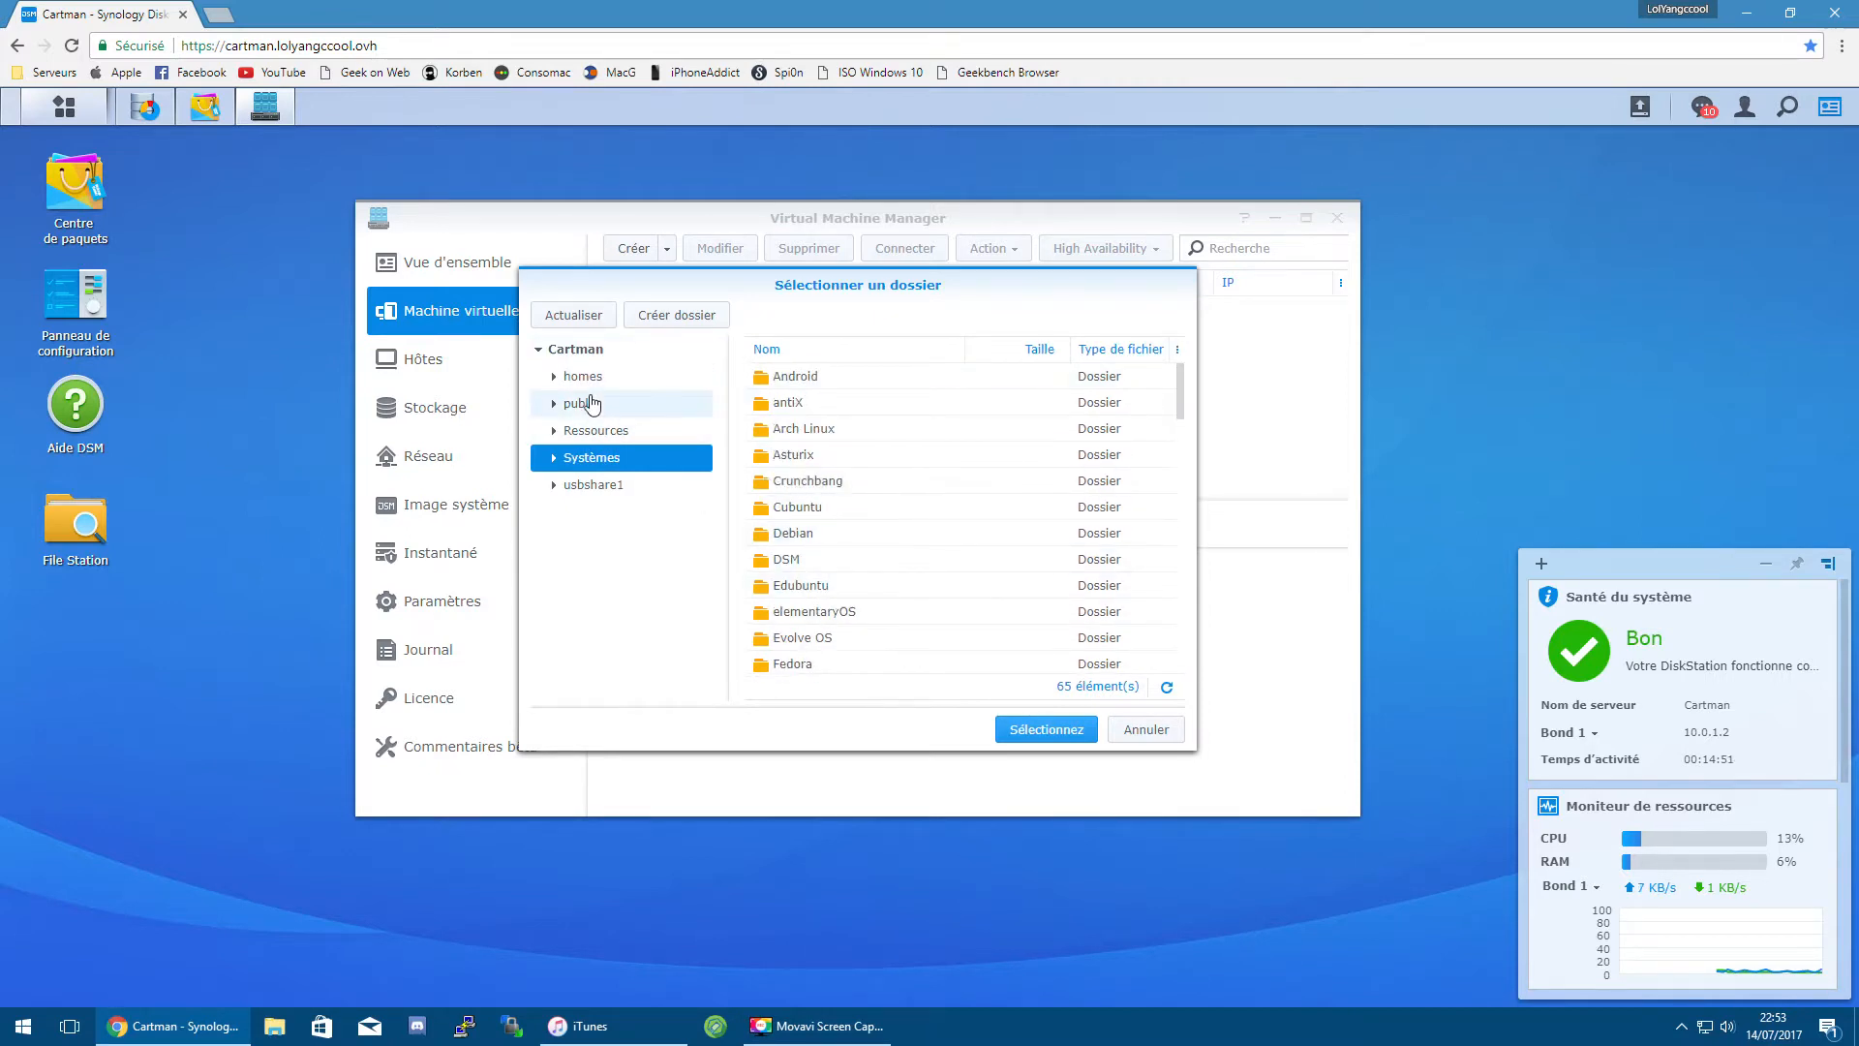
left_click(591, 404)
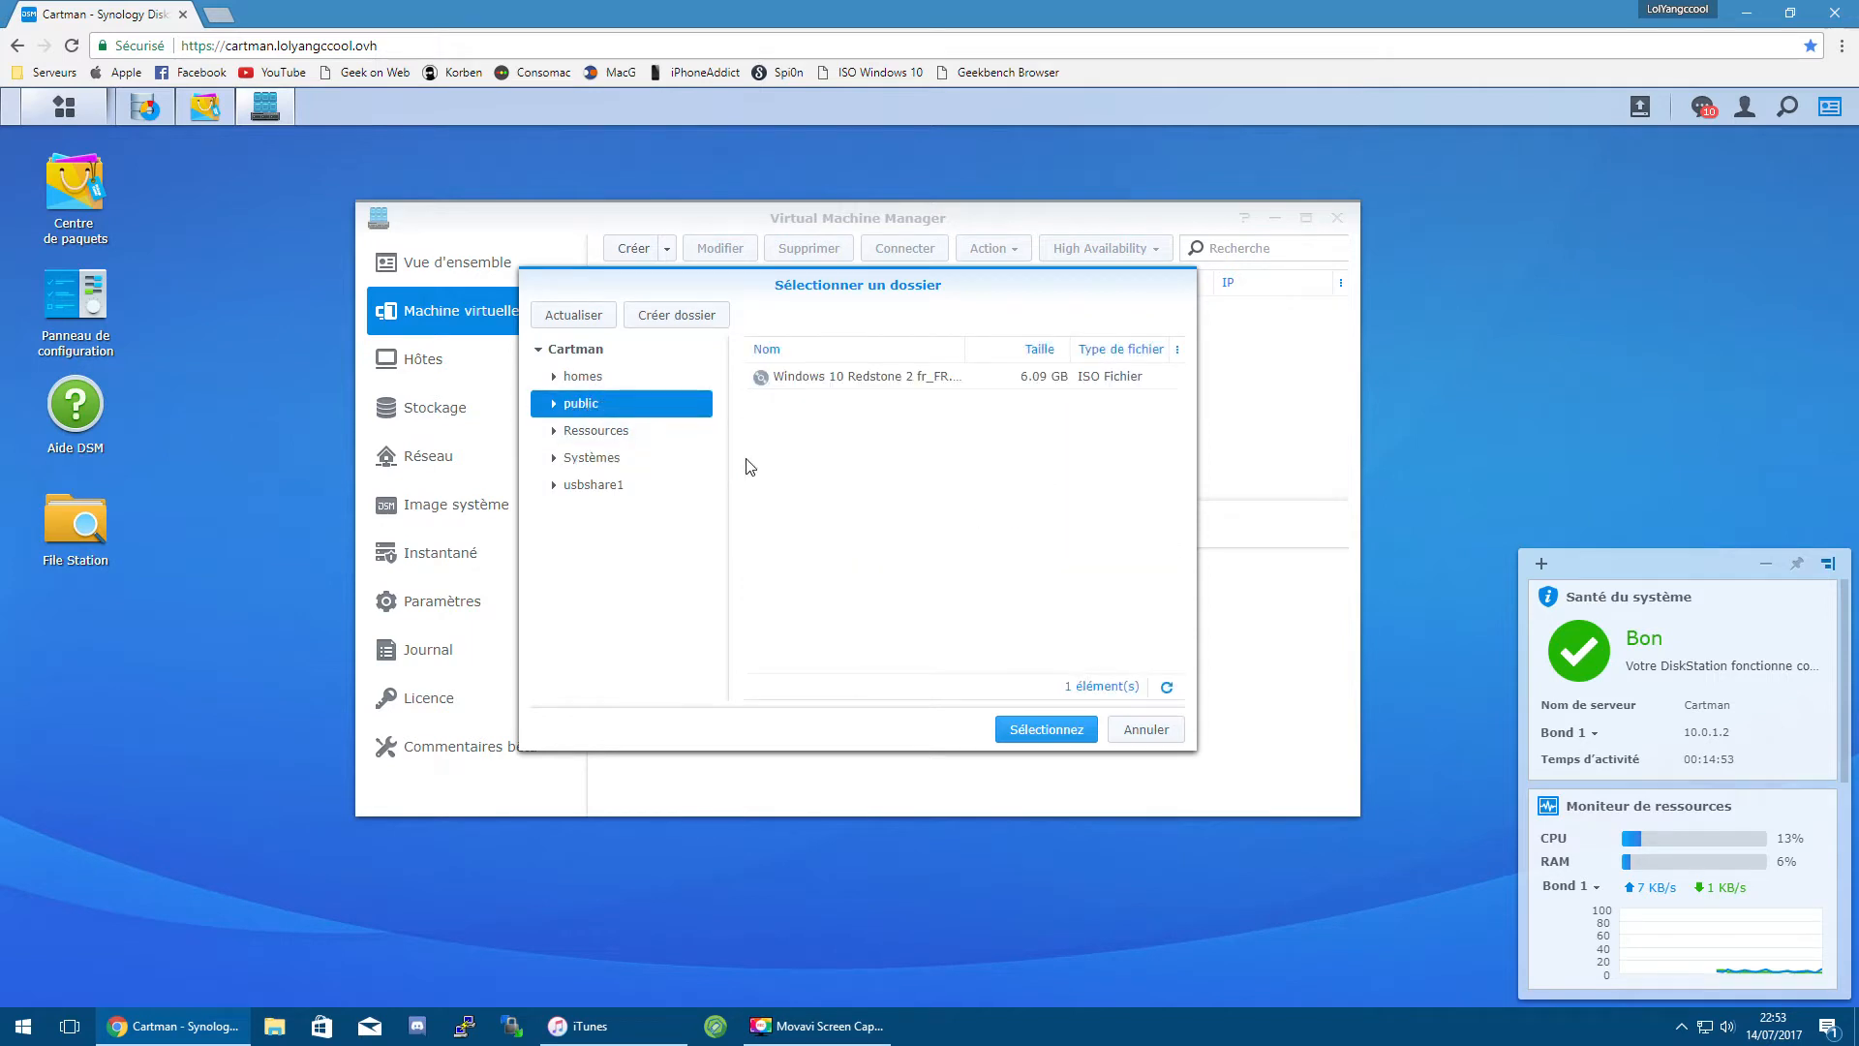
left_click(620, 459)
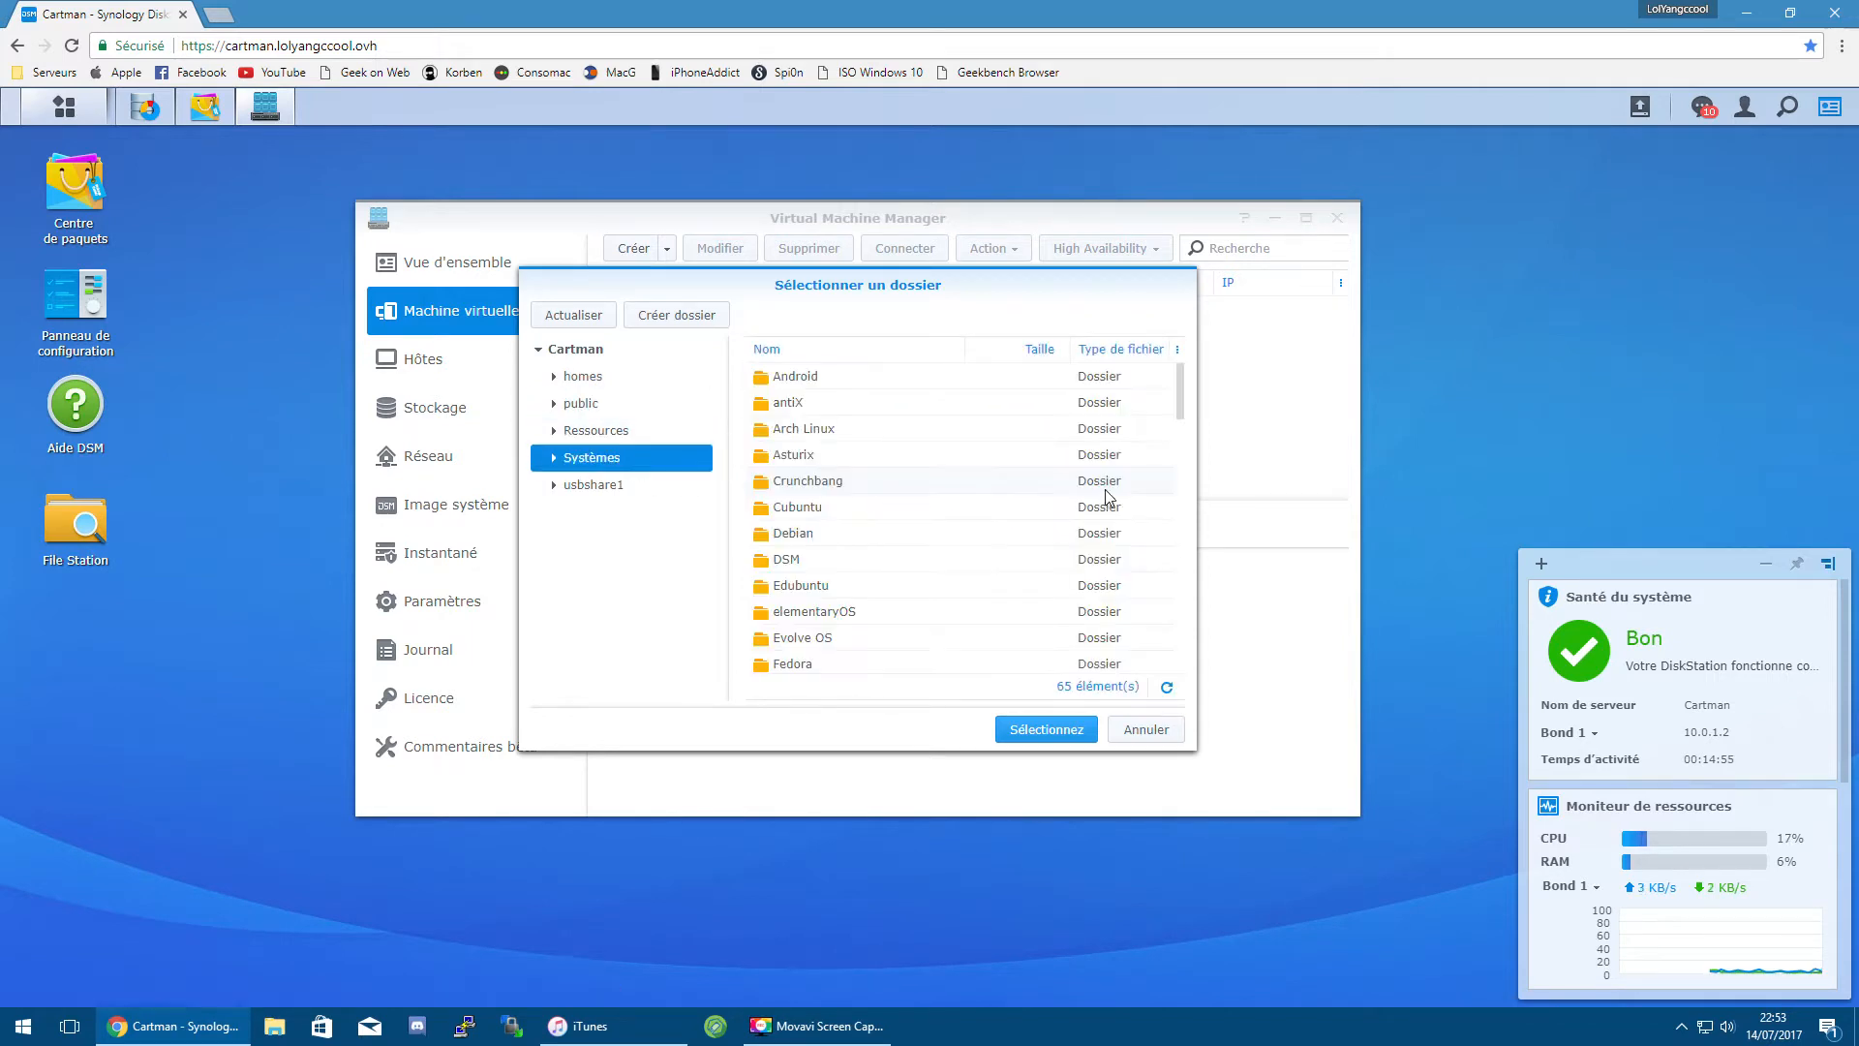
left_click_drag(1179, 387, 1168, 554)
scroll(1169, 554, "down", 10)
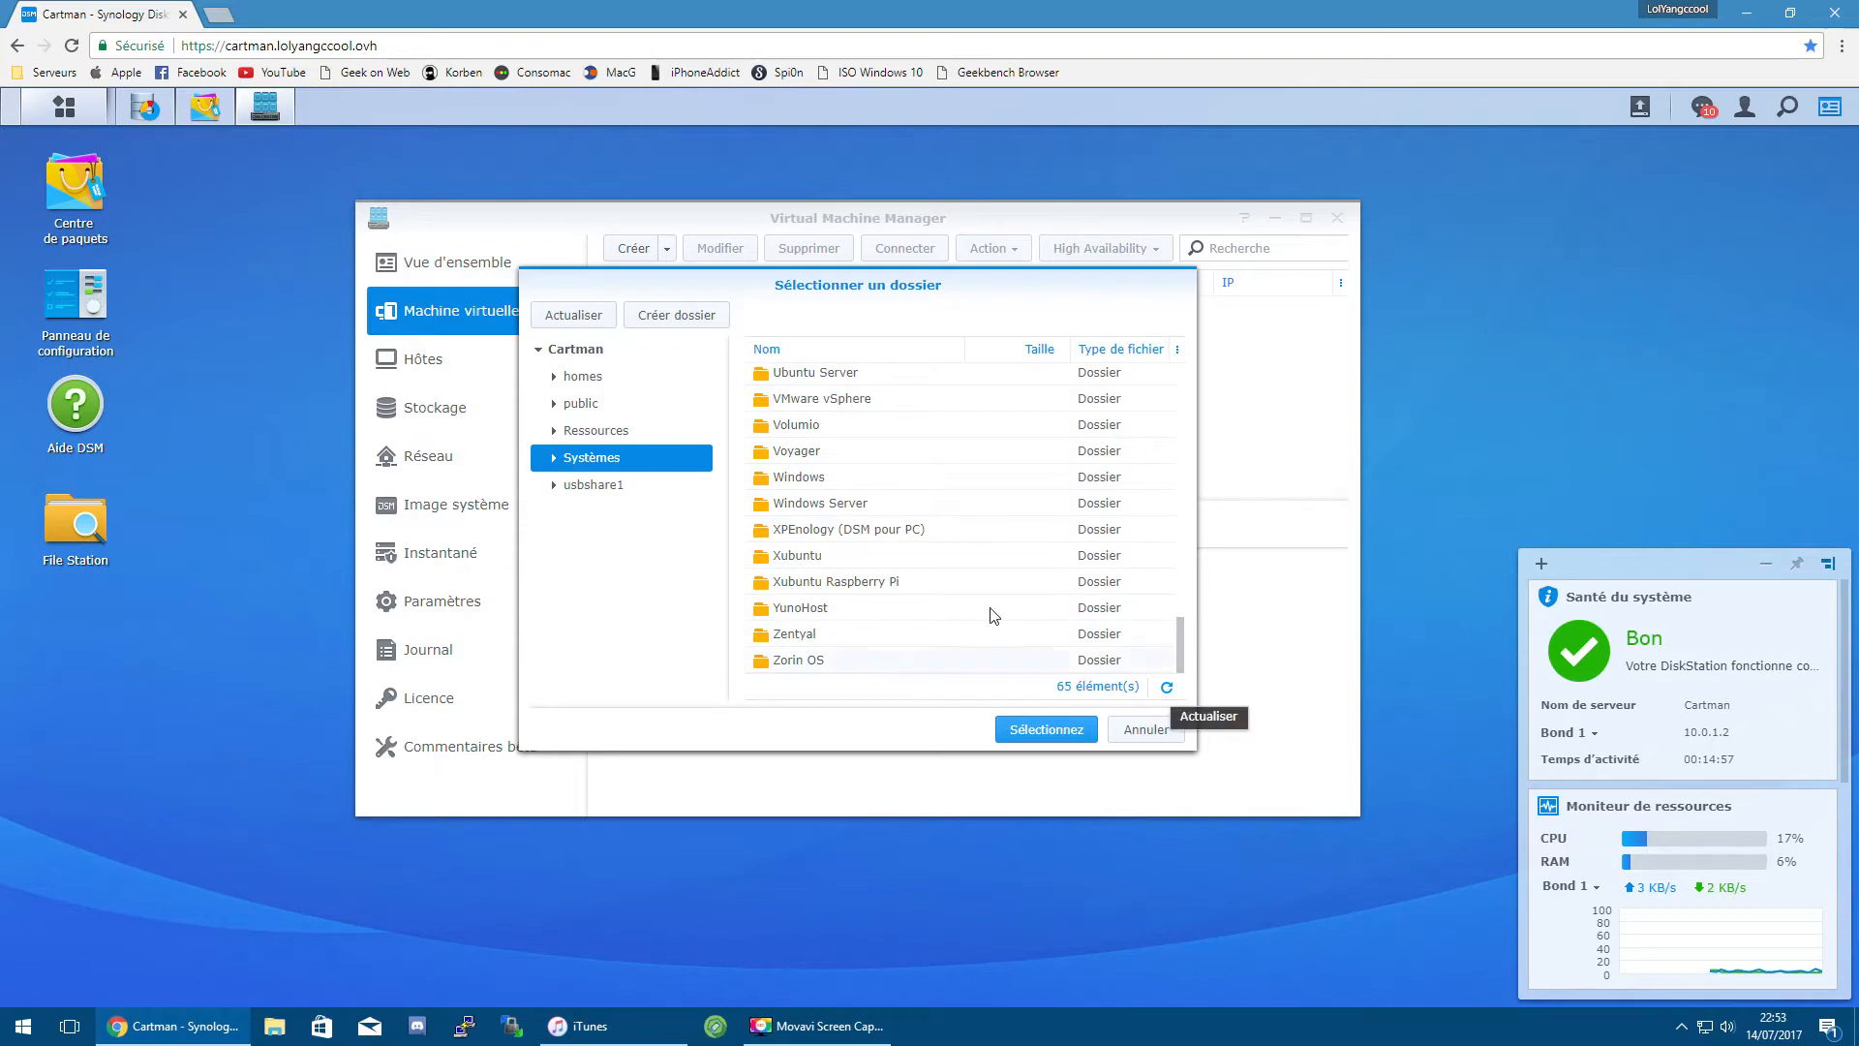
double_click(866, 485)
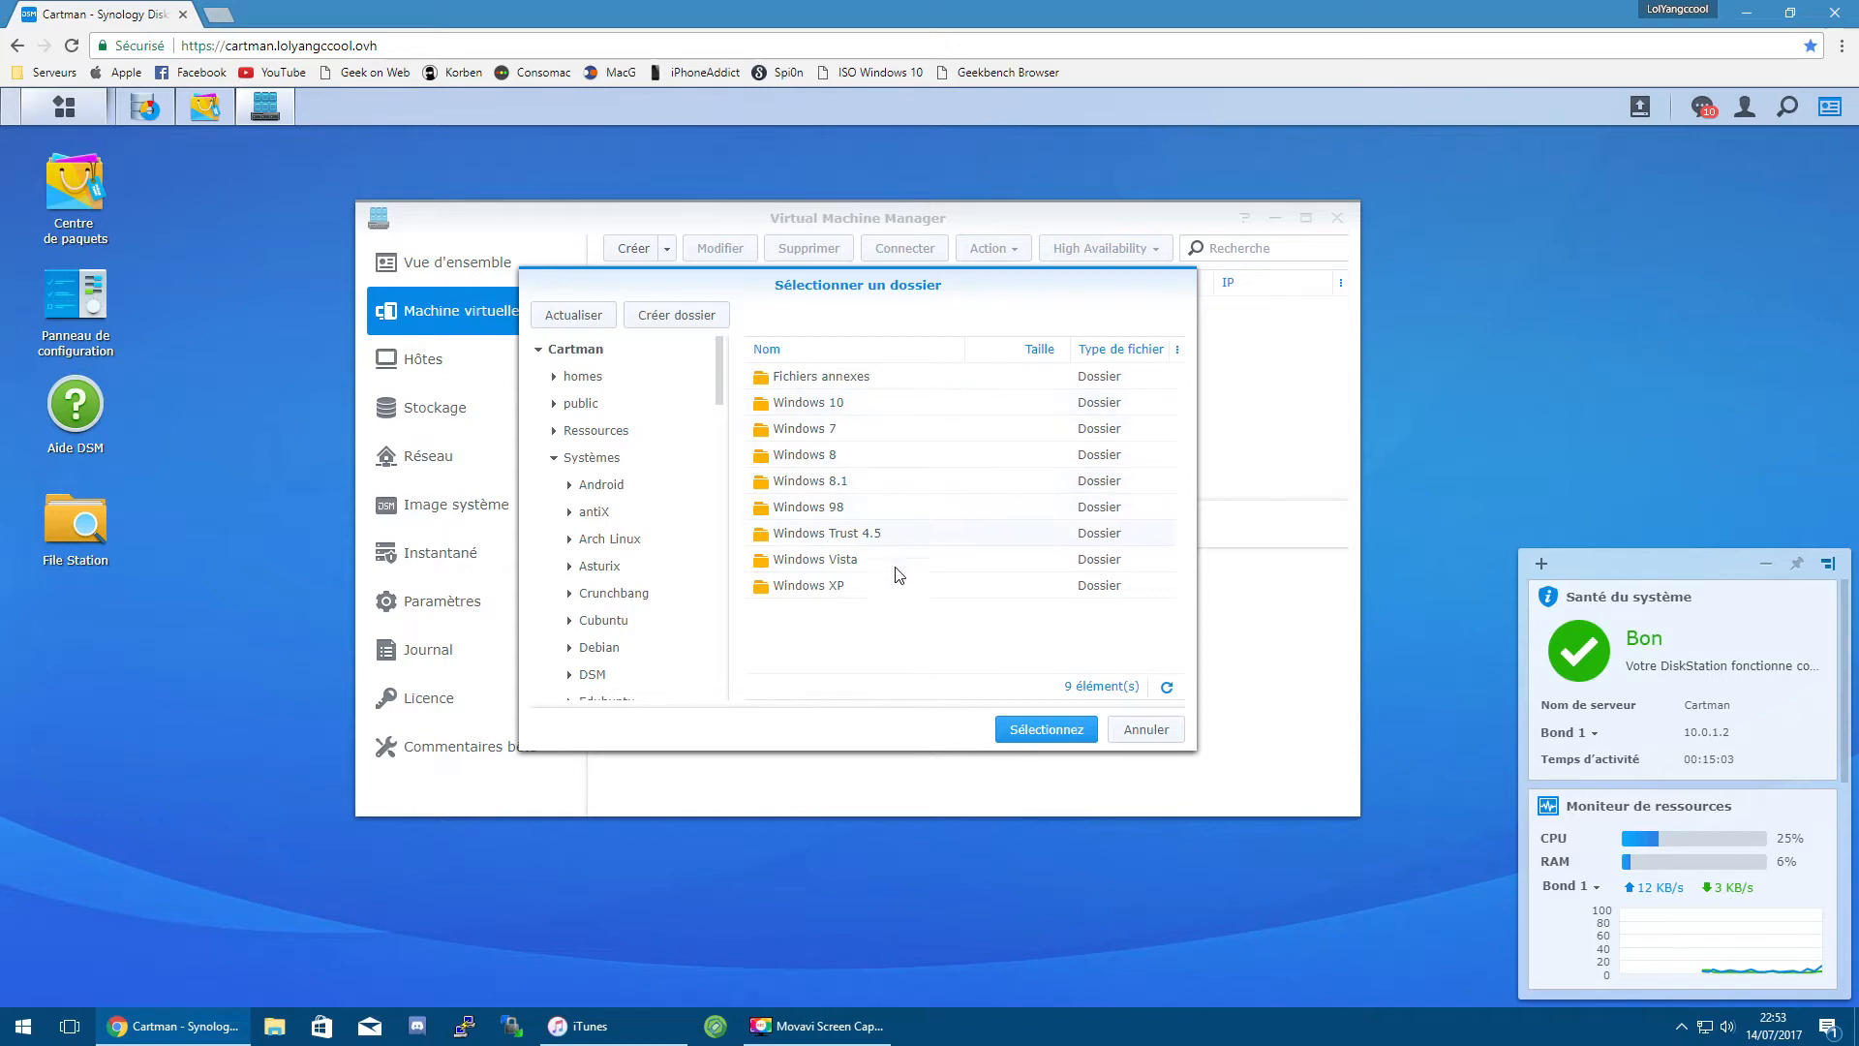
scroll(620, 440, "down", 2)
scroll(619, 440, "up", 2)
Step: Choose the Windows 10 Redstone 2 ISO from the public folder as the boot ISO file
left_click(600, 404)
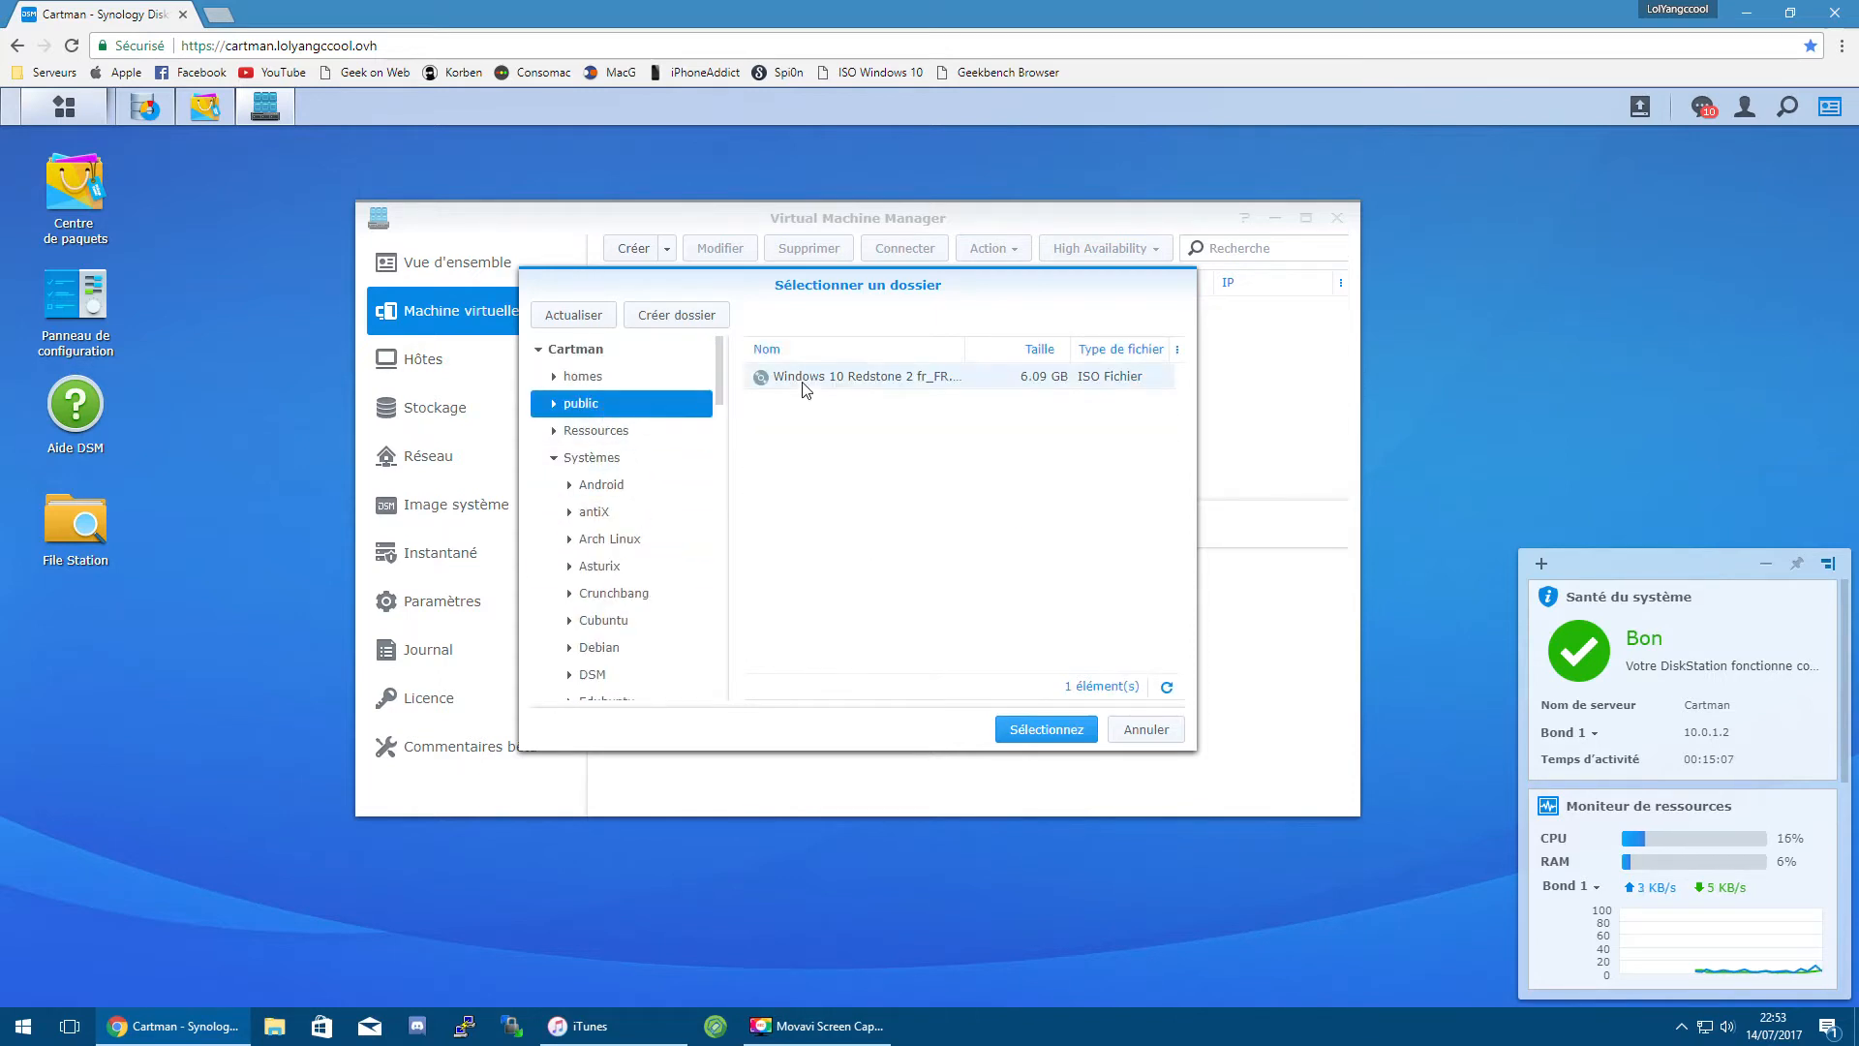
left_click(1041, 728)
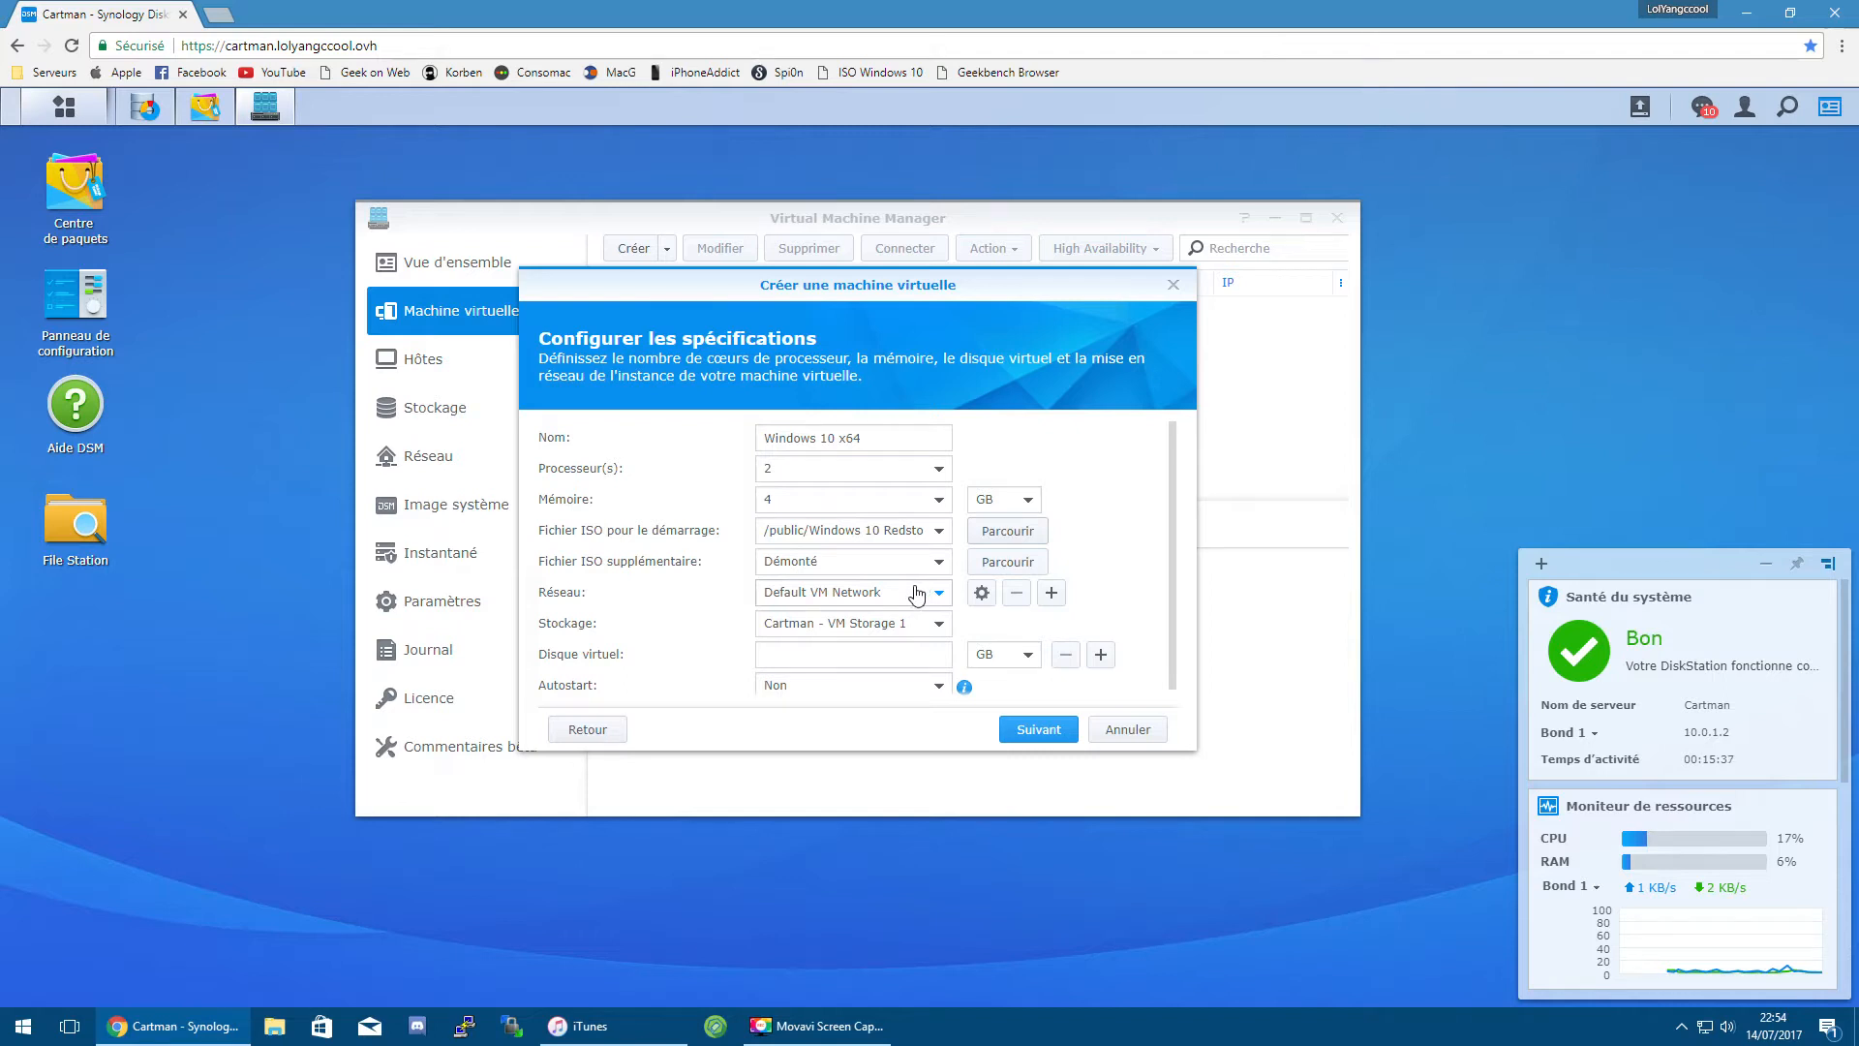
Step: Set the additional ISO file to syno-virtio-win-1.3.iso from the Synology virtualization subfolder of Ressources
left_click(1008, 561)
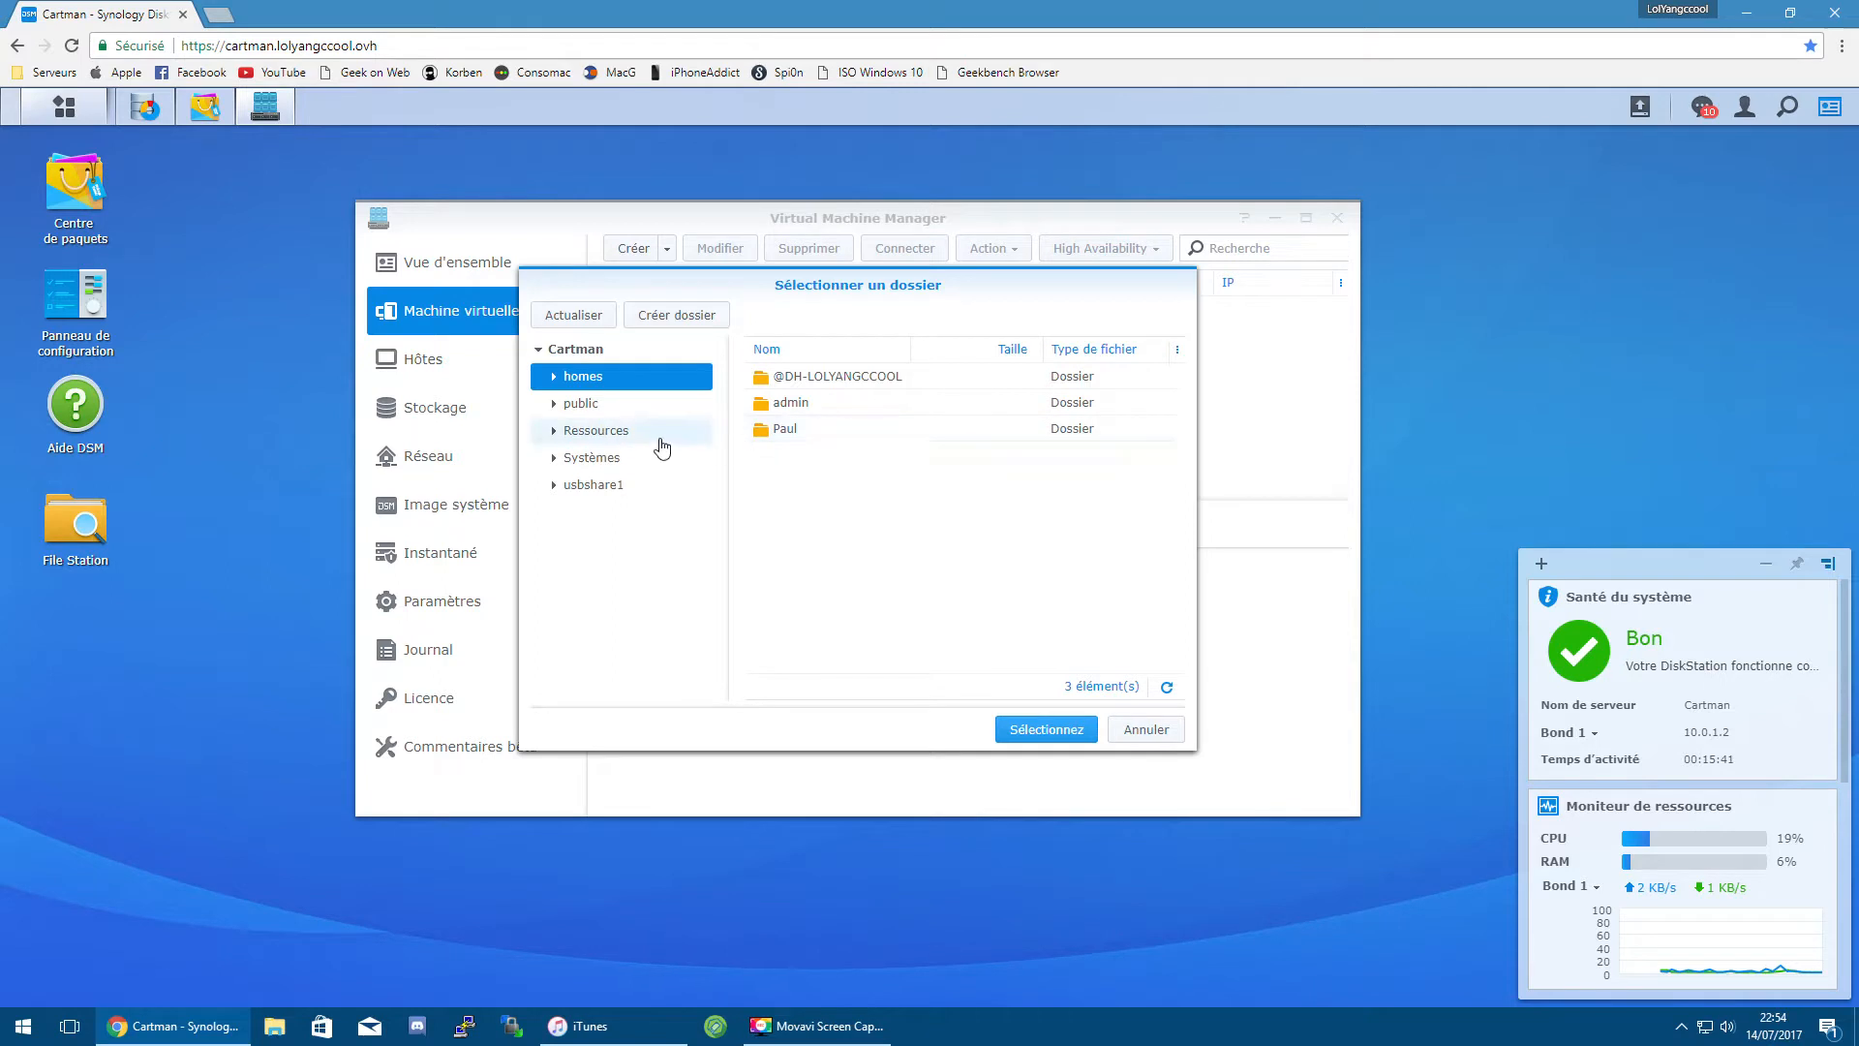
left_click(629, 433)
scroll(828, 607, "down", 2)
scroll(827, 607, "down", 2)
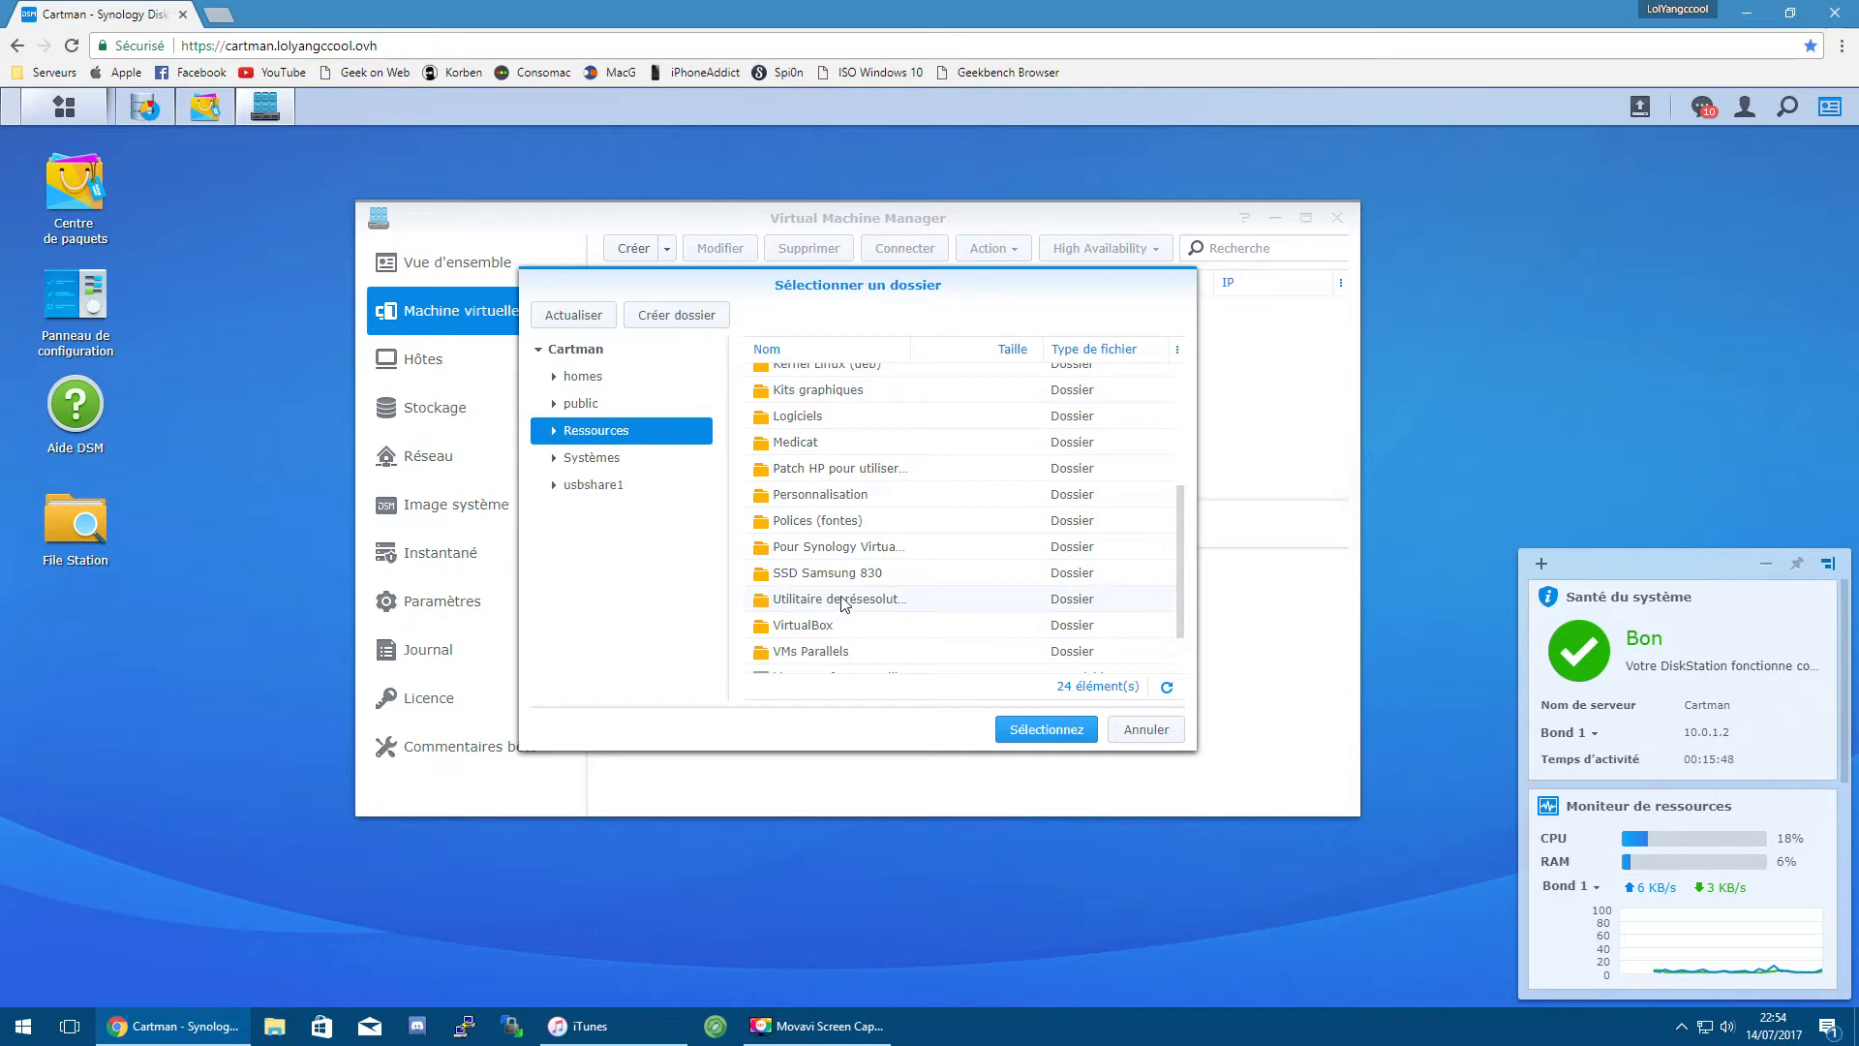
double_click(839, 551)
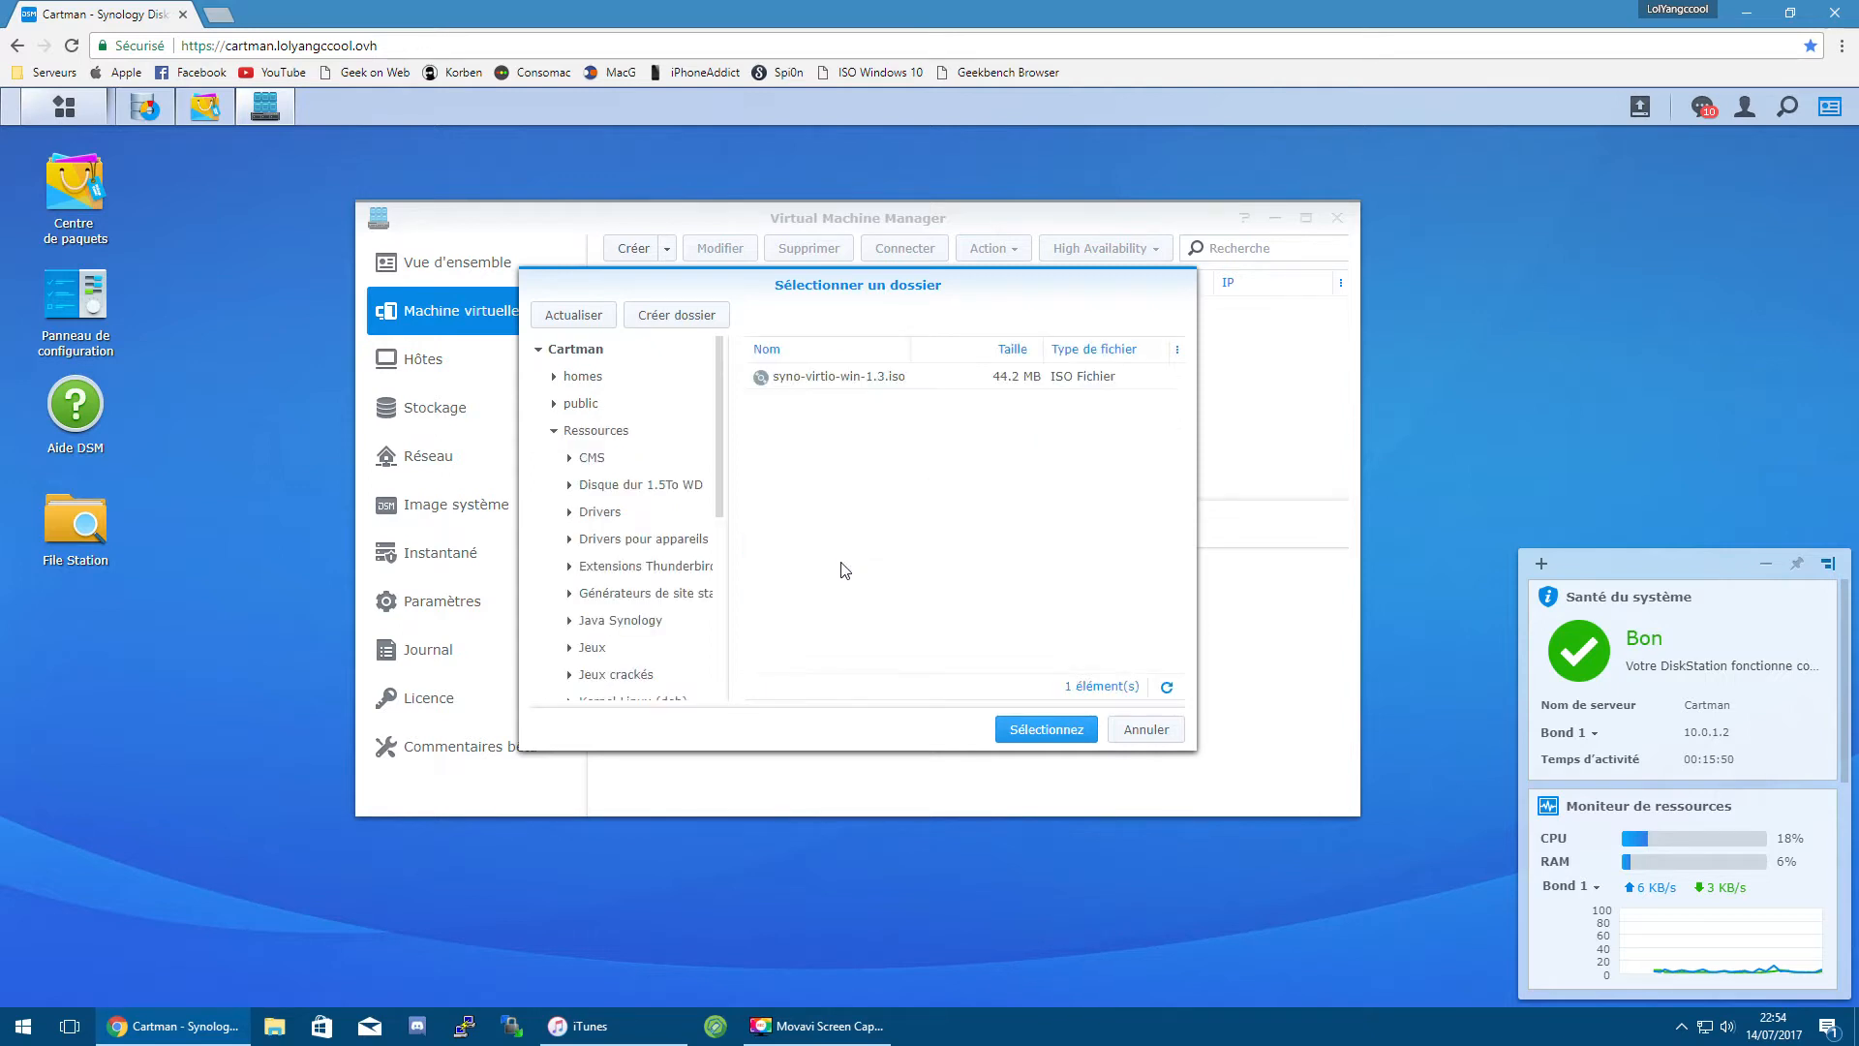
left_click(839, 383)
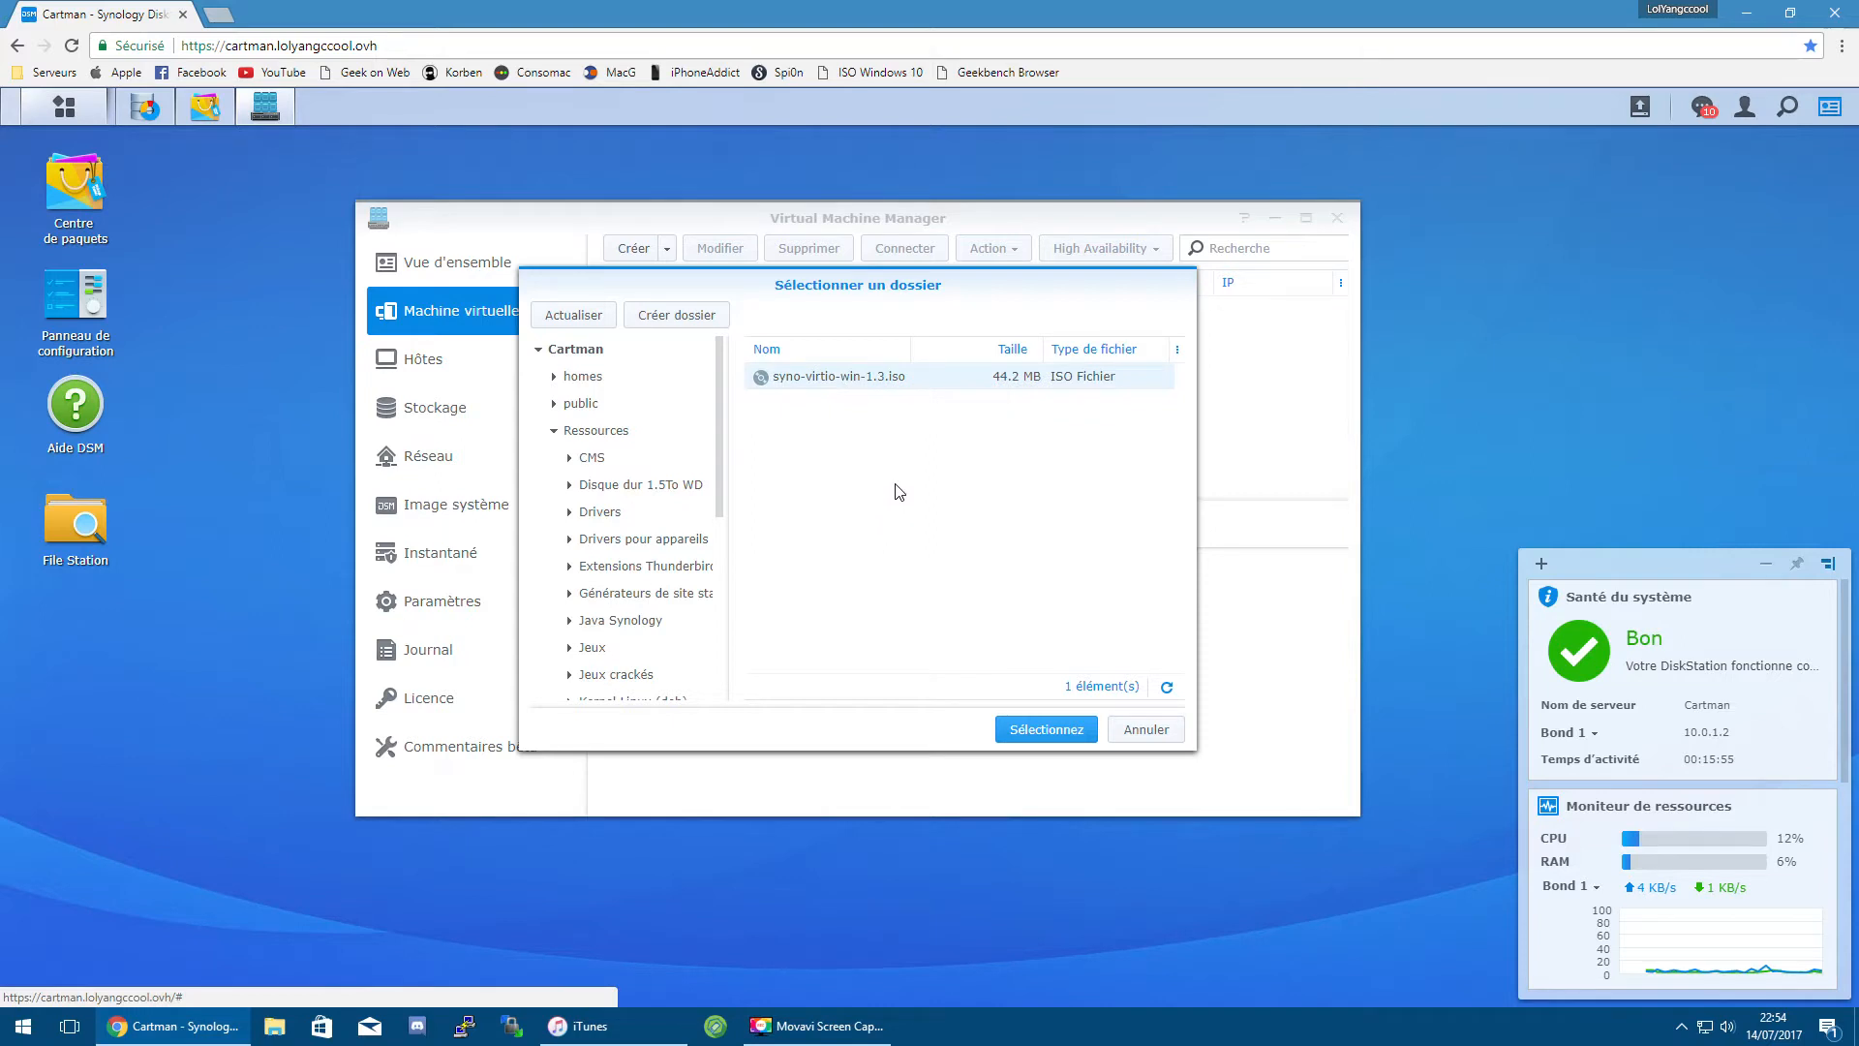
double_click(839, 378)
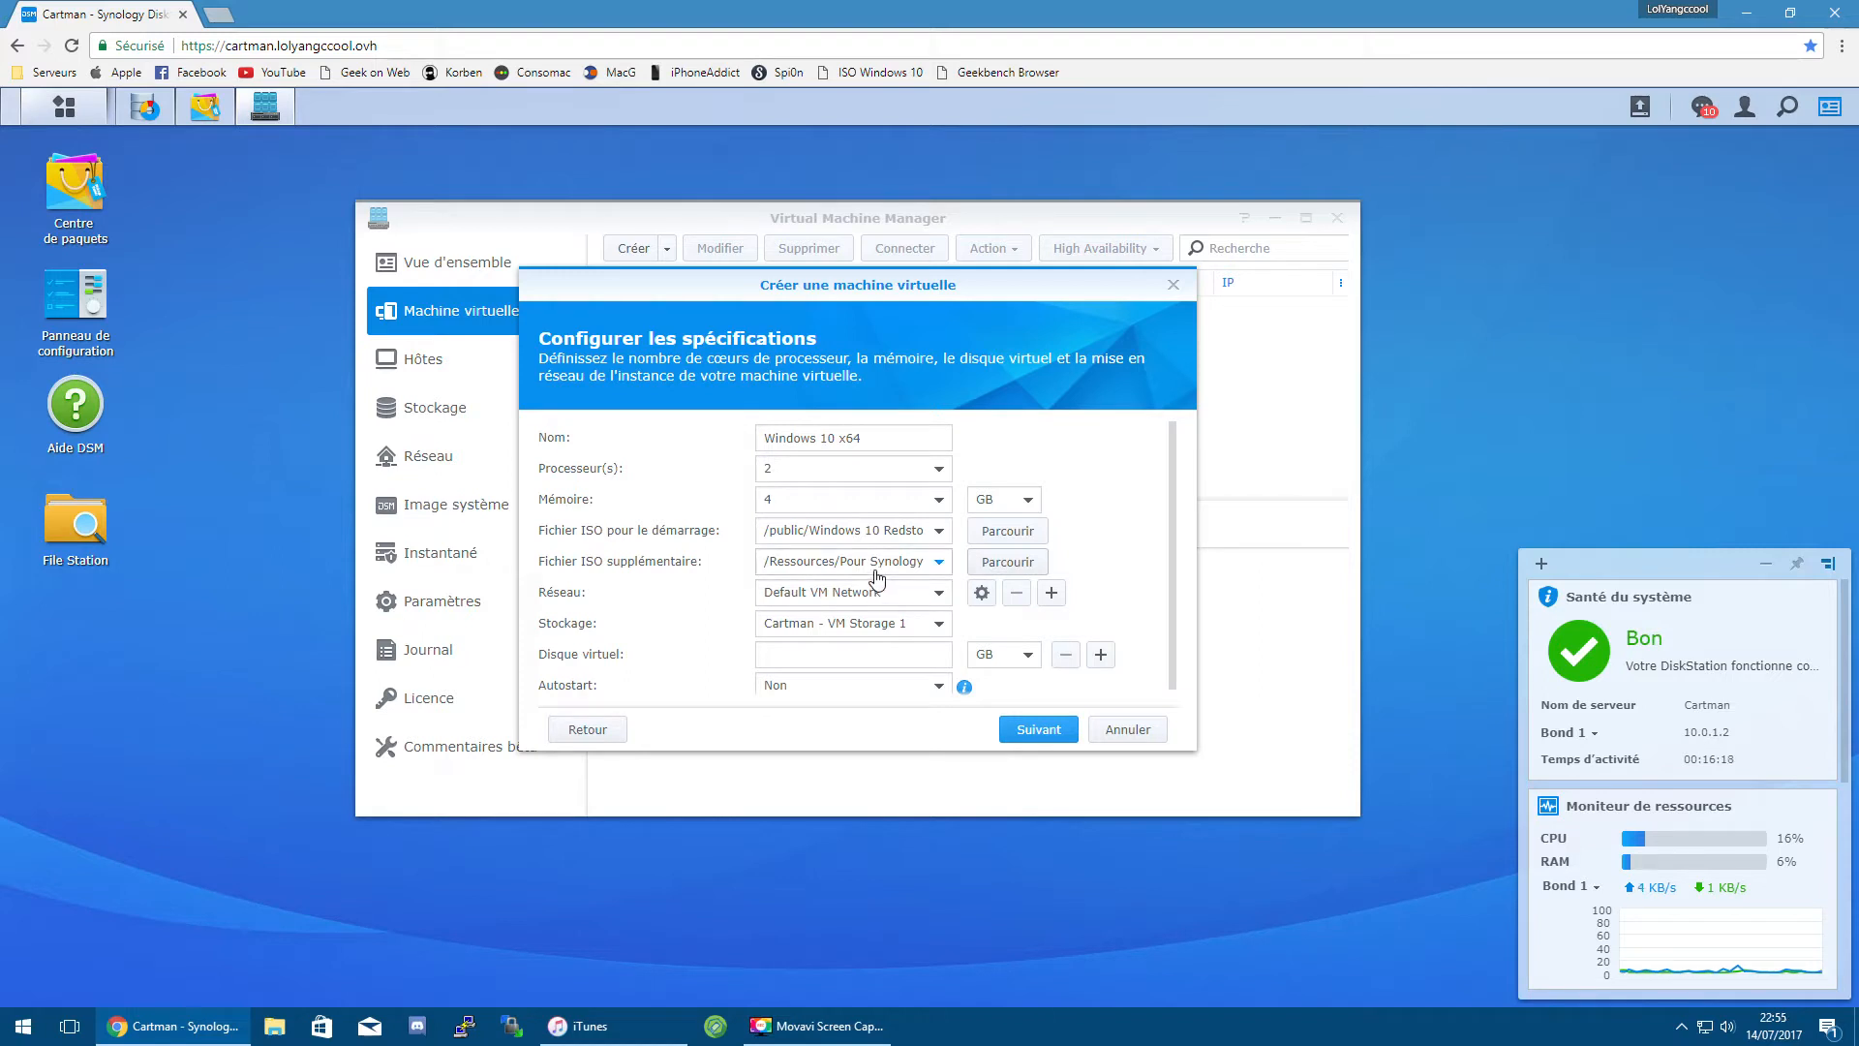
Step: Keep Default VM Network and Cartman - VM Storage 1, set the virtual disk size to 50 GB, and continue to the permissions
left_click(891, 599)
left_click(893, 624)
left_click(873, 627)
left_click(882, 657)
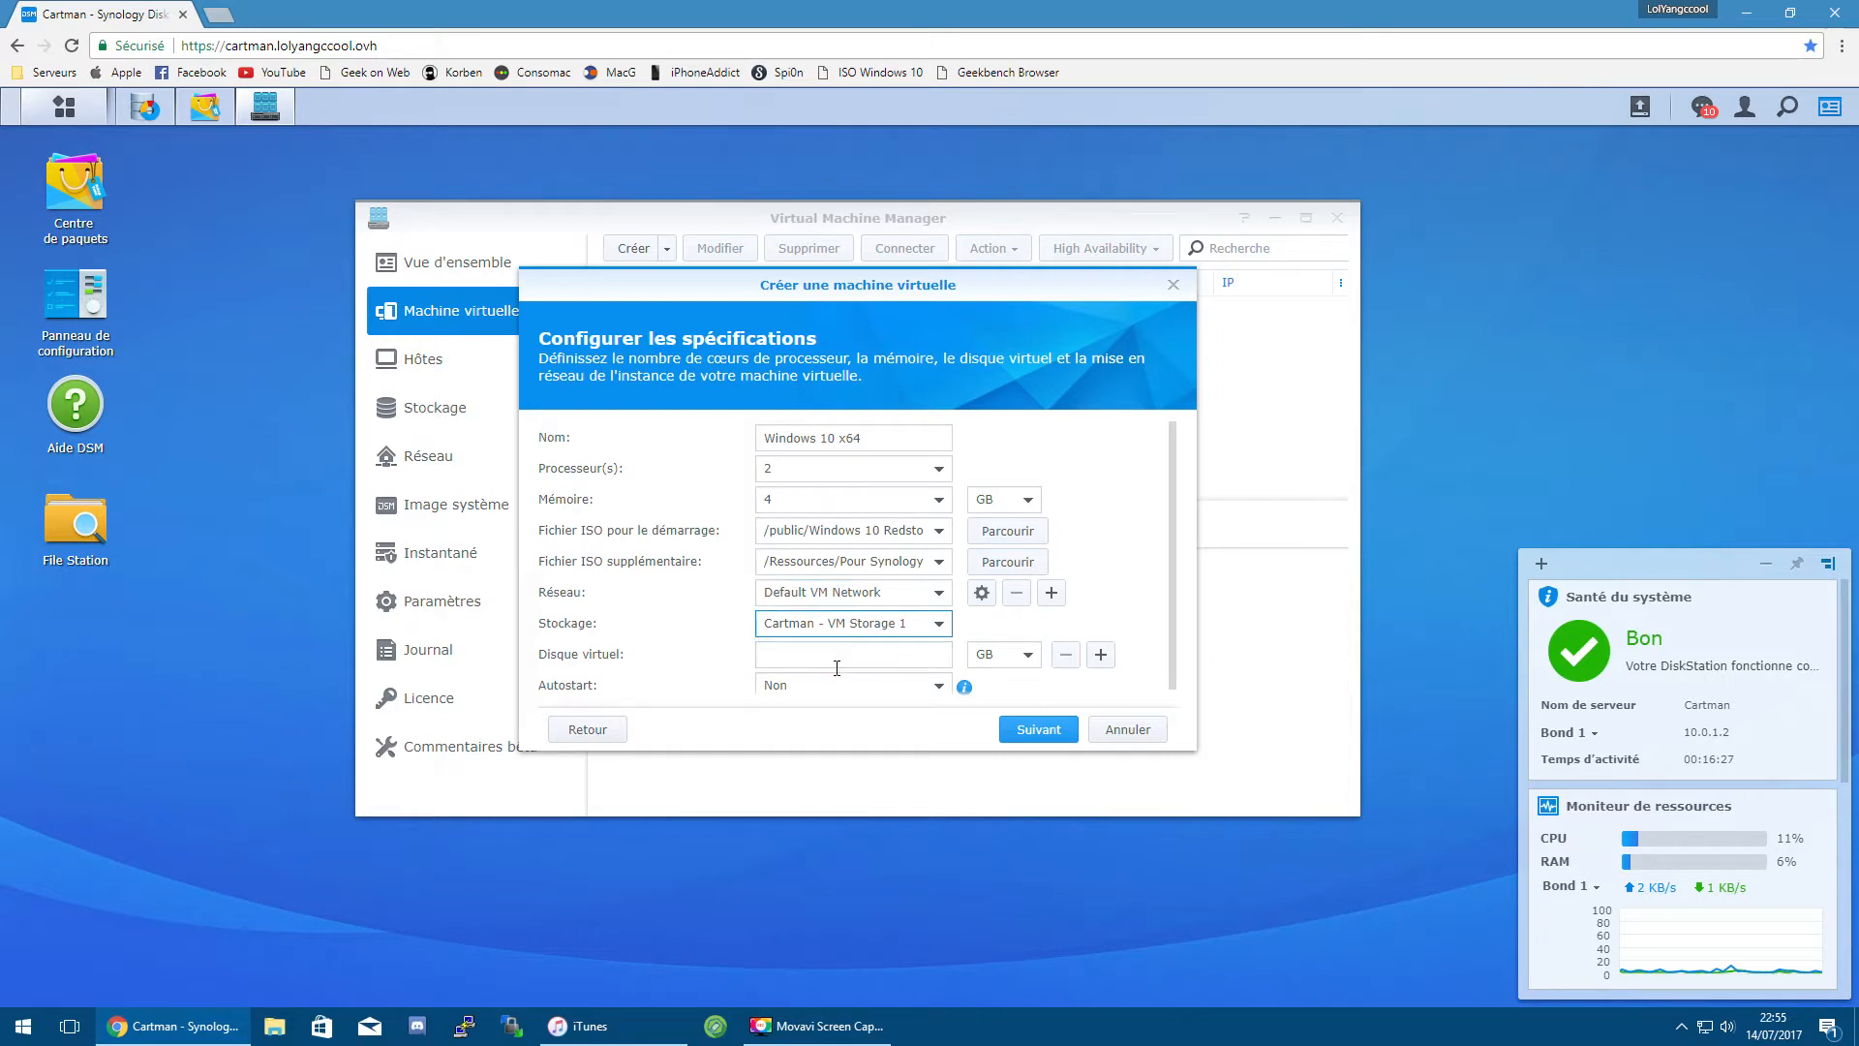
left_click(873, 655)
type("4")
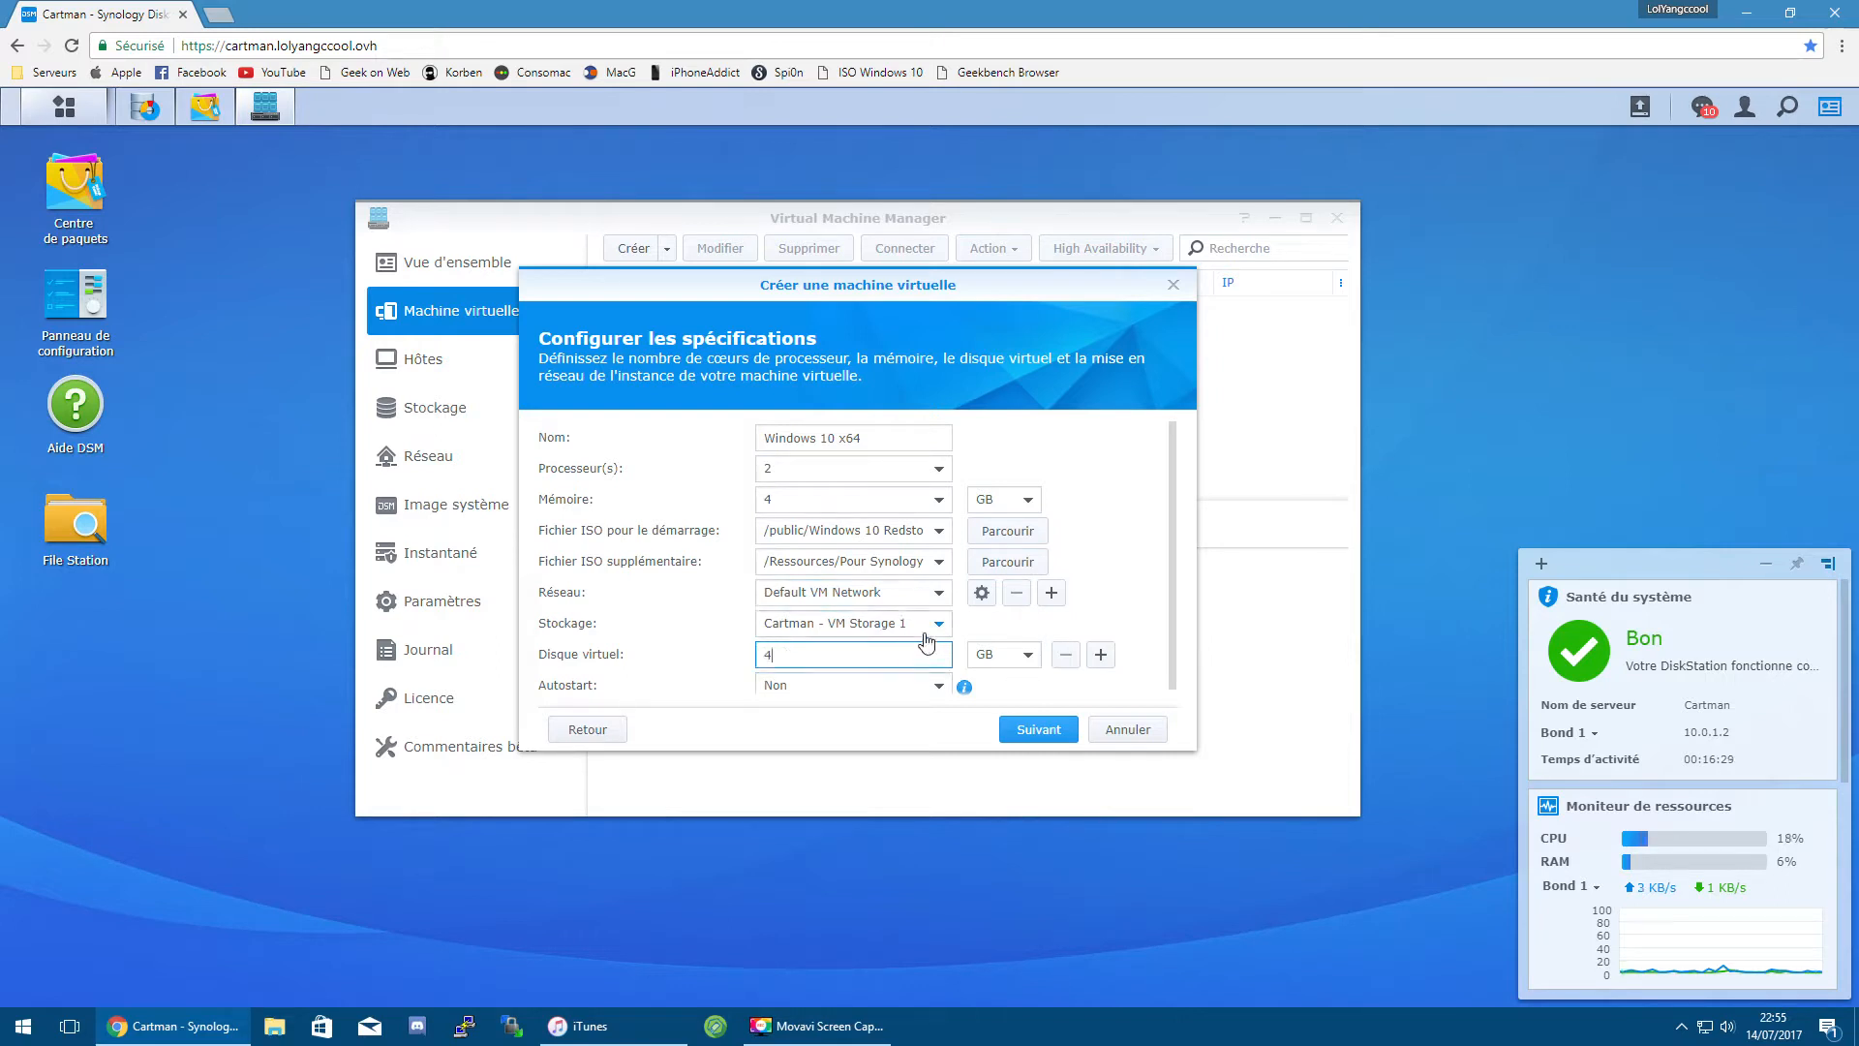
type("0")
left_click(1059, 742)
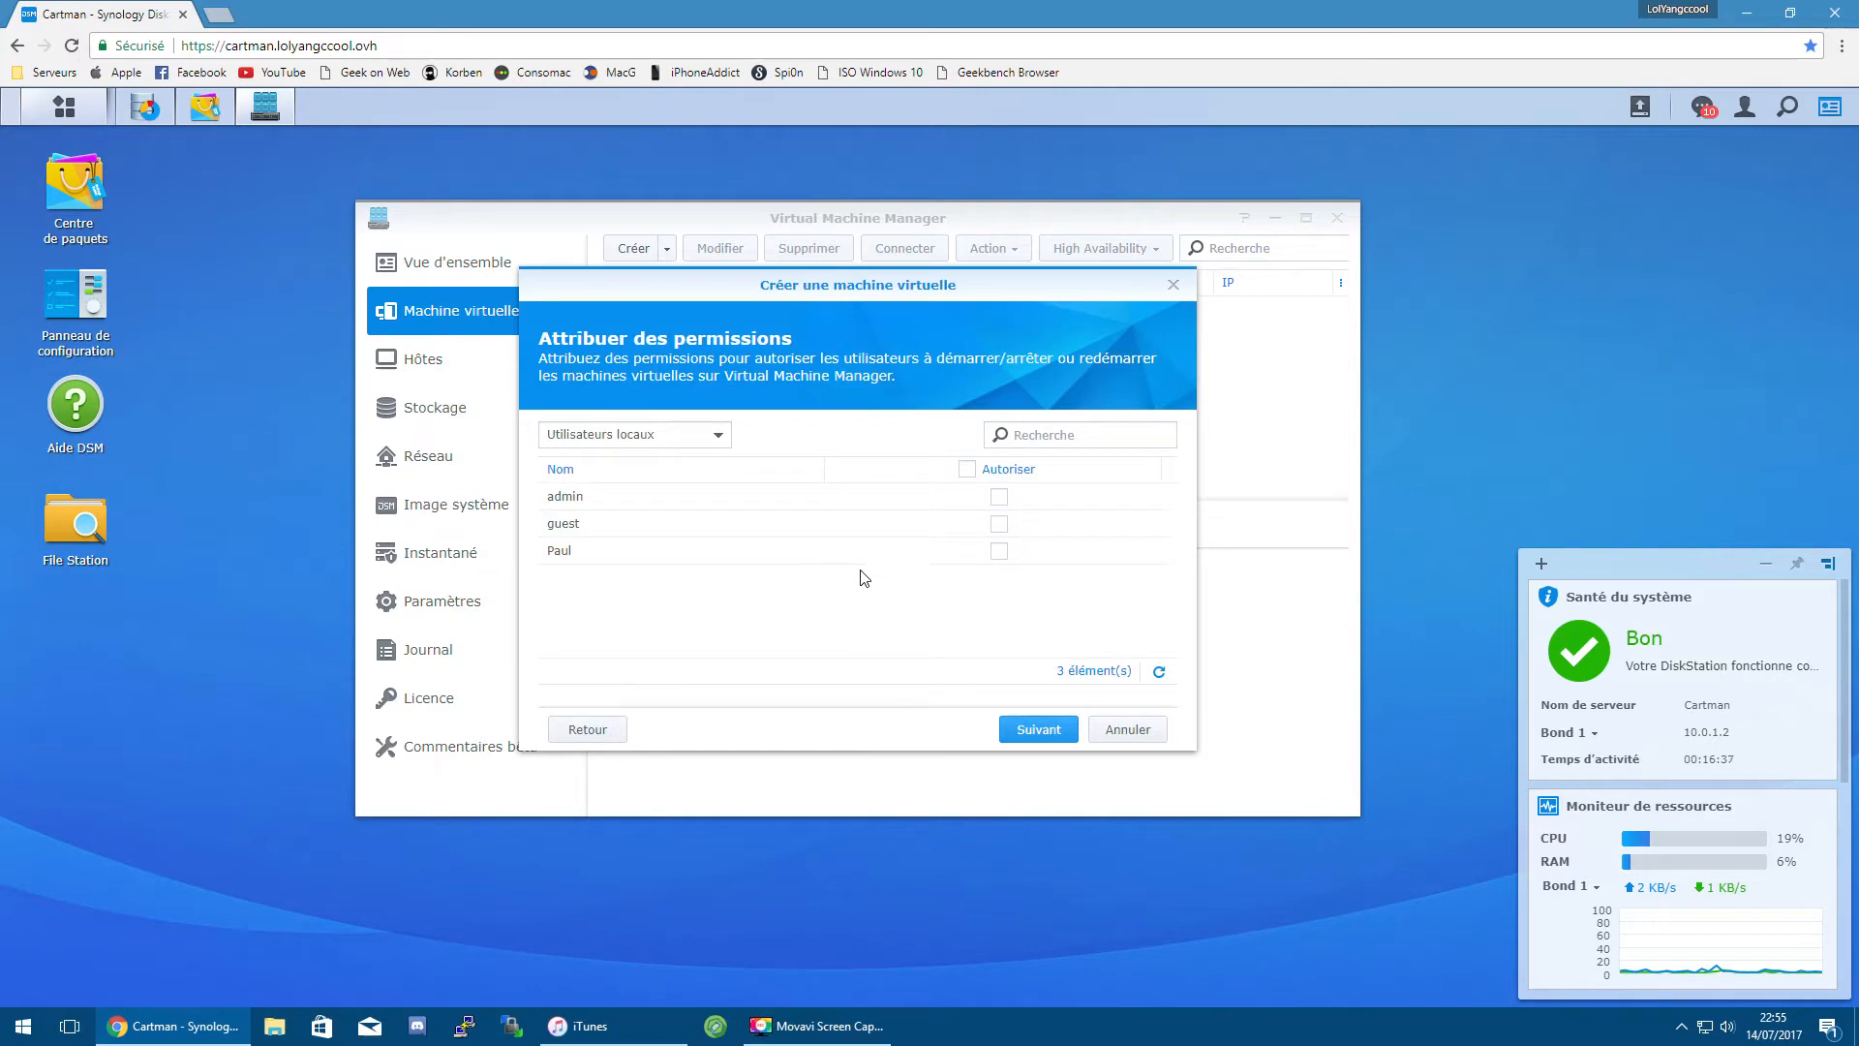
Step: Allow the personal local user account to control the virtual machine, and apply the settings without powering it on after creation
left_click(999, 551)
left_click(1030, 724)
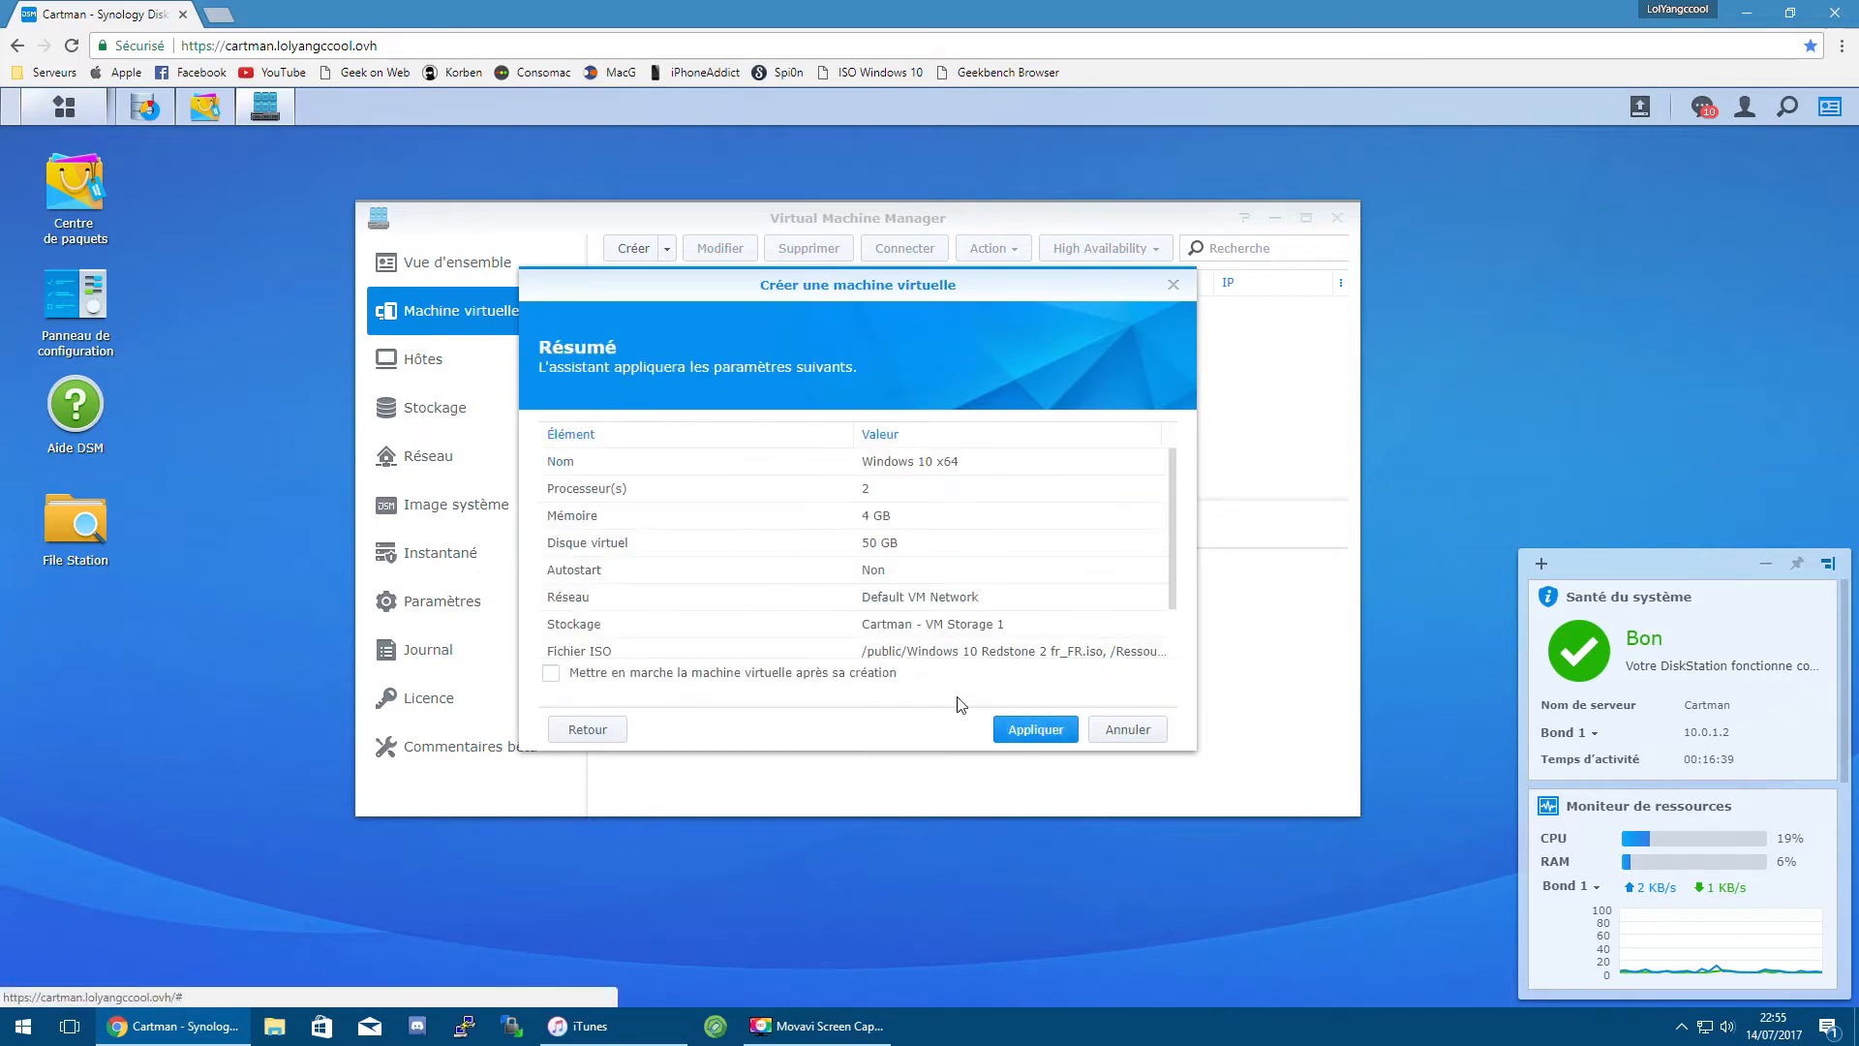
left_click(1029, 731)
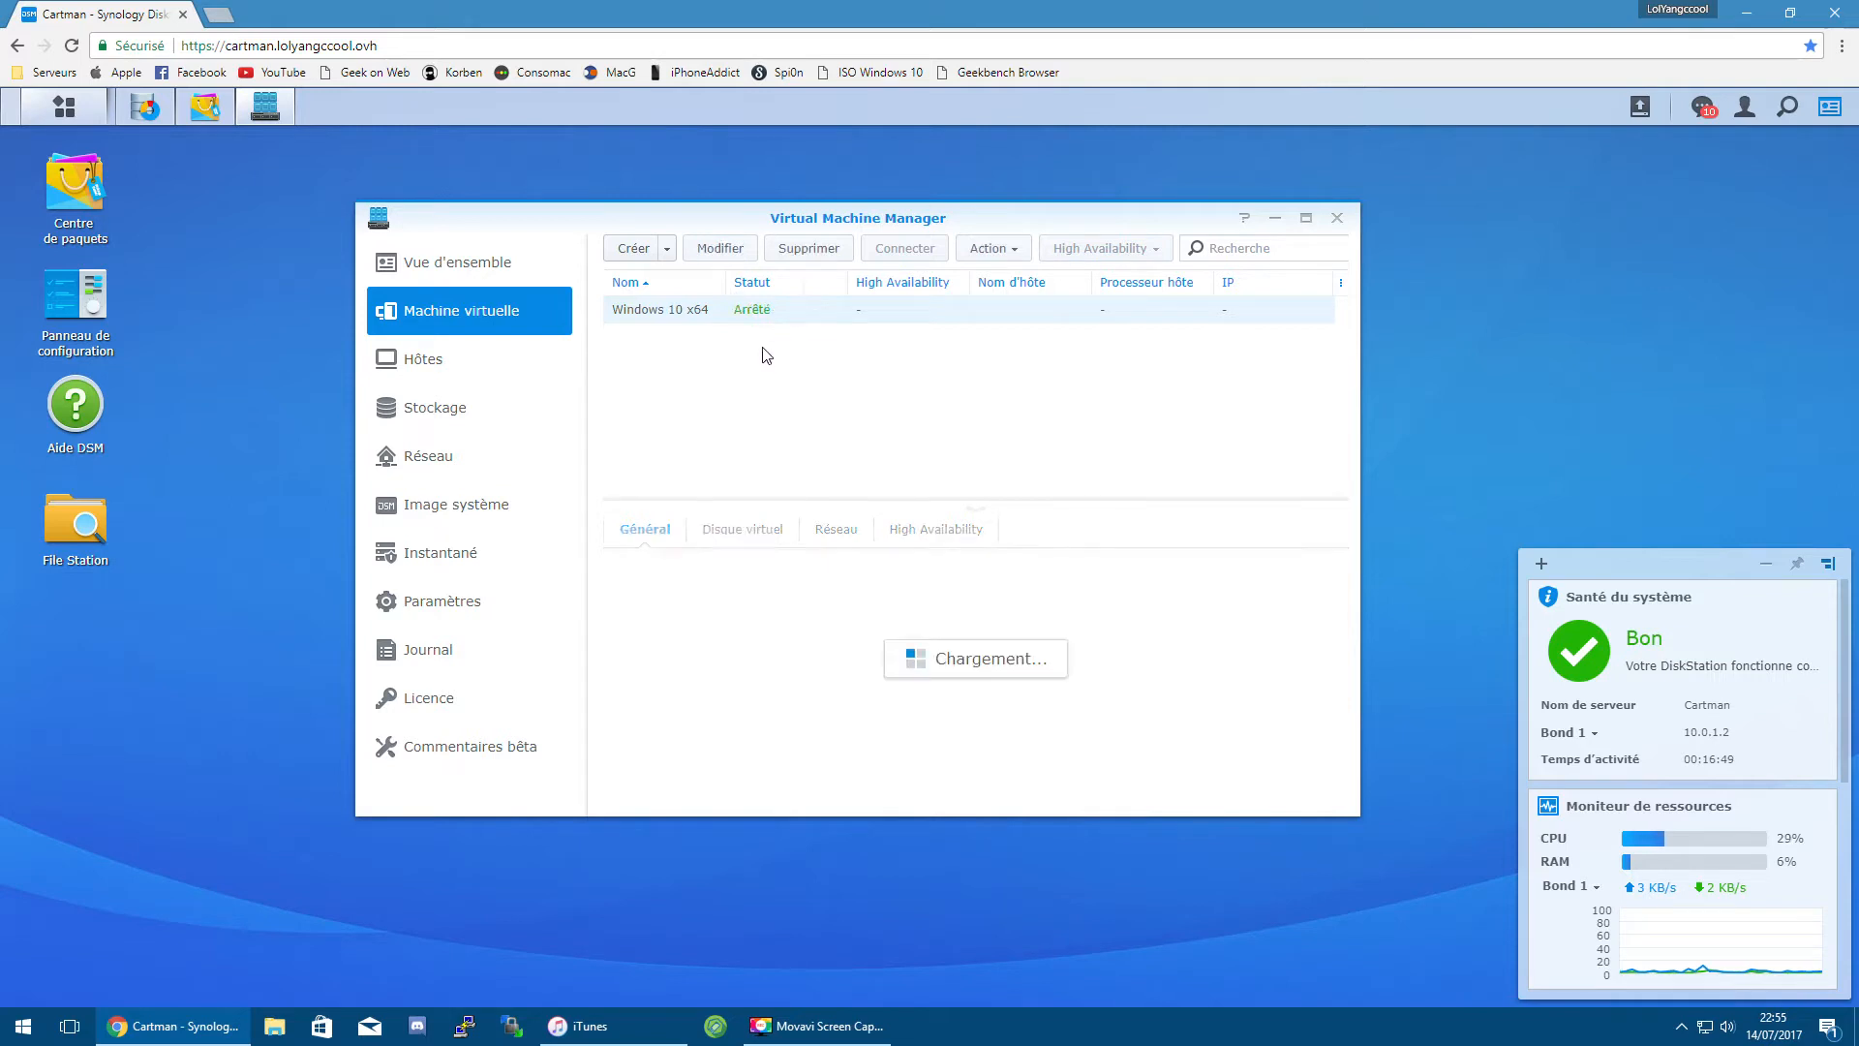
Step: Power on the Windows 10 x64 virtual machine on the host Cartman
left_click(980, 250)
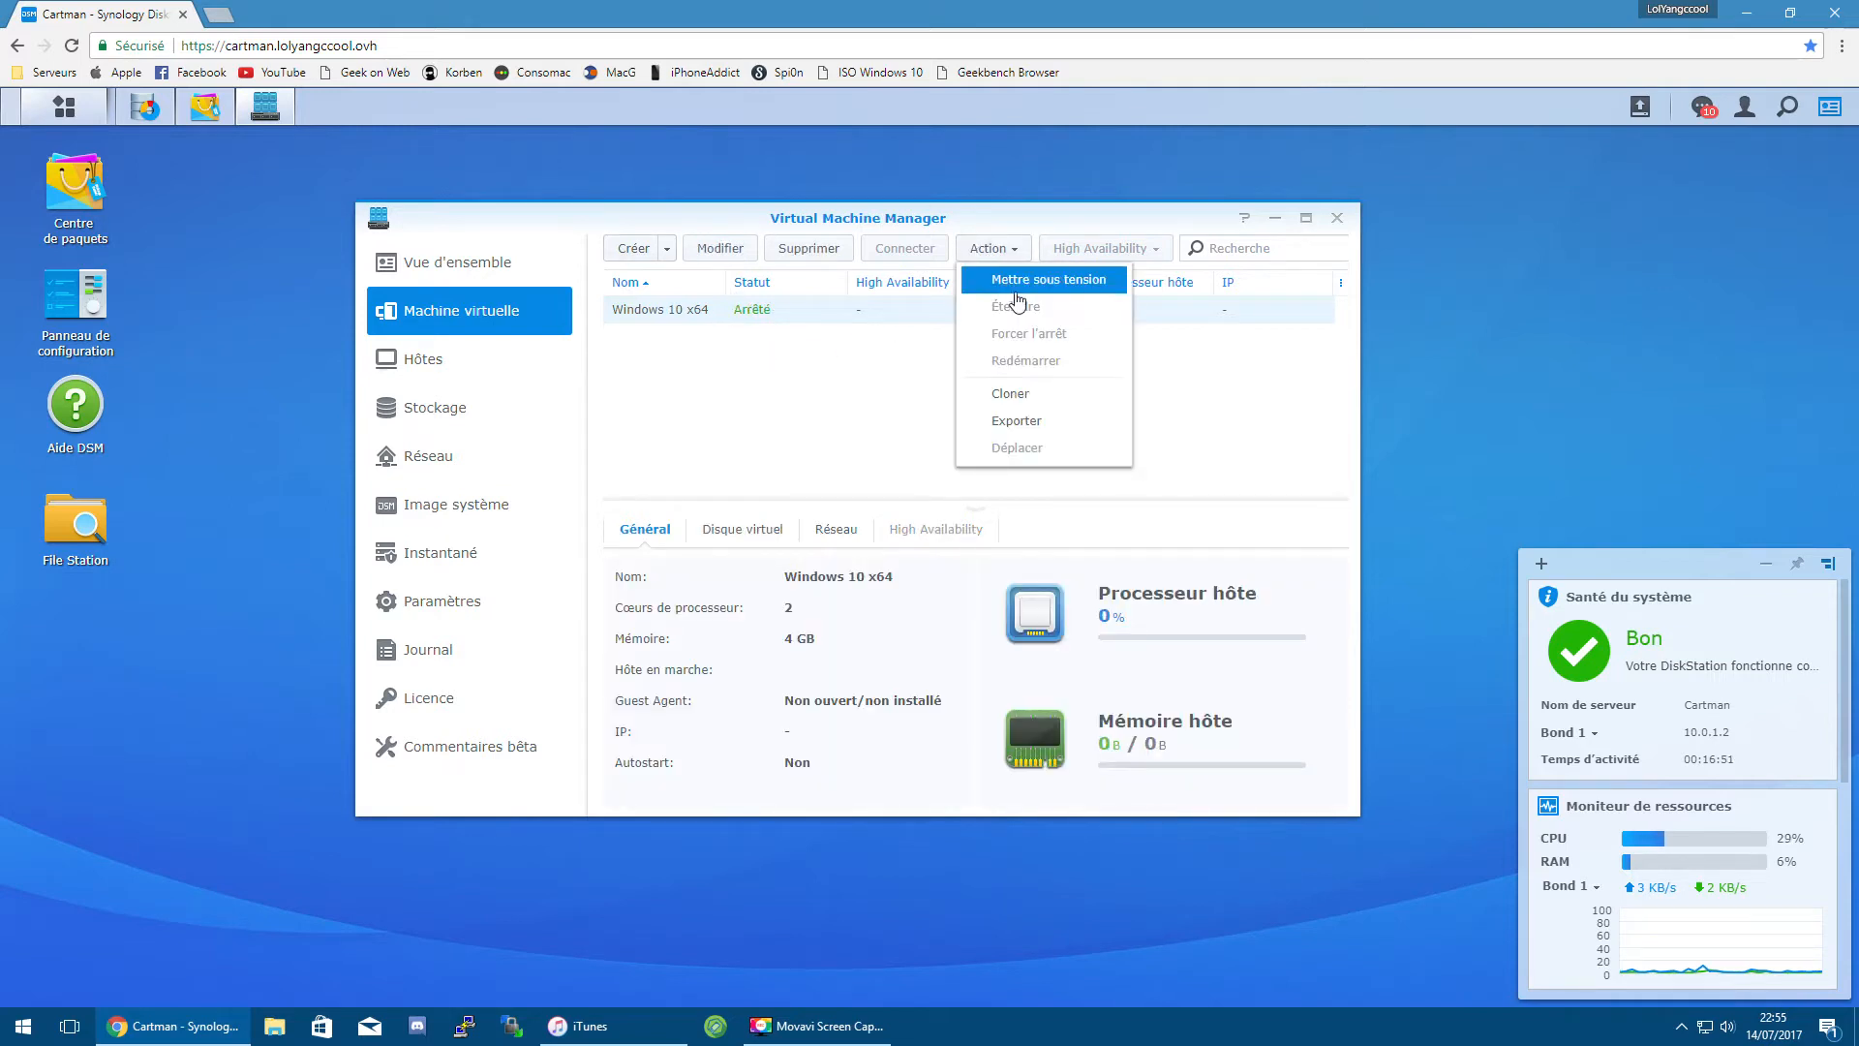
left_click(1012, 288)
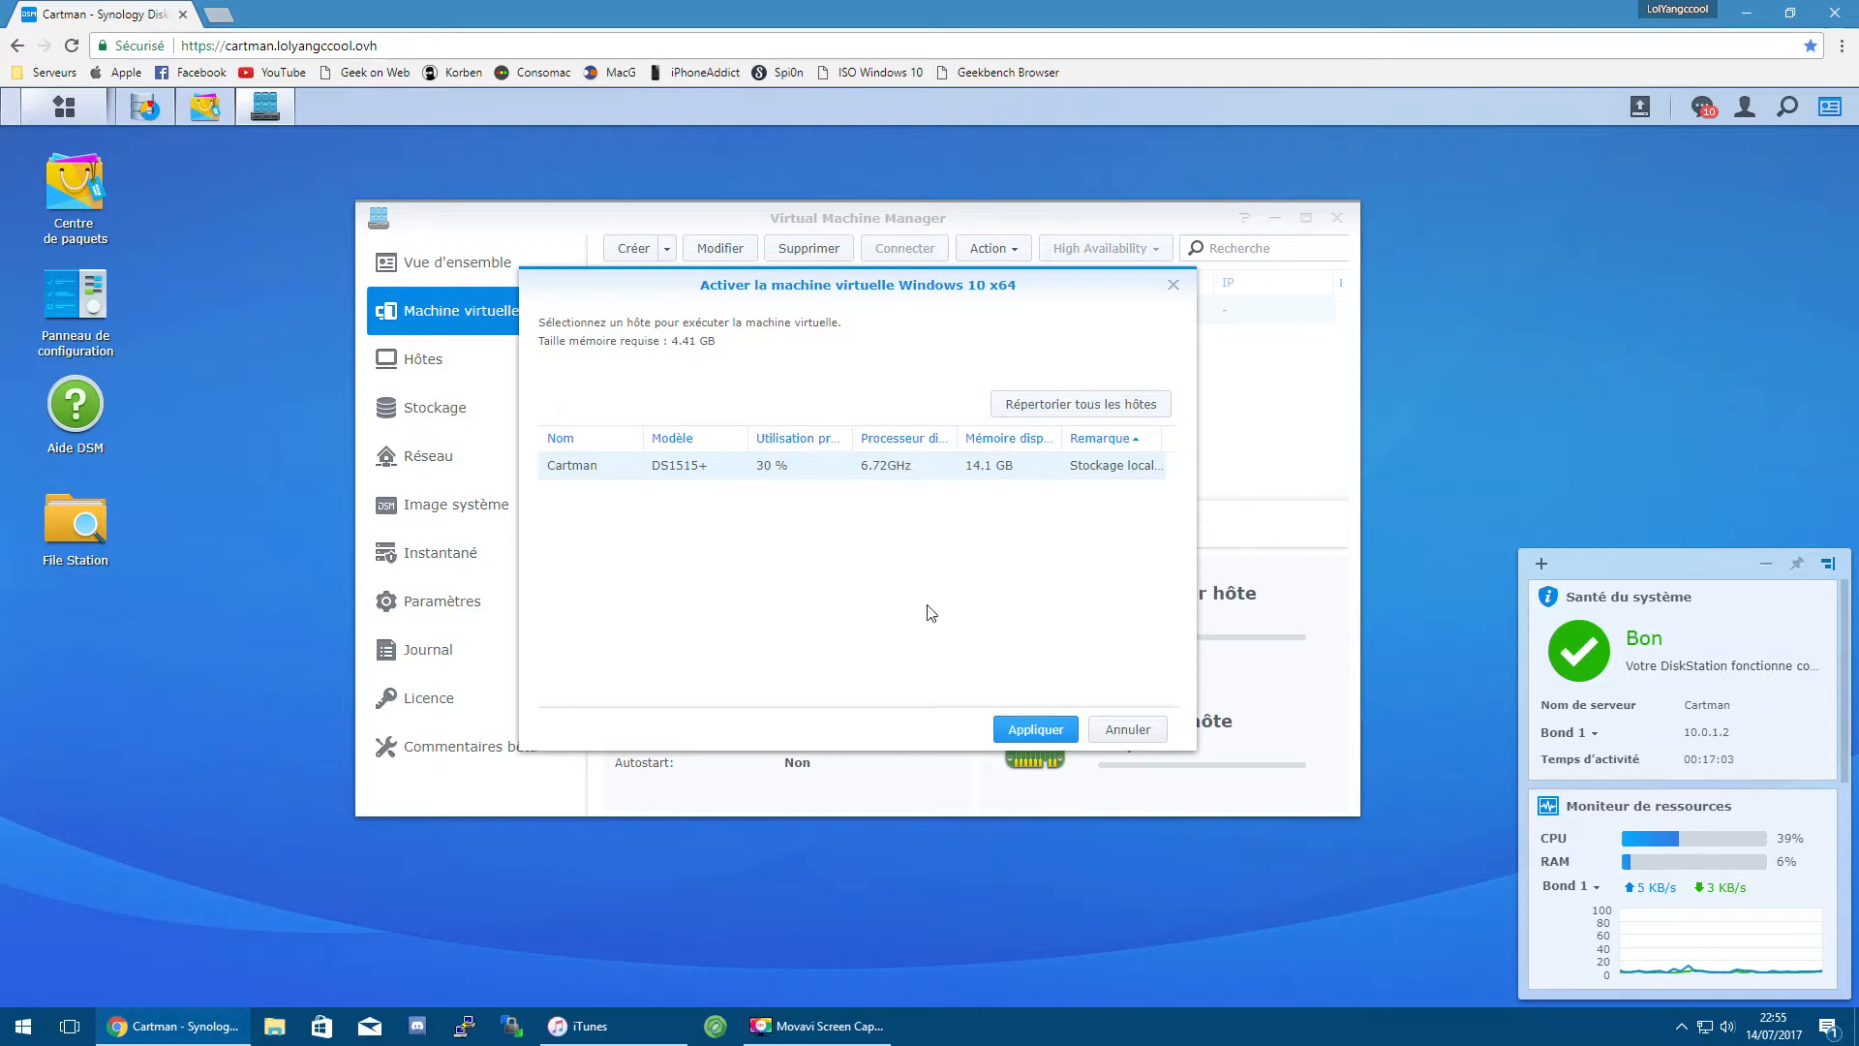
left_click(1027, 731)
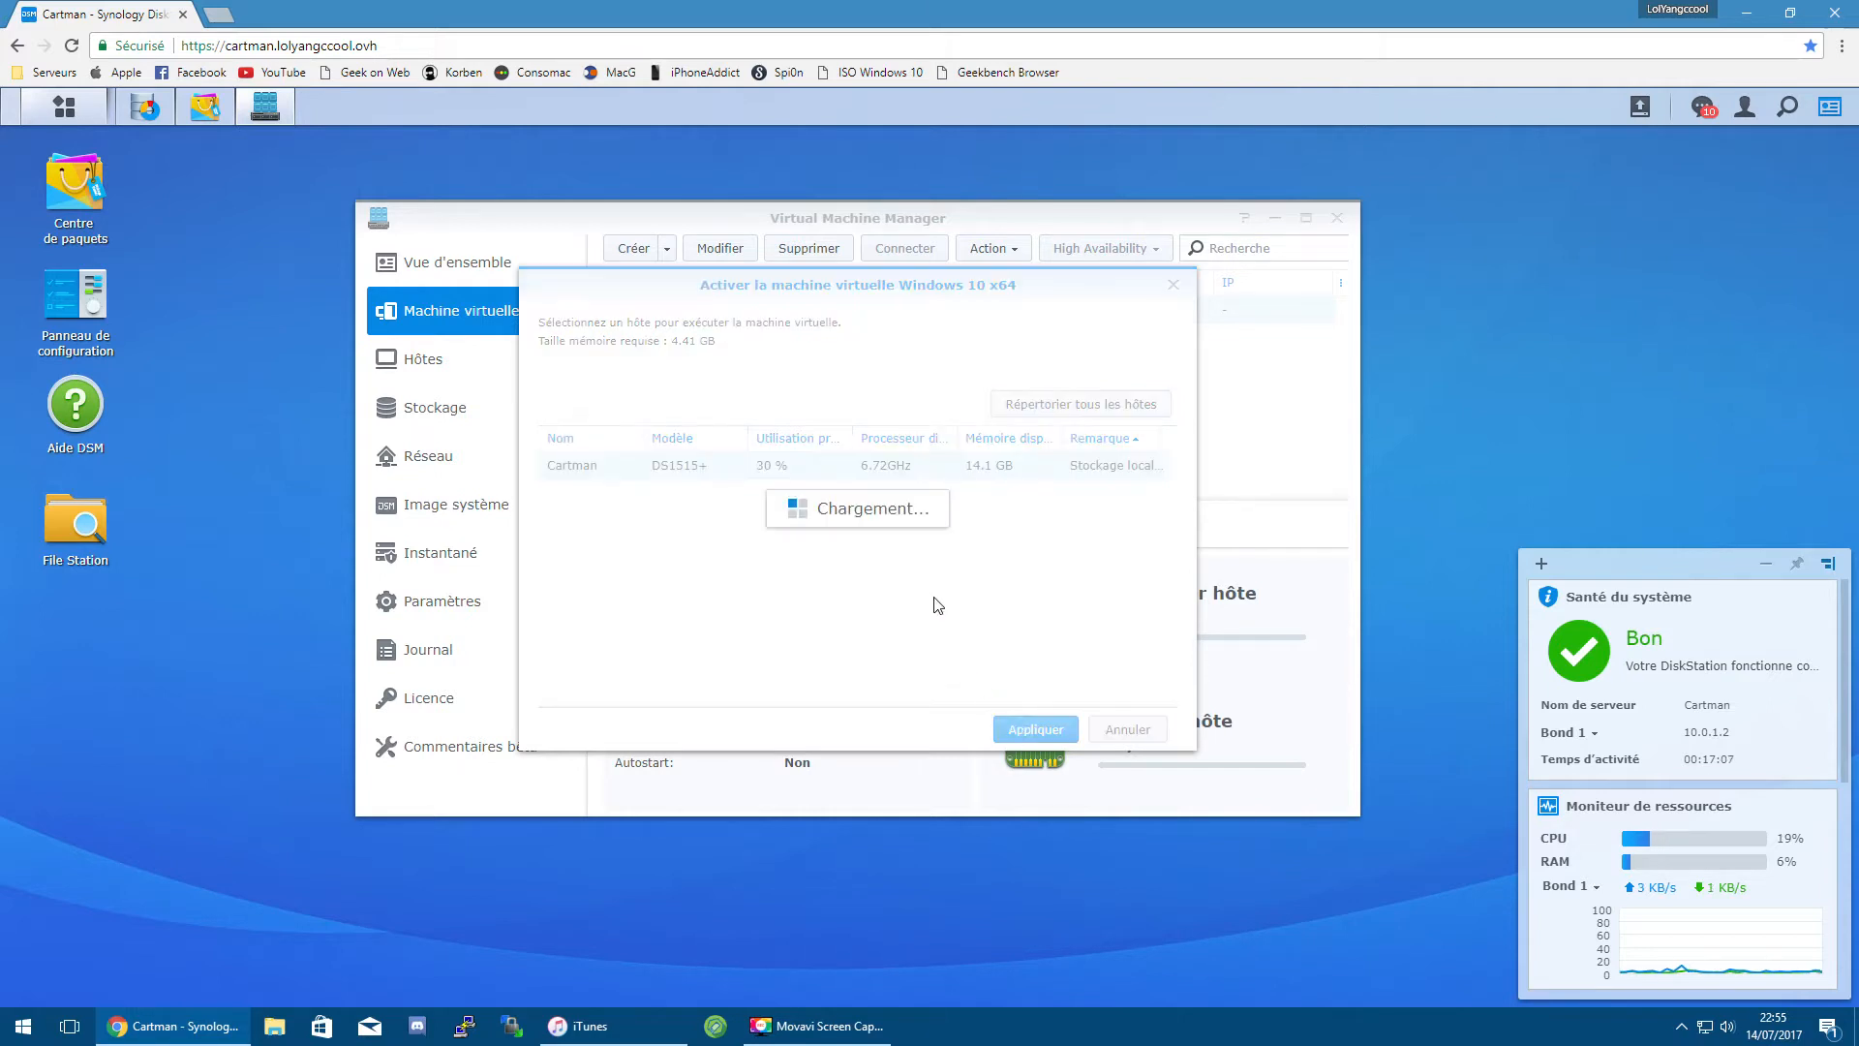
Step: Check Volume 3 in the storage manager, minimize it, and connect to the console of the Windows 10 x64 virtual machine
left_click(145, 106)
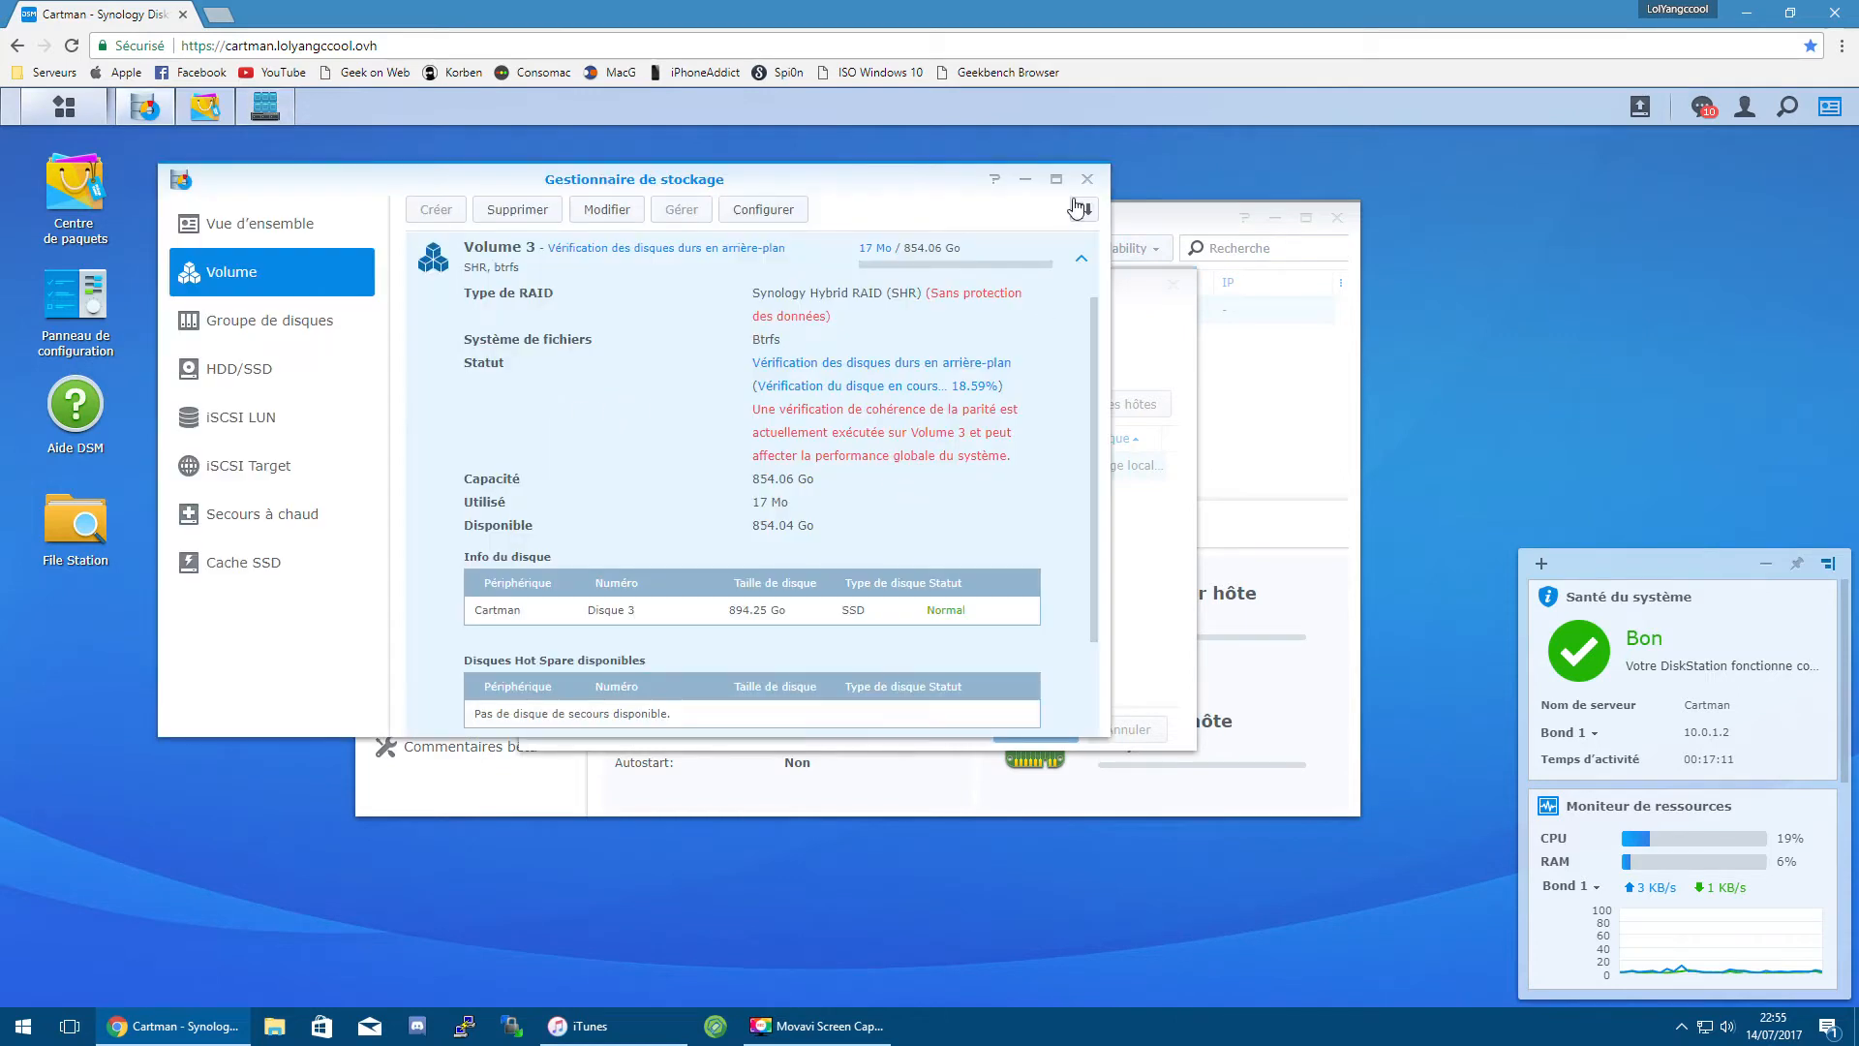
left_click(1026, 179)
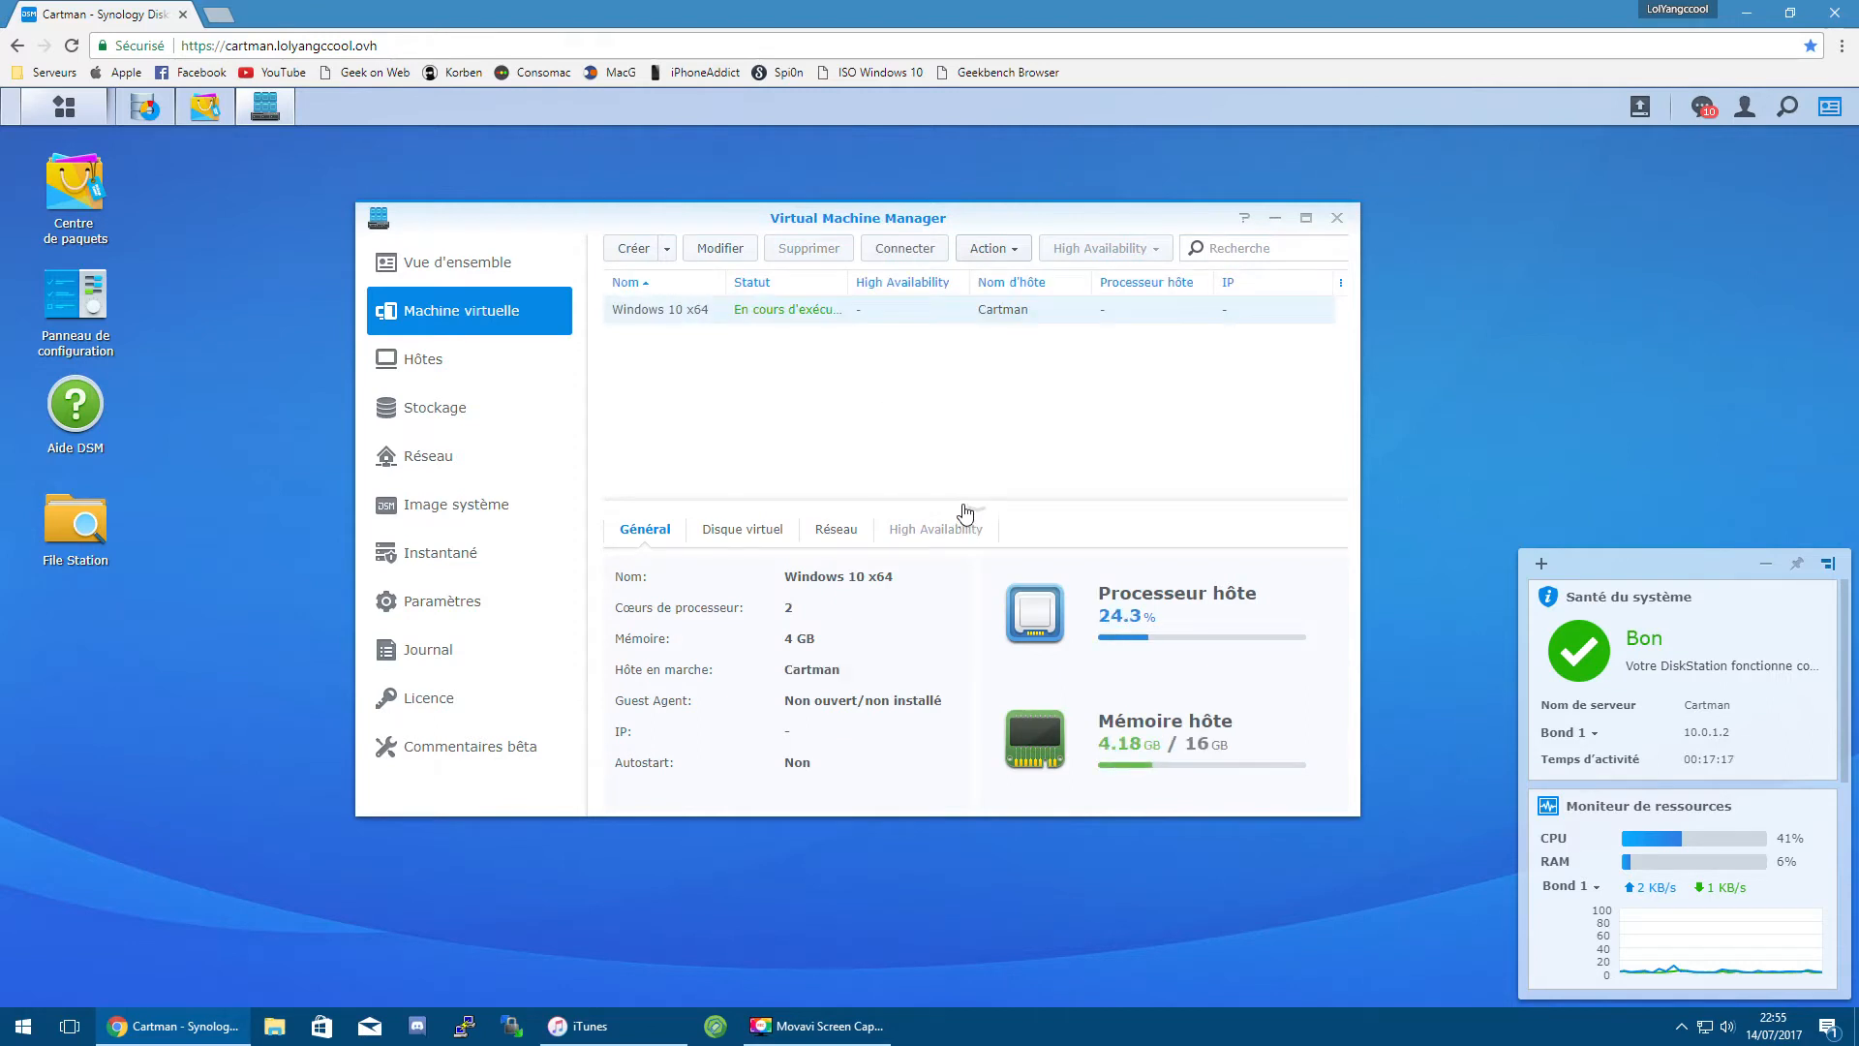
left_click(905, 248)
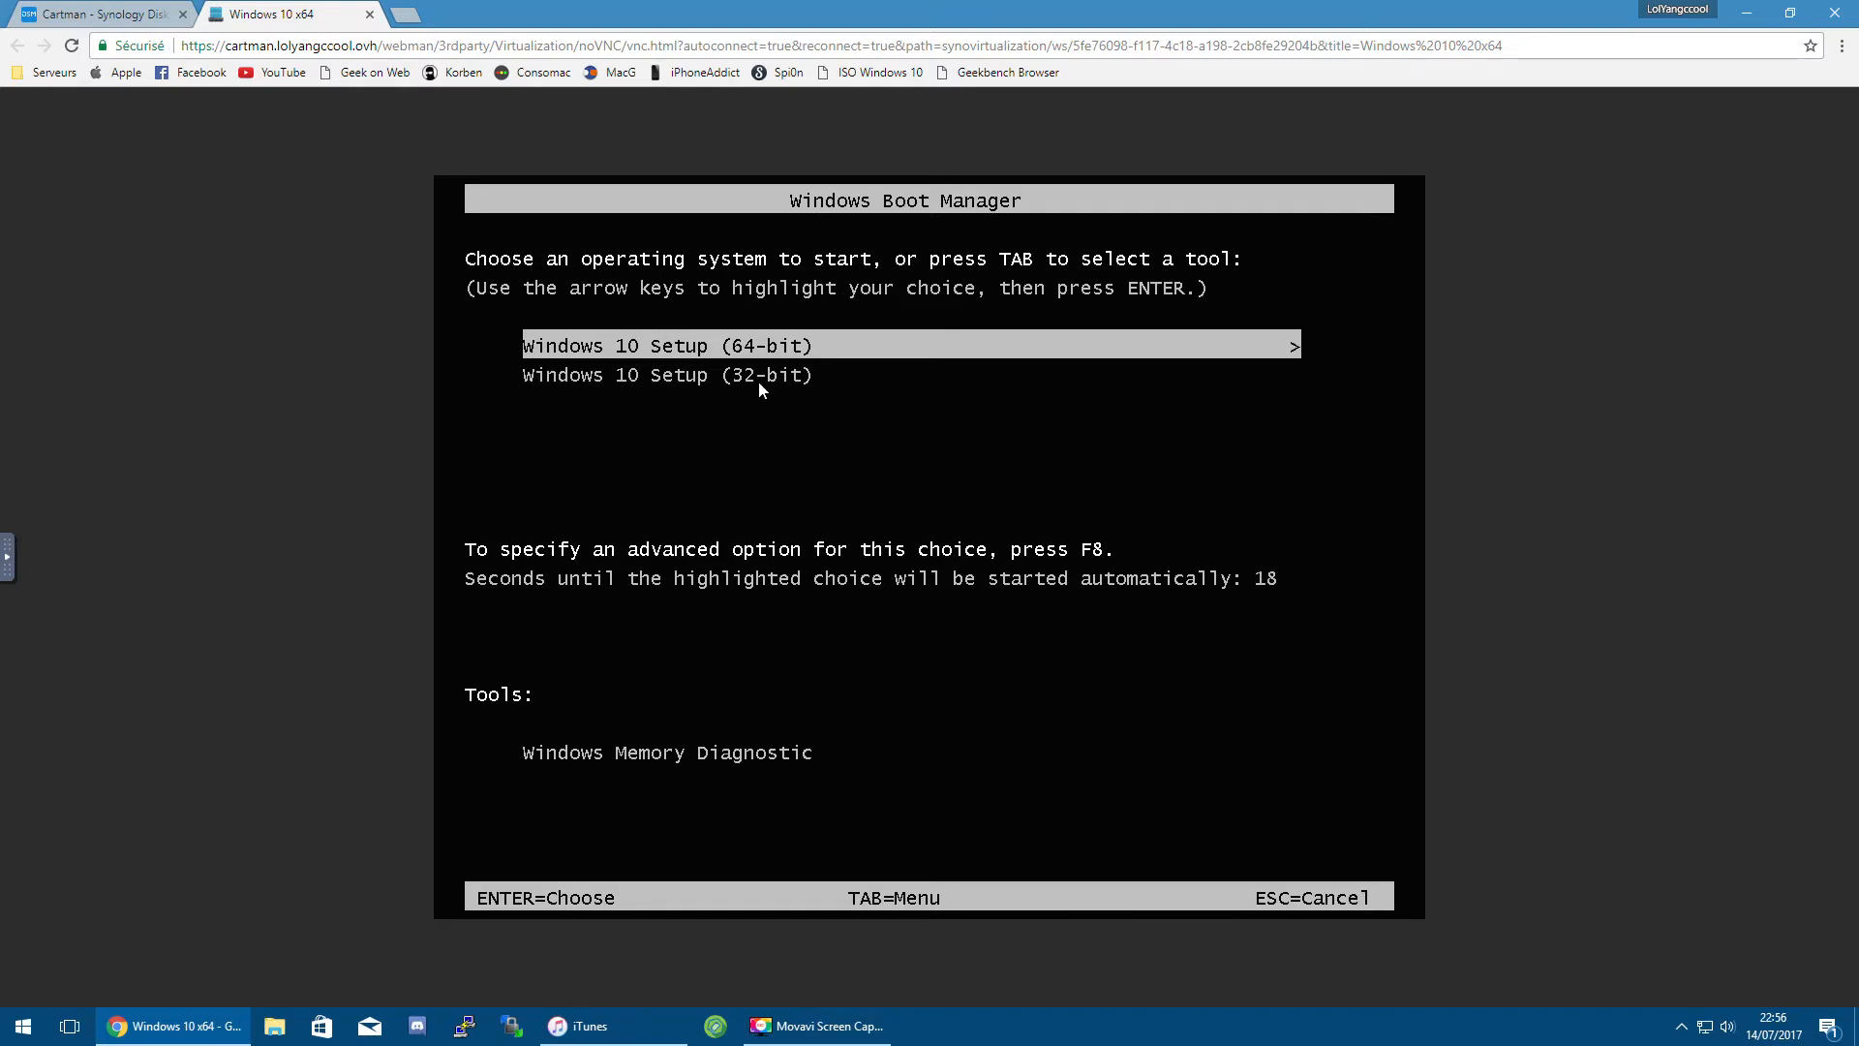
Step: Boot the virtual machine into Windows 10 Setup (64-bit) from the Windows Boot Manager
key("Down")
key("Up")
key("Down")
key("Up")
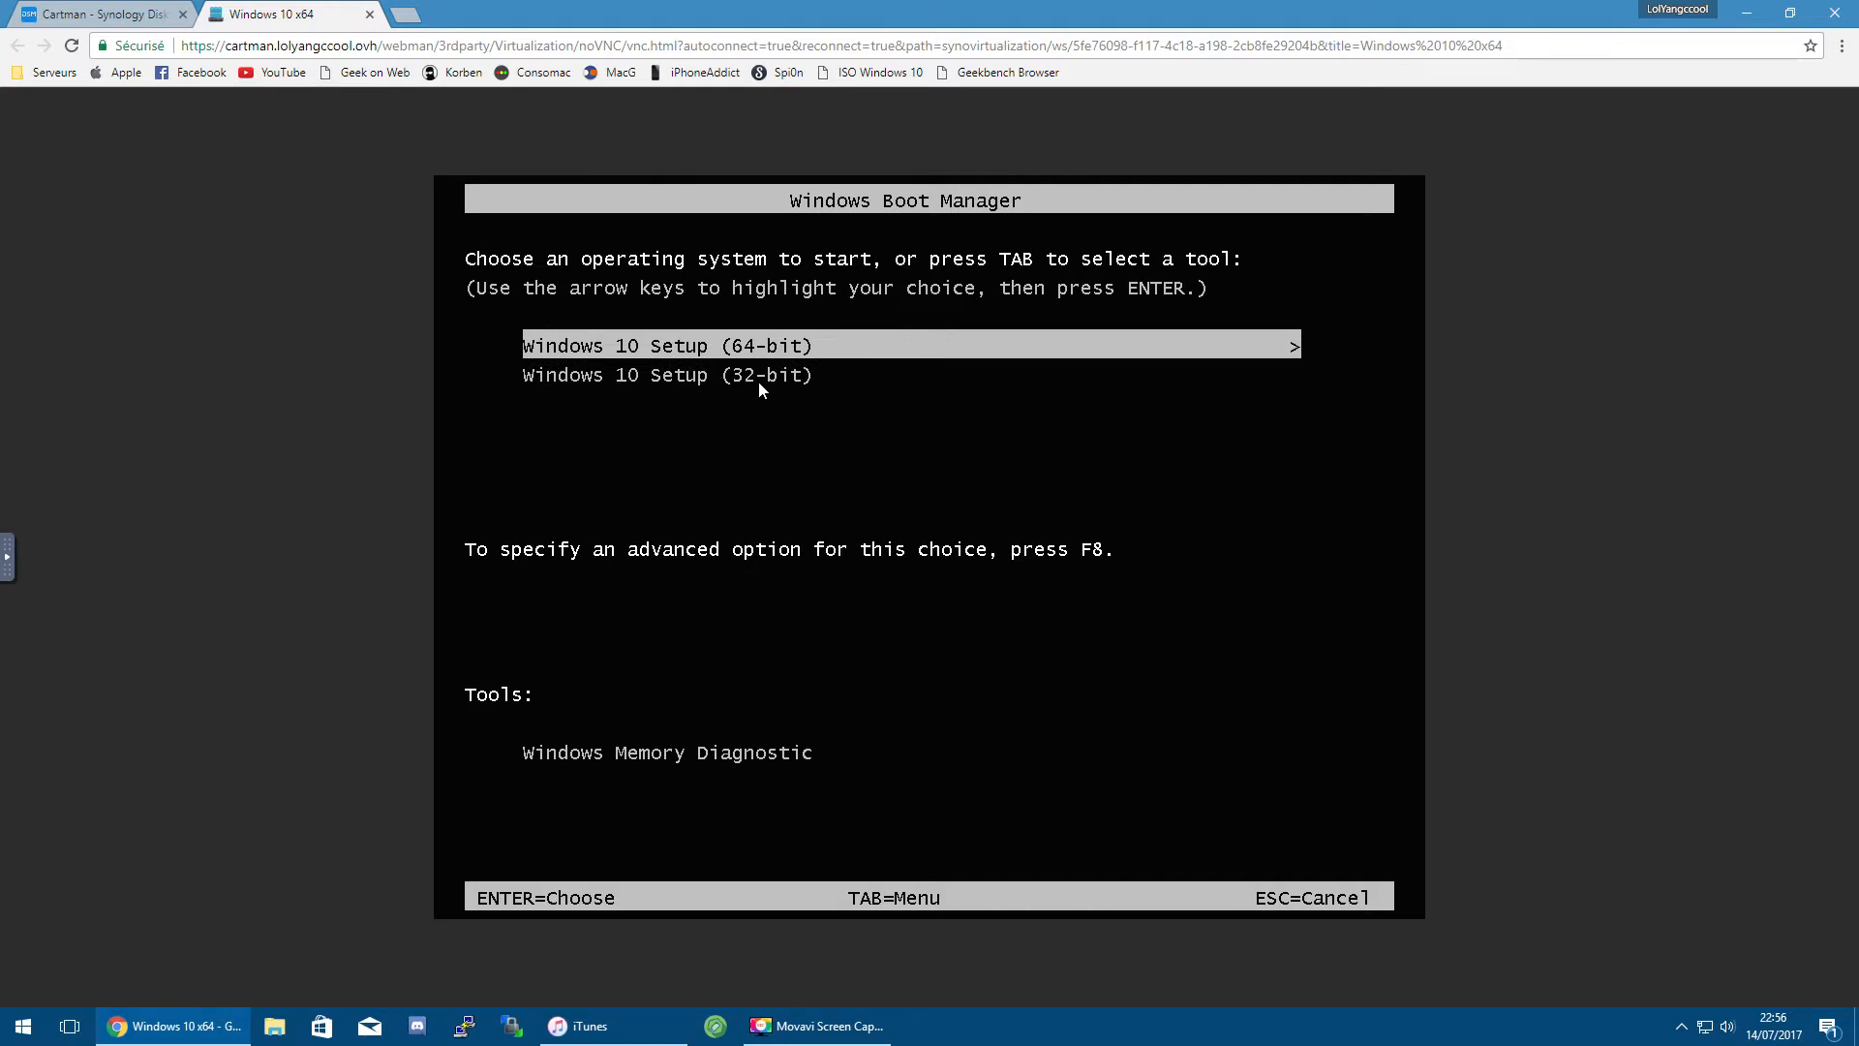
key("Down")
key("Up")
key("Return")
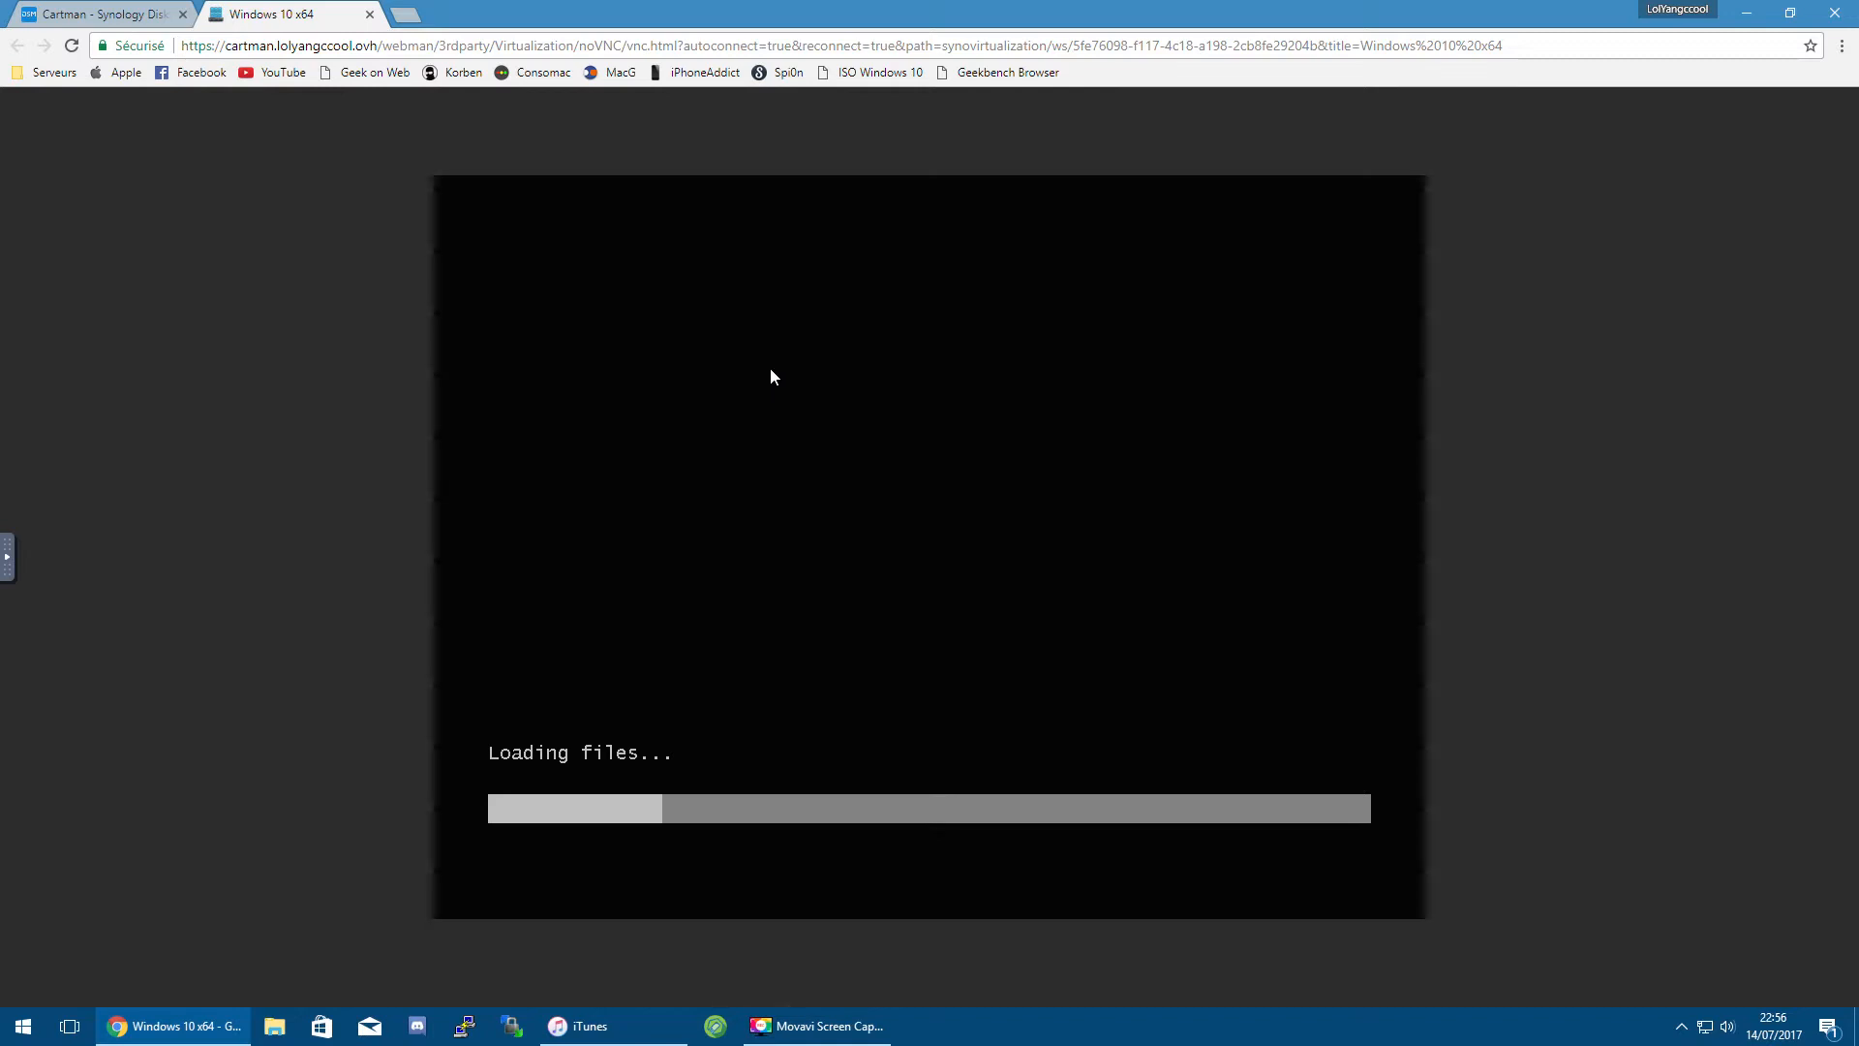
Step: Check the Windows 10 x64 virtual machine's general, virtual disk and network details in Virtual Machine Manager while the setup loads
left_click(116, 14)
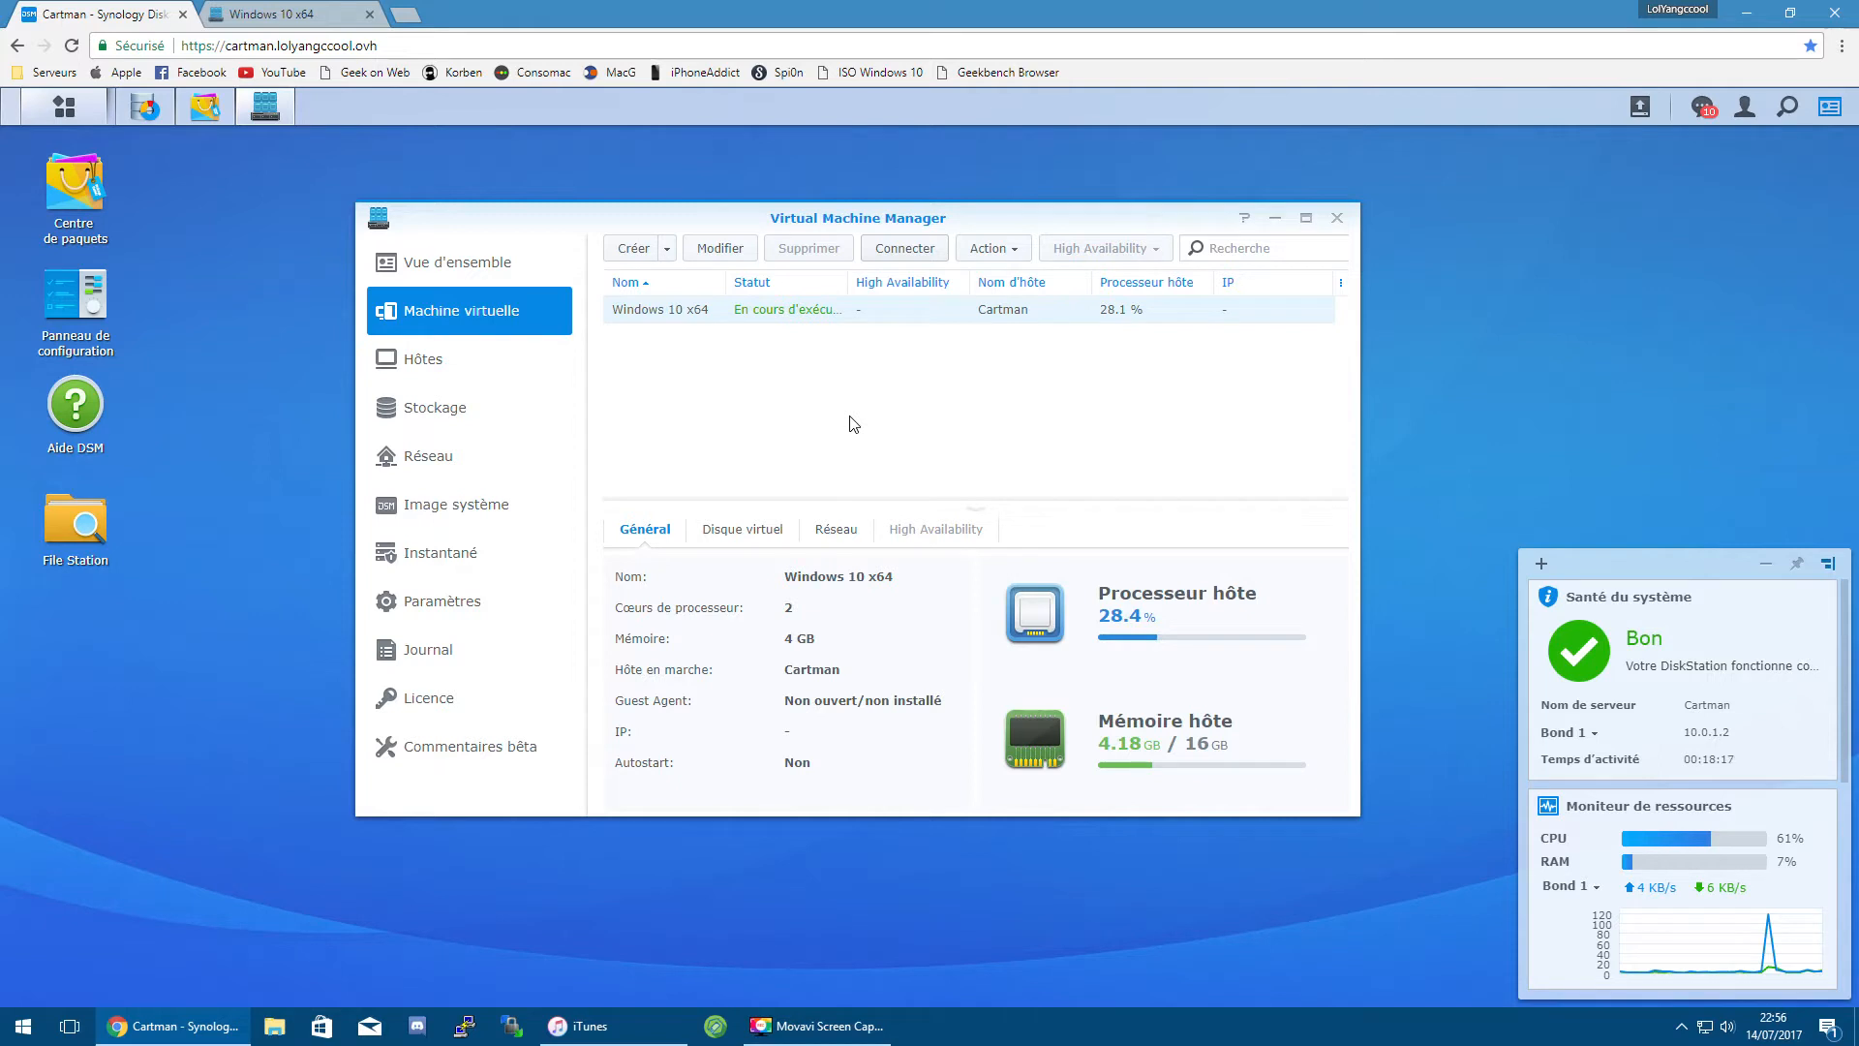
left_click(285, 13)
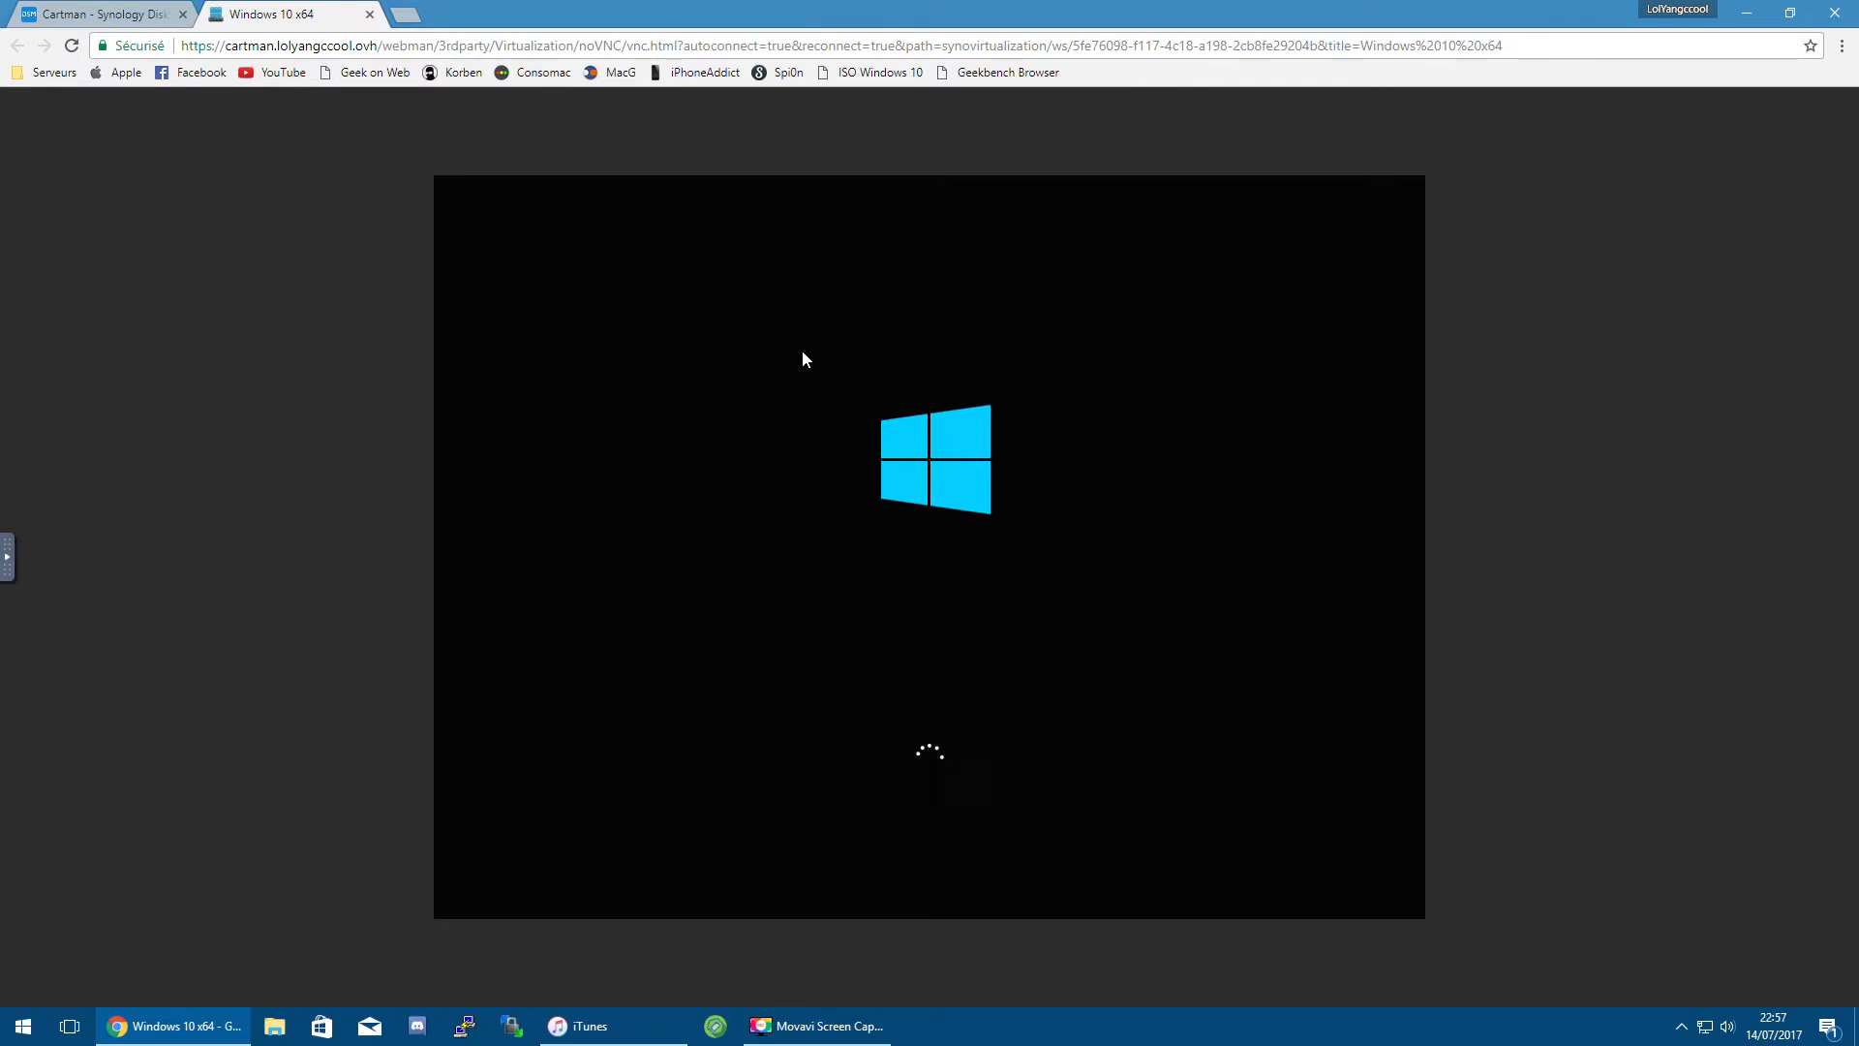
left_click(136, 14)
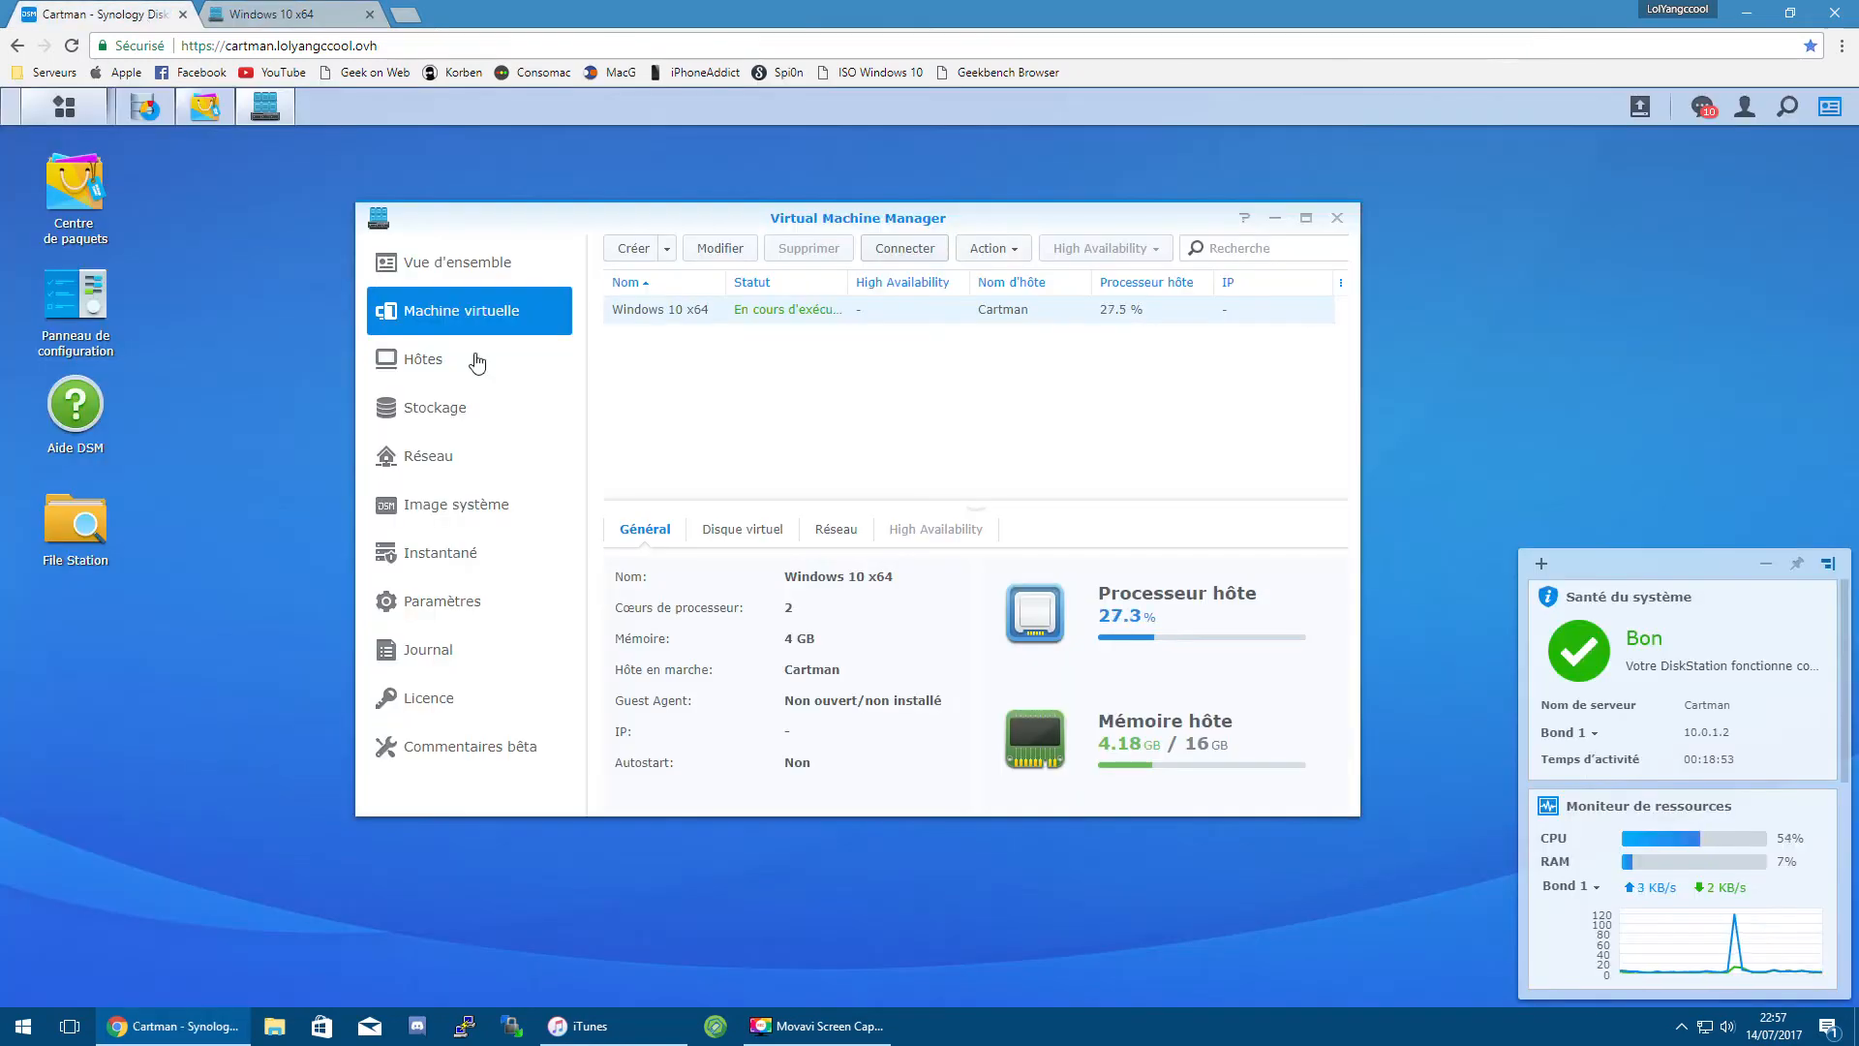
left_click(743, 531)
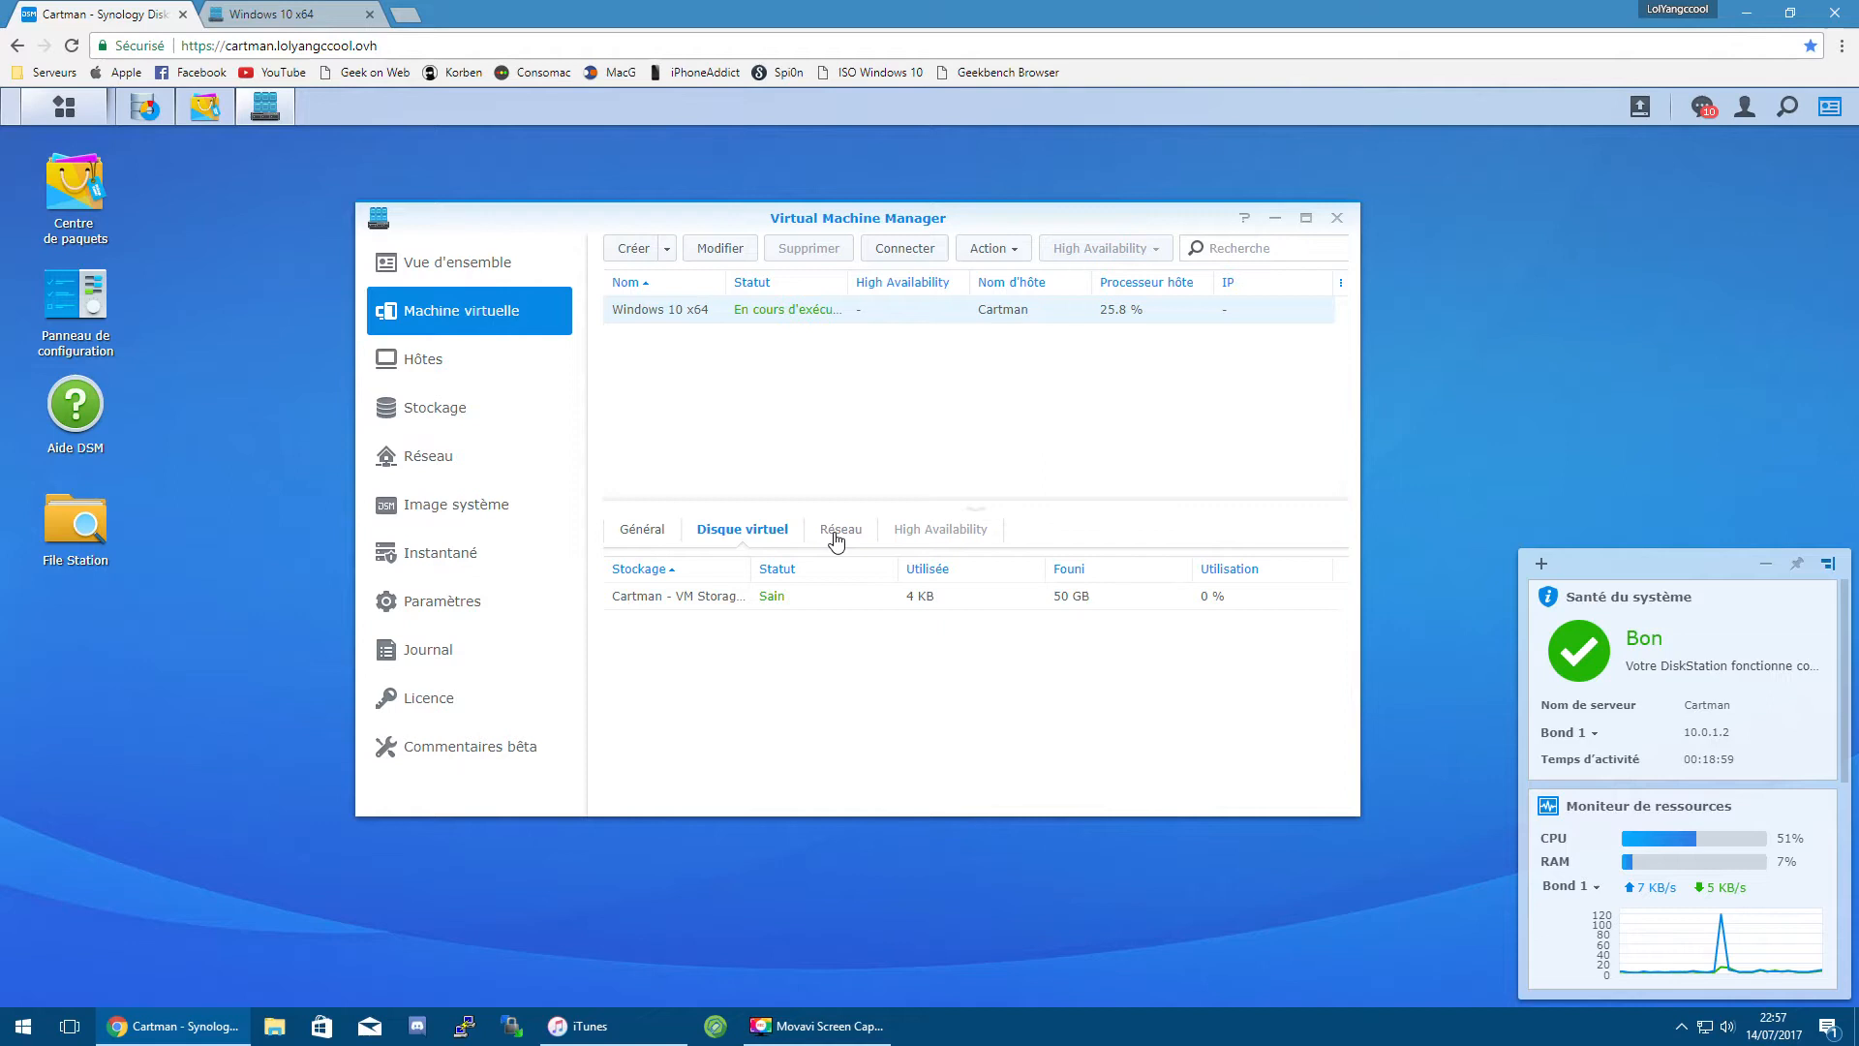
left_click(830, 539)
left_click(644, 531)
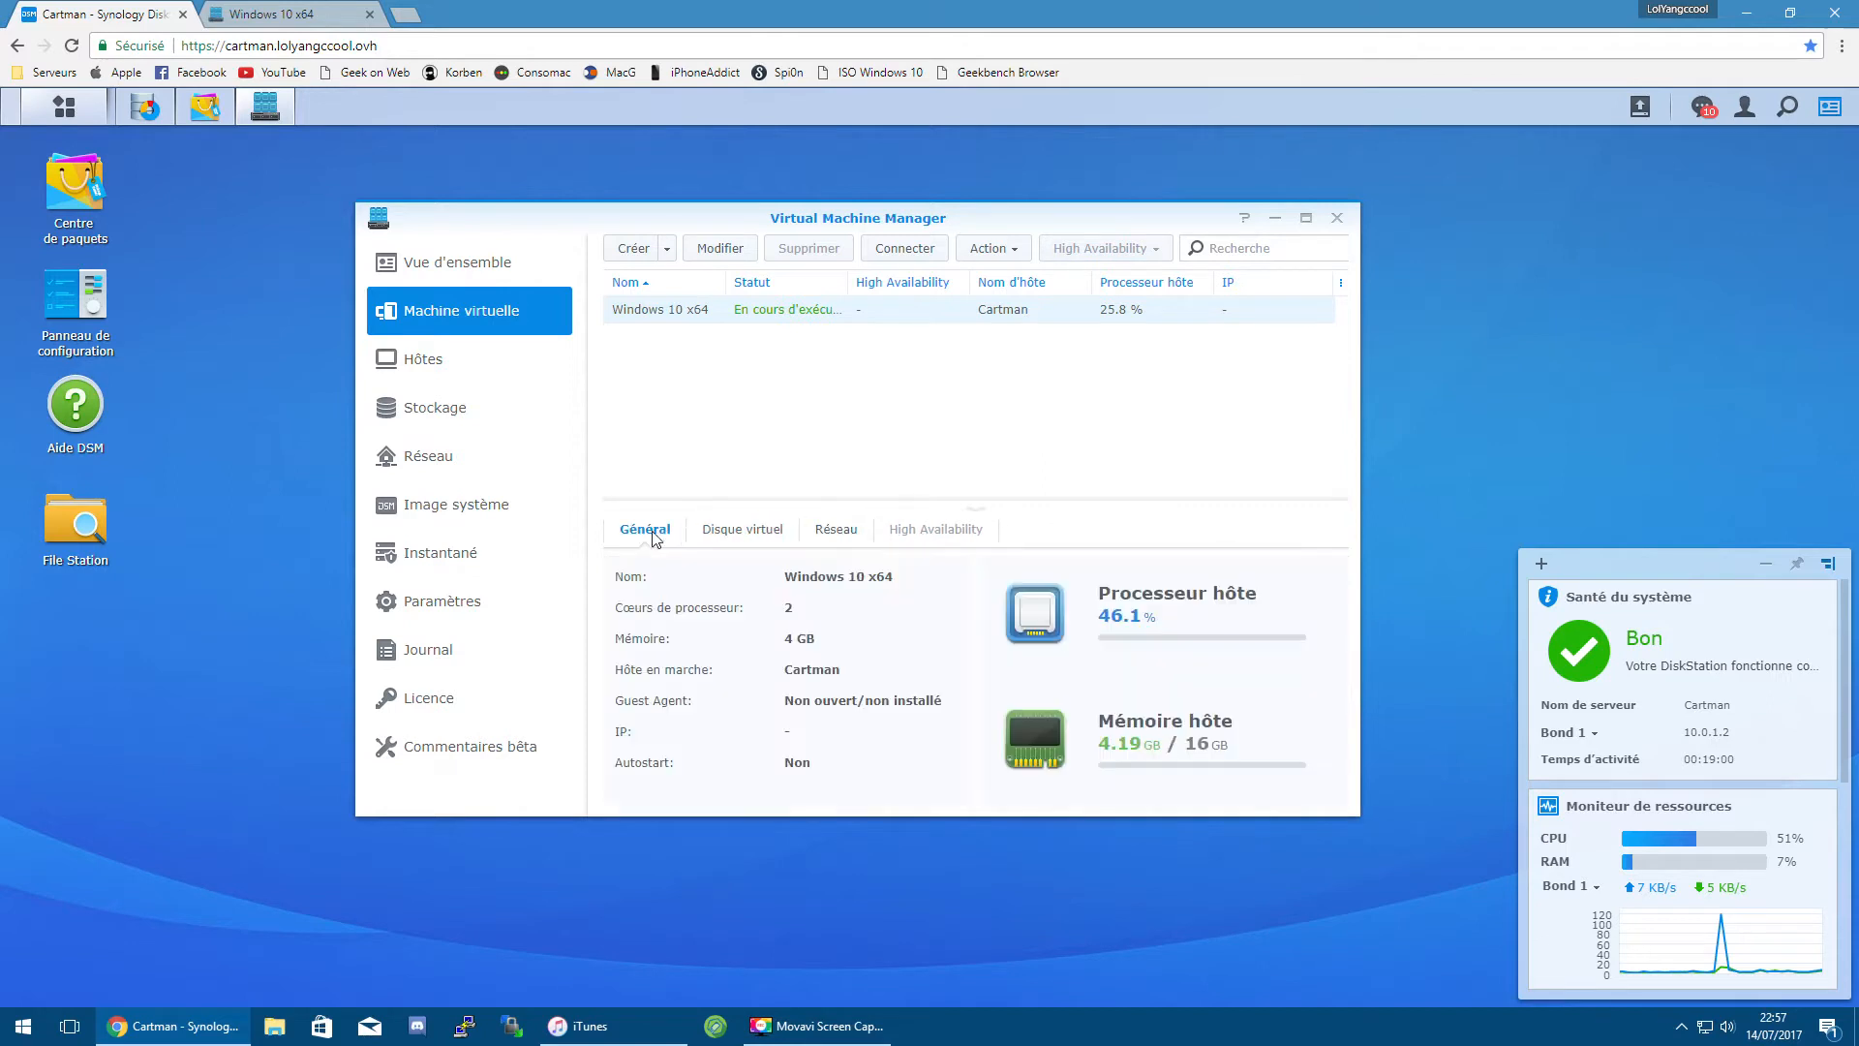
Step: Return to the virtual machine console, keep the French language, format and keyboard settings, and start the Windows installation
left_click(277, 9)
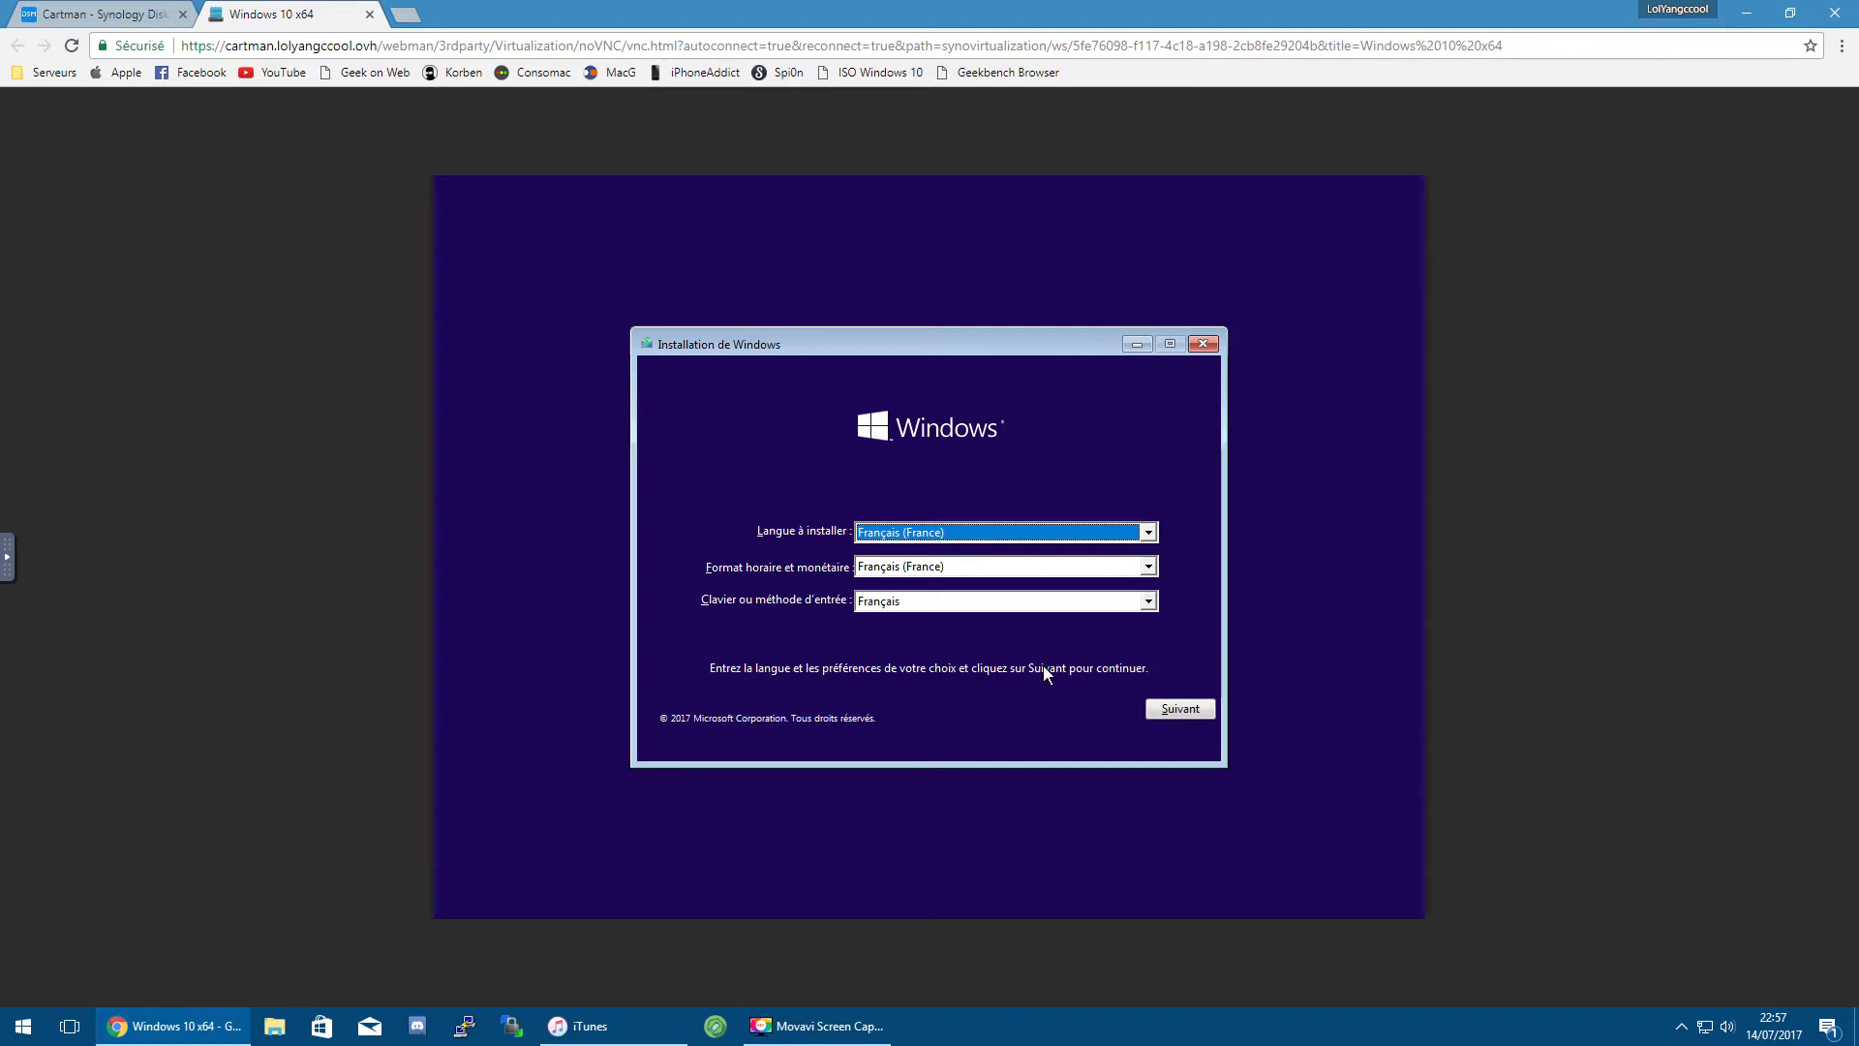
left_click(1185, 709)
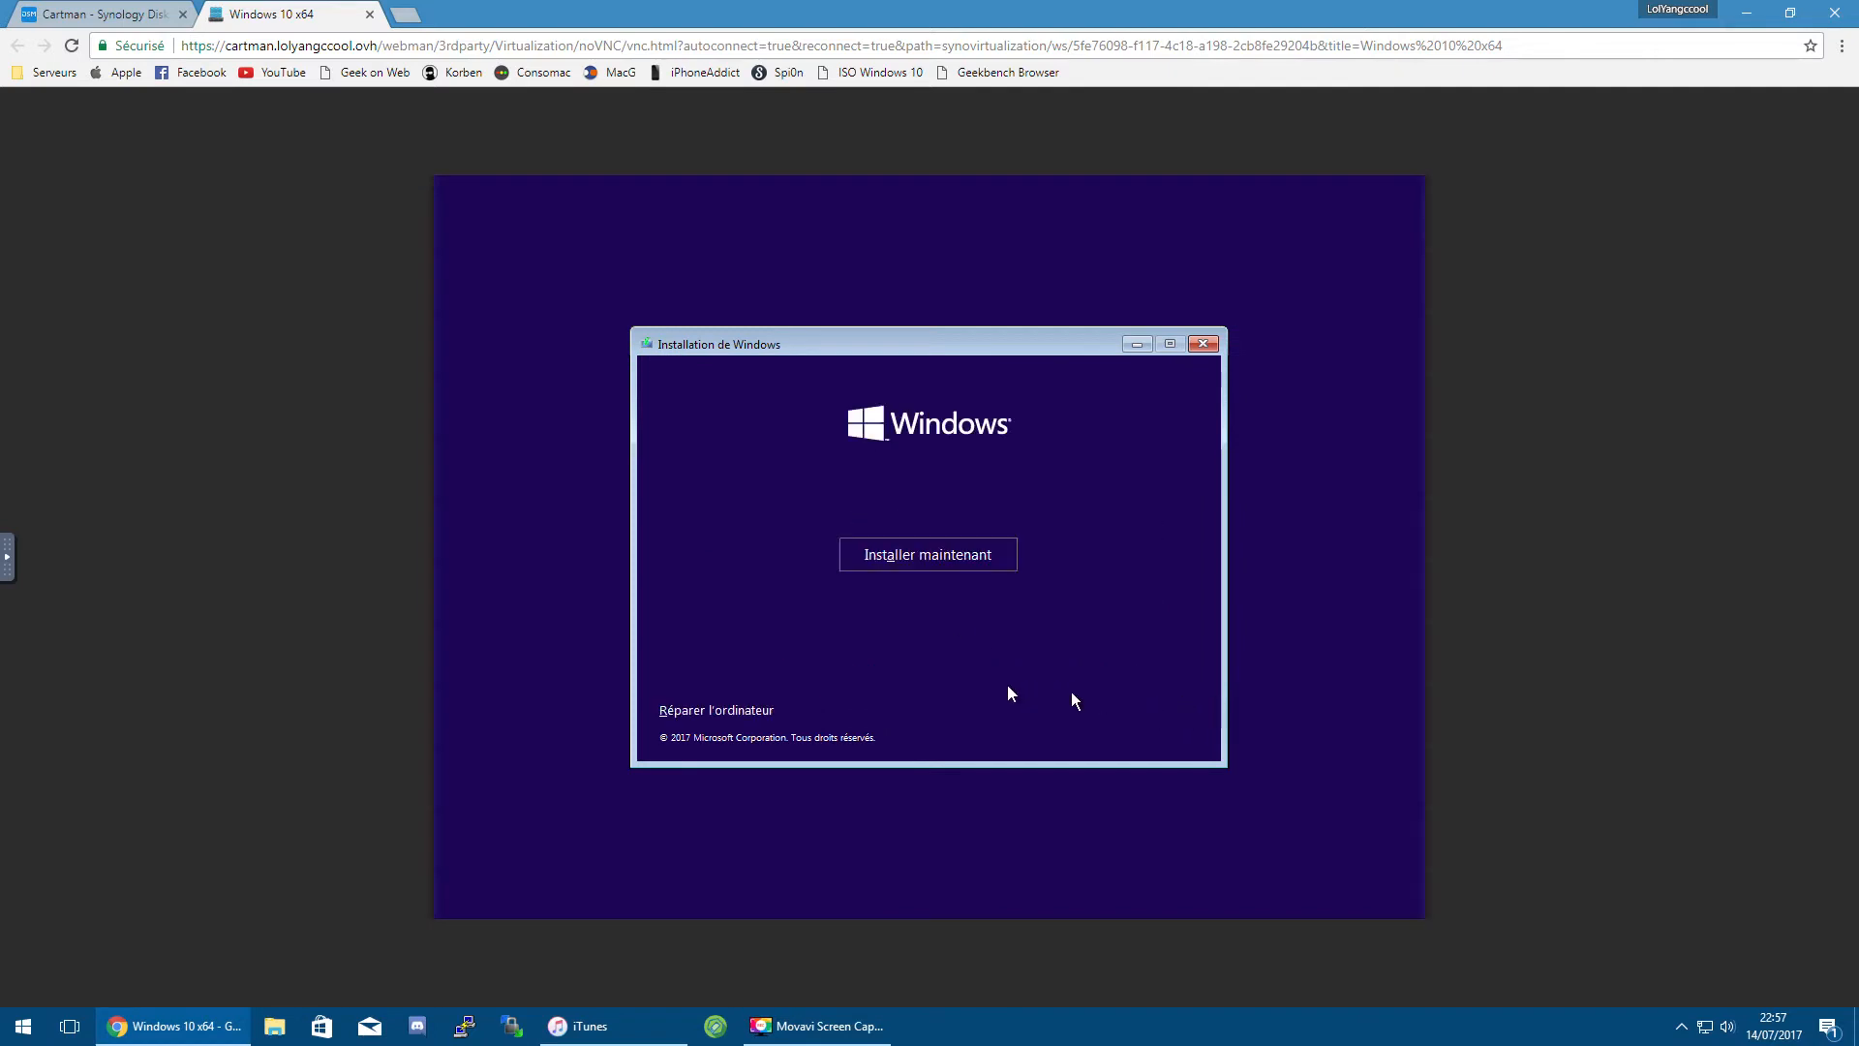
left_click(947, 561)
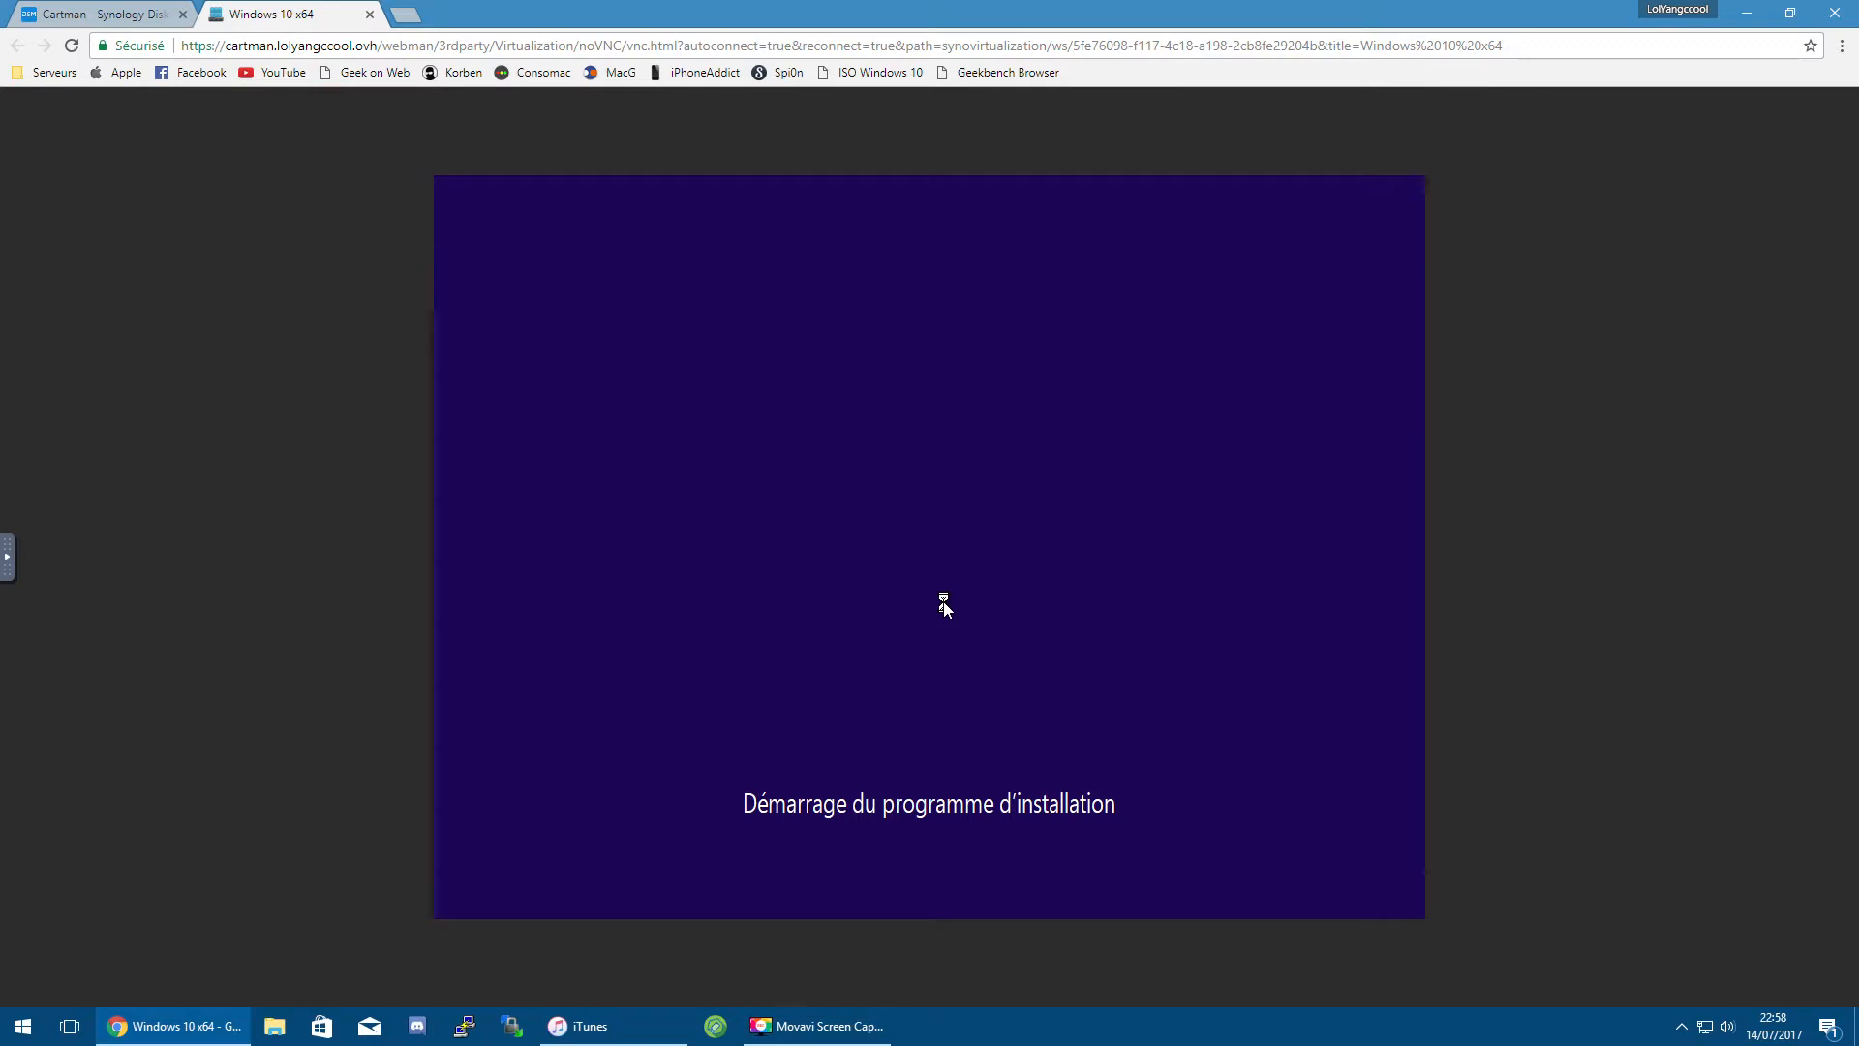
left_click(857, 1028)
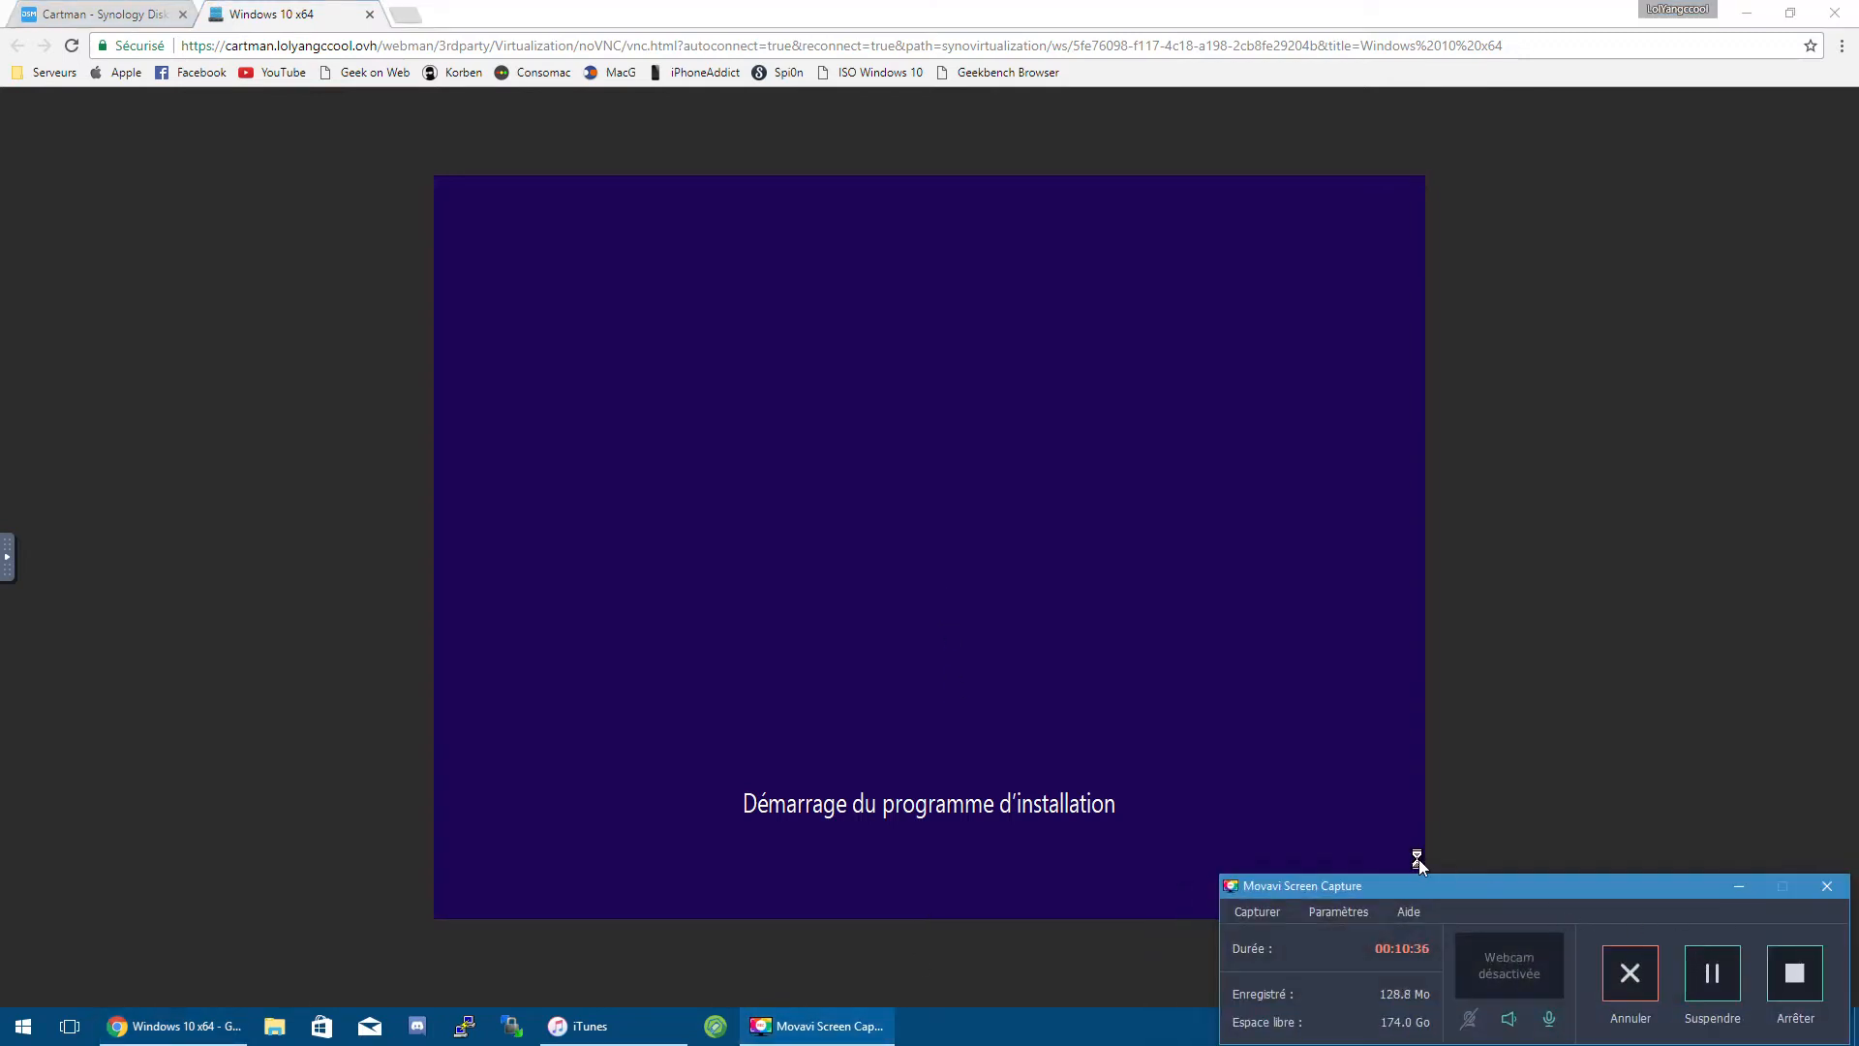
left_click(1169, 905)
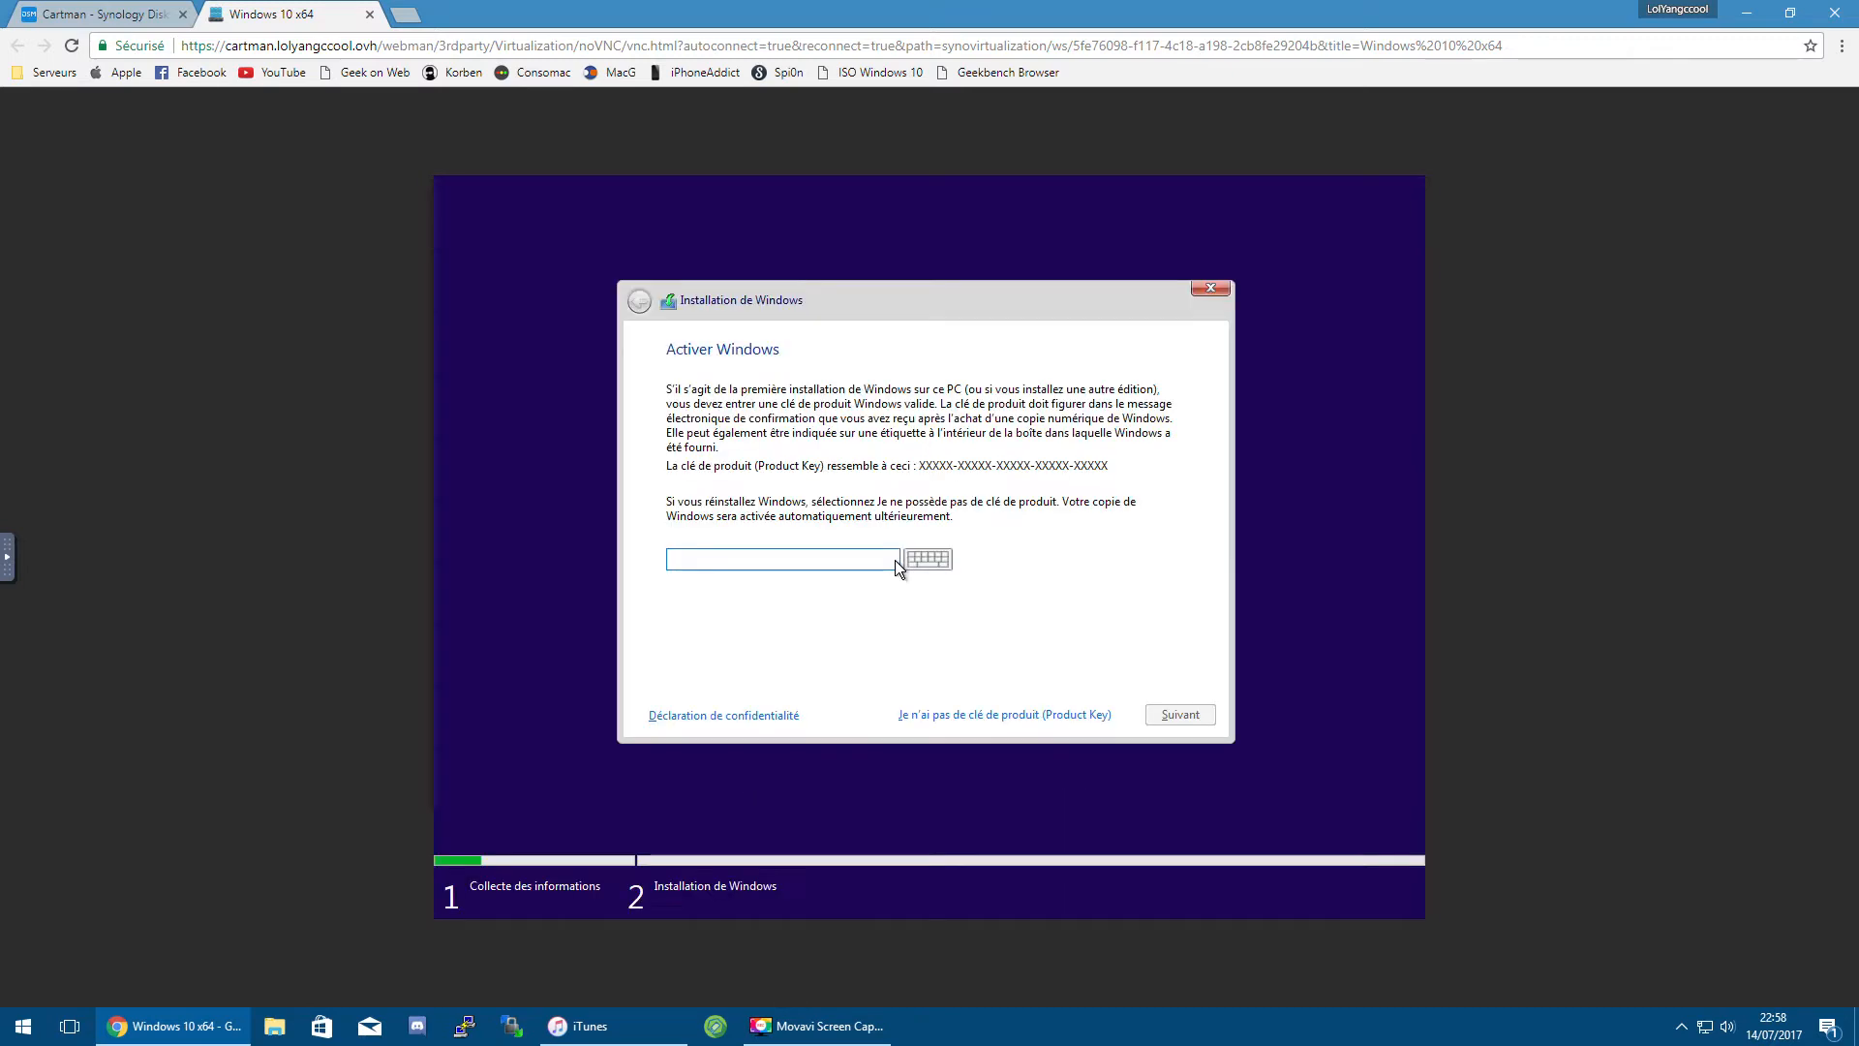
Step: Skip the product key and choose Windows 10 Pro x64 as the operating system to install
left_click(890, 714)
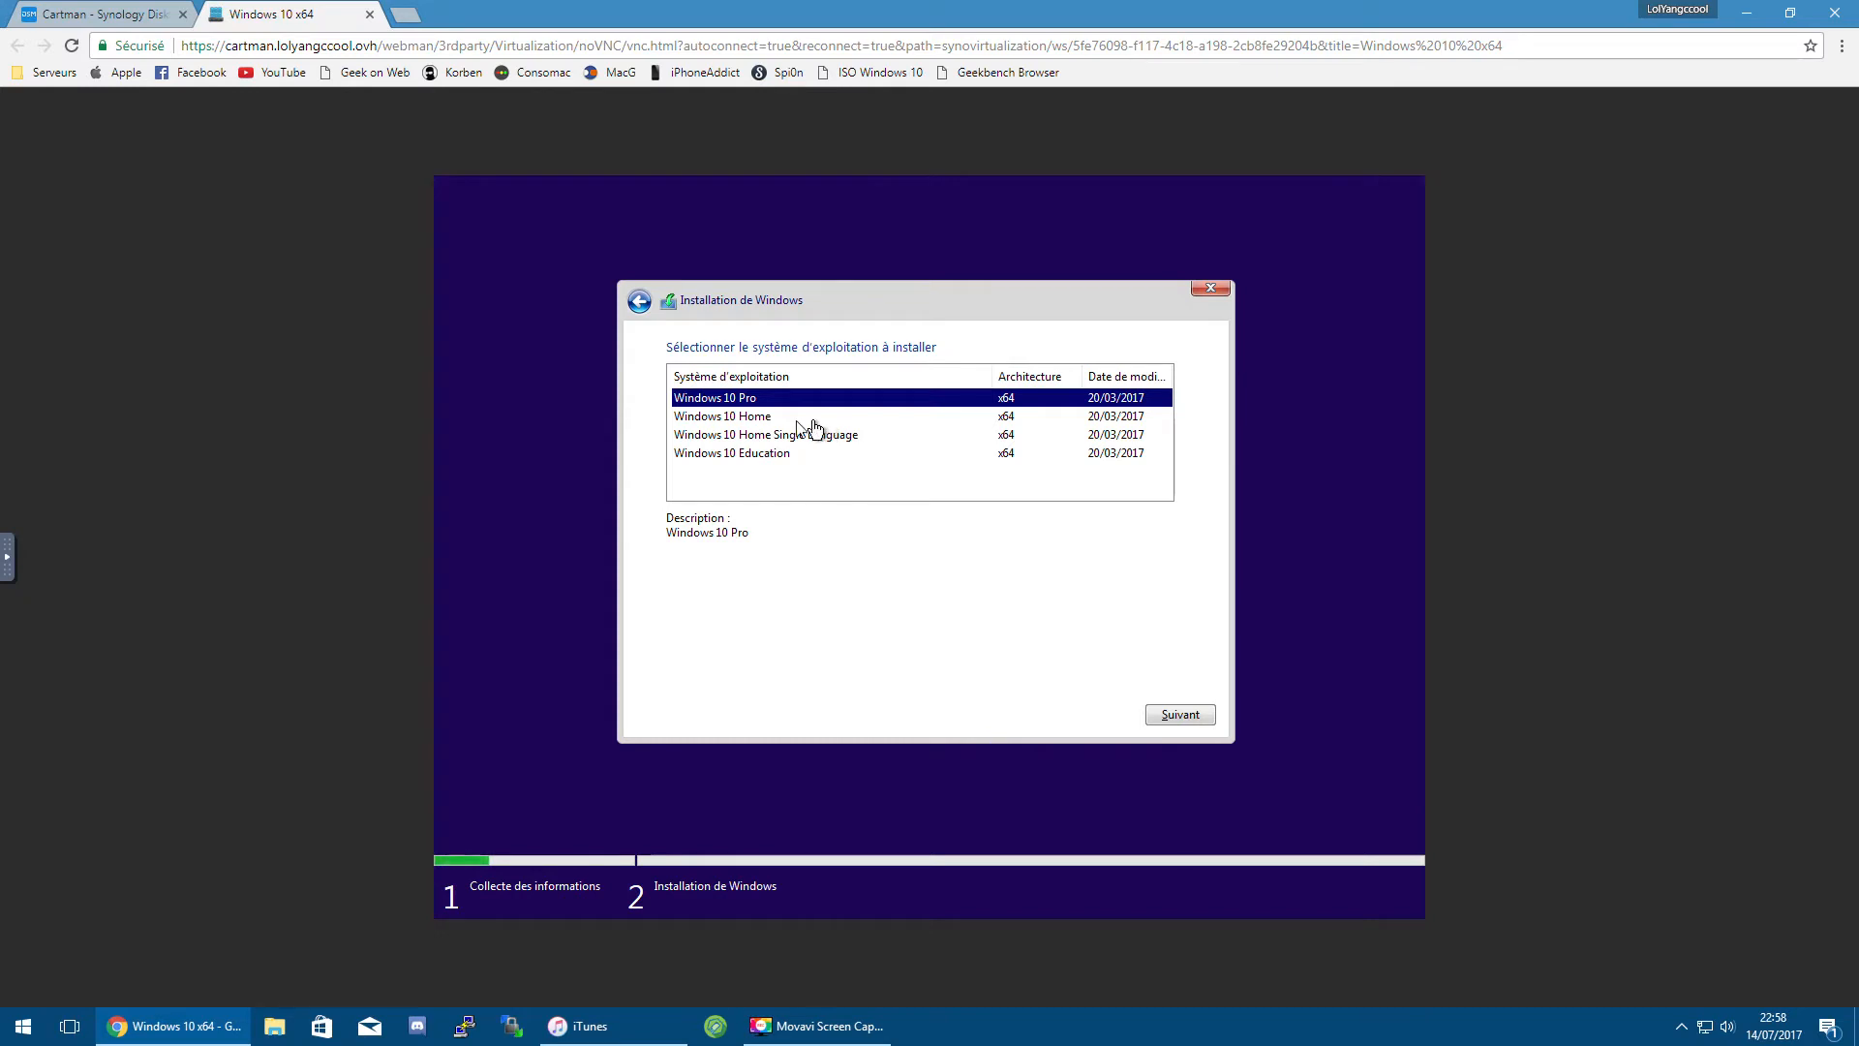
left_click(1177, 713)
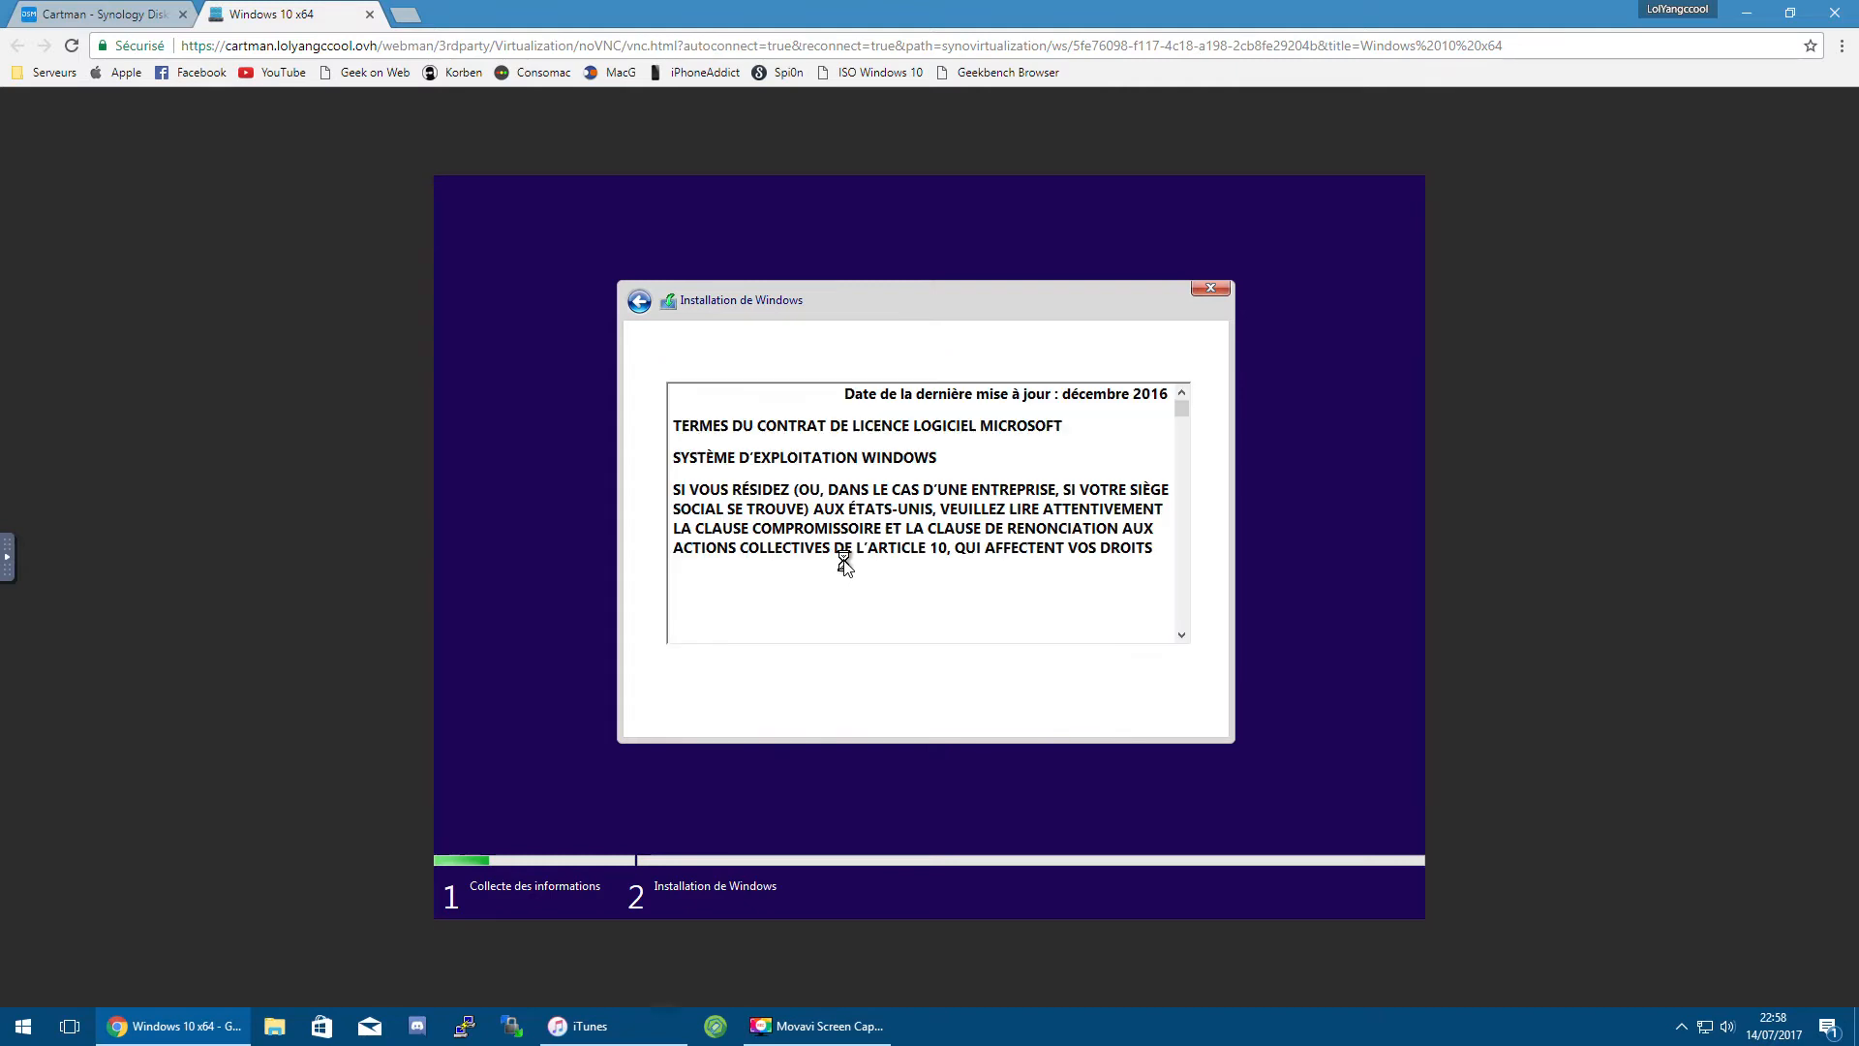
Step: Accept the Microsoft licence terms and choose the custom installation type
left_click(785, 672)
left_click(1177, 715)
left_click(840, 533)
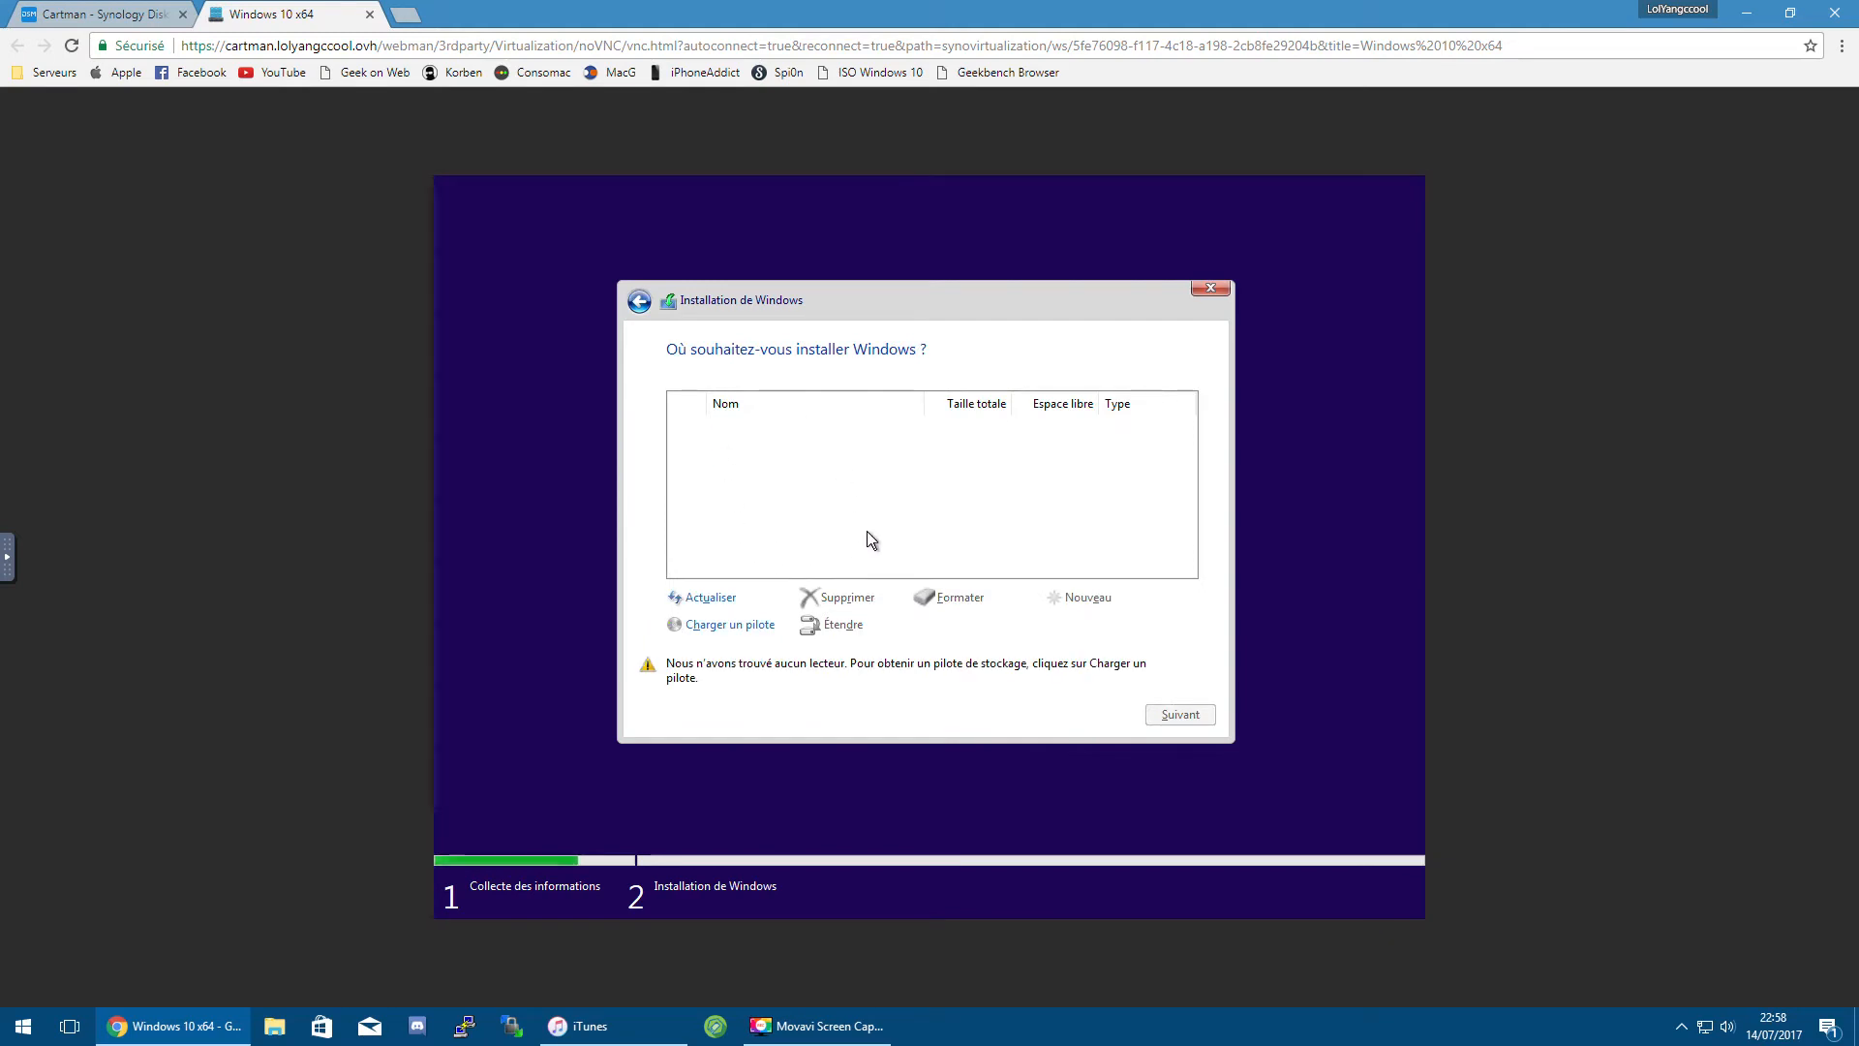
Step: Start loading a storage driver and browse the SYNO_INSTALLER CD to the Windows_10 folder inside Windows_Virtio_SCSI_Driver
left_click(735, 627)
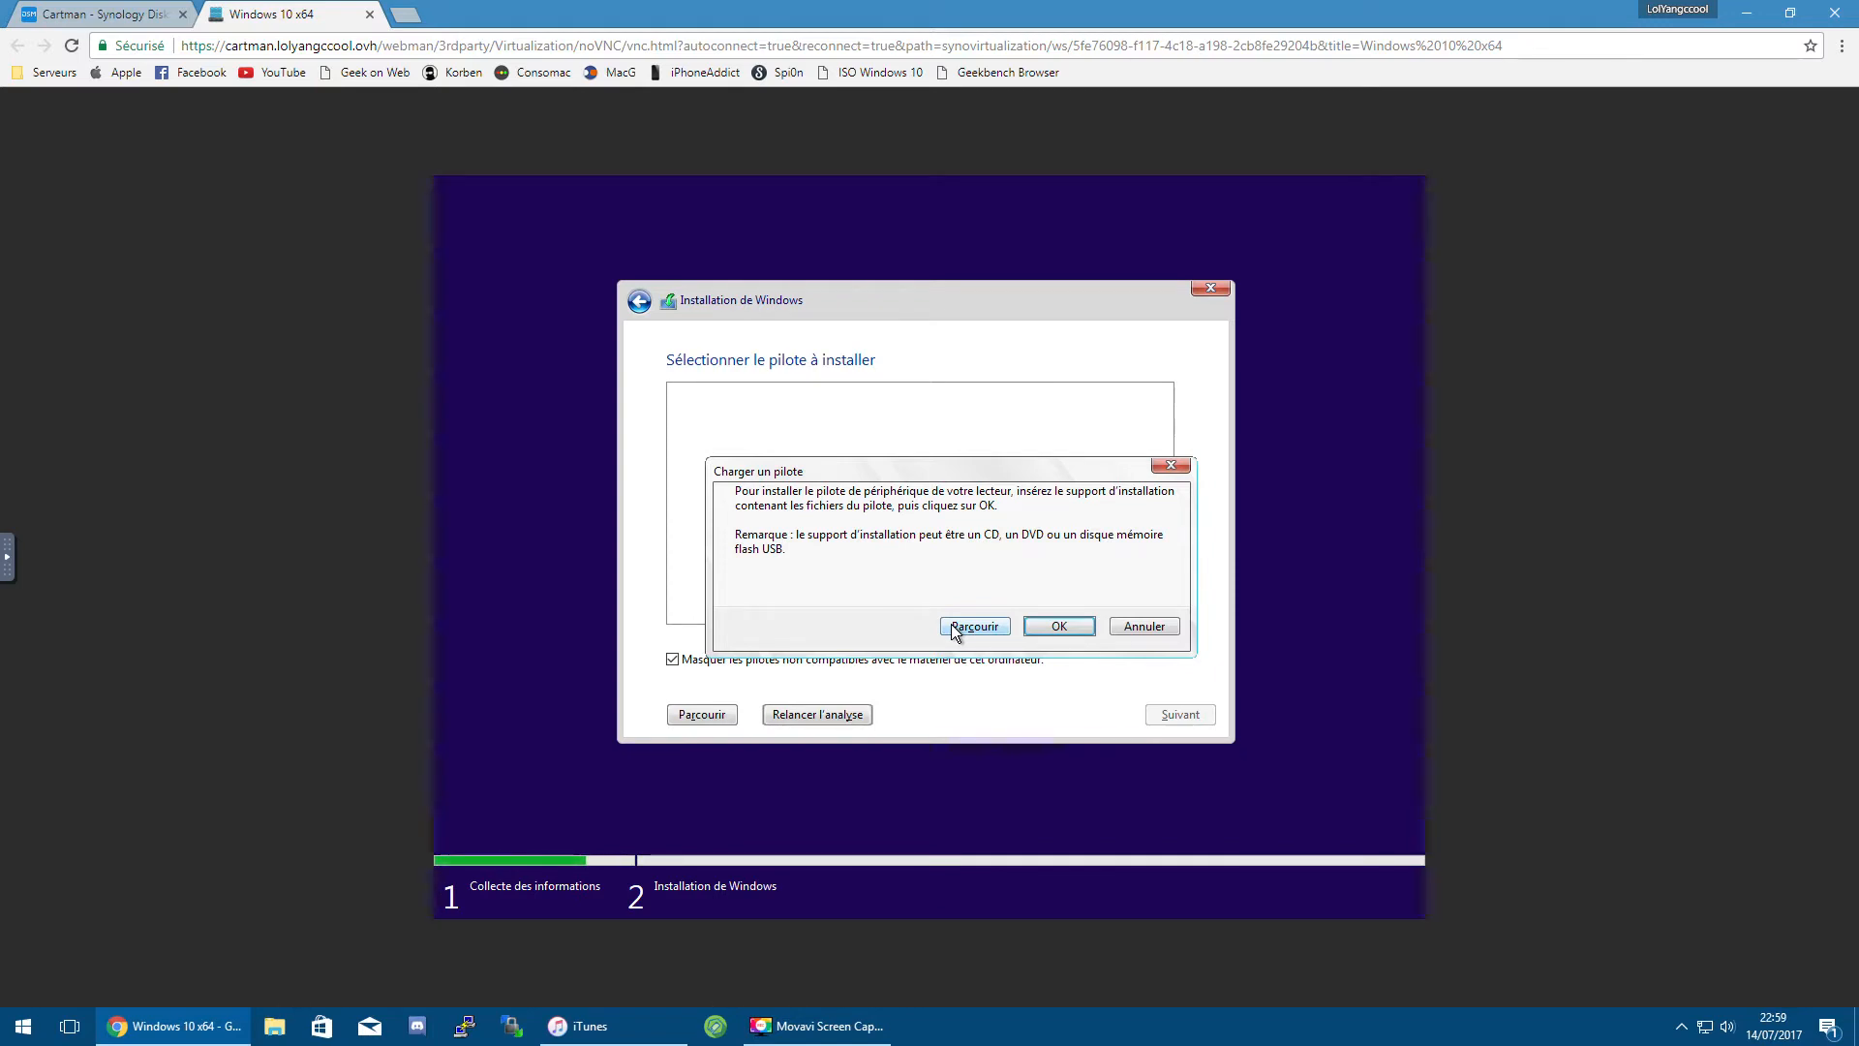
left_click(982, 630)
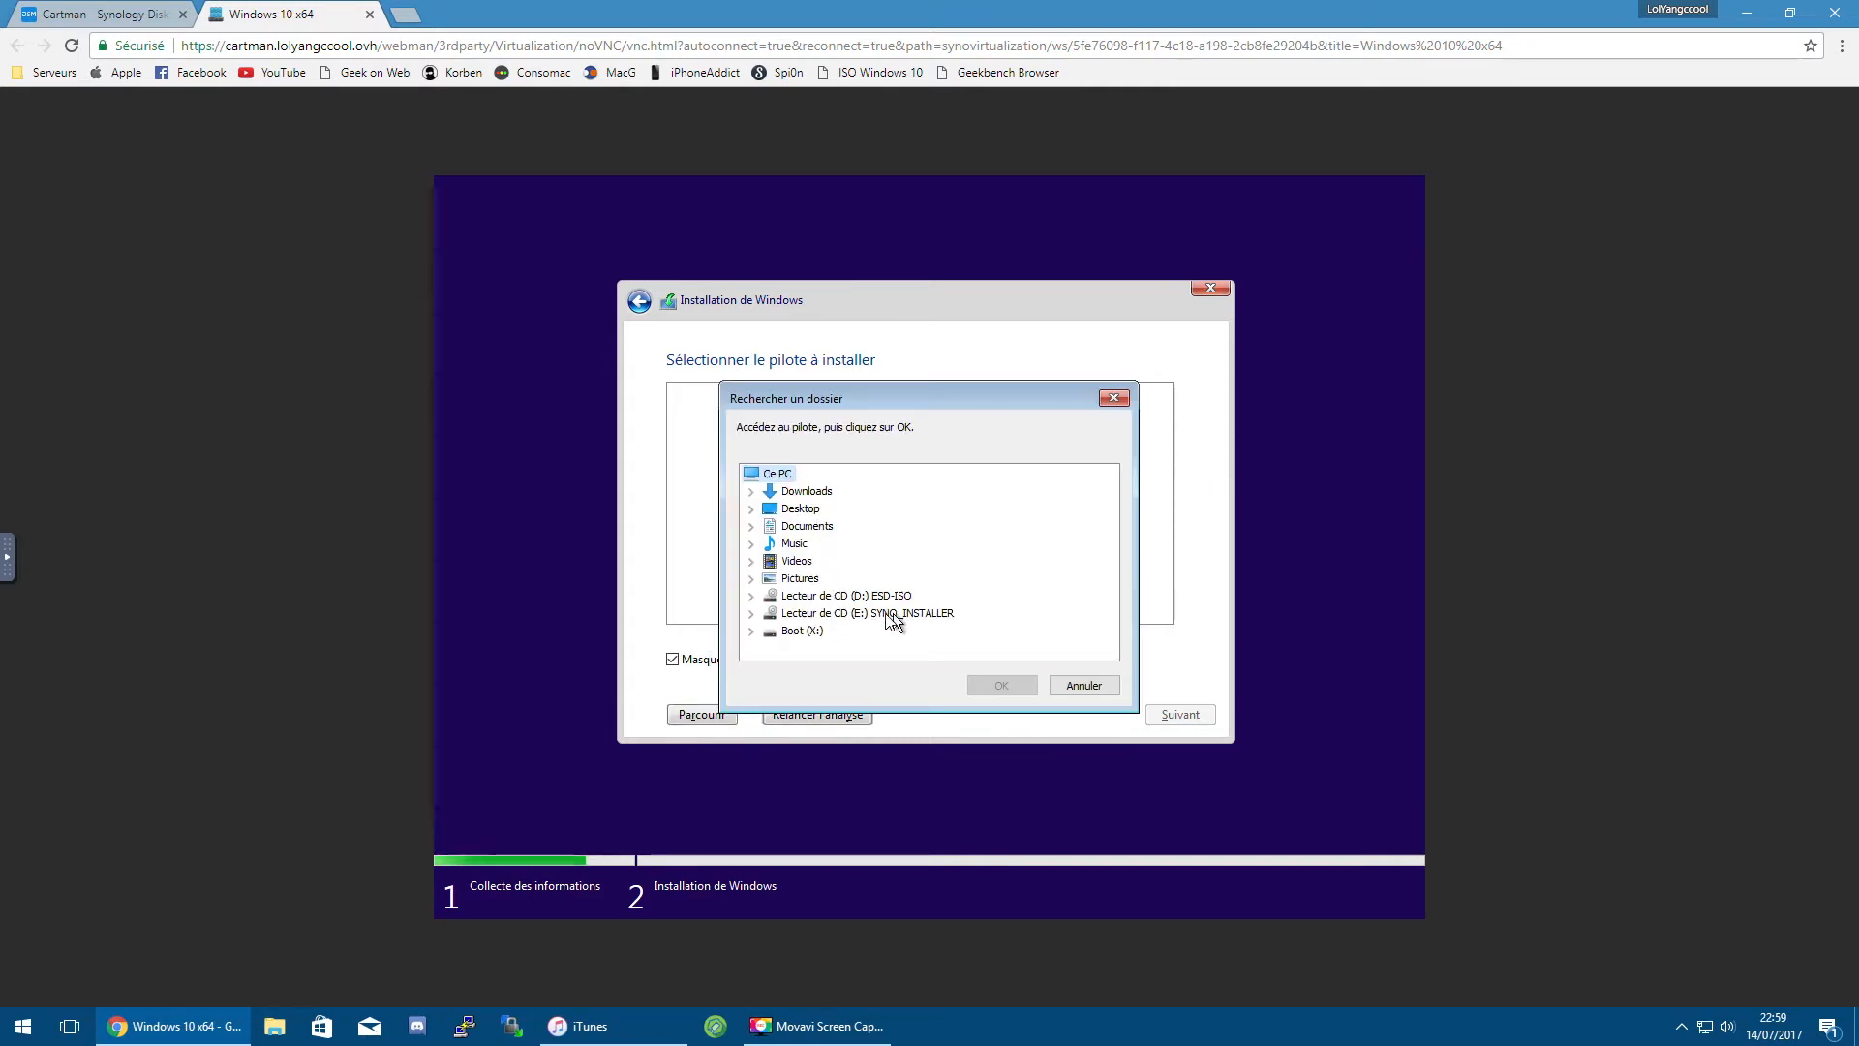
left_click(891, 613)
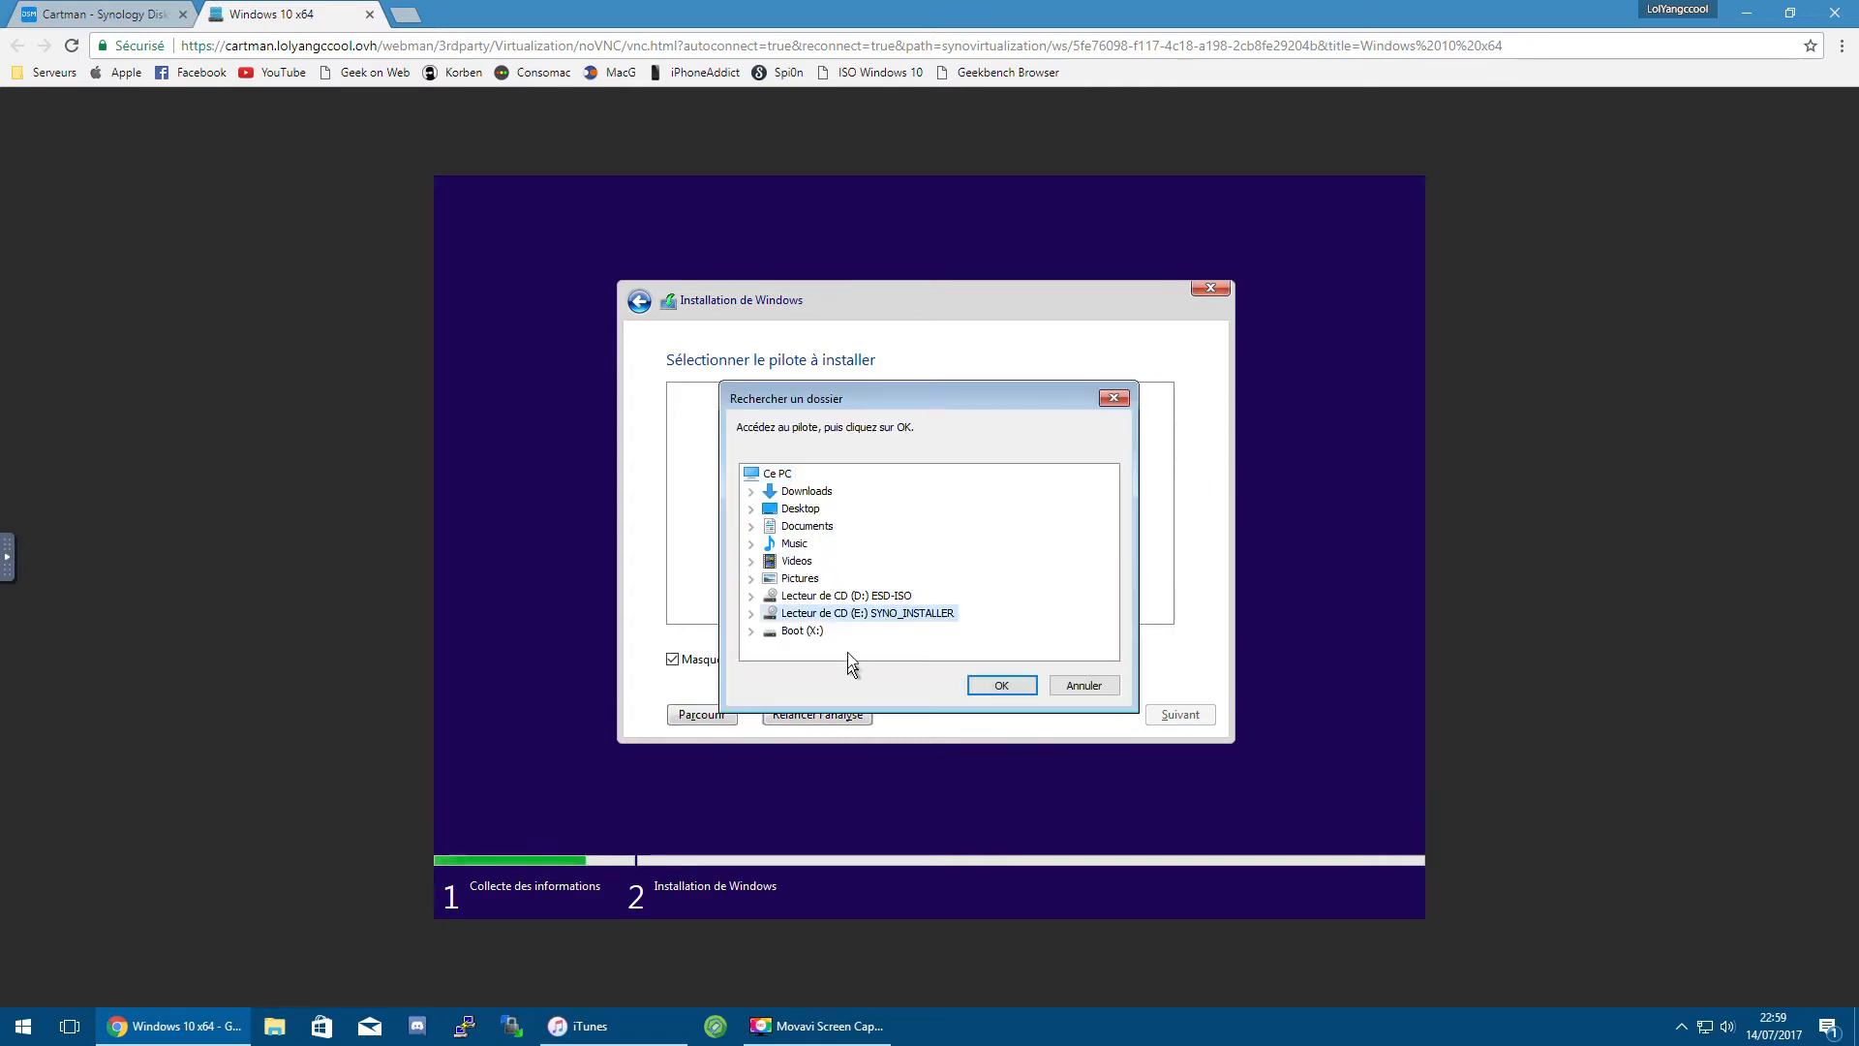
left_click(753, 614)
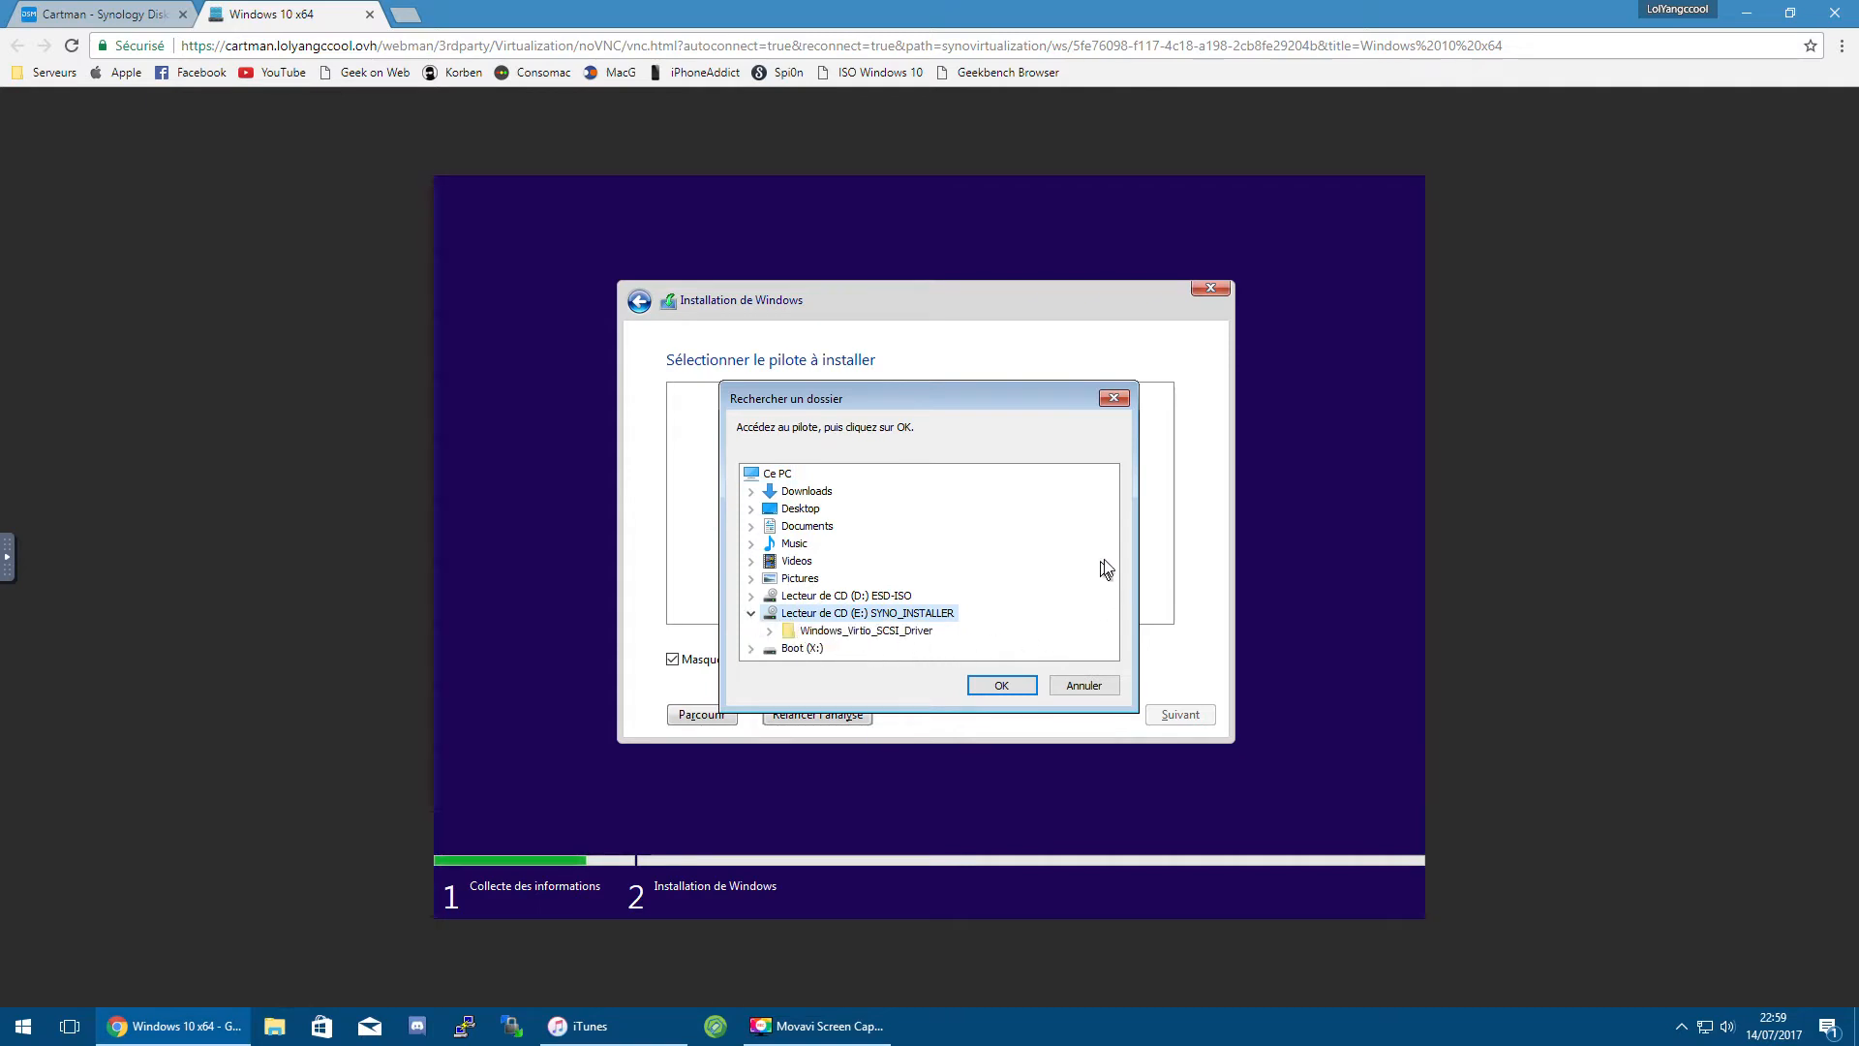
double_click(856, 631)
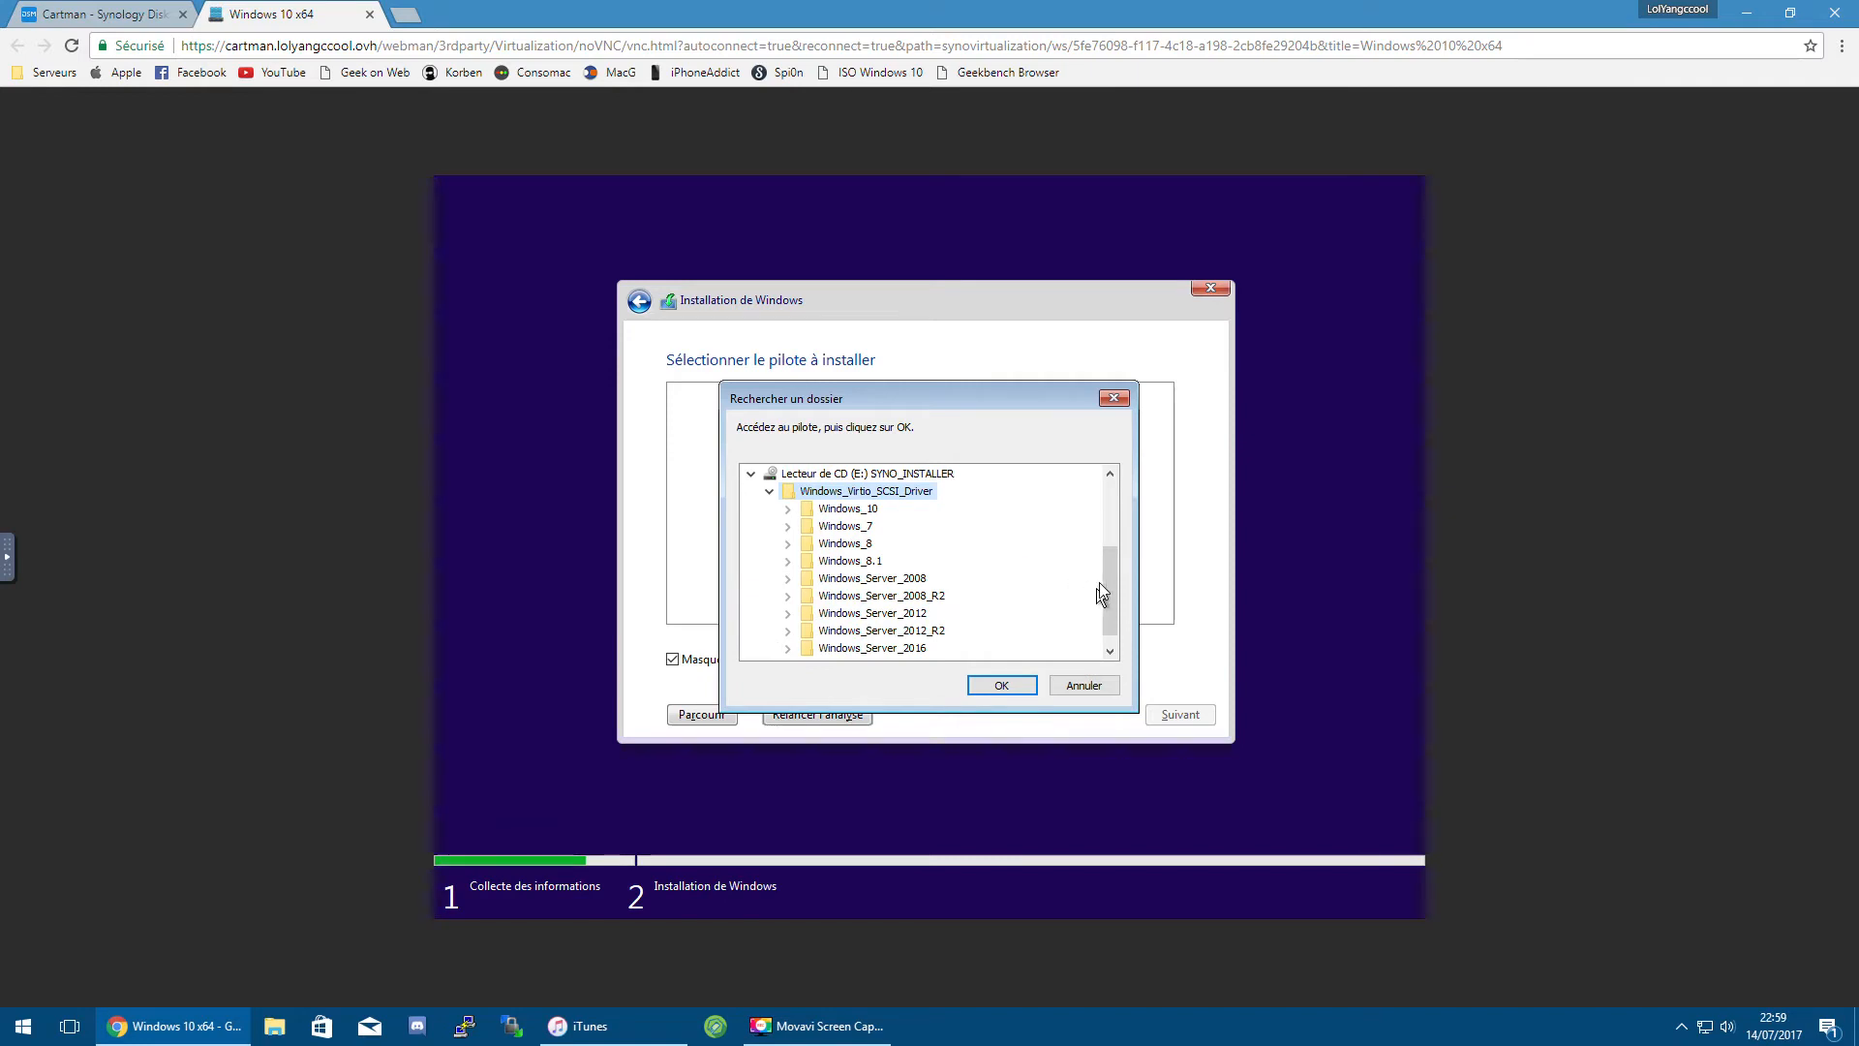
left_click_drag(1106, 560, 1107, 583)
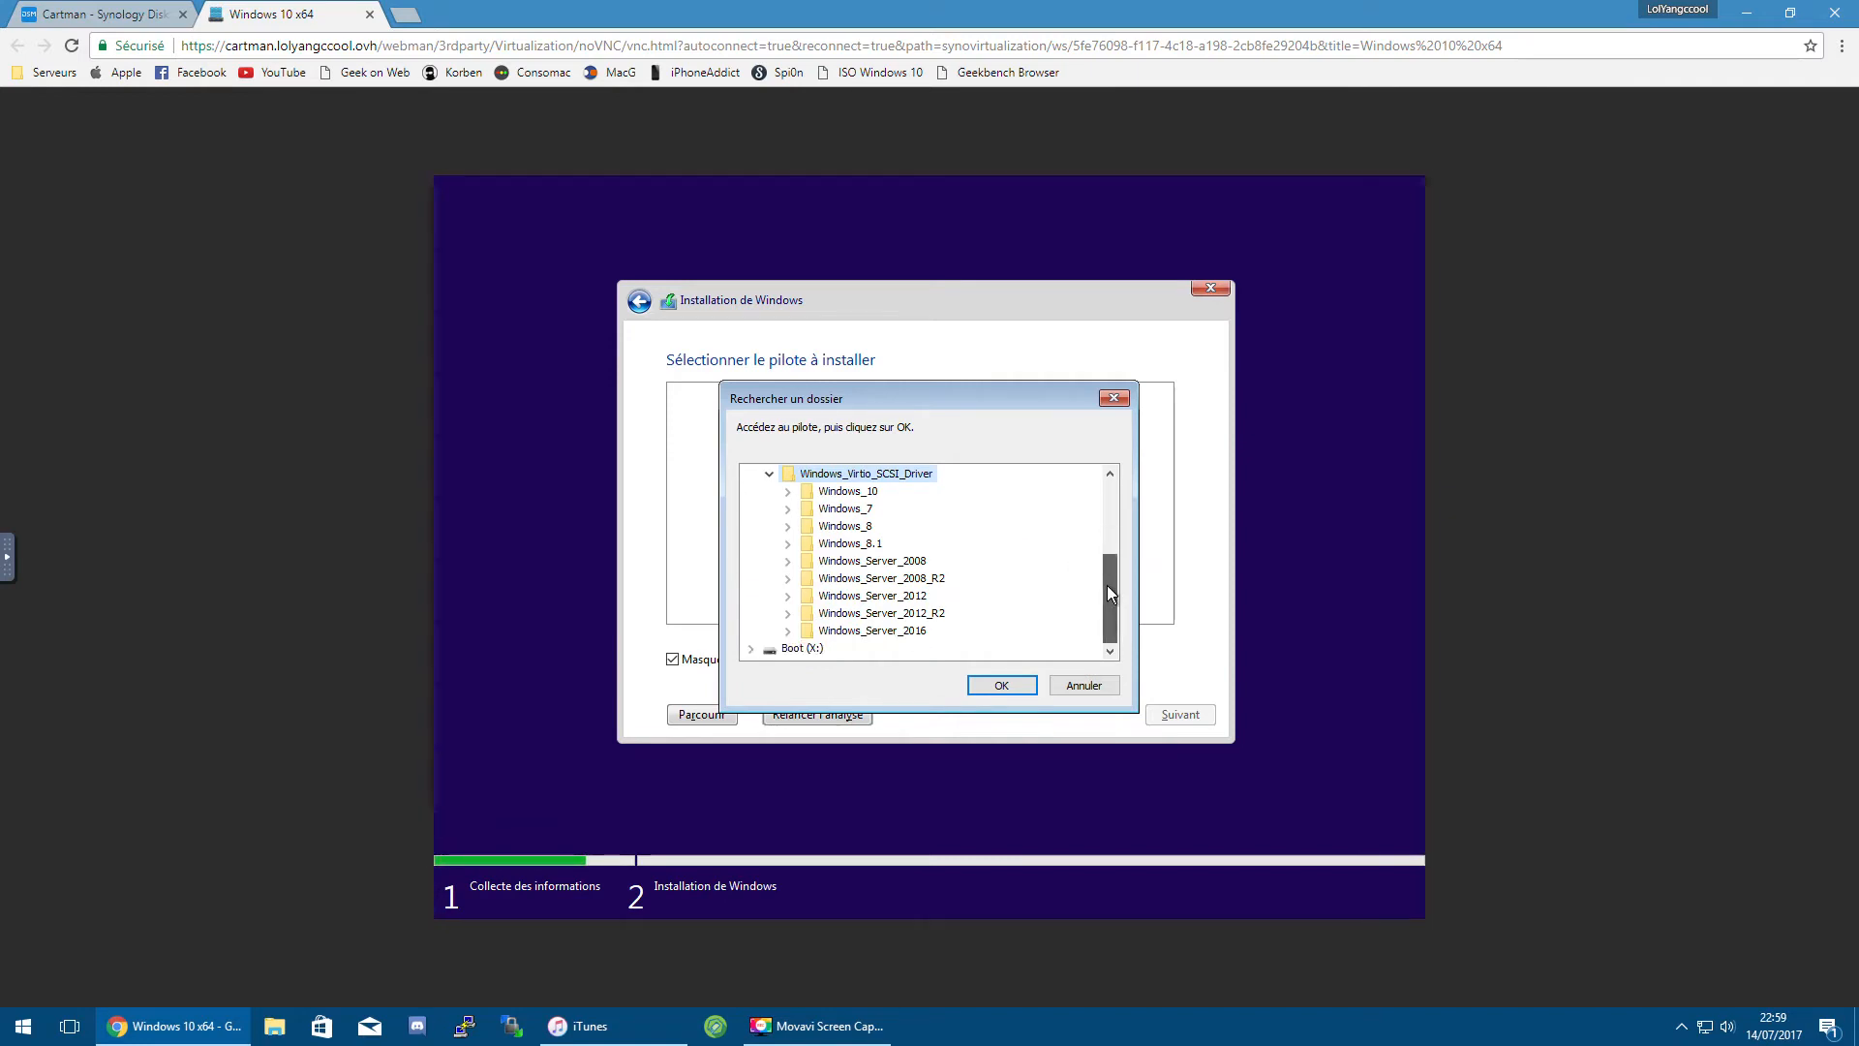
left_click_drag(1108, 564, 1107, 571)
left_click(787, 491)
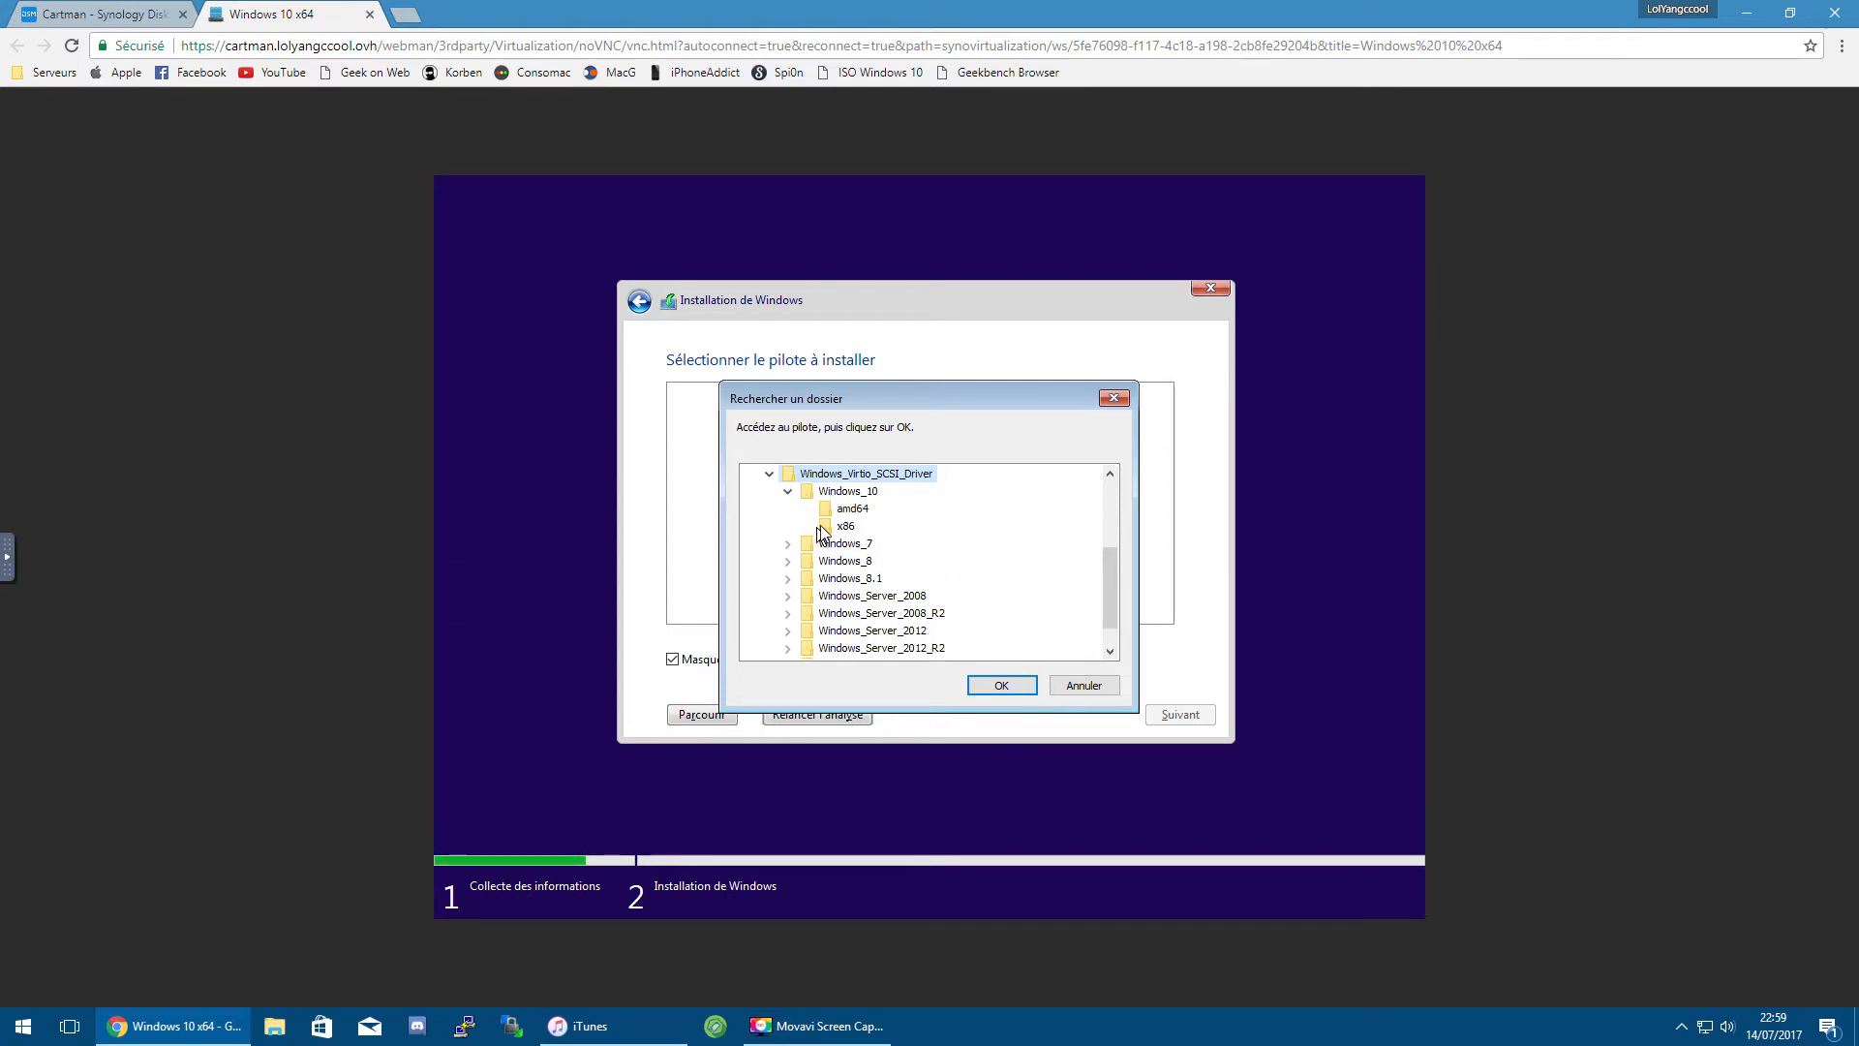
Step: Choose the amd64 driver folder and install the Red Hat VirtIO SCSI pass-through controller driver
left_click(850, 509)
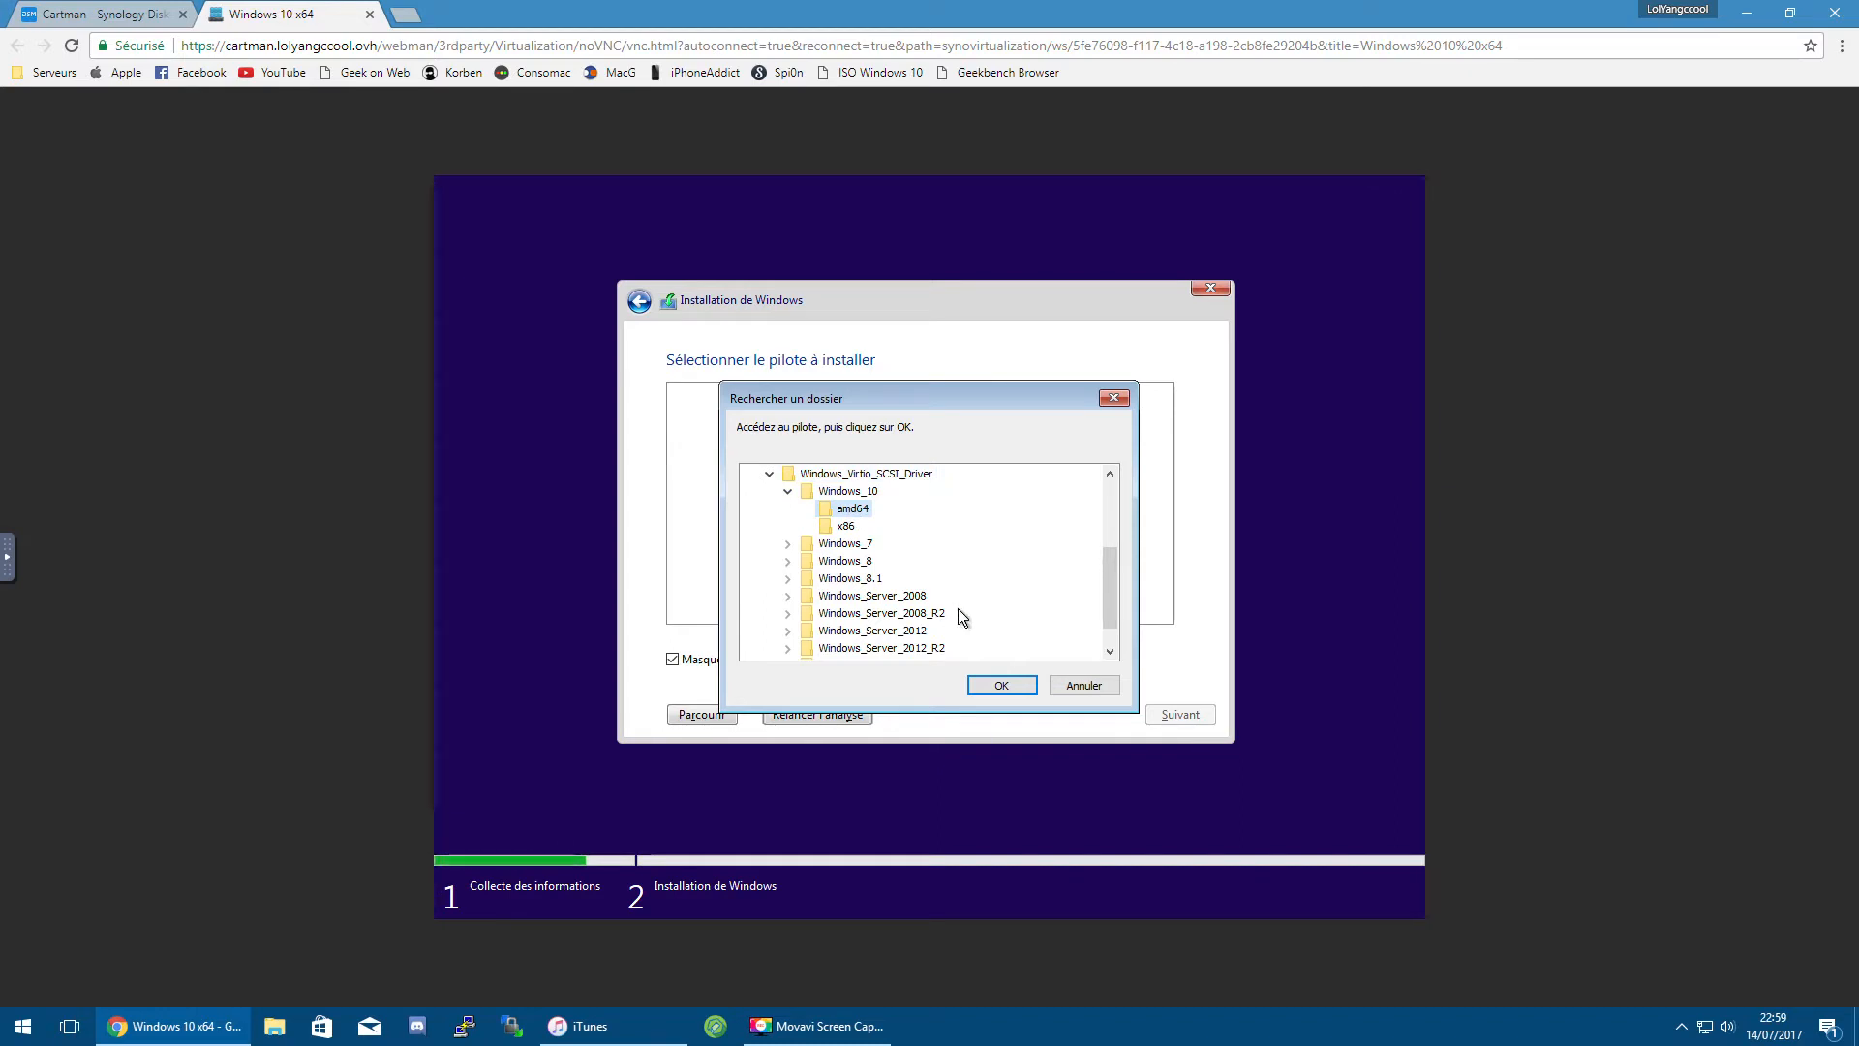
left_click(842, 527)
left_click(861, 511)
left_click(984, 685)
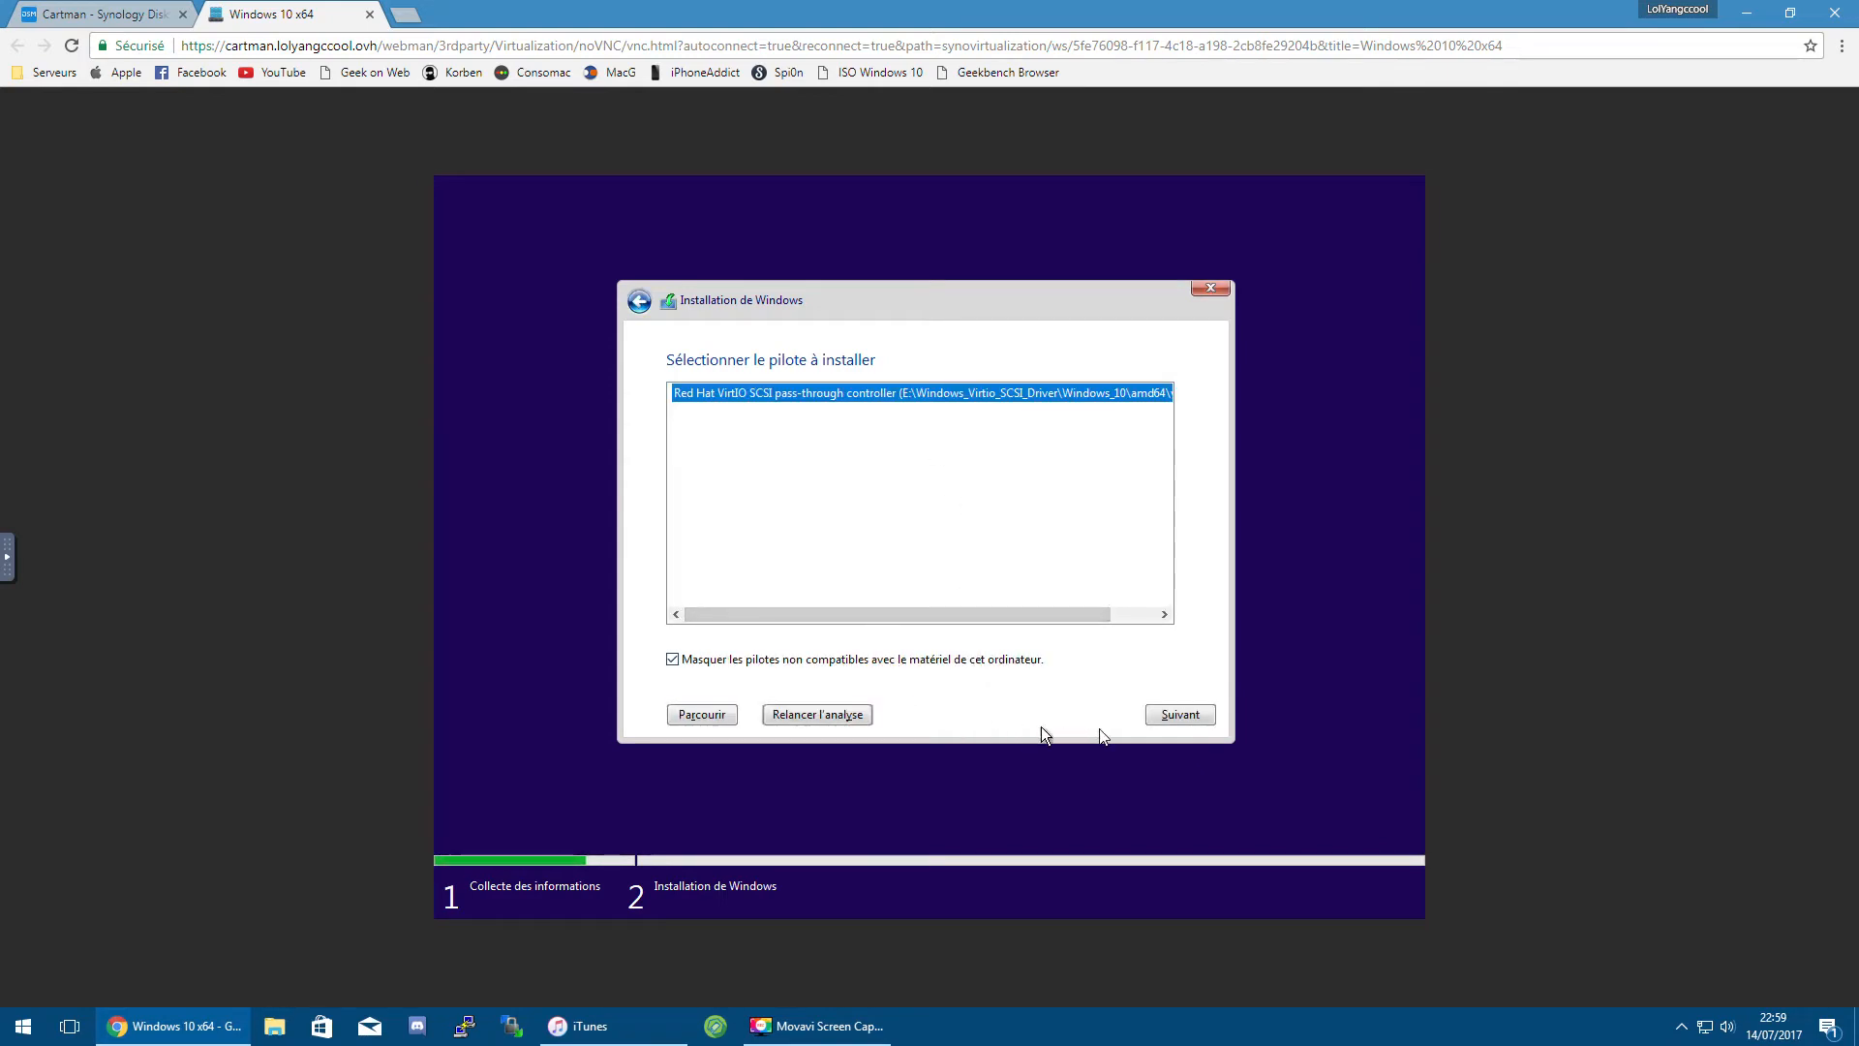
left_click(1179, 717)
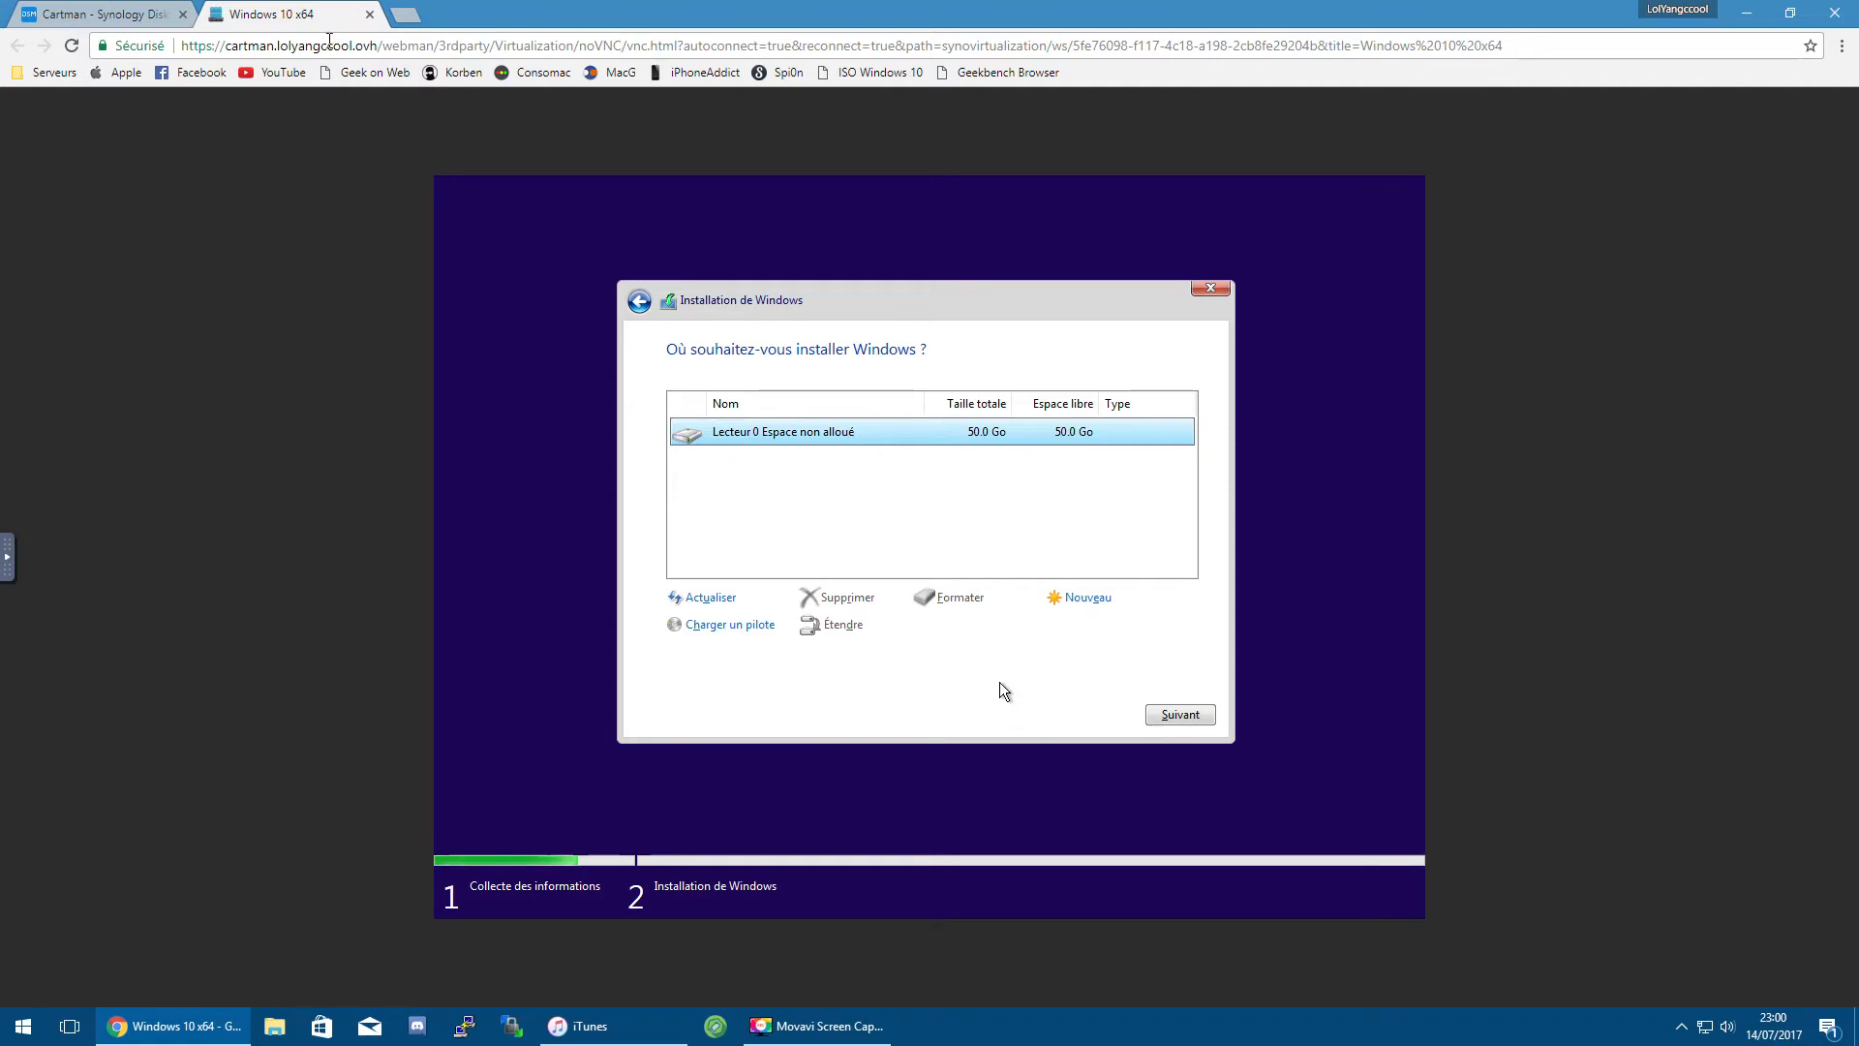
Step: Reload the console page and start installing Windows on the unallocated space of Drive 0
left_click(329, 45)
key("Return")
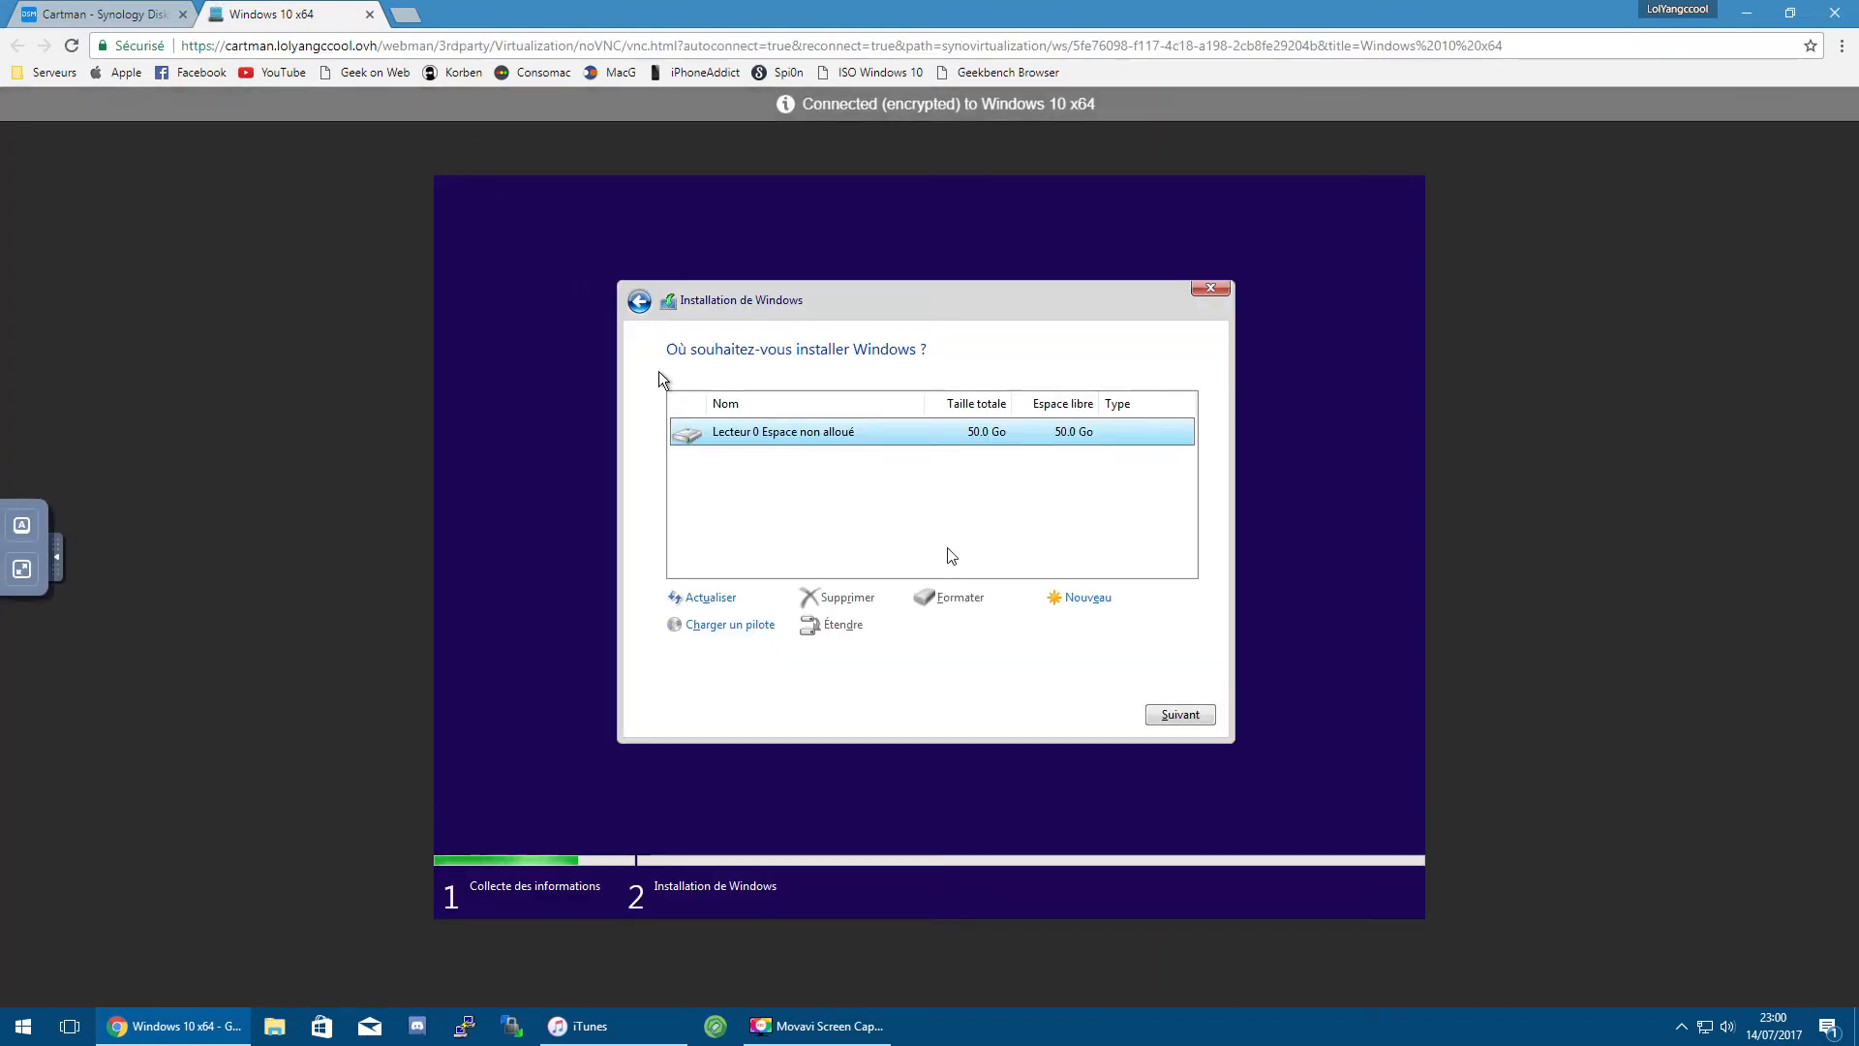
left_click(1180, 715)
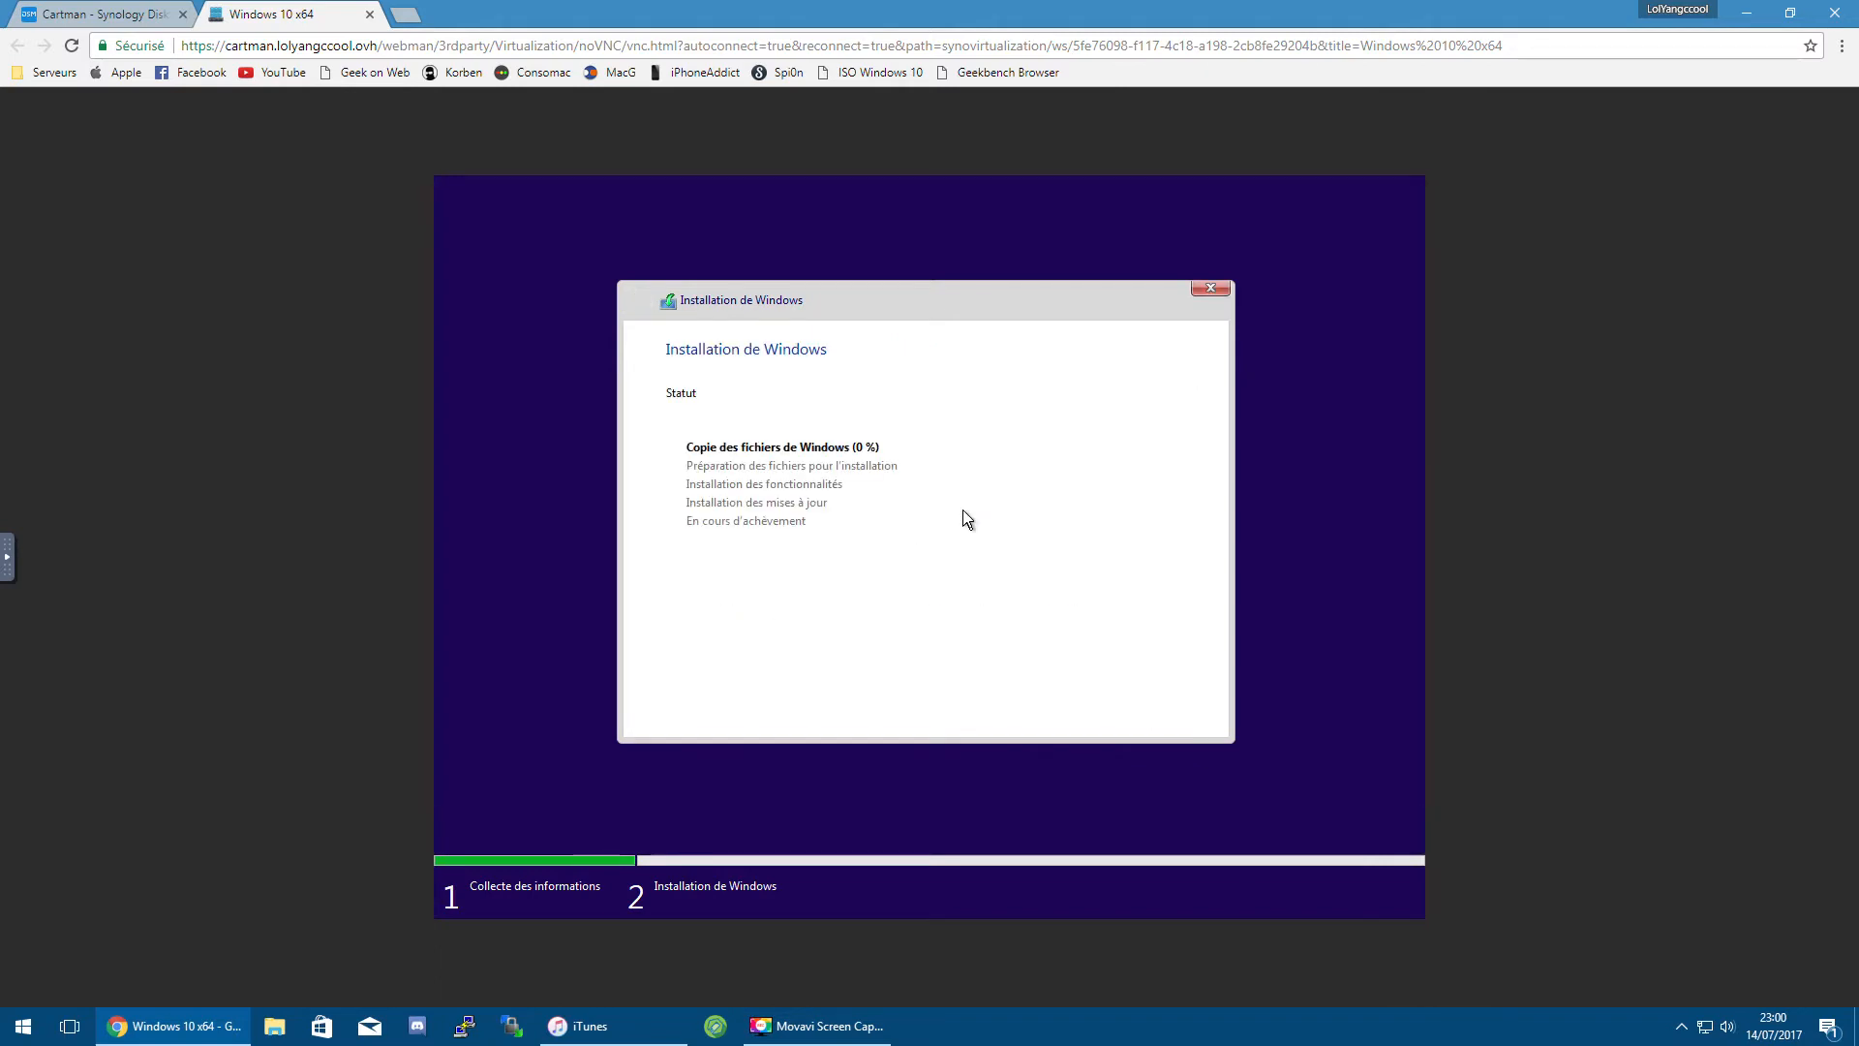
Step: Close the console and reconnect to the Windows 10 x64 virtual machine twice while Windows installs
left_click(369, 15)
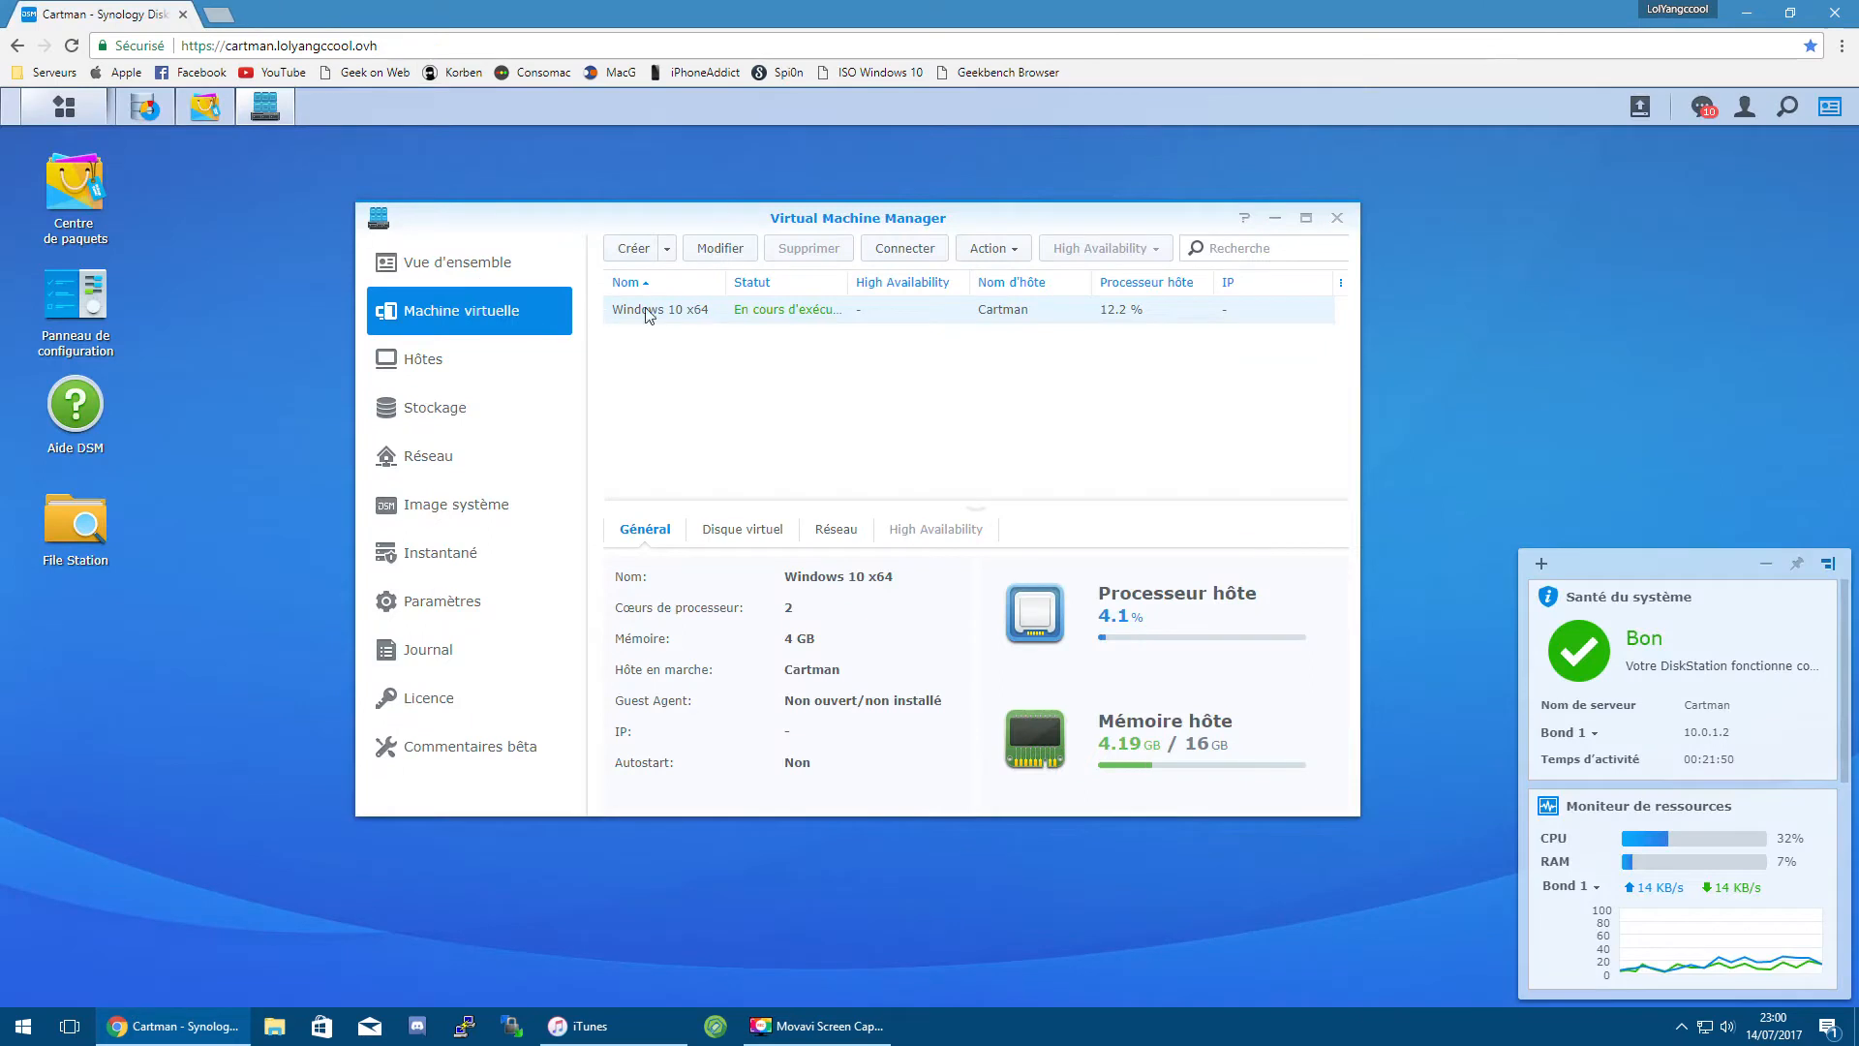
left_click(892, 251)
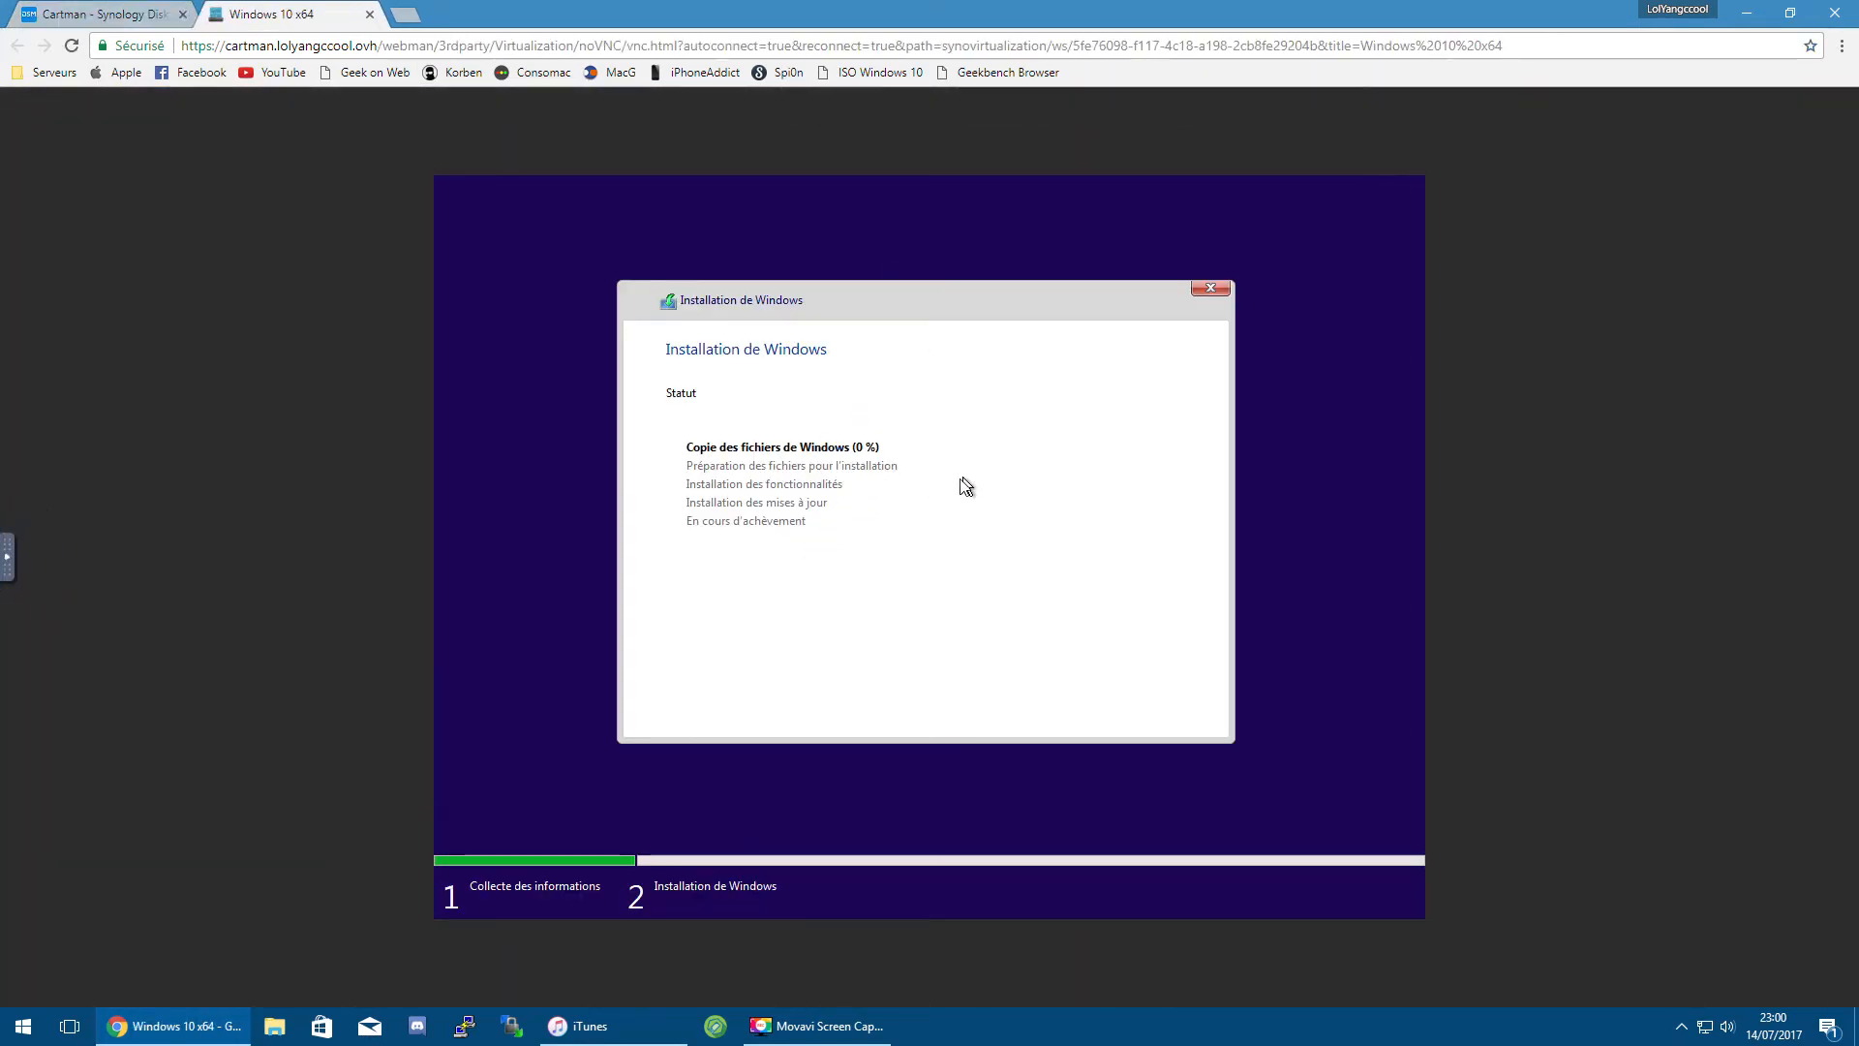
left_click(369, 15)
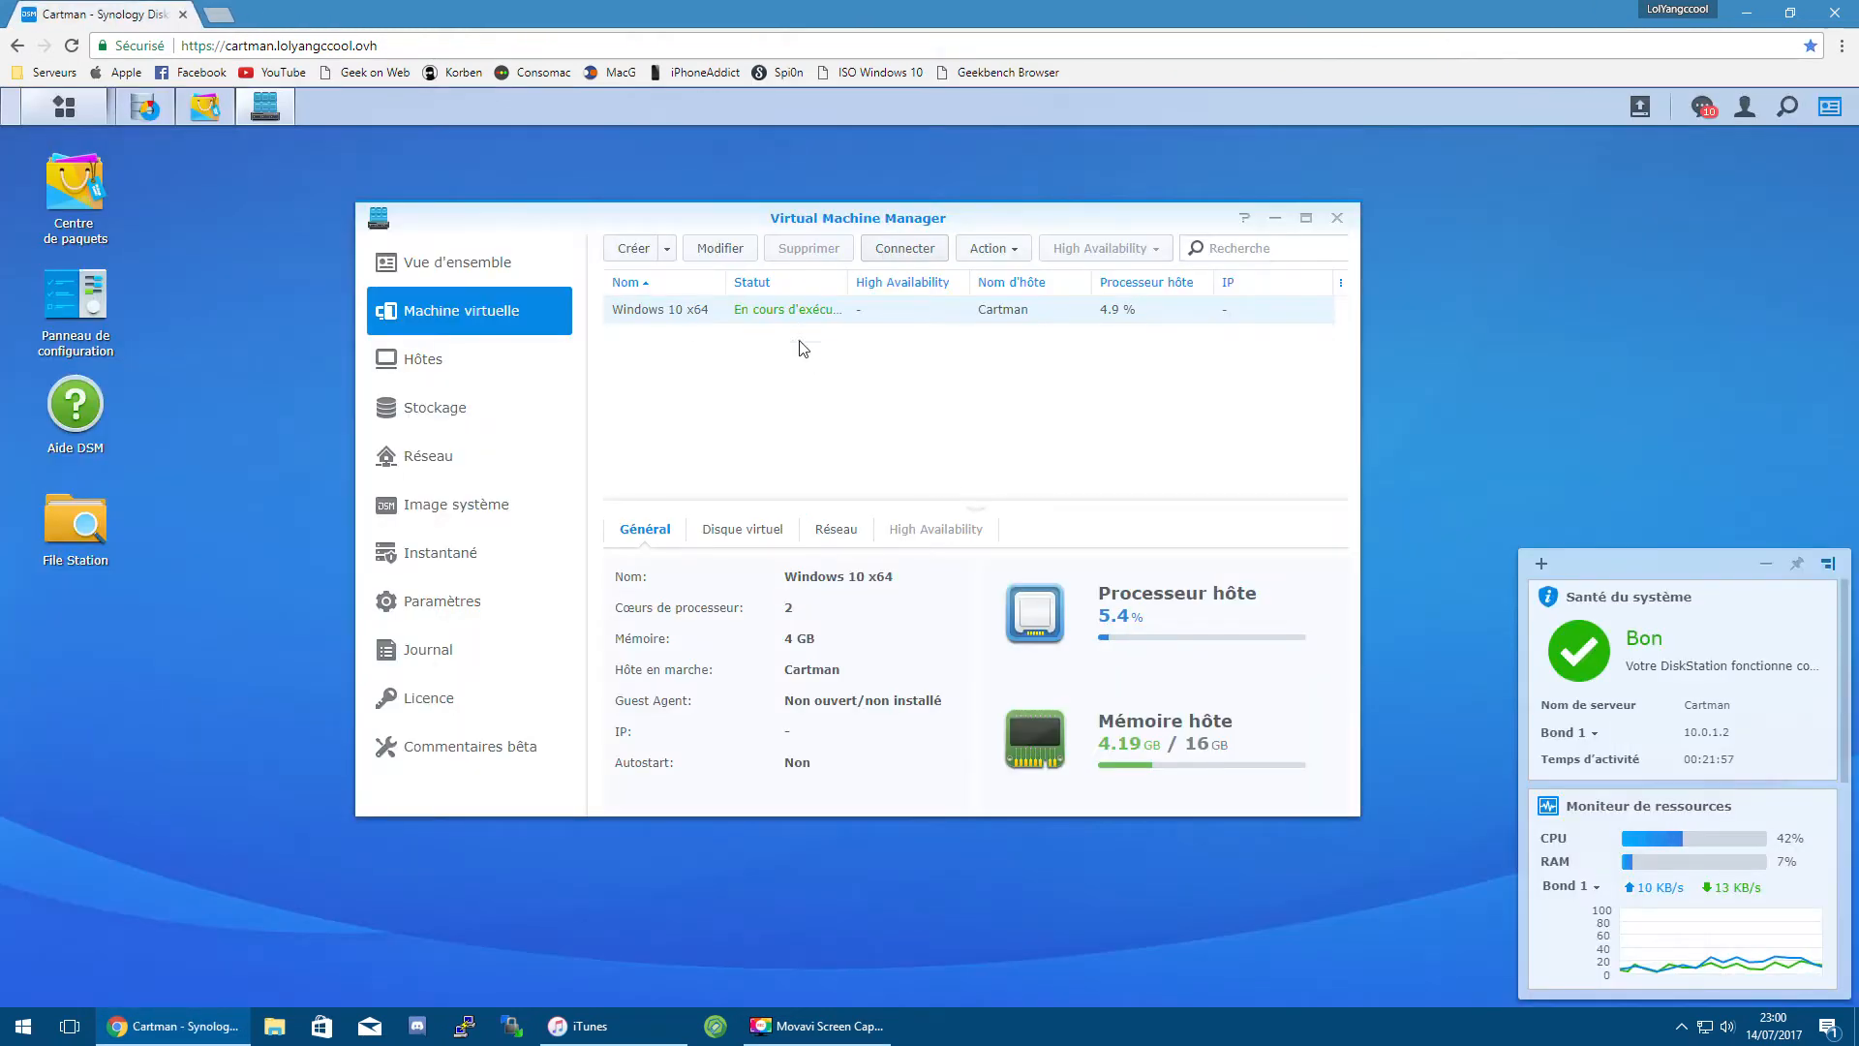
left_click(923, 252)
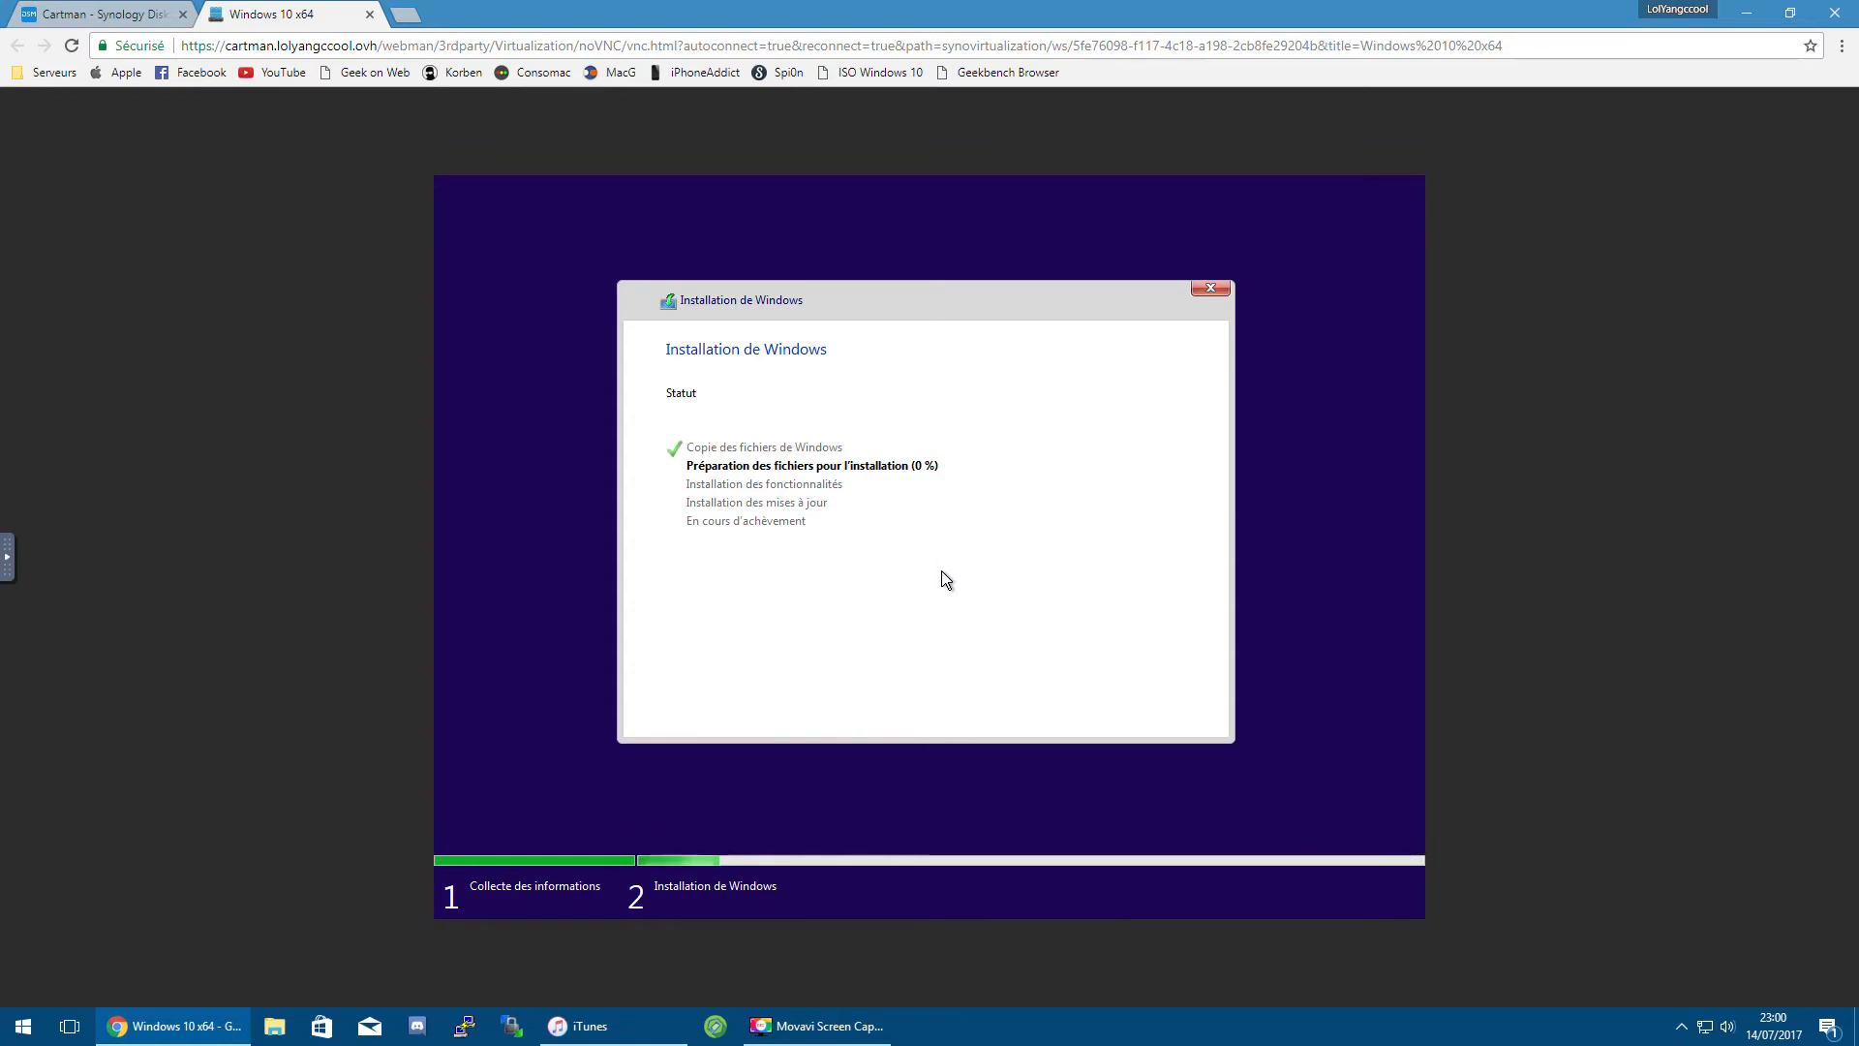
left_click(818, 1025)
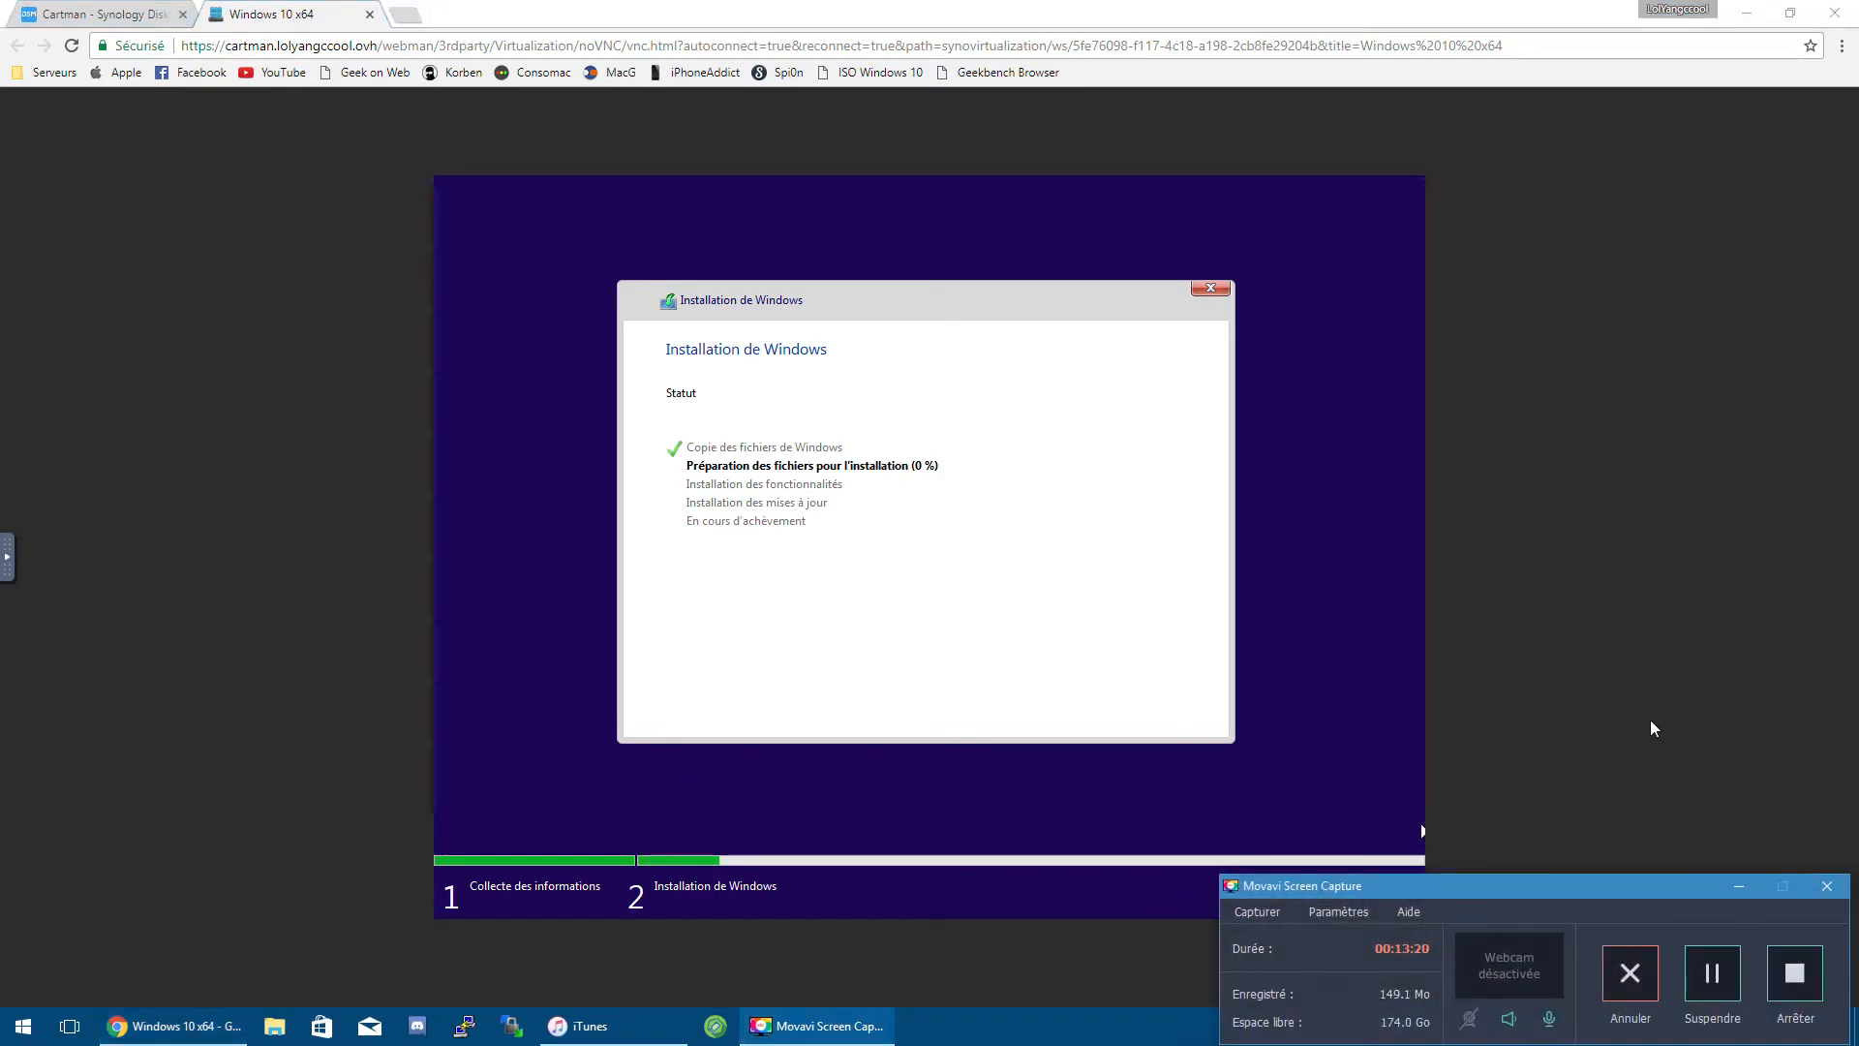
left_click(1713, 973)
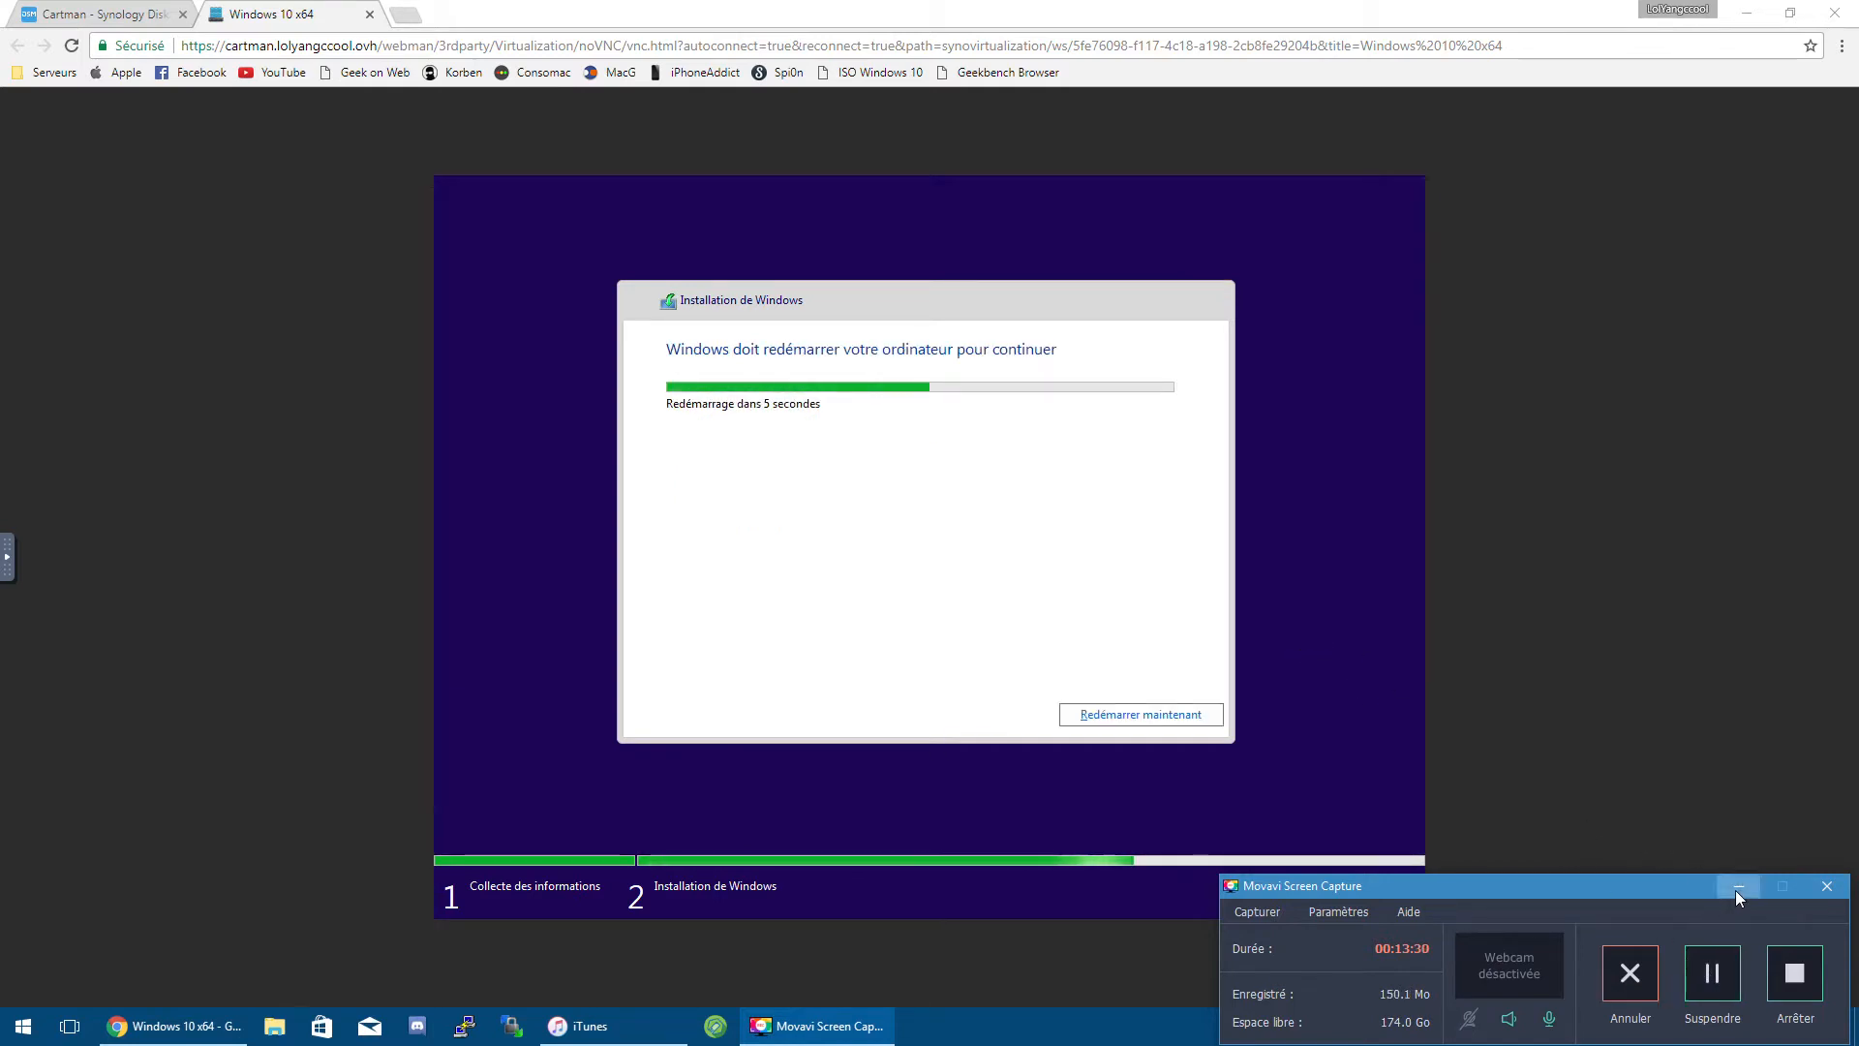
left_click(1738, 886)
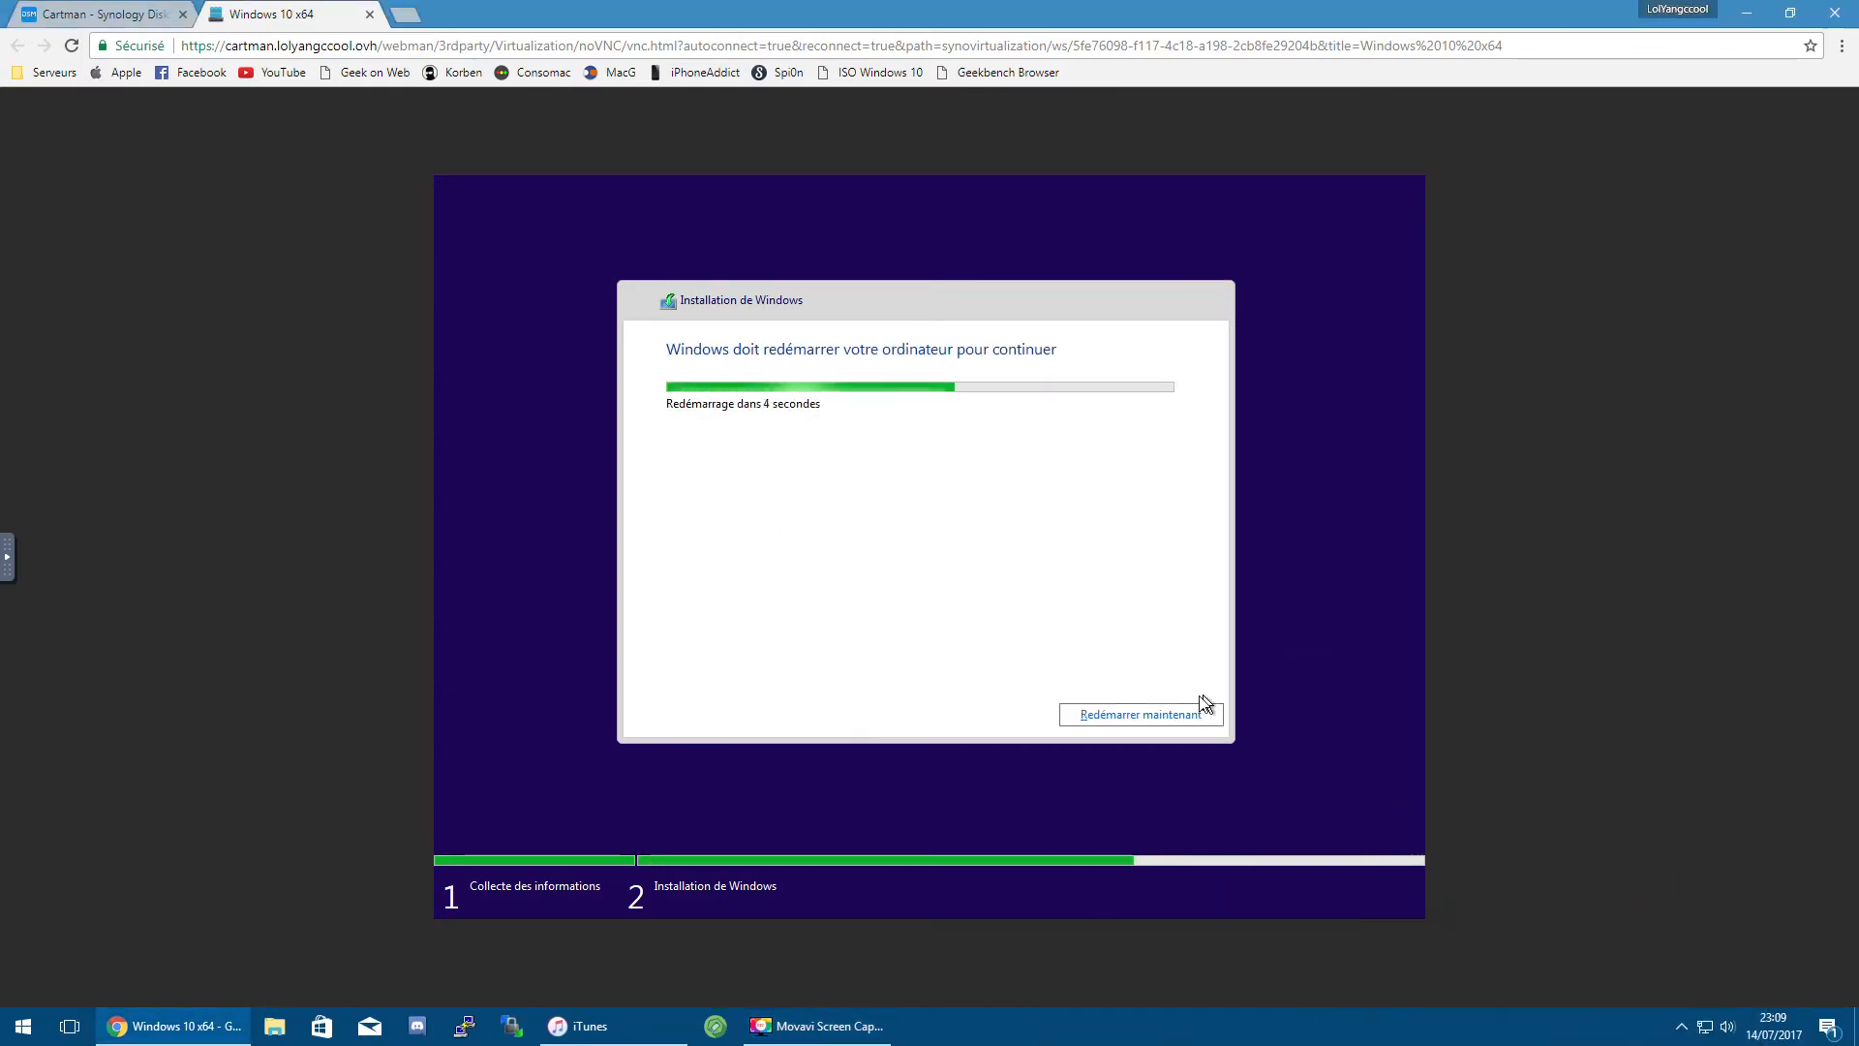
Step: Restart the virtual machine immediately to continue the Windows installation
left_click(1138, 714)
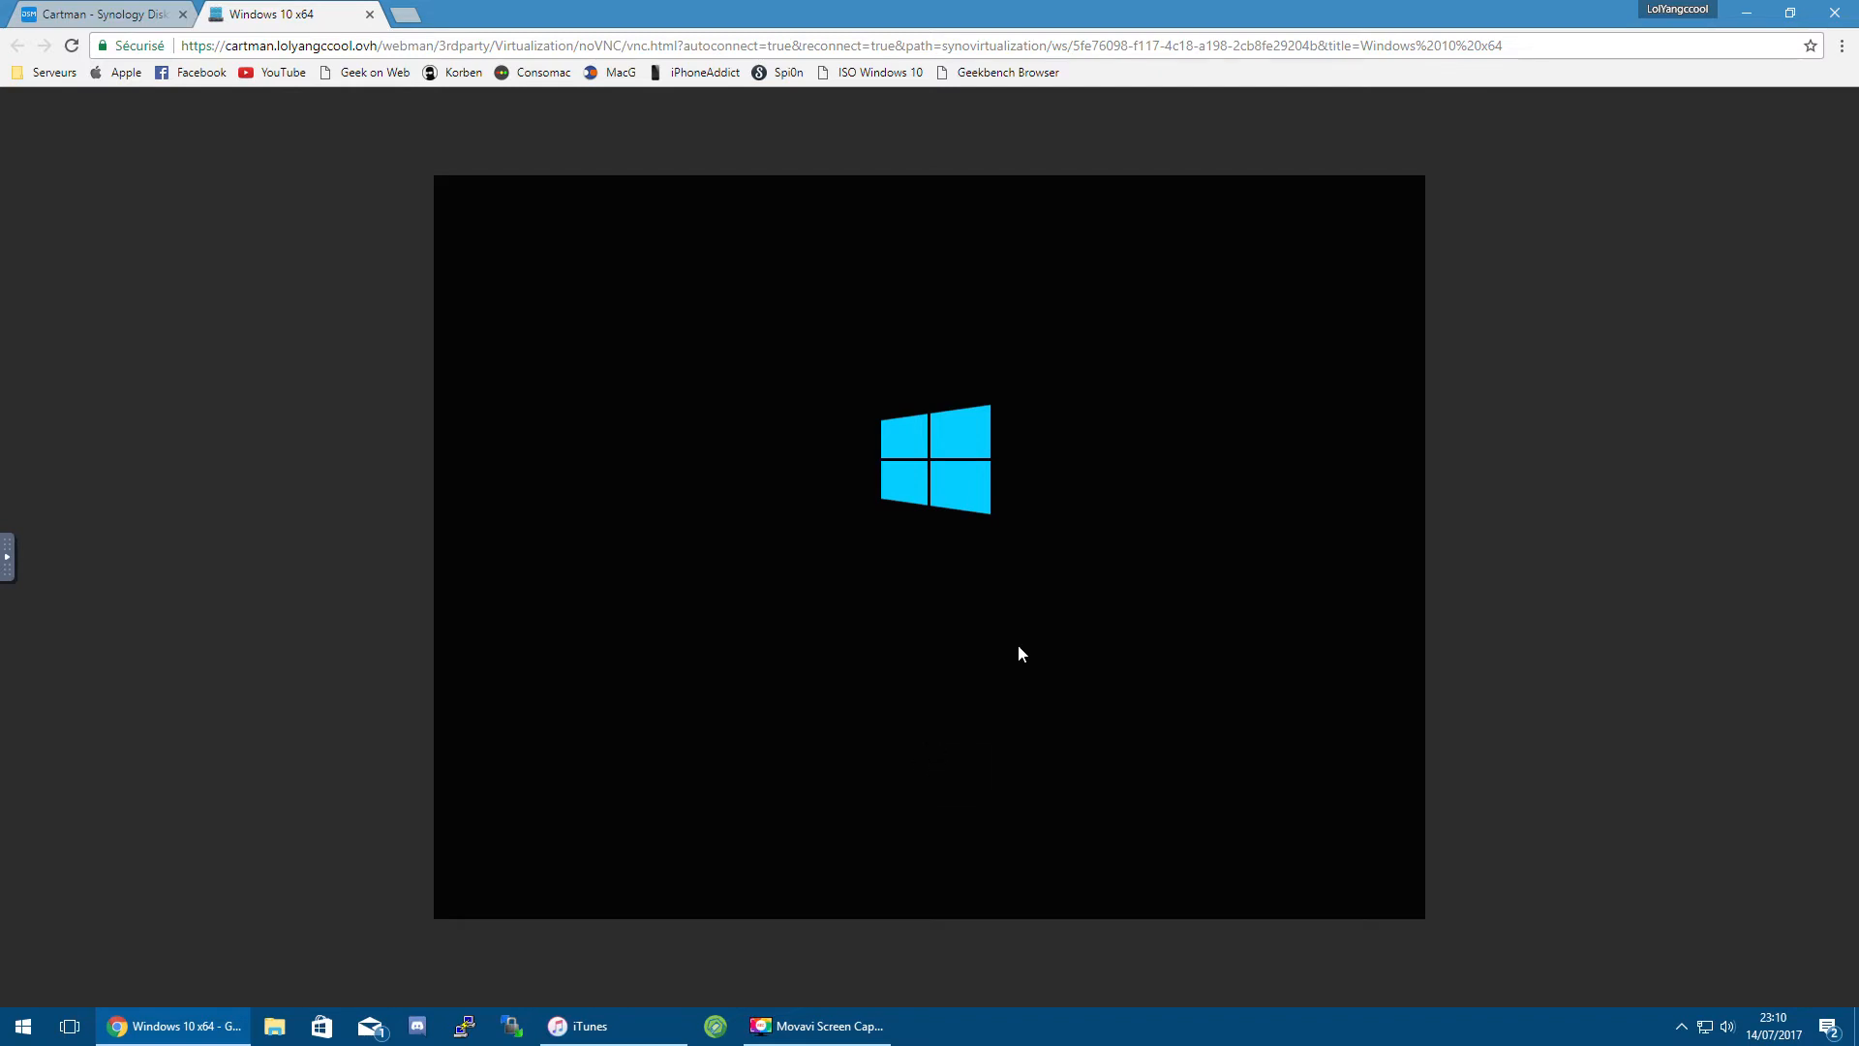
left_click(844, 1028)
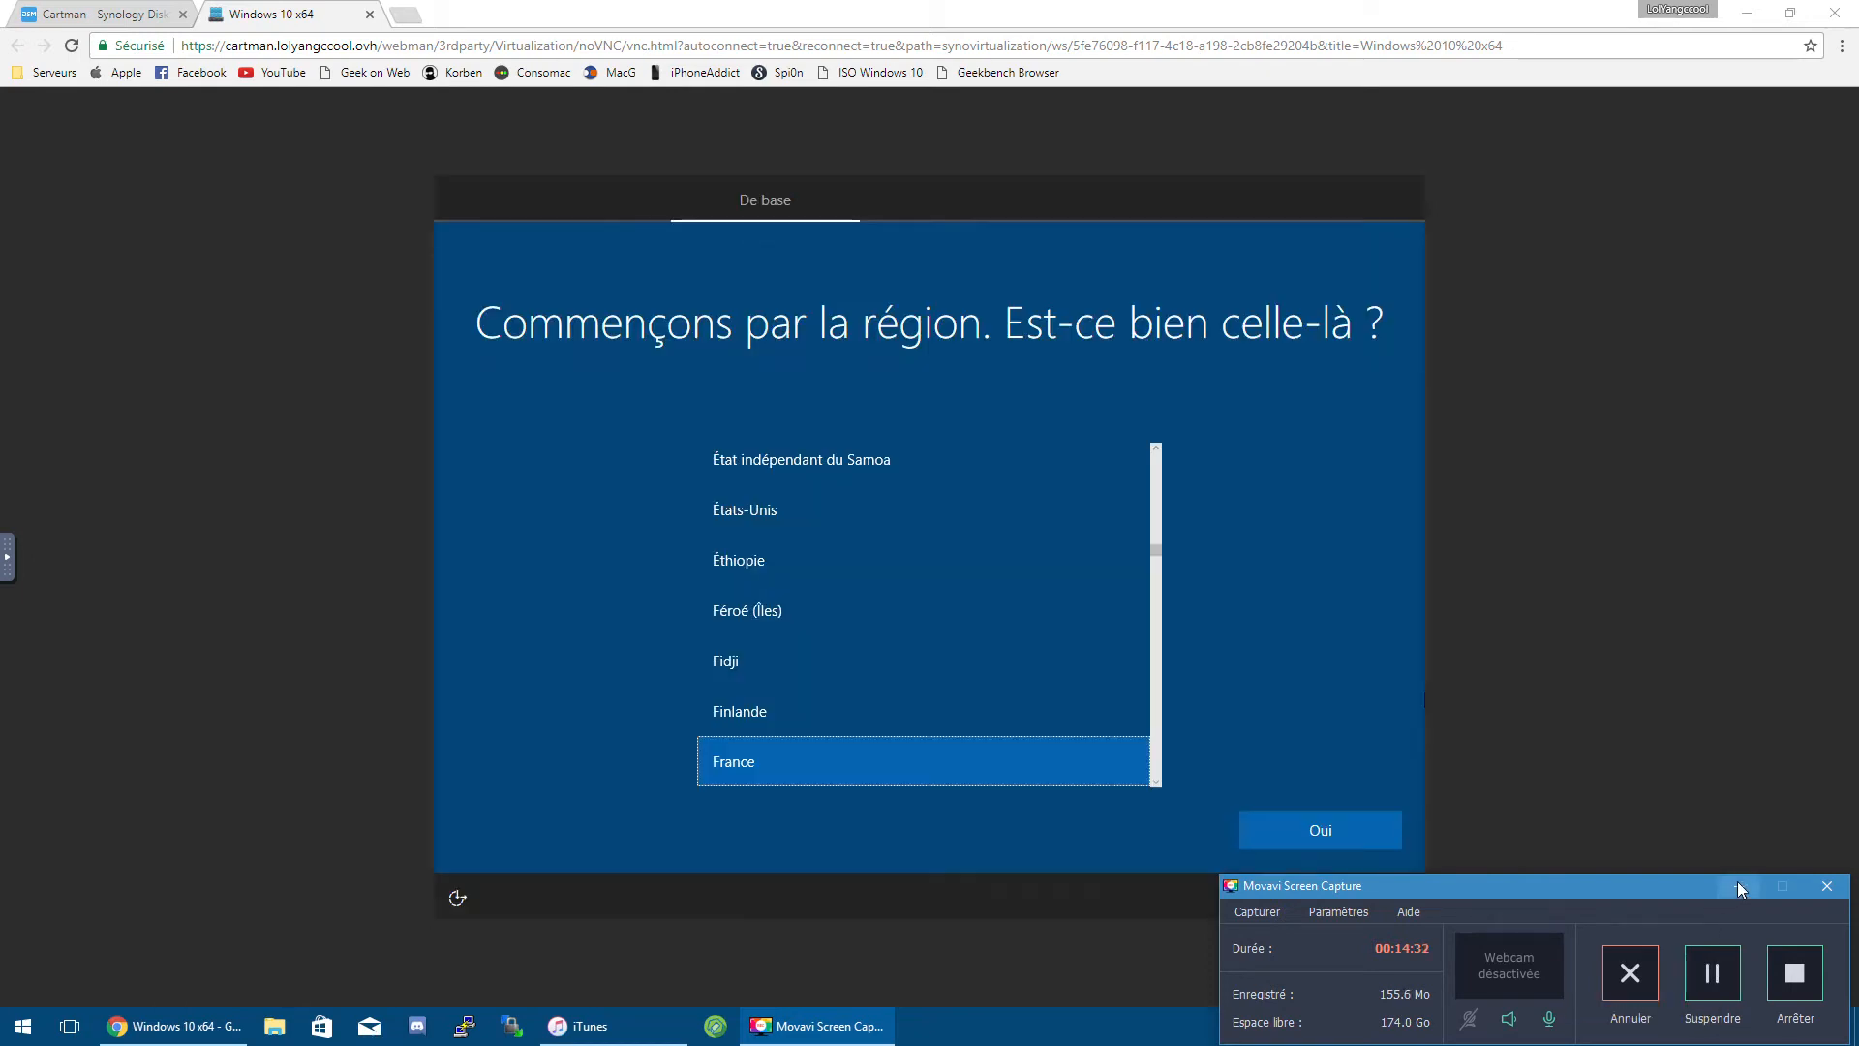
left_click(1738, 885)
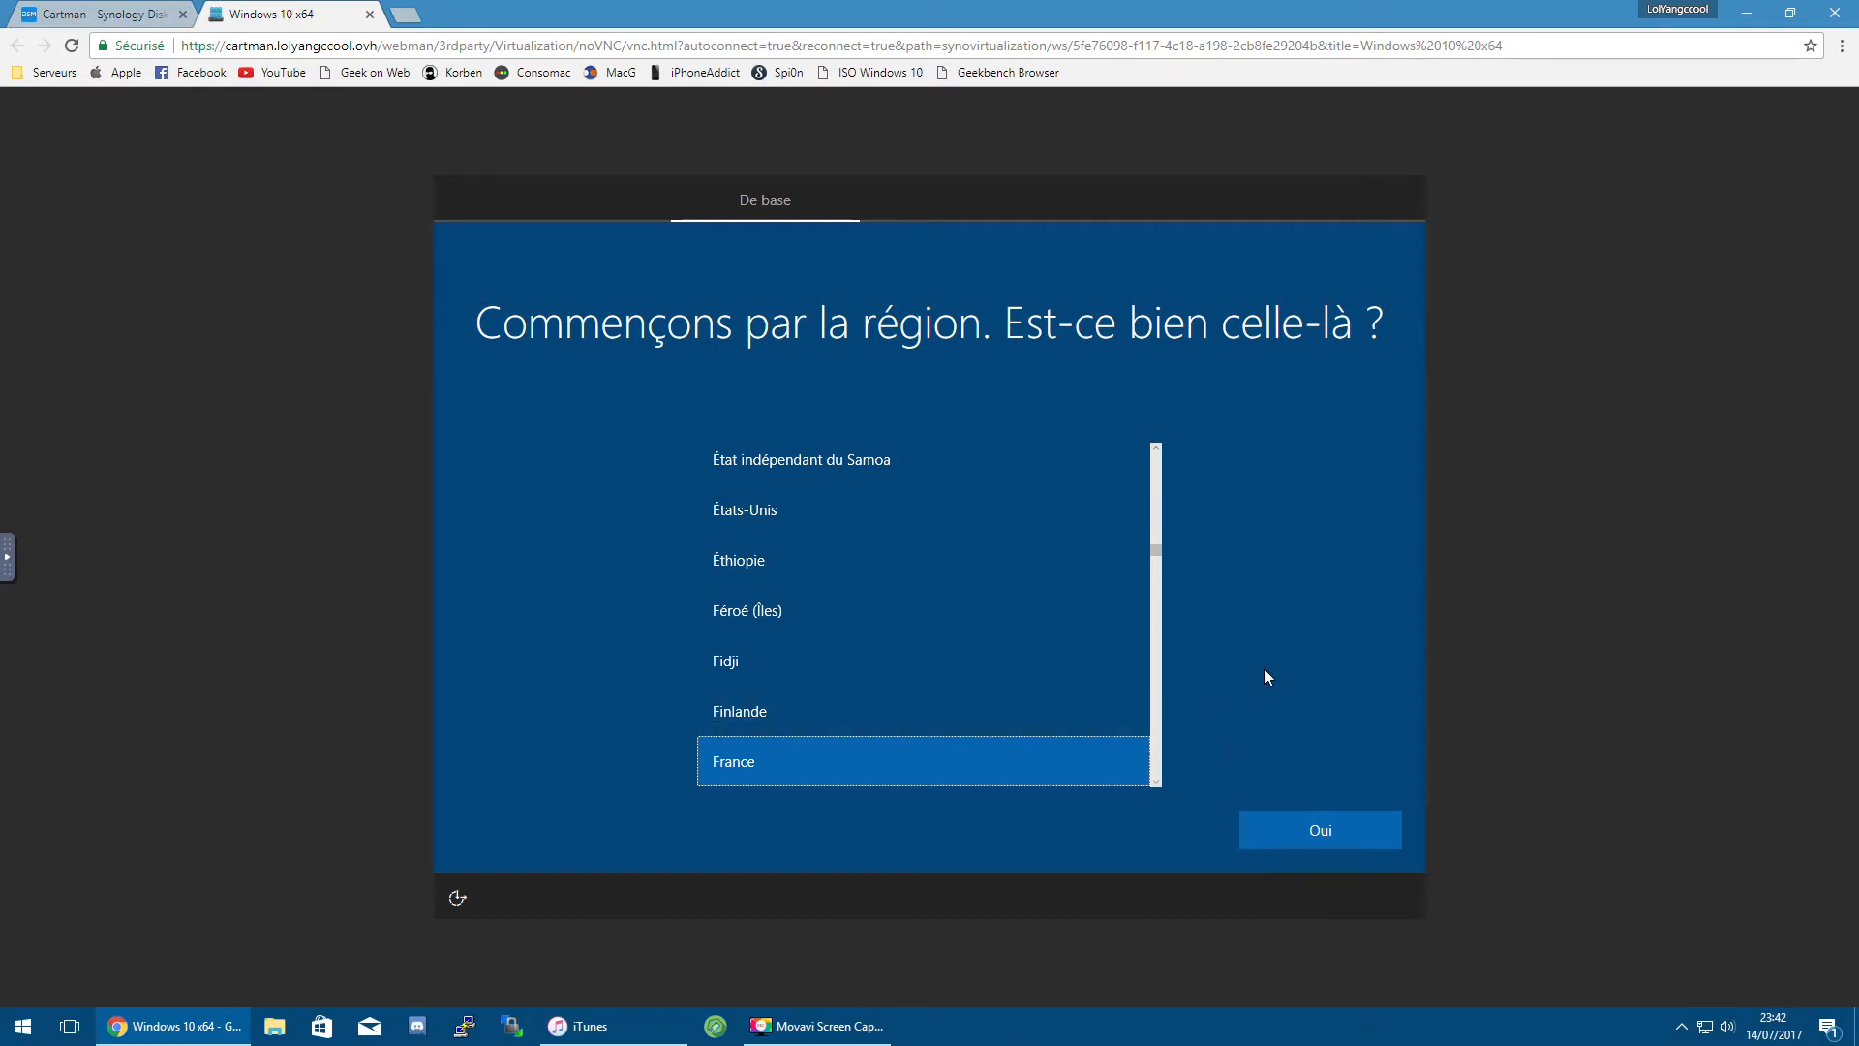
Step: Confirm France as the region and Français as the keyboard layout, without adding a second layout
left_click(1317, 828)
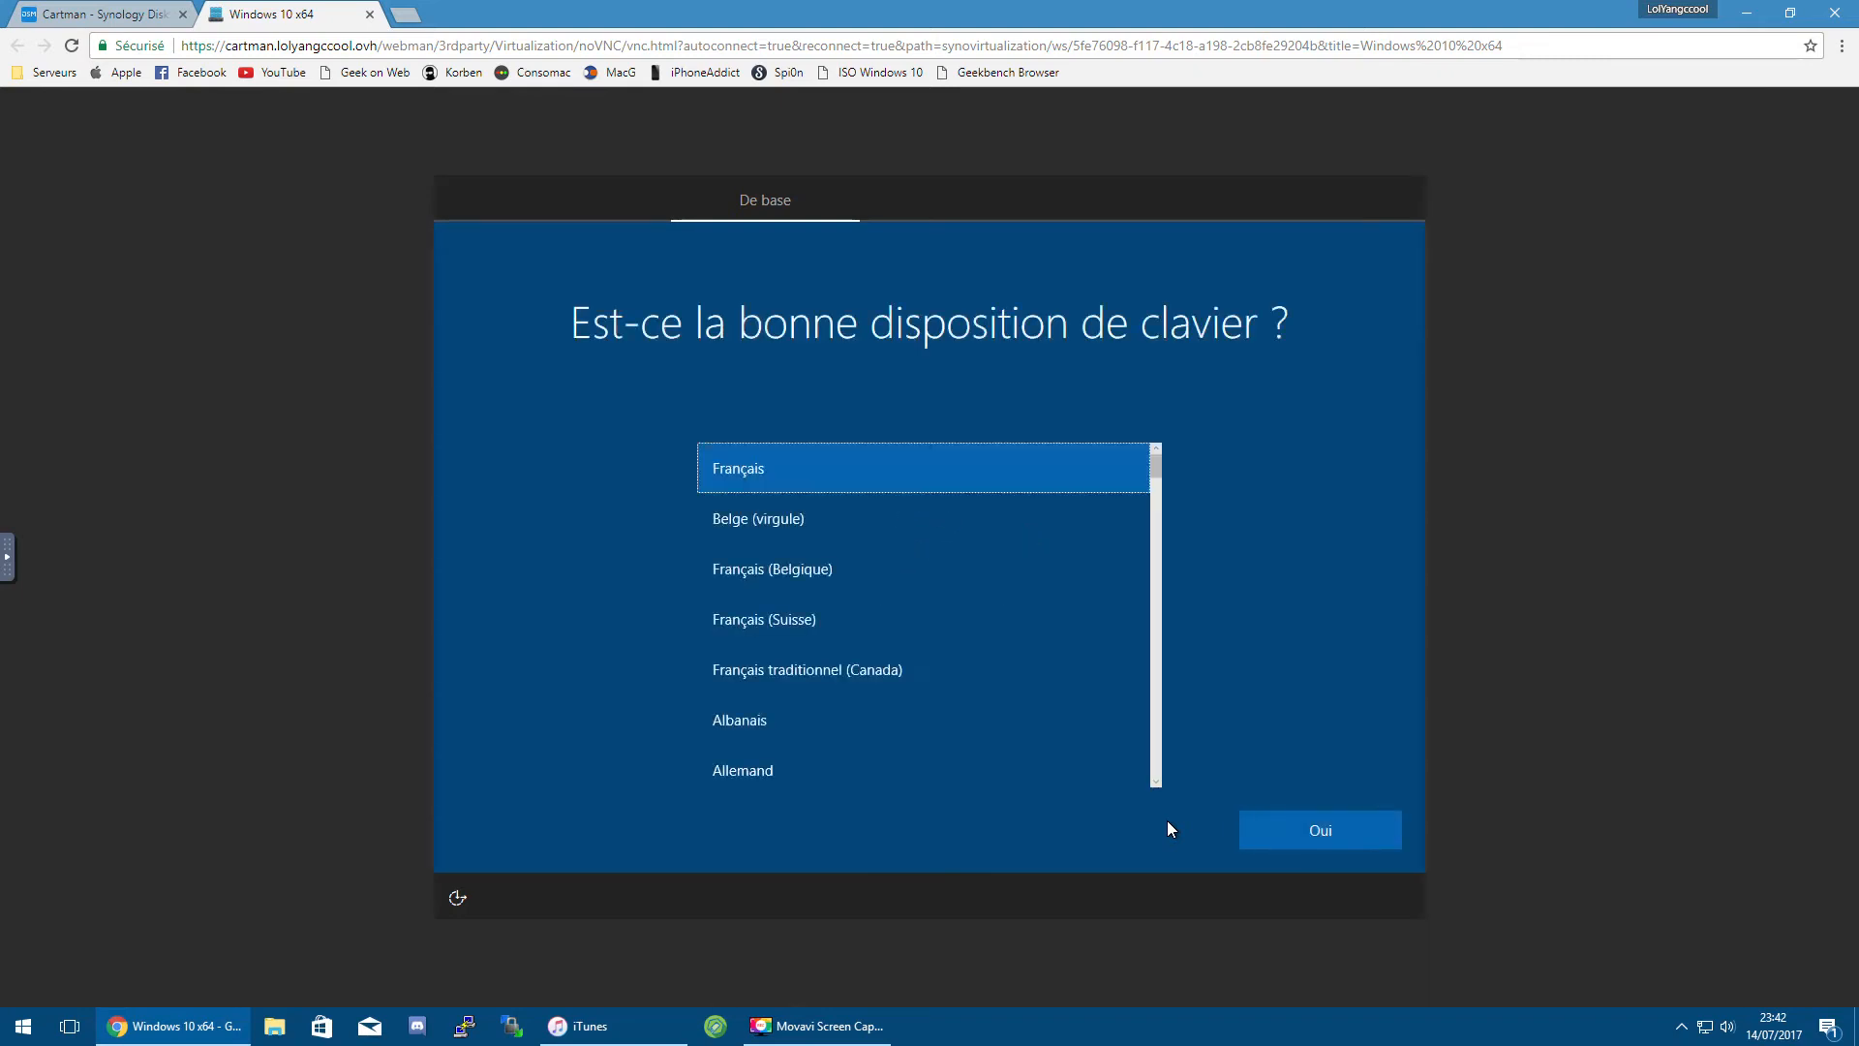
left_click(1301, 835)
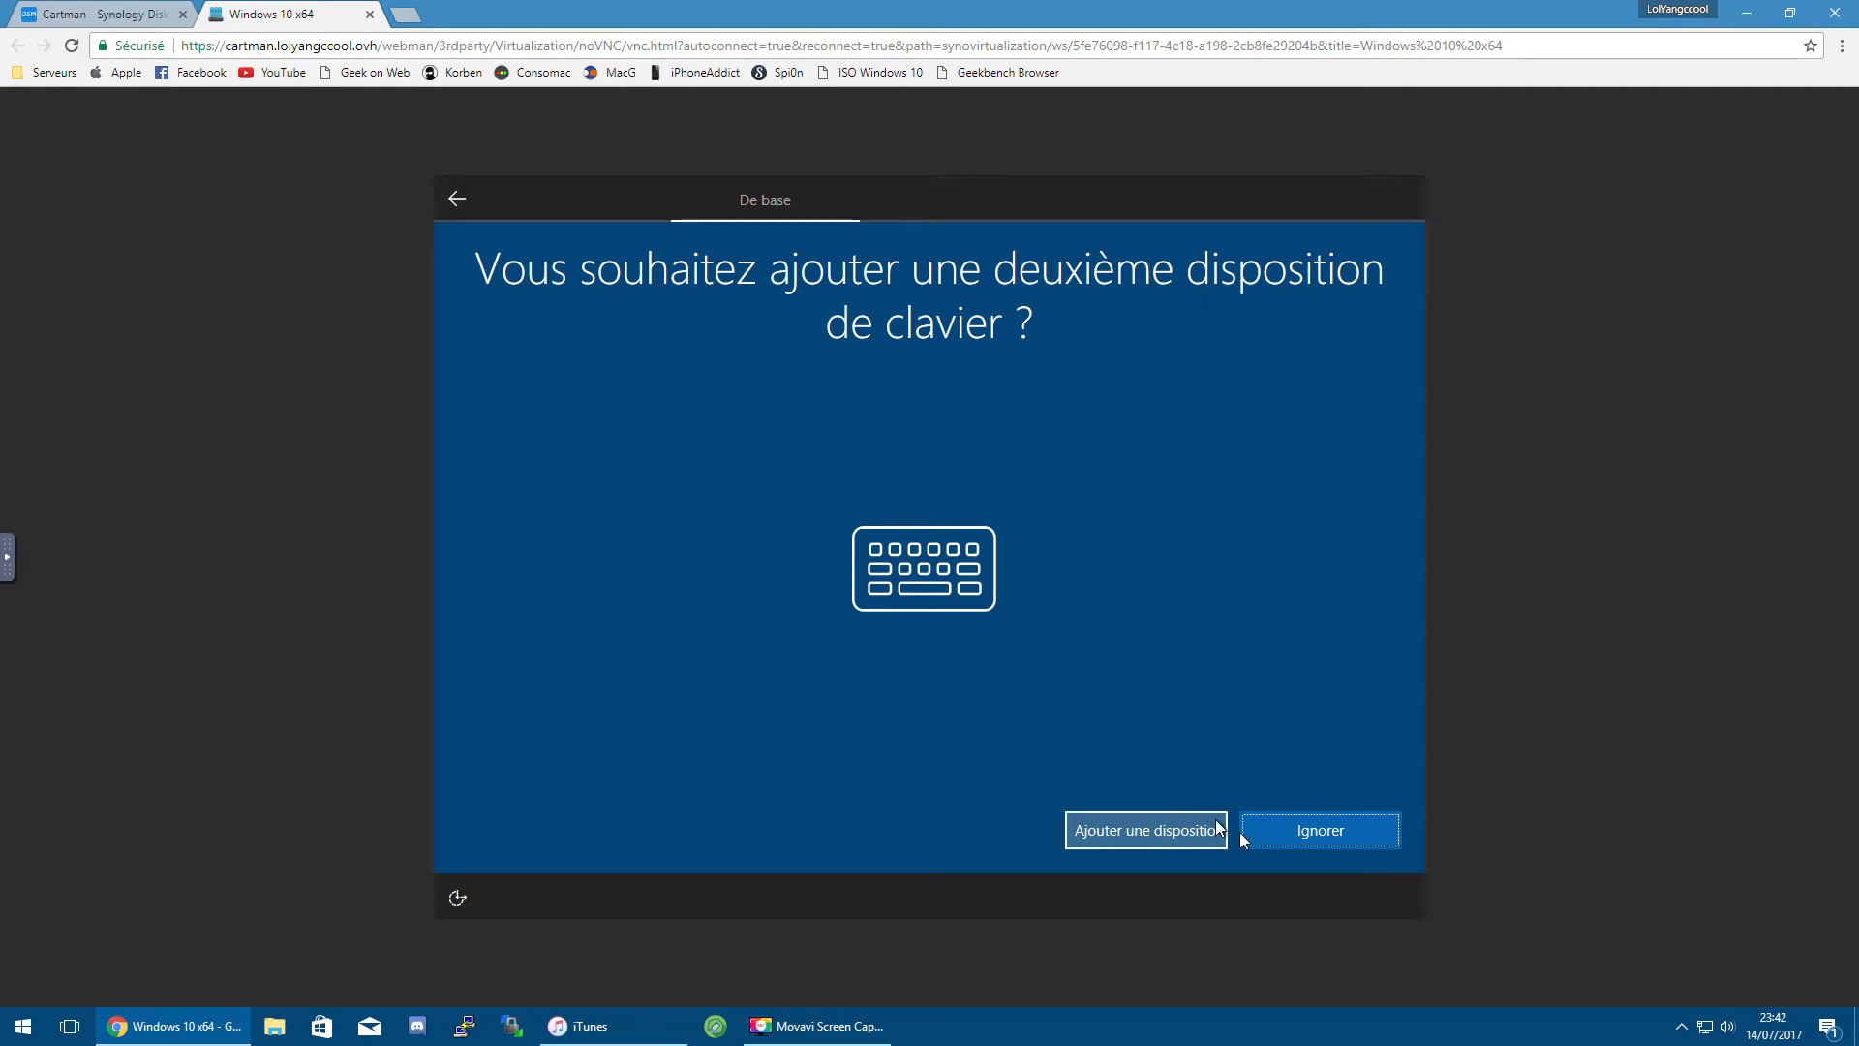
left_click(1288, 835)
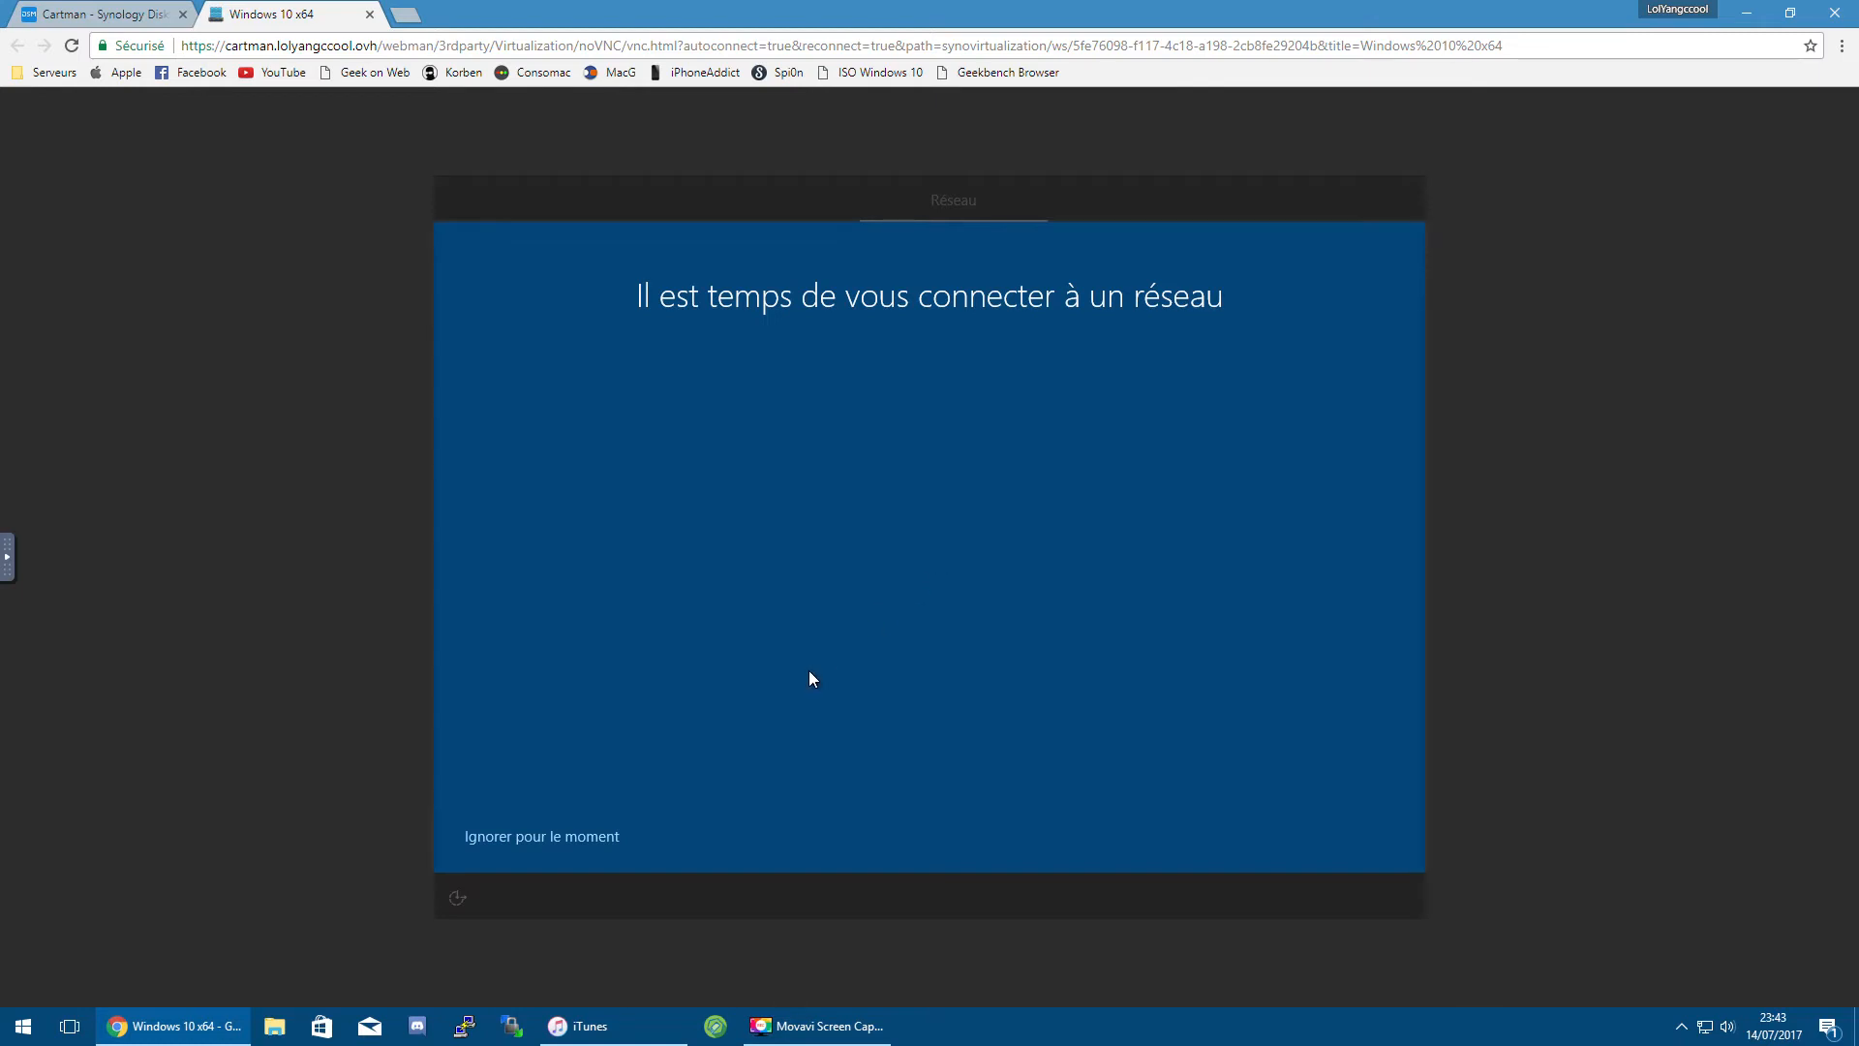
Step: Skip the network connection in the Windows setup for the moment
left_click(719, 823)
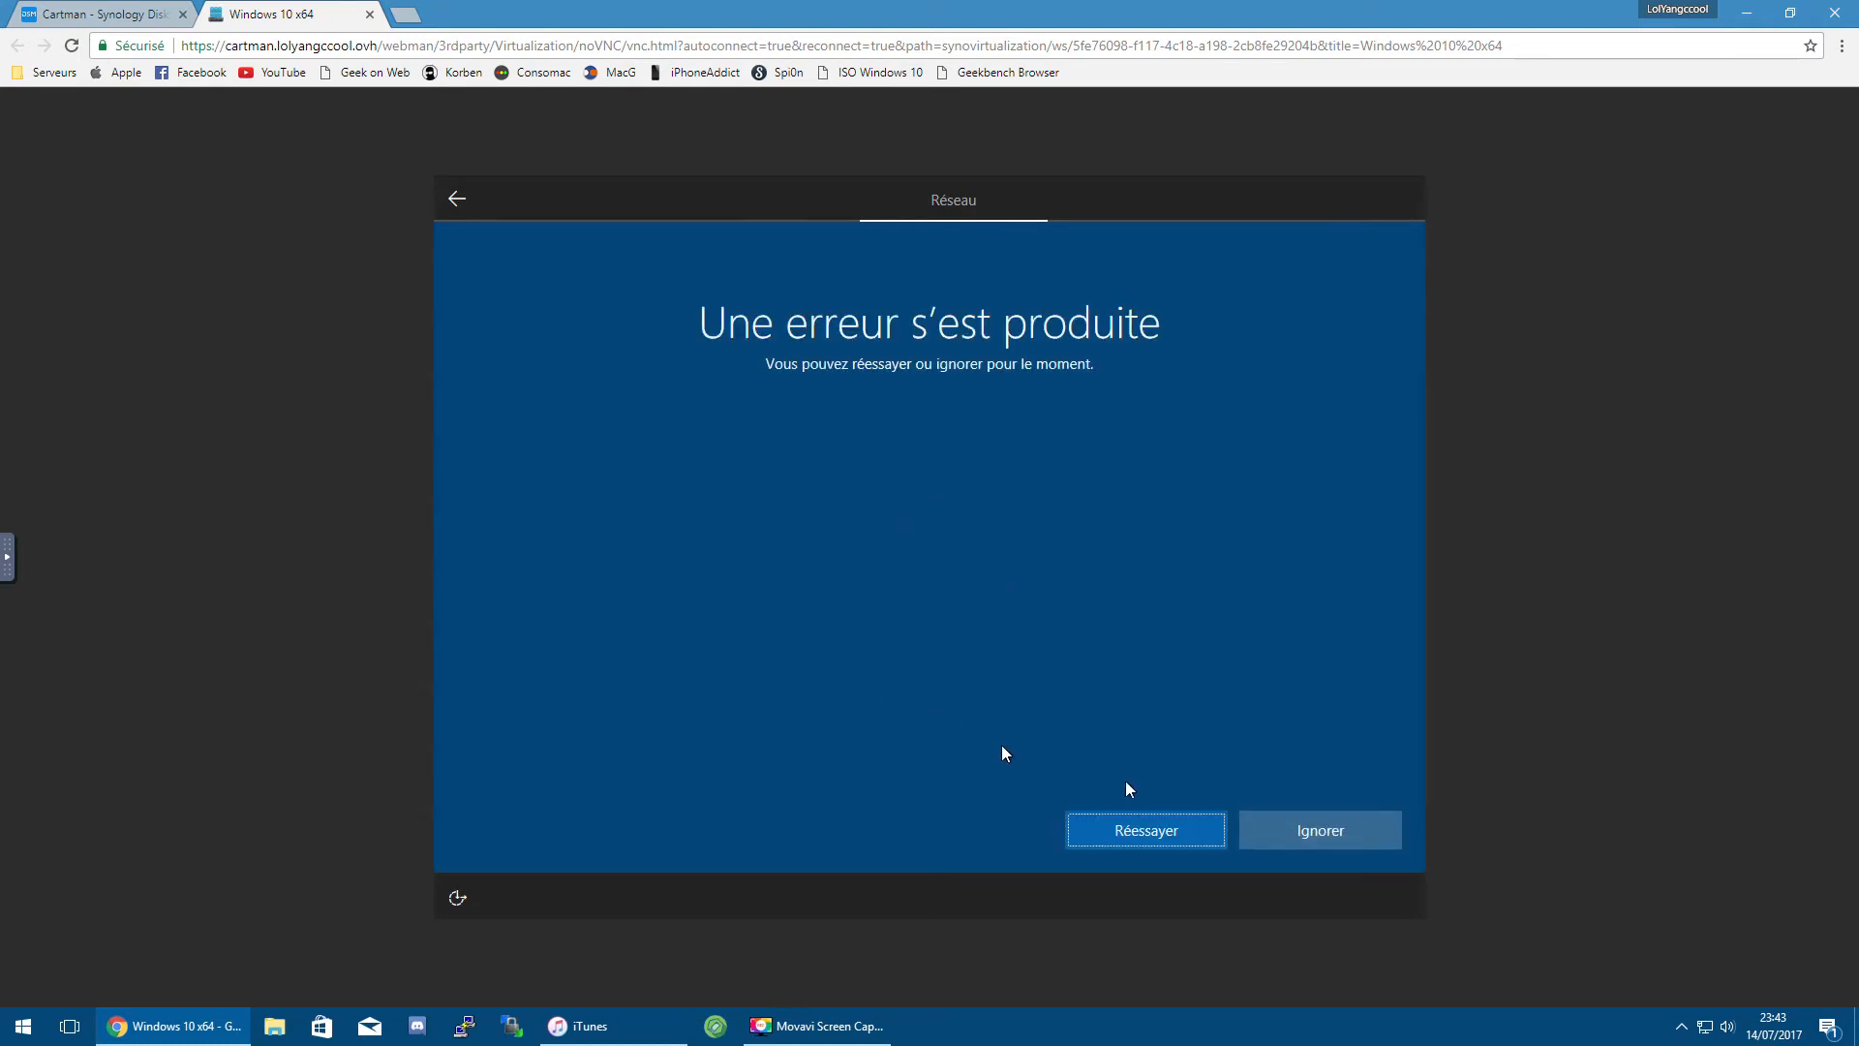
left_click(1275, 827)
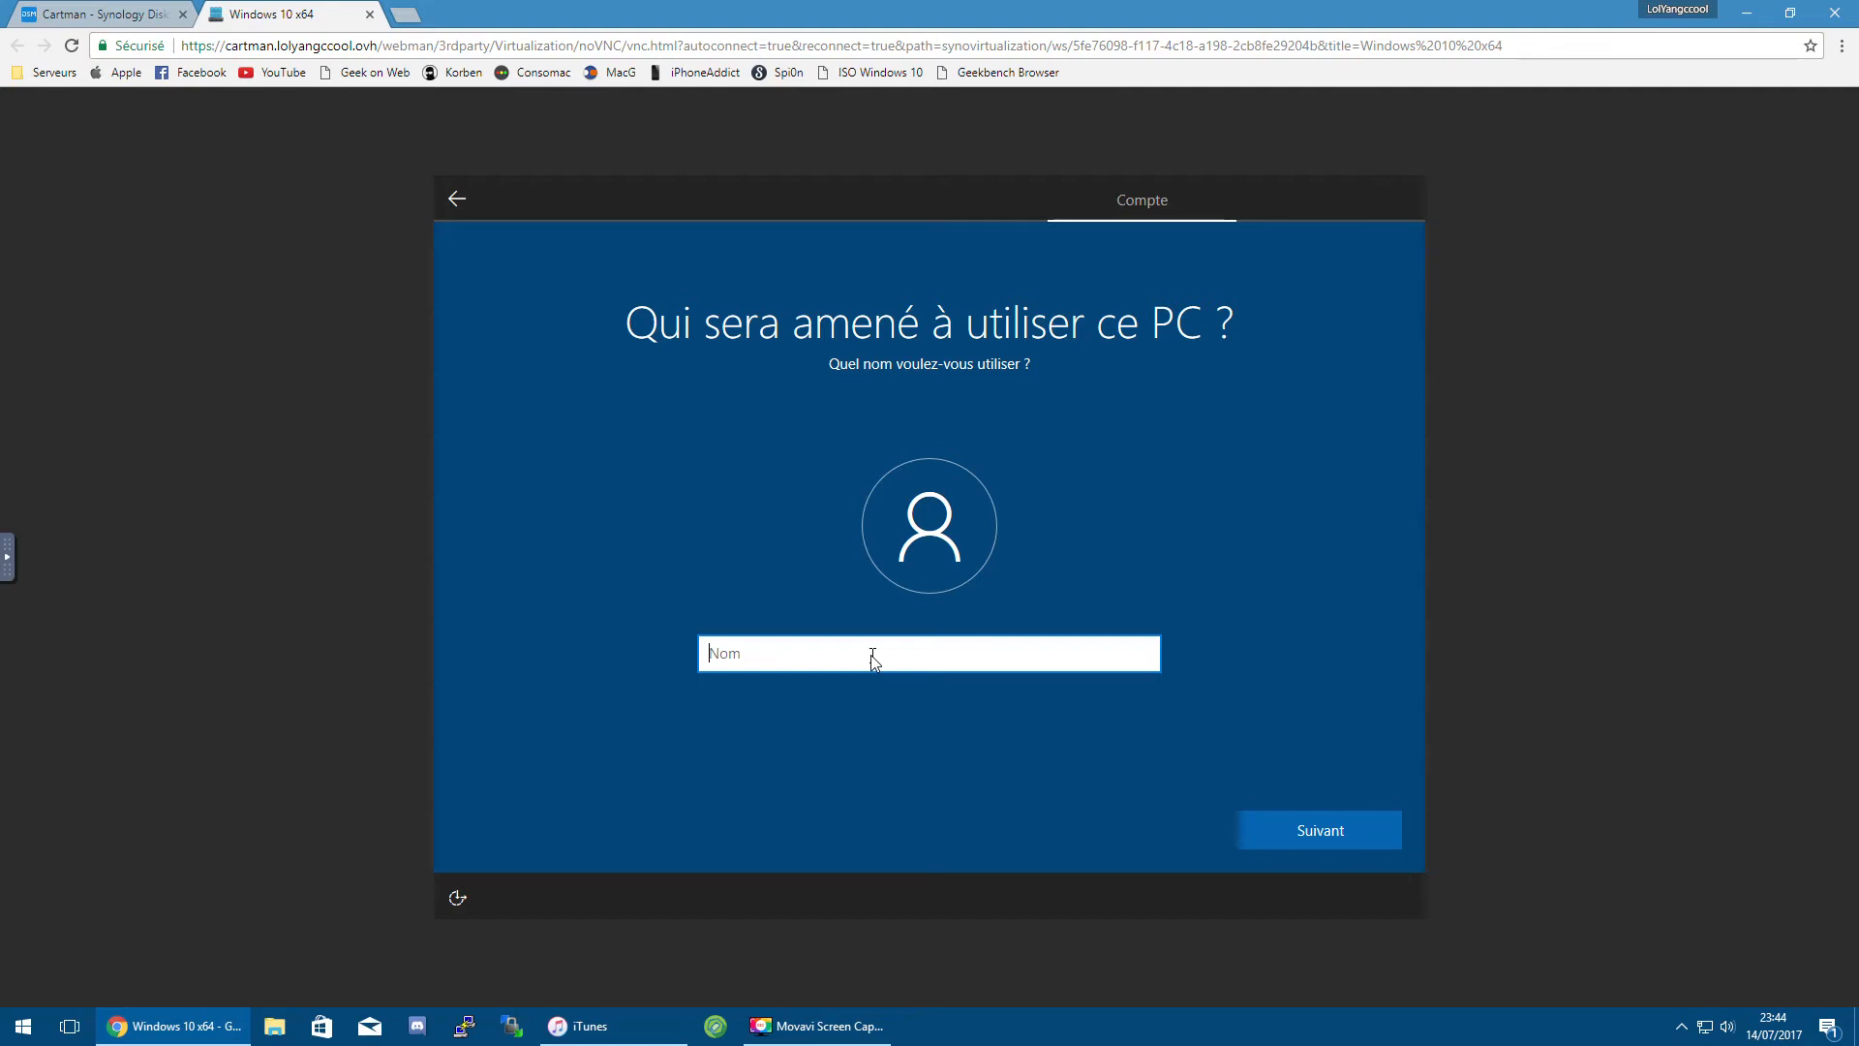
Step: Create the Windows user account by entering the user name, the account password and the password again
type("LolYangccool")
left_click(1315, 830)
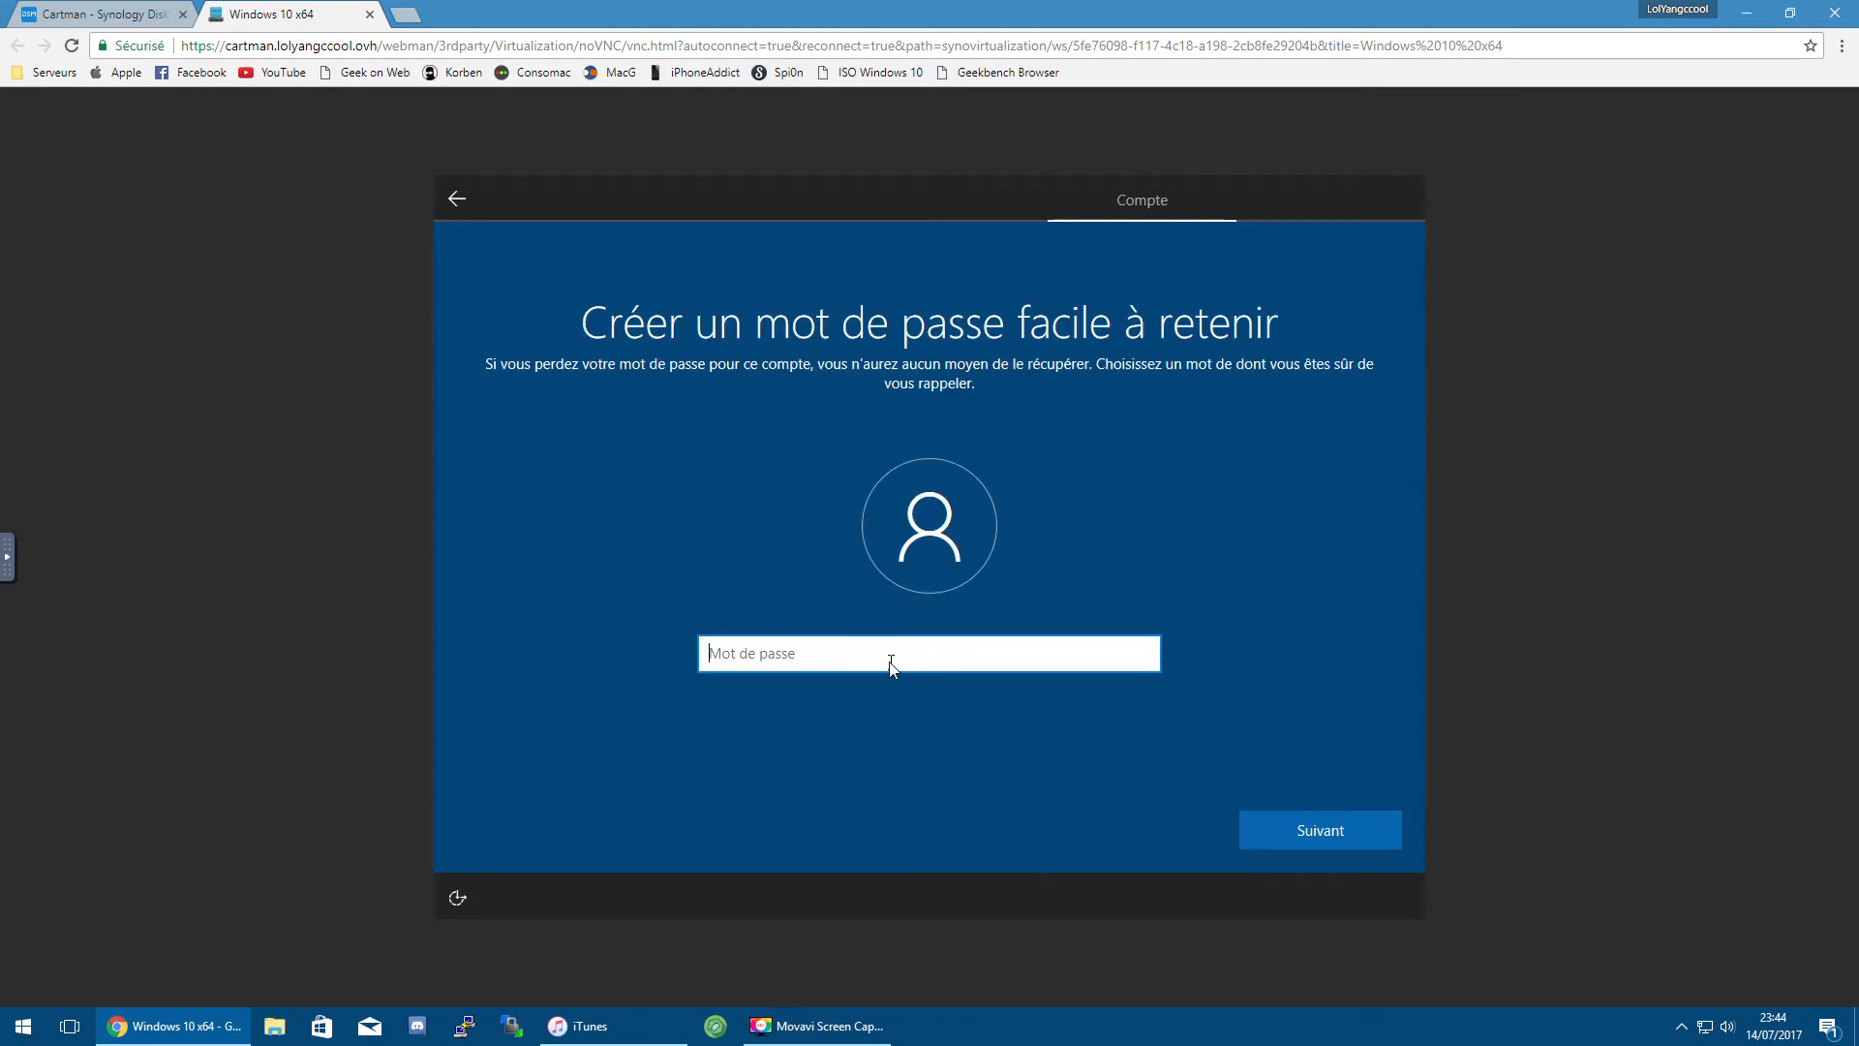
type("****")
key("Return")
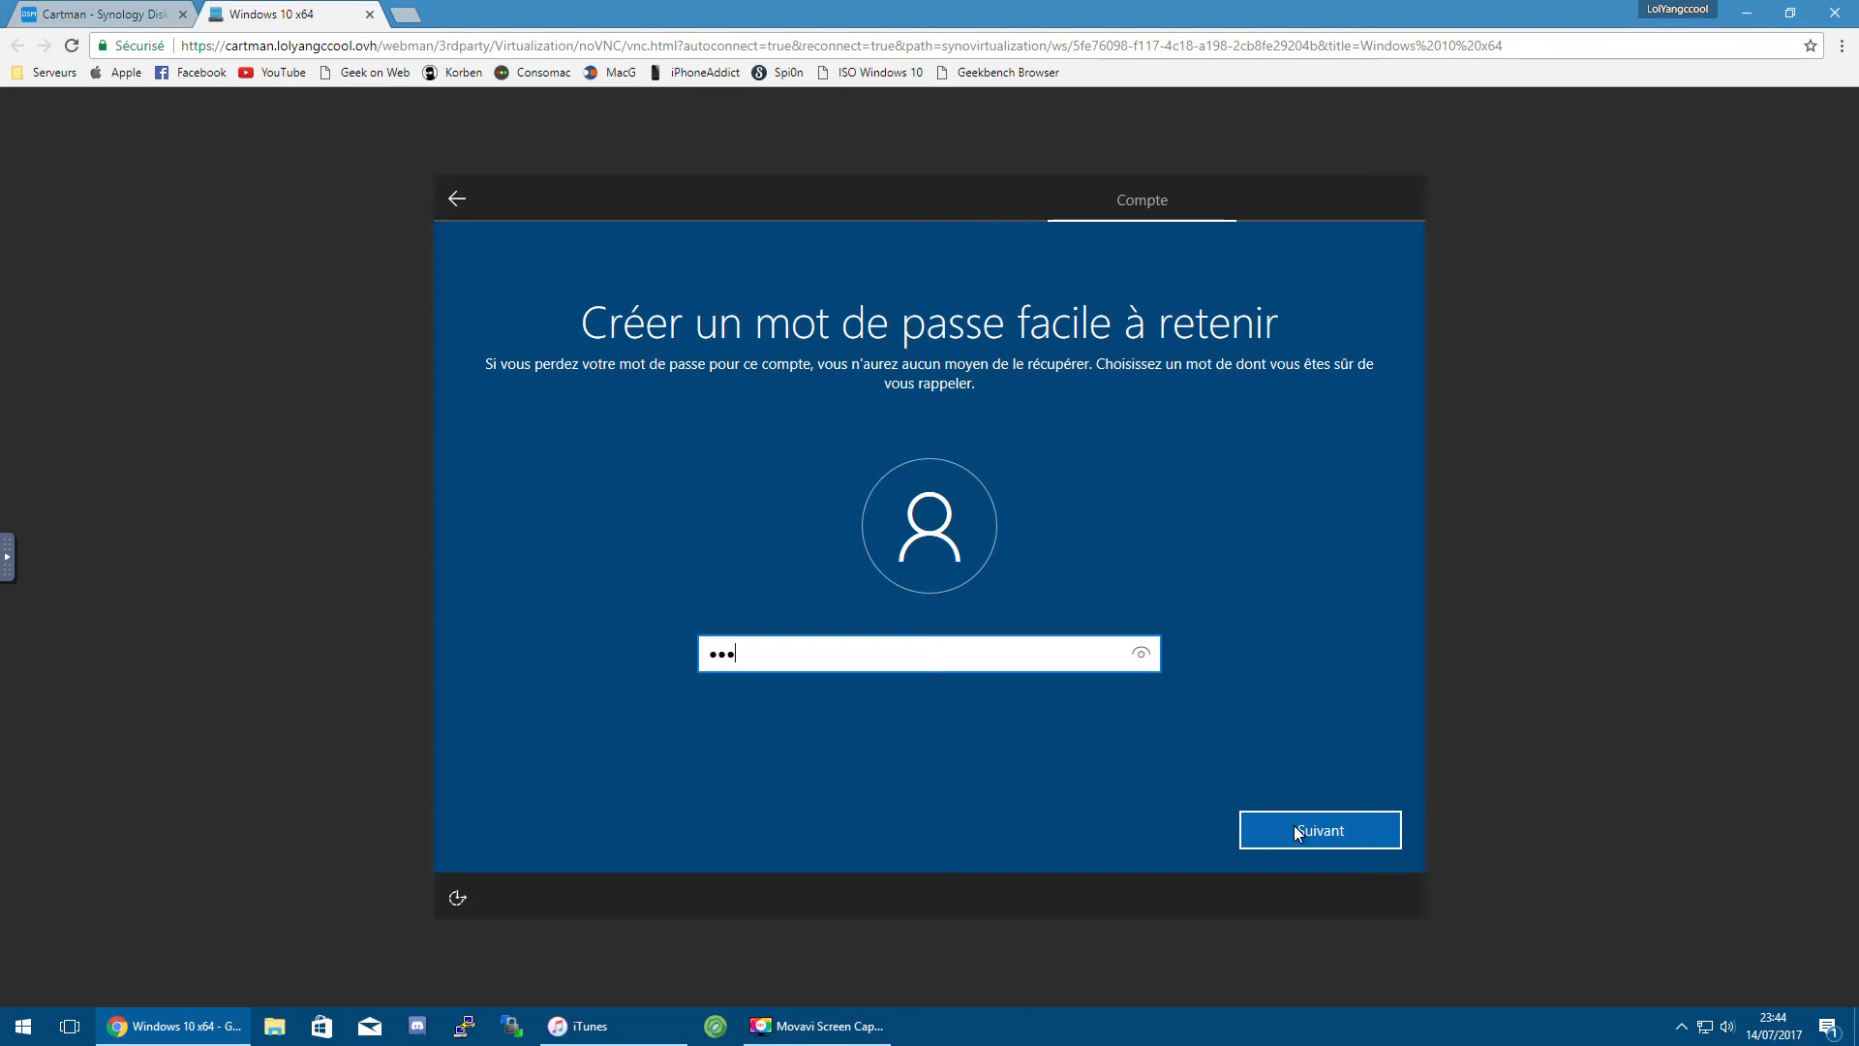
type("***")
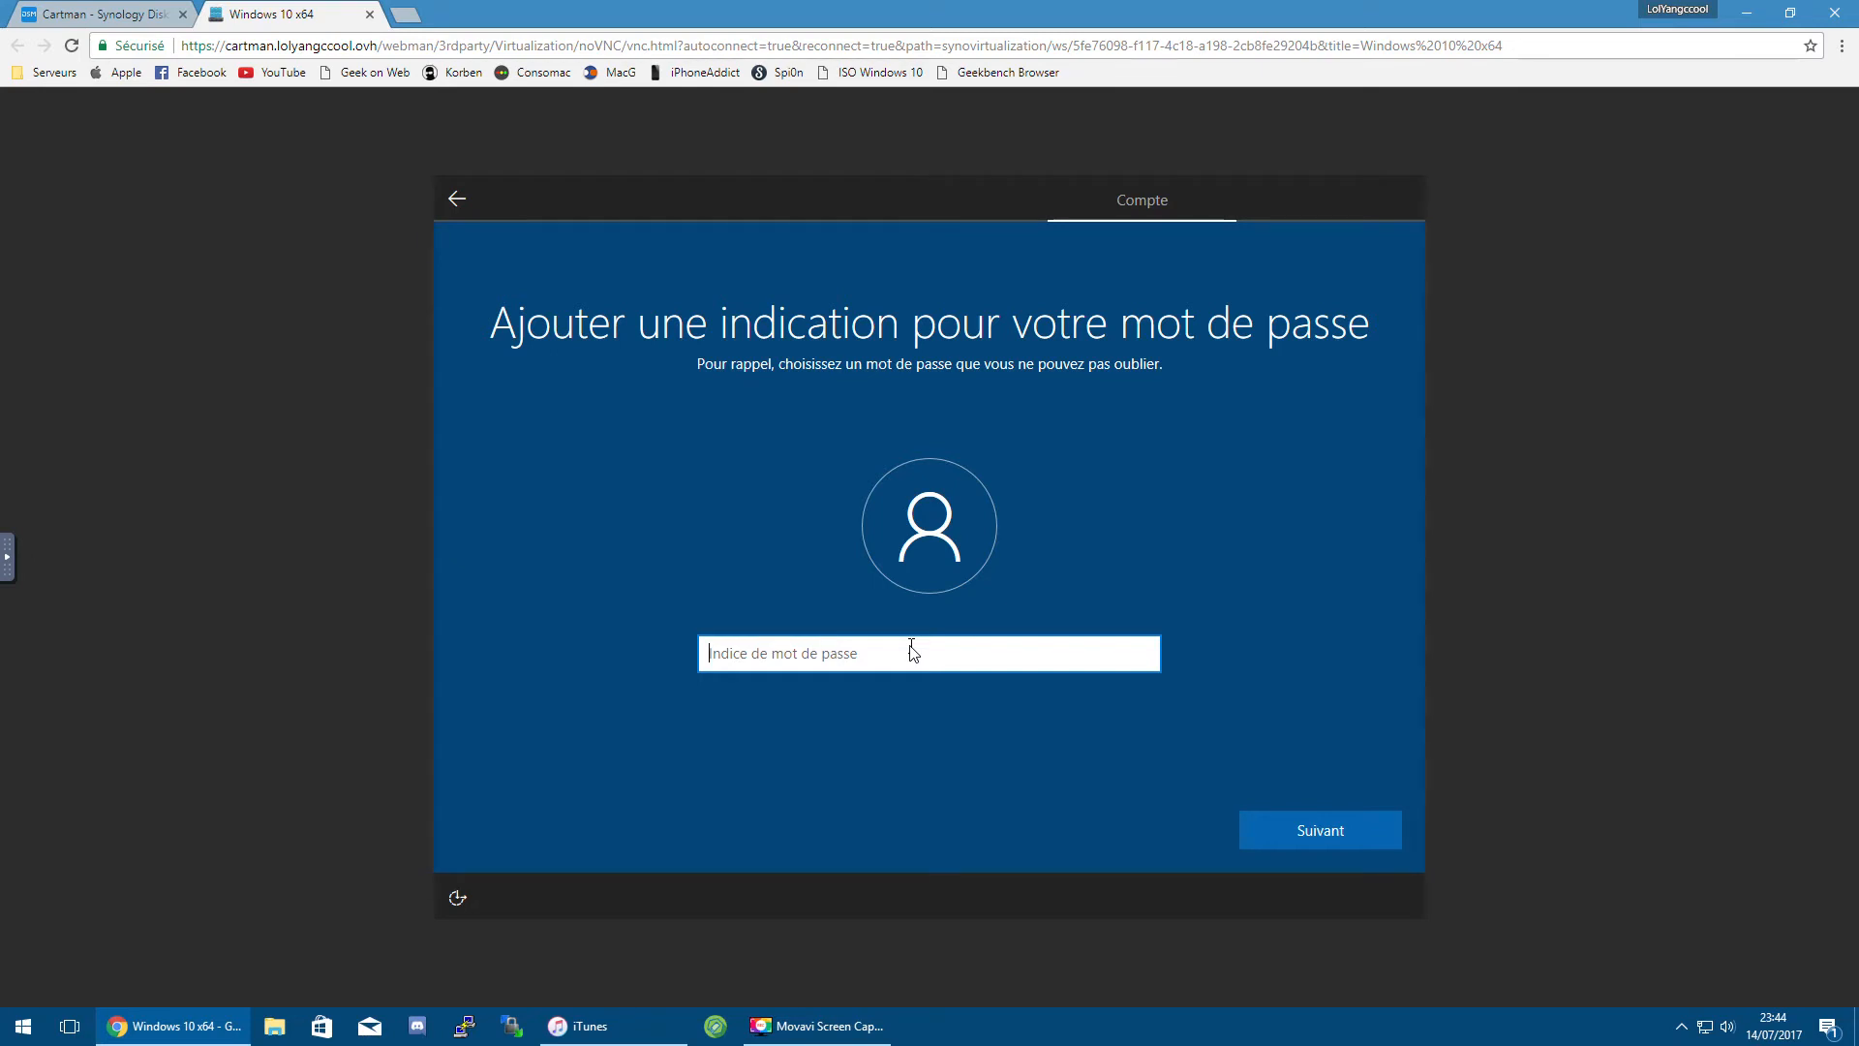
Step: Enter the required password hint for the account and retry the account setup
left_click(1258, 825)
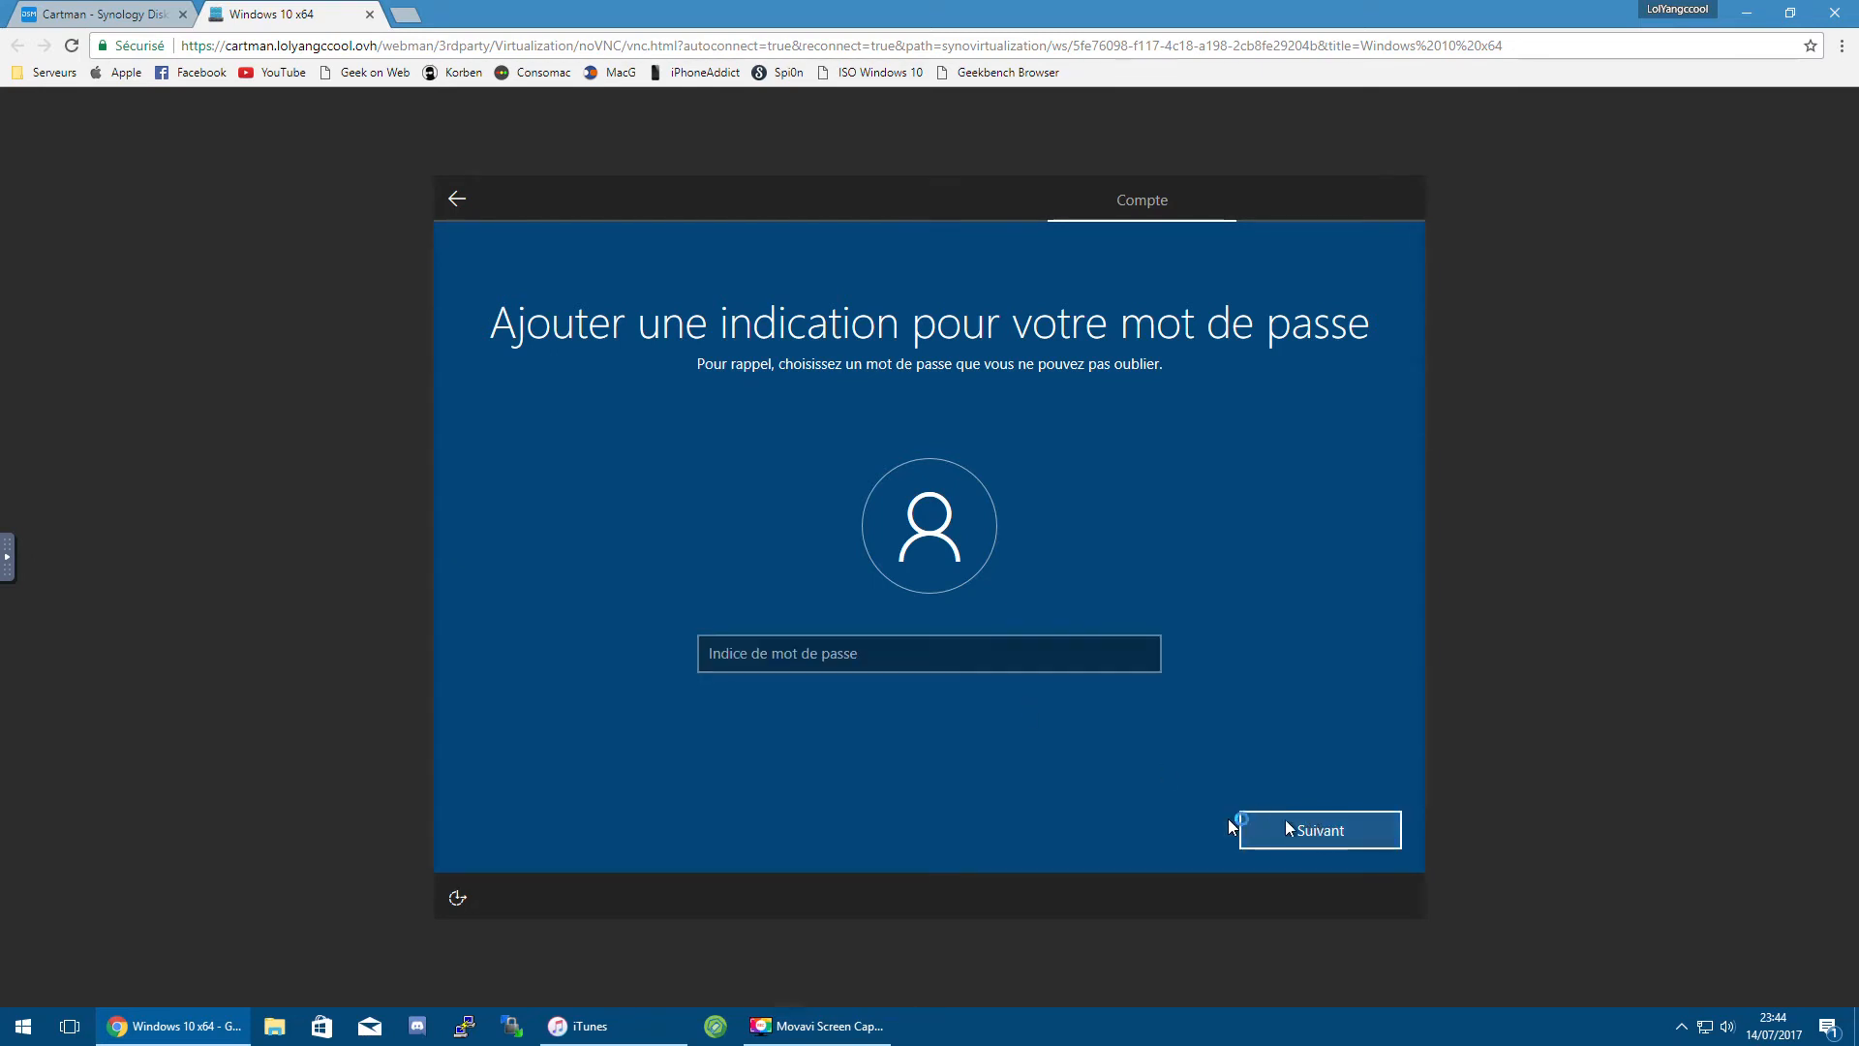
left_click(754, 710)
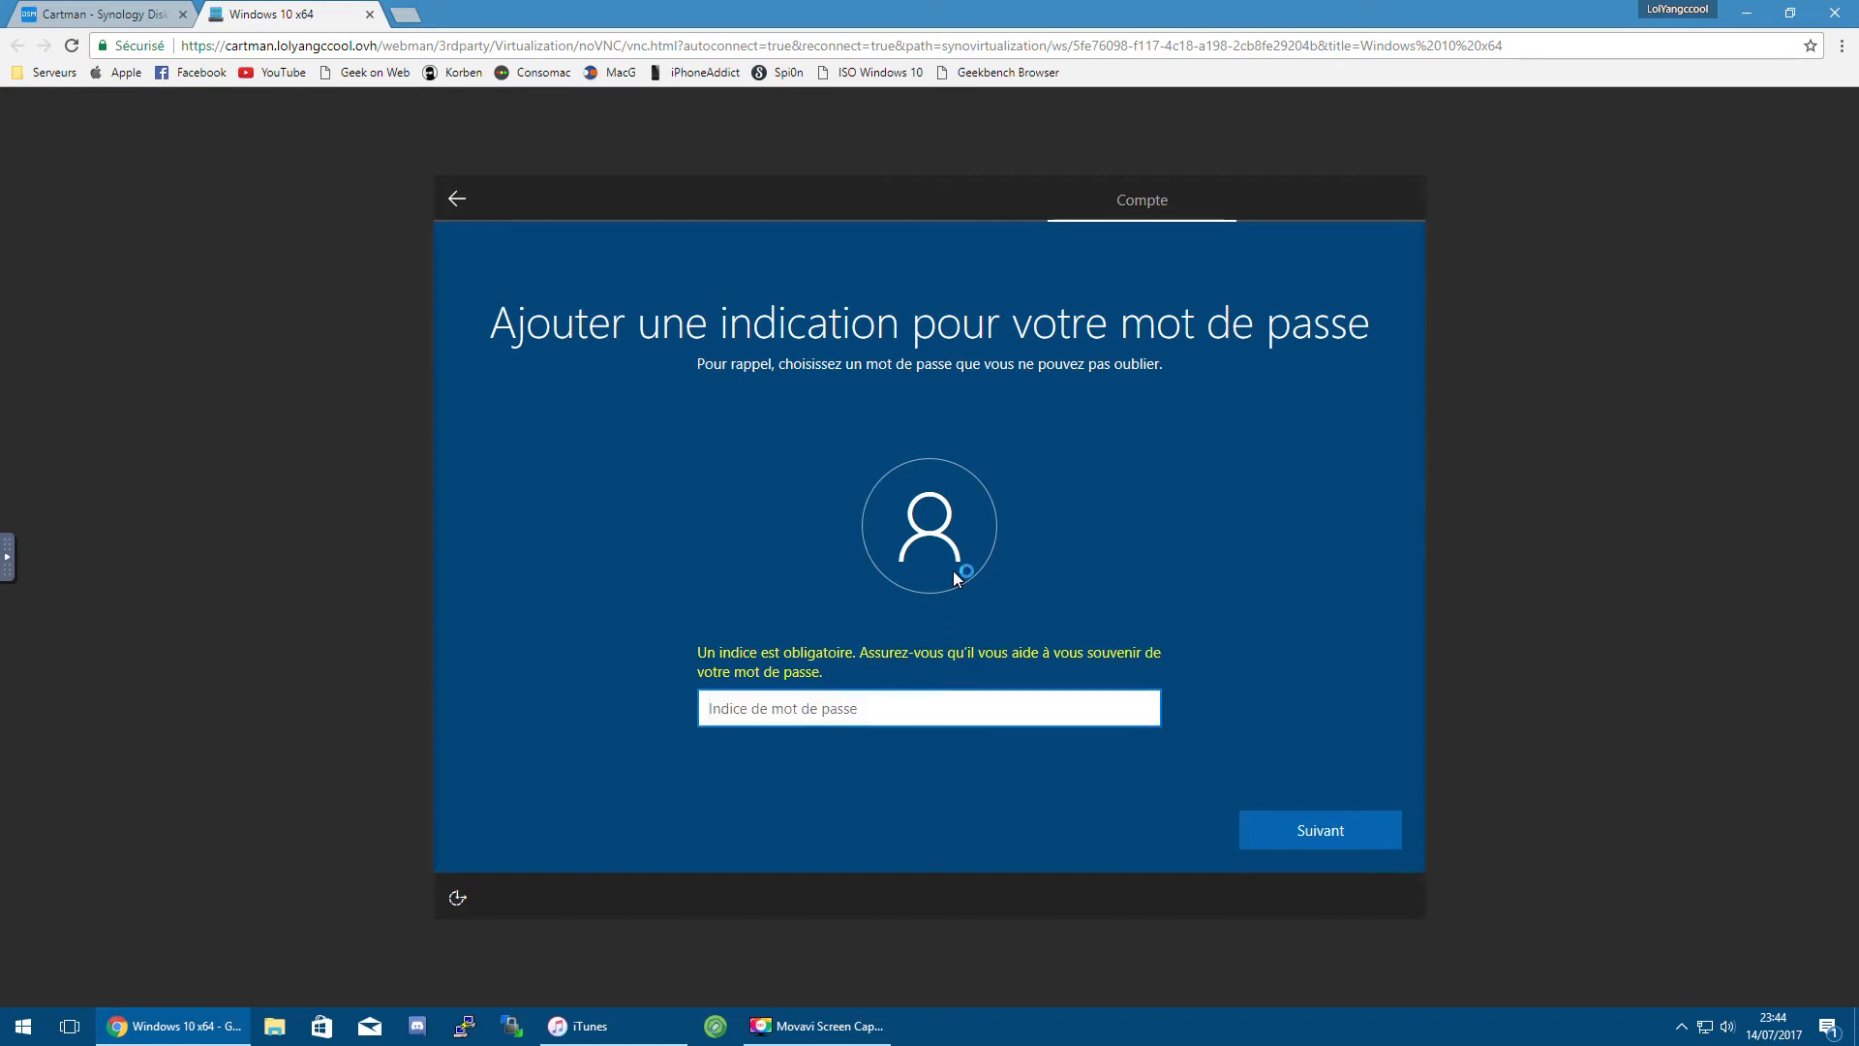
type("hab")
key("Tab")
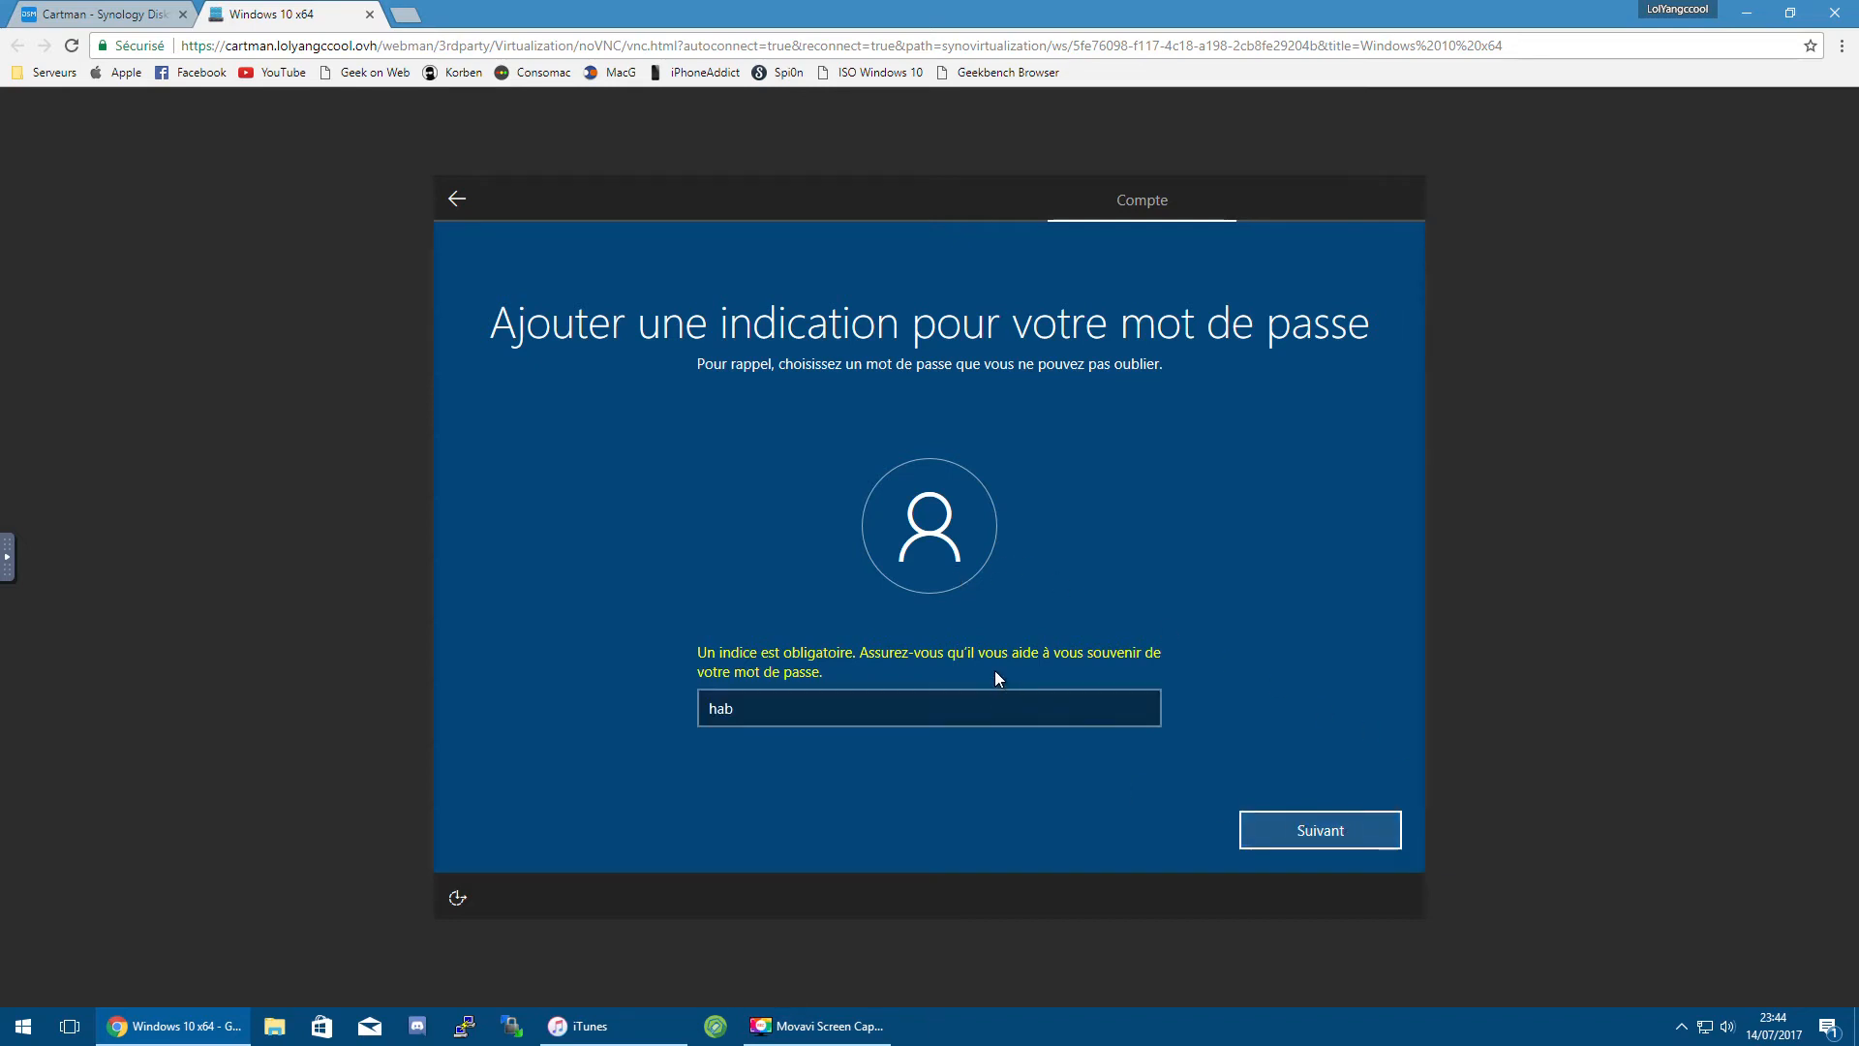
key("Return")
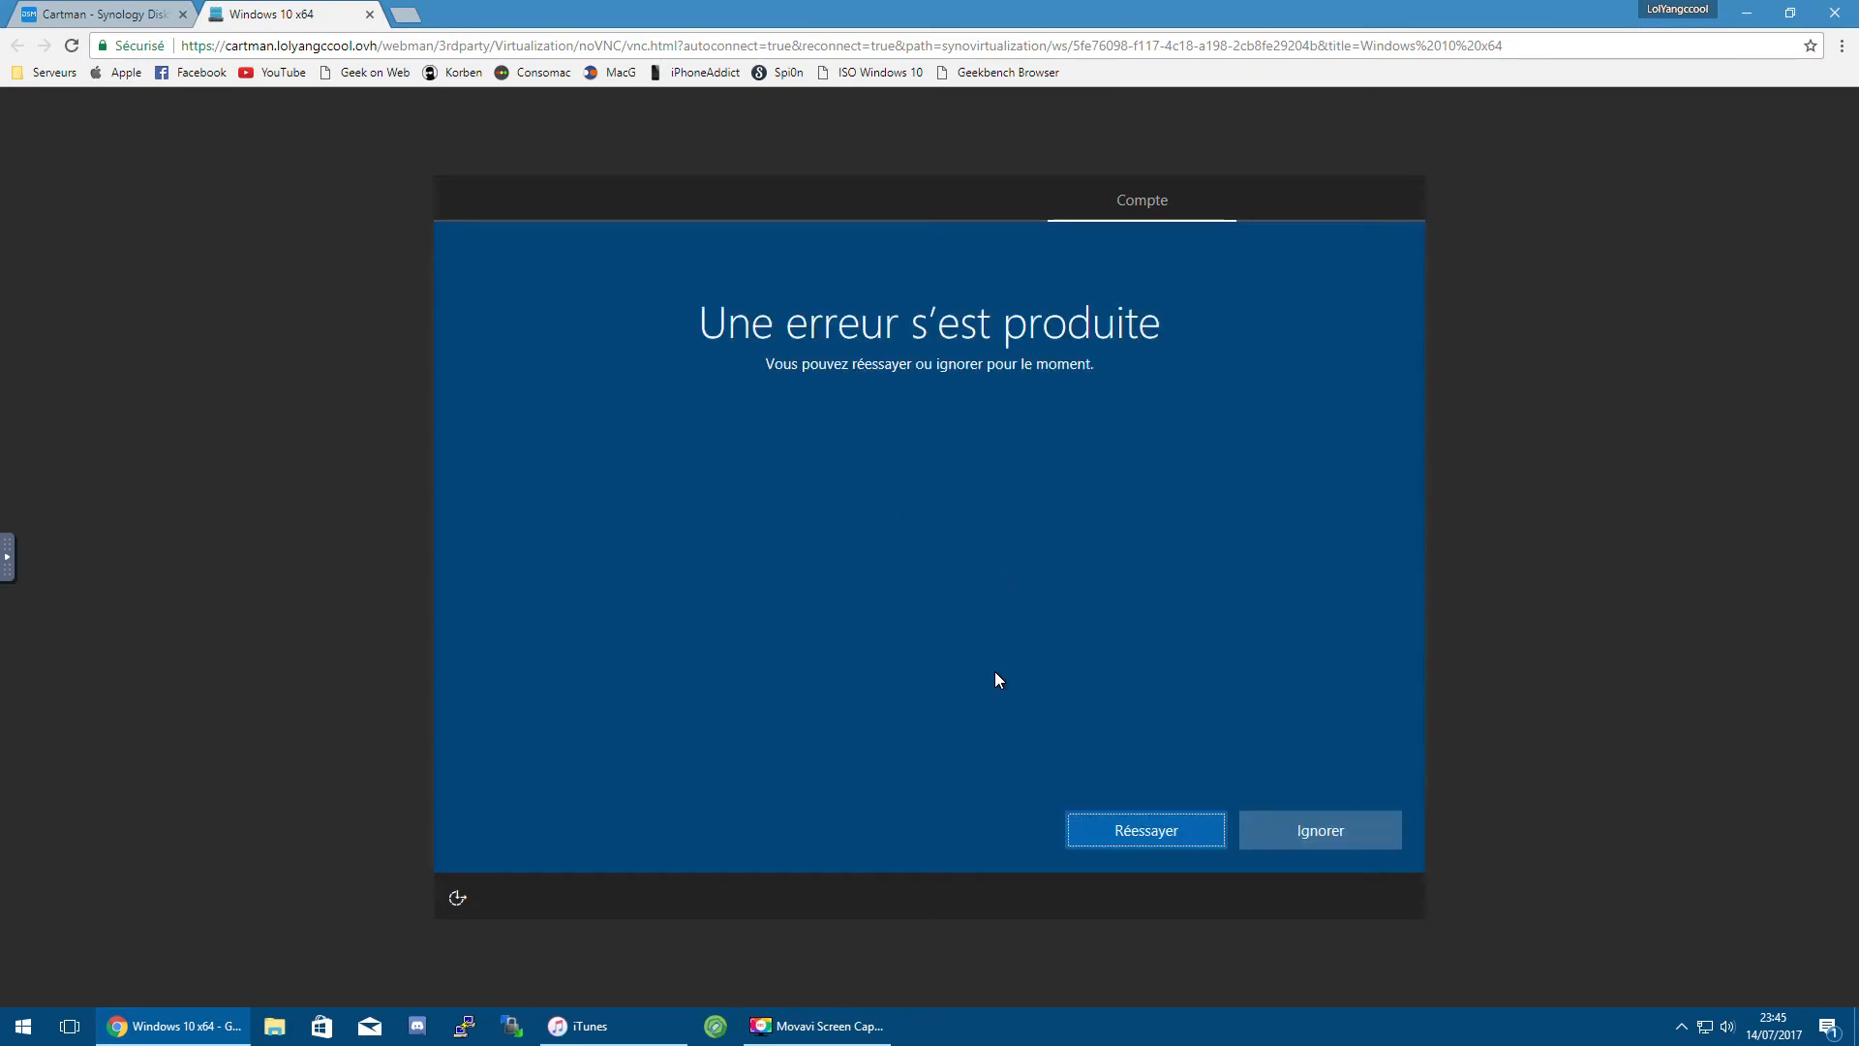
left_click(1140, 835)
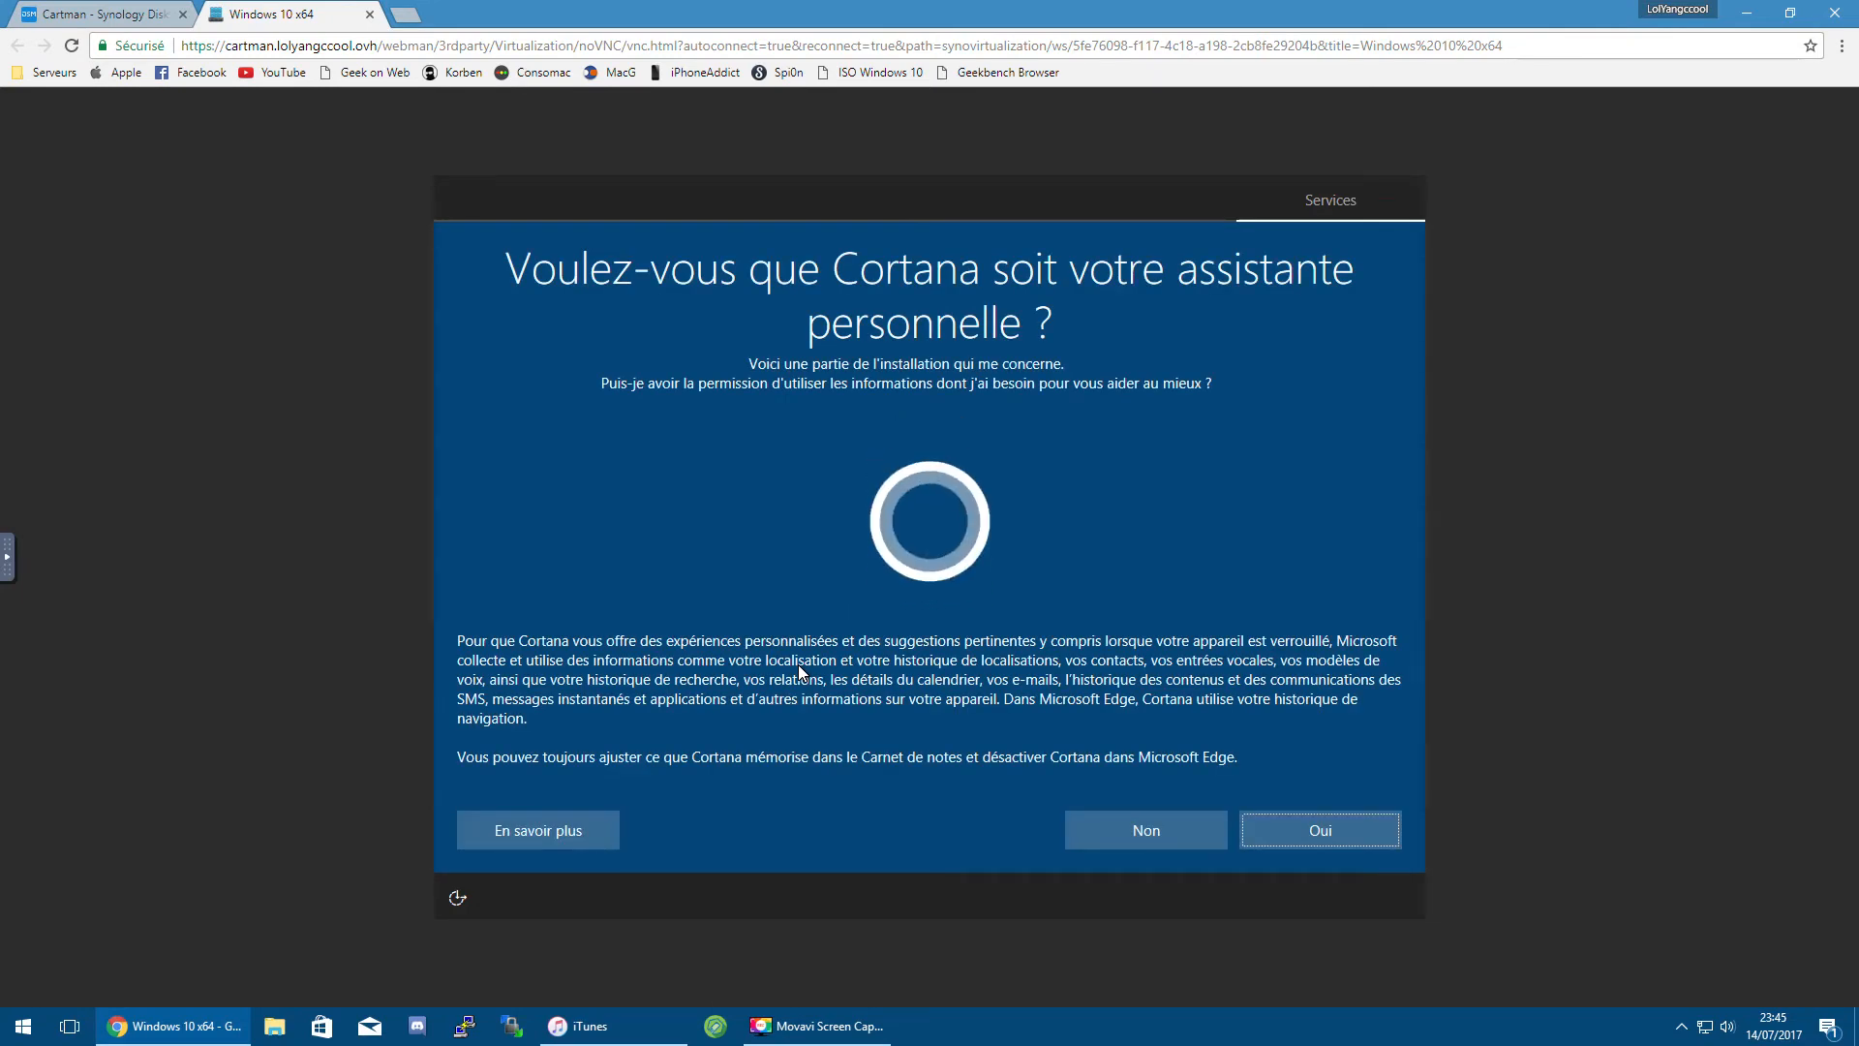
Step: Decline Cortana as personal assistant and accept the default privacy settings with every option enabled
left_click(1150, 825)
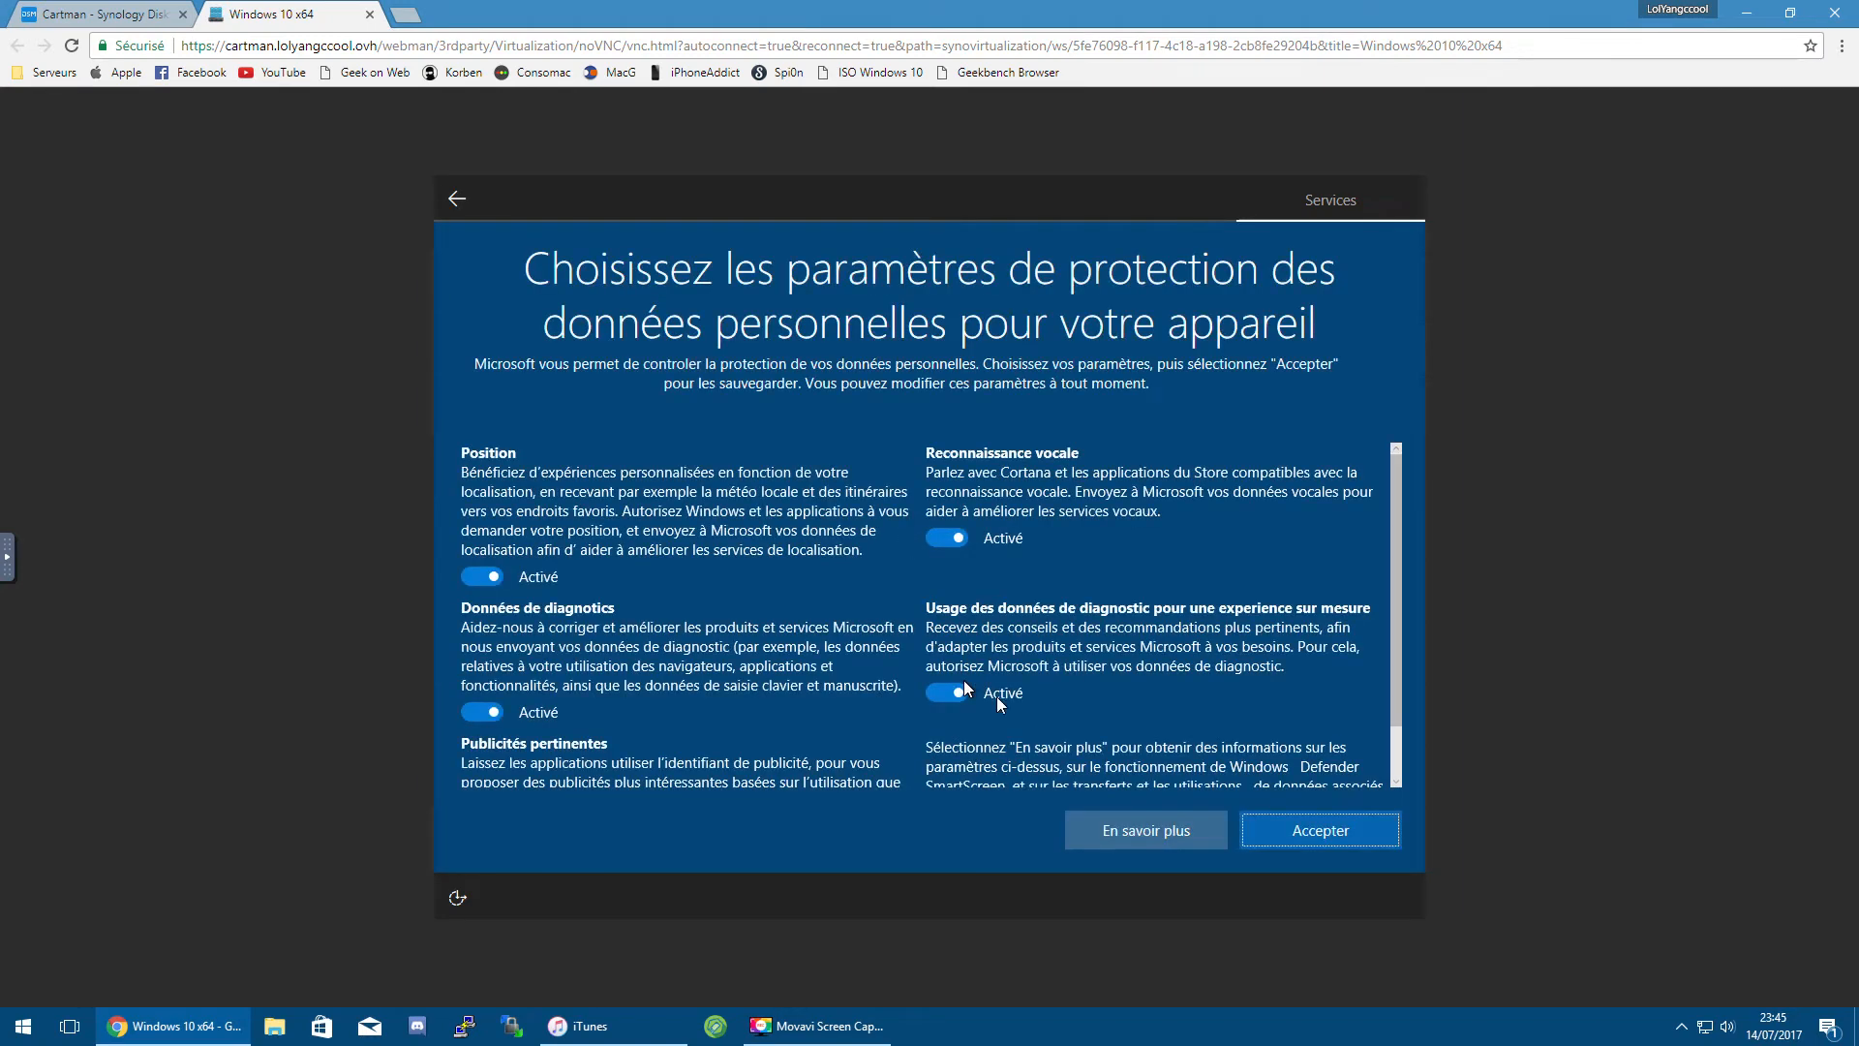
left_click(1319, 833)
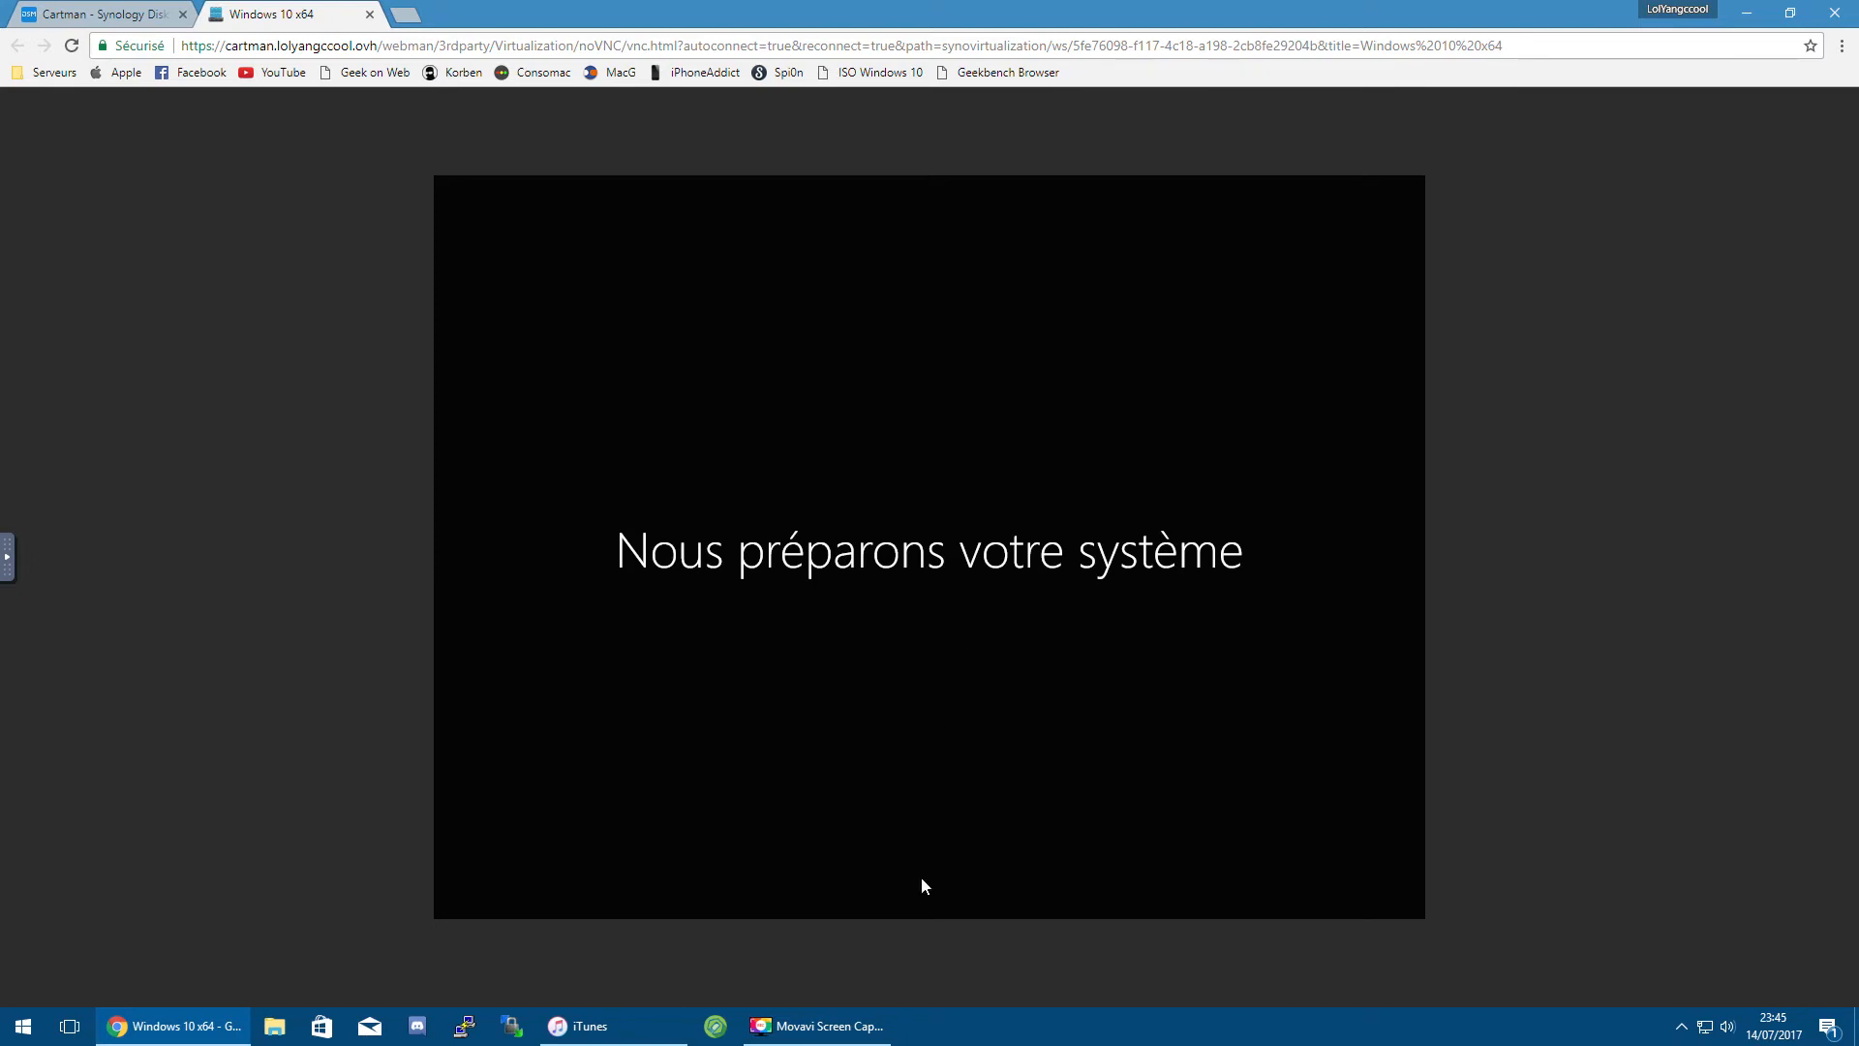
left_click(818, 1025)
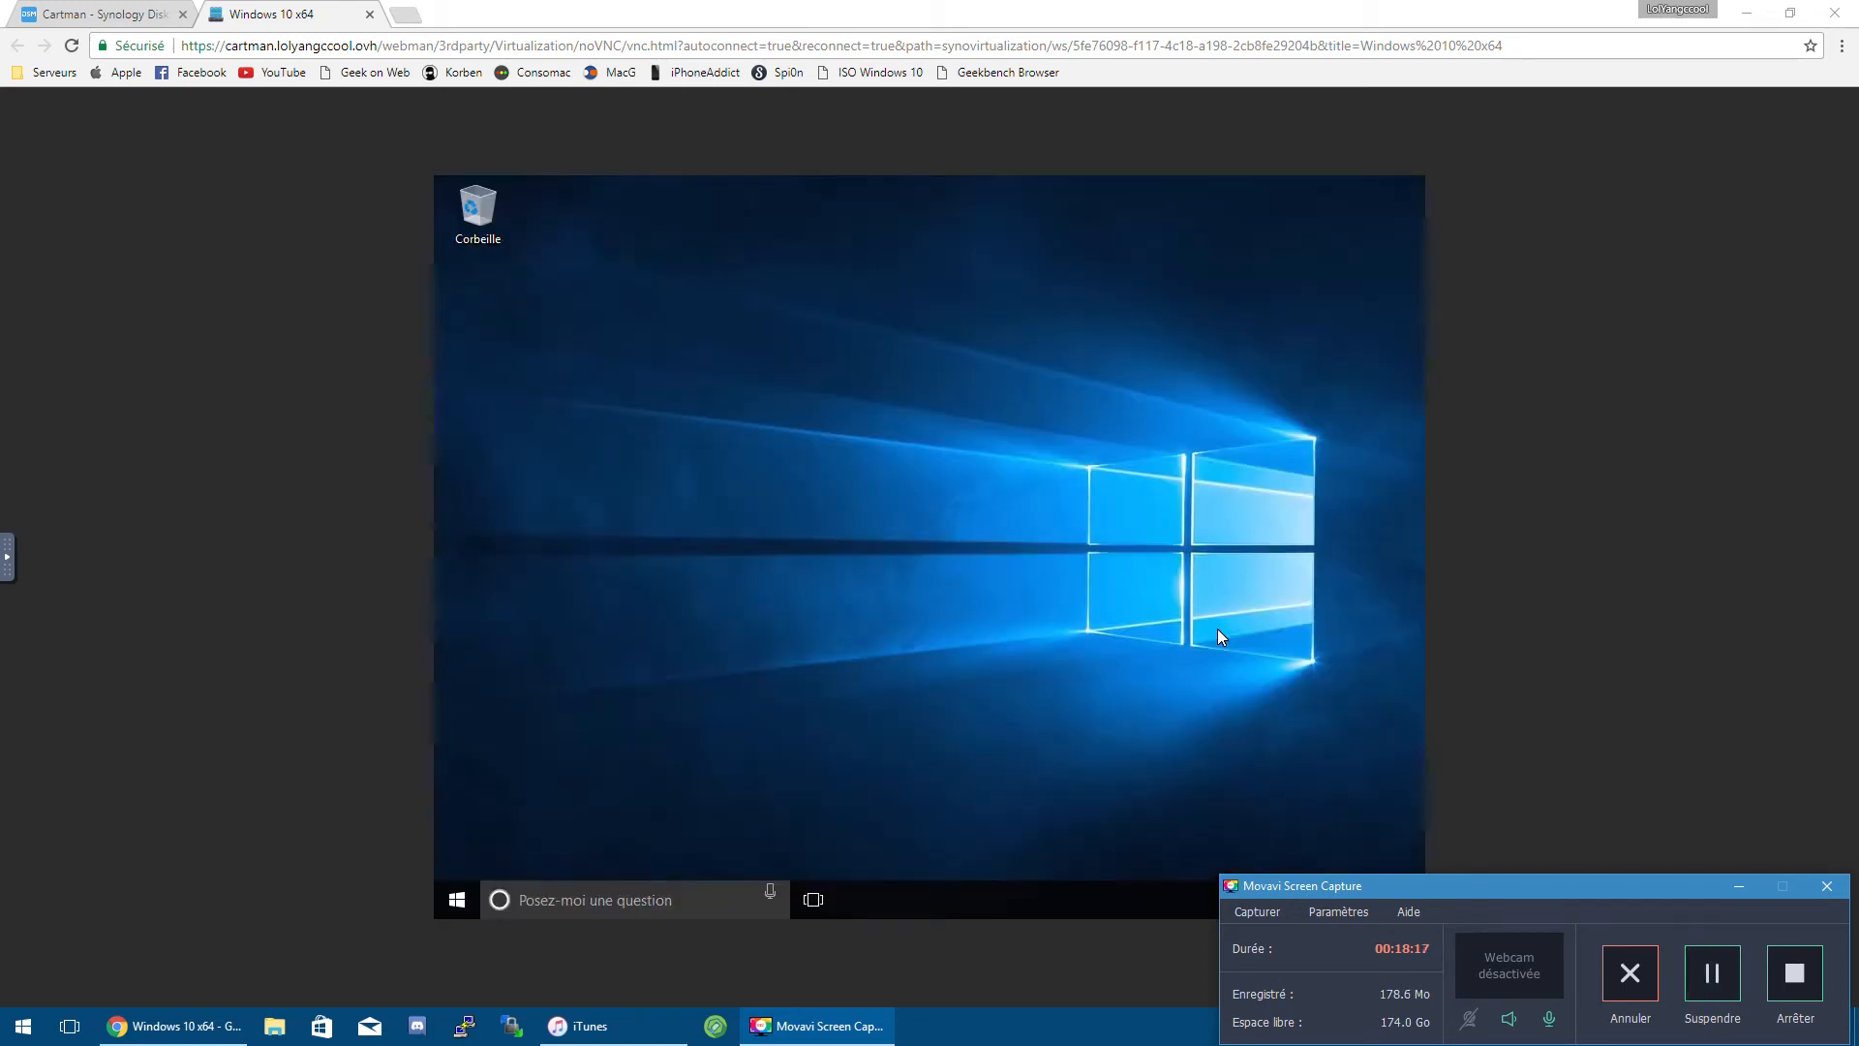
left_click(1699, 841)
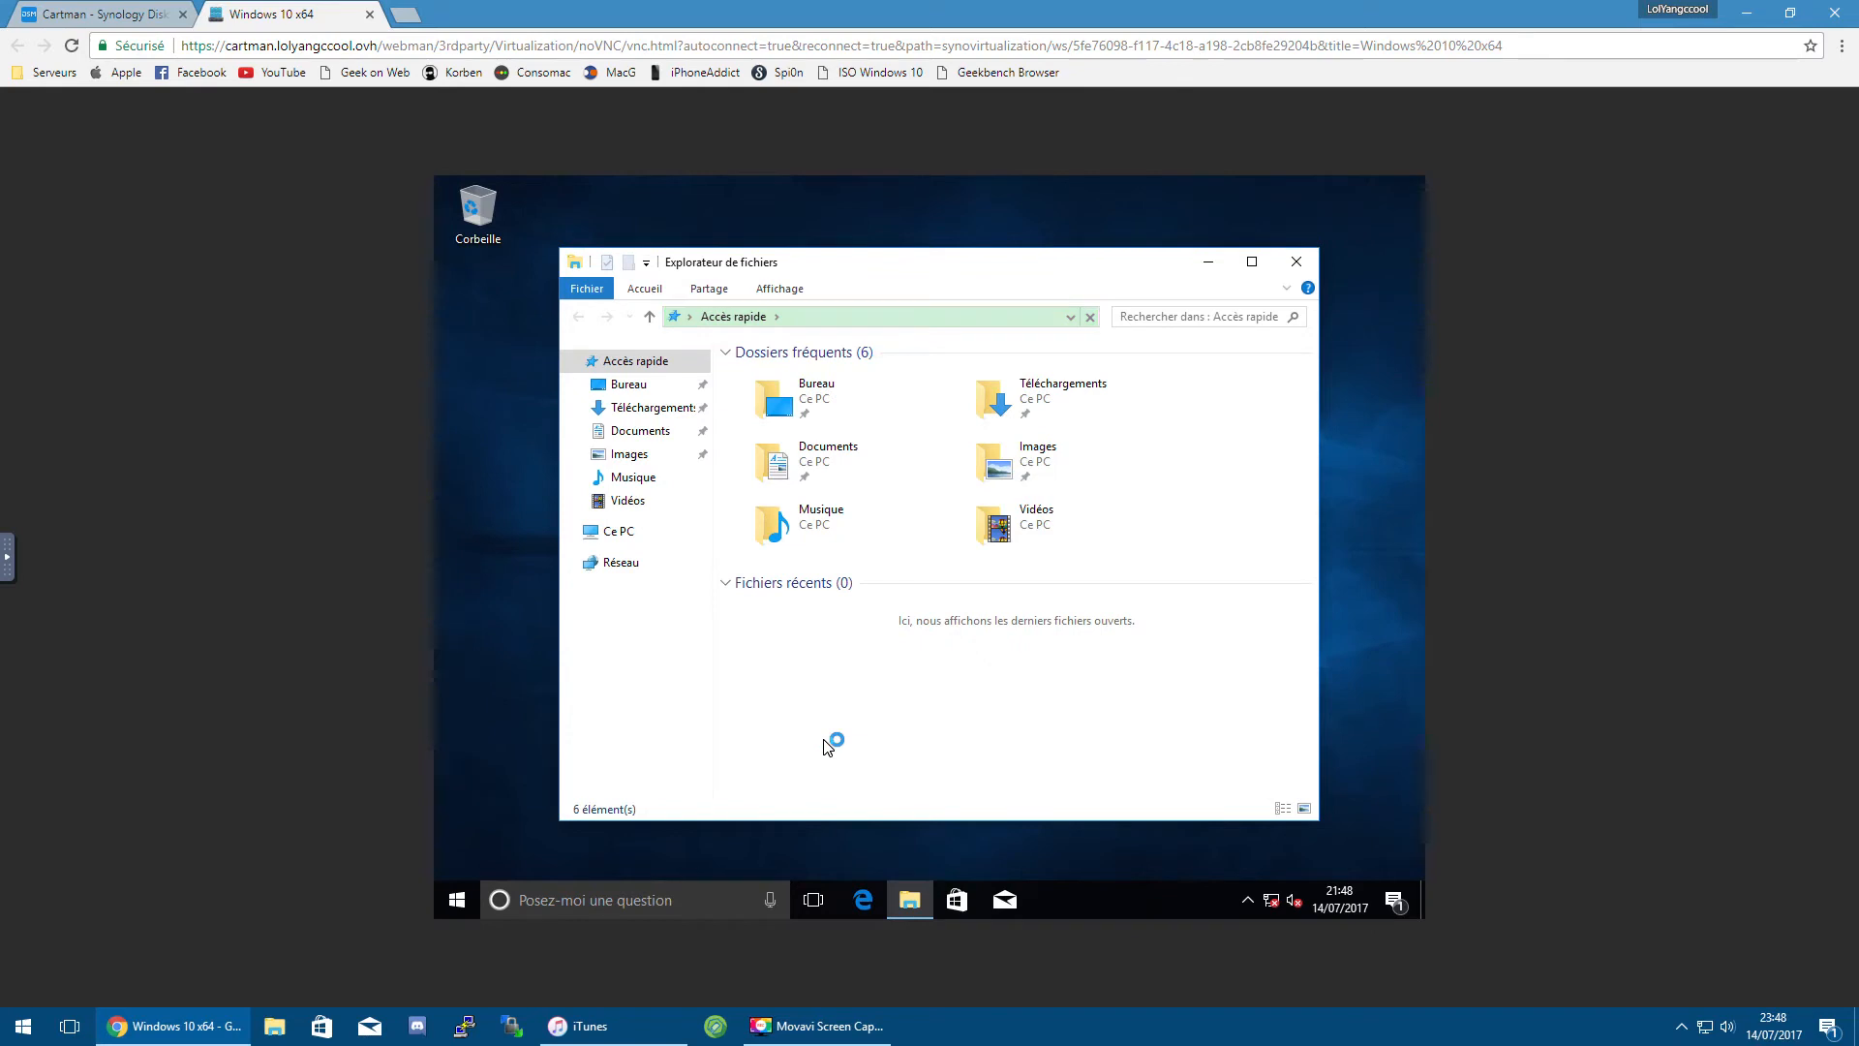
Step: Open the SYNO_INSTALLER CD drive (E:) from Ce PC and launch Synology_Guest_Agent_Installer
left_click(640, 535)
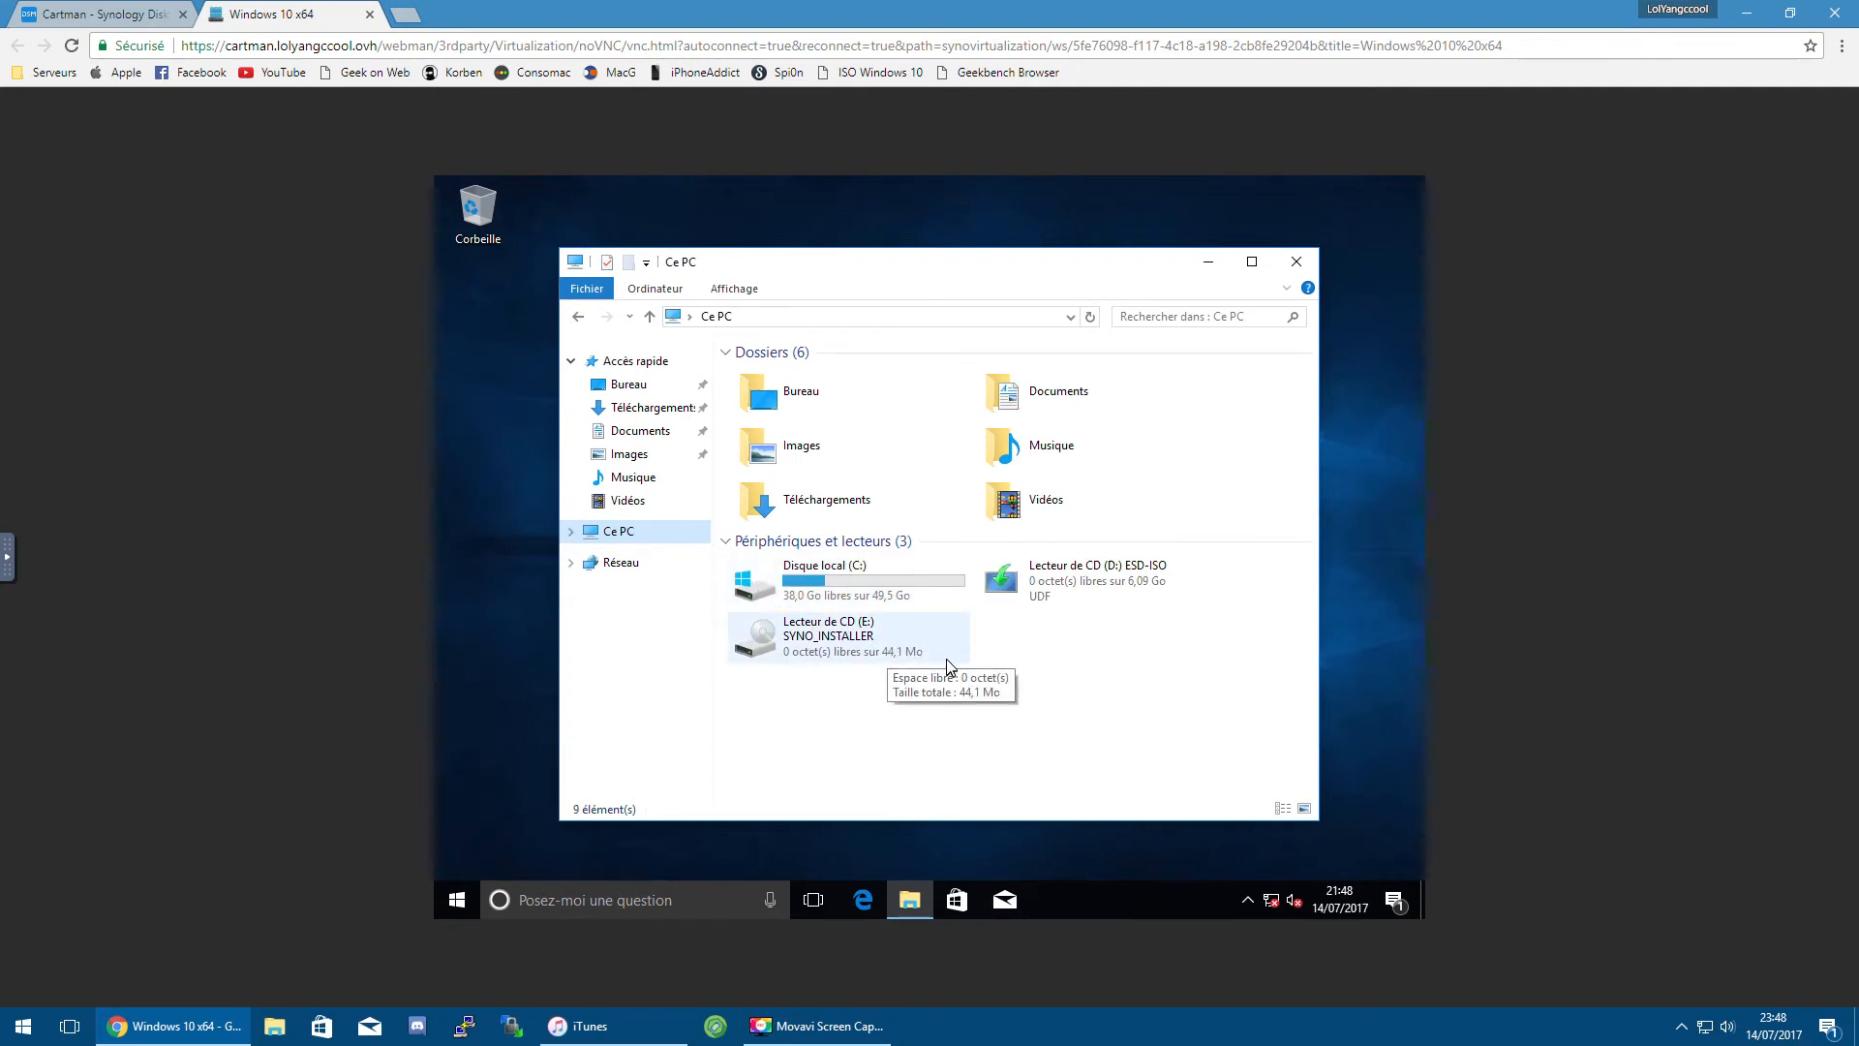
left_click(862, 655)
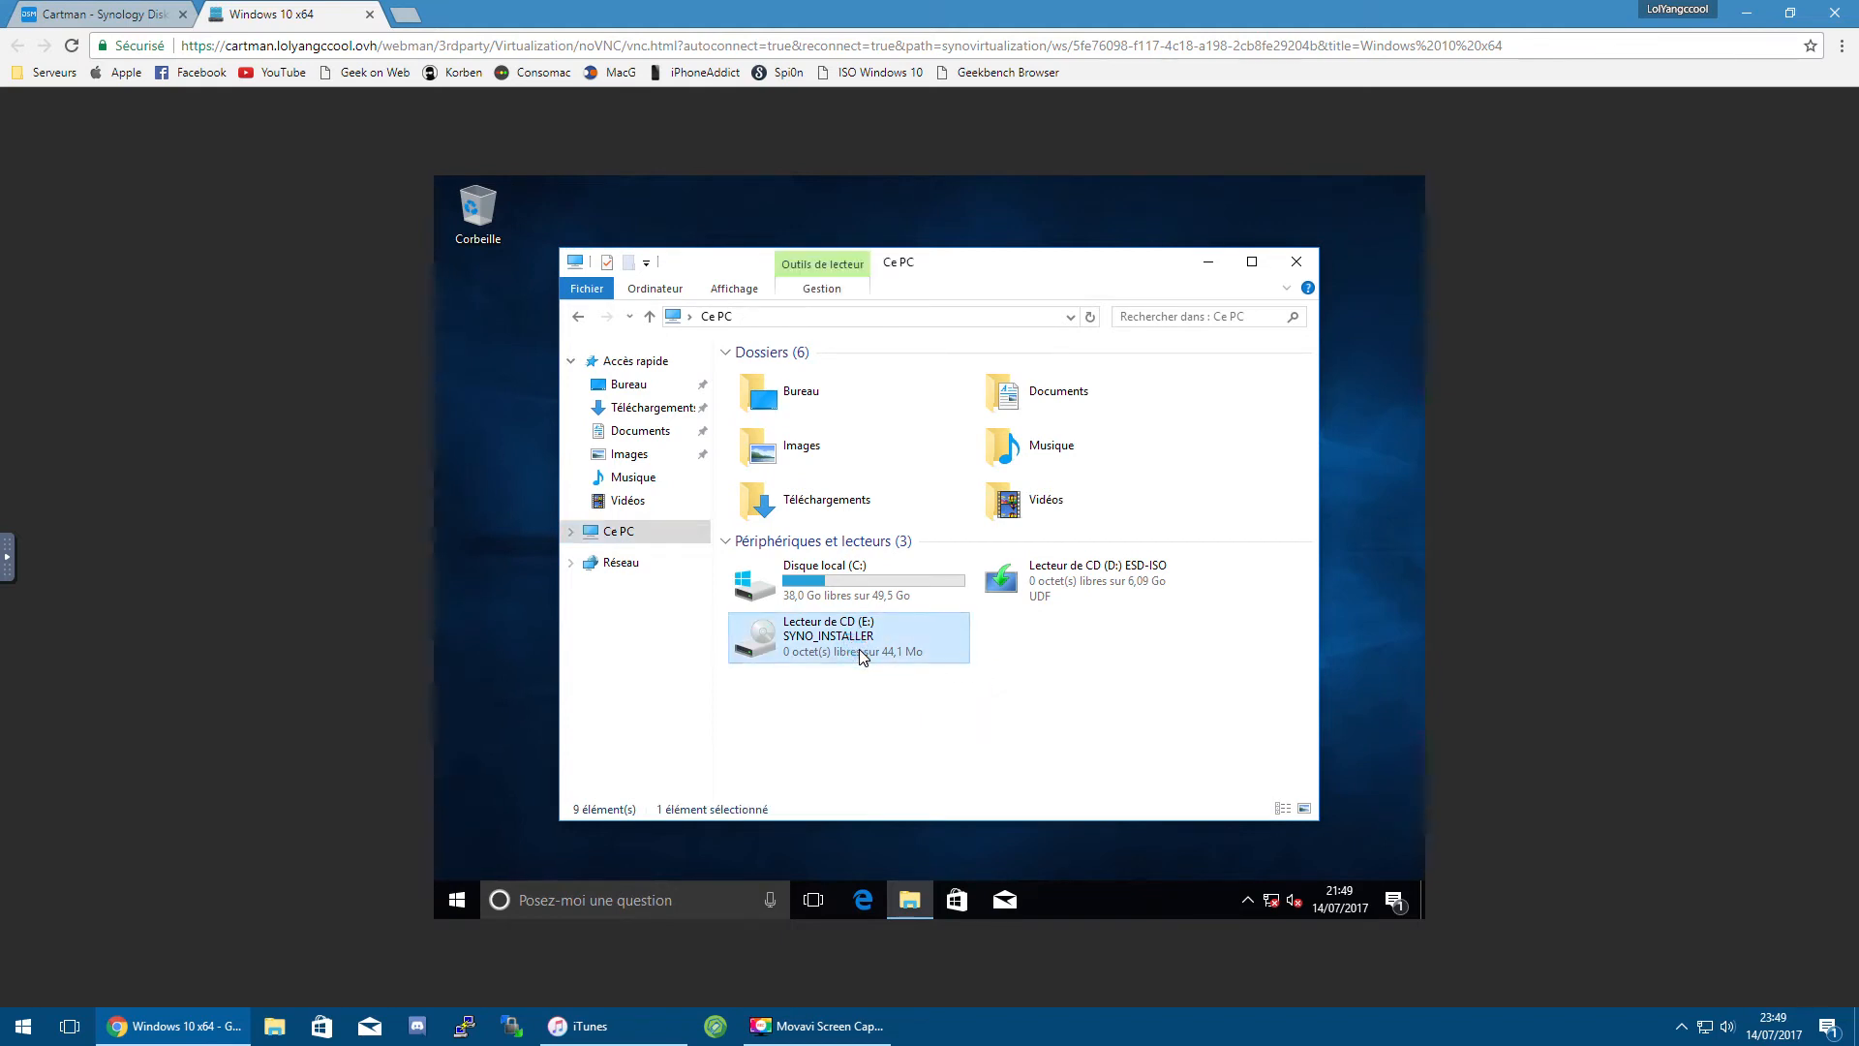
double_click(858, 649)
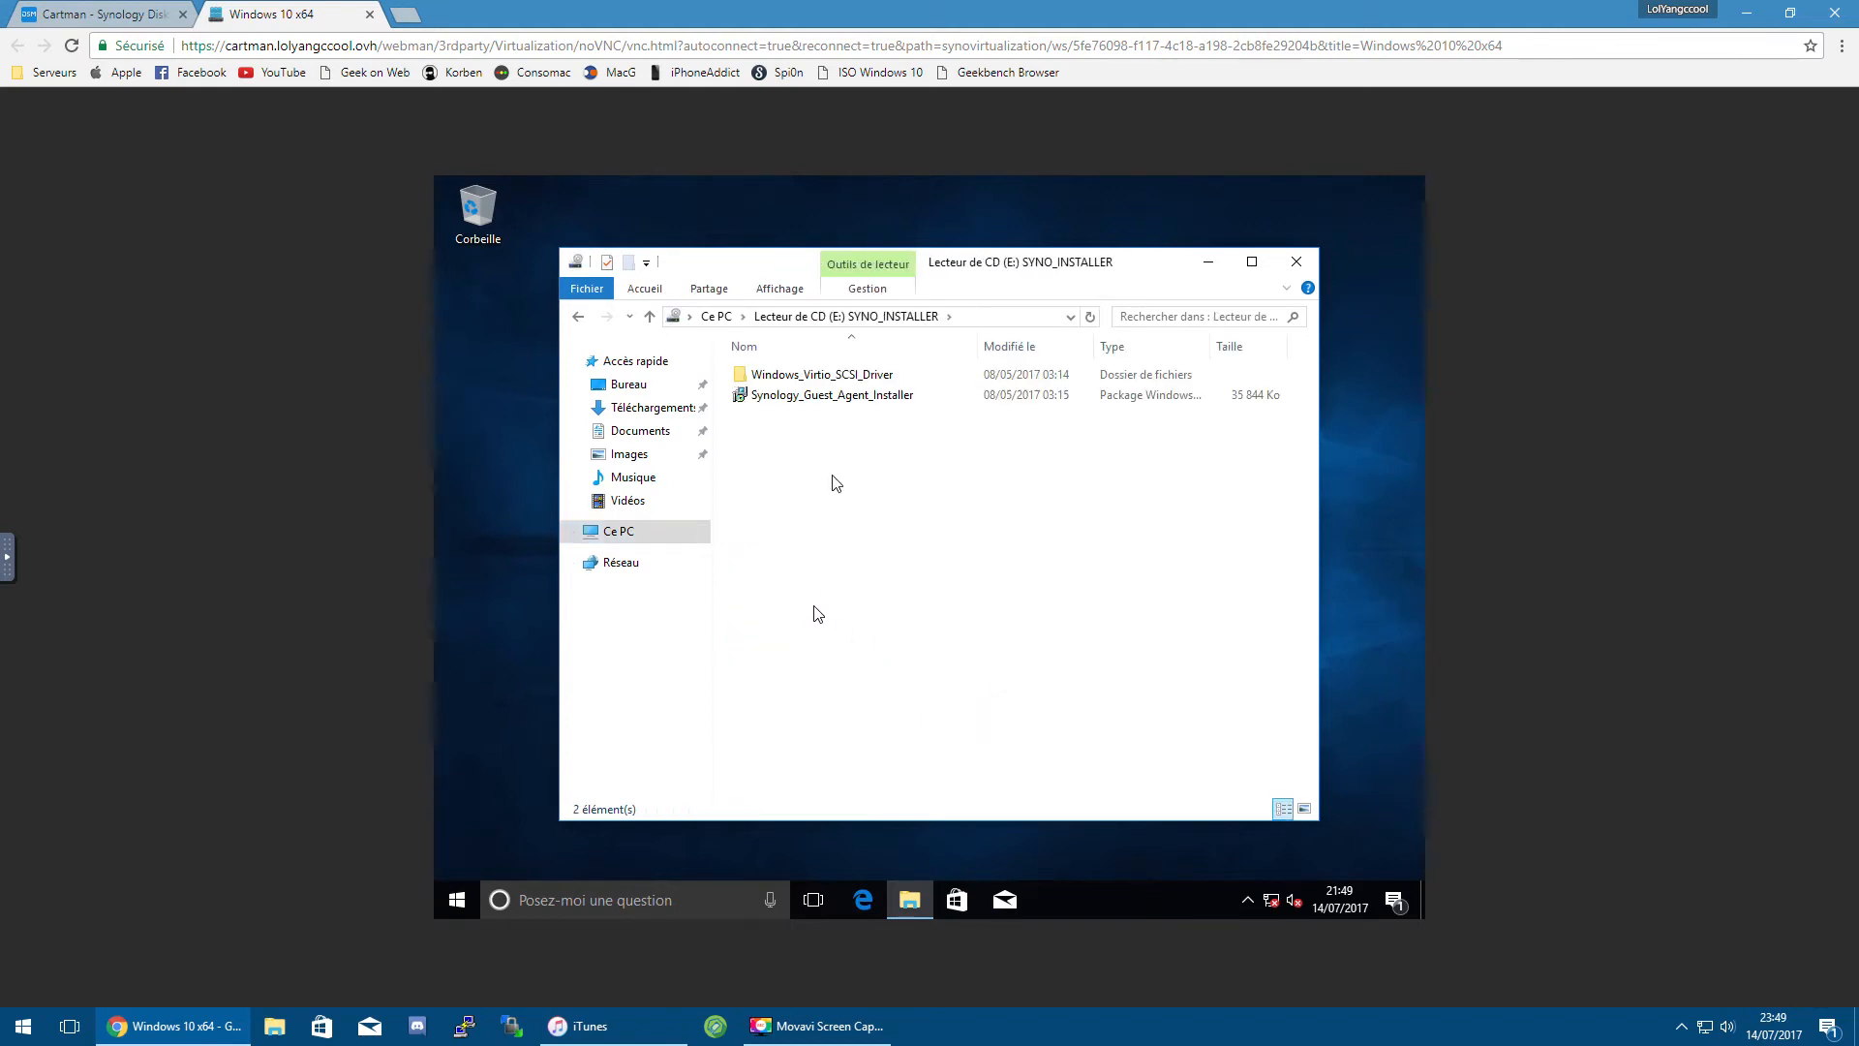
double_click(833, 396)
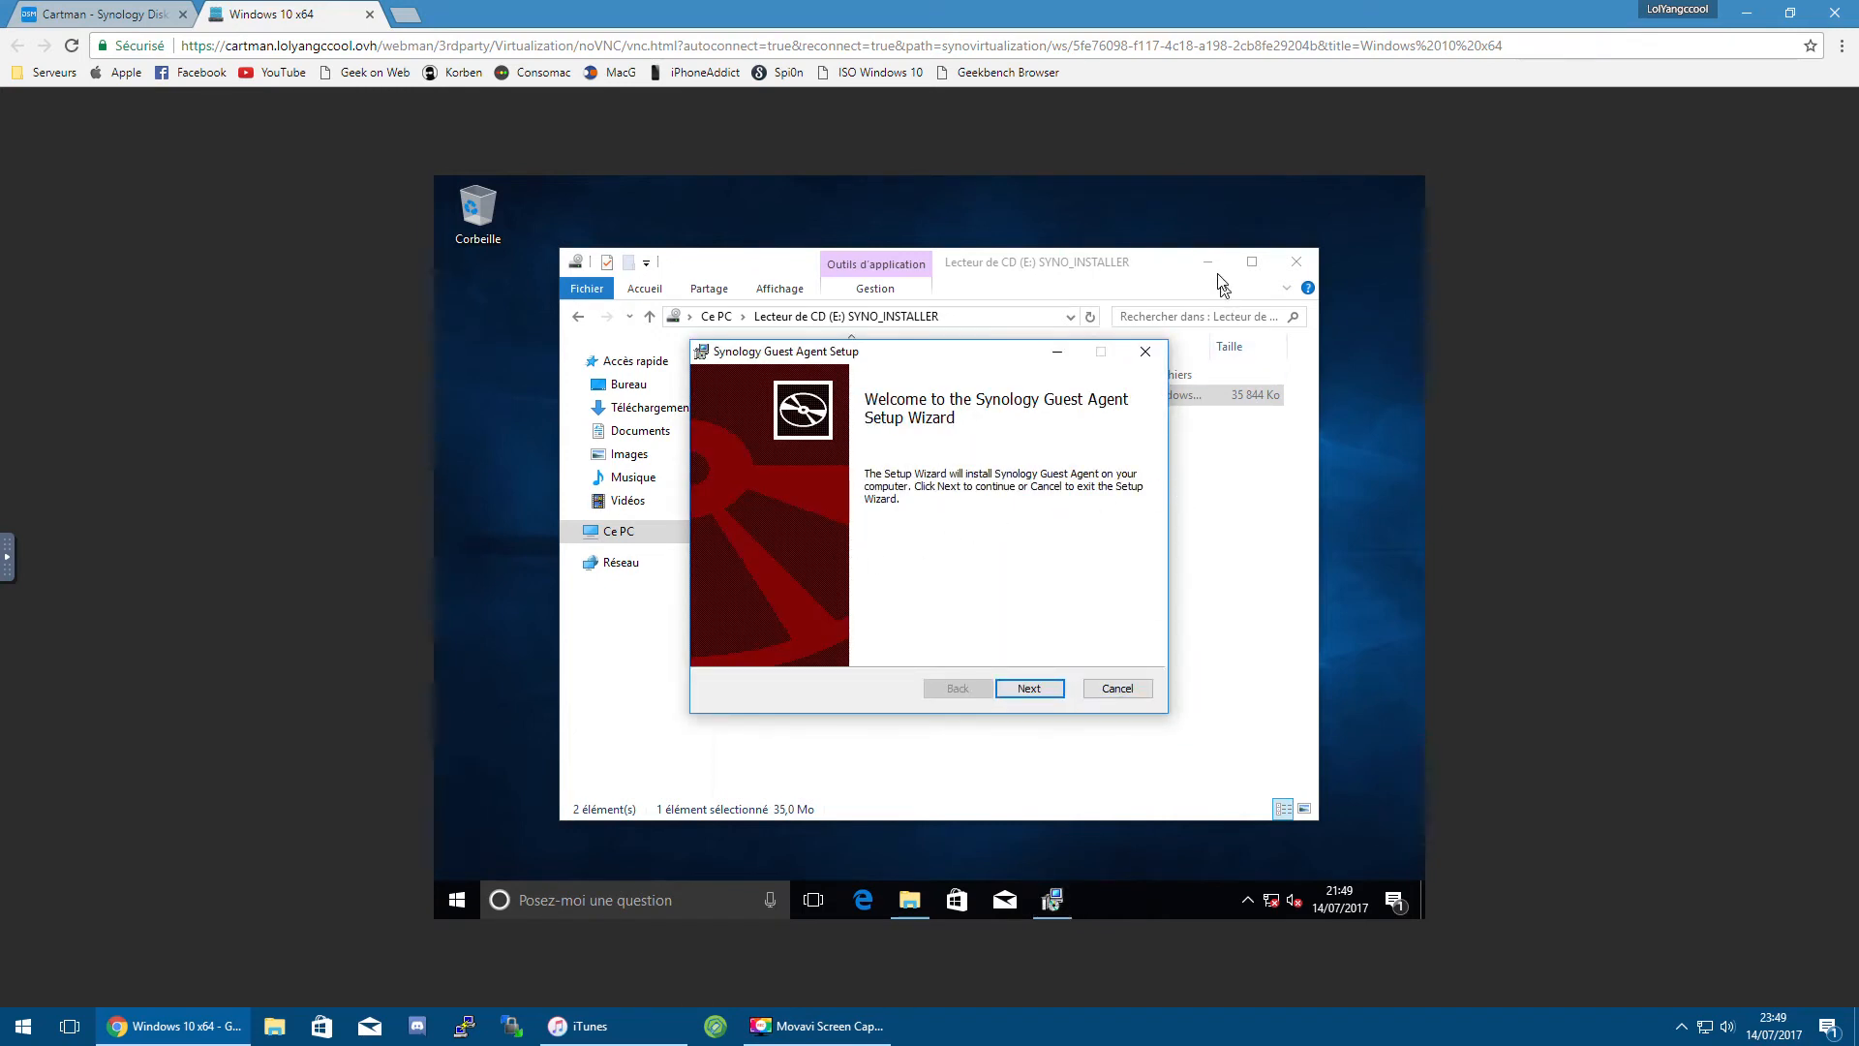
Step: Close the Explorer window and install Synology Guest Agent to the default folder, accepting the licence agreement and authorizing the changes
left_click(1294, 276)
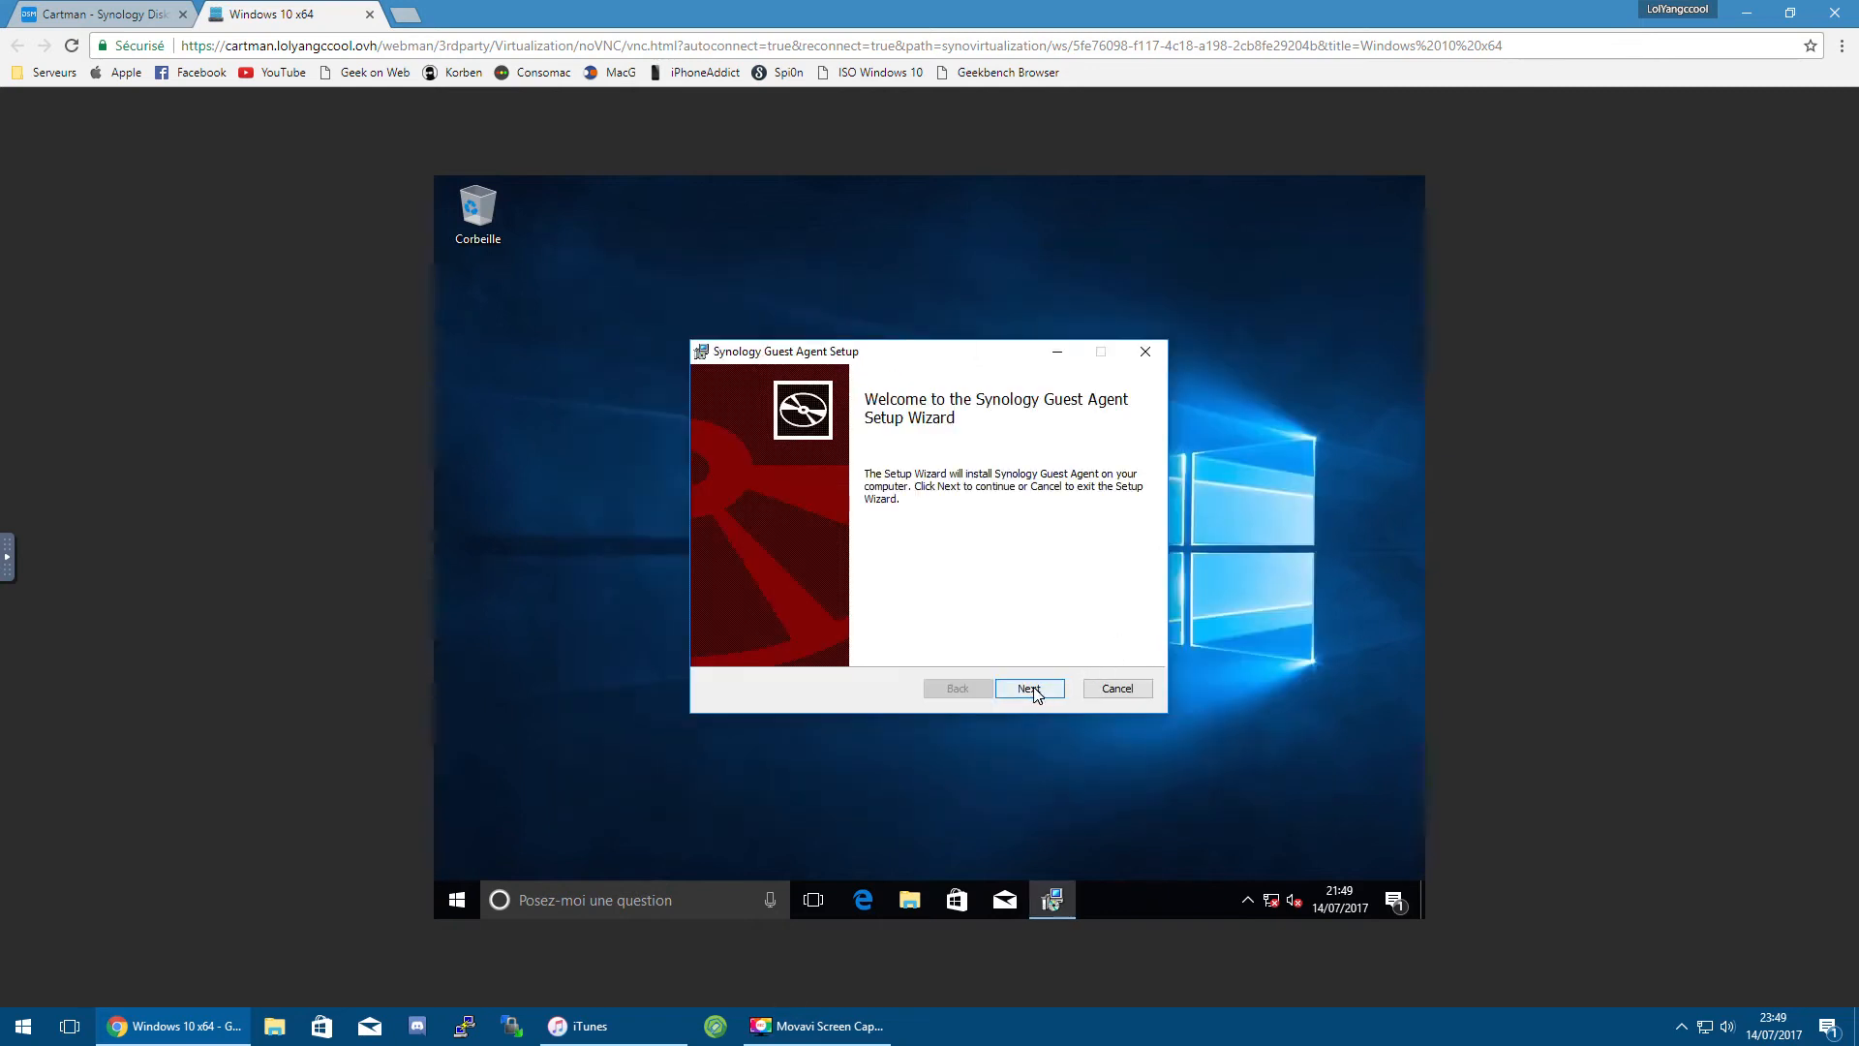
left_click(1032, 688)
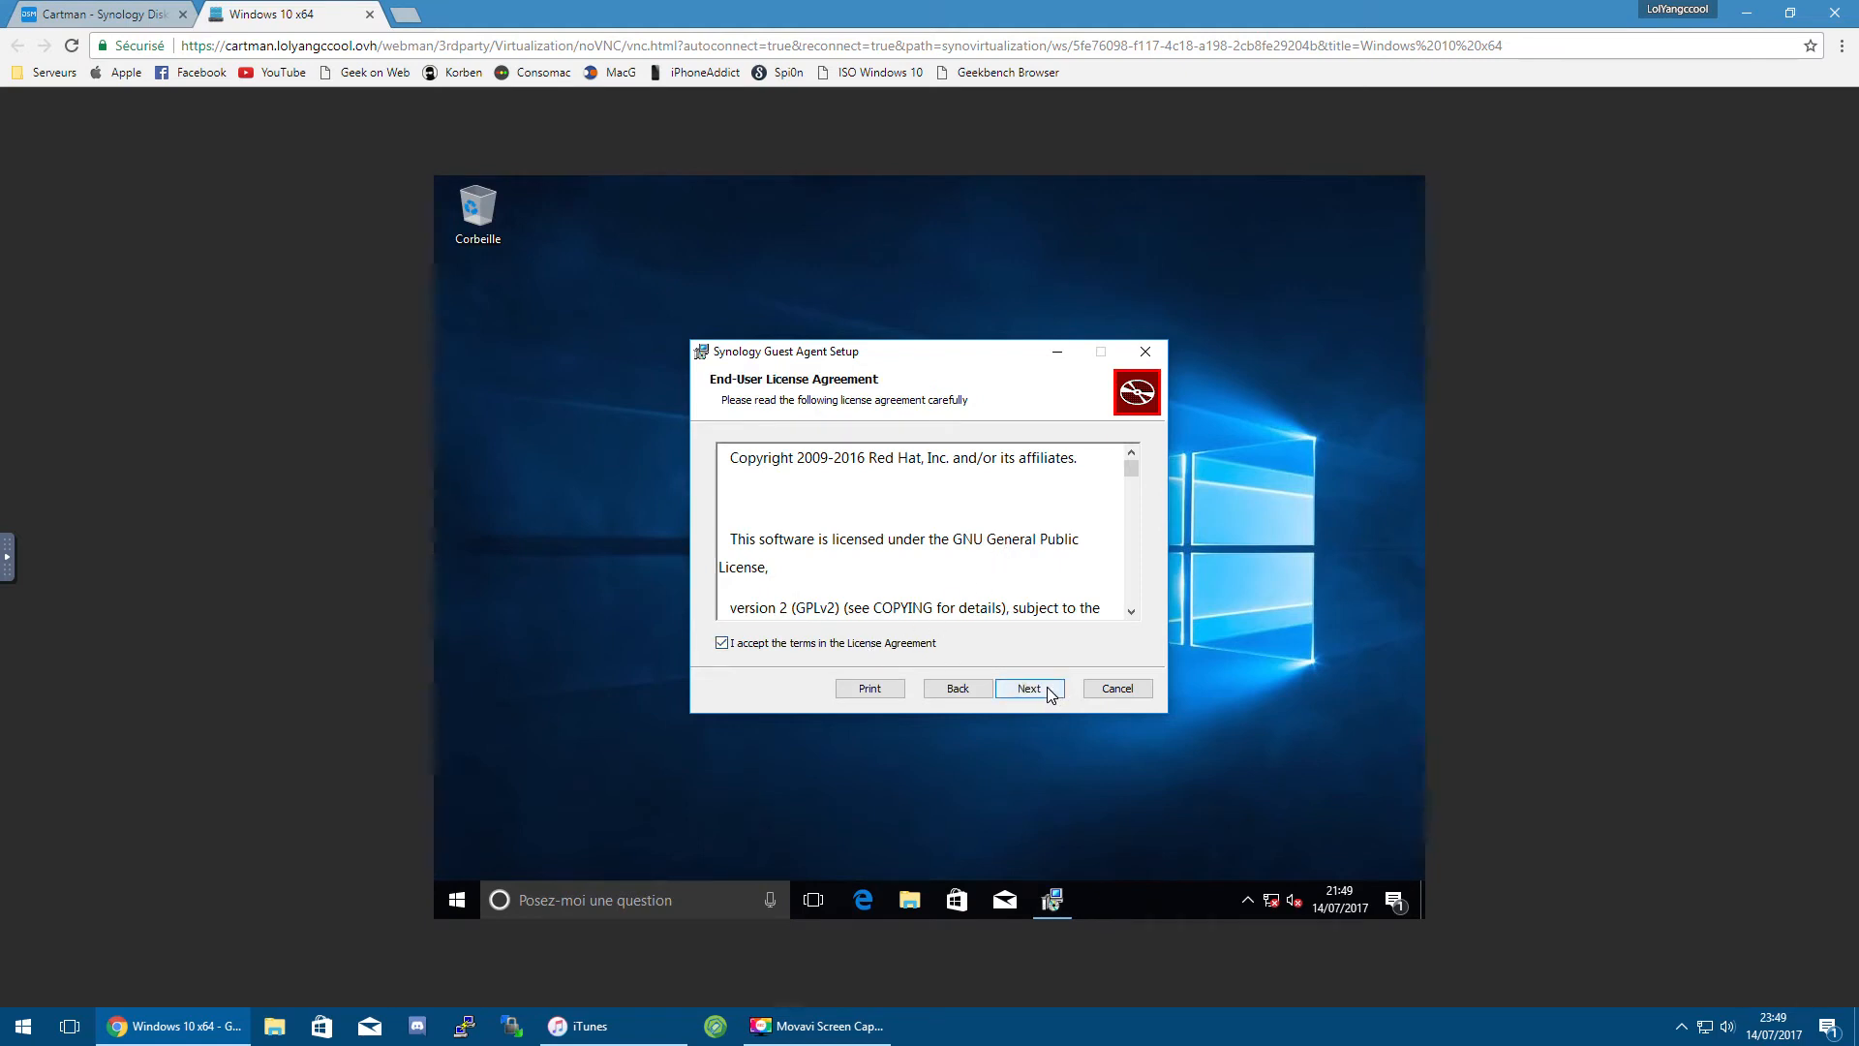
left_click(1048, 688)
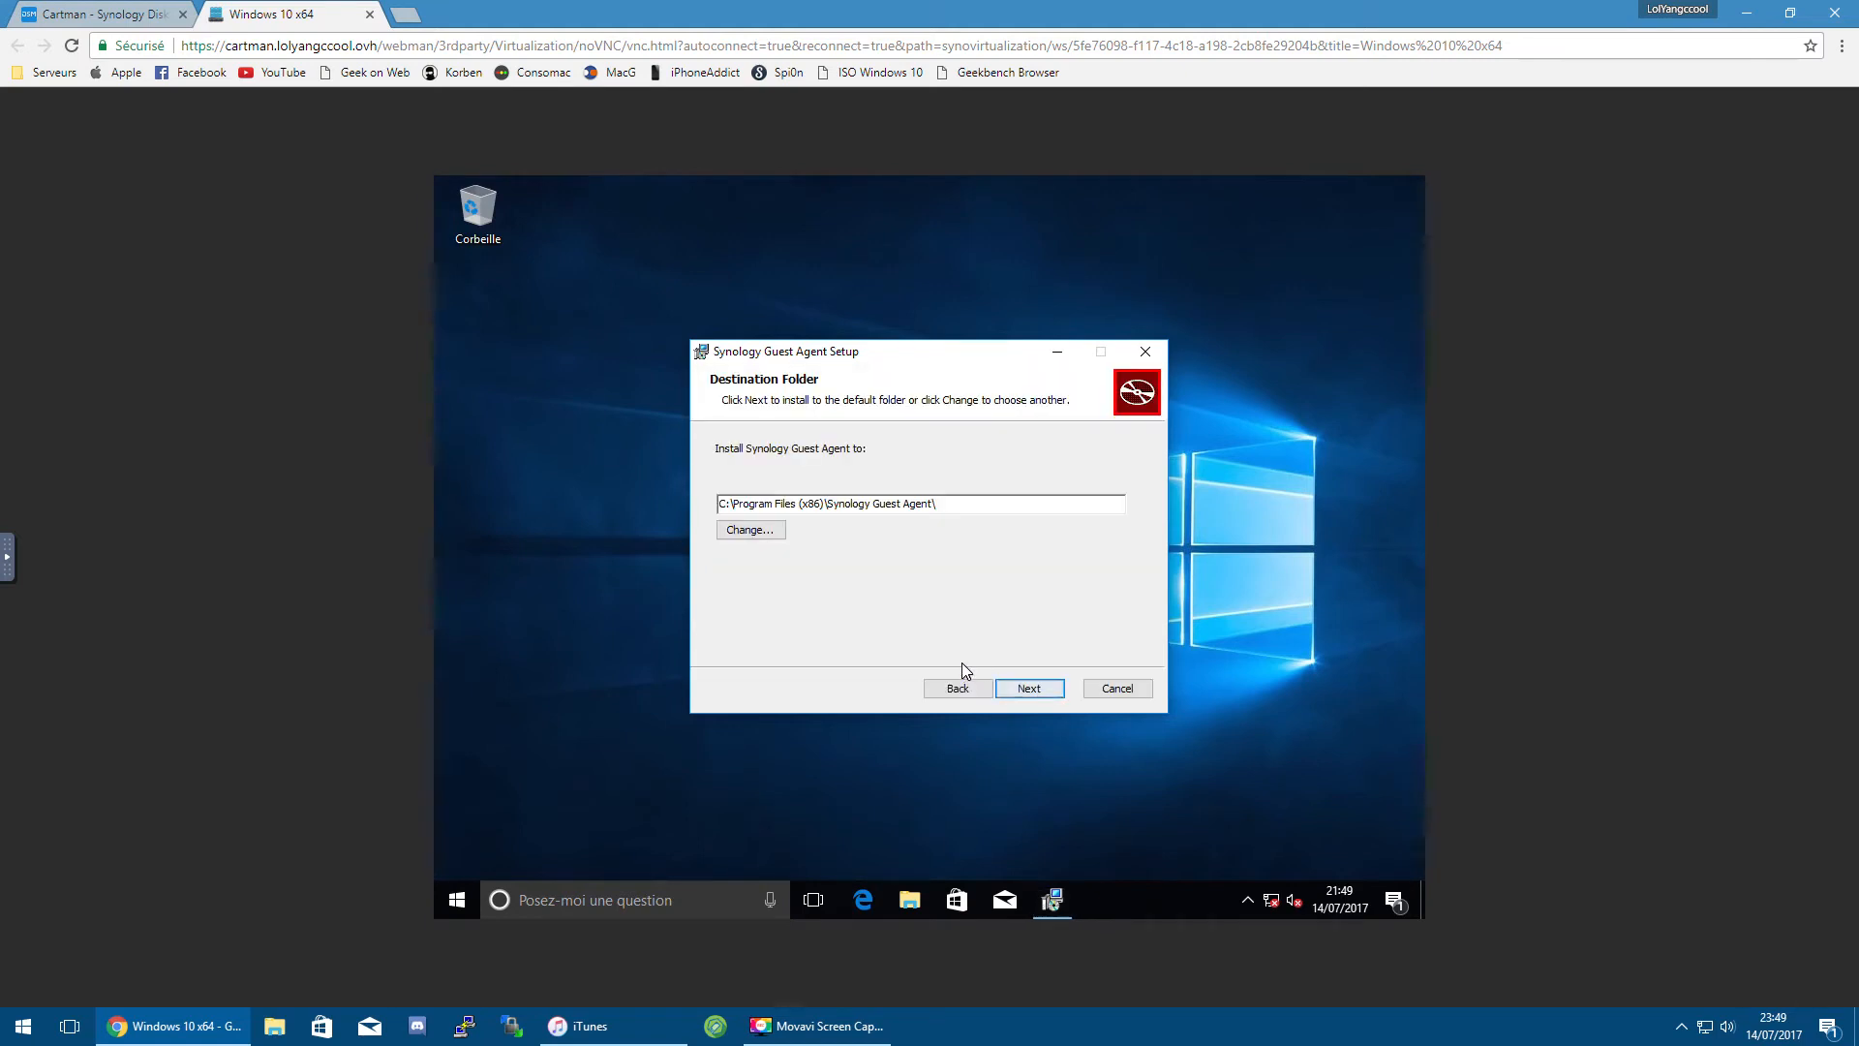
left_click(1034, 687)
left_click(1033, 688)
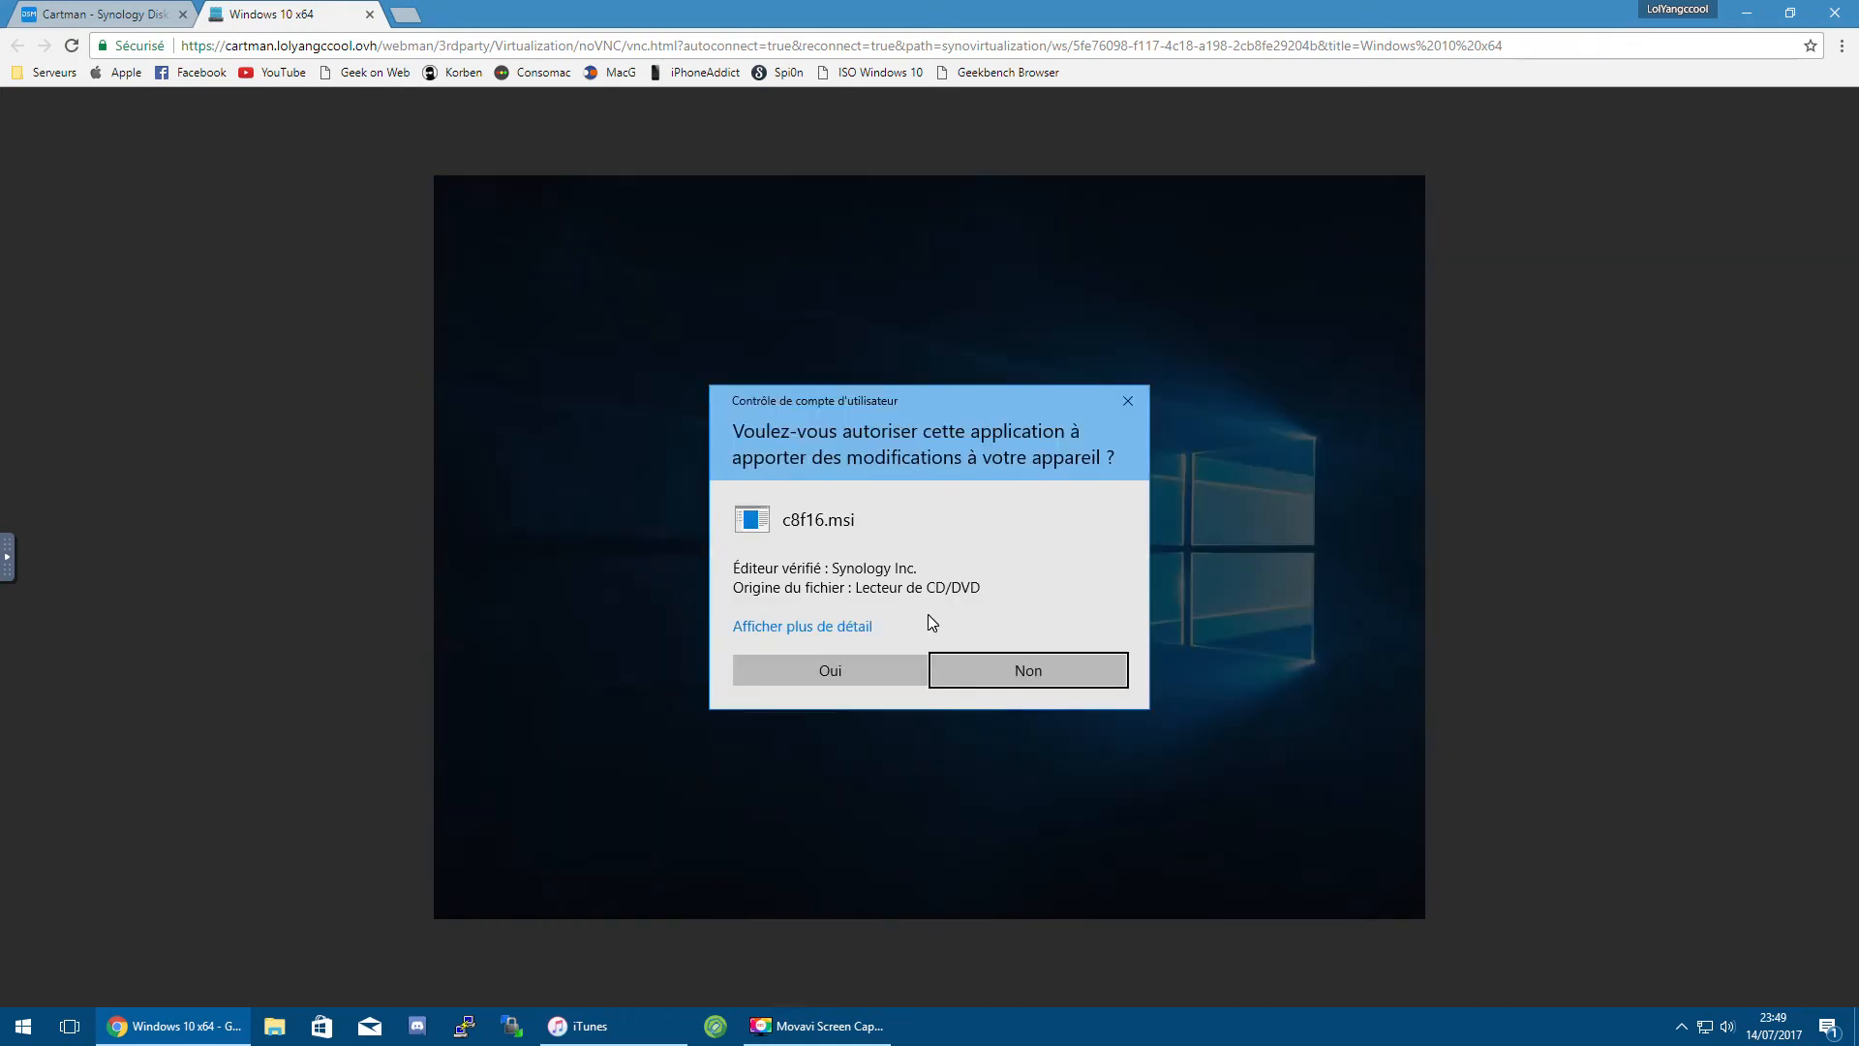
left_click(869, 676)
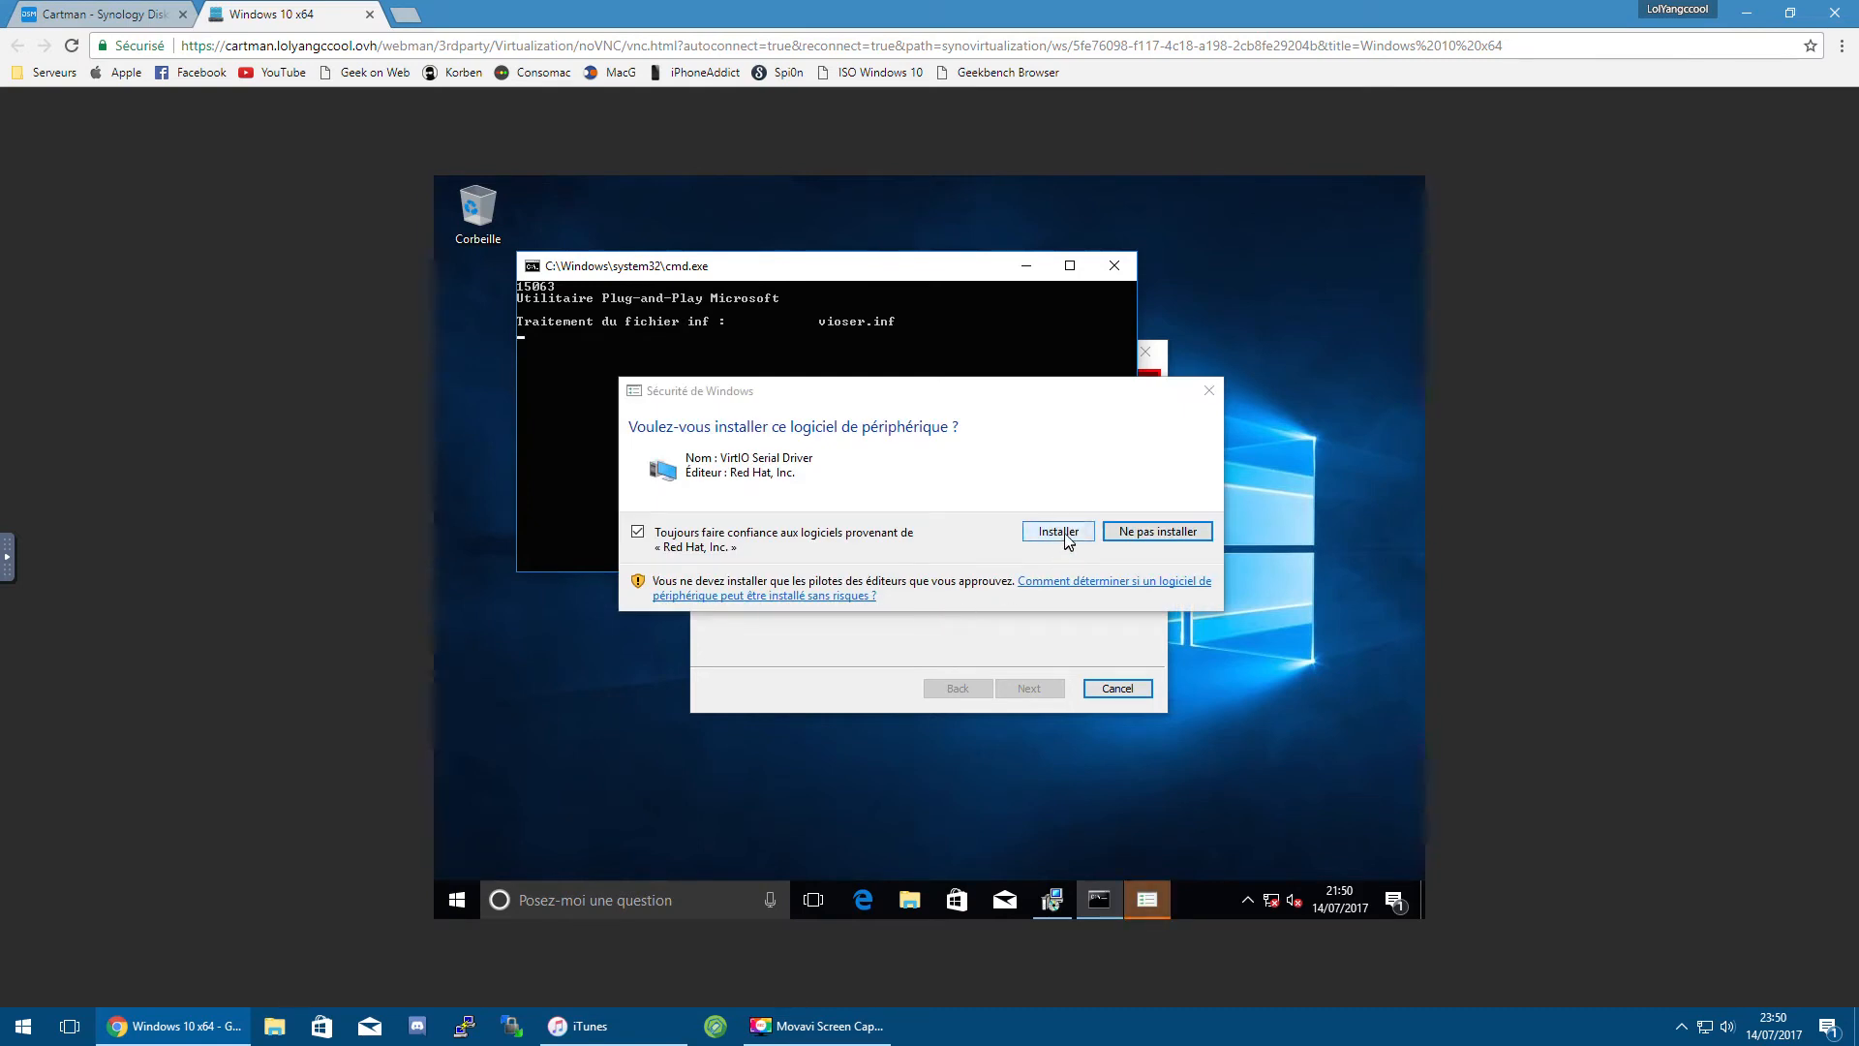
Step: Complete the Synology Guest Agent setup, installing the Red Hat VirtIO Serial Driver and allowing other devices to detect the PC
left_click(1058, 532)
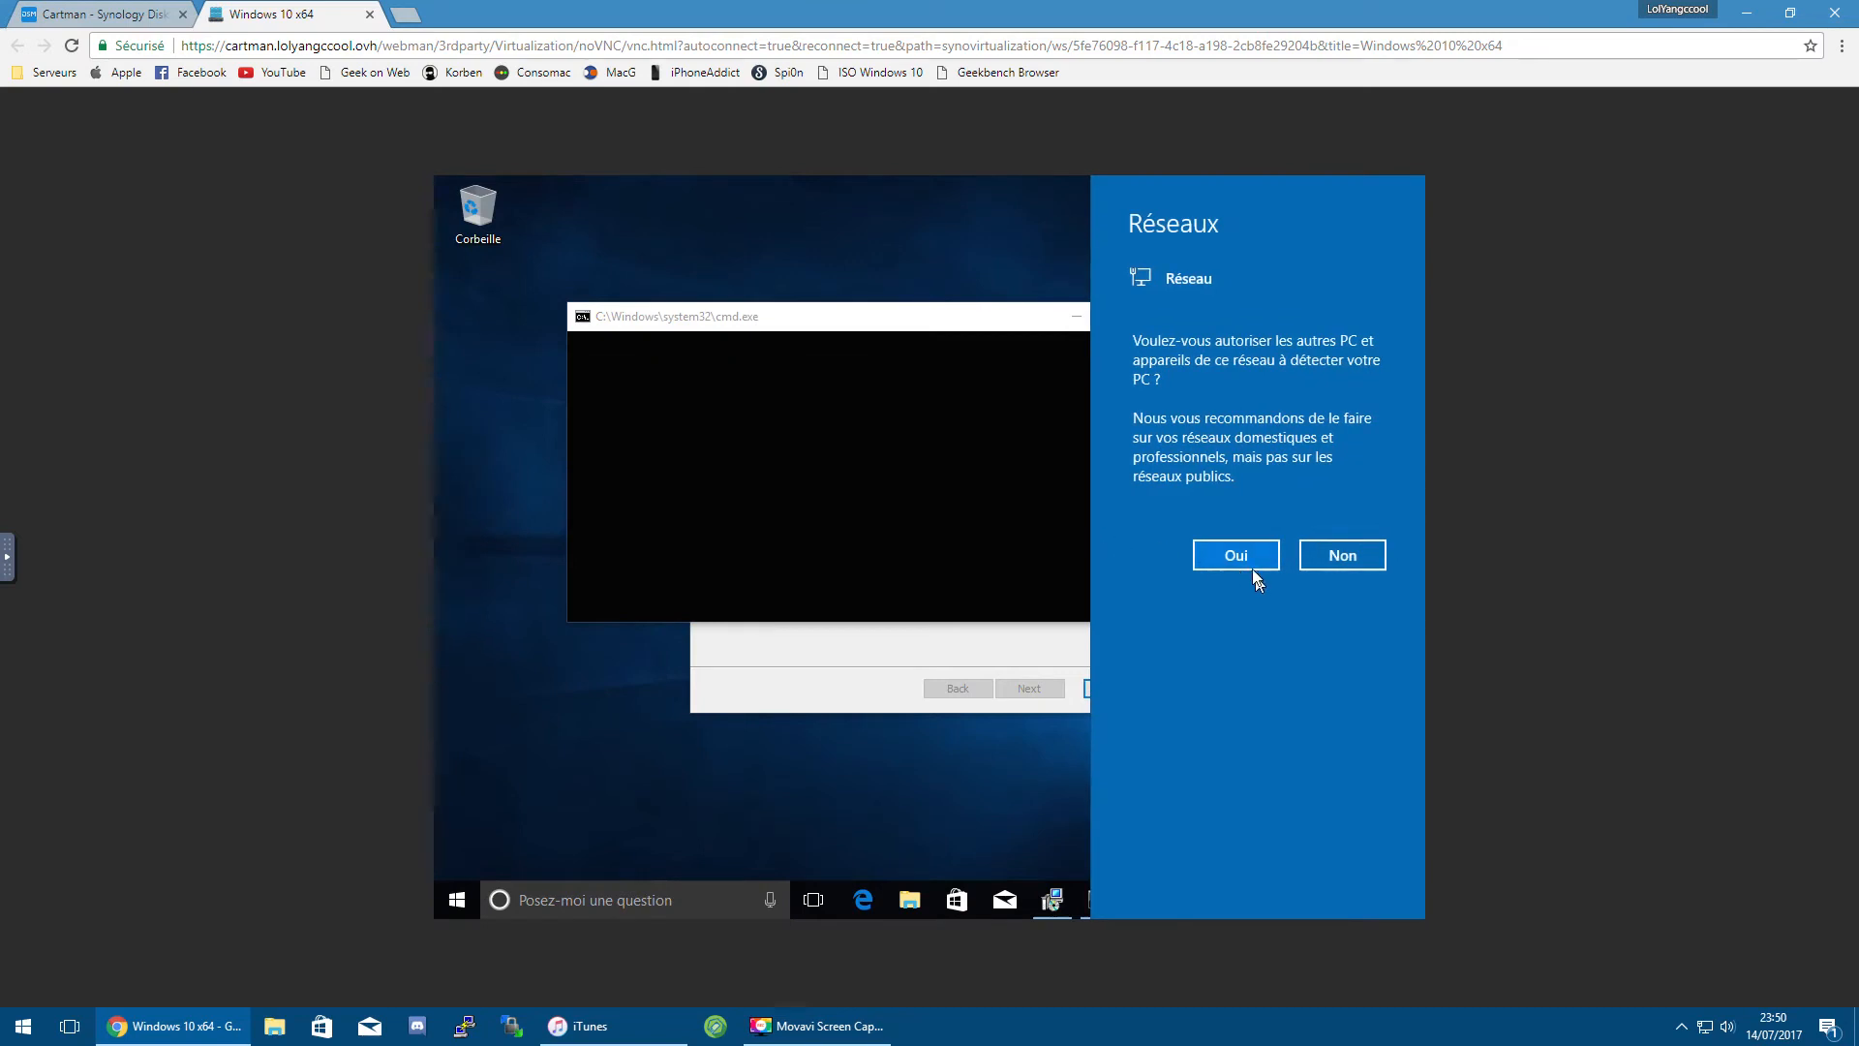
left_click(1238, 558)
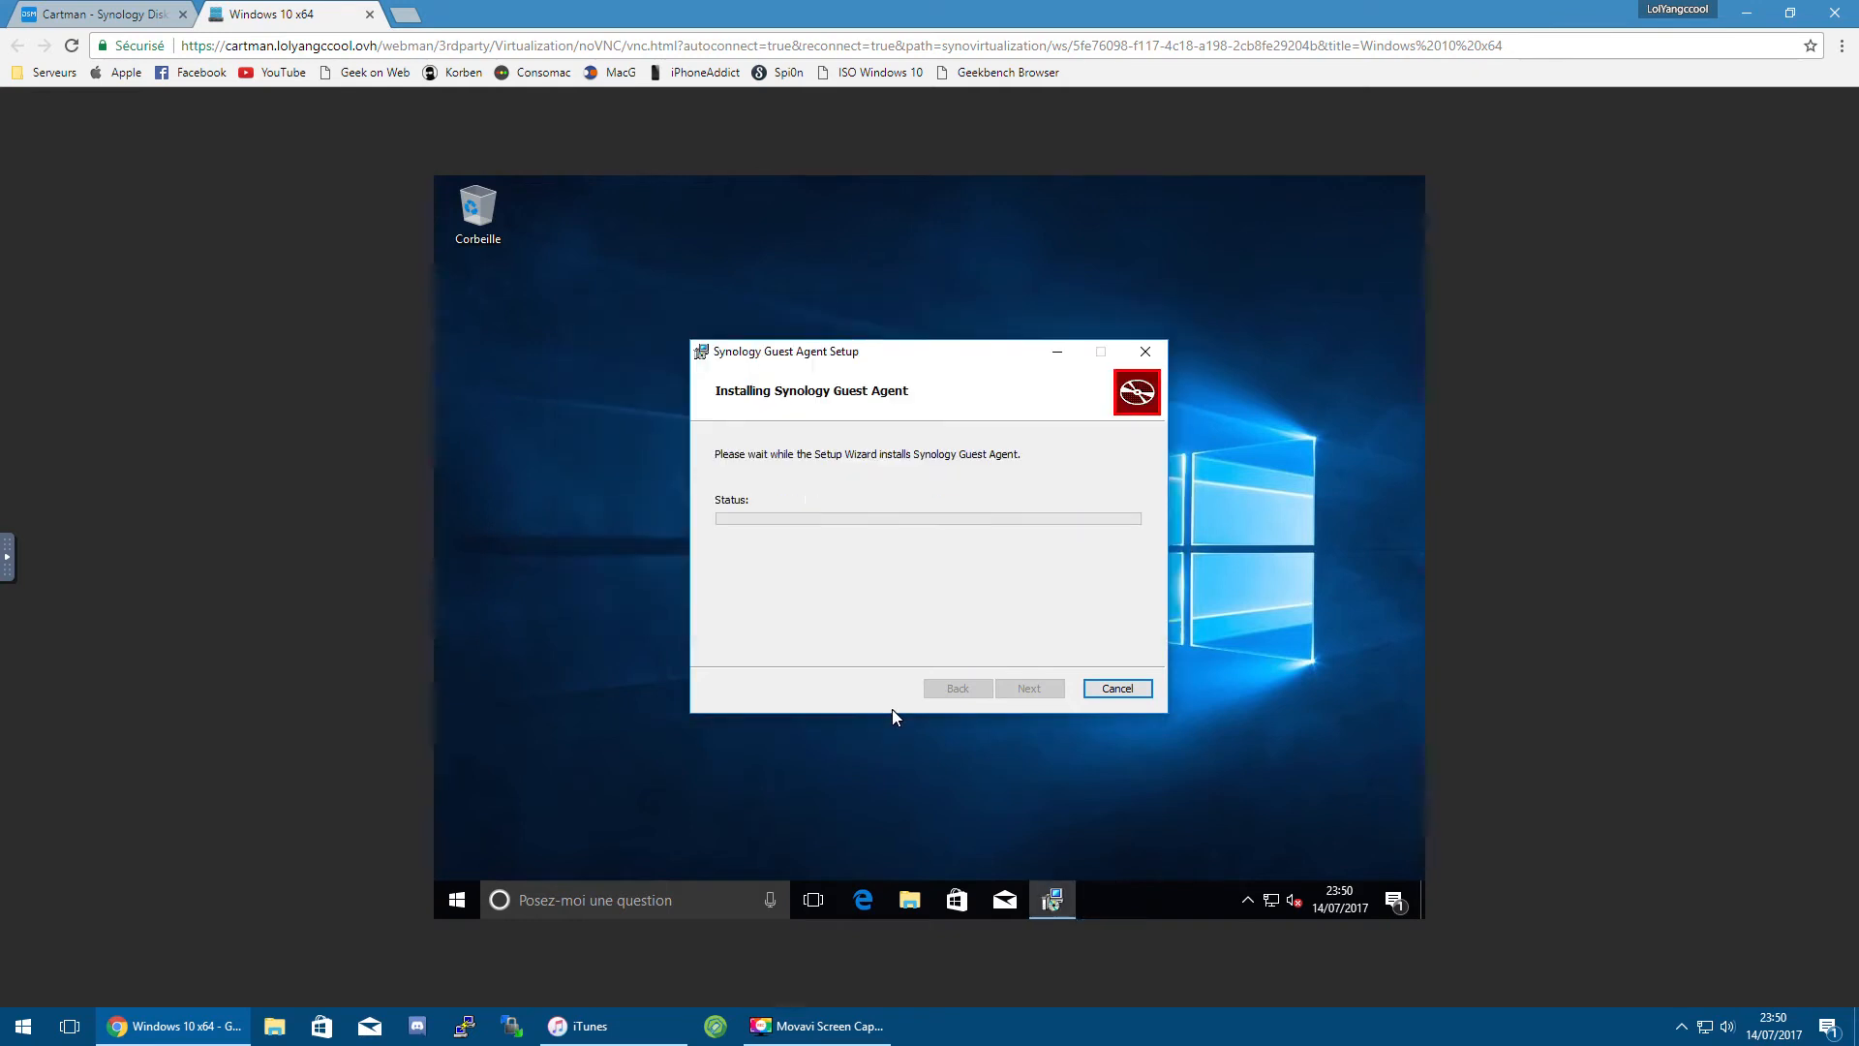
left_click(1031, 688)
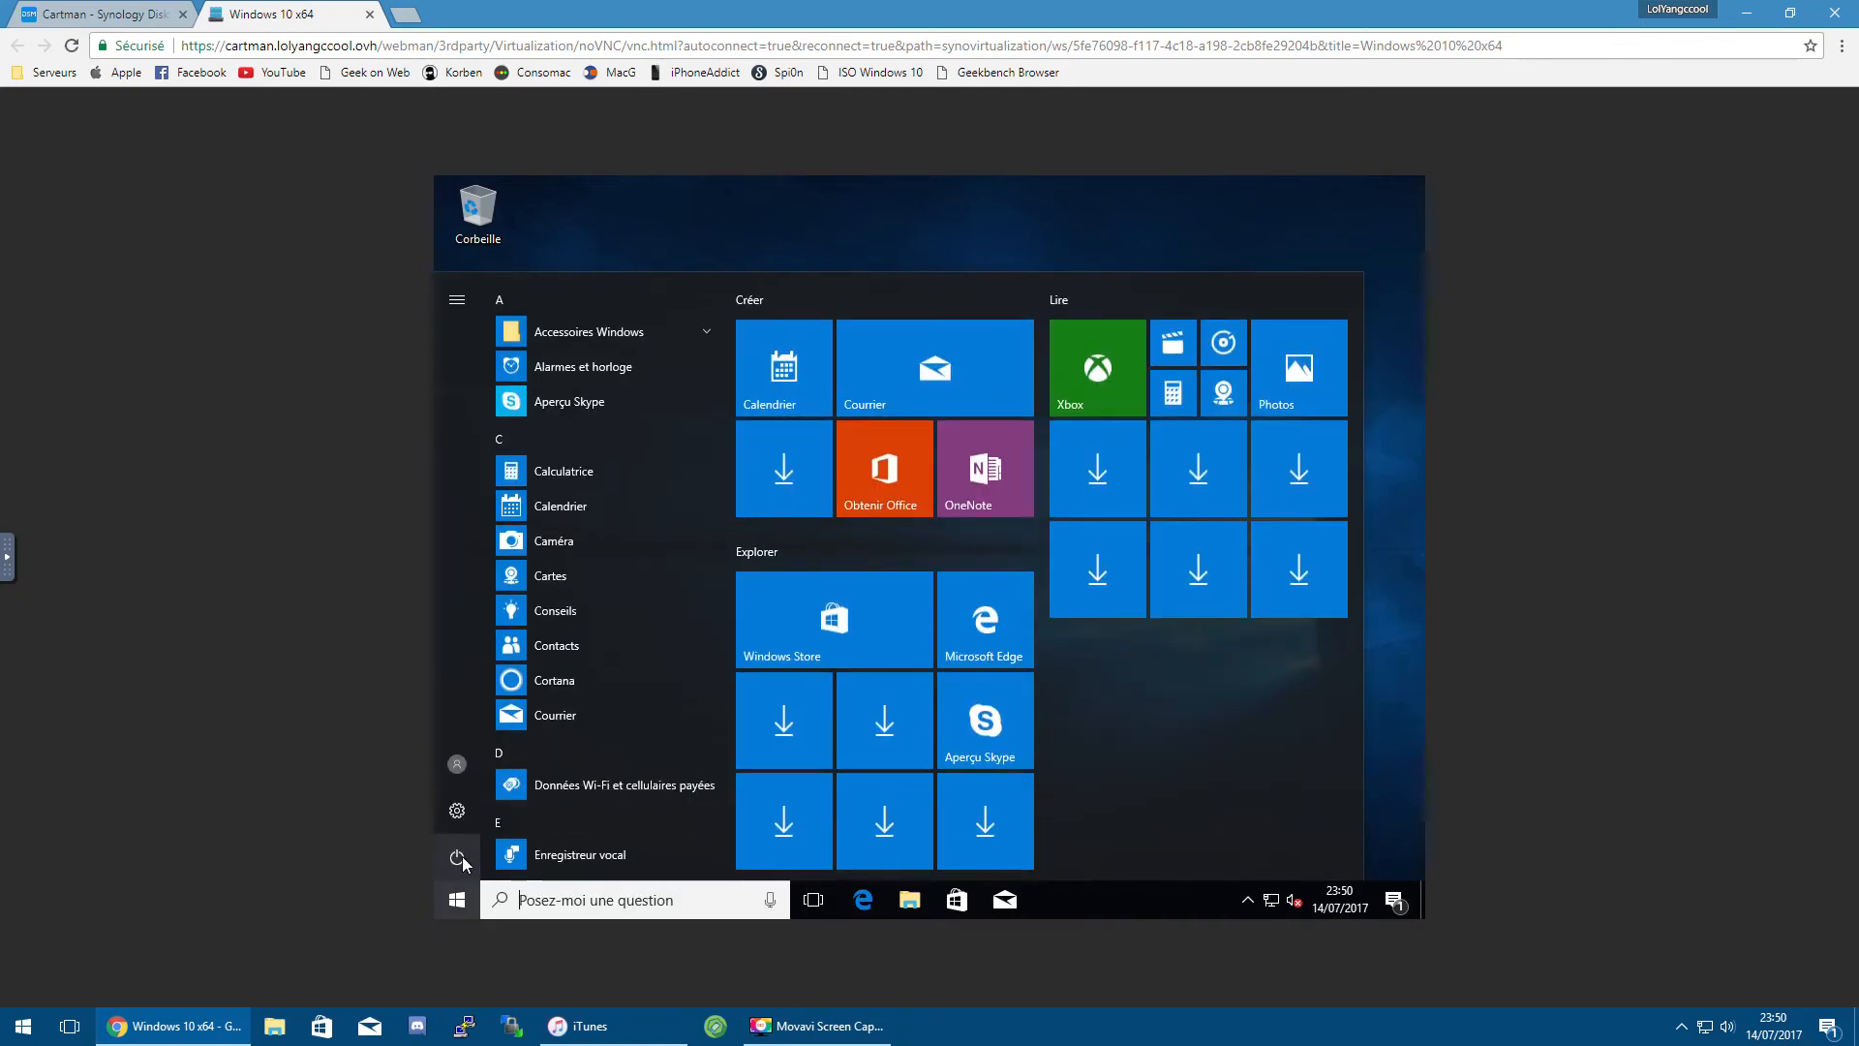
Step: Reload the console page and restart Windows in the virtual machine, forcing the restart despite the running Task Host Window
left_click(471, 856)
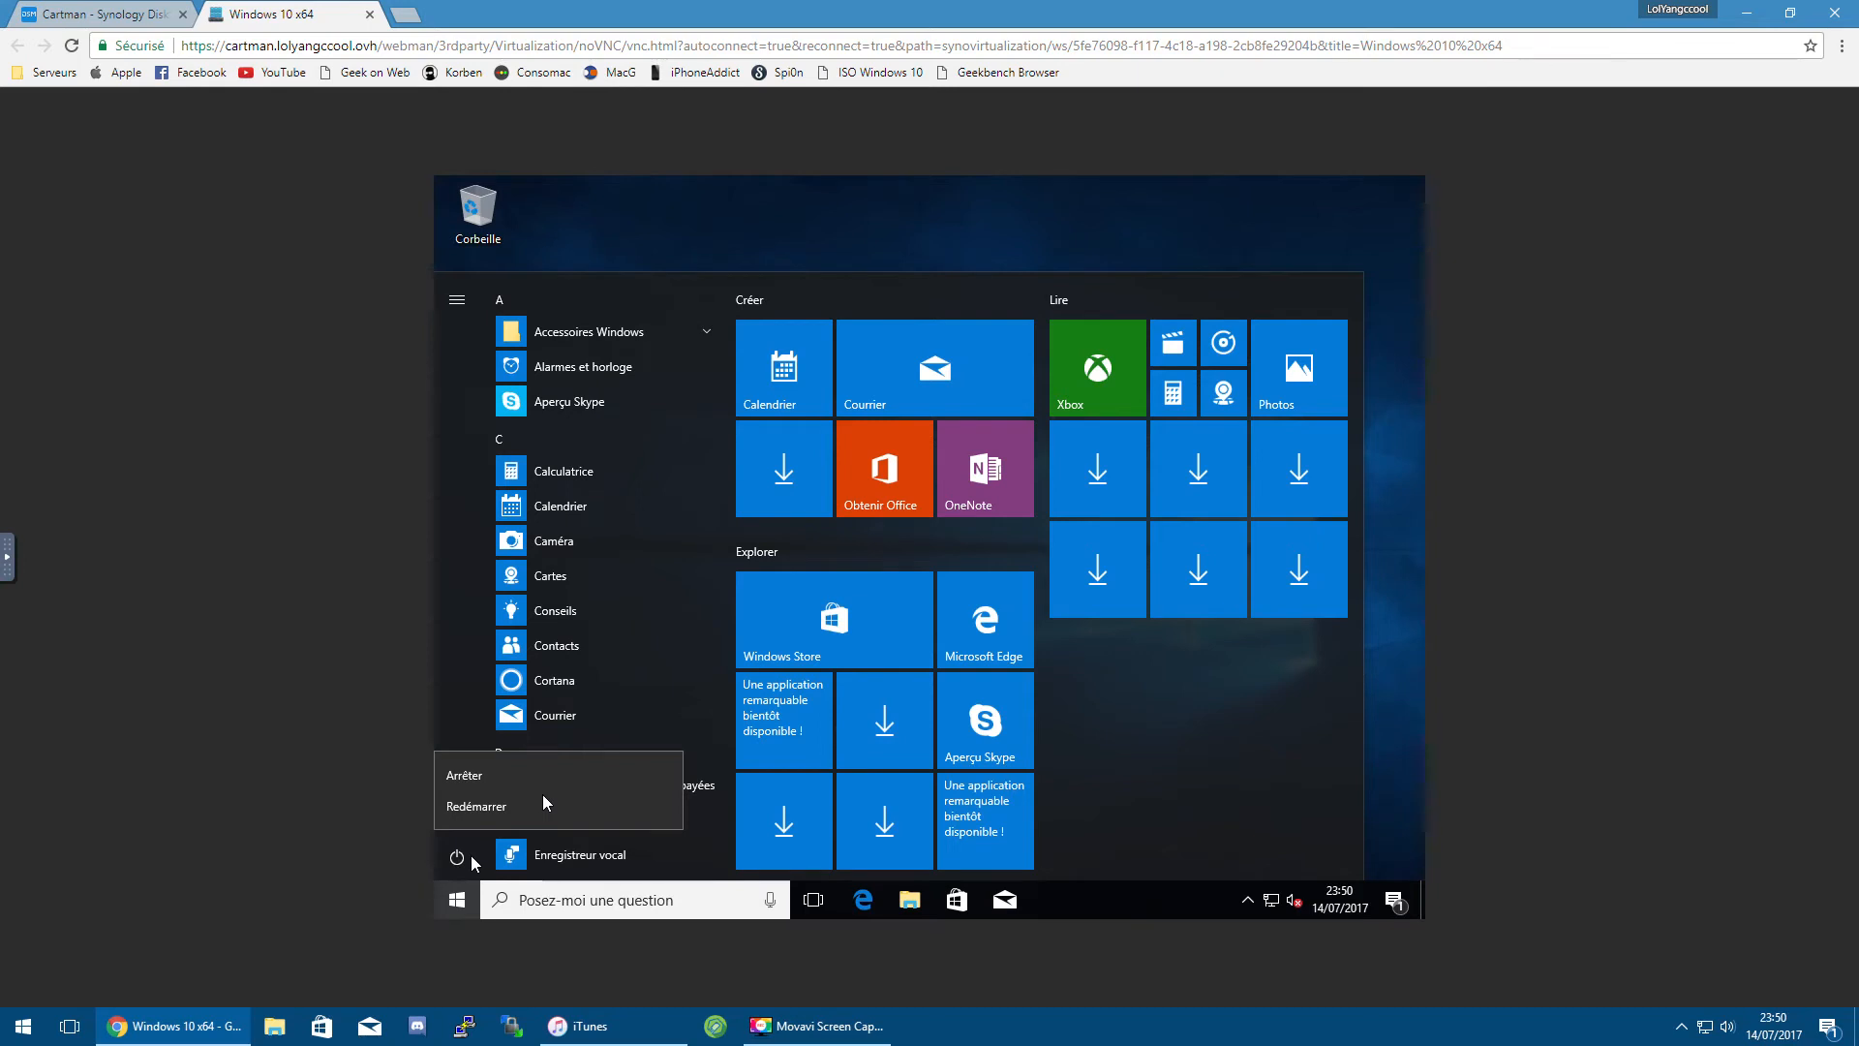
left_click(1153, 44)
key("Return")
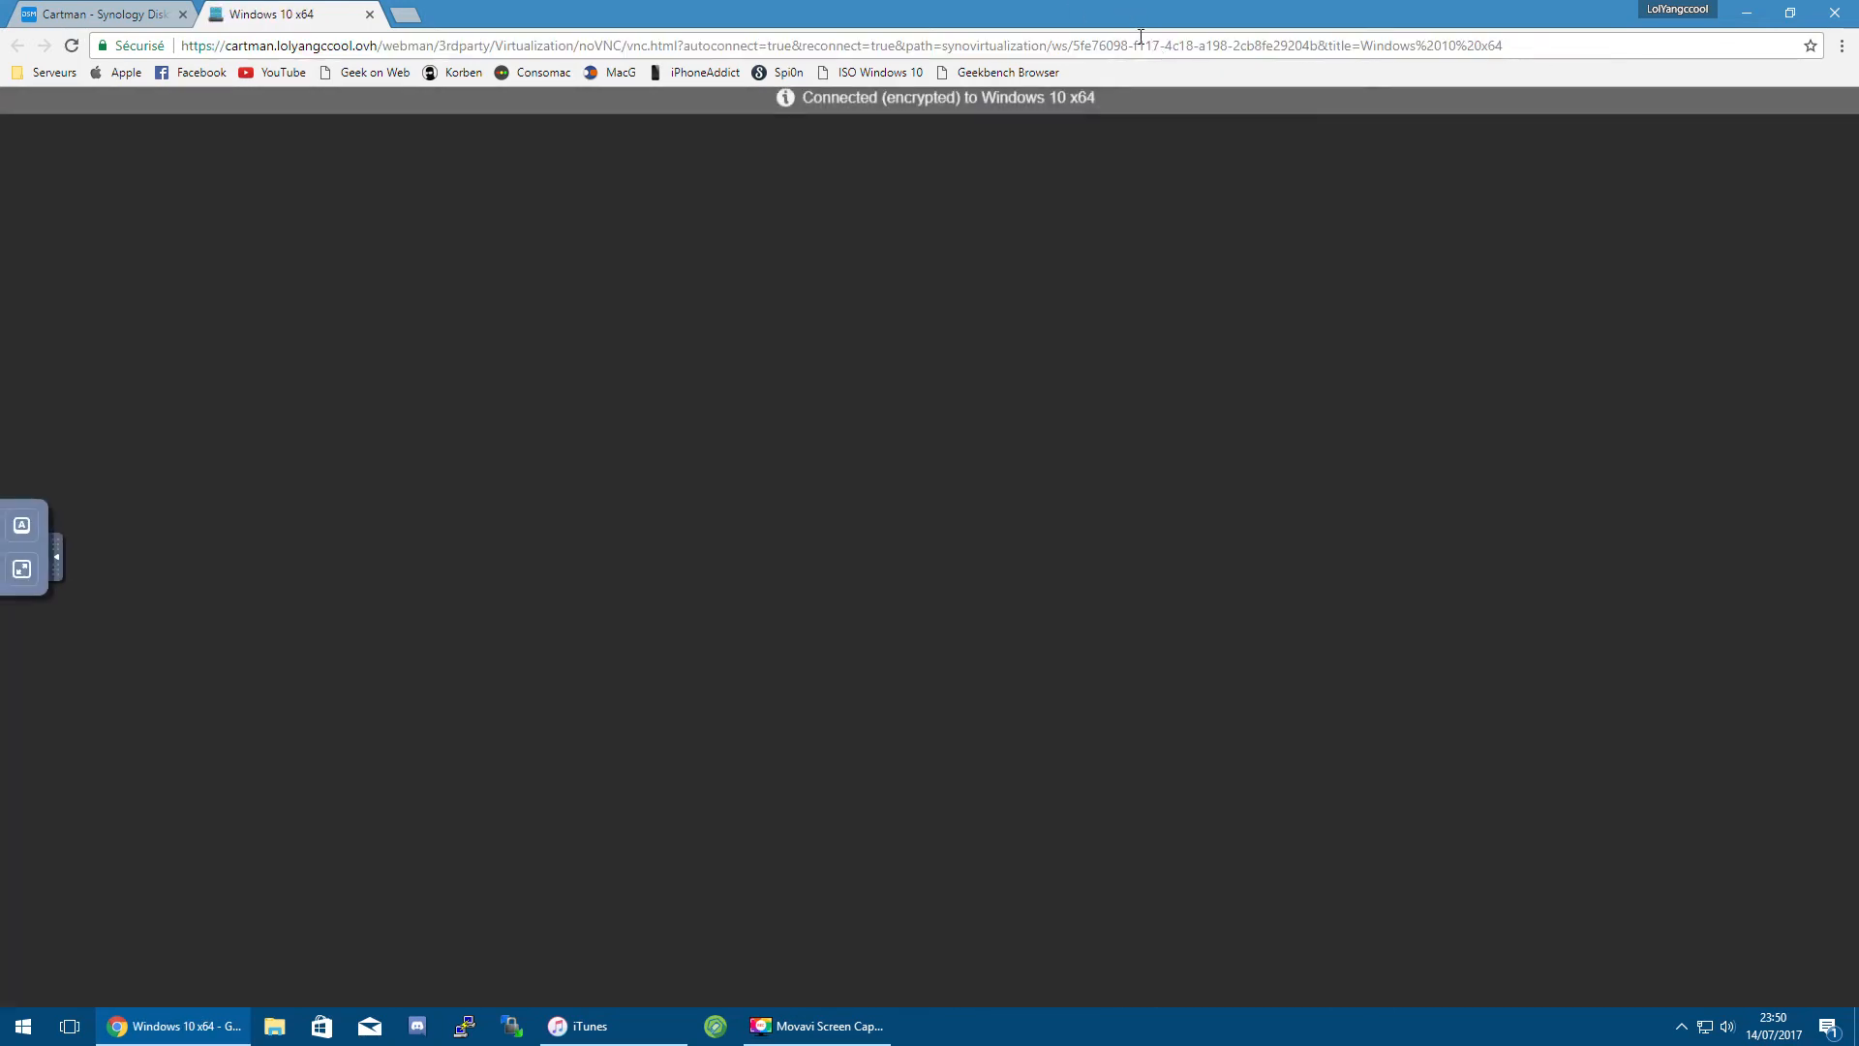
left_click(503, 808)
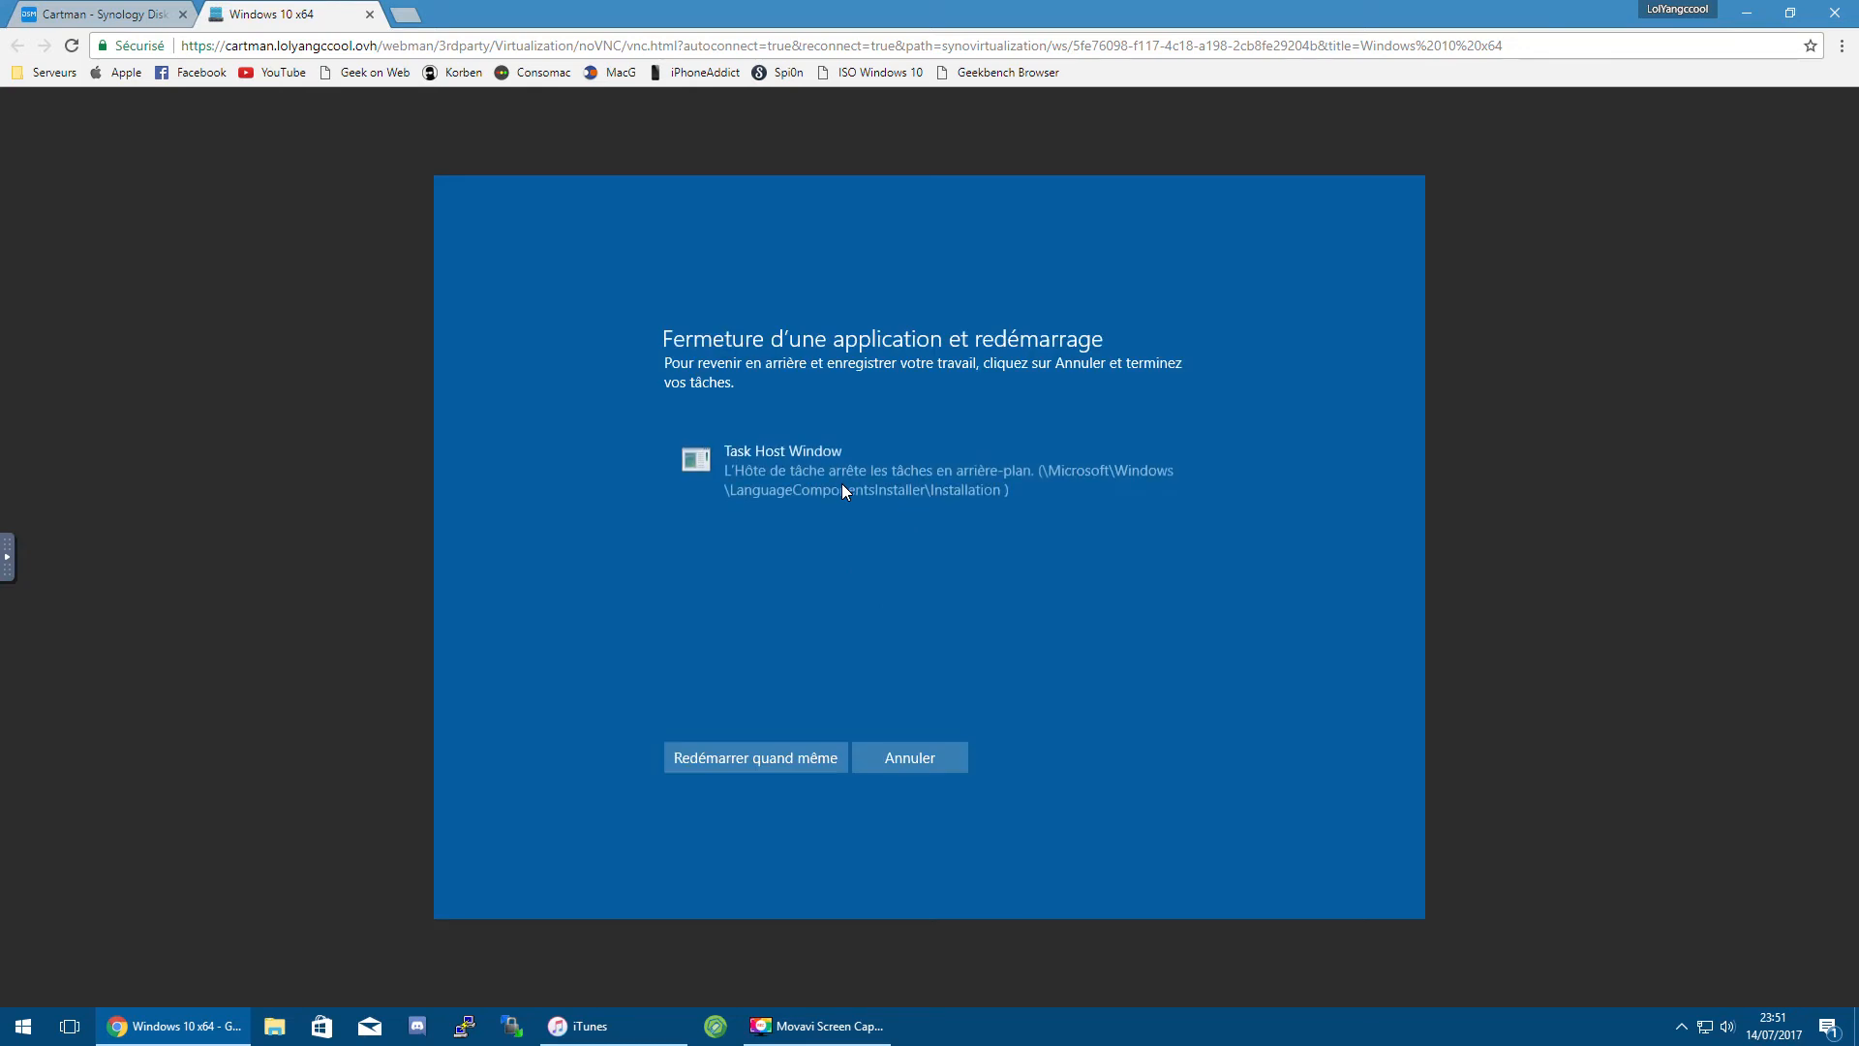
left_click(760, 755)
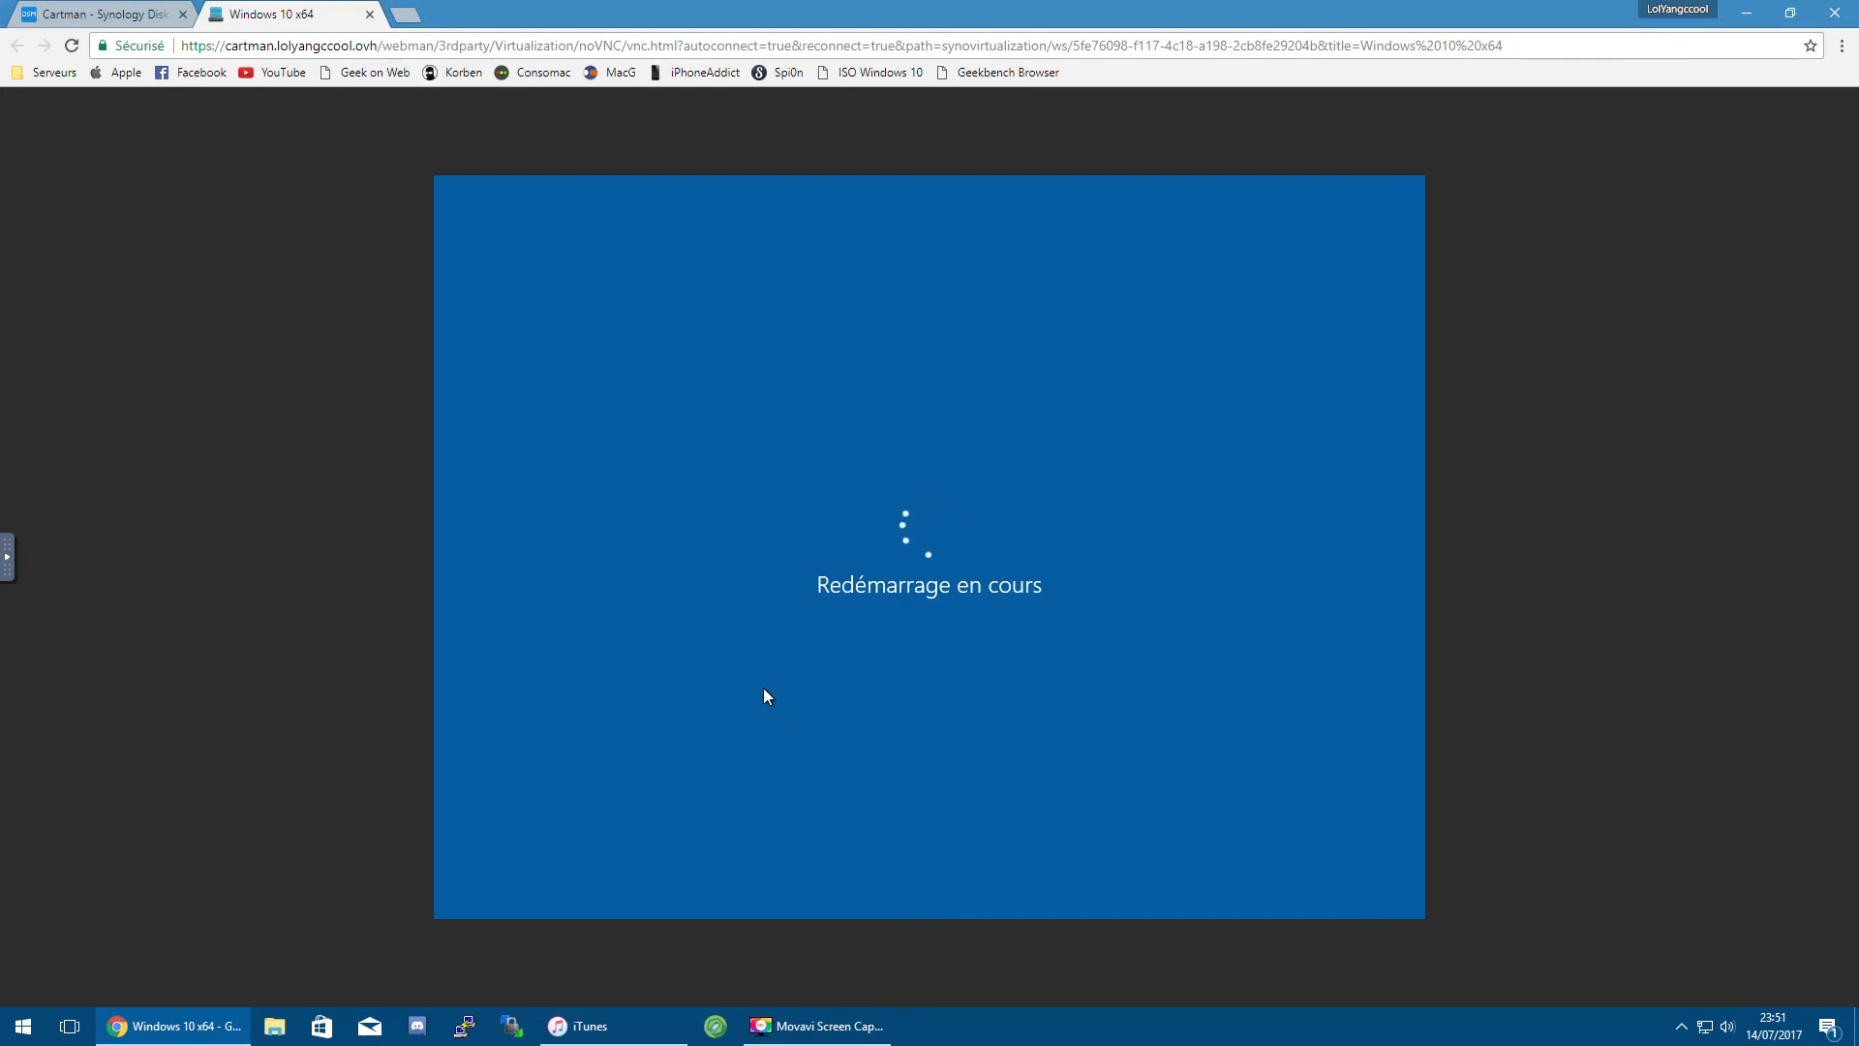
Step: Check the Windows 10 x64 machine's status in Virtual Machine Manager while Windows restarts
left_click(136, 21)
left_click_drag(868, 222, 873, 225)
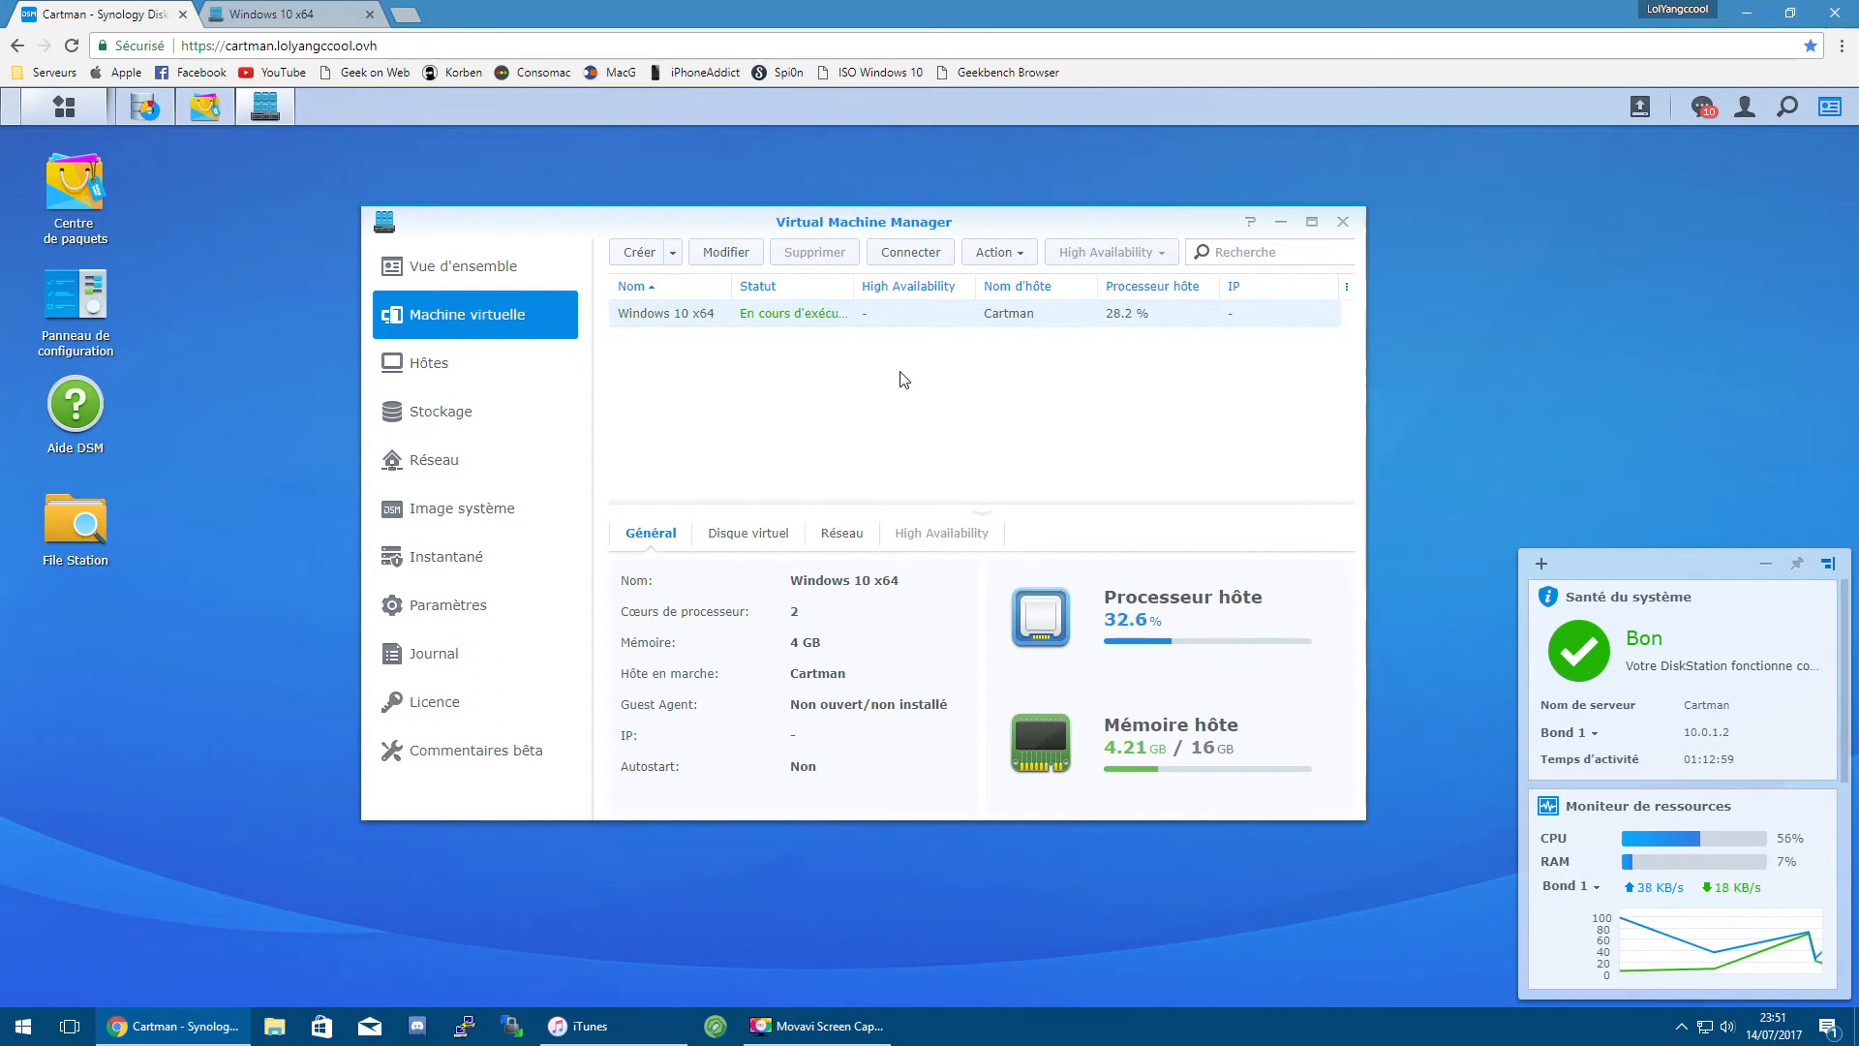
left_click_drag(856, 215, 868, 215)
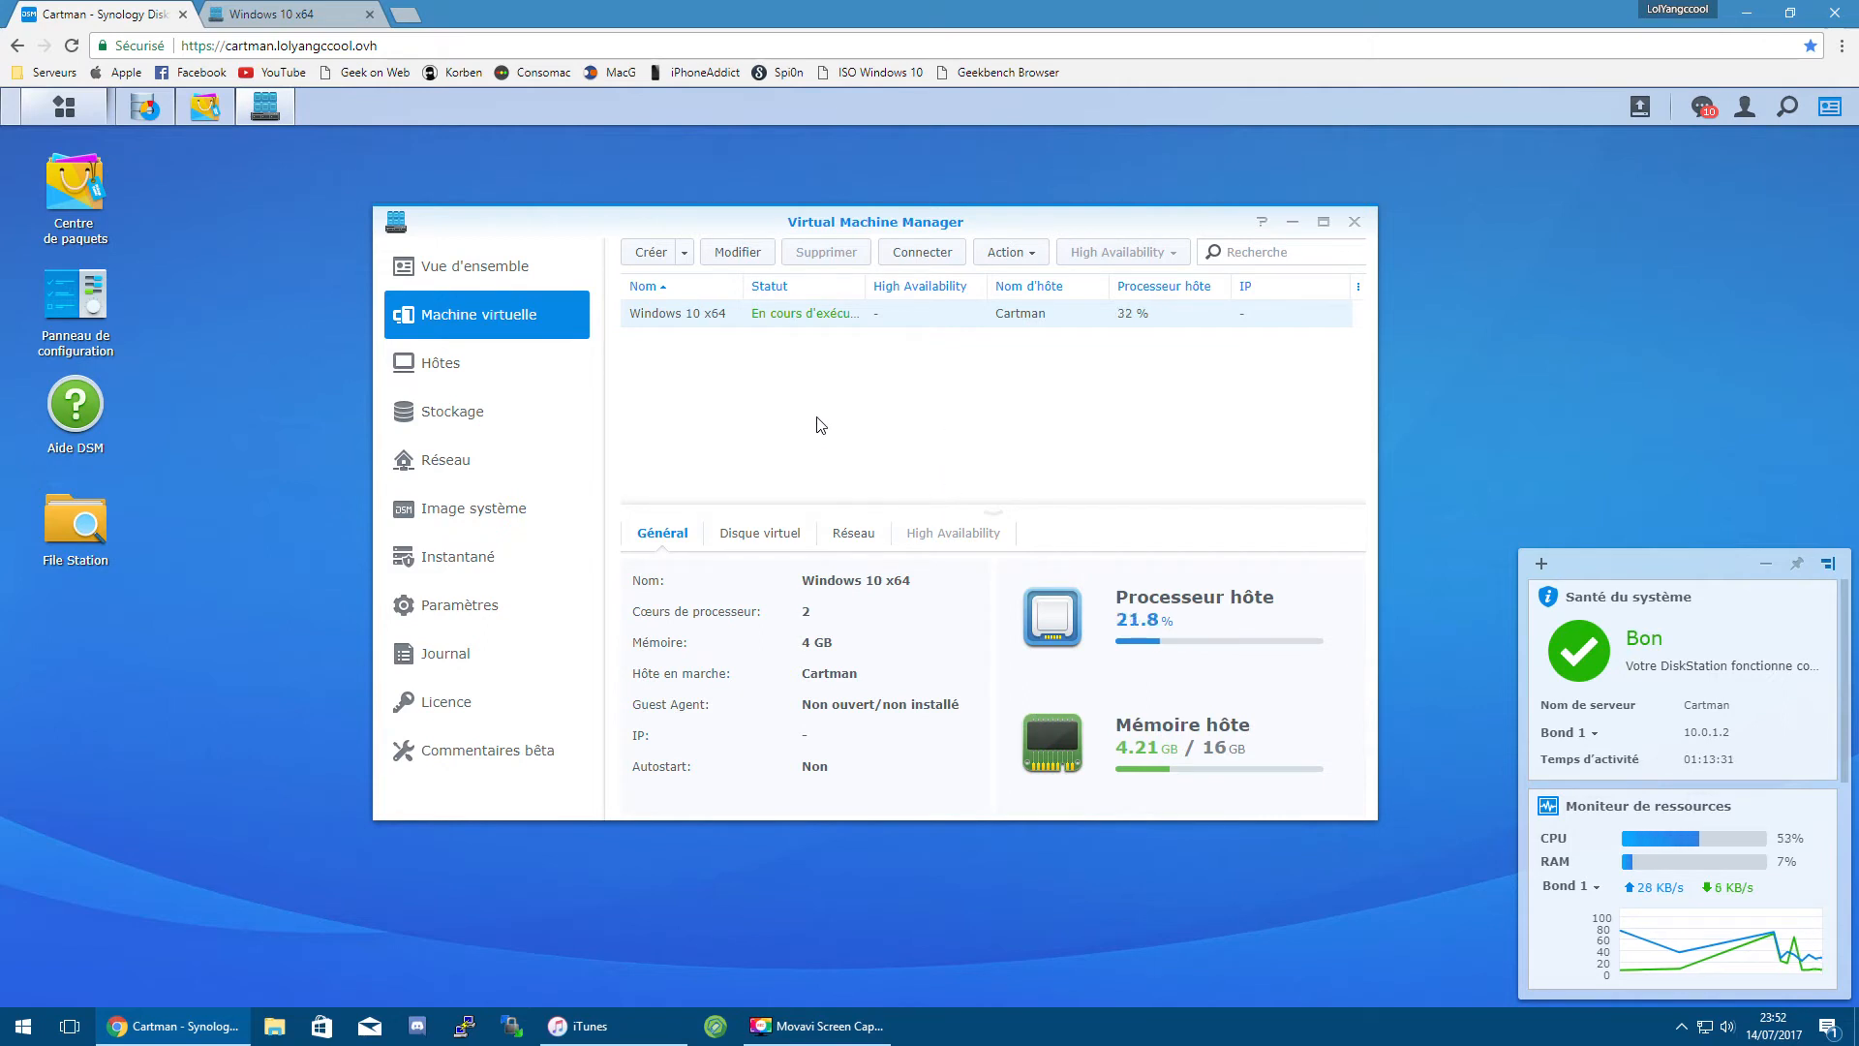
Step: Return to the virtual machine console and sign in to Windows with the account password
left_click(290, 16)
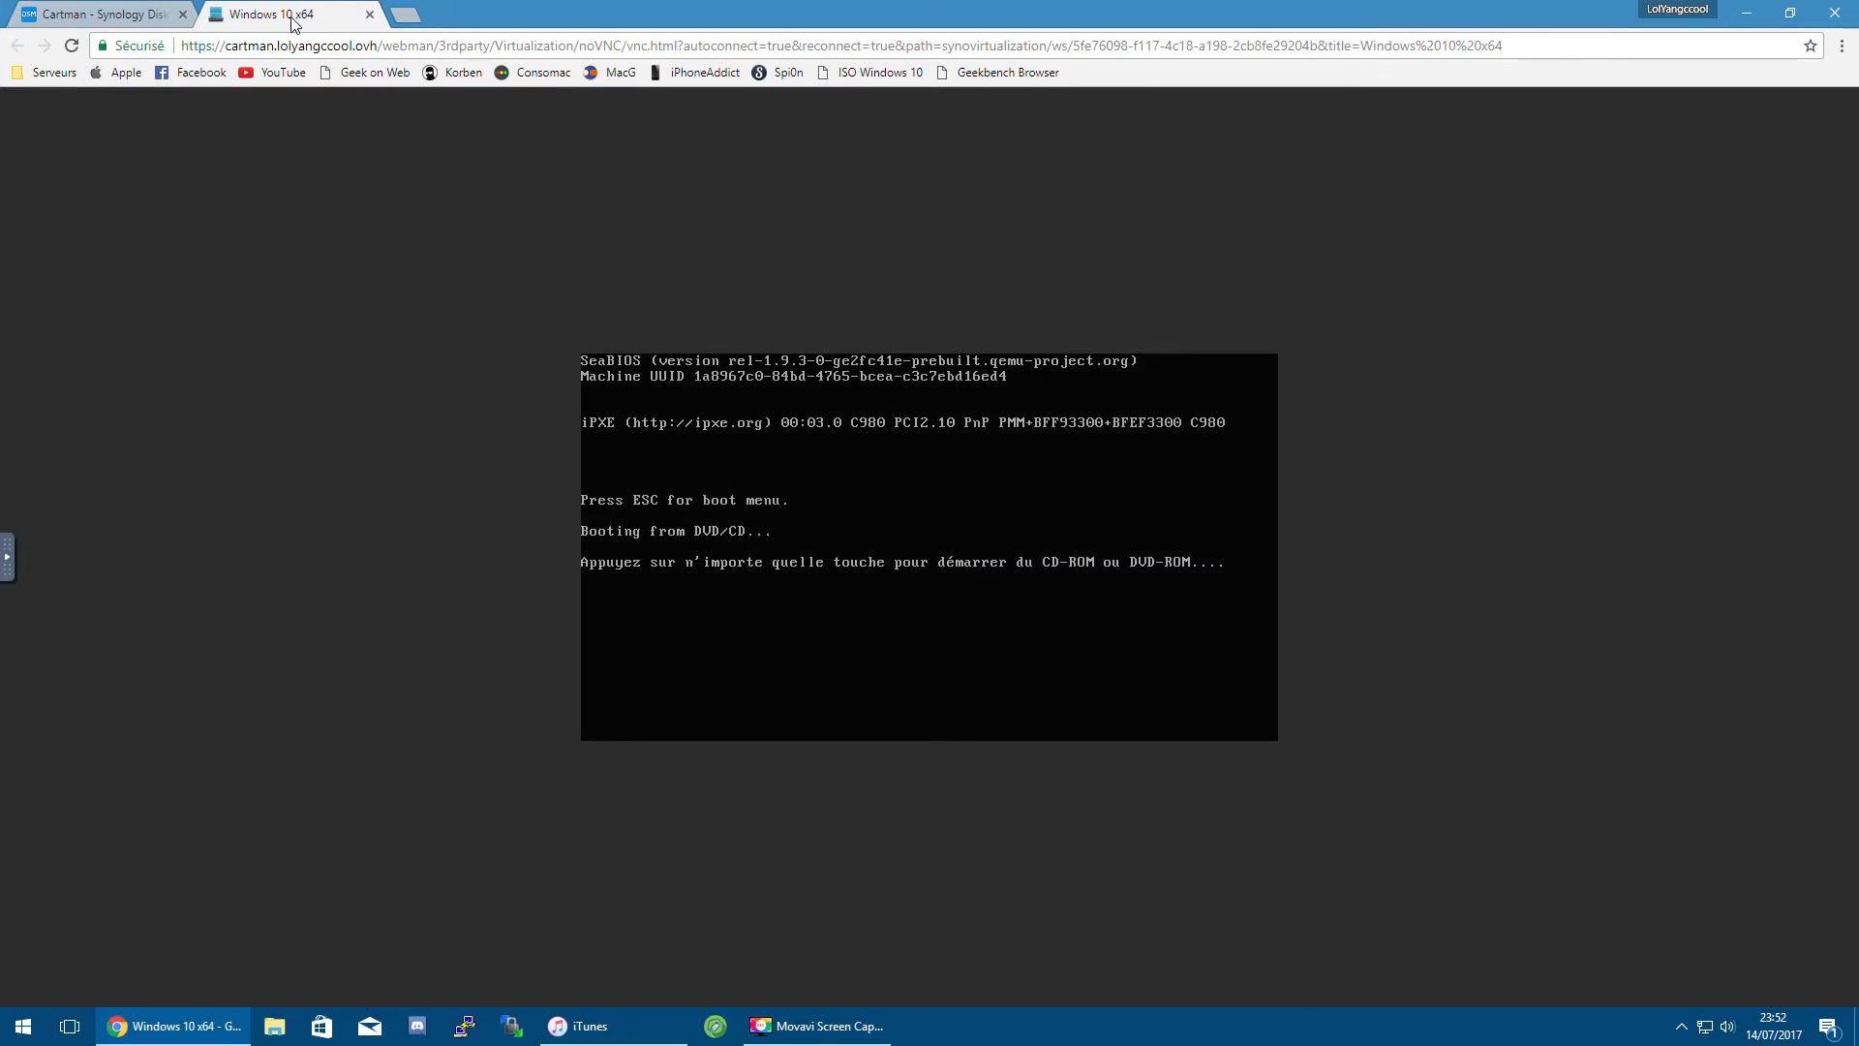
key("Return")
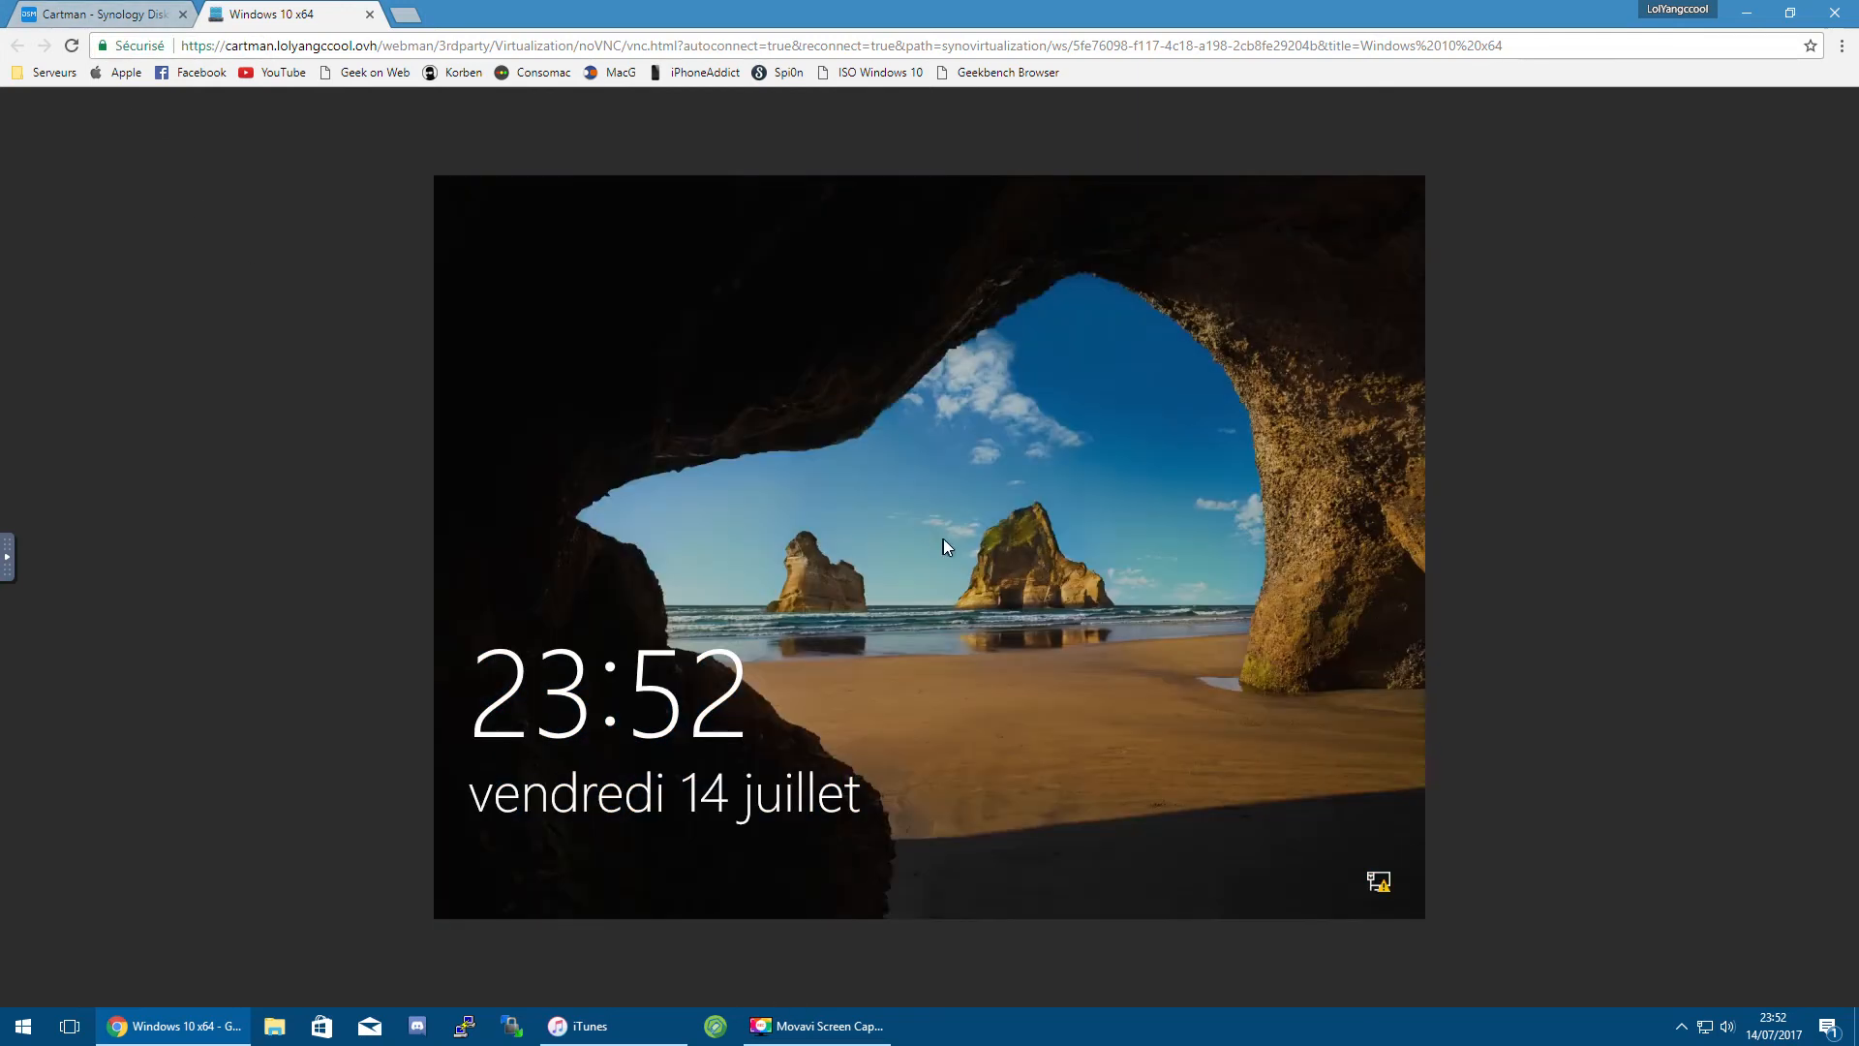
left_click(943, 538)
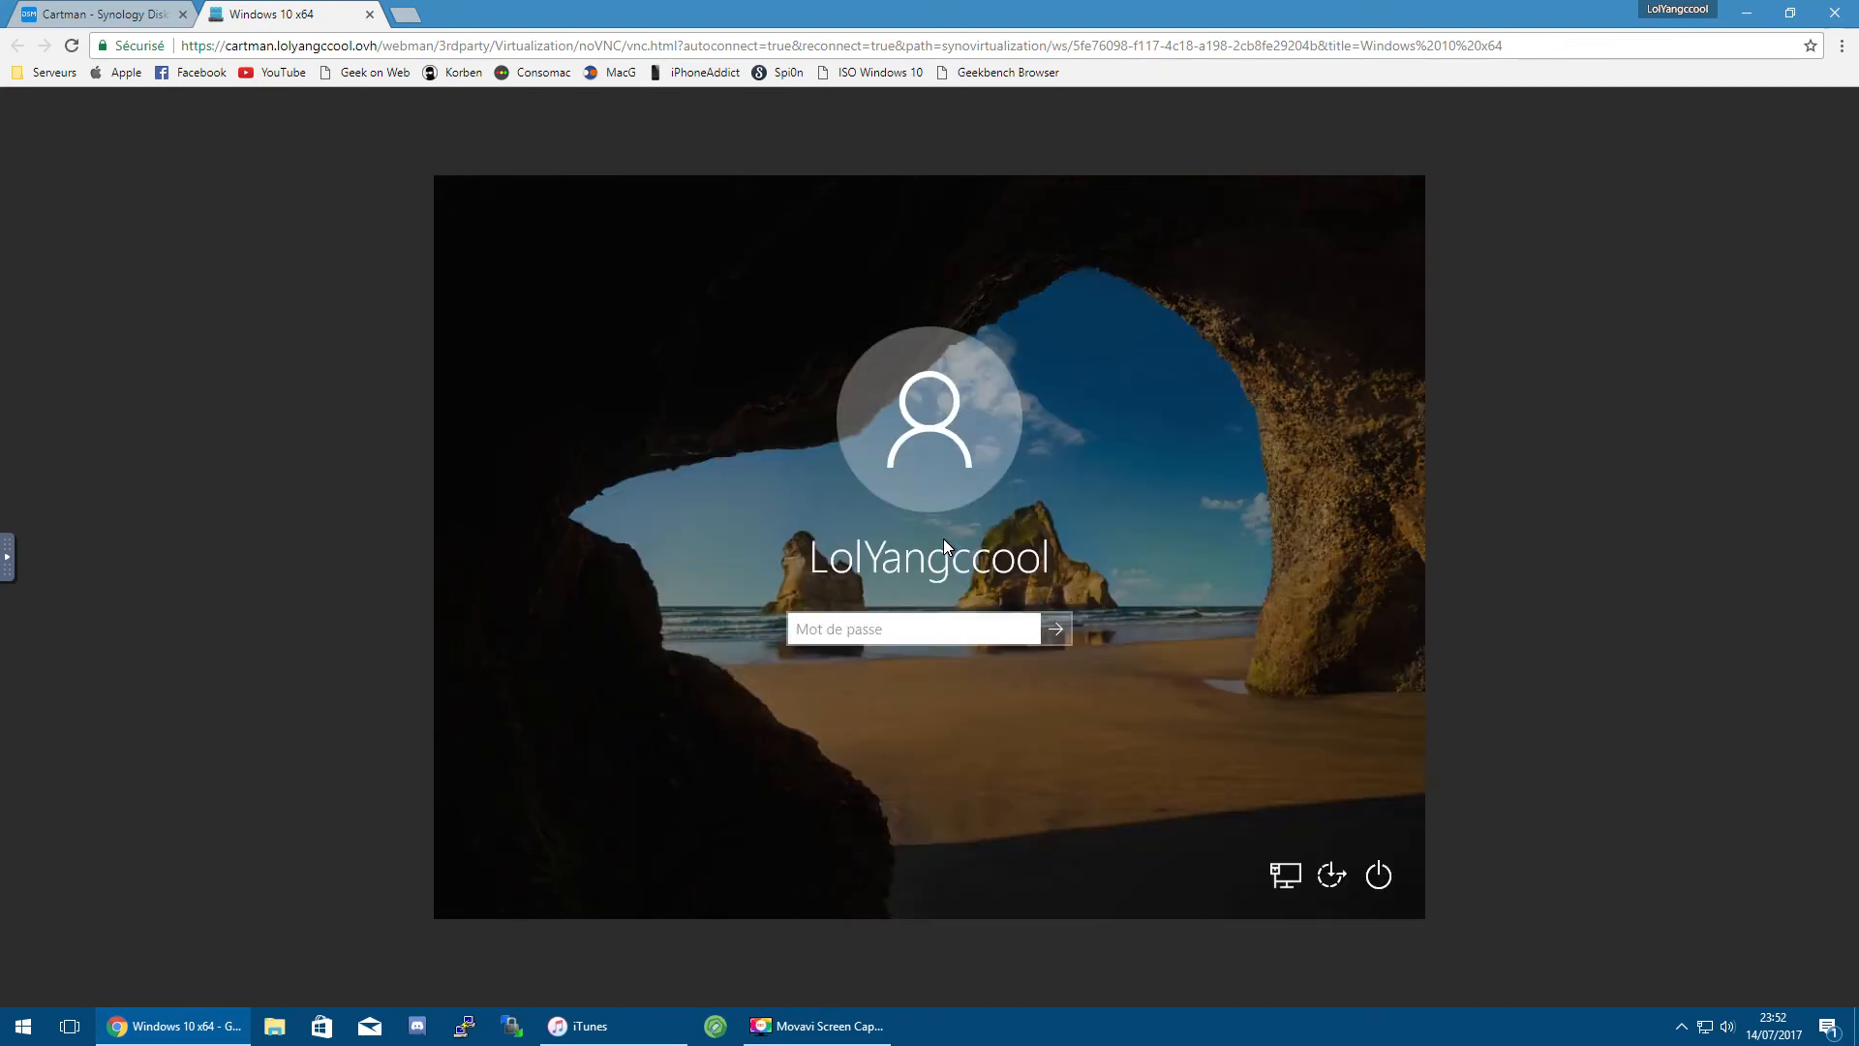
type("****")
key("Return")
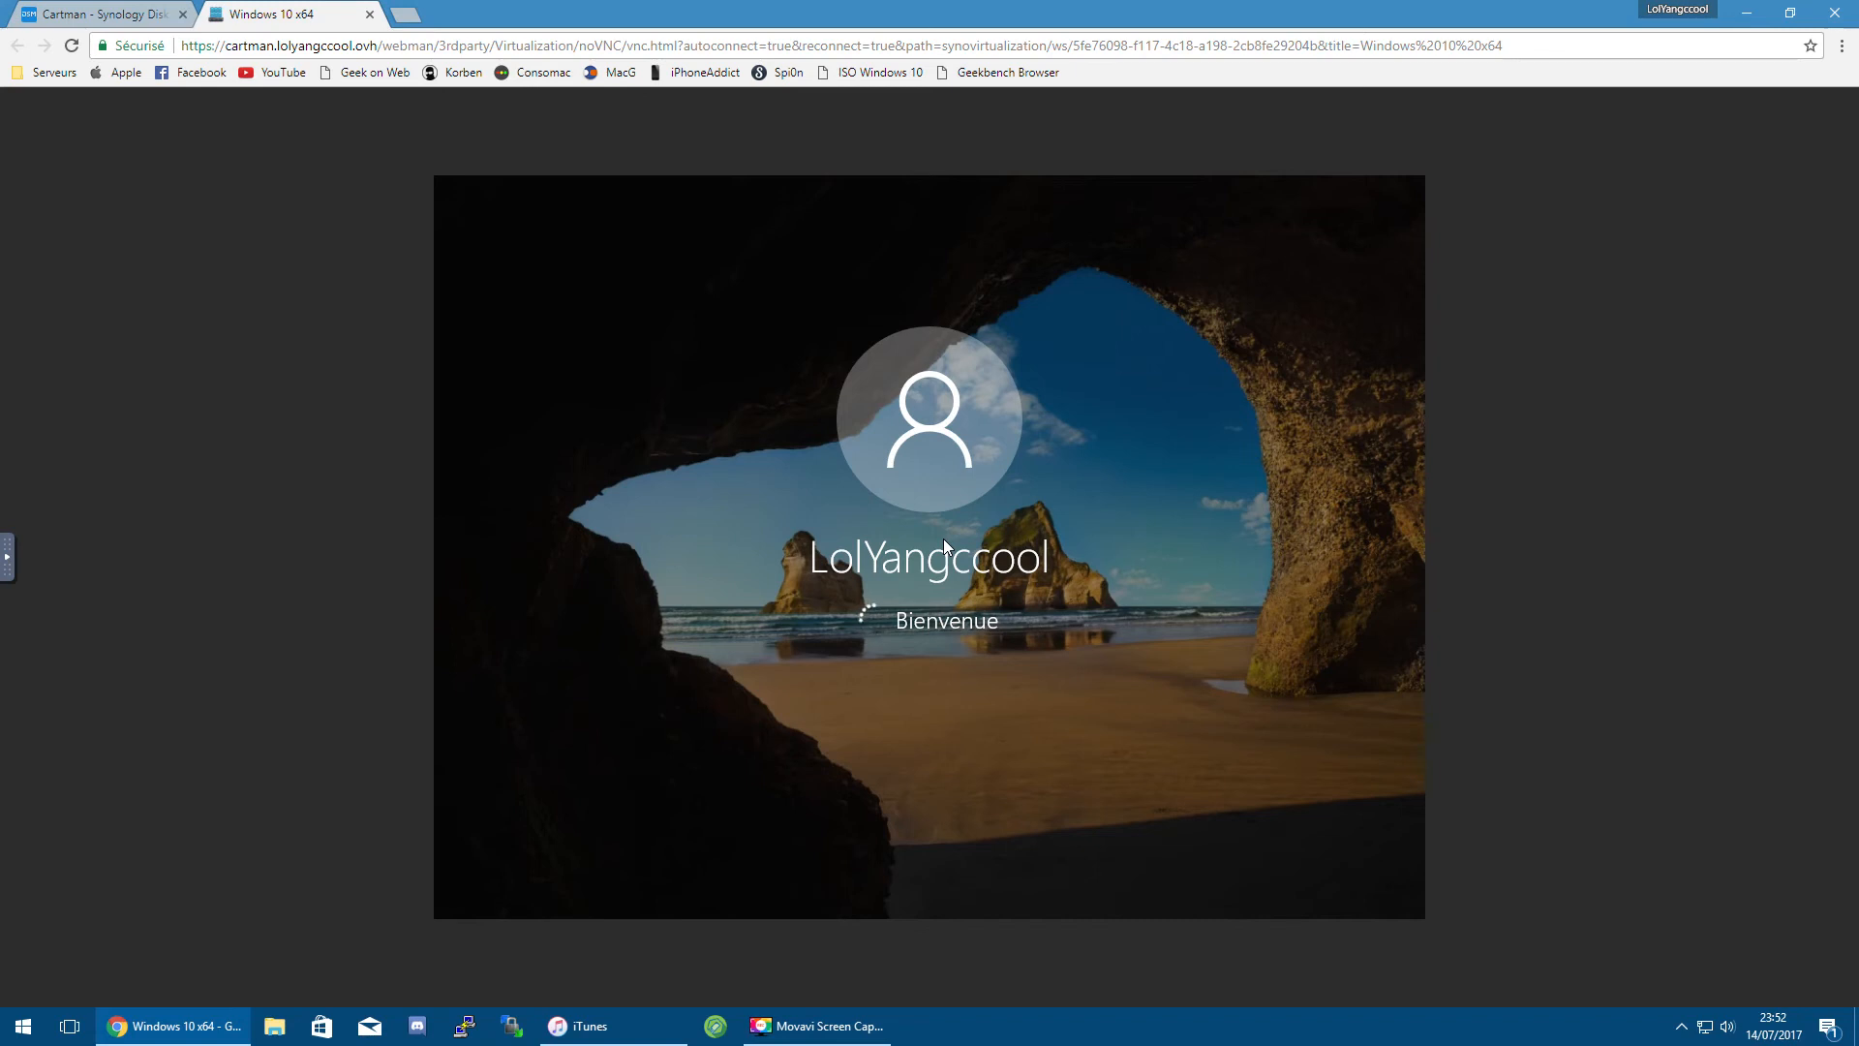
Step: Check the machine's Guest Agent status in Virtual Machine Manager, and open Device Manager in the guest Windows
left_click(111, 12)
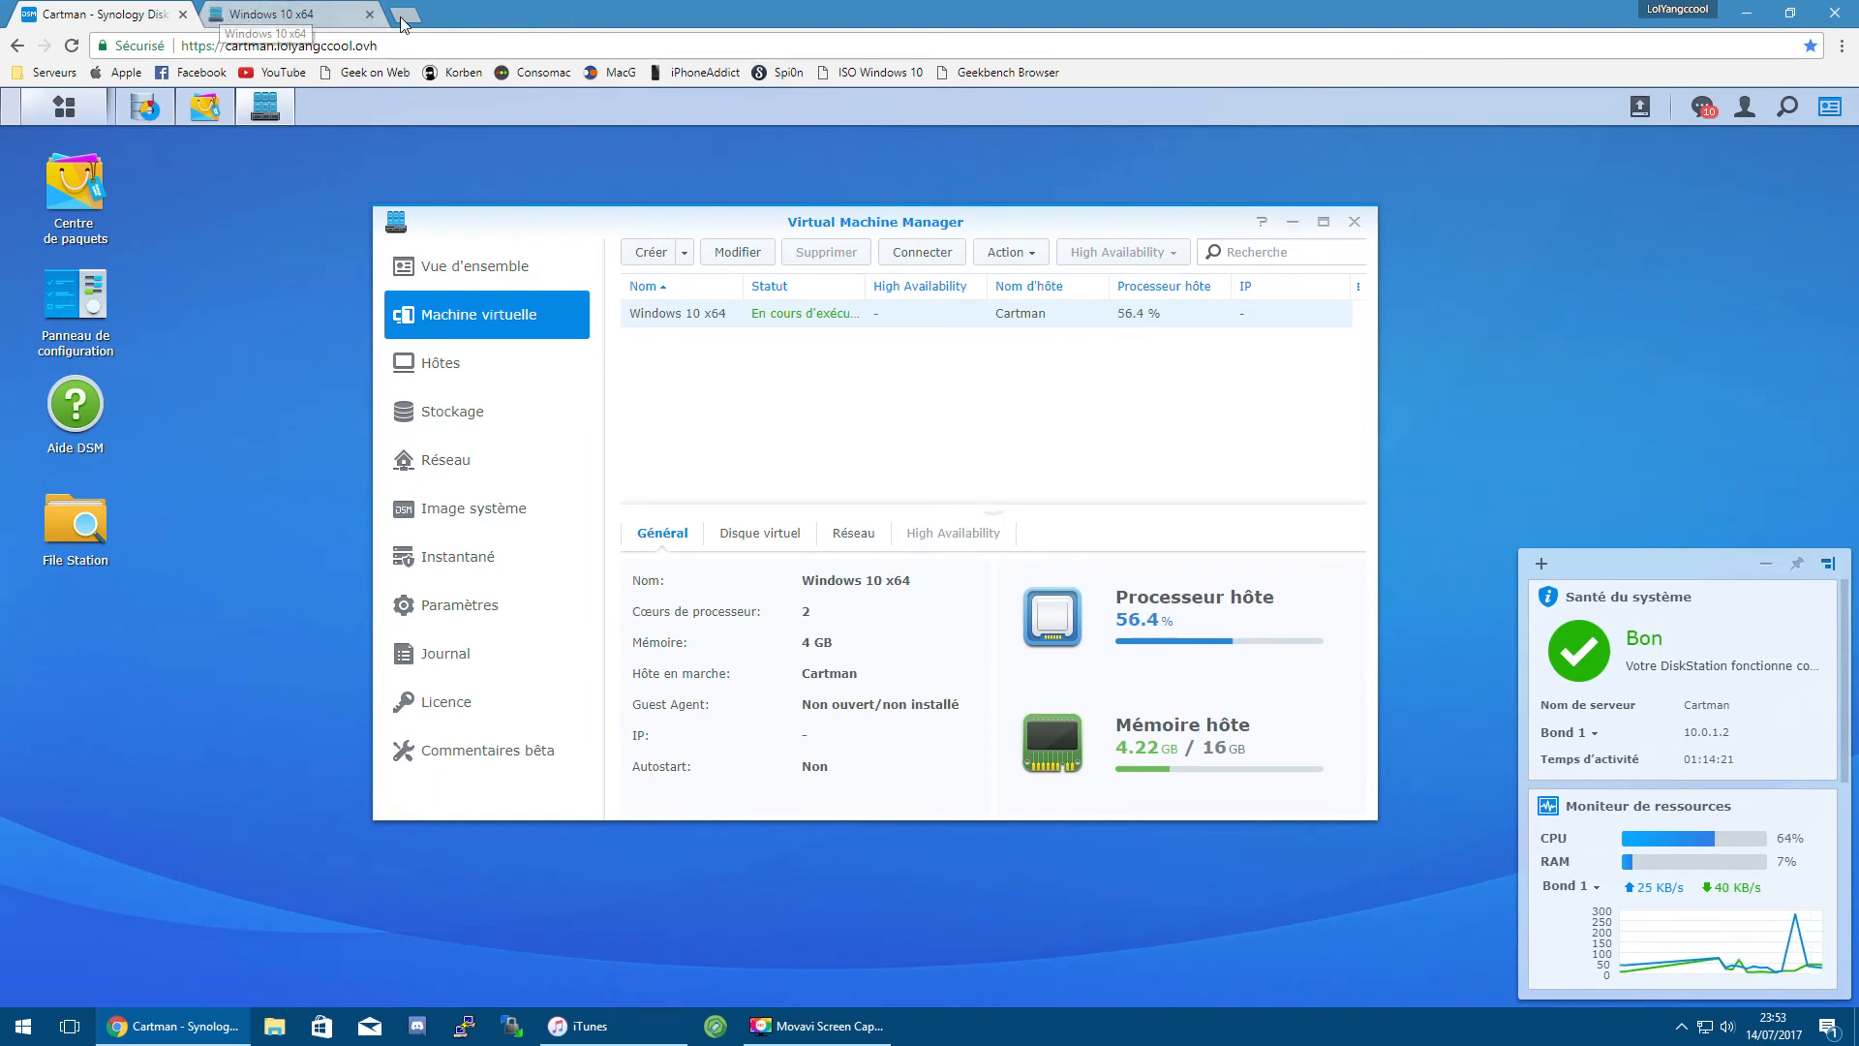
left_click(272, 13)
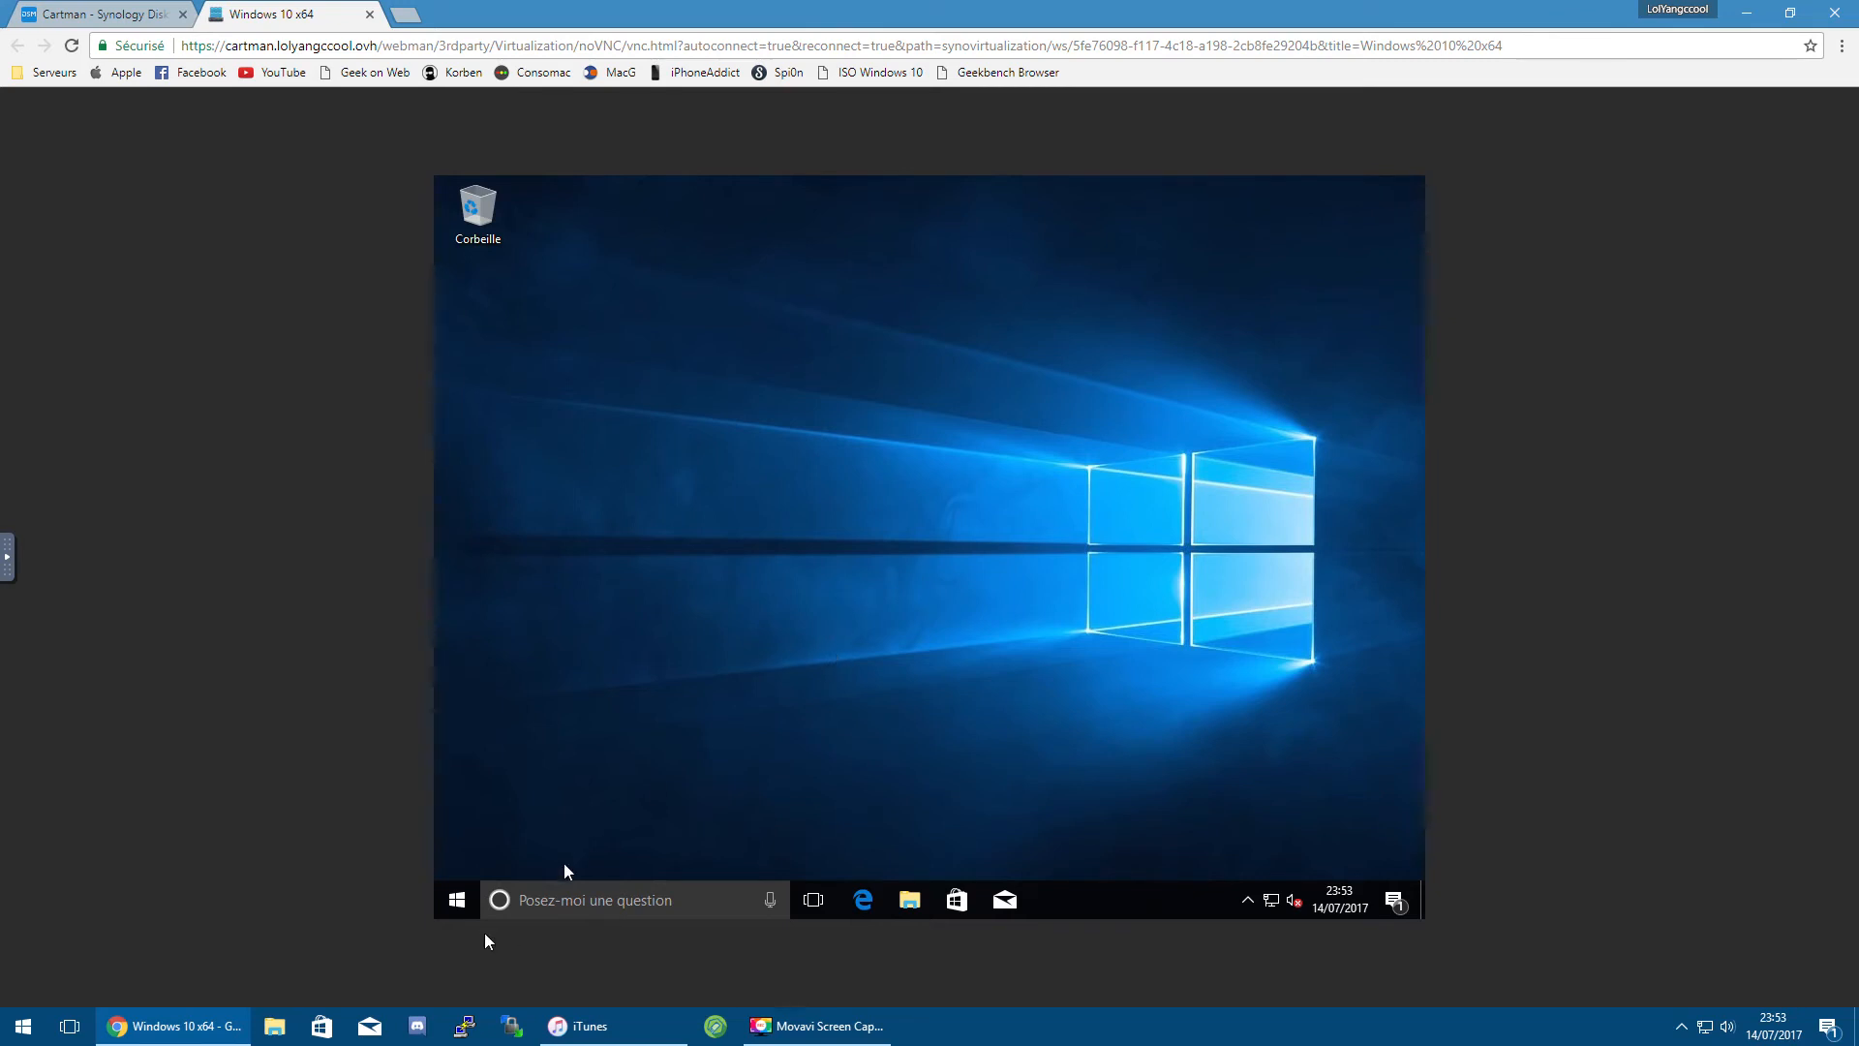
key("super+x")
left_click(639, 484)
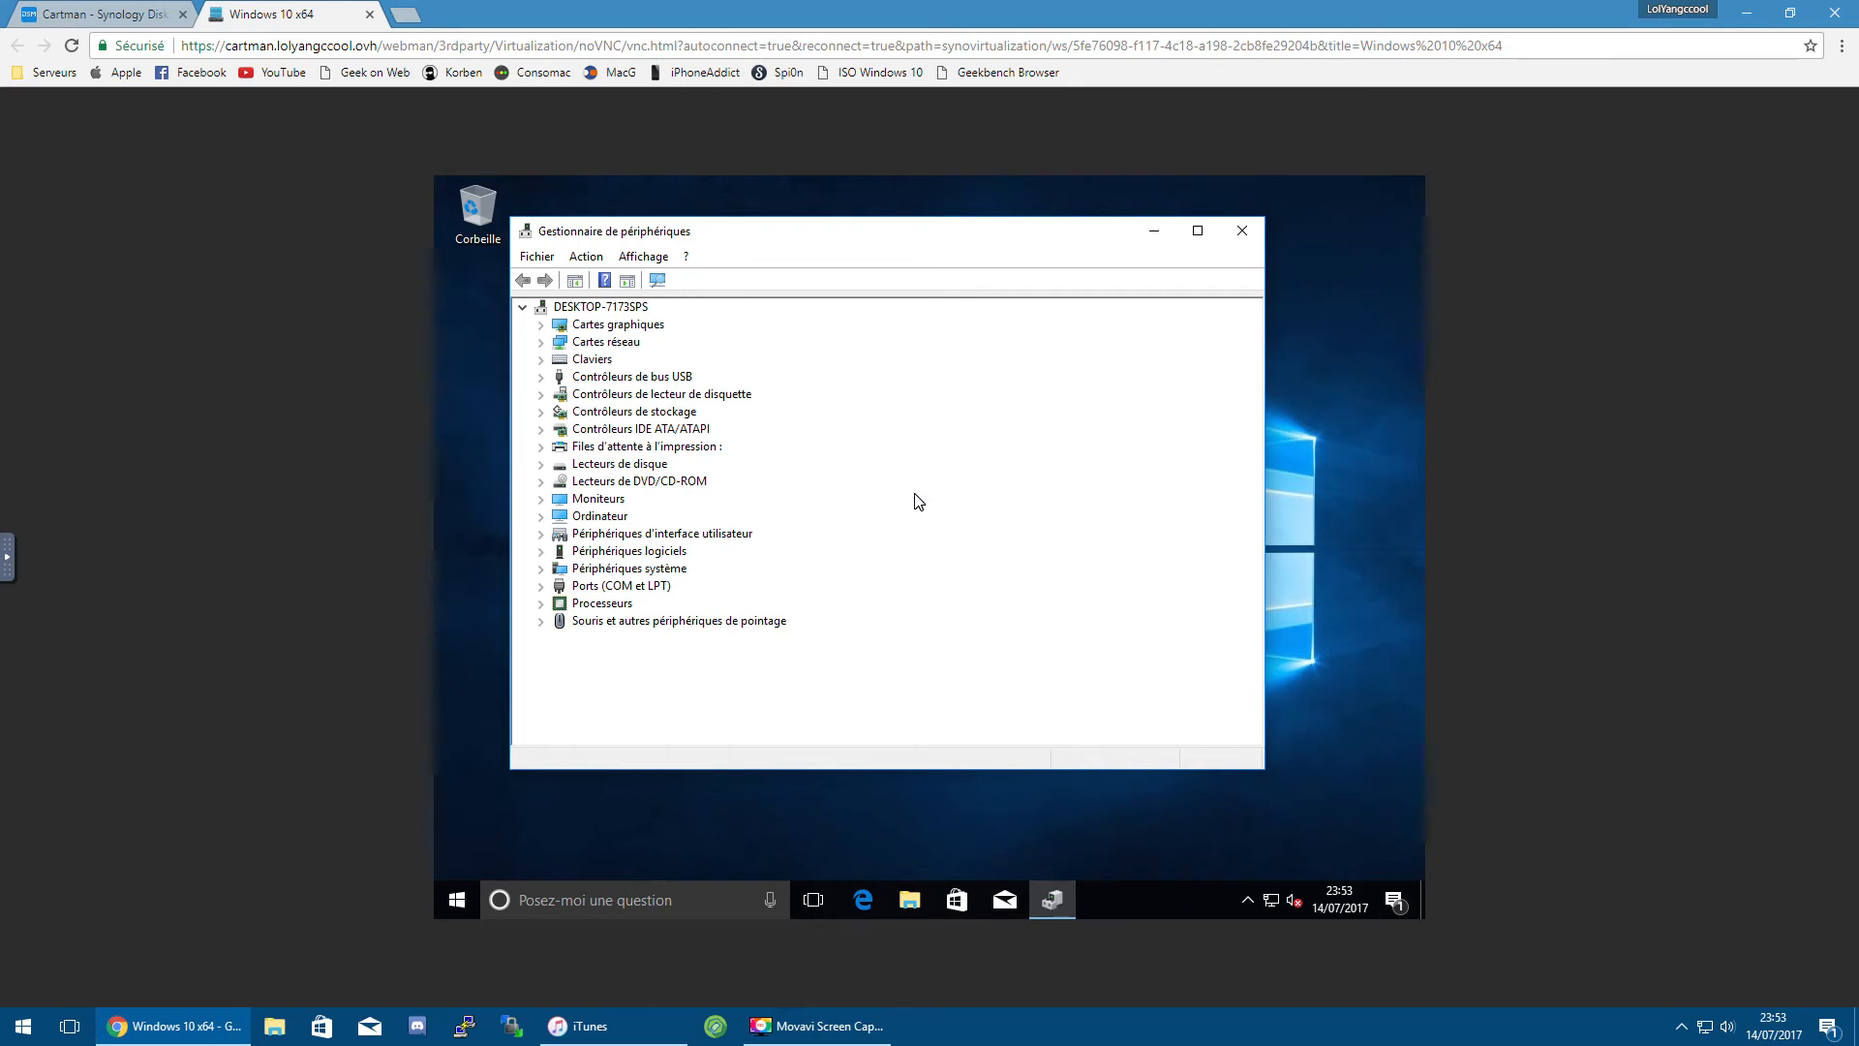
Step: Inspect the graphics card, network adapter, keyboard and processor entries in Device Manager, and close it
left_click(541, 324)
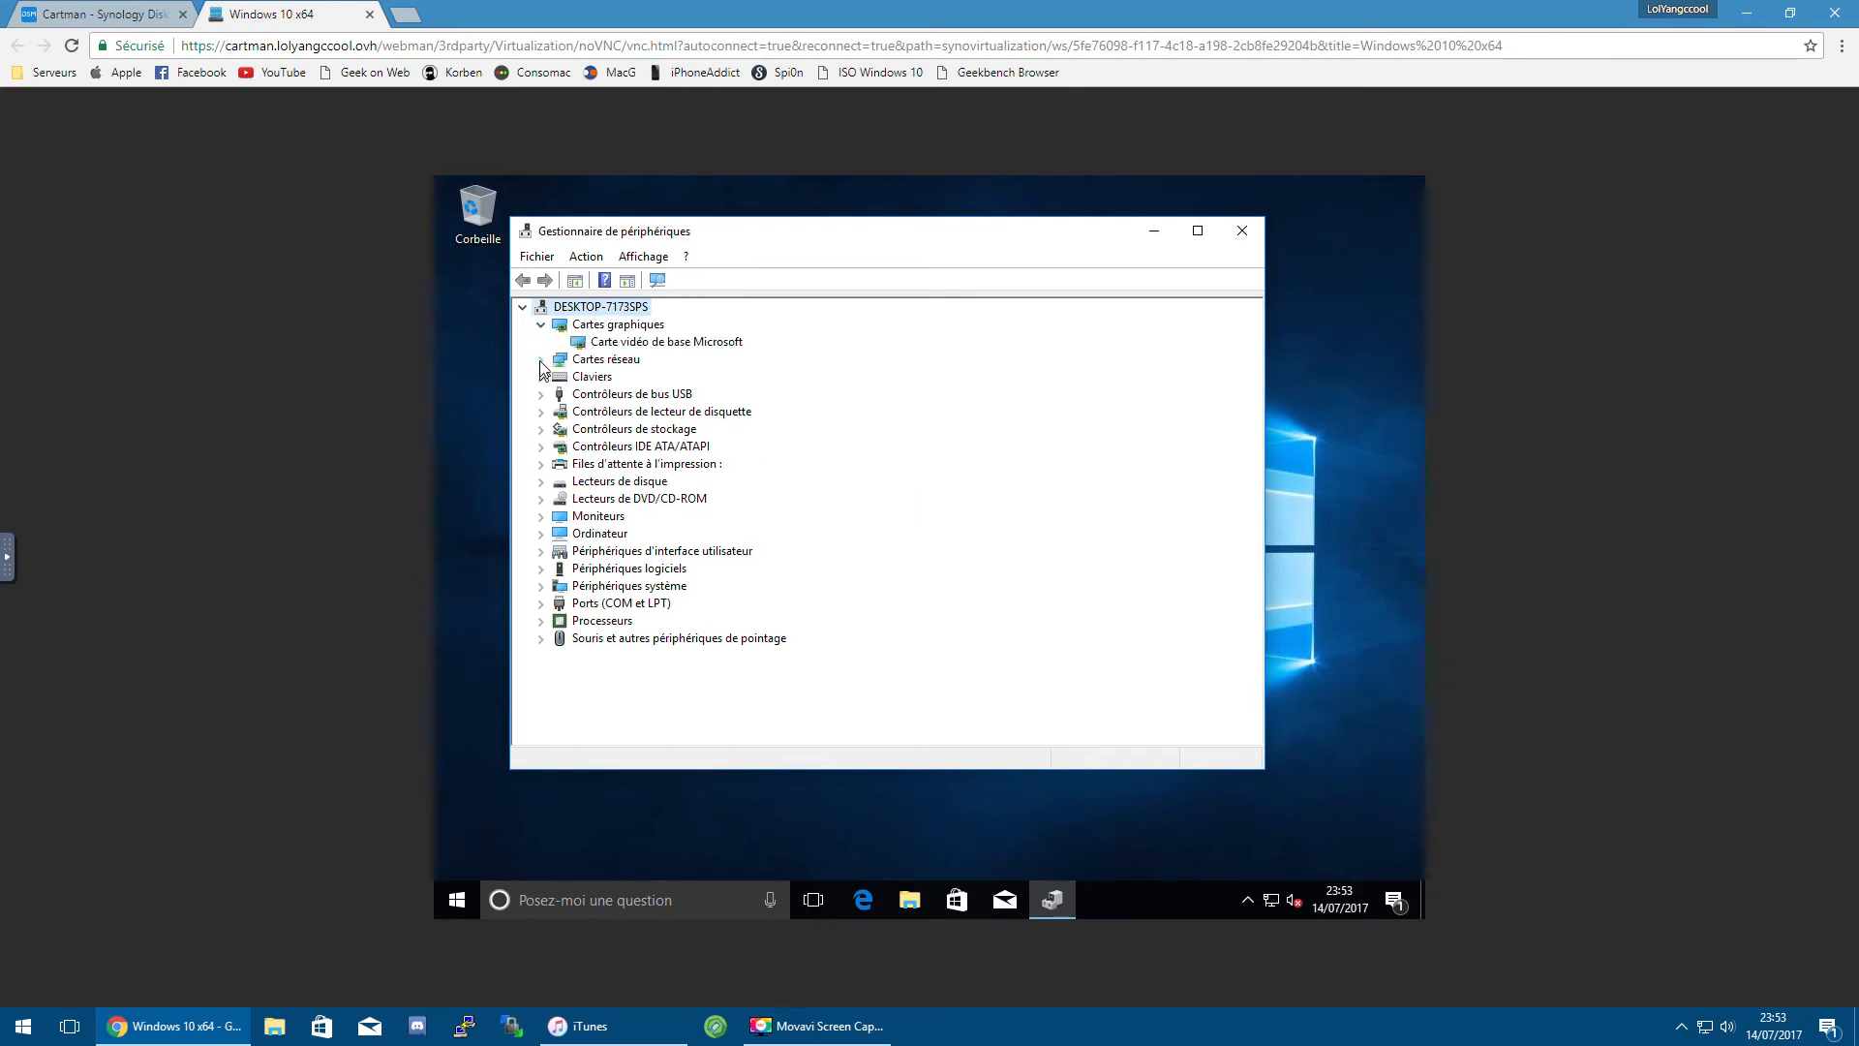
left_click(541, 361)
left_click(643, 378)
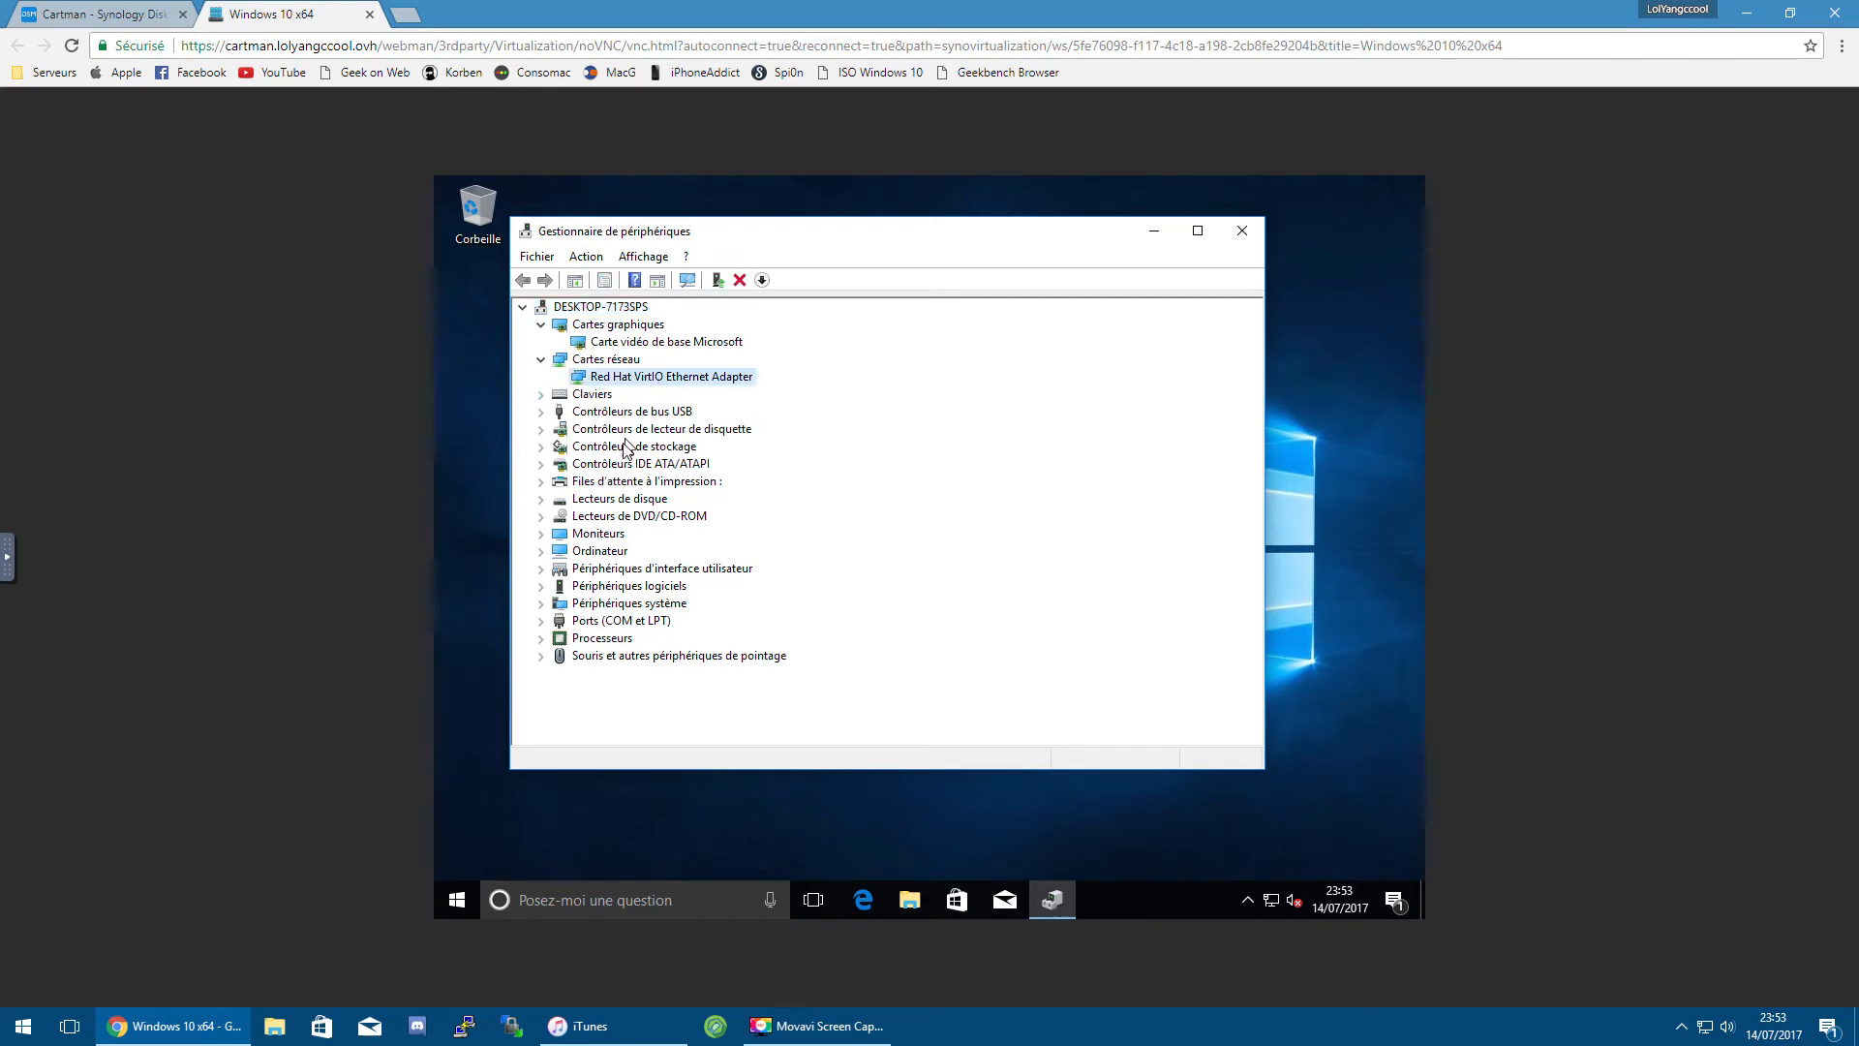
left_click(539, 395)
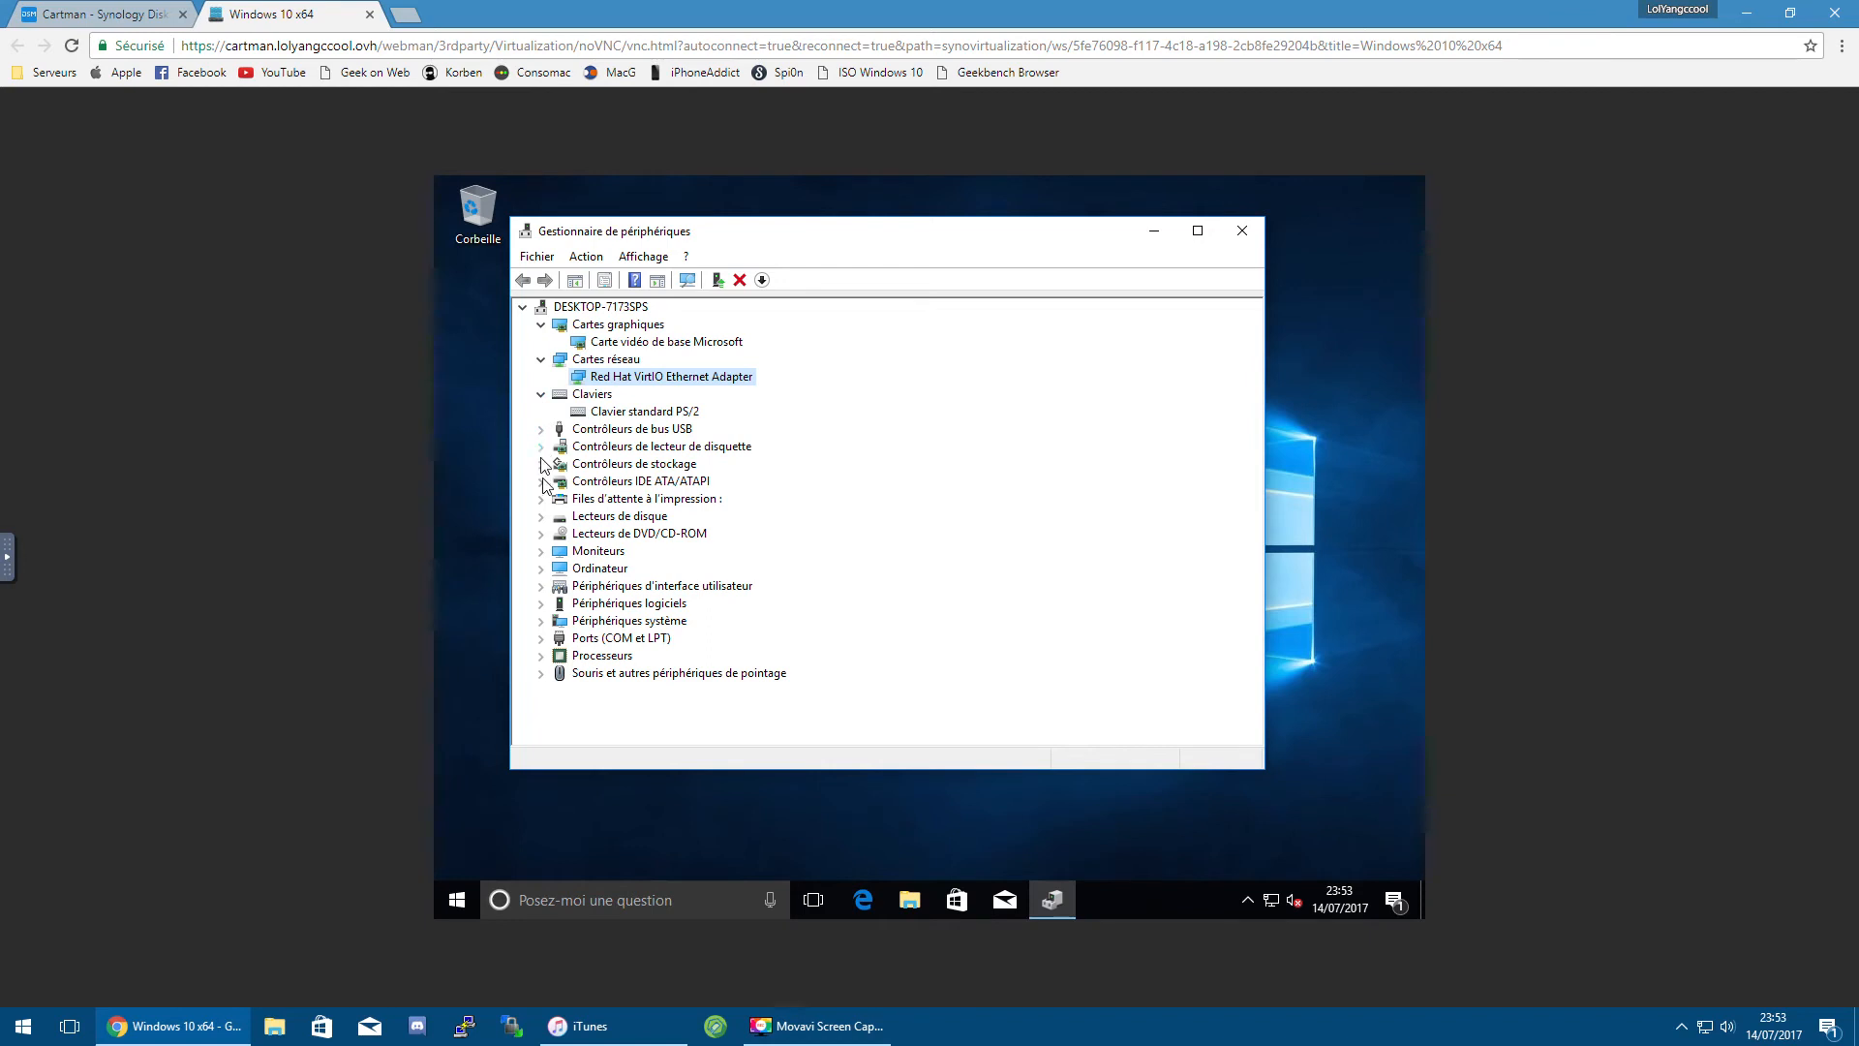
left_click(541, 655)
left_click(683, 691)
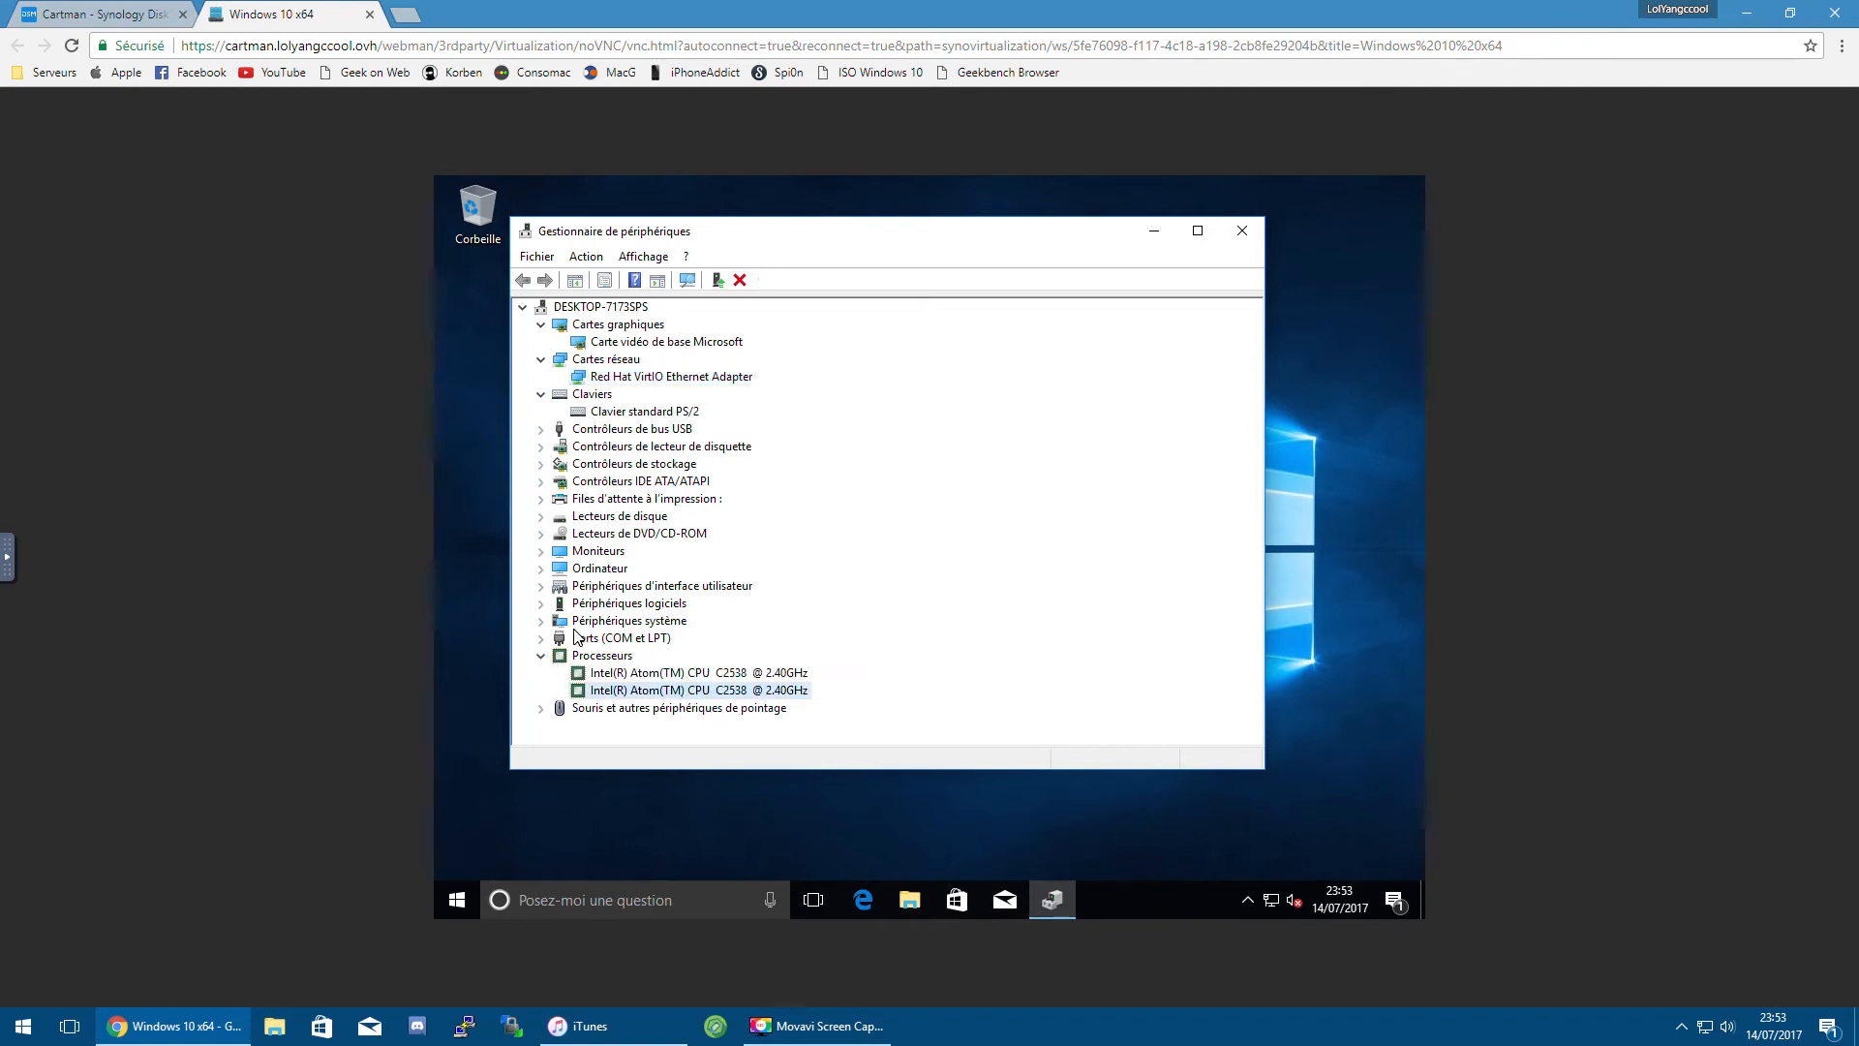
left_click(1242, 230)
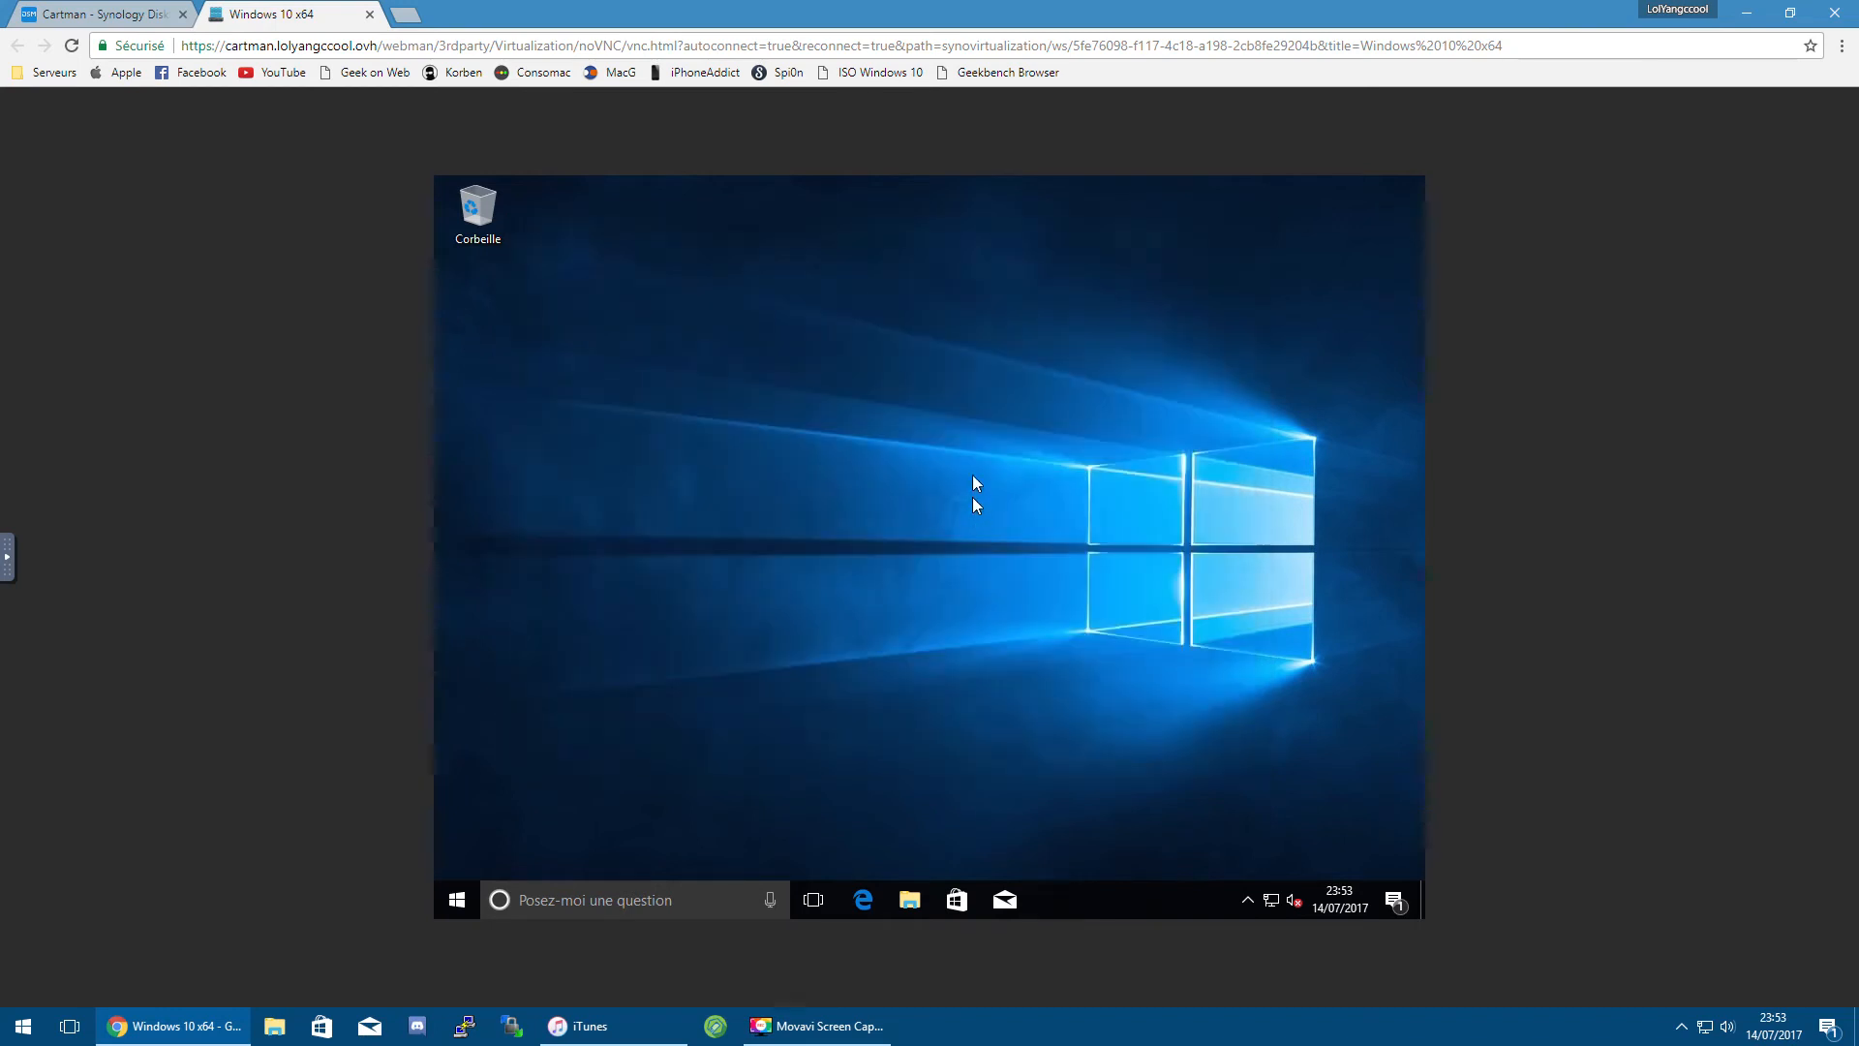
Step: Examine the Arrière-plan and Couleurs personalization settings of the guest Windows, and close them
right_click(1053, 607)
left_click(1052, 596)
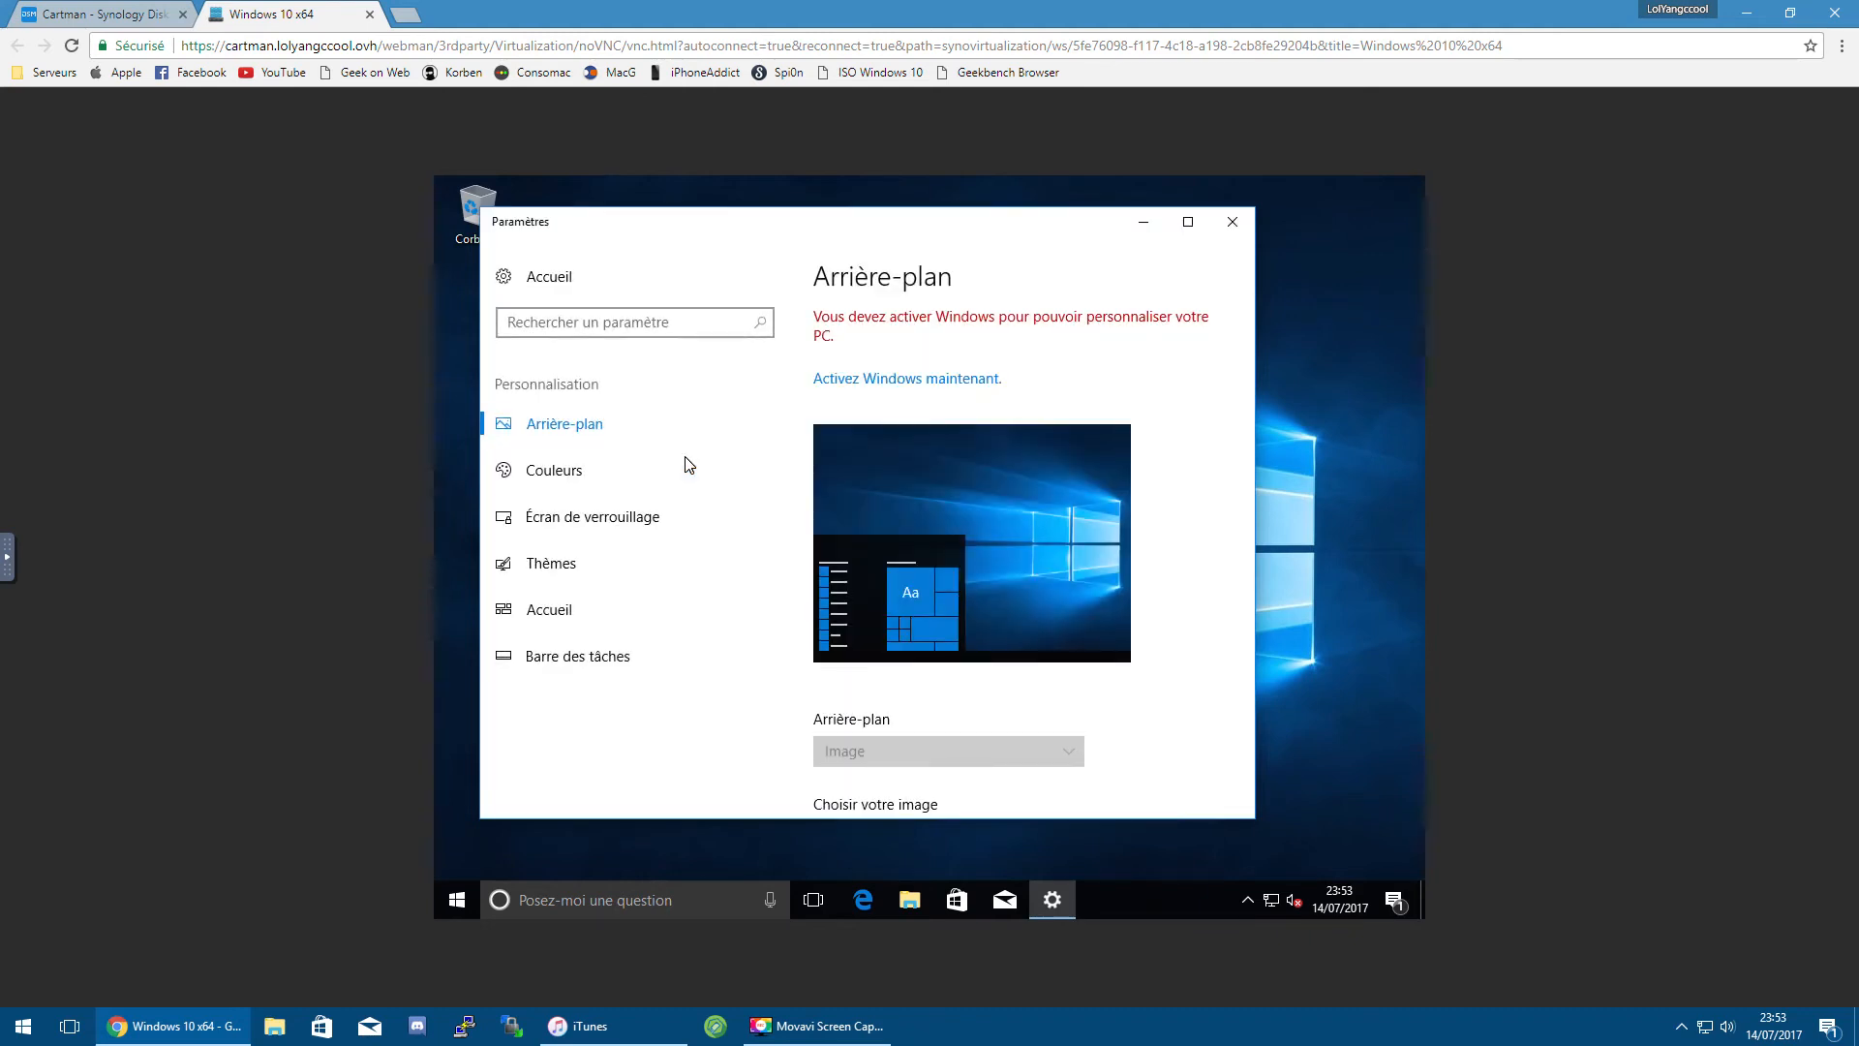
left_click(614, 479)
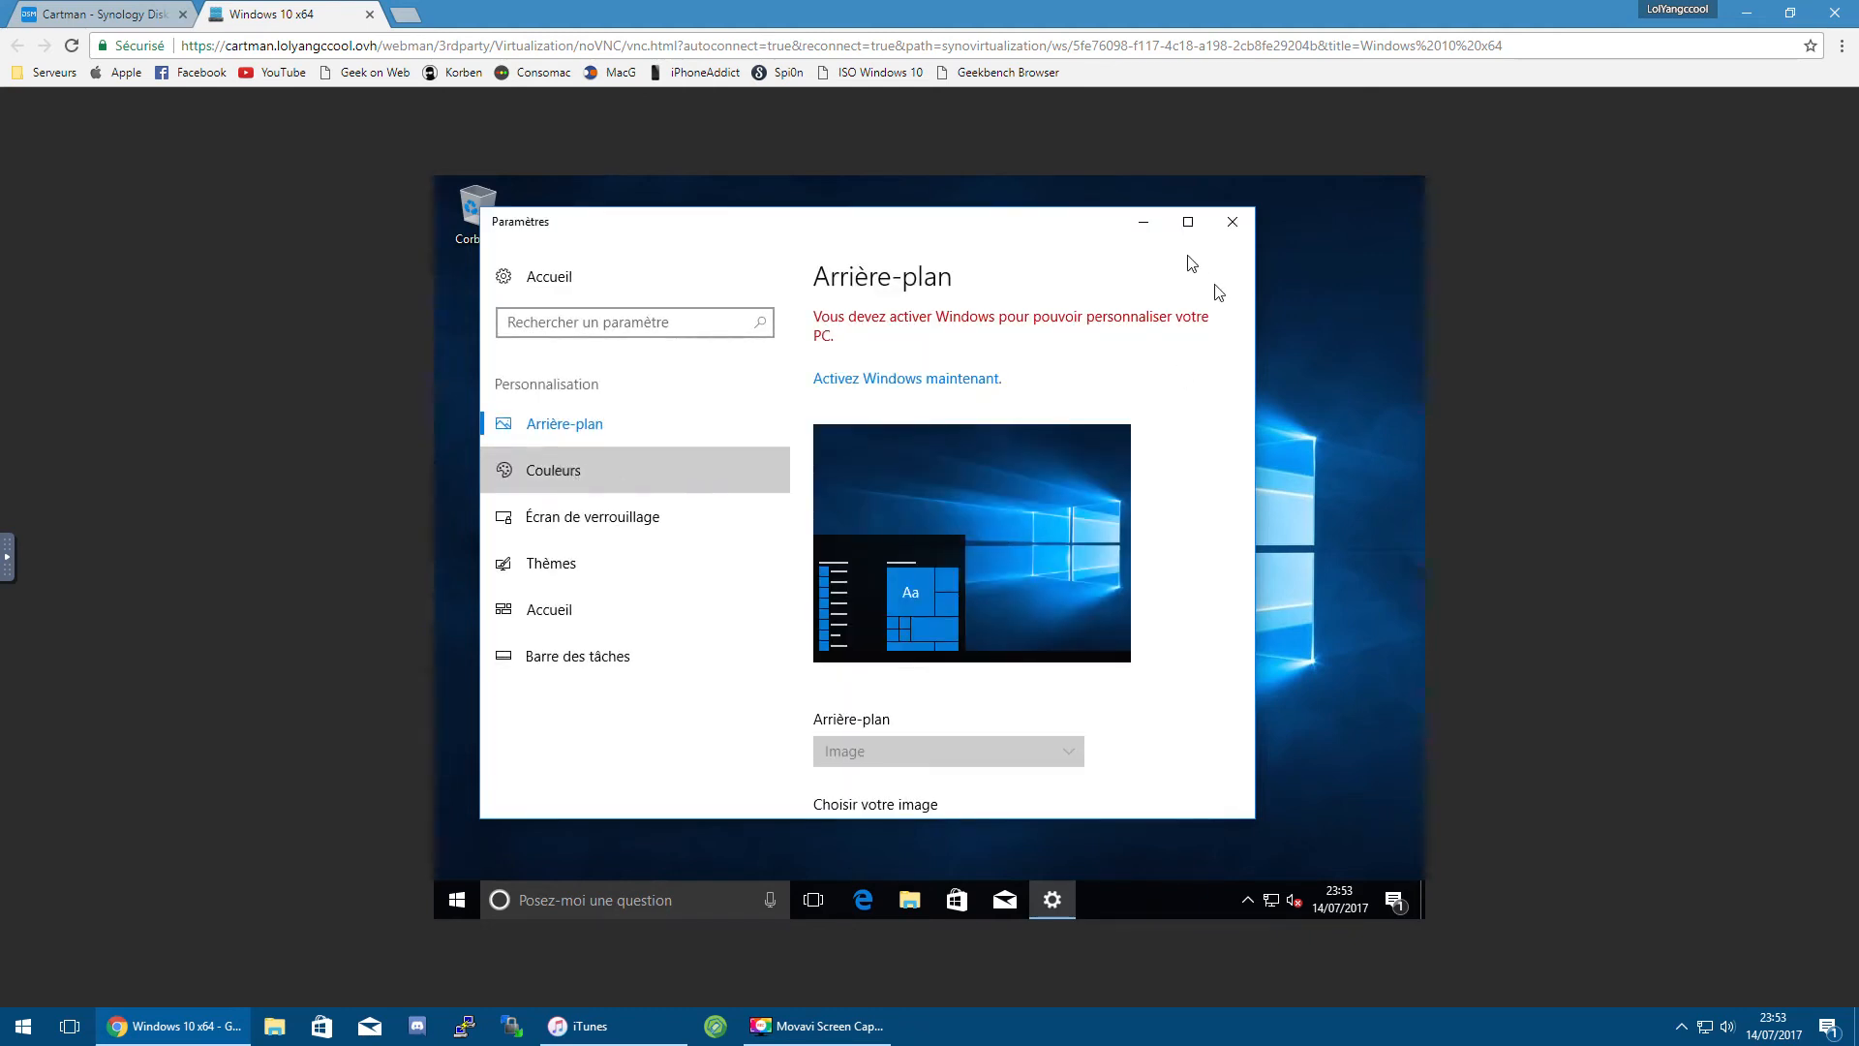
scroll(1064, 562, "down", 10)
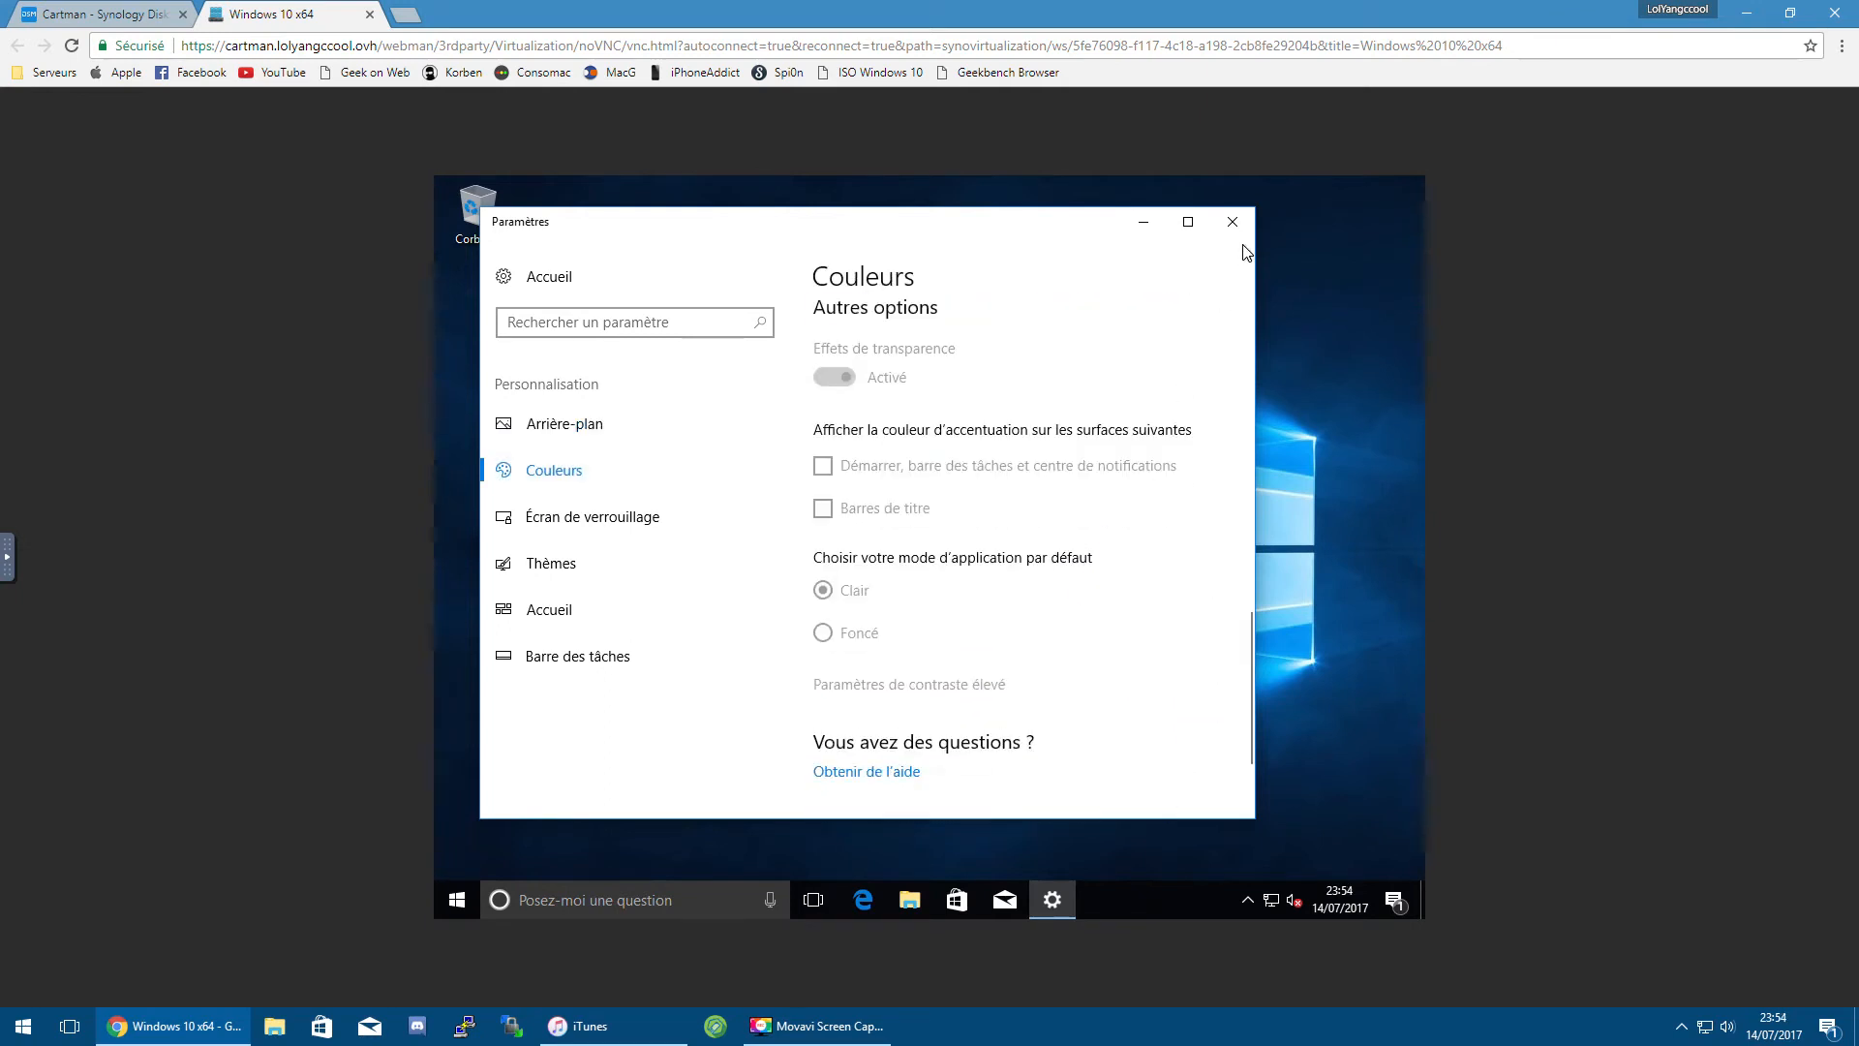
left_click(1233, 222)
Step: Set the guest display resolution to 1280 × 1024, keep the change and close the settings
right_click(974, 396)
left_click(1100, 562)
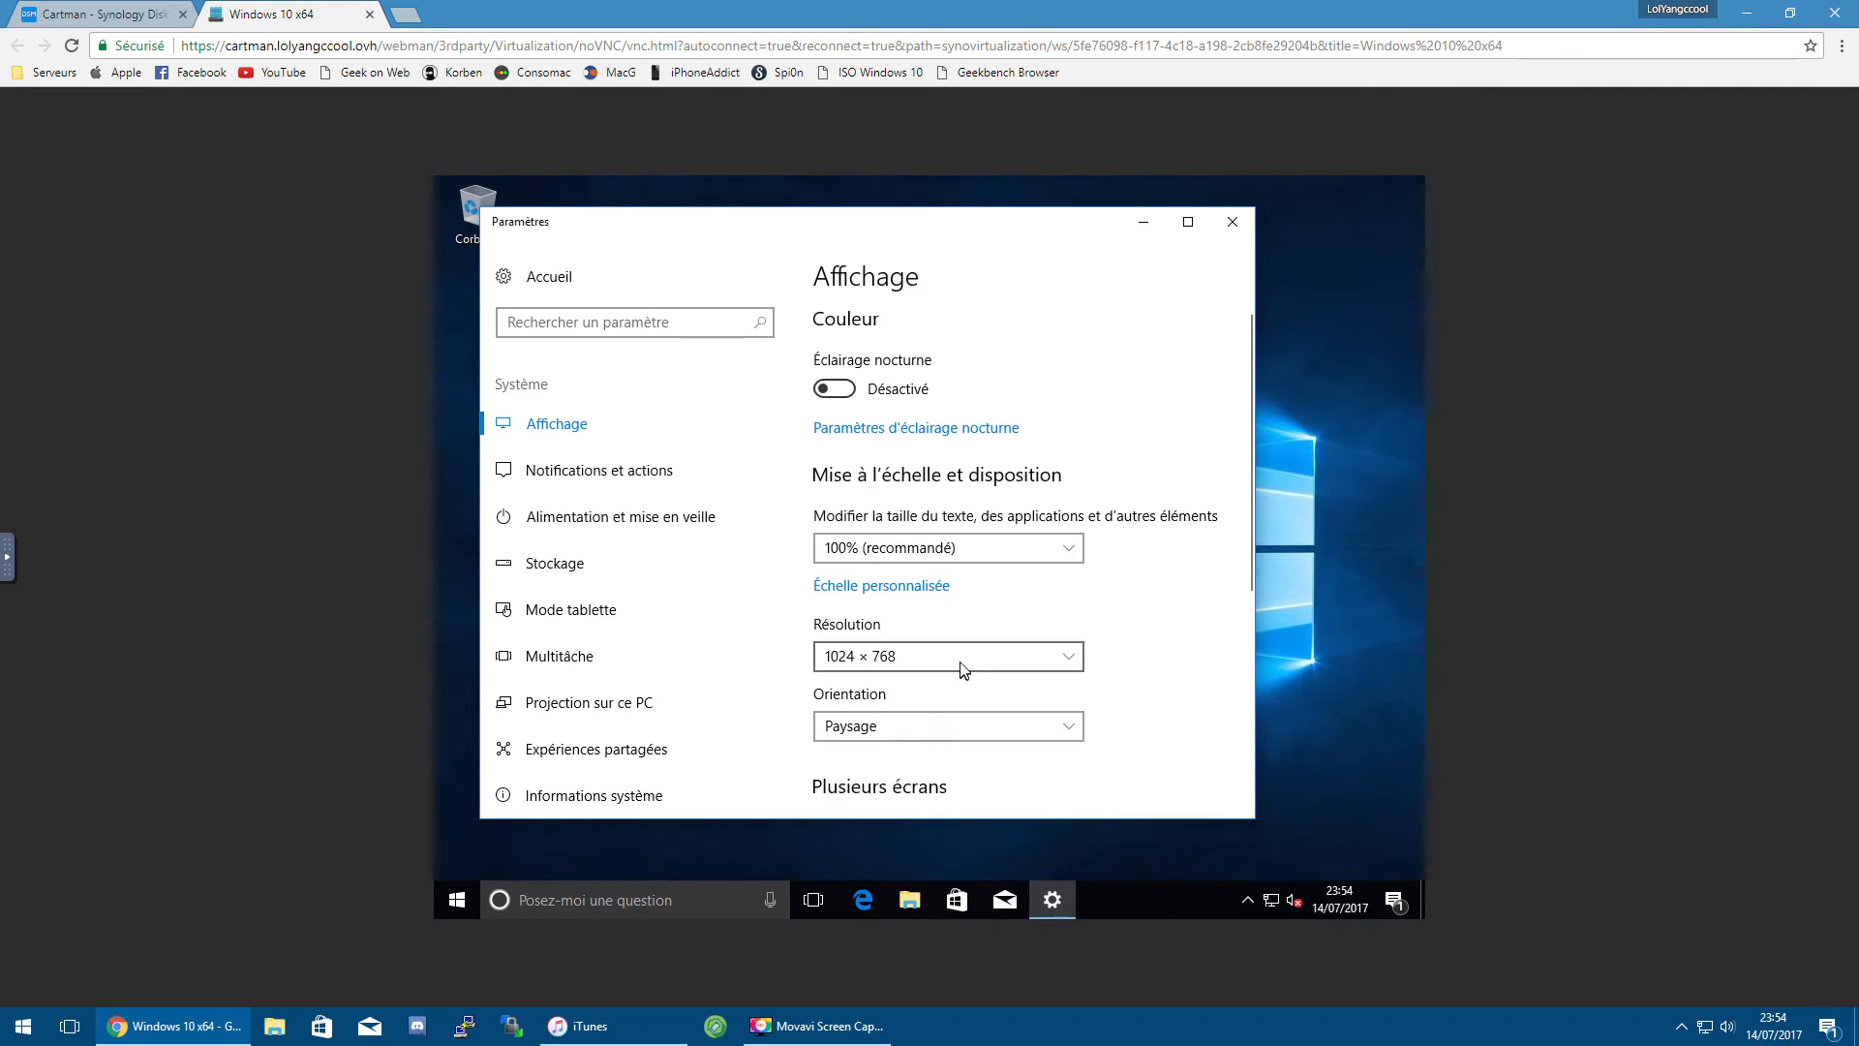
left_click(962, 666)
left_click(951, 623)
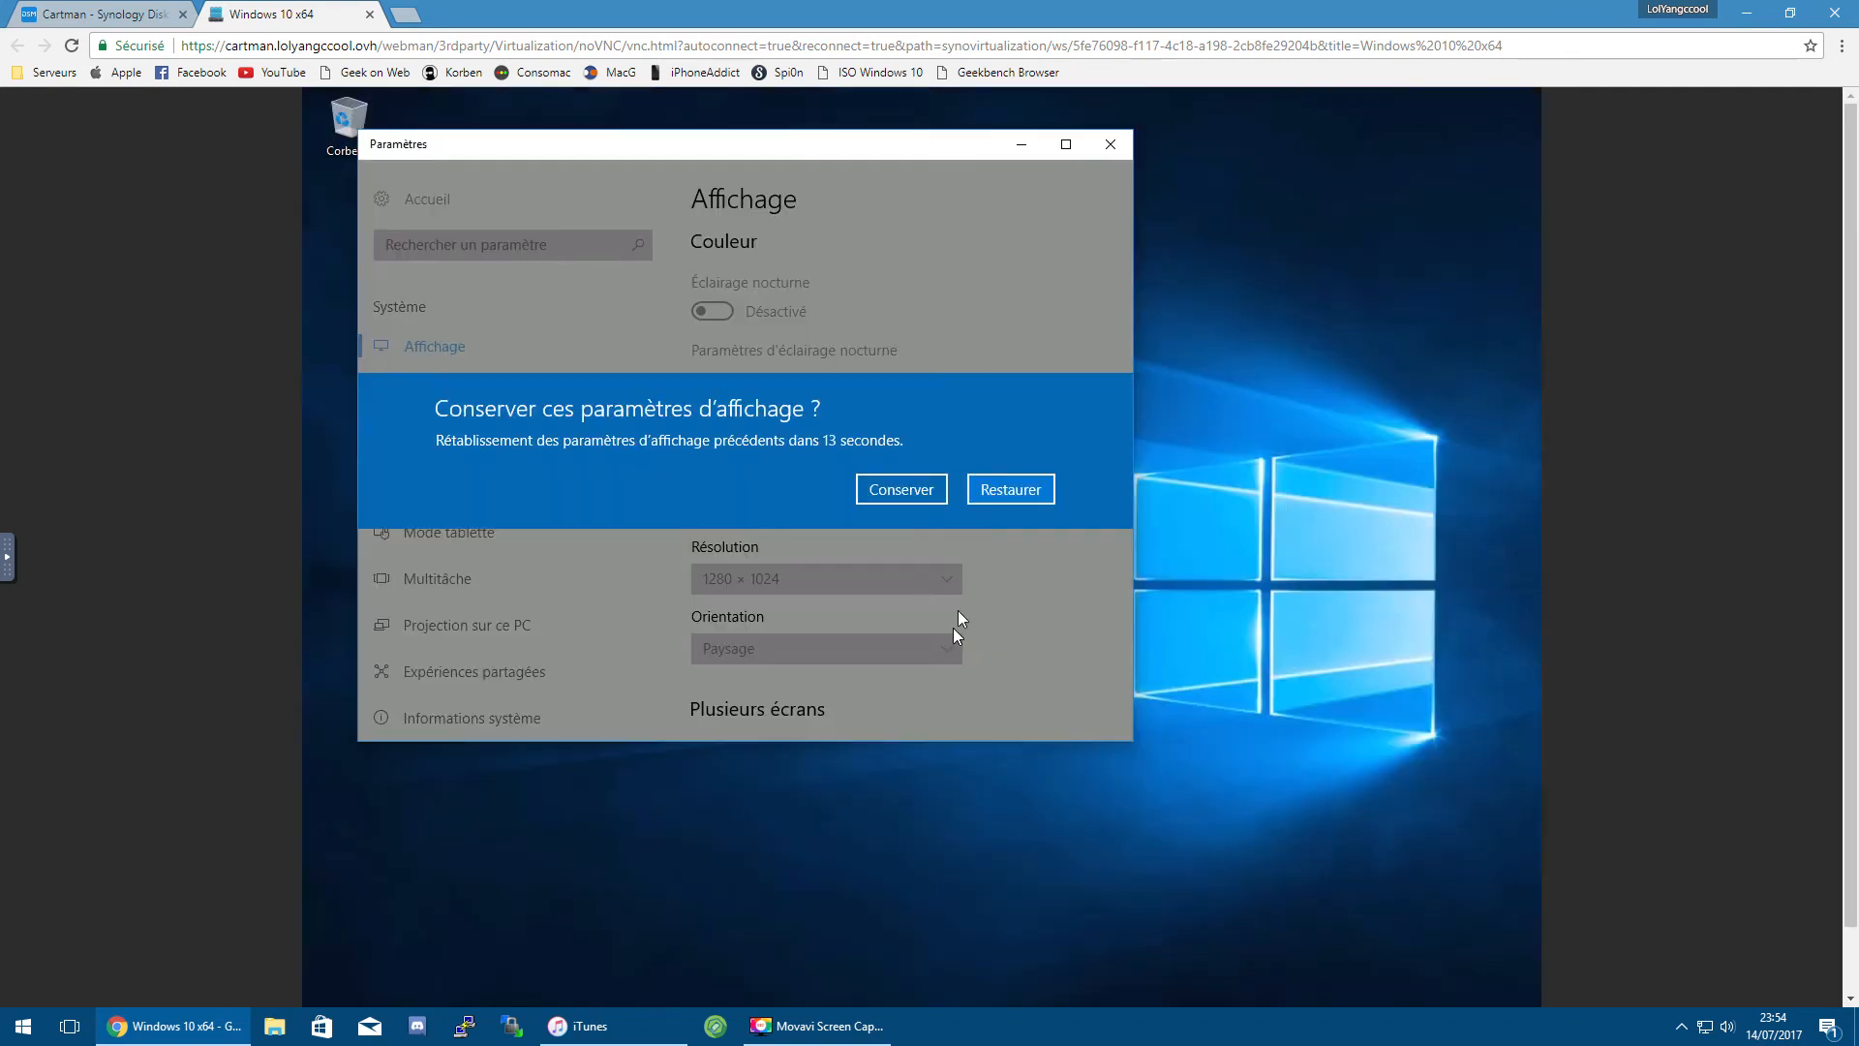
left_click(902, 490)
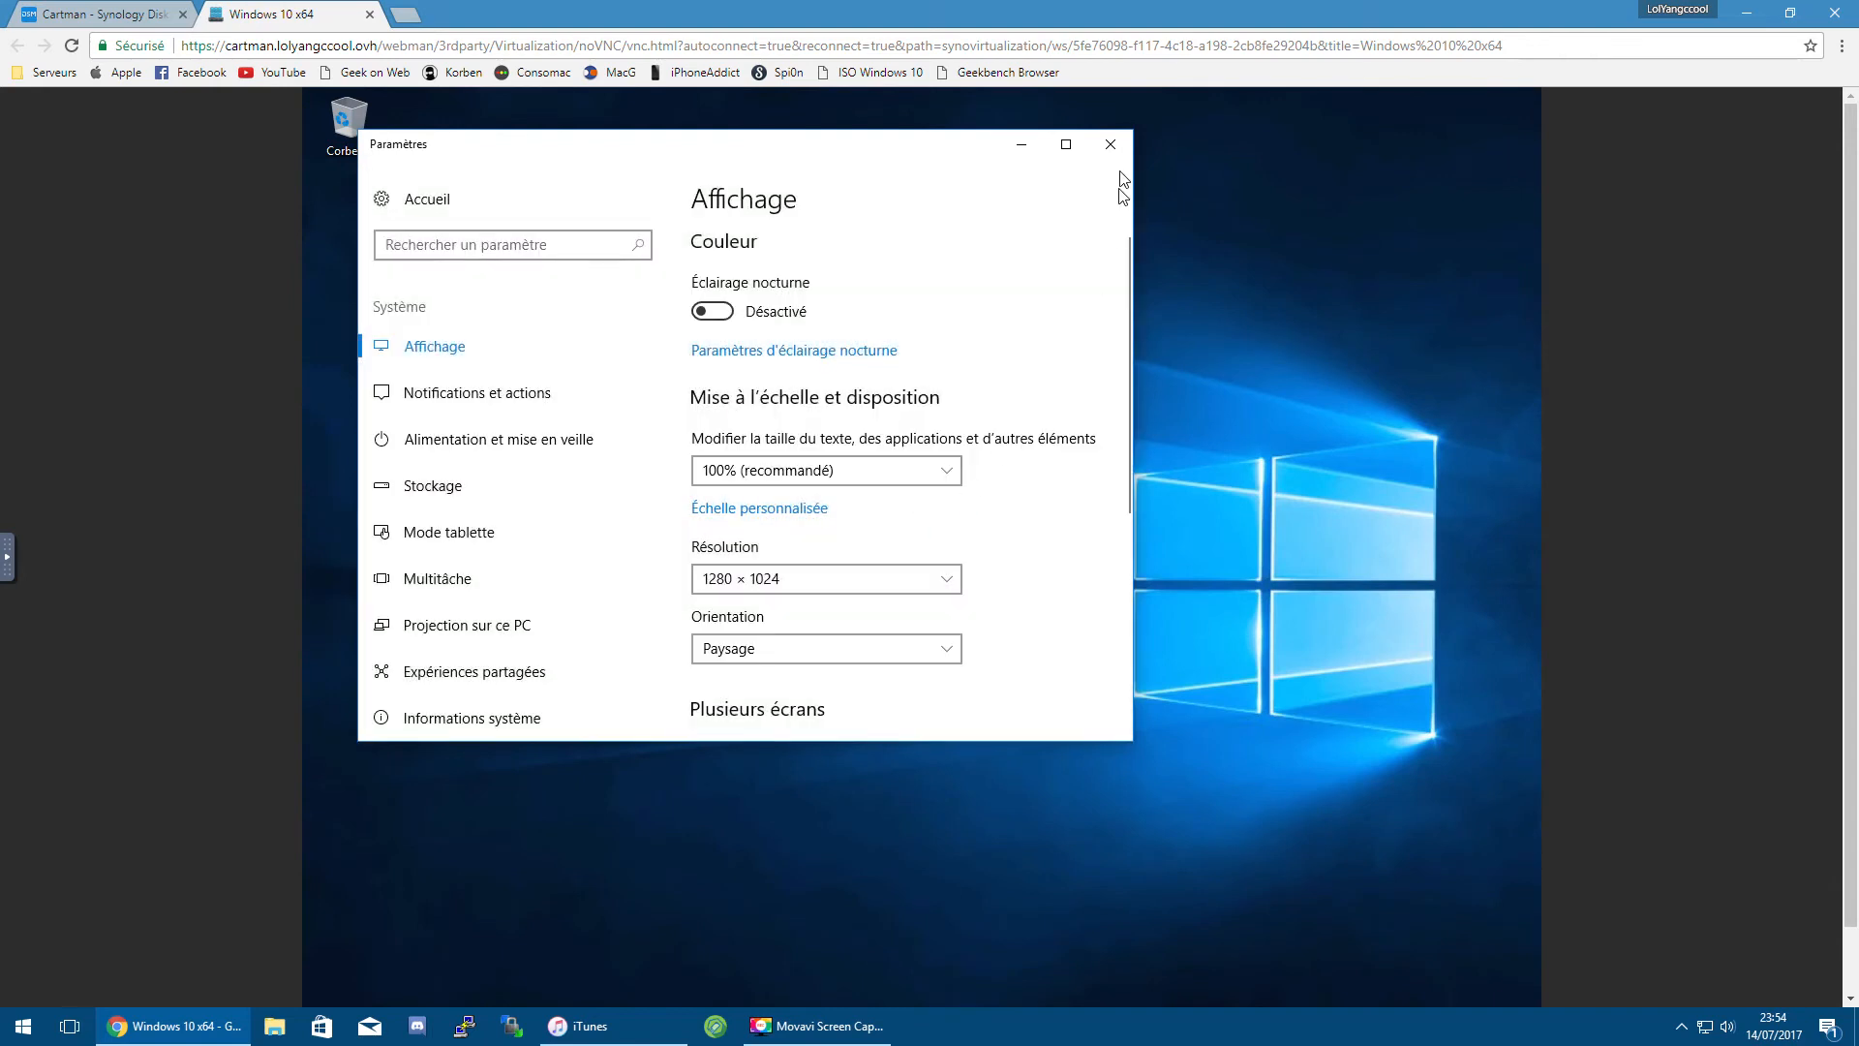
left_click(1110, 145)
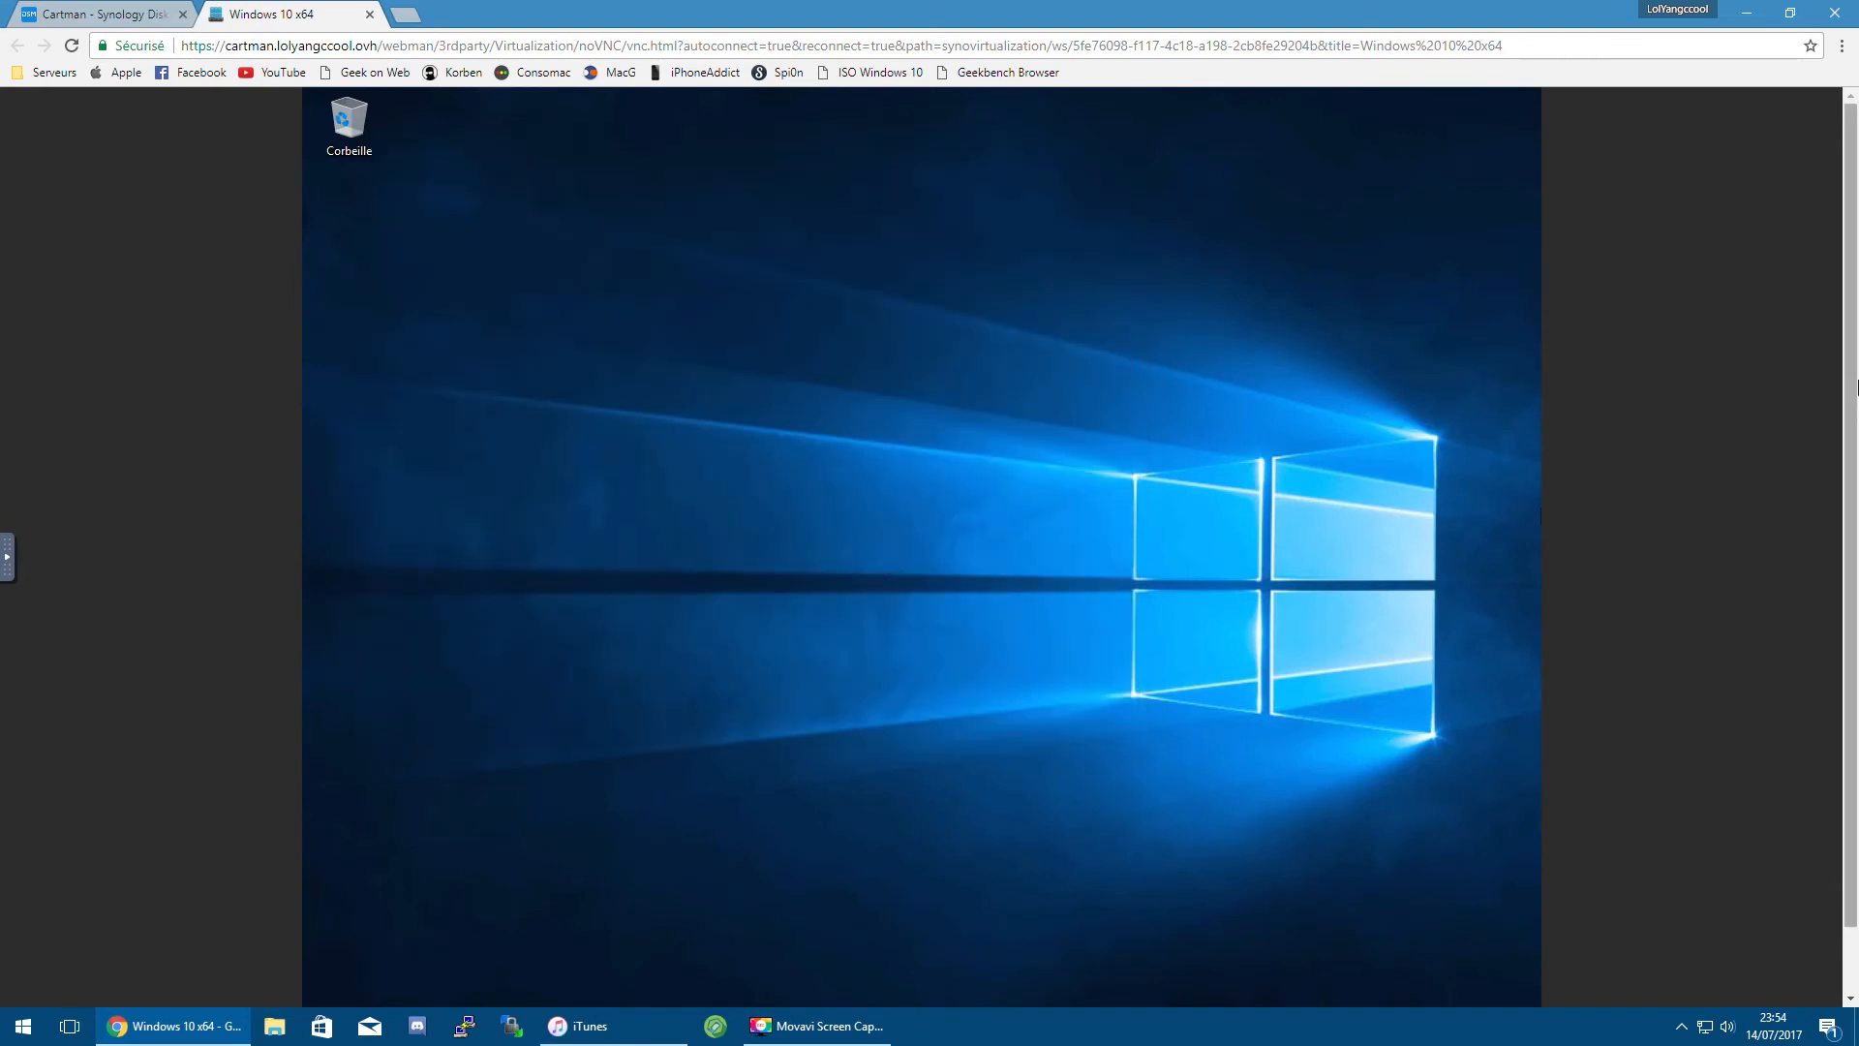
Step: Set the guest display resolution to 1024 × 768 in the Affichage settings, keep it and close the settings
scroll(1853, 438, "down", 1)
right_click(930, 401)
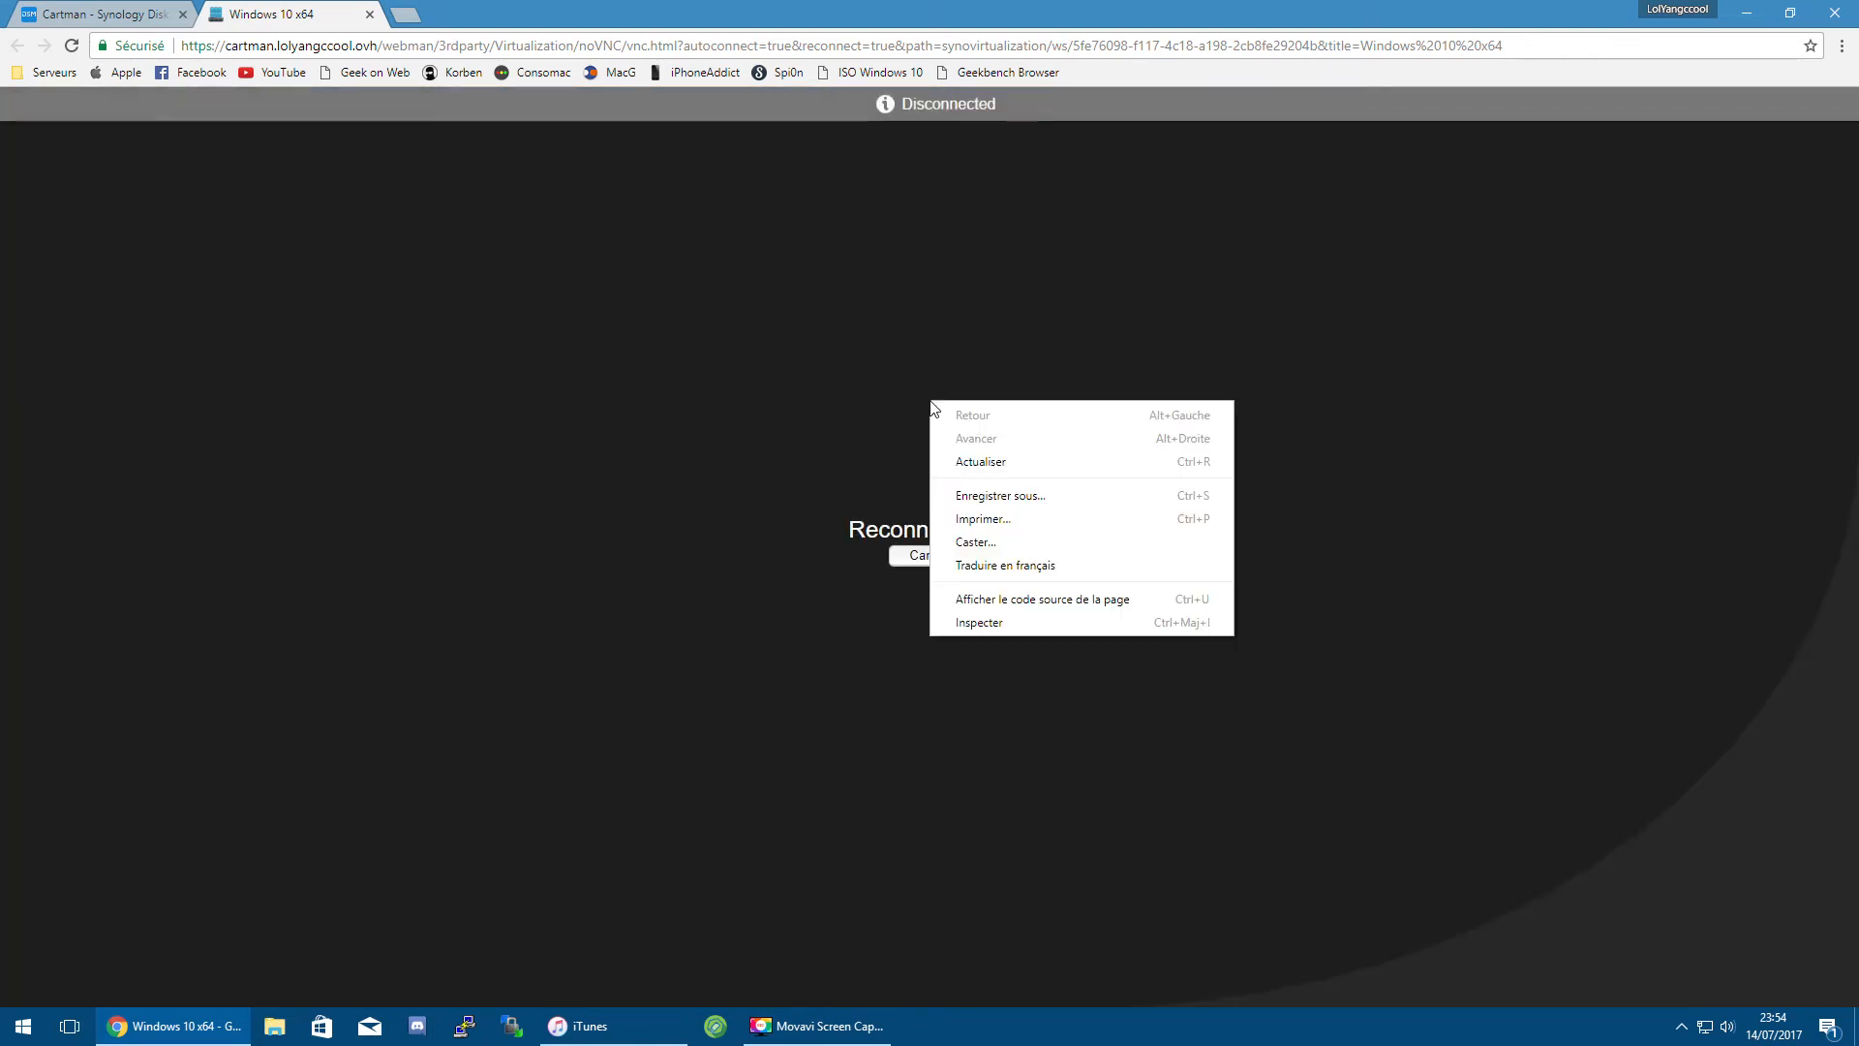
left_click(822, 407)
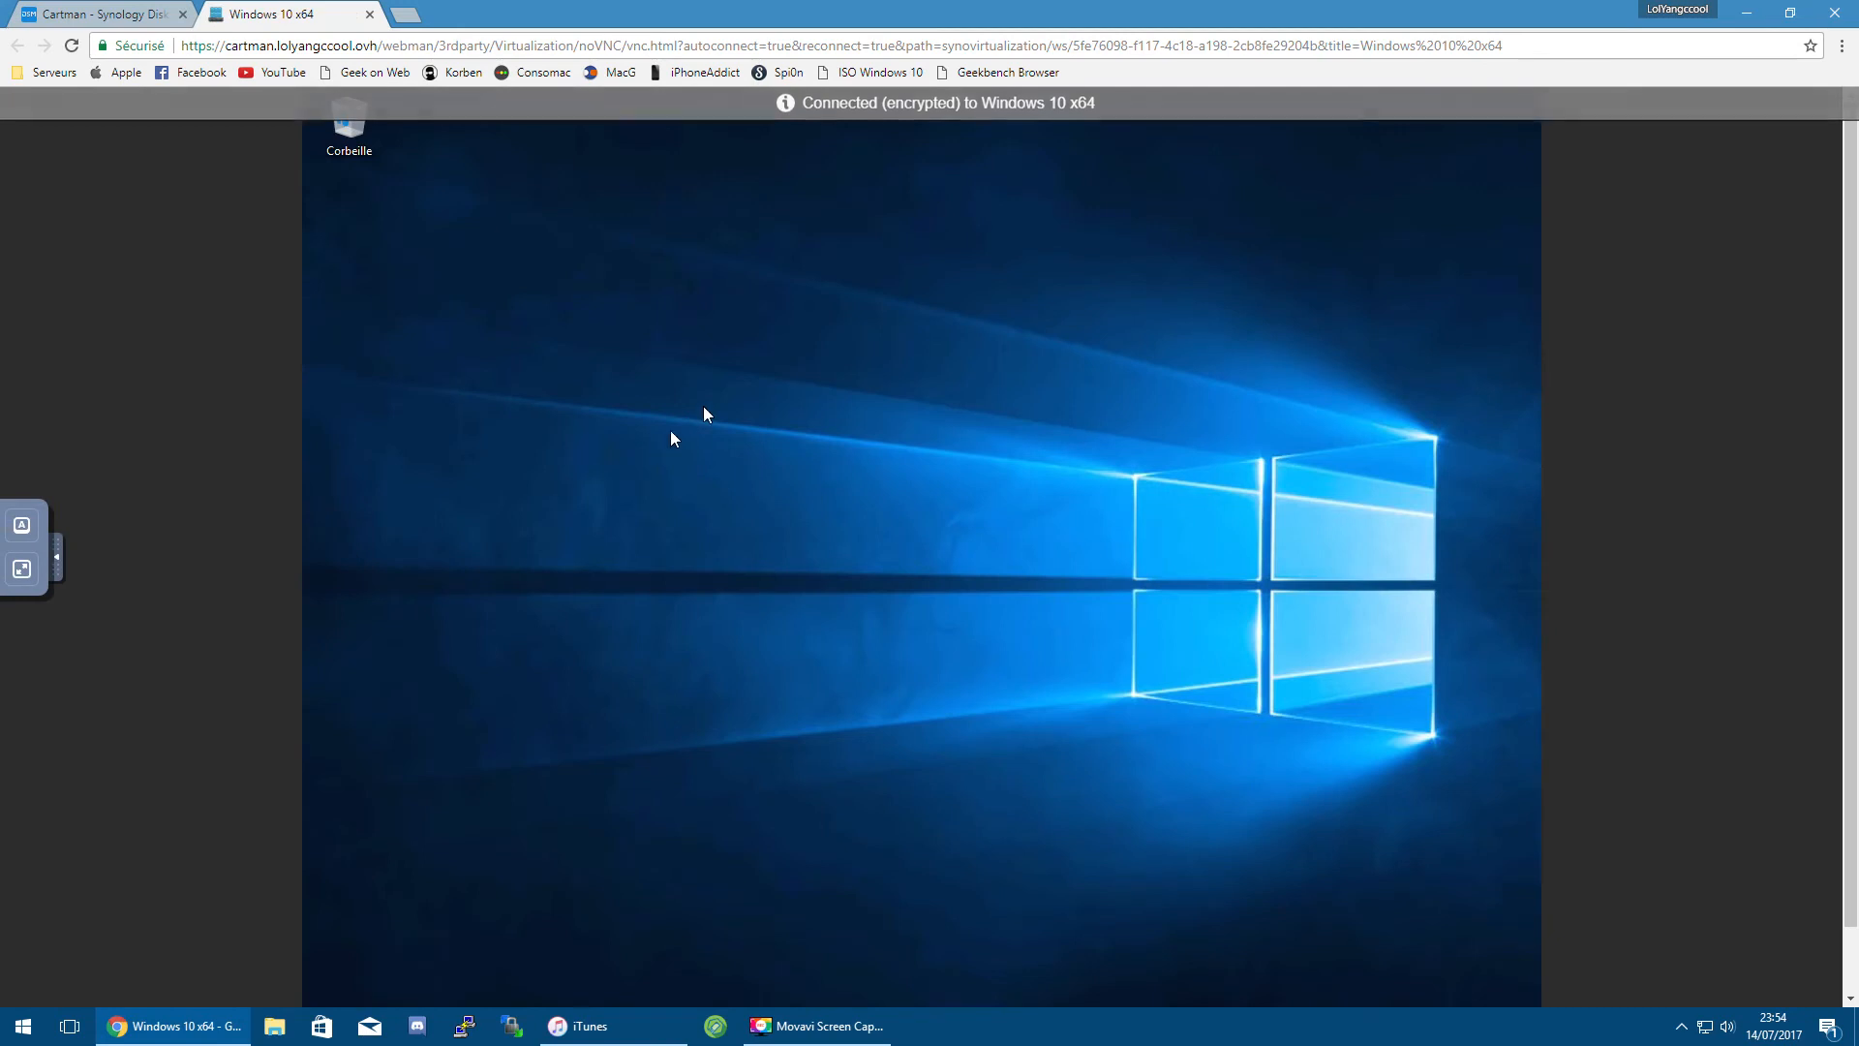
right_click(705, 408)
left_click(788, 571)
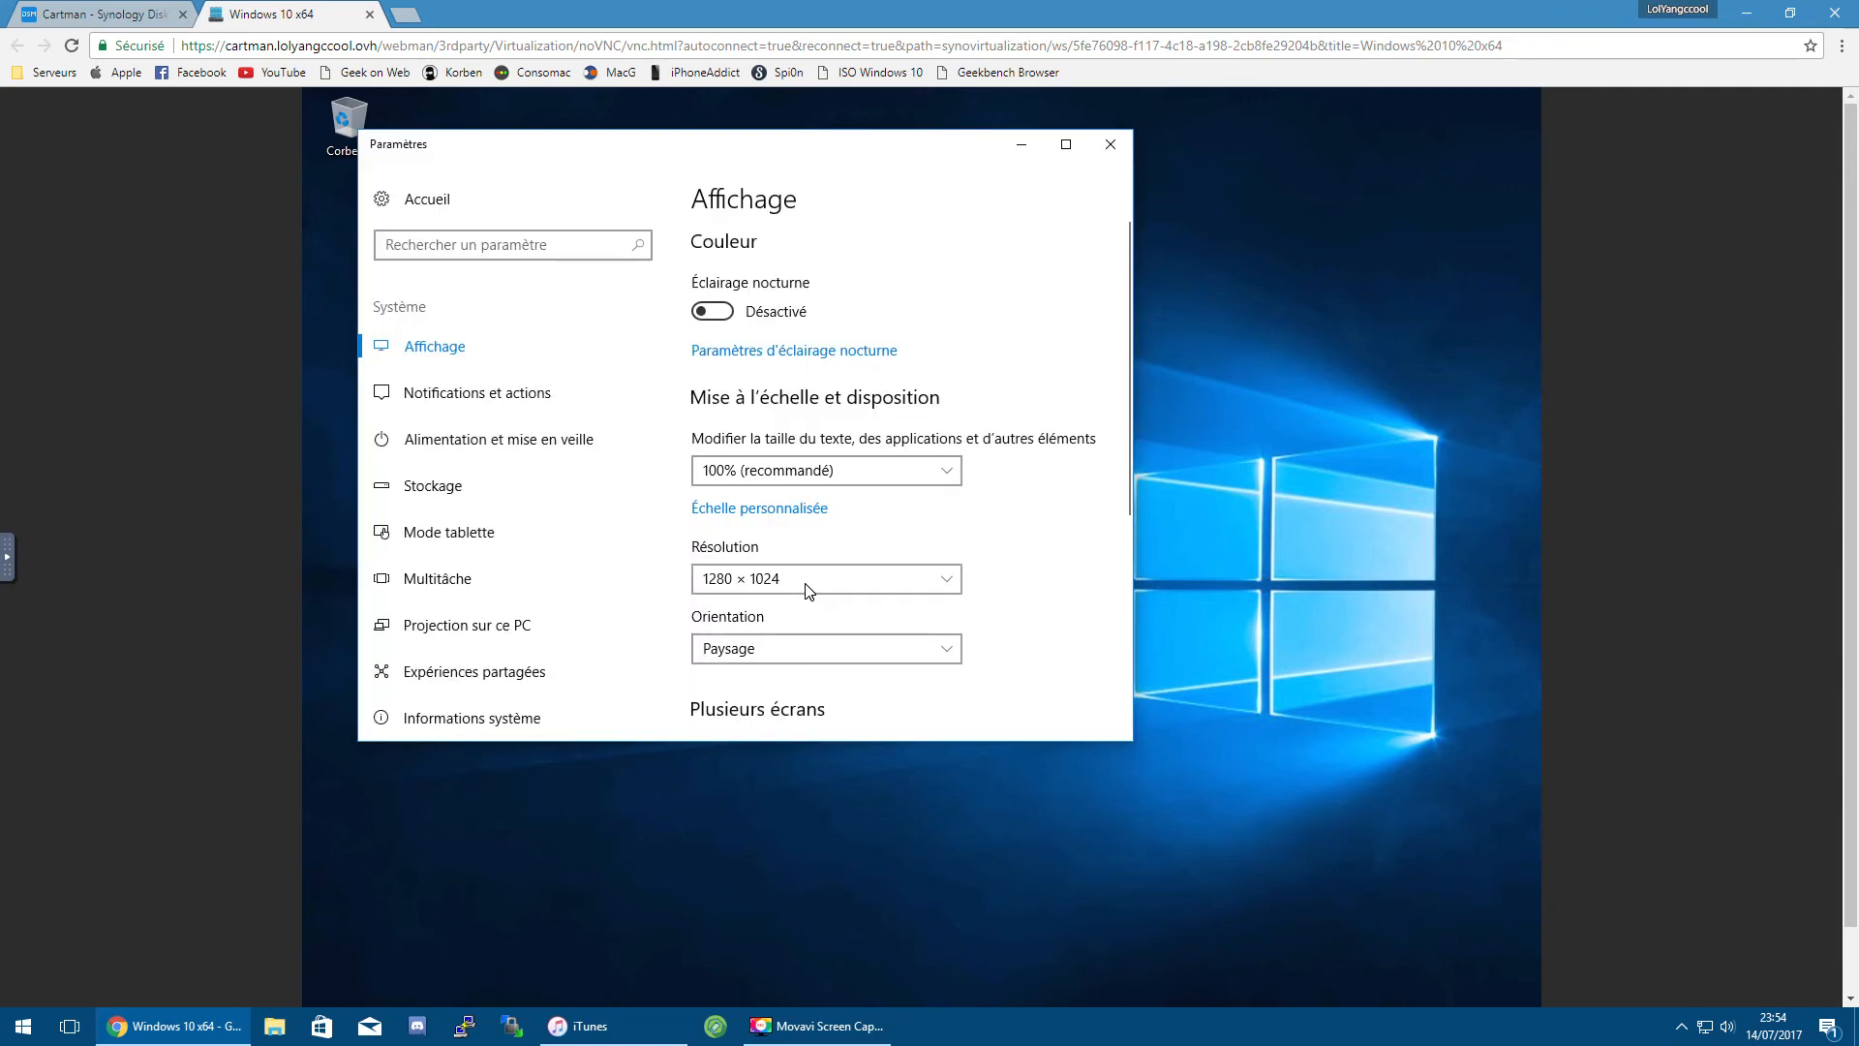
left_click(810, 585)
left_click(813, 611)
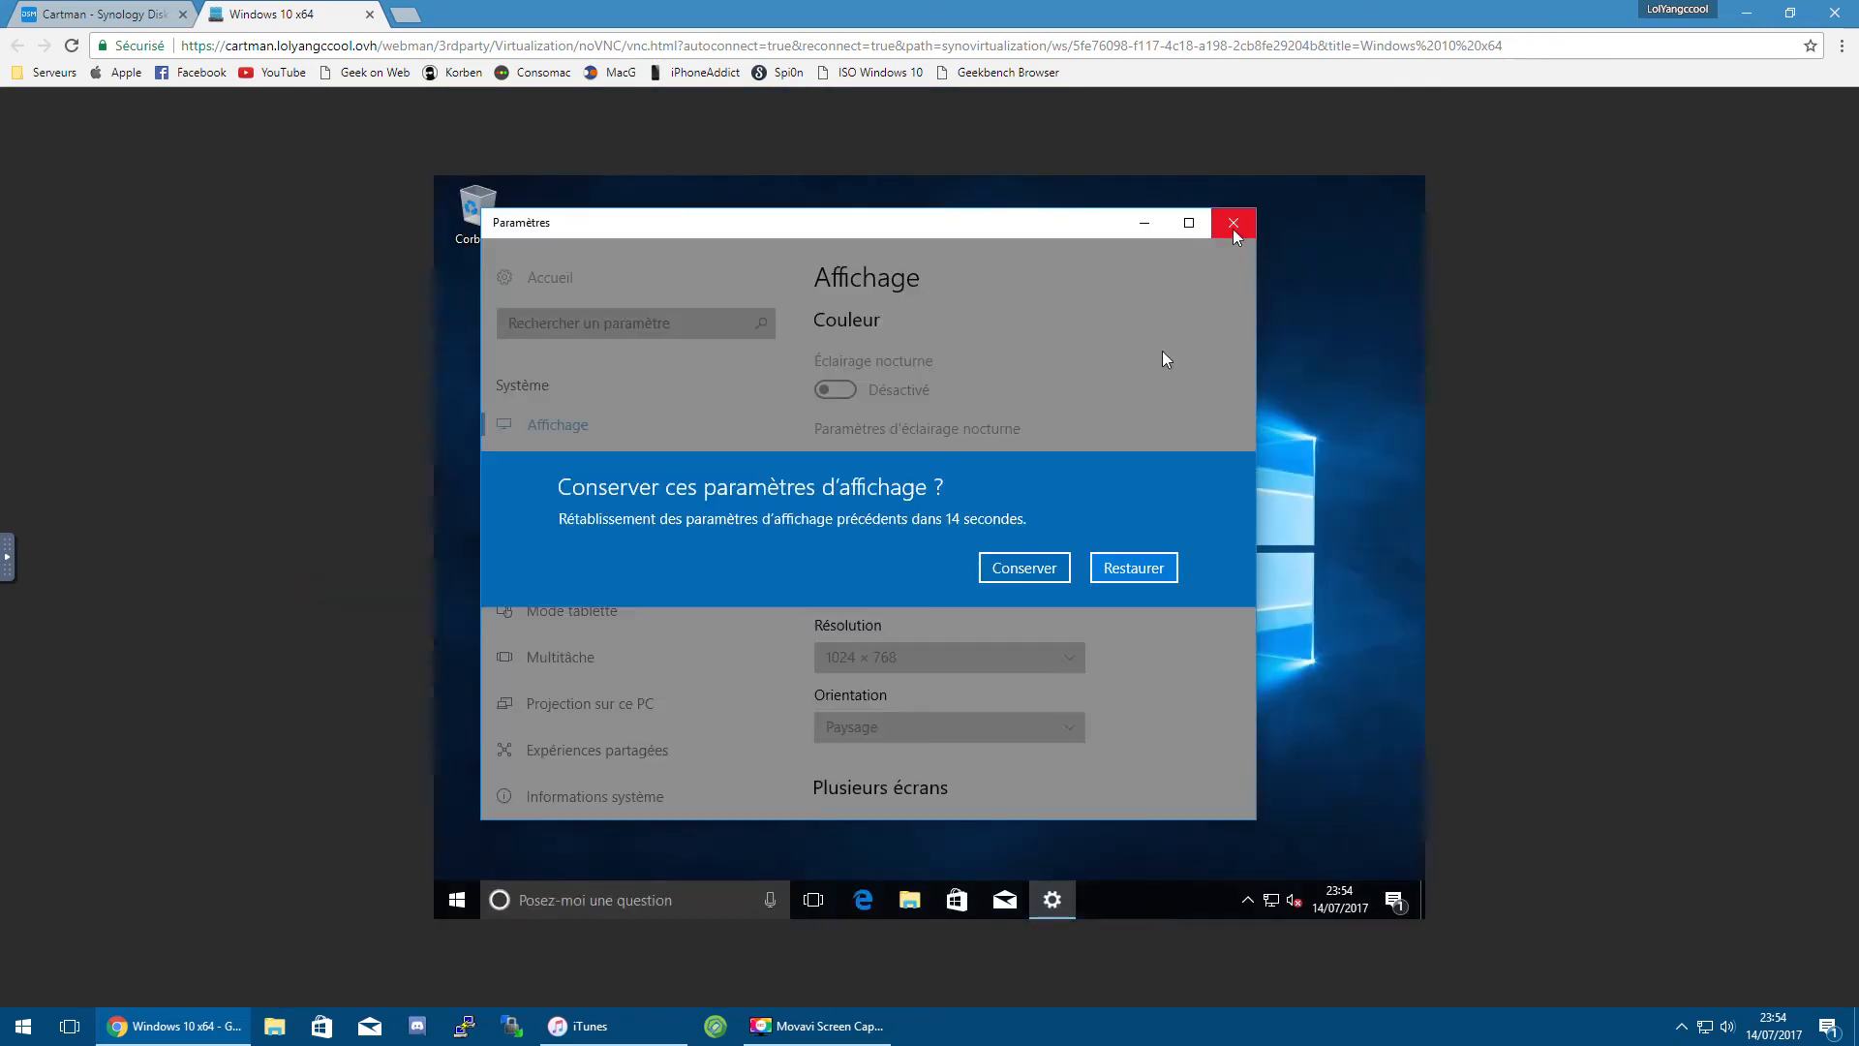
left_click(1042, 570)
left_click(1232, 222)
Step: Launch Microsoft Edge in the virtual machine and make its address bar ready for a search
left_click(842, 893)
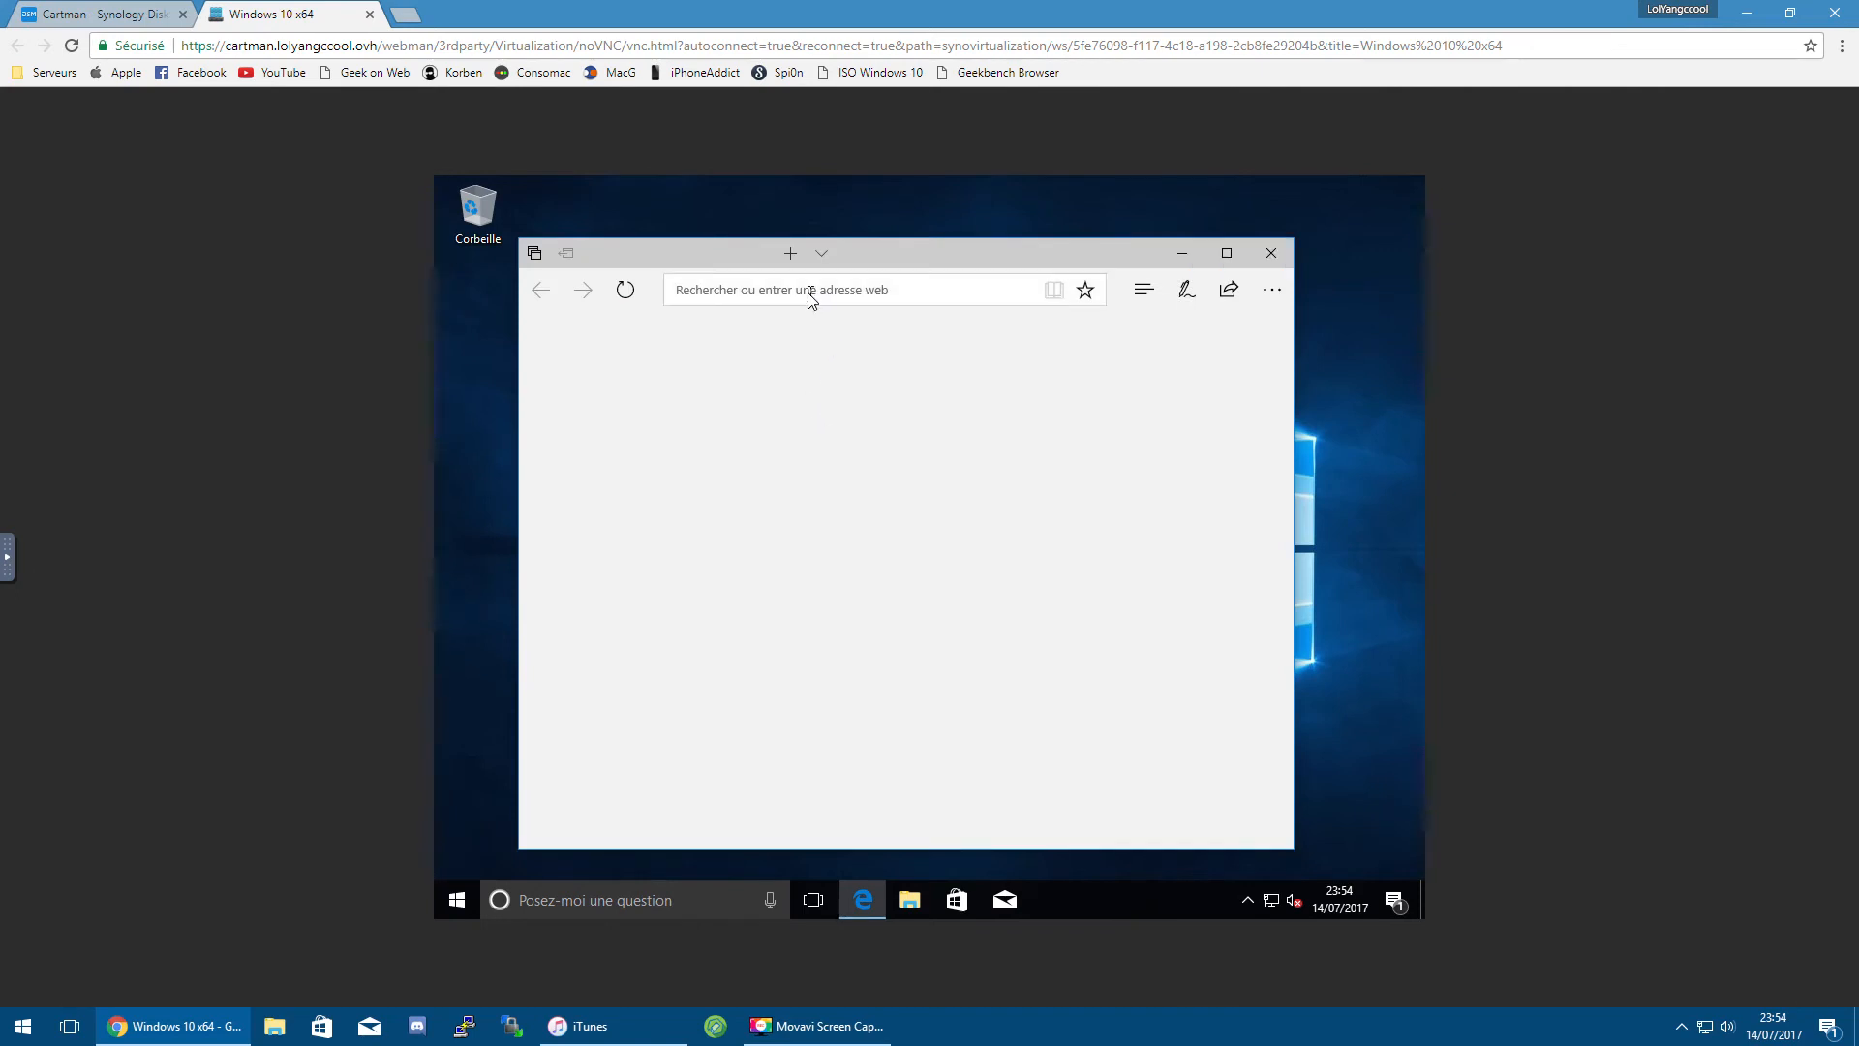
left_click(811, 299)
left_click(758, 253)
left_click(736, 292)
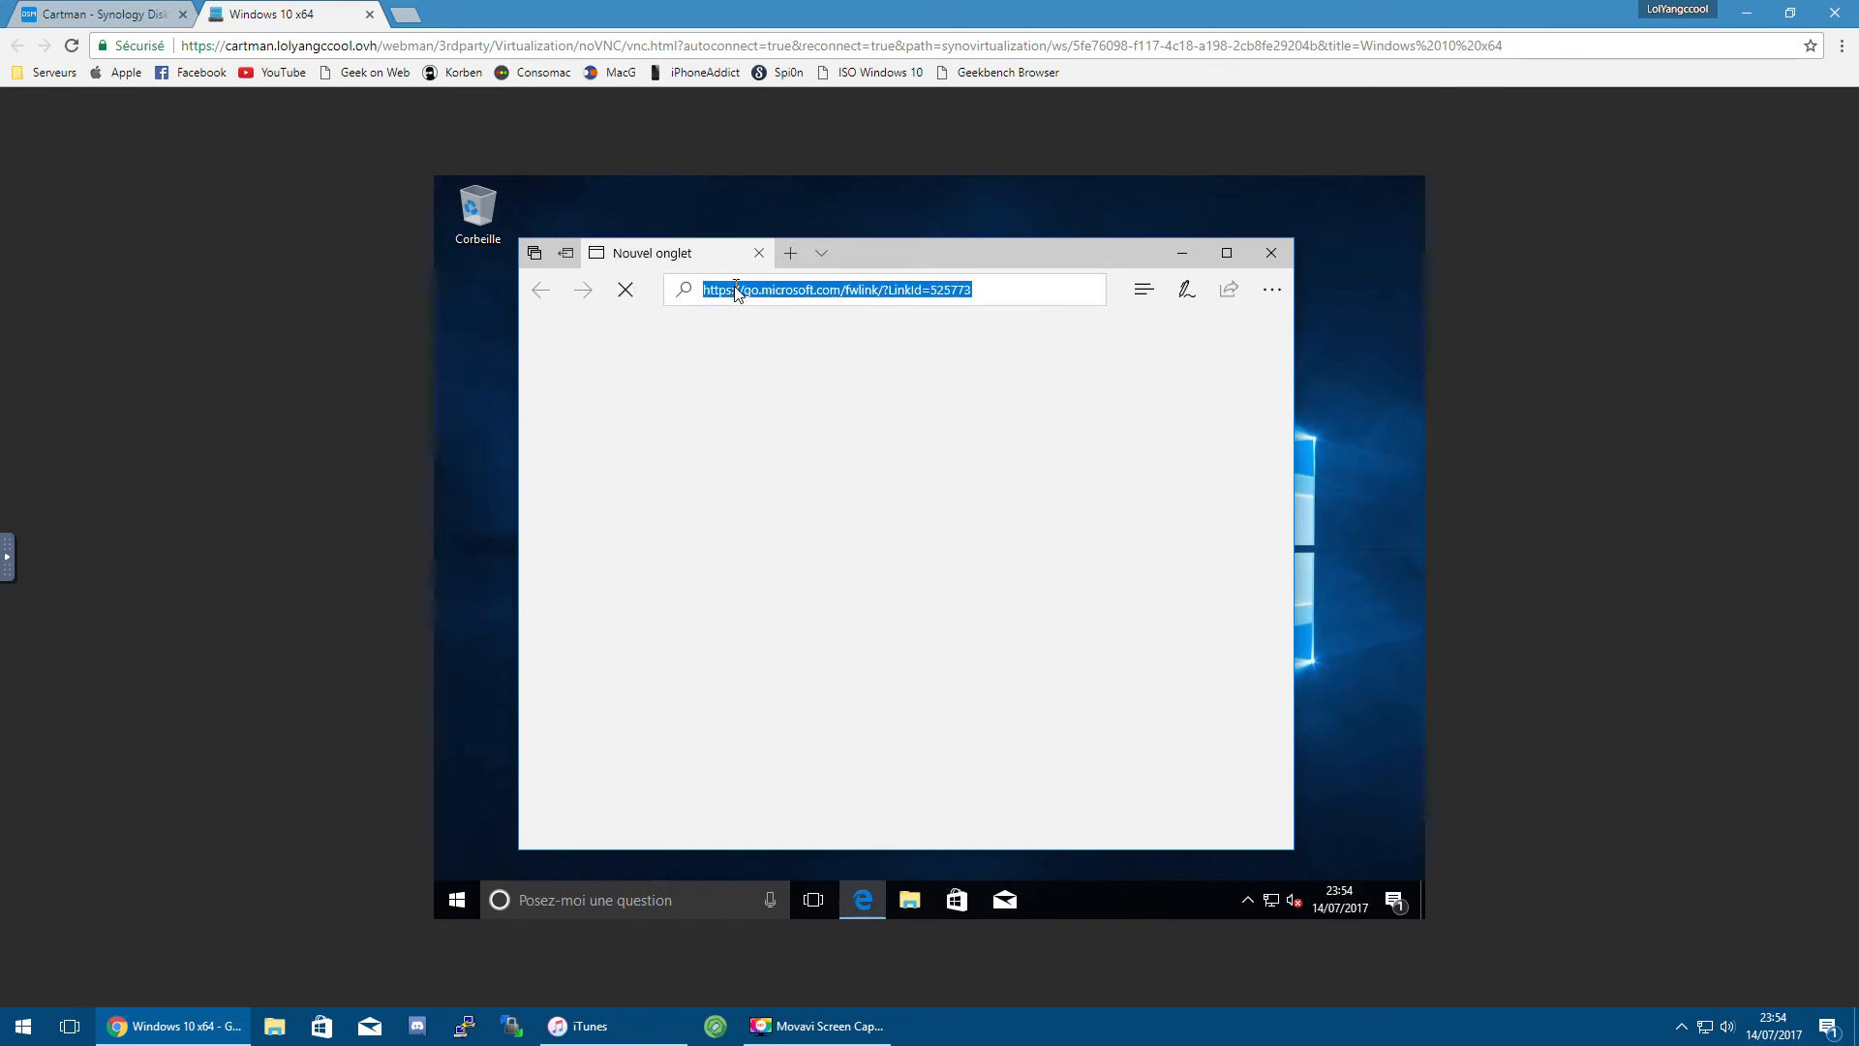
type("dhrome")
key("BackSpace")
key("BackSpace")
key("BackSpace")
type("c")
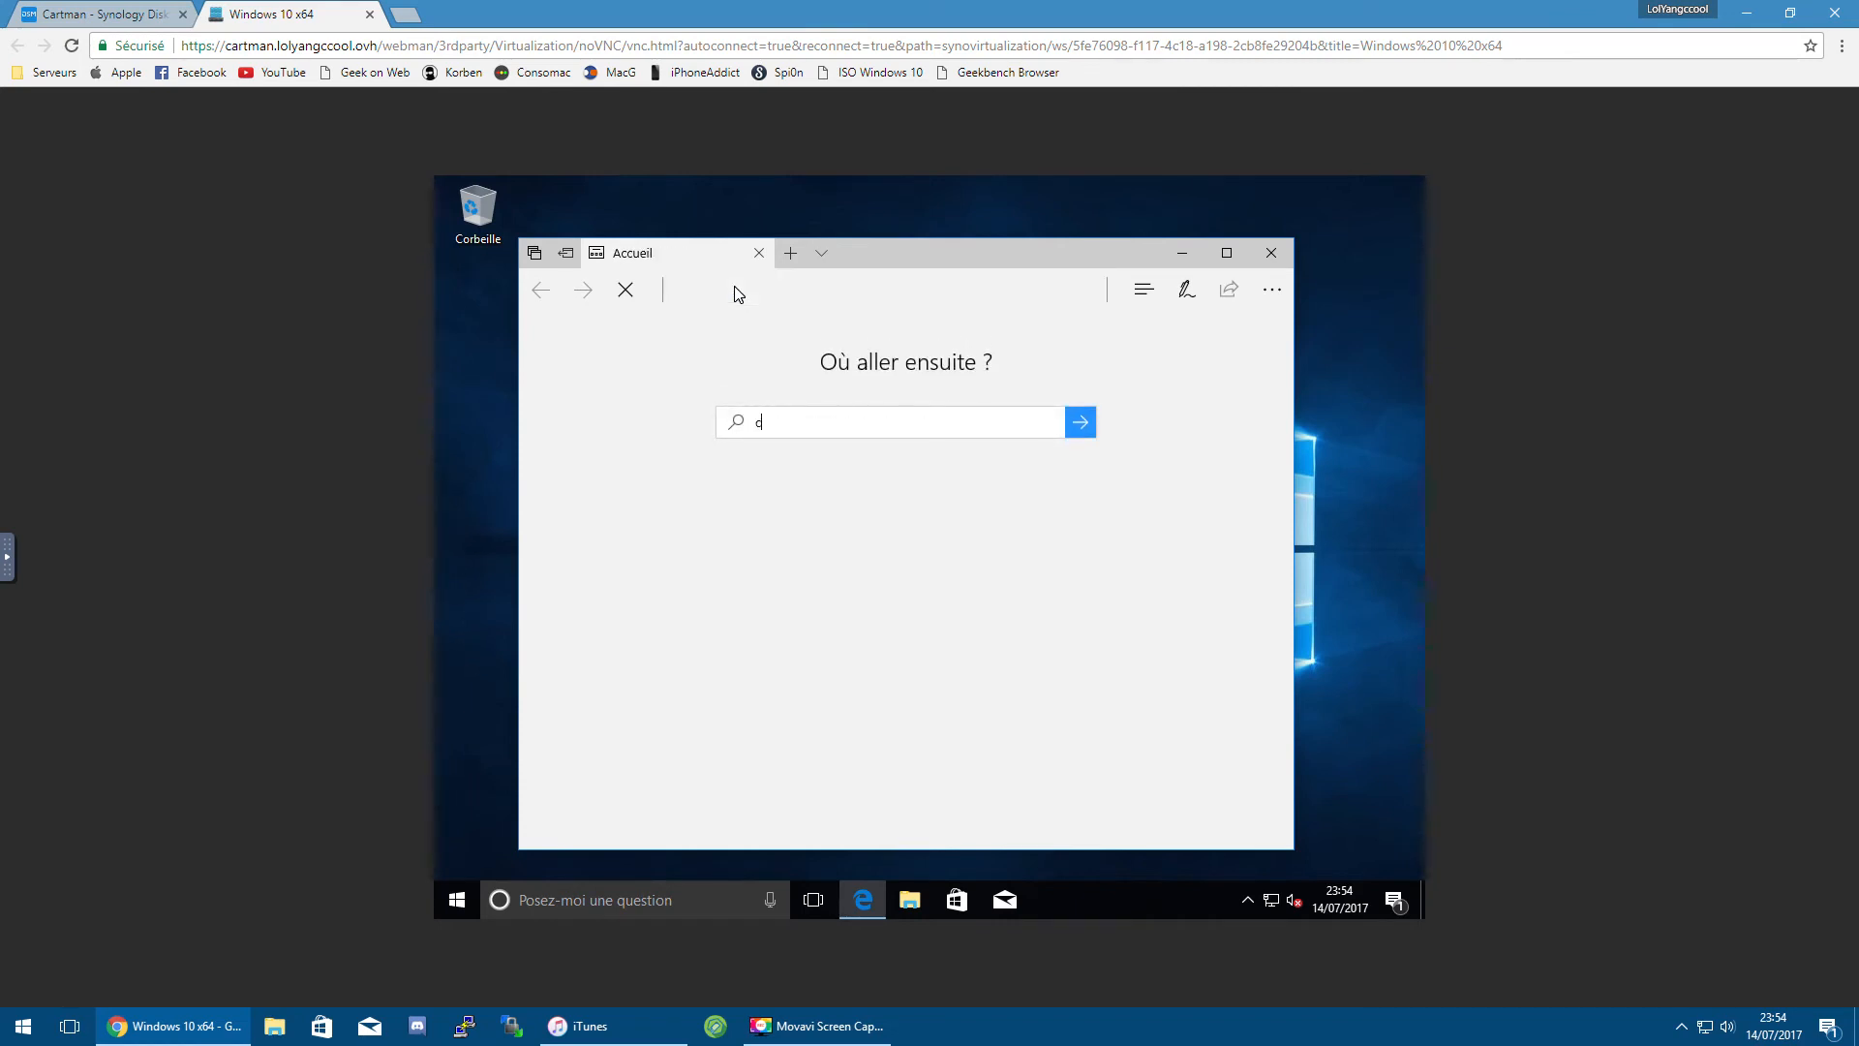
key("BackSpace")
key("BackSpace")
key("BackSpace")
key("BackSpace")
key("BackSpace")
key("BackSpace")
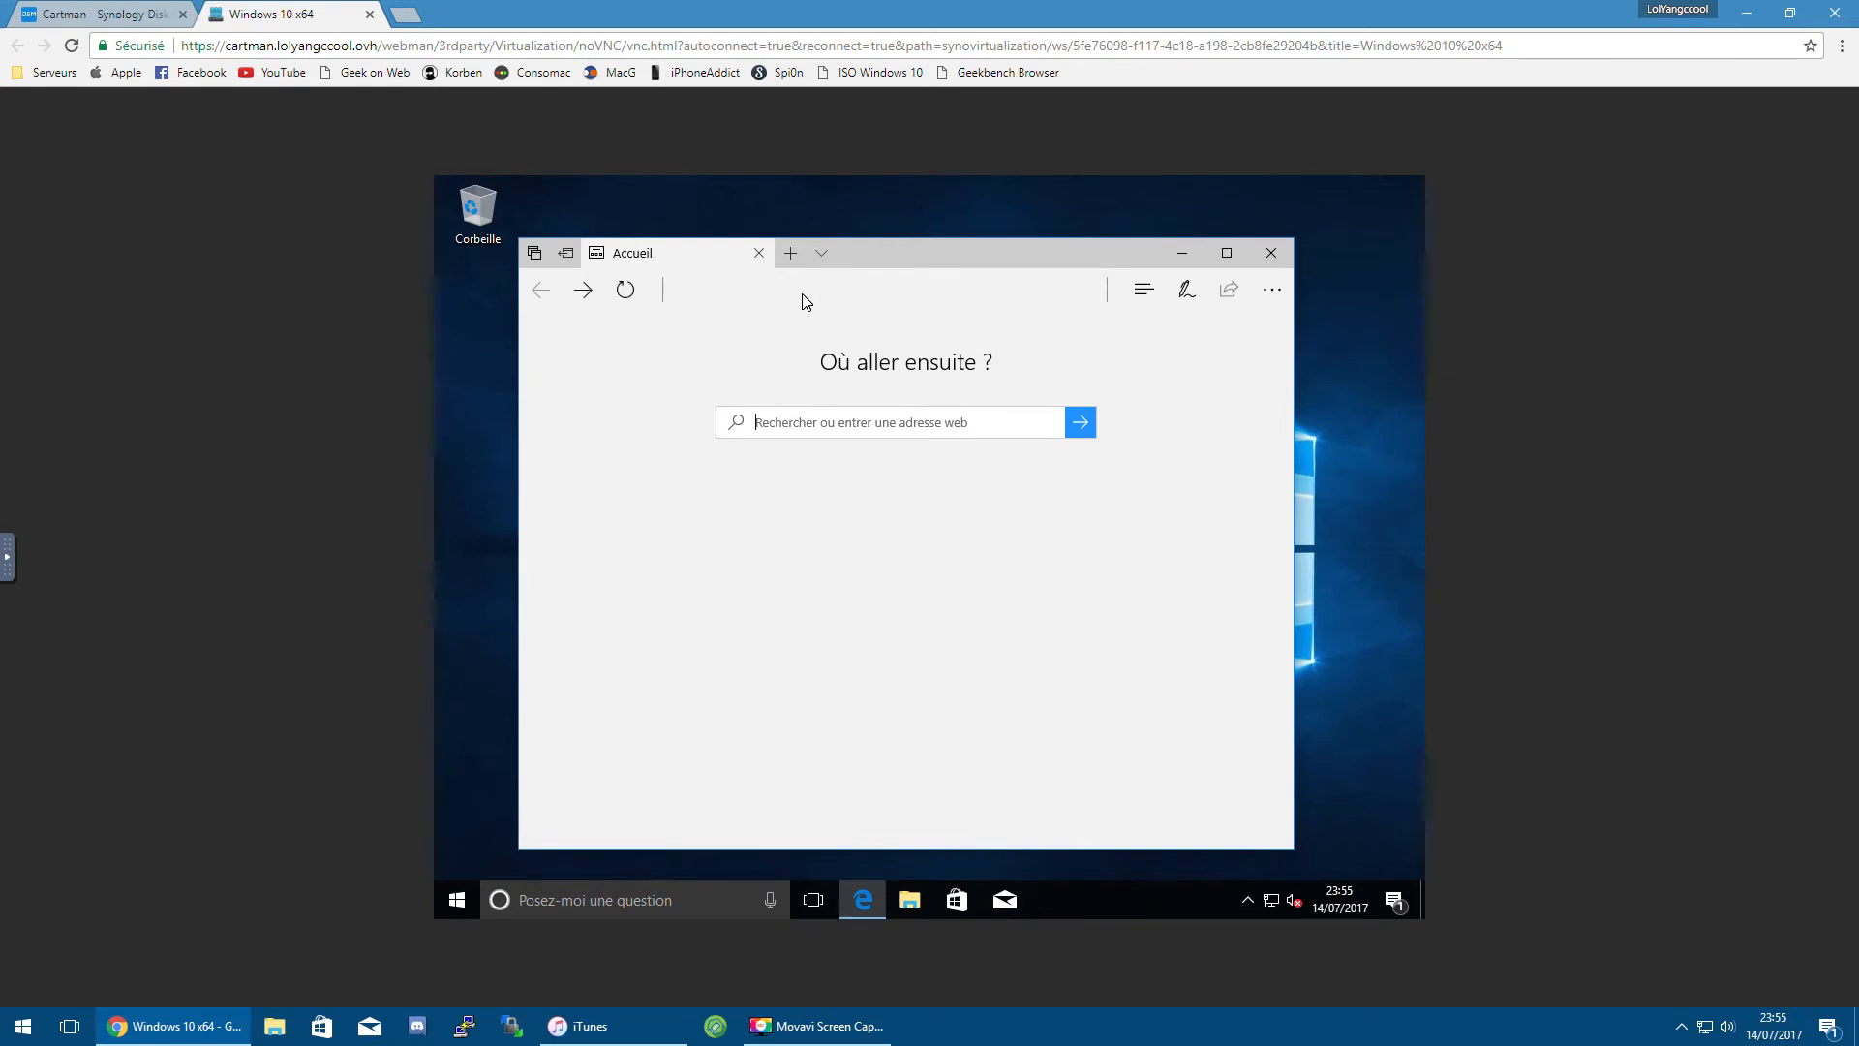
Step: Search the web for "chrome" in Edge, open a second browser tab and return to the search results
type("chrome")
key("Return")
left_click(791, 253)
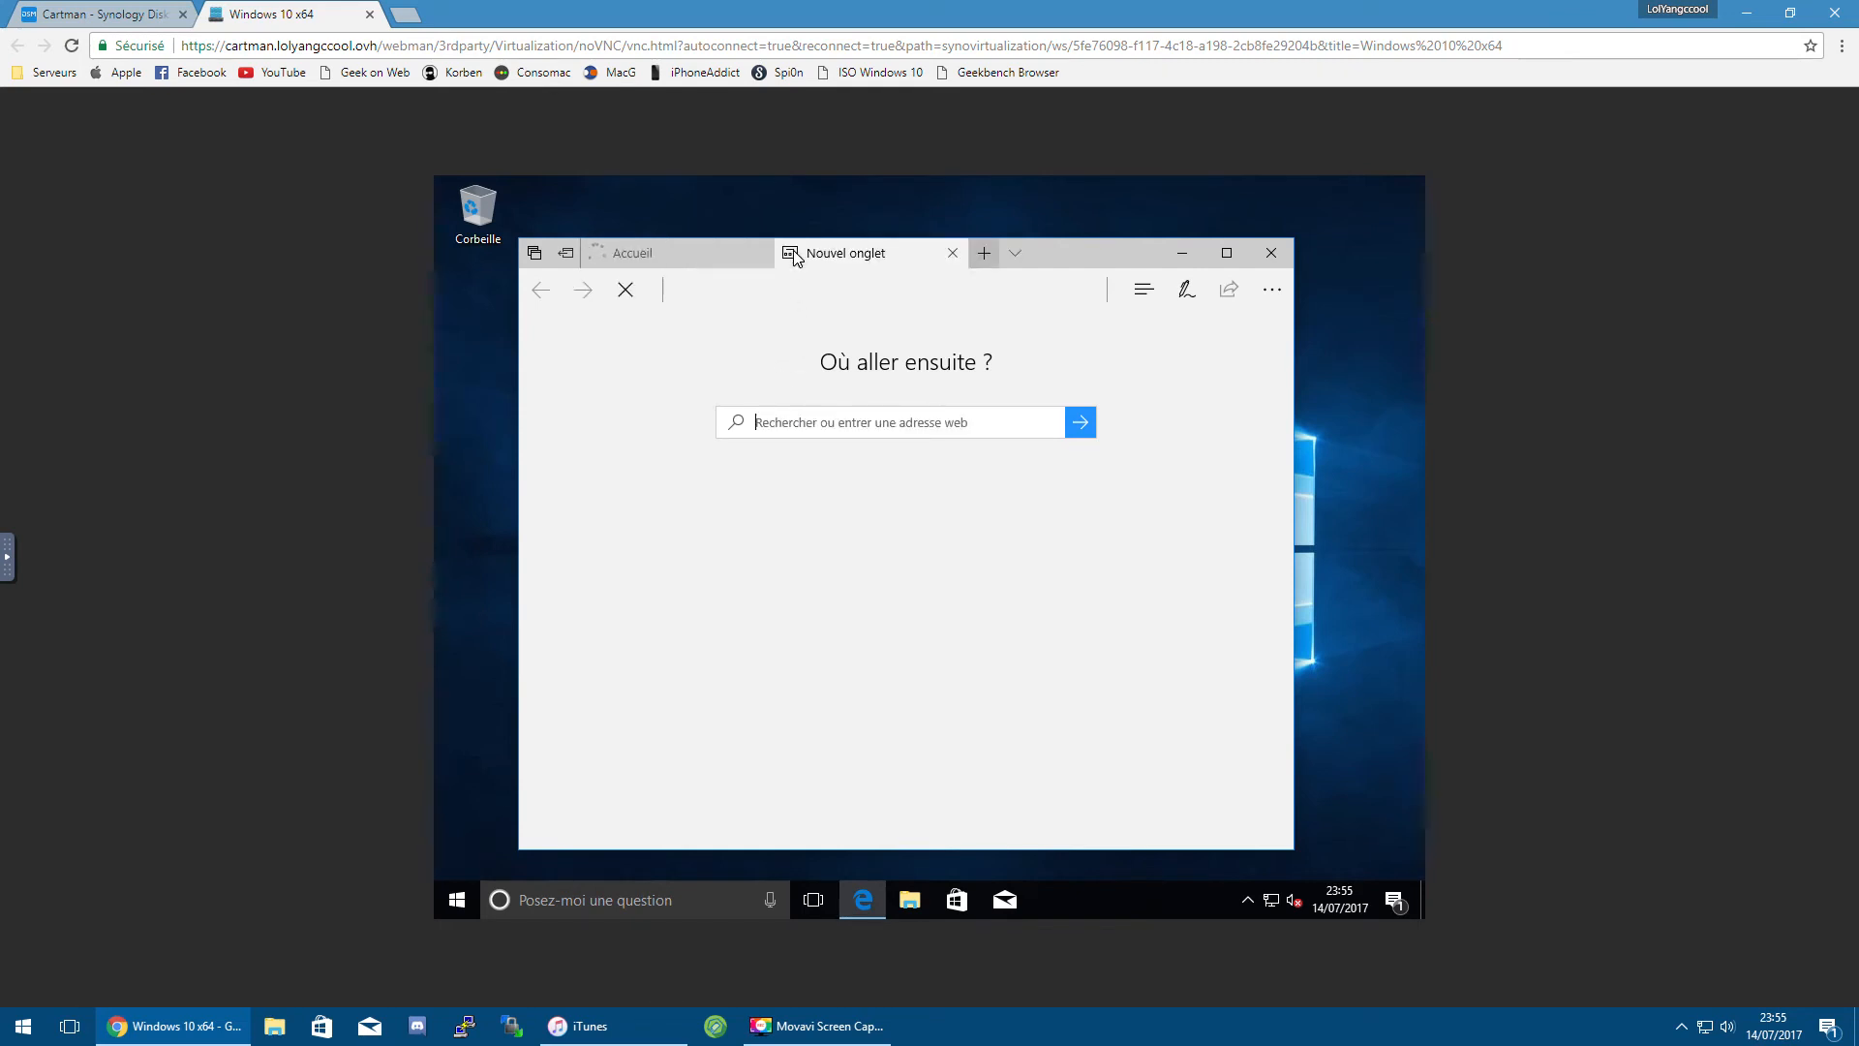
left_click(677, 252)
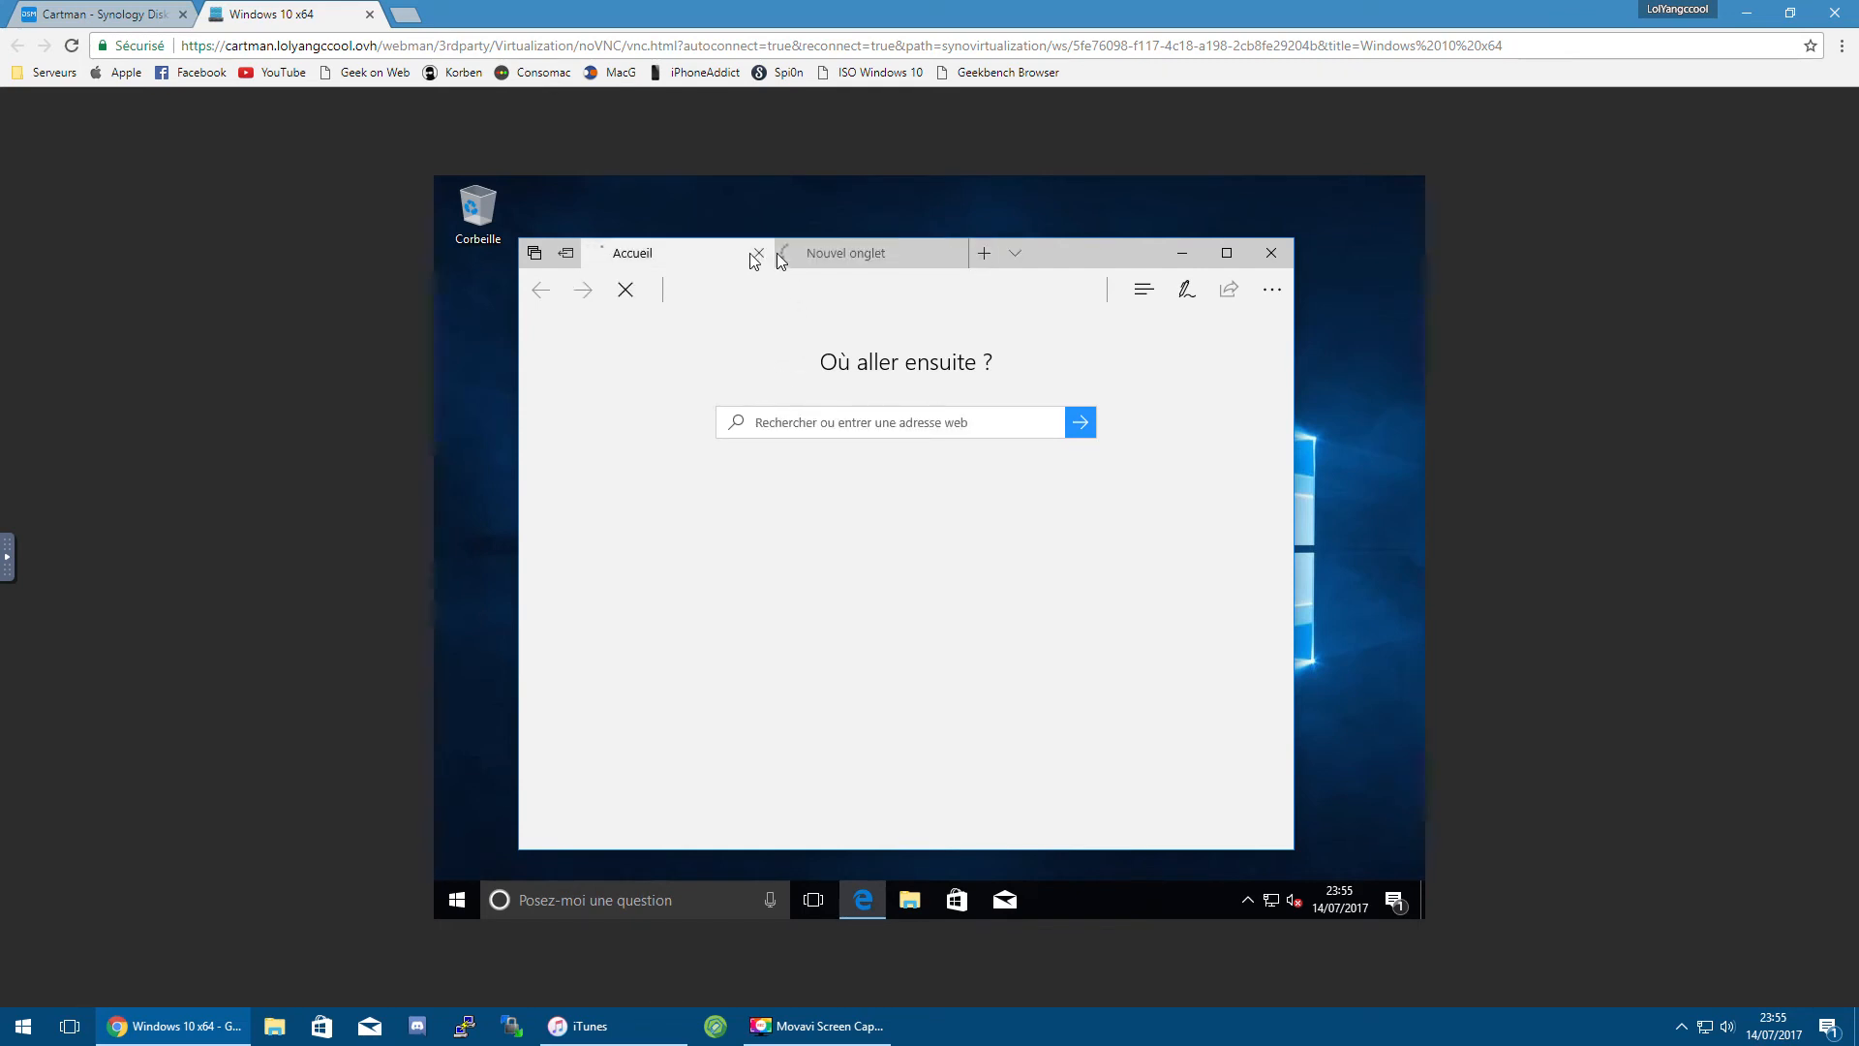
left_click(832, 253)
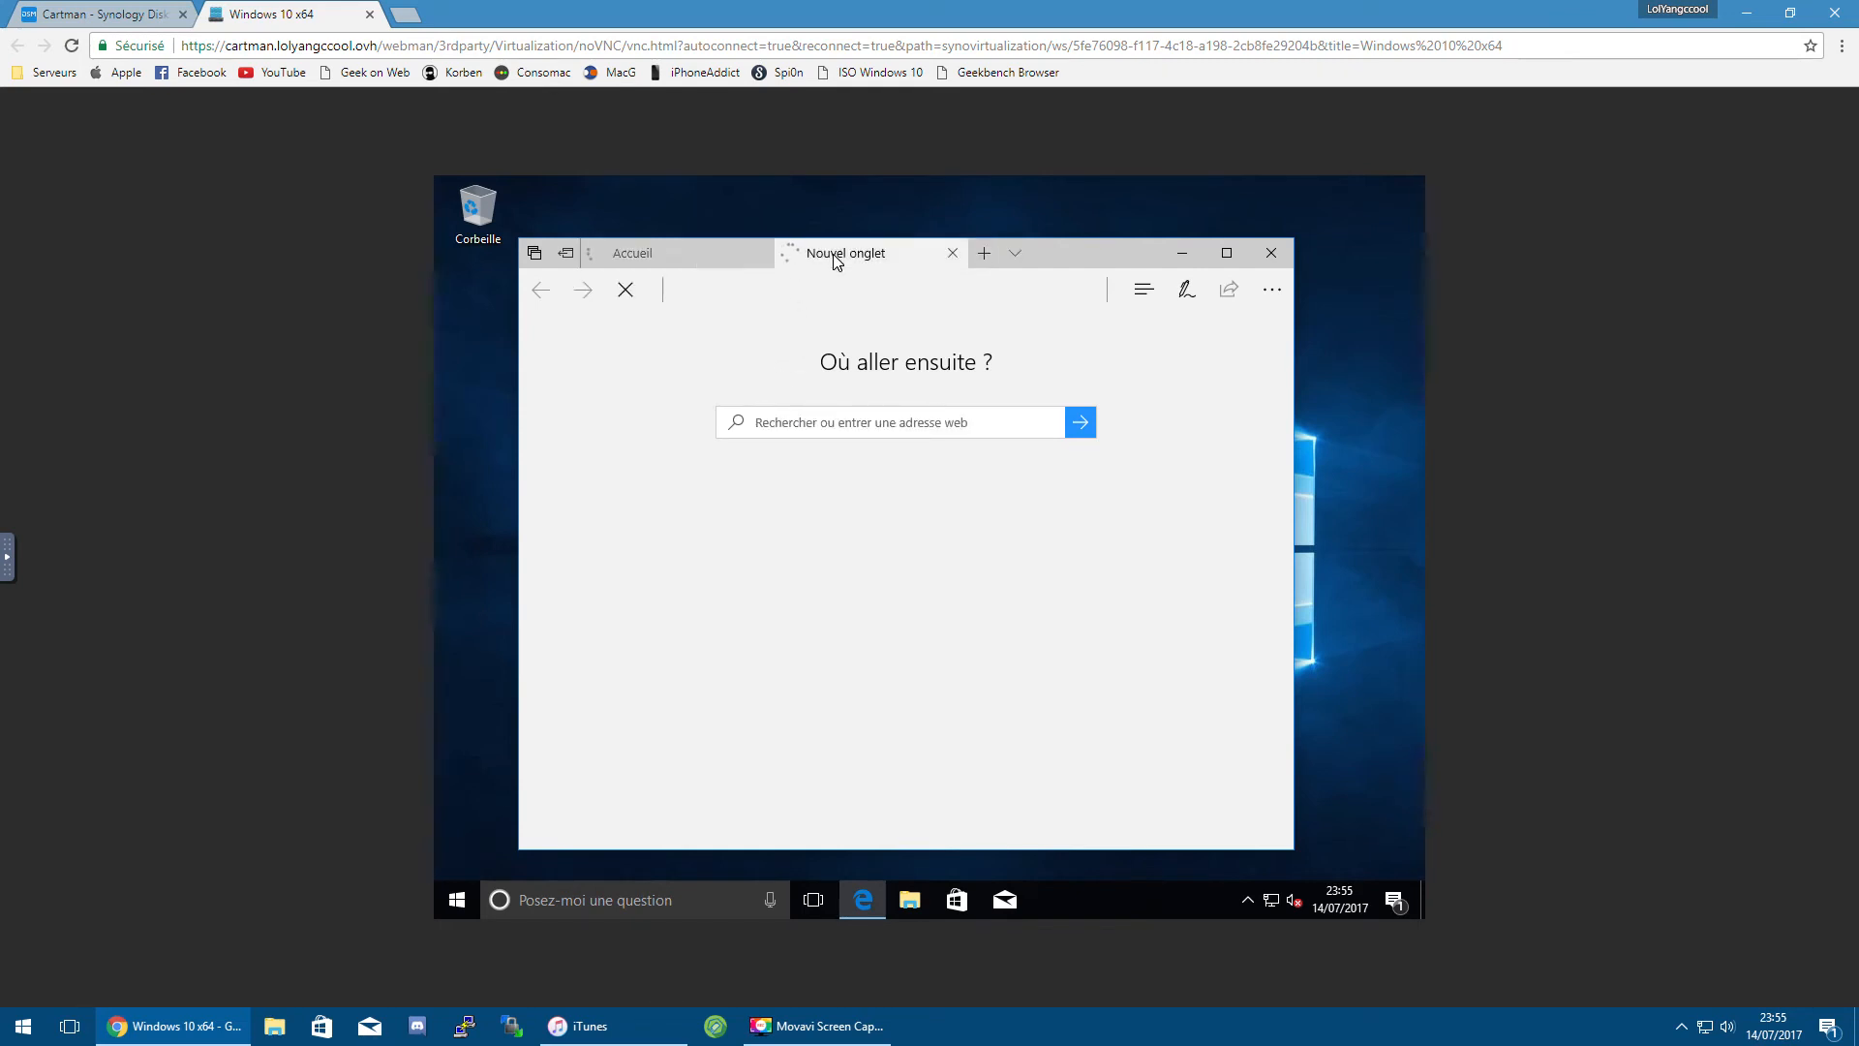
left_click(706, 258)
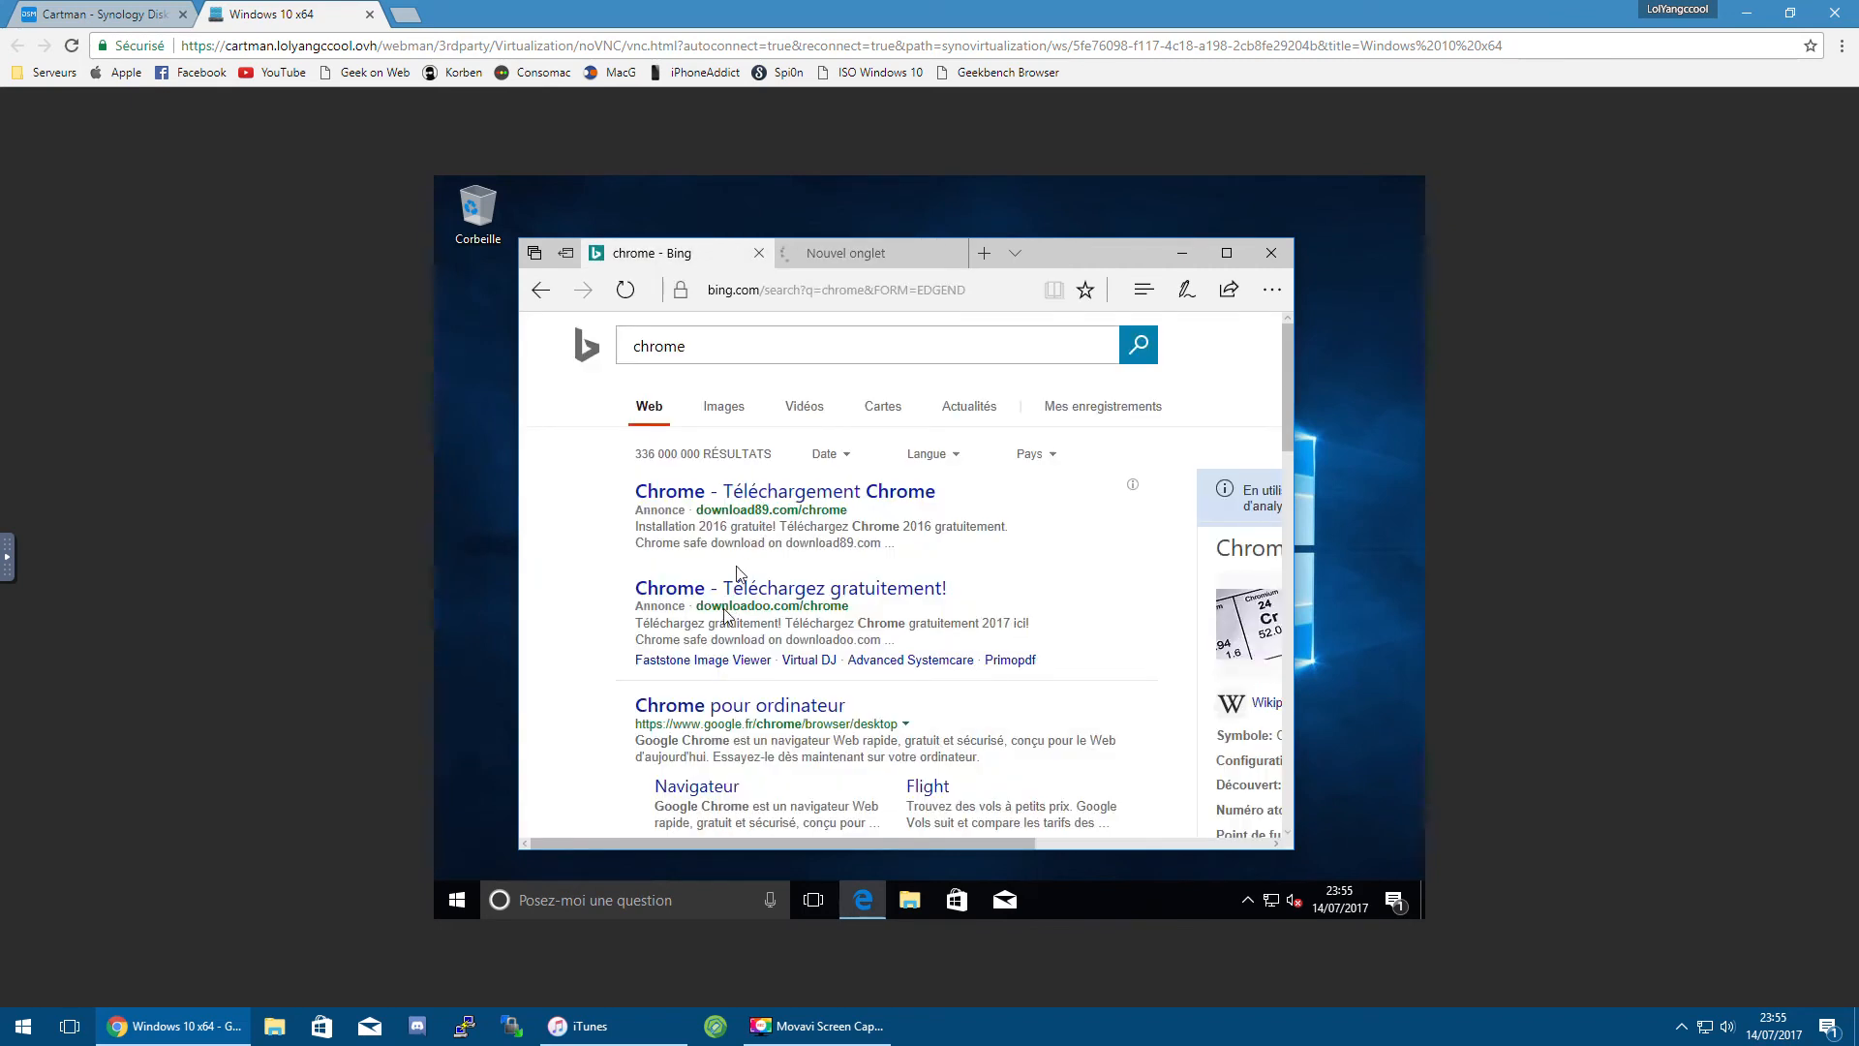
Step: Open the "Chrome pour ordinateur" search result, and search Bing for "ccleaner" in the second Edge tab
left_click(735, 711)
left_click(817, 258)
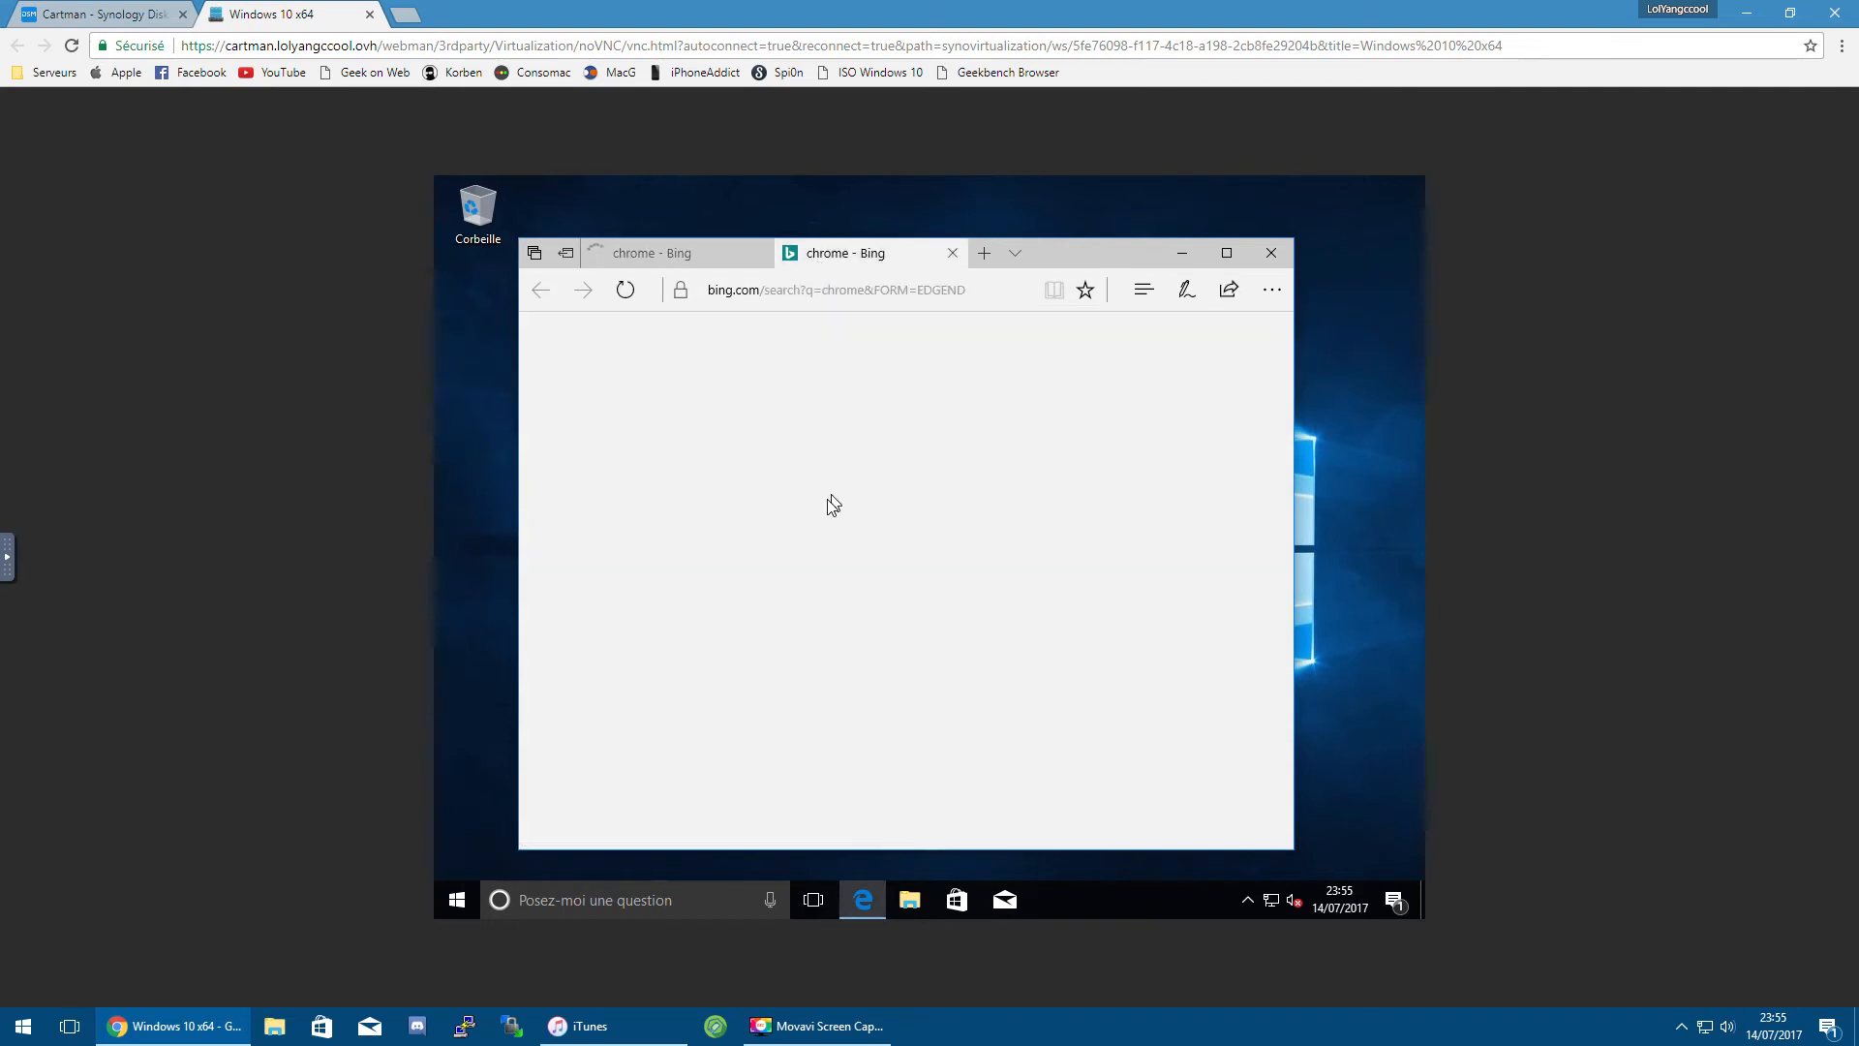
left_click(721, 348)
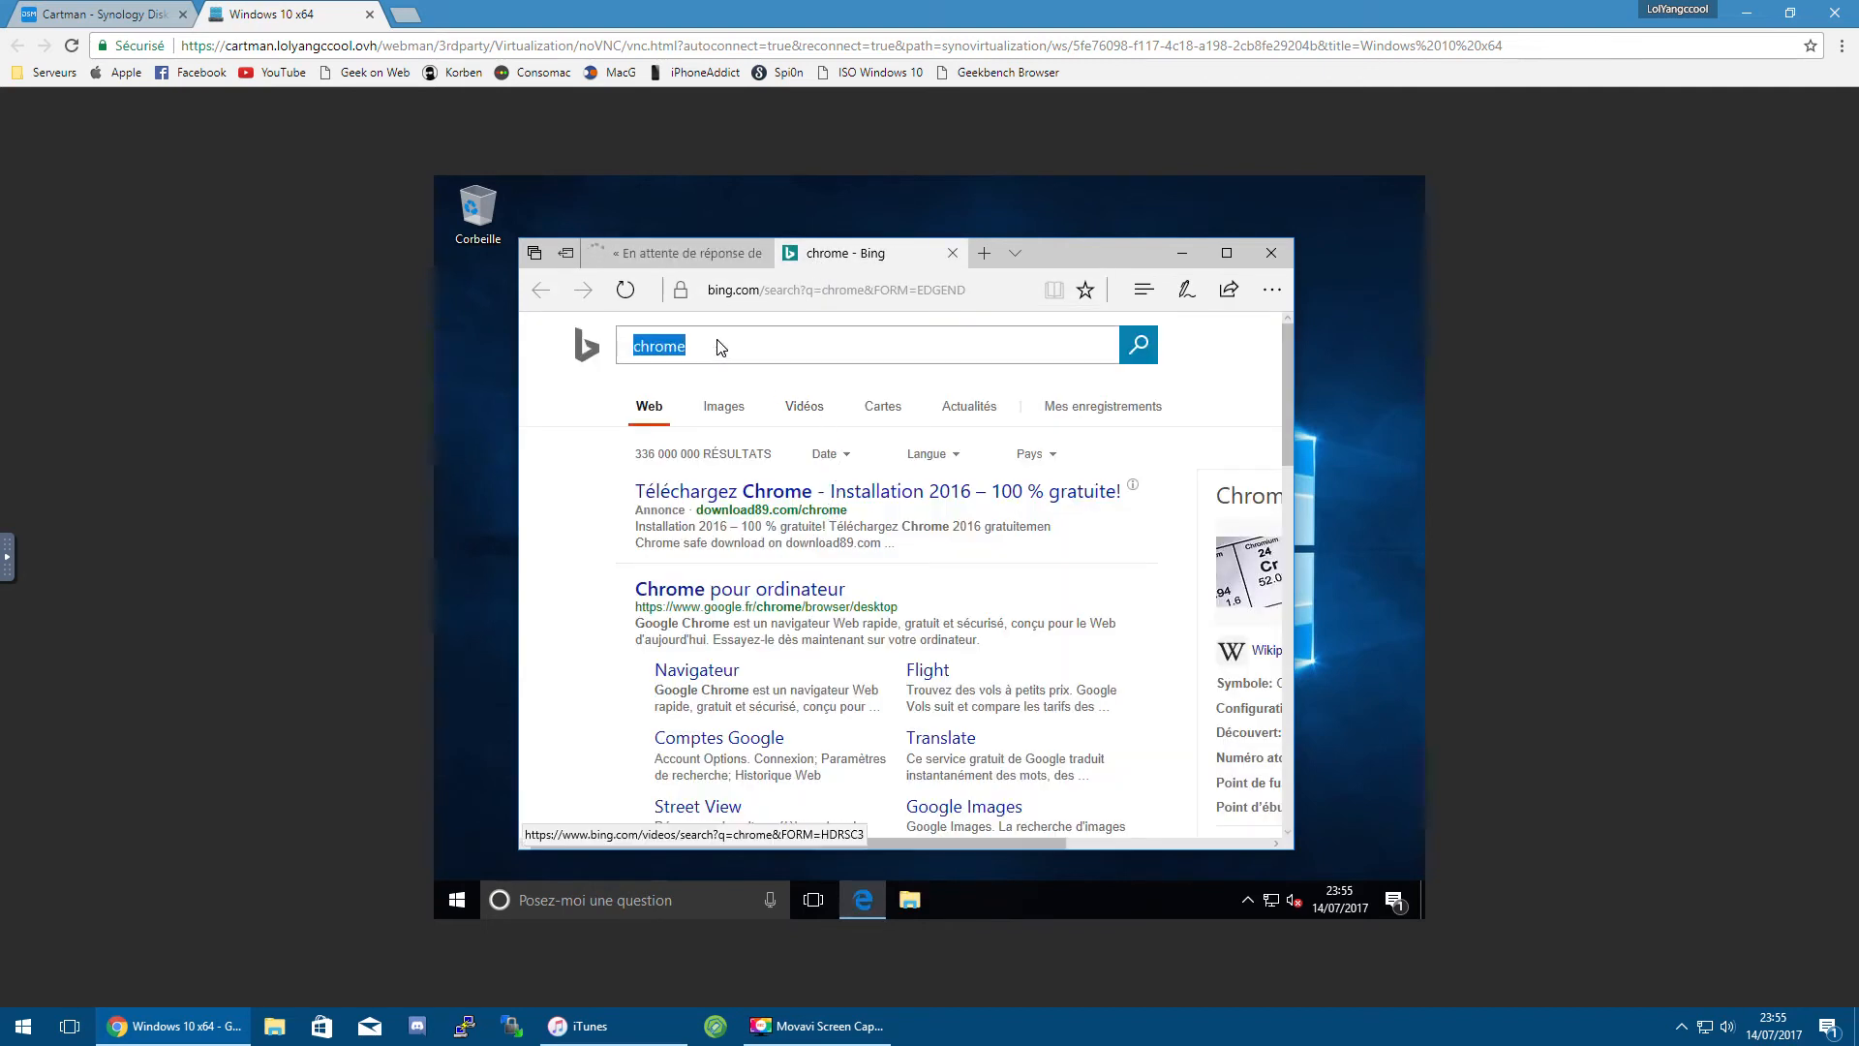
type("cclea")
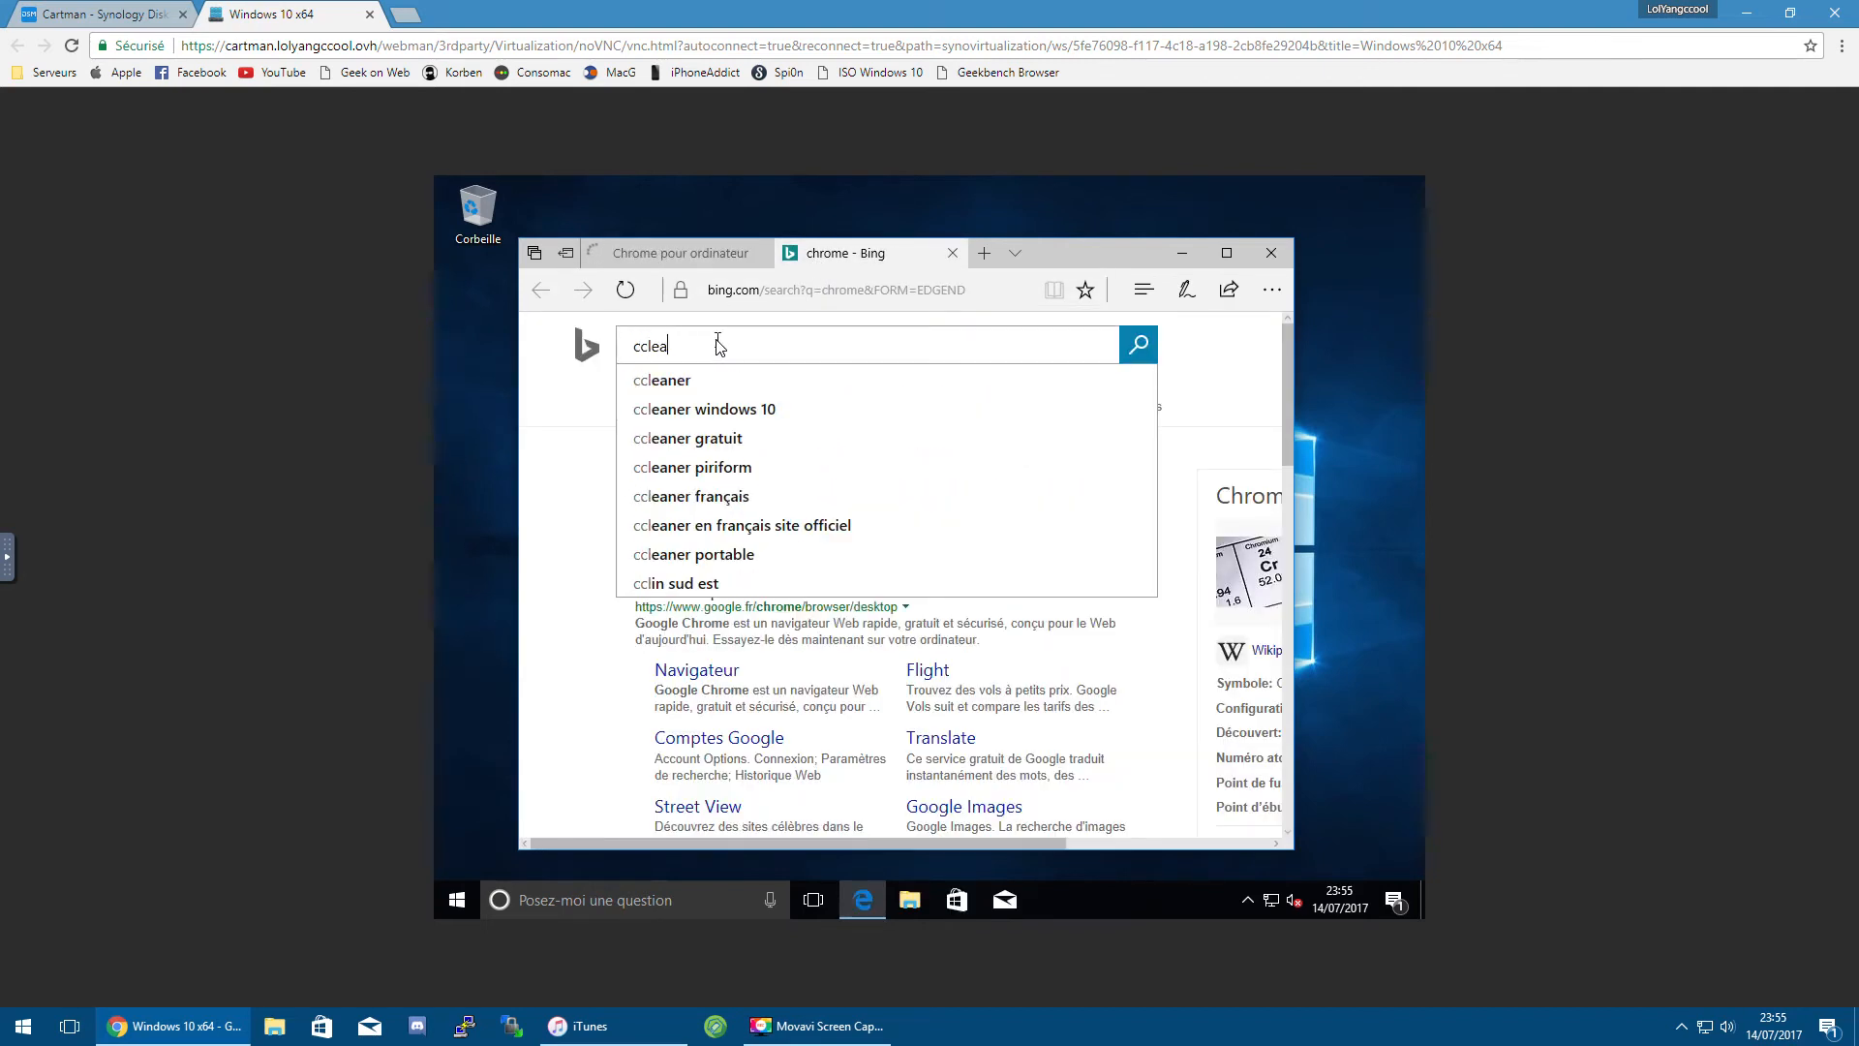
type("nre")
key("BackSpace")
type("er")
key("Return")
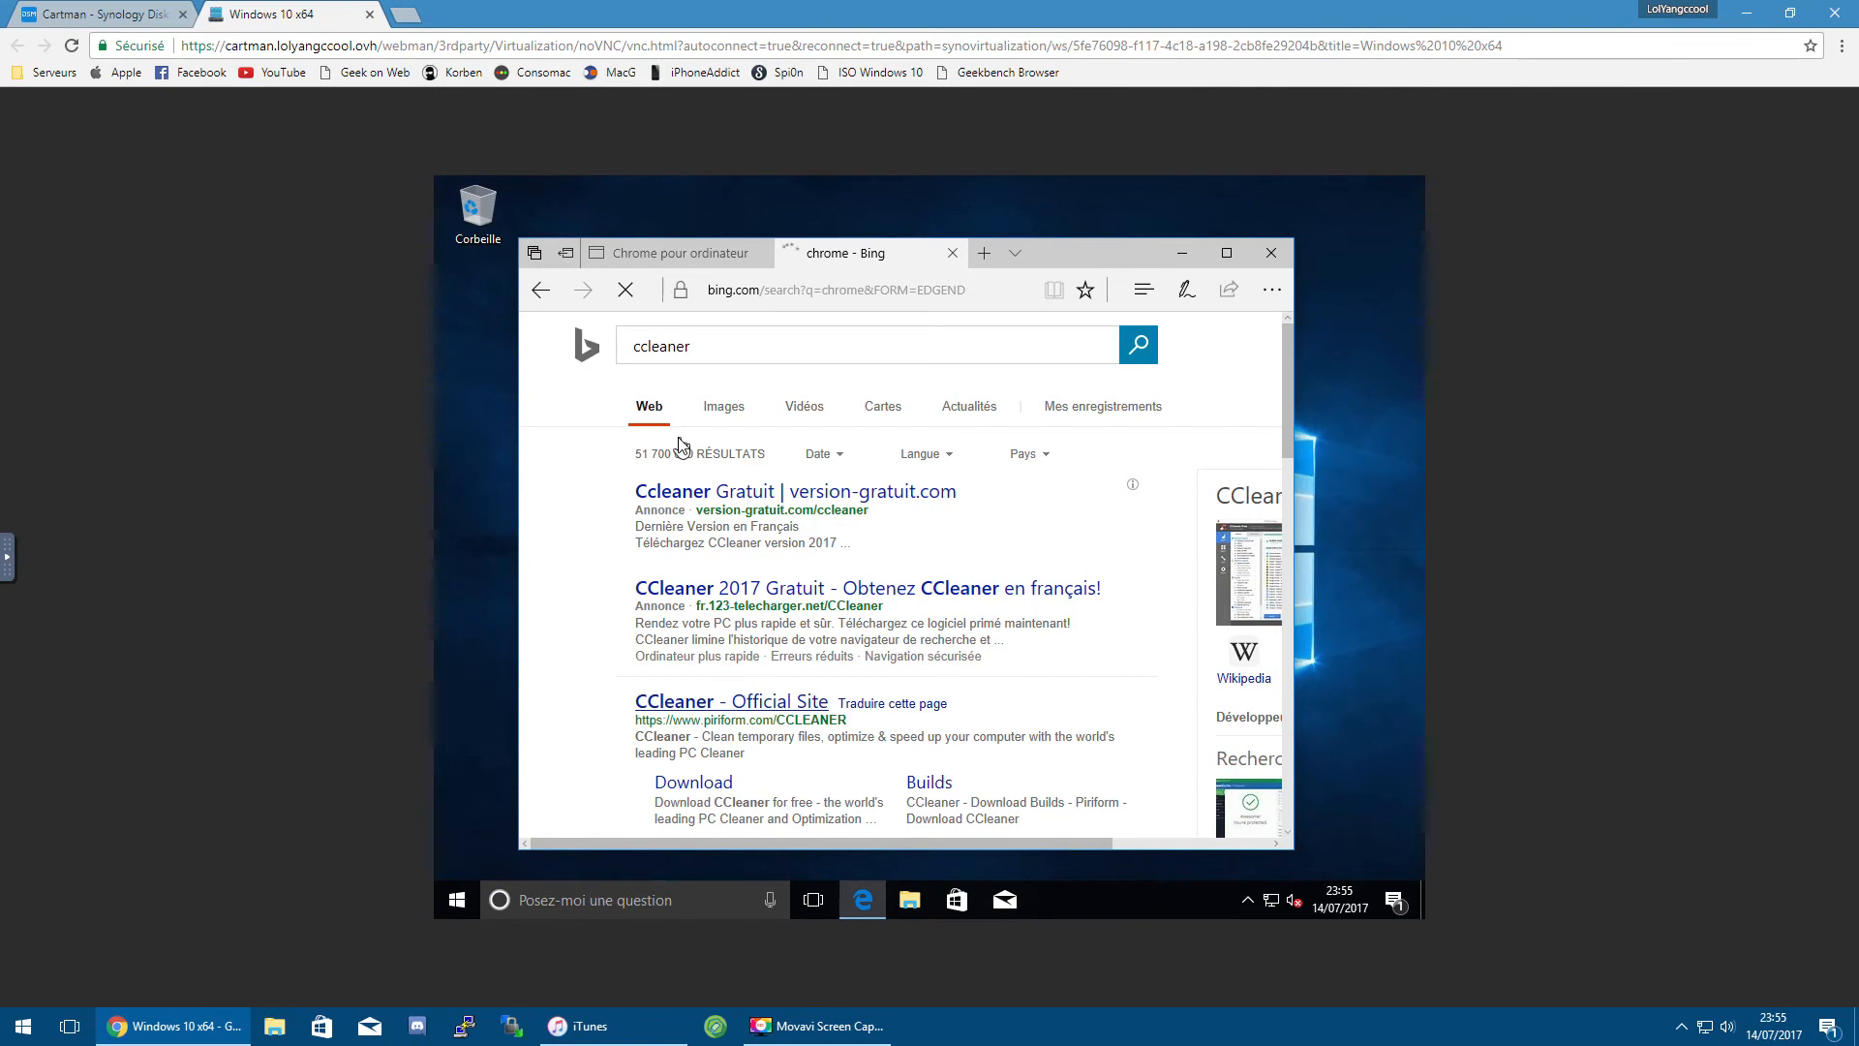
Step: Request the Chrome download from Google's page and the free CCleaner version from the Piriform site
left_click(647, 252)
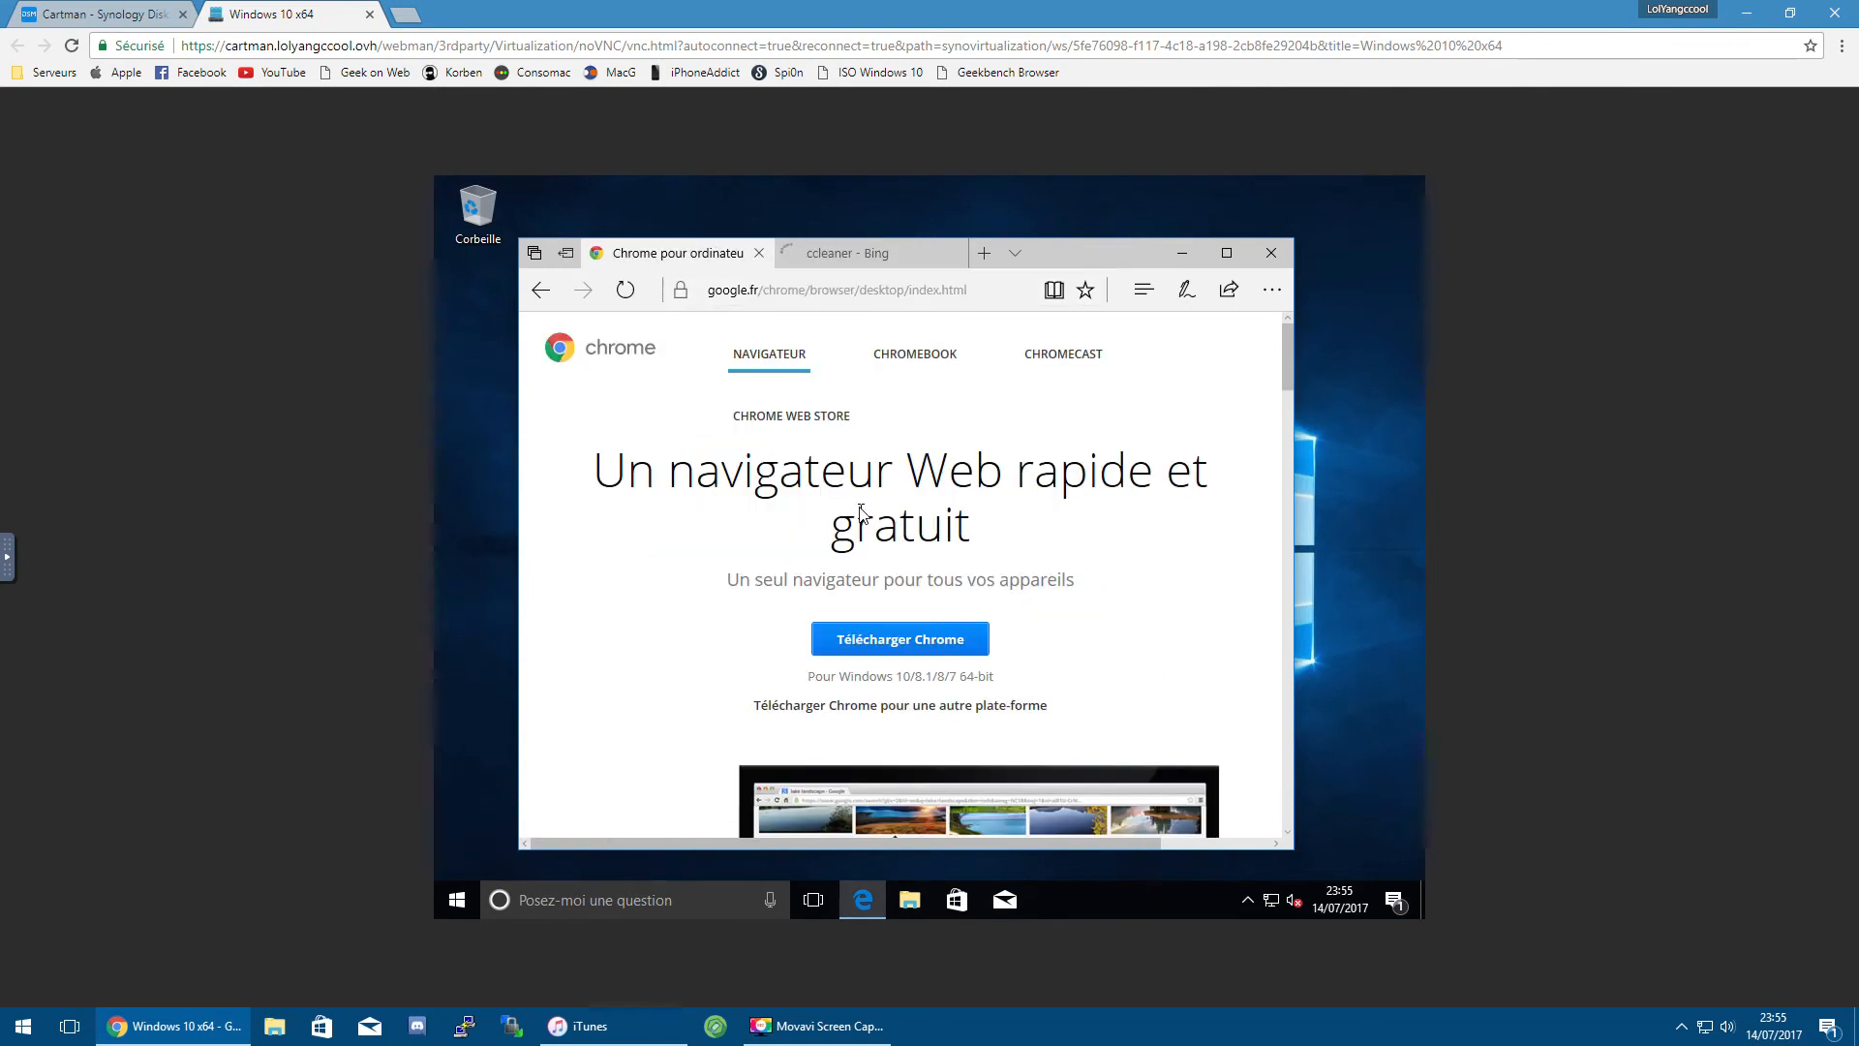
left_click(910, 641)
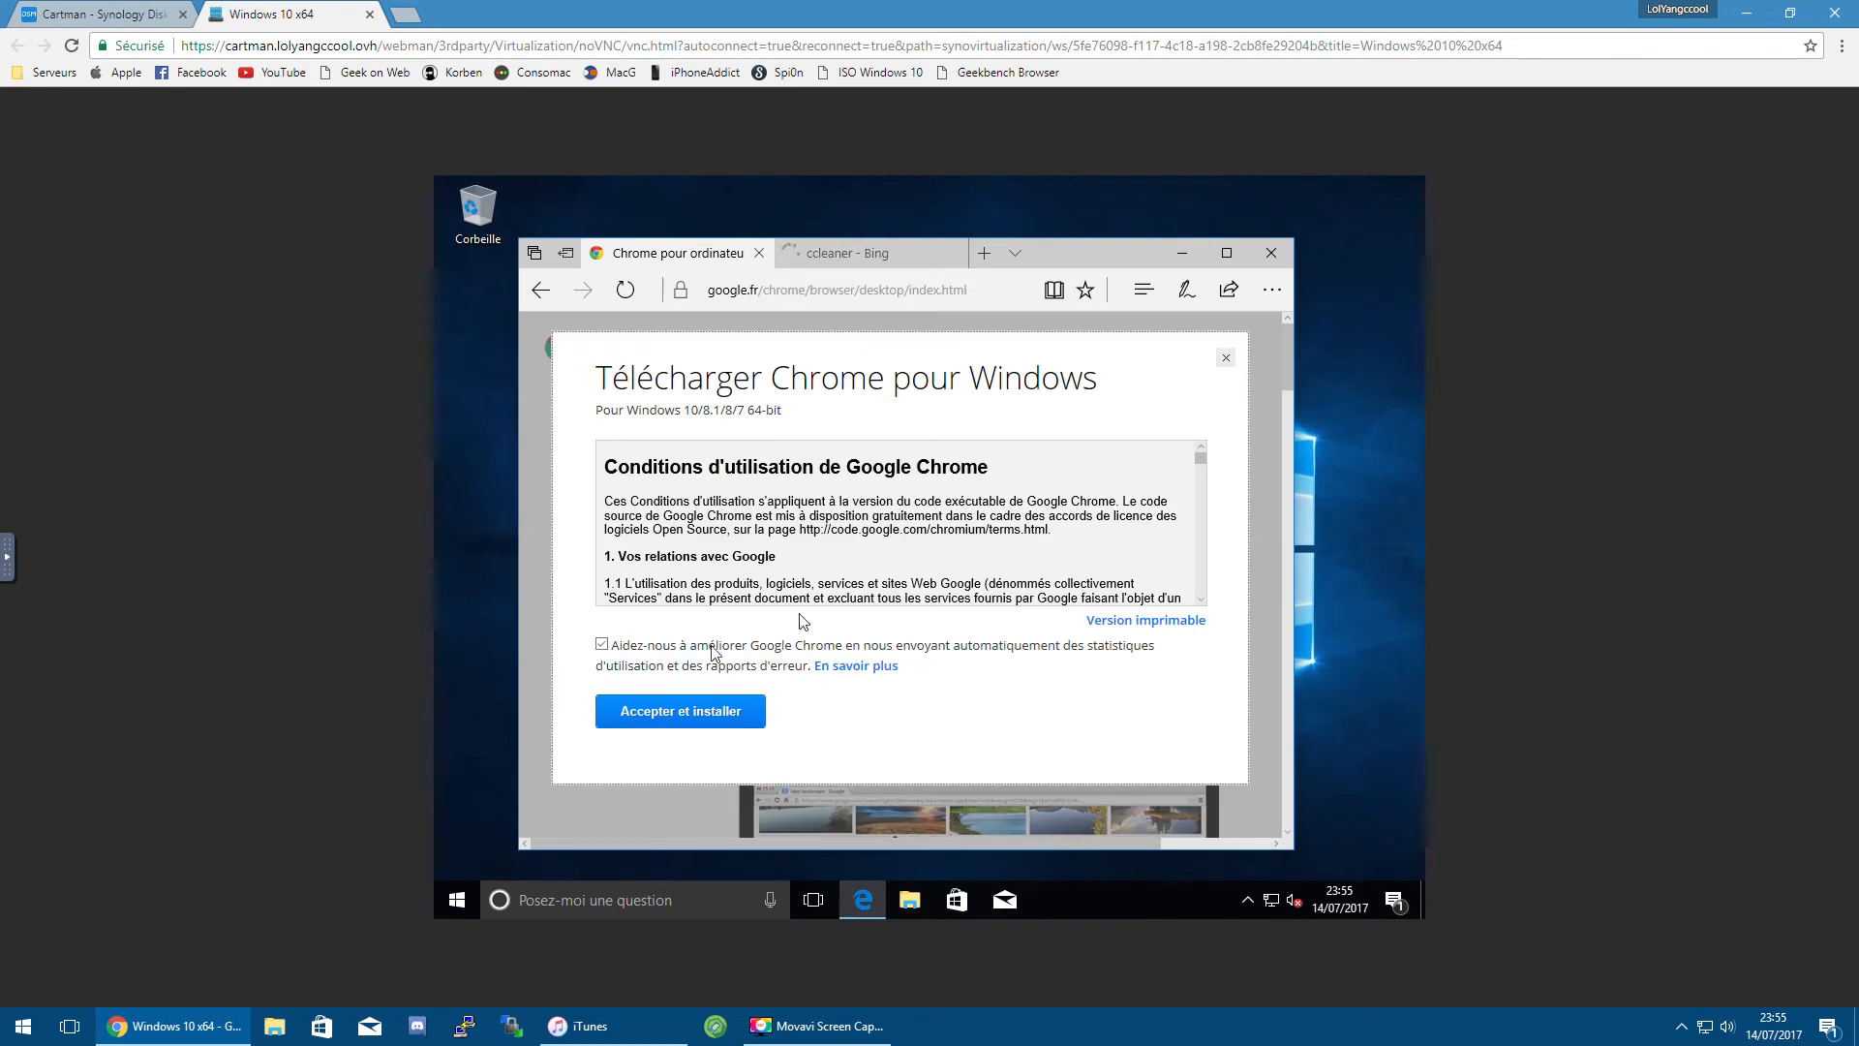
left_click(830, 257)
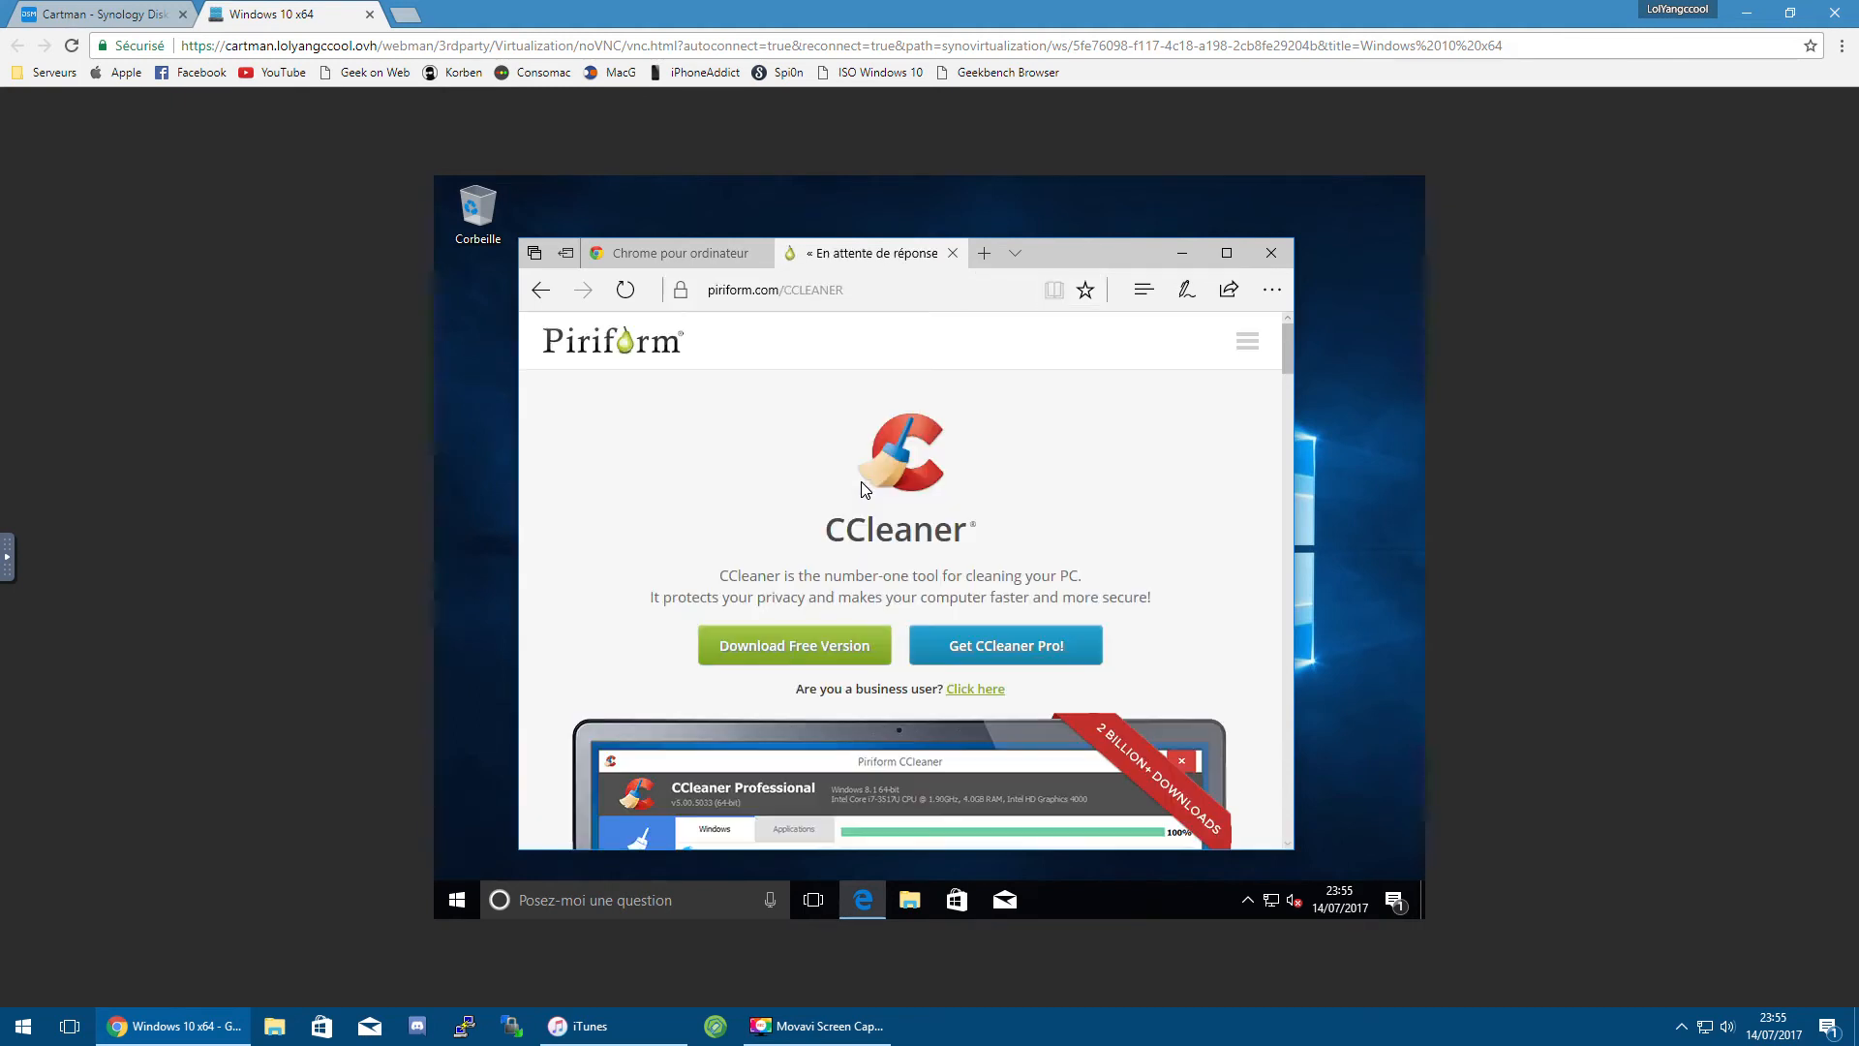
left_click(807, 649)
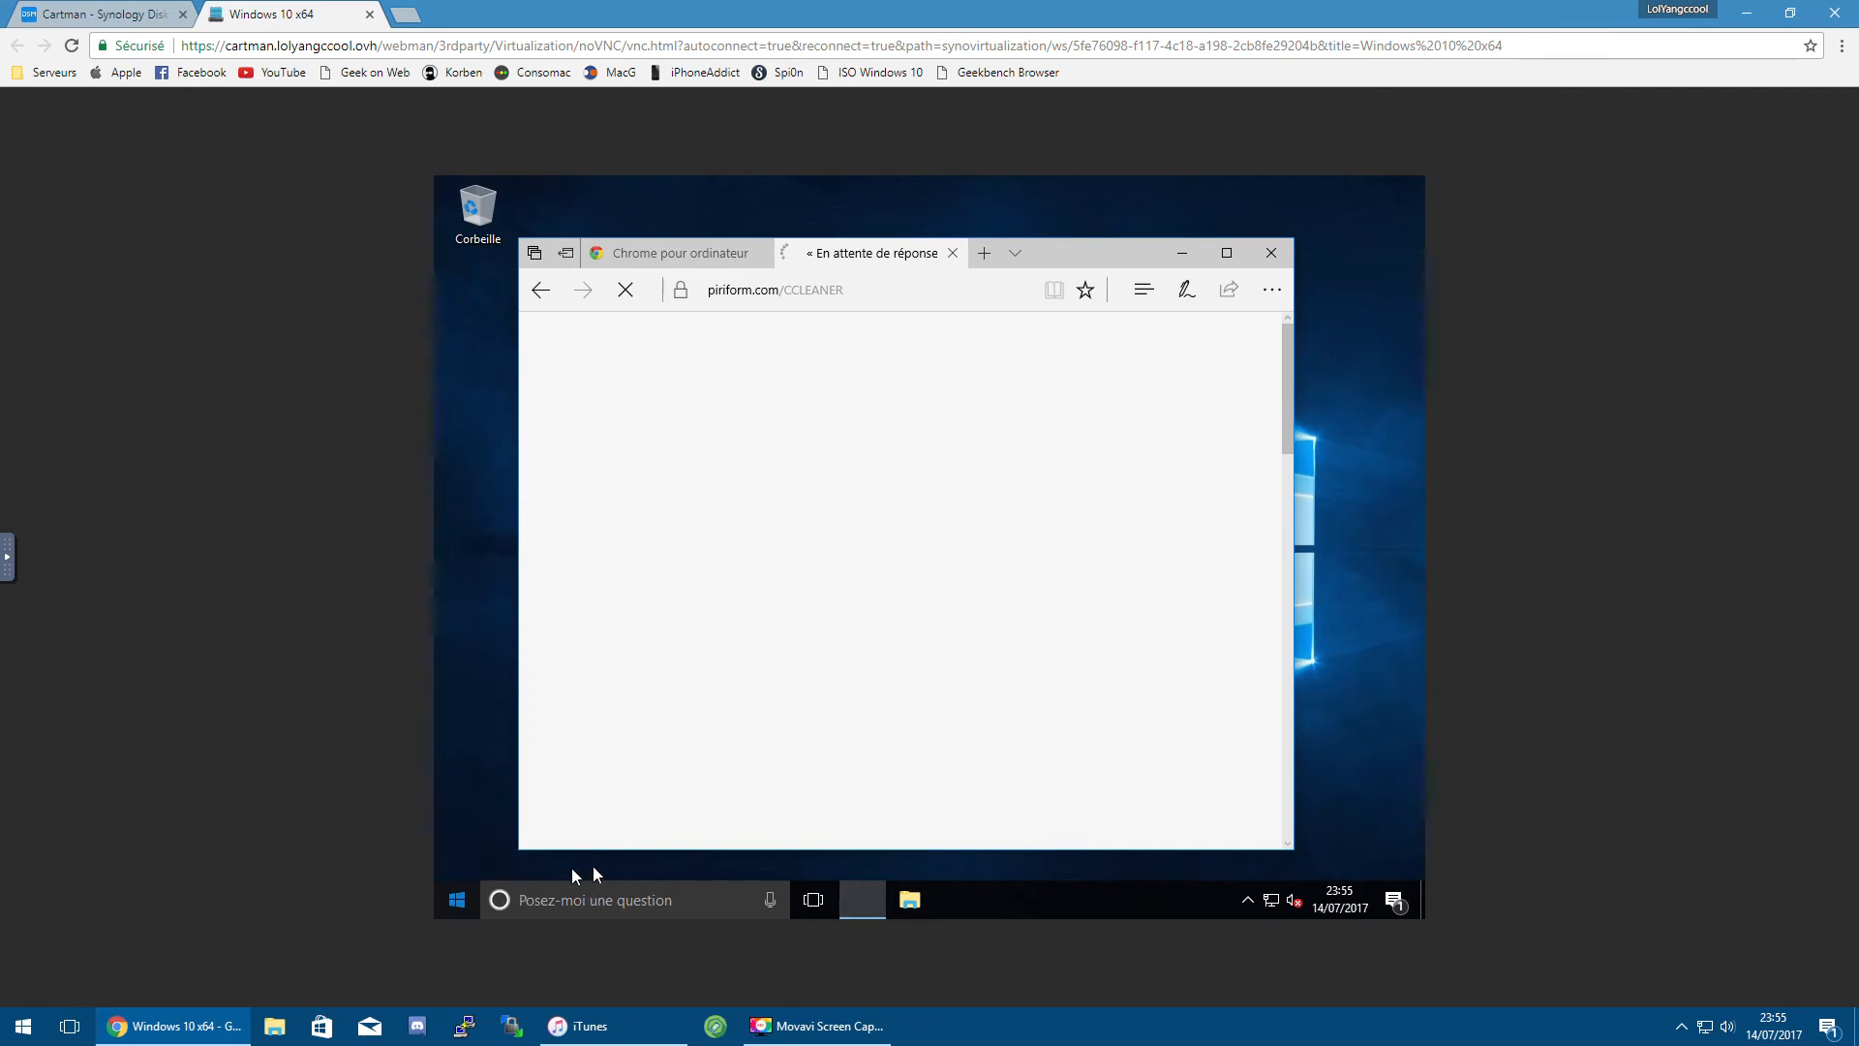
Step: Launch the Task Manager (Gestionnaire des tâches) in the virtual machine
left_click(460, 904)
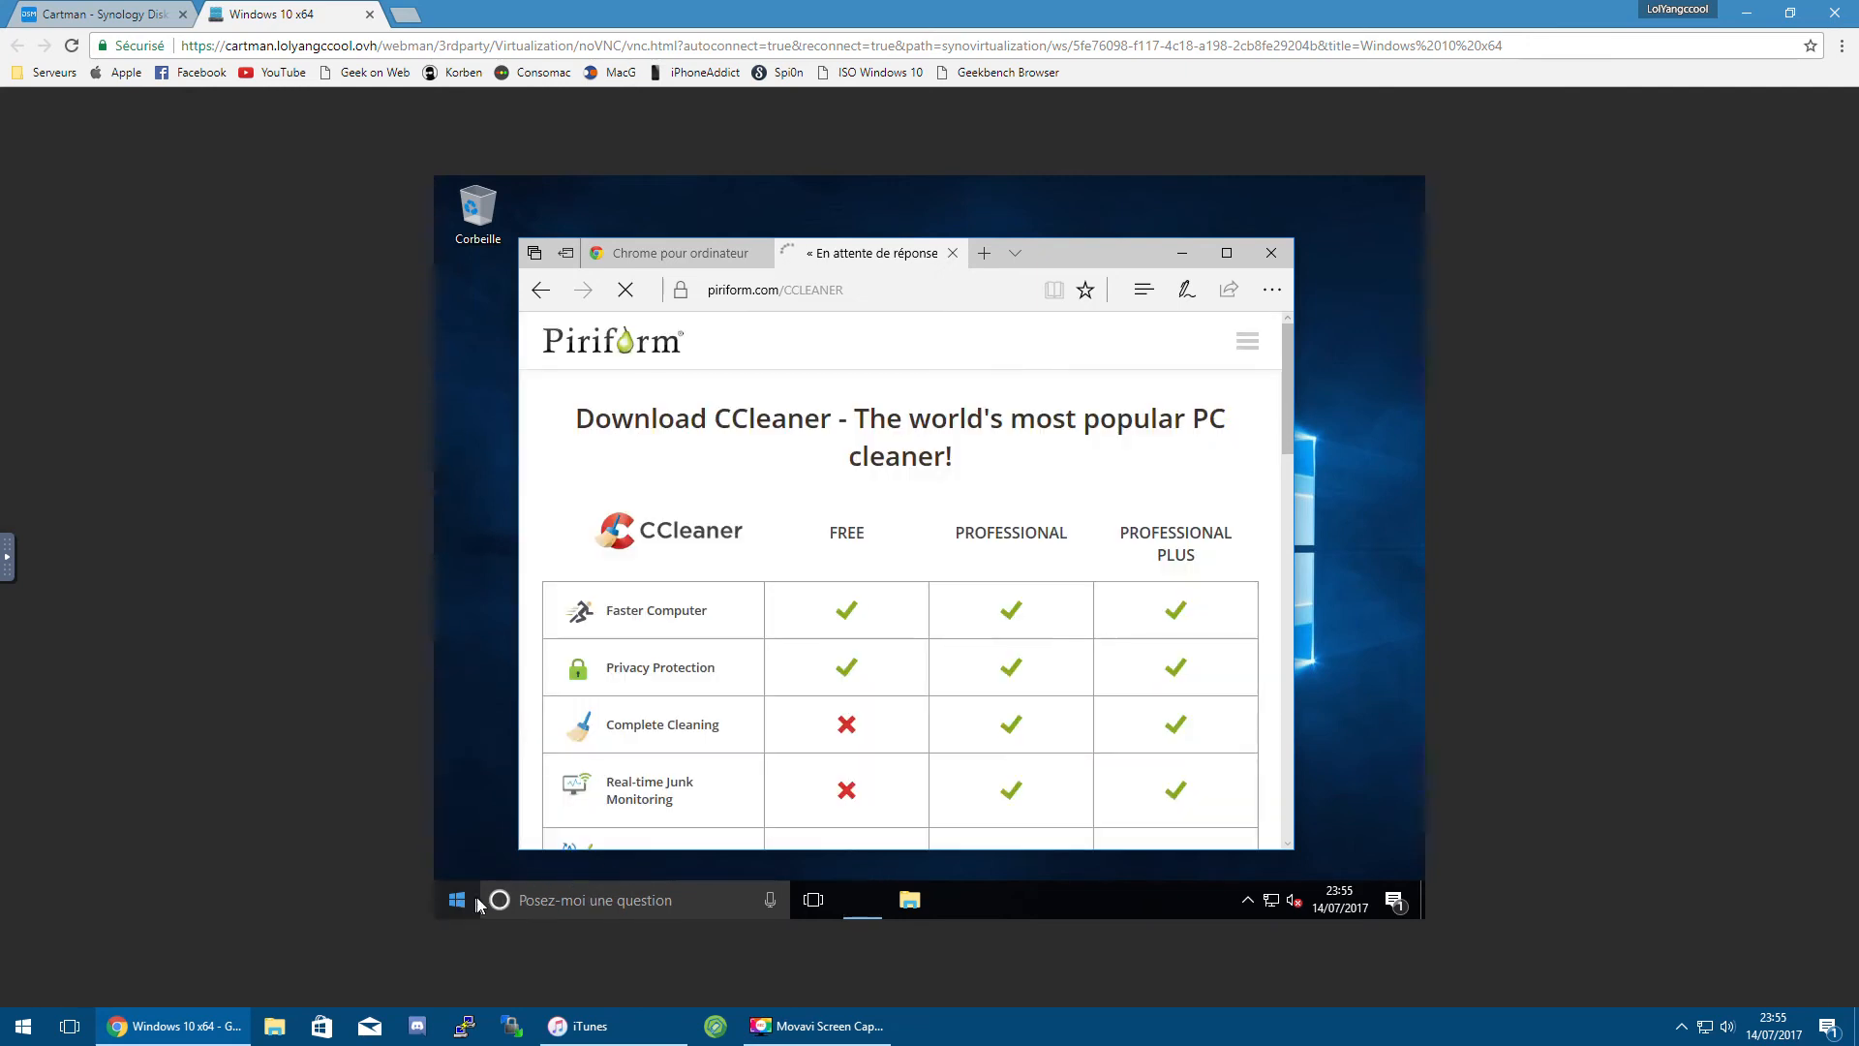
left_click(463, 901)
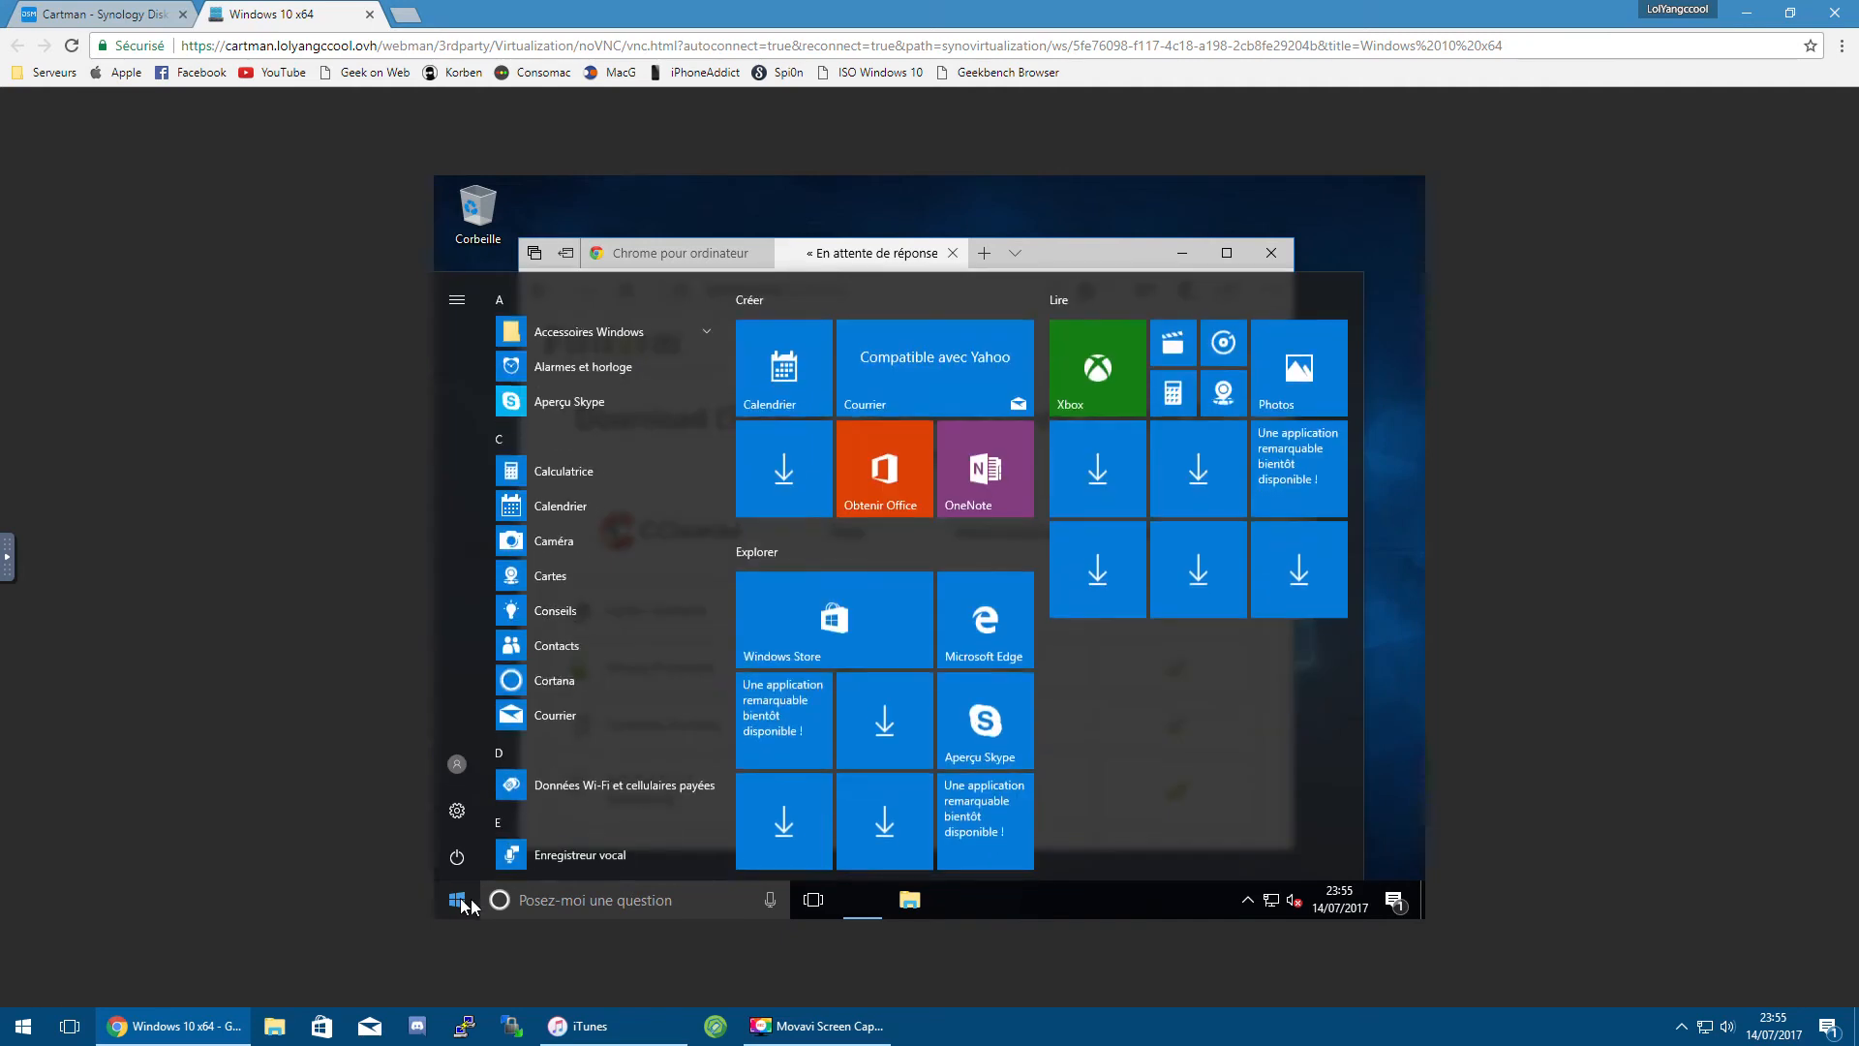
right_click(1042, 903)
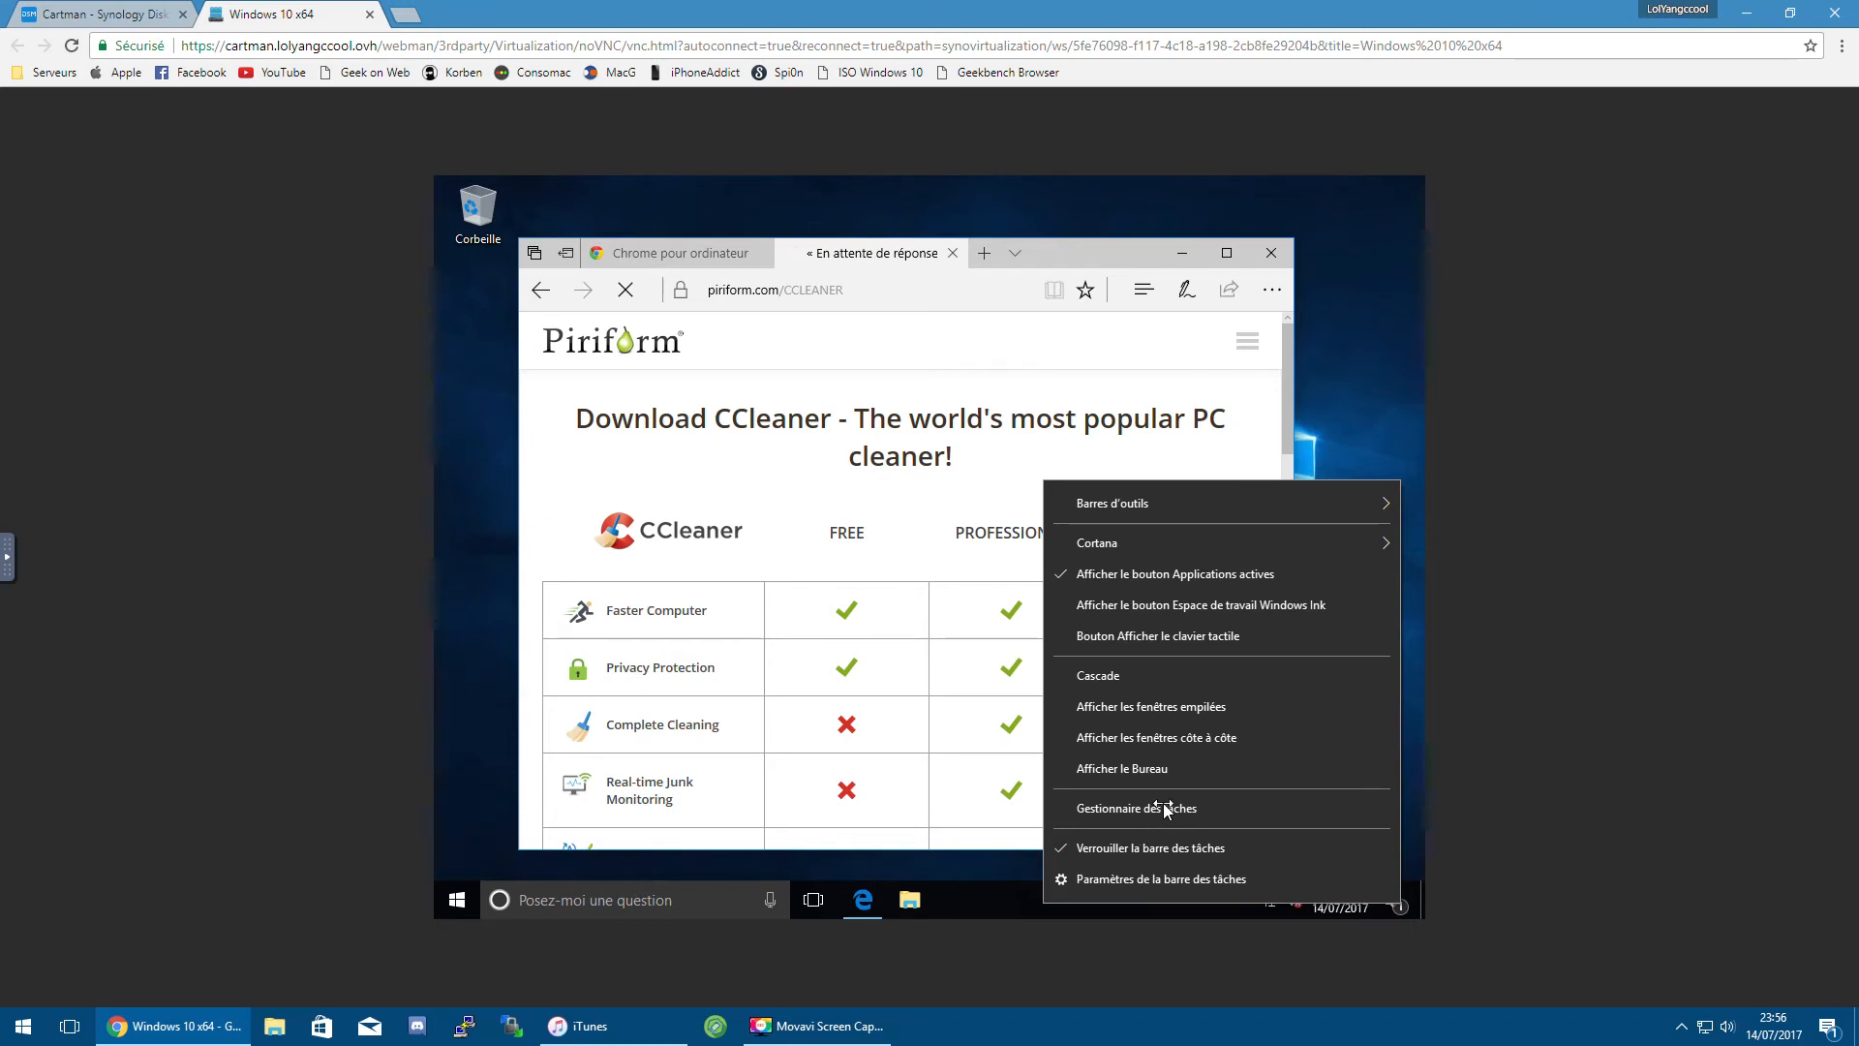
left_click(1164, 808)
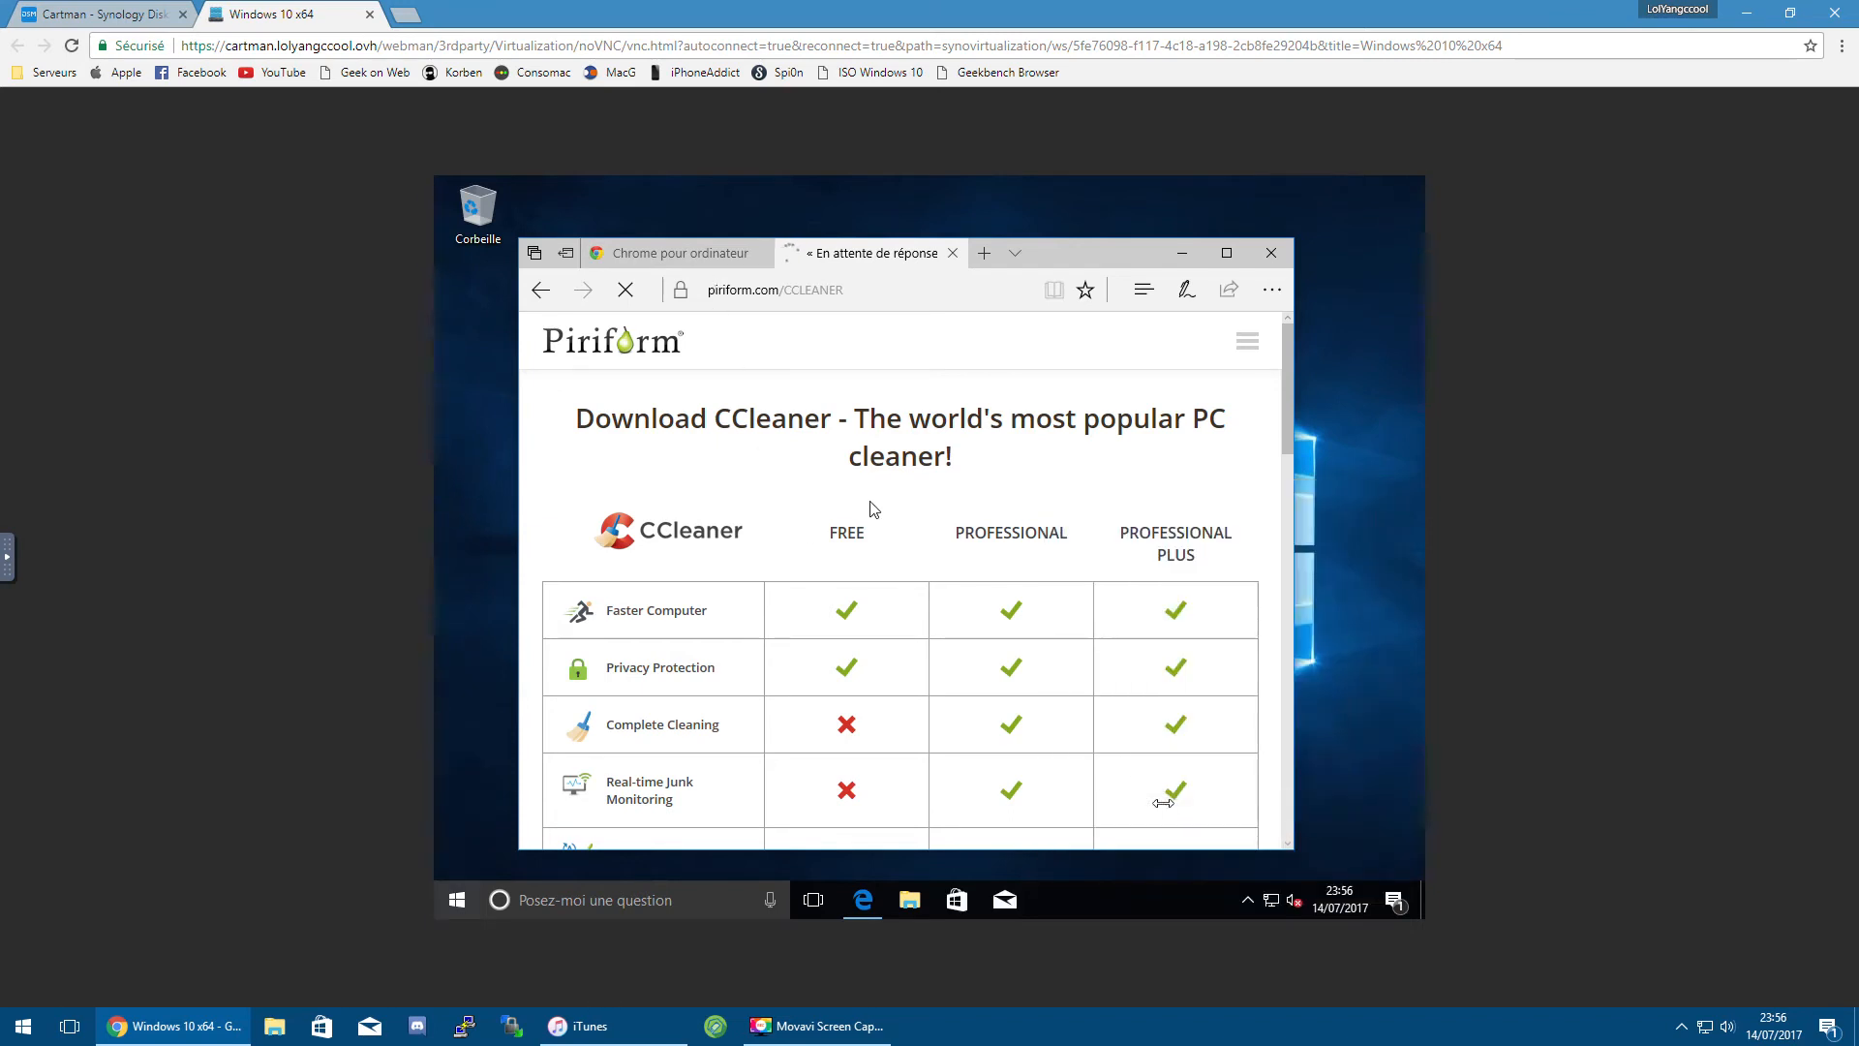
Step: Continue with the free CCleaner download, save ChromeSetup.exe from the Chrome page and show the list of downloads
scroll(884, 585, "down", 5)
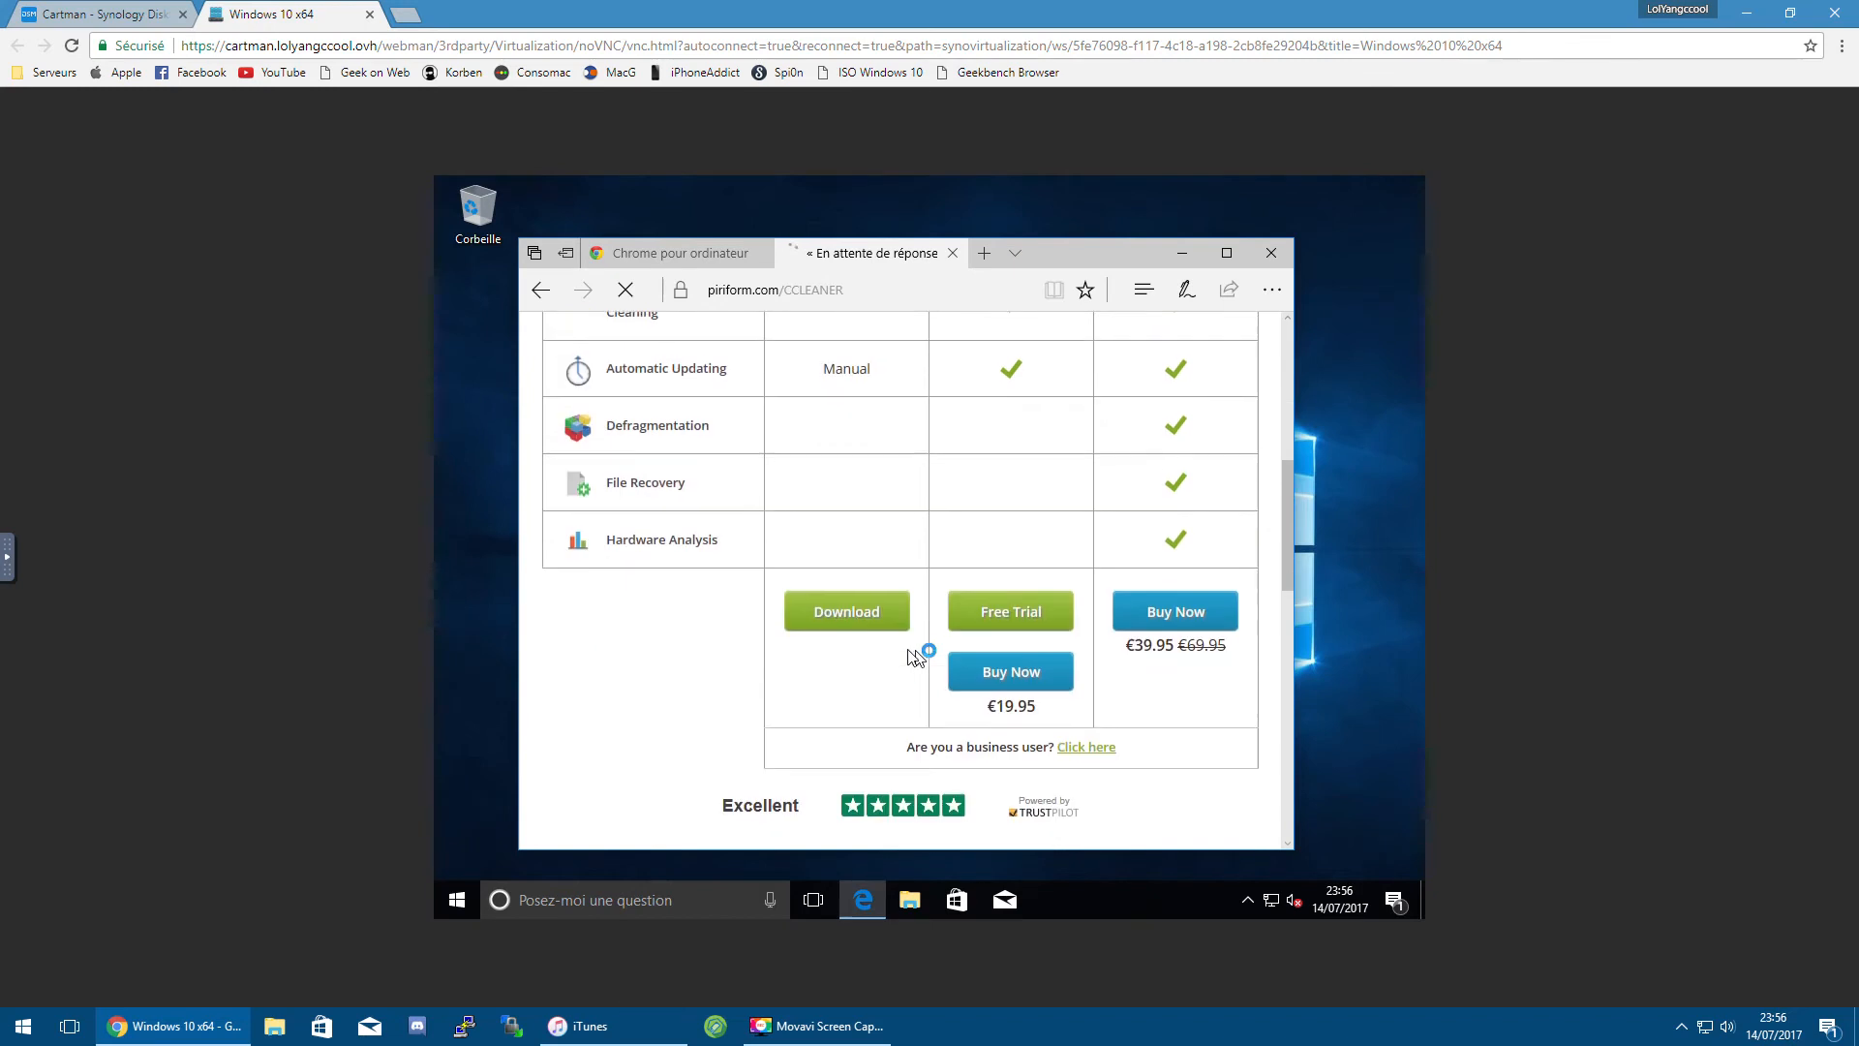
left_click(668, 256)
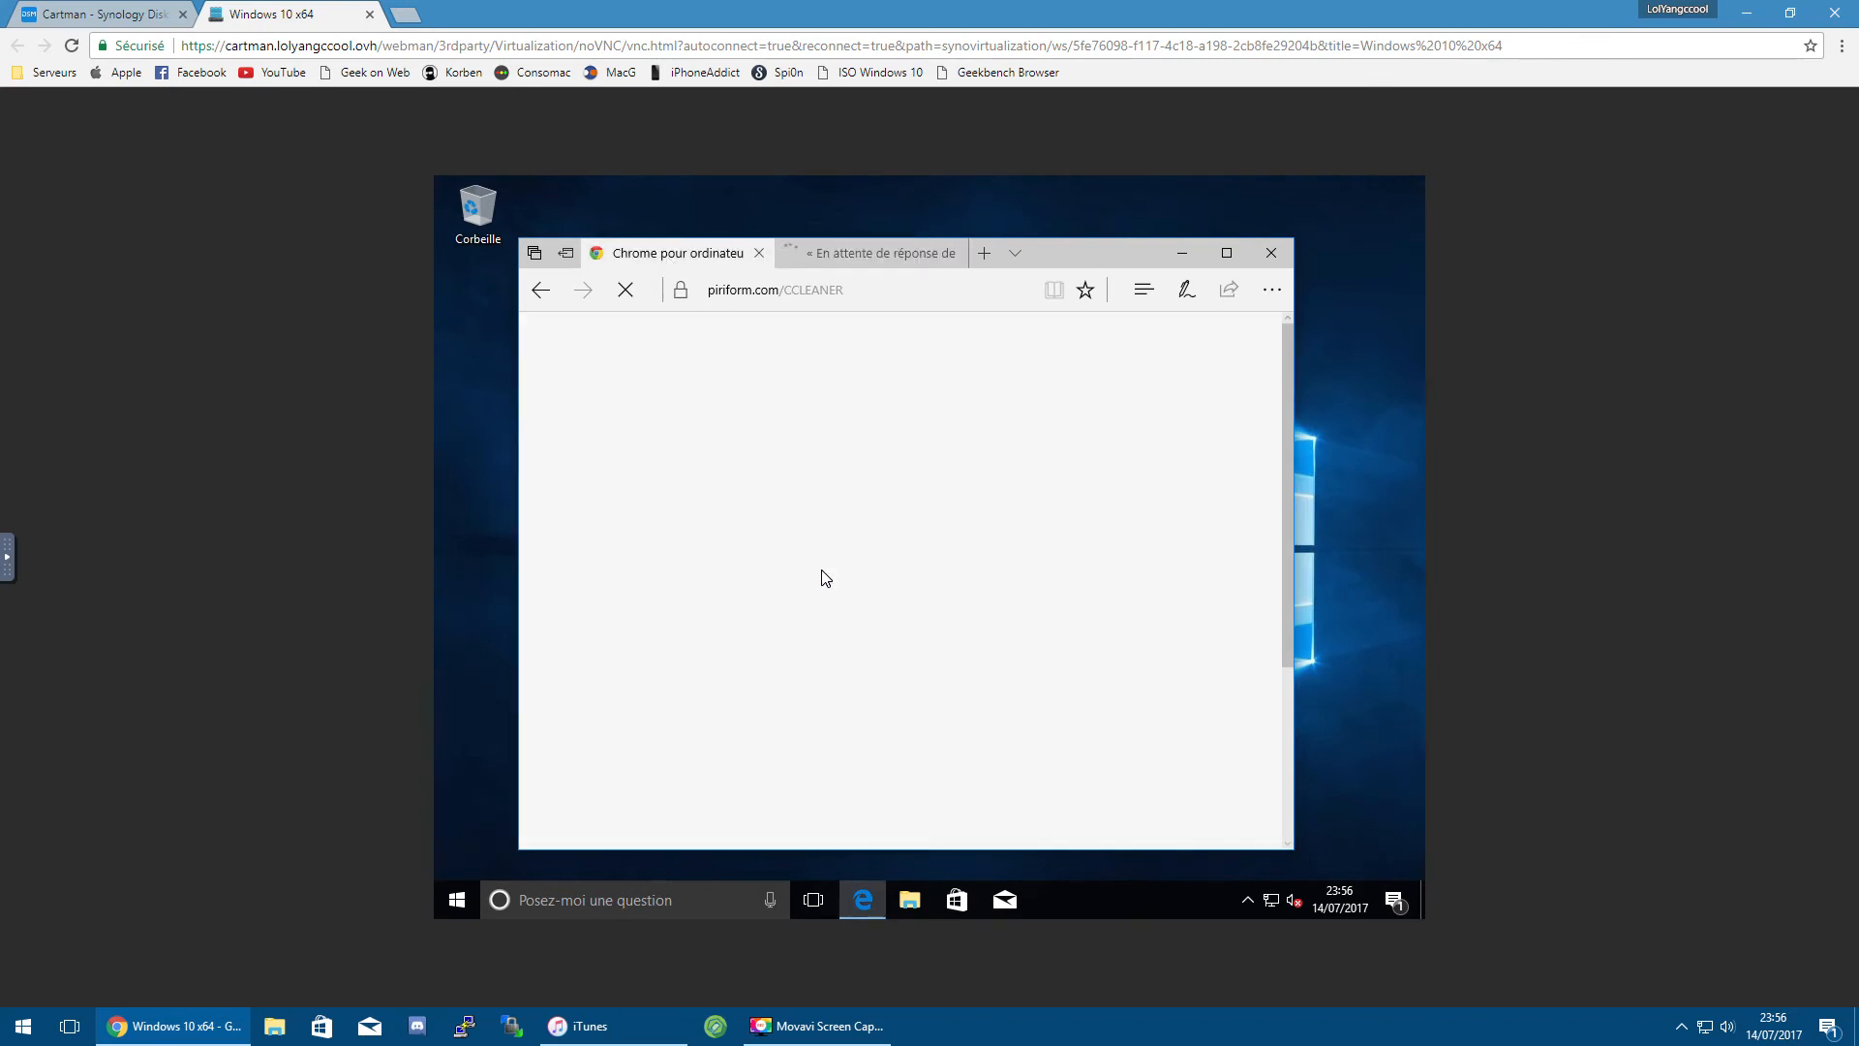
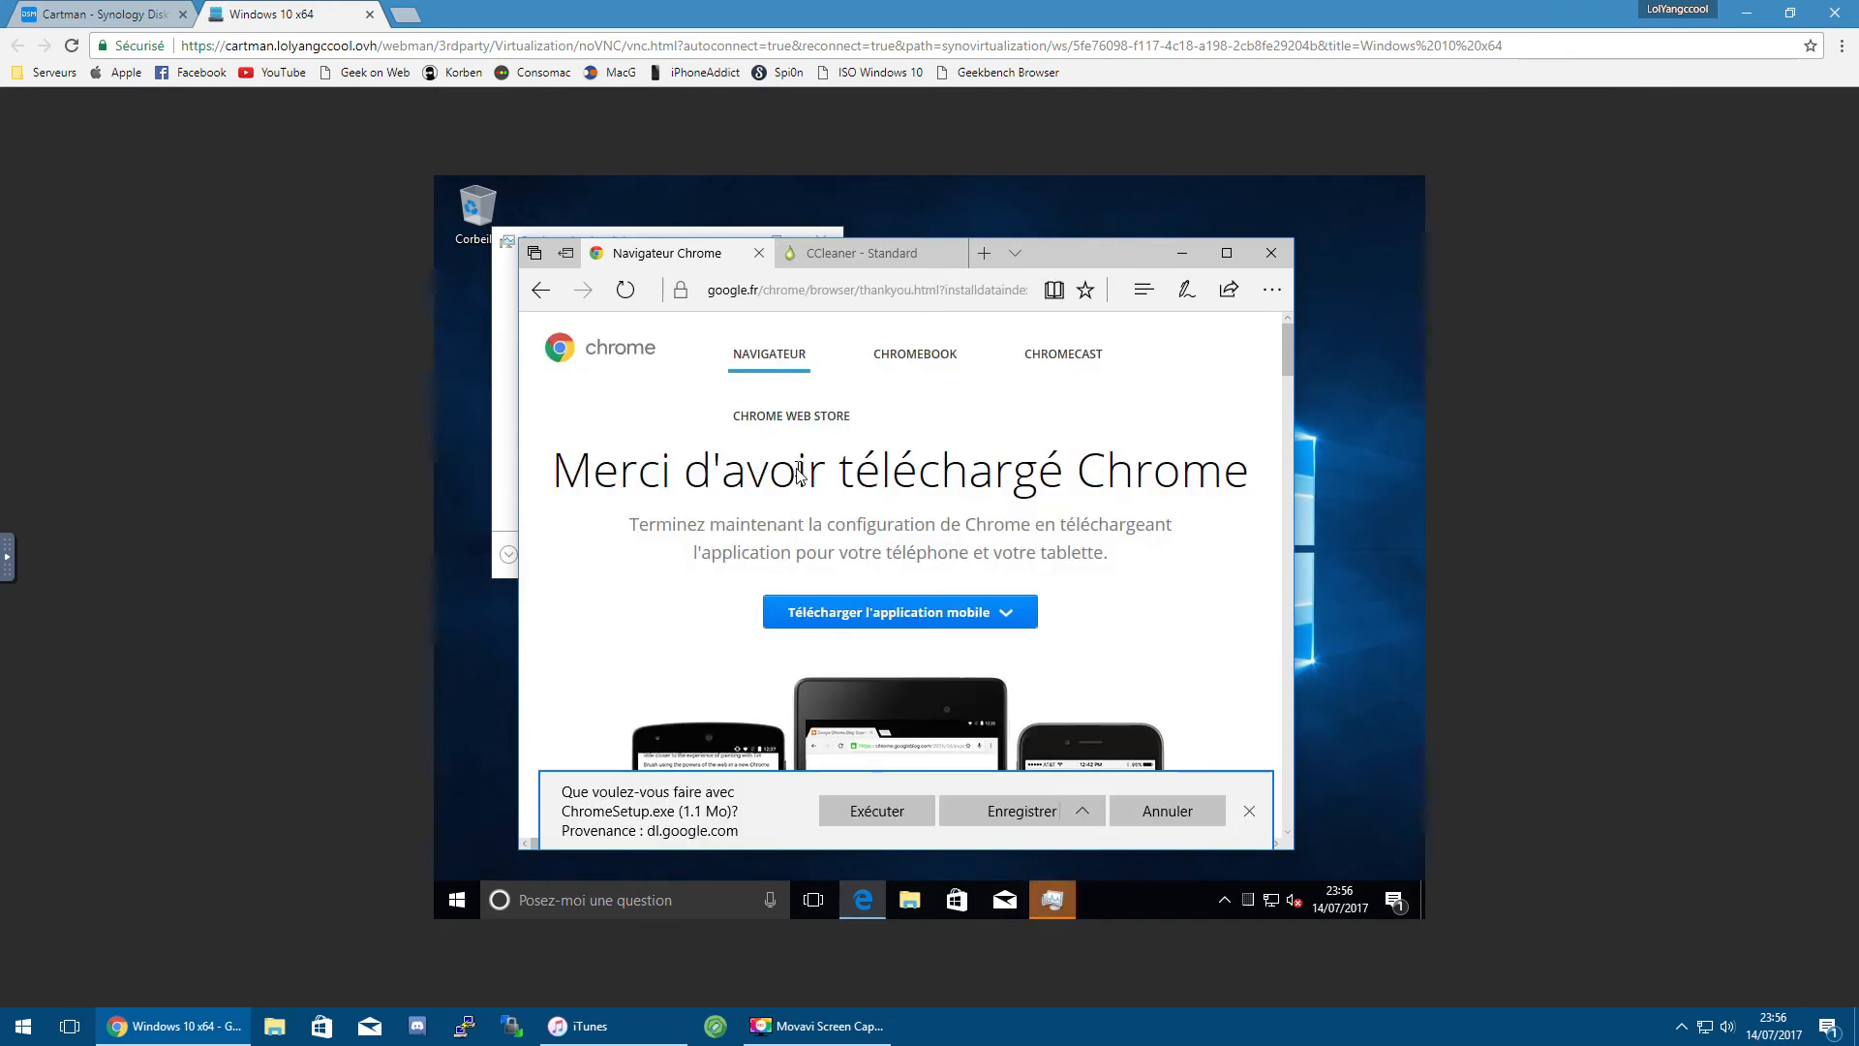
left_click(991, 796)
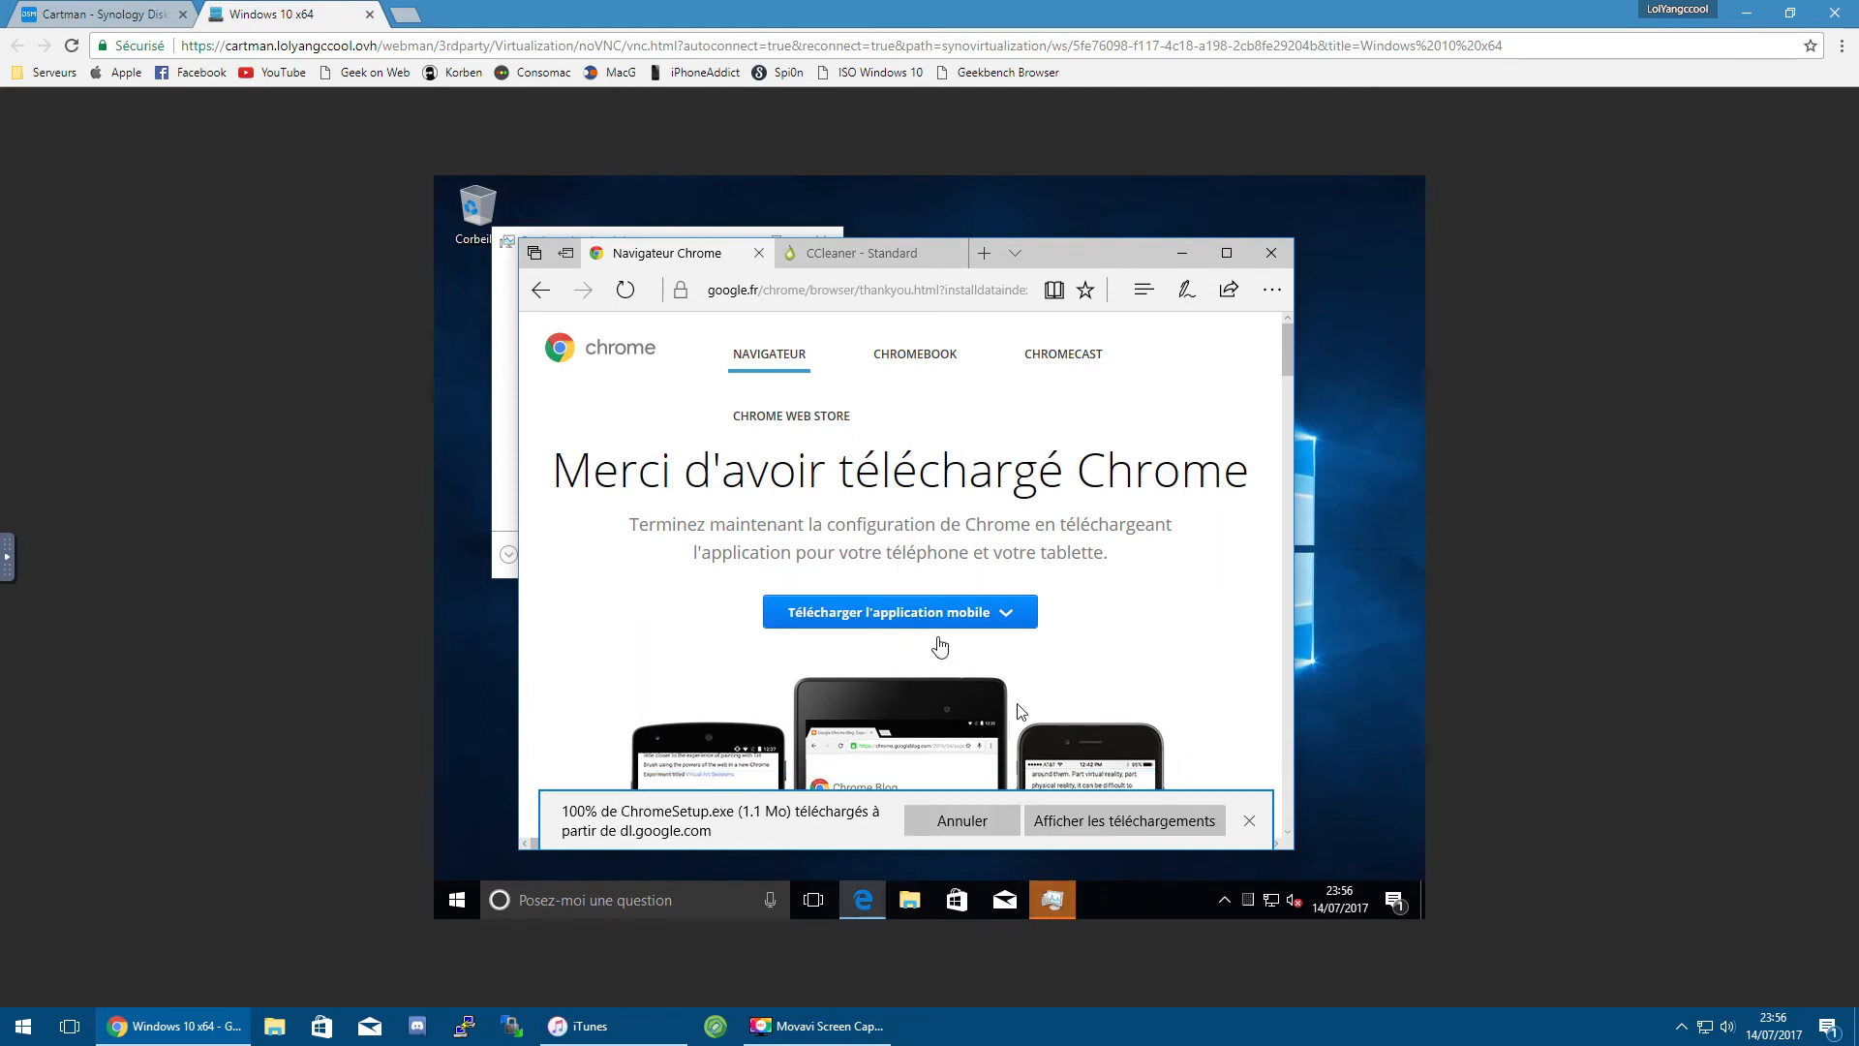
left_click(1100, 823)
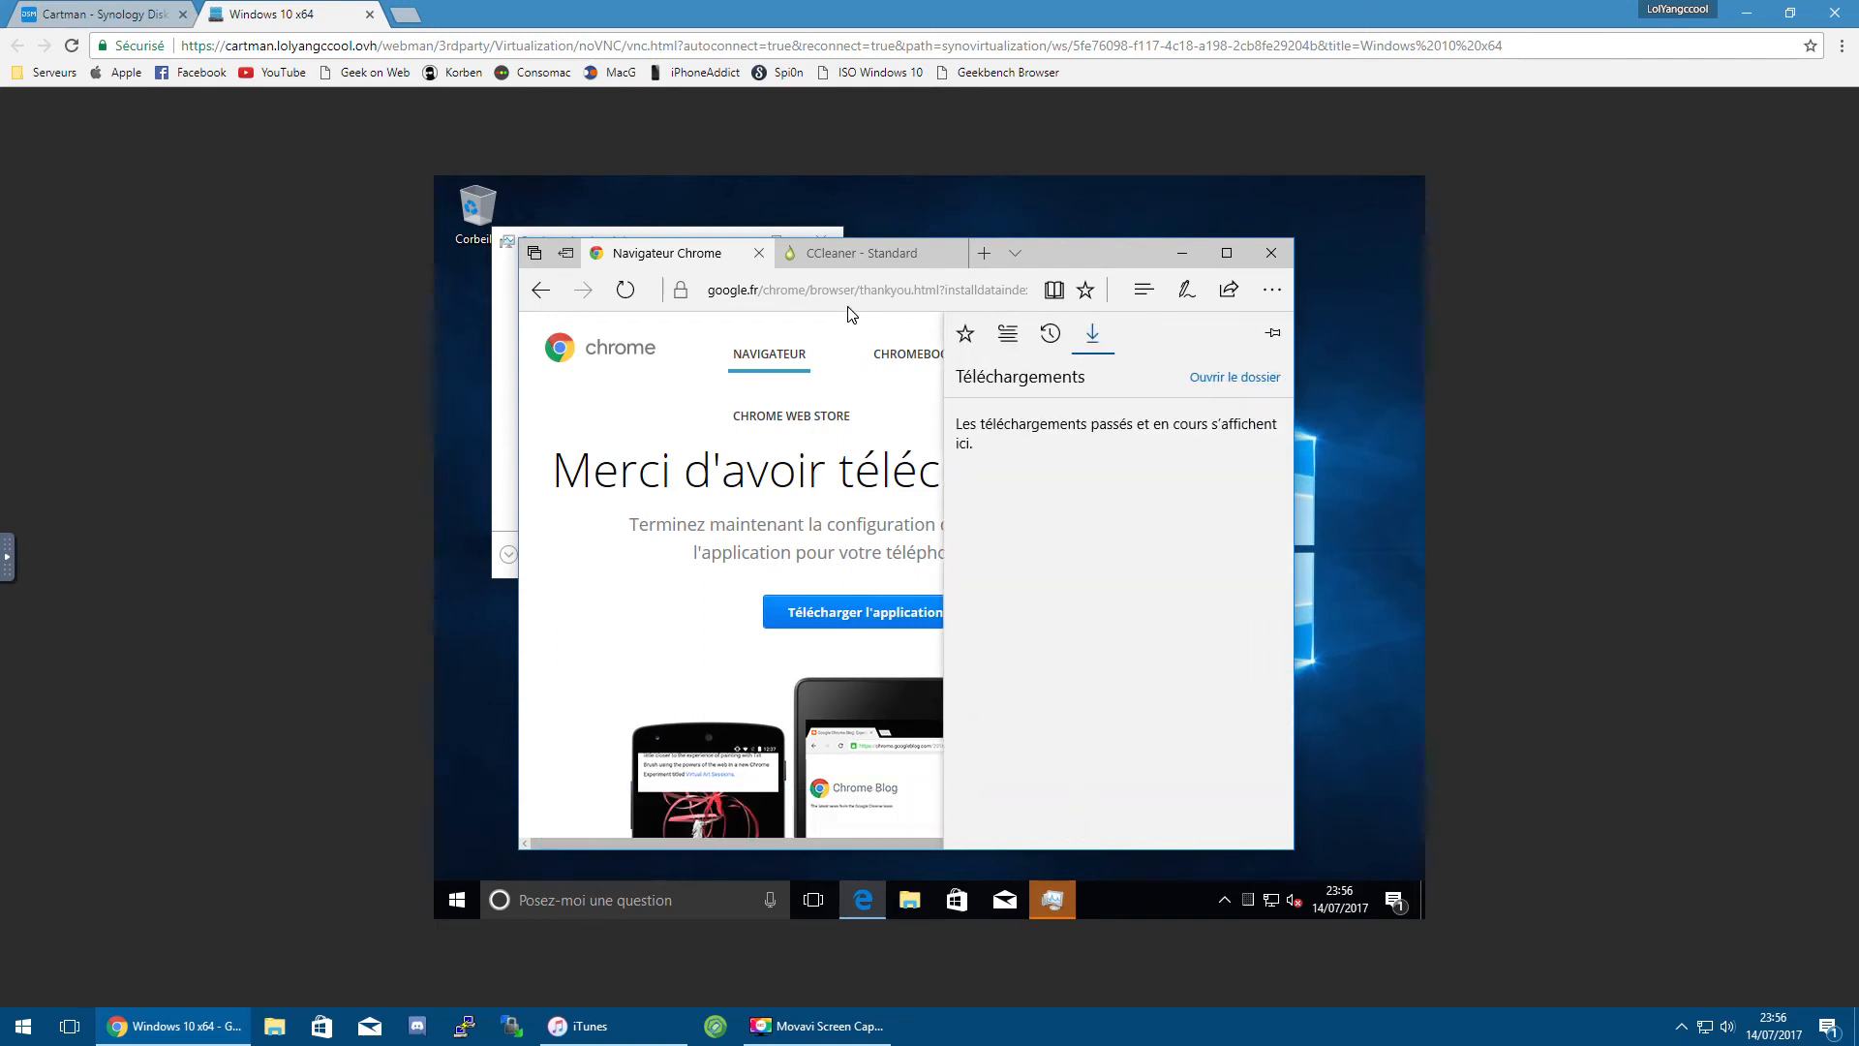
Step: Expand Task Manager to its detailed view and save ccsetup532.exe from the CCleaner download page
left_click(866, 255)
left_click(851, 255)
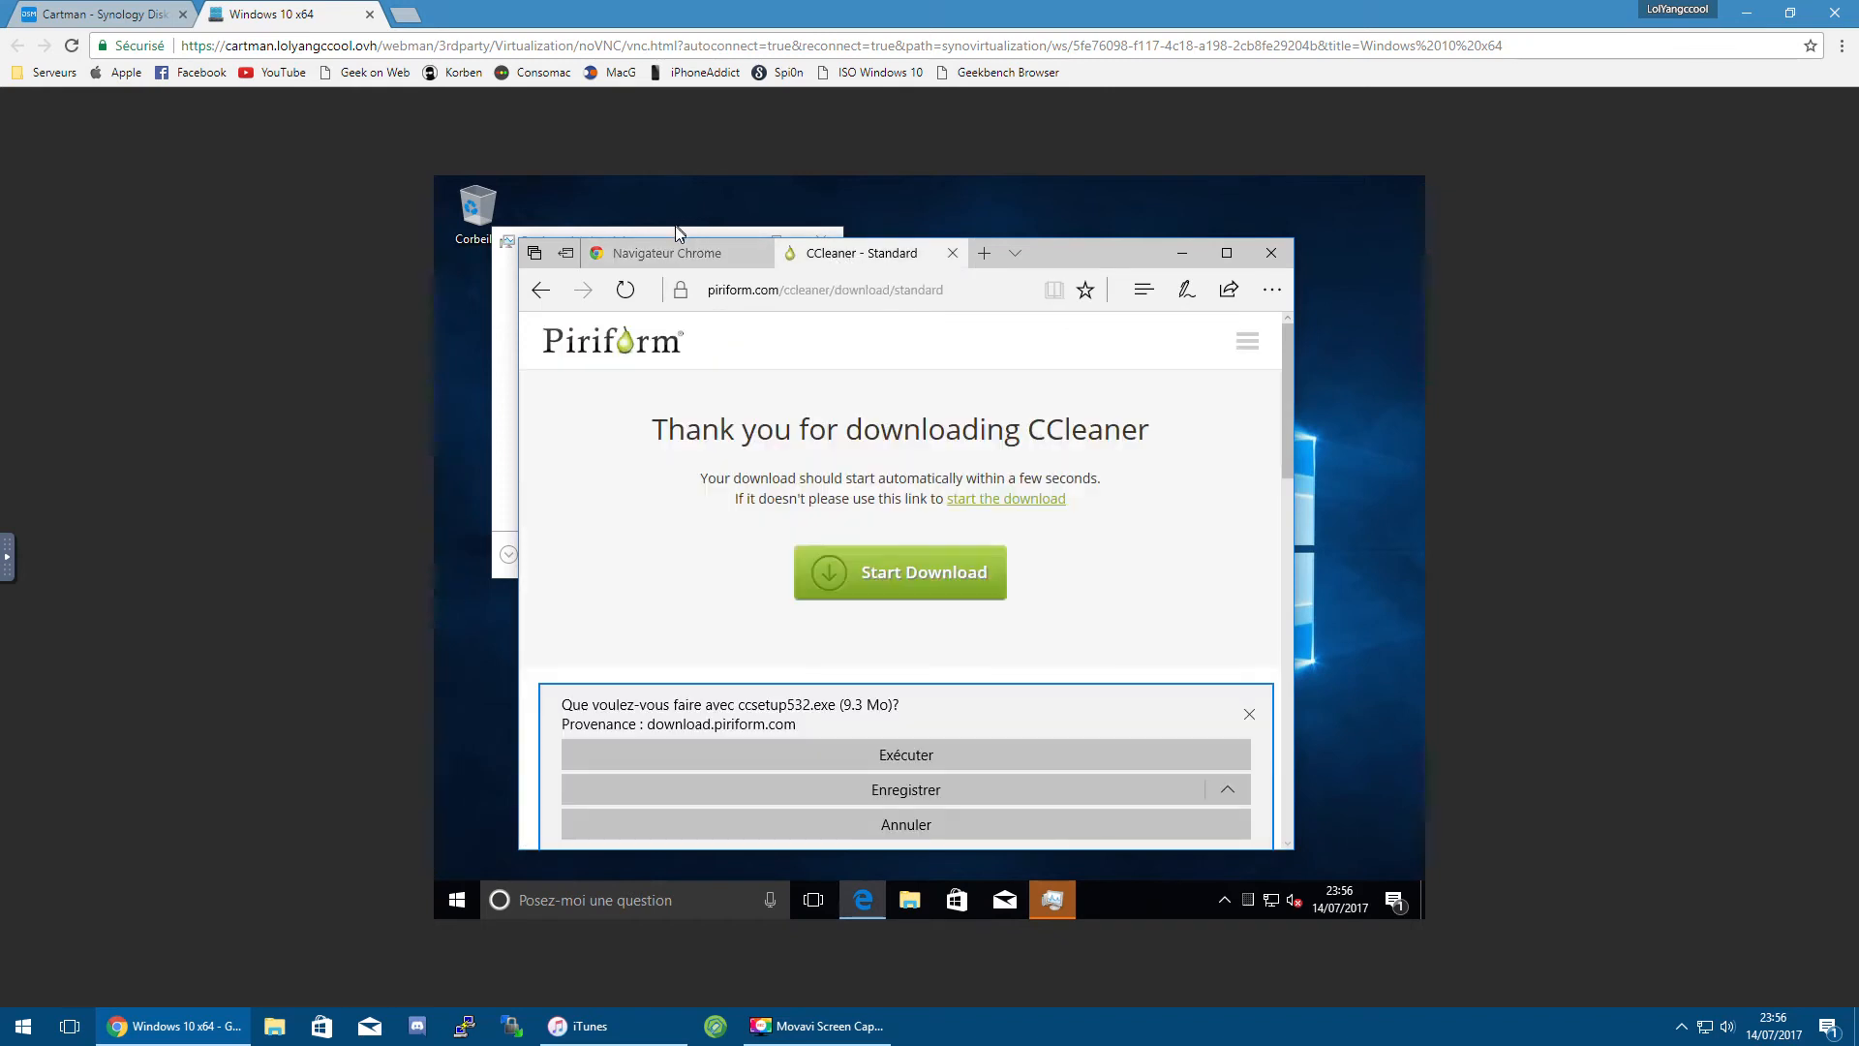
left_click(675, 232)
left_click(545, 553)
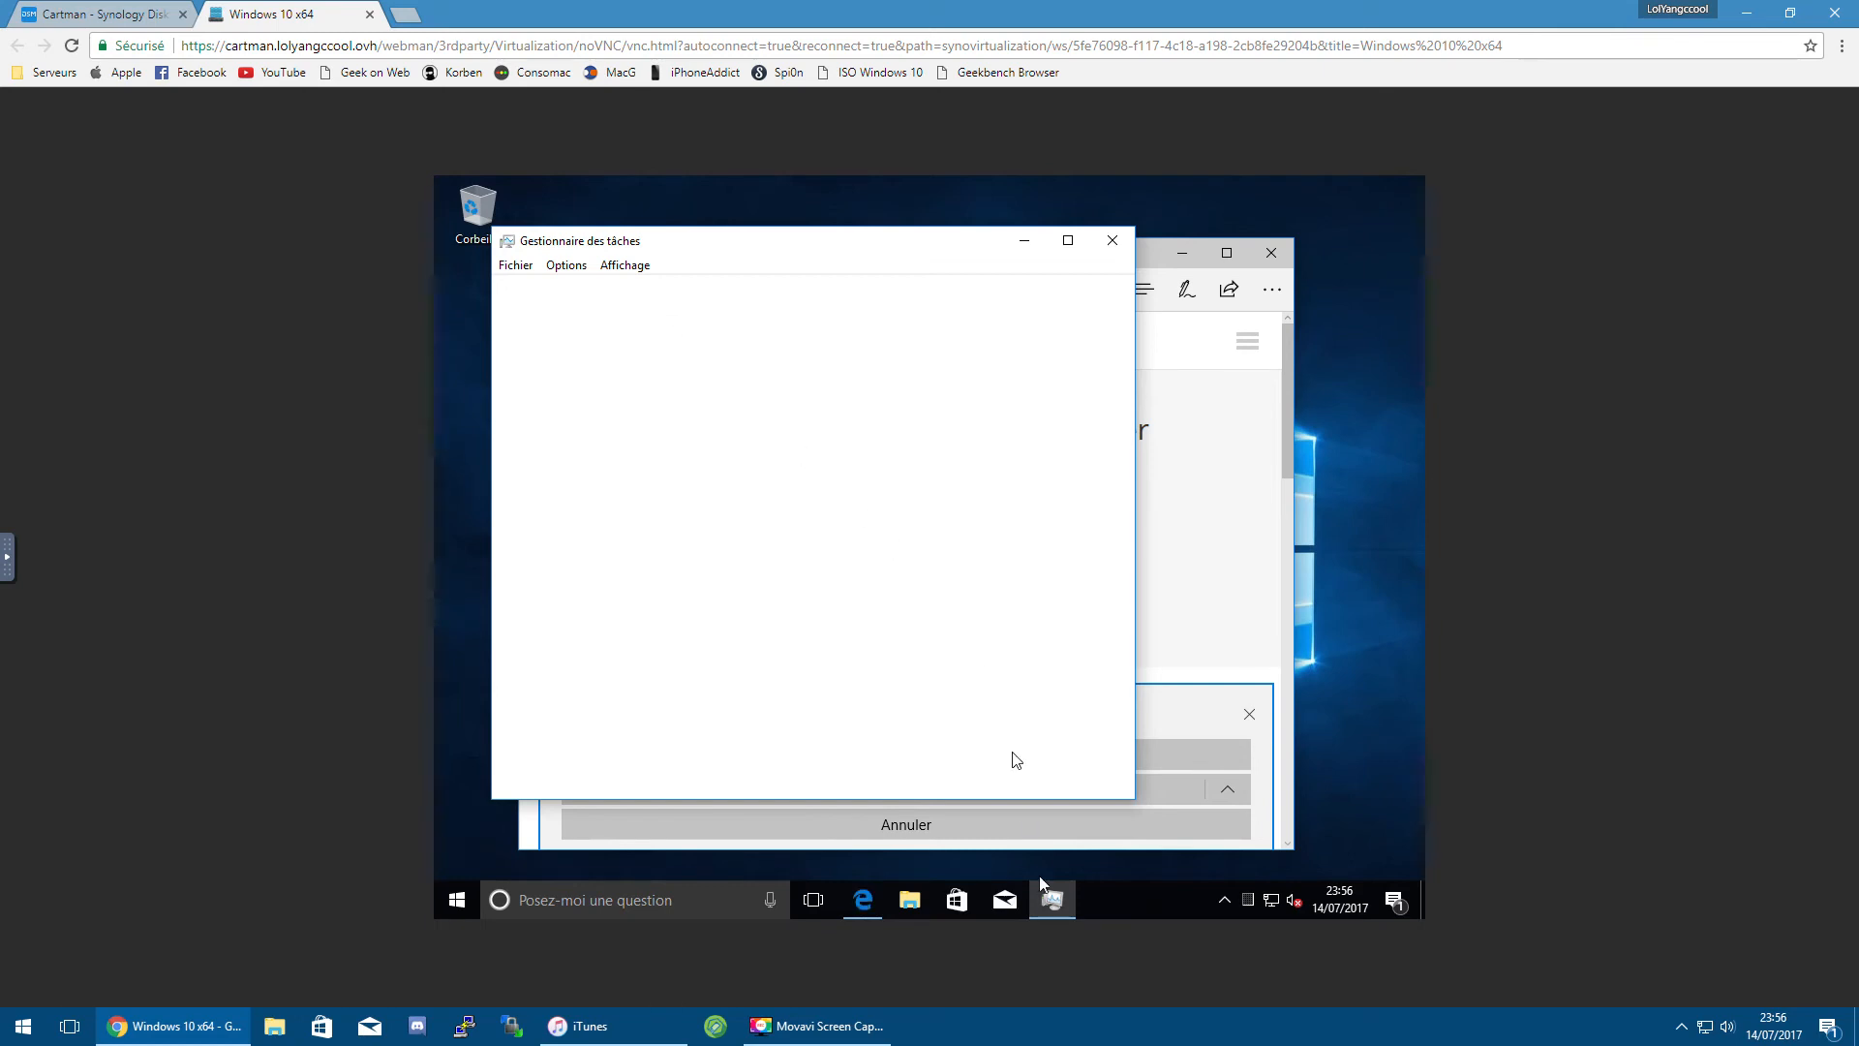
left_click(862, 901)
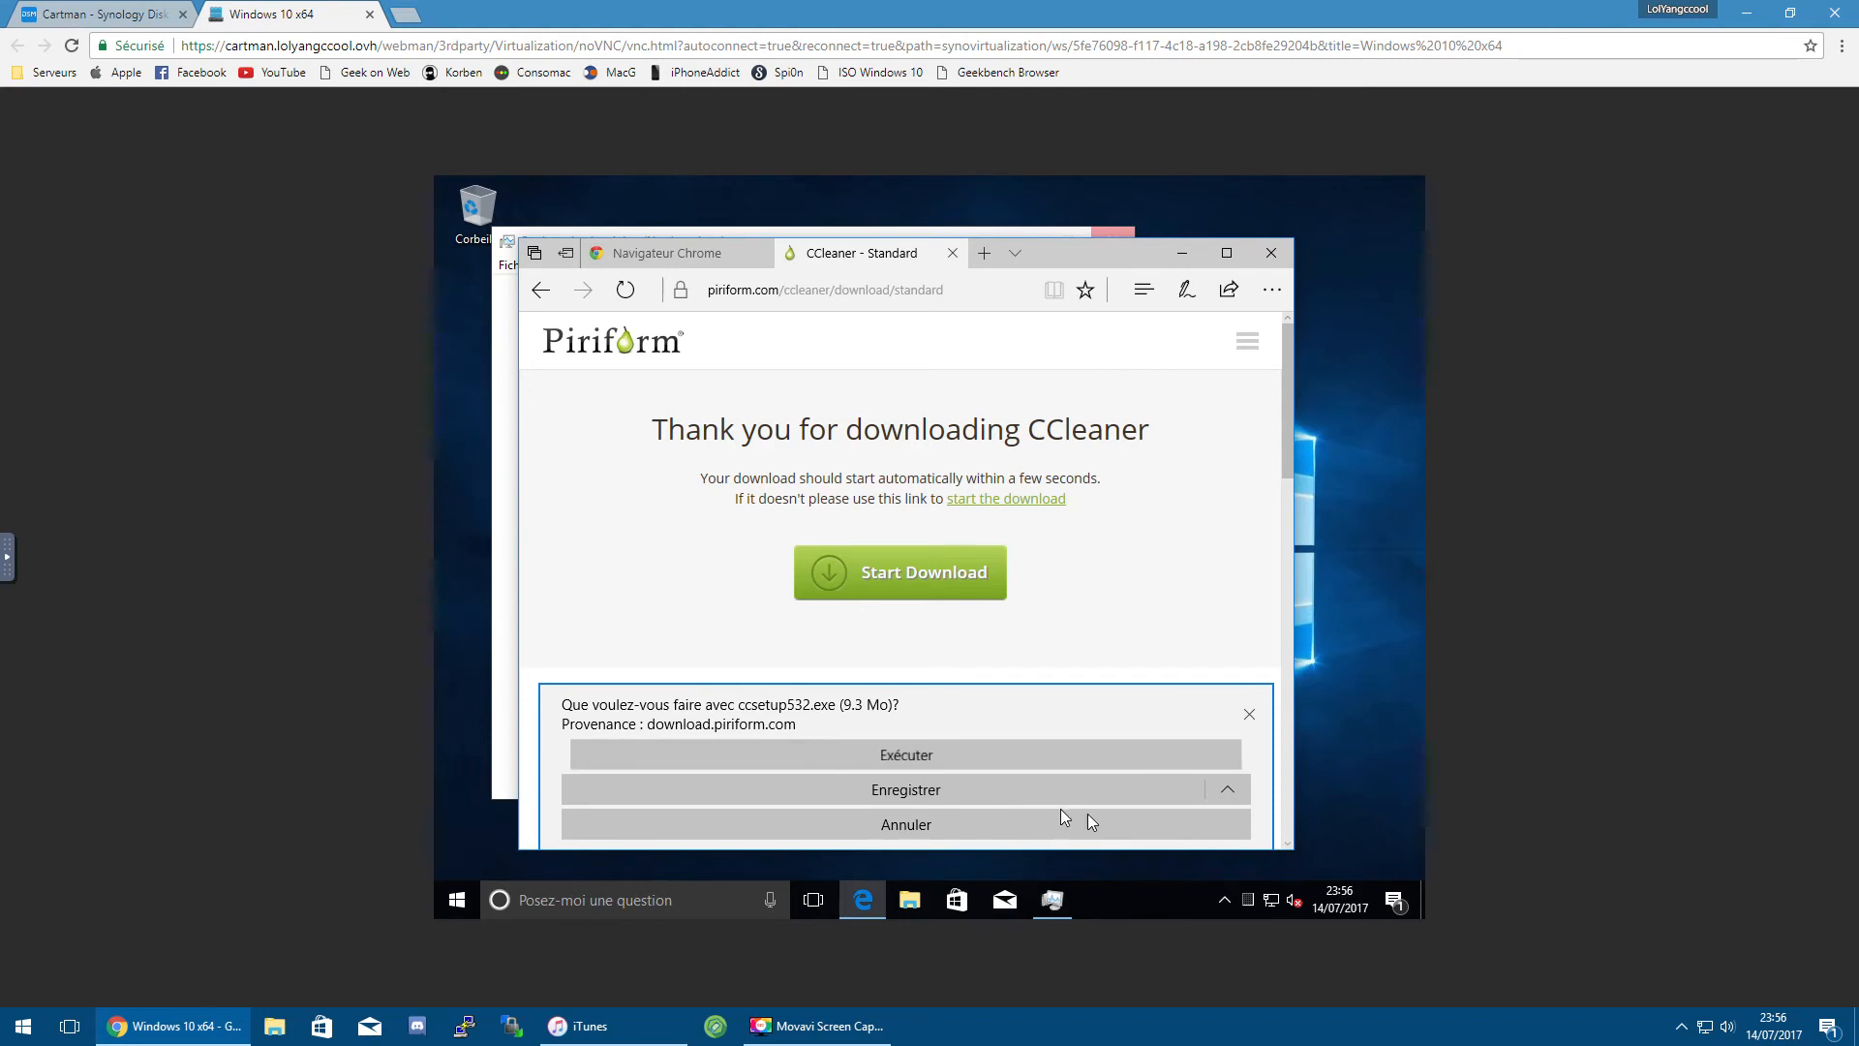
left_click(927, 792)
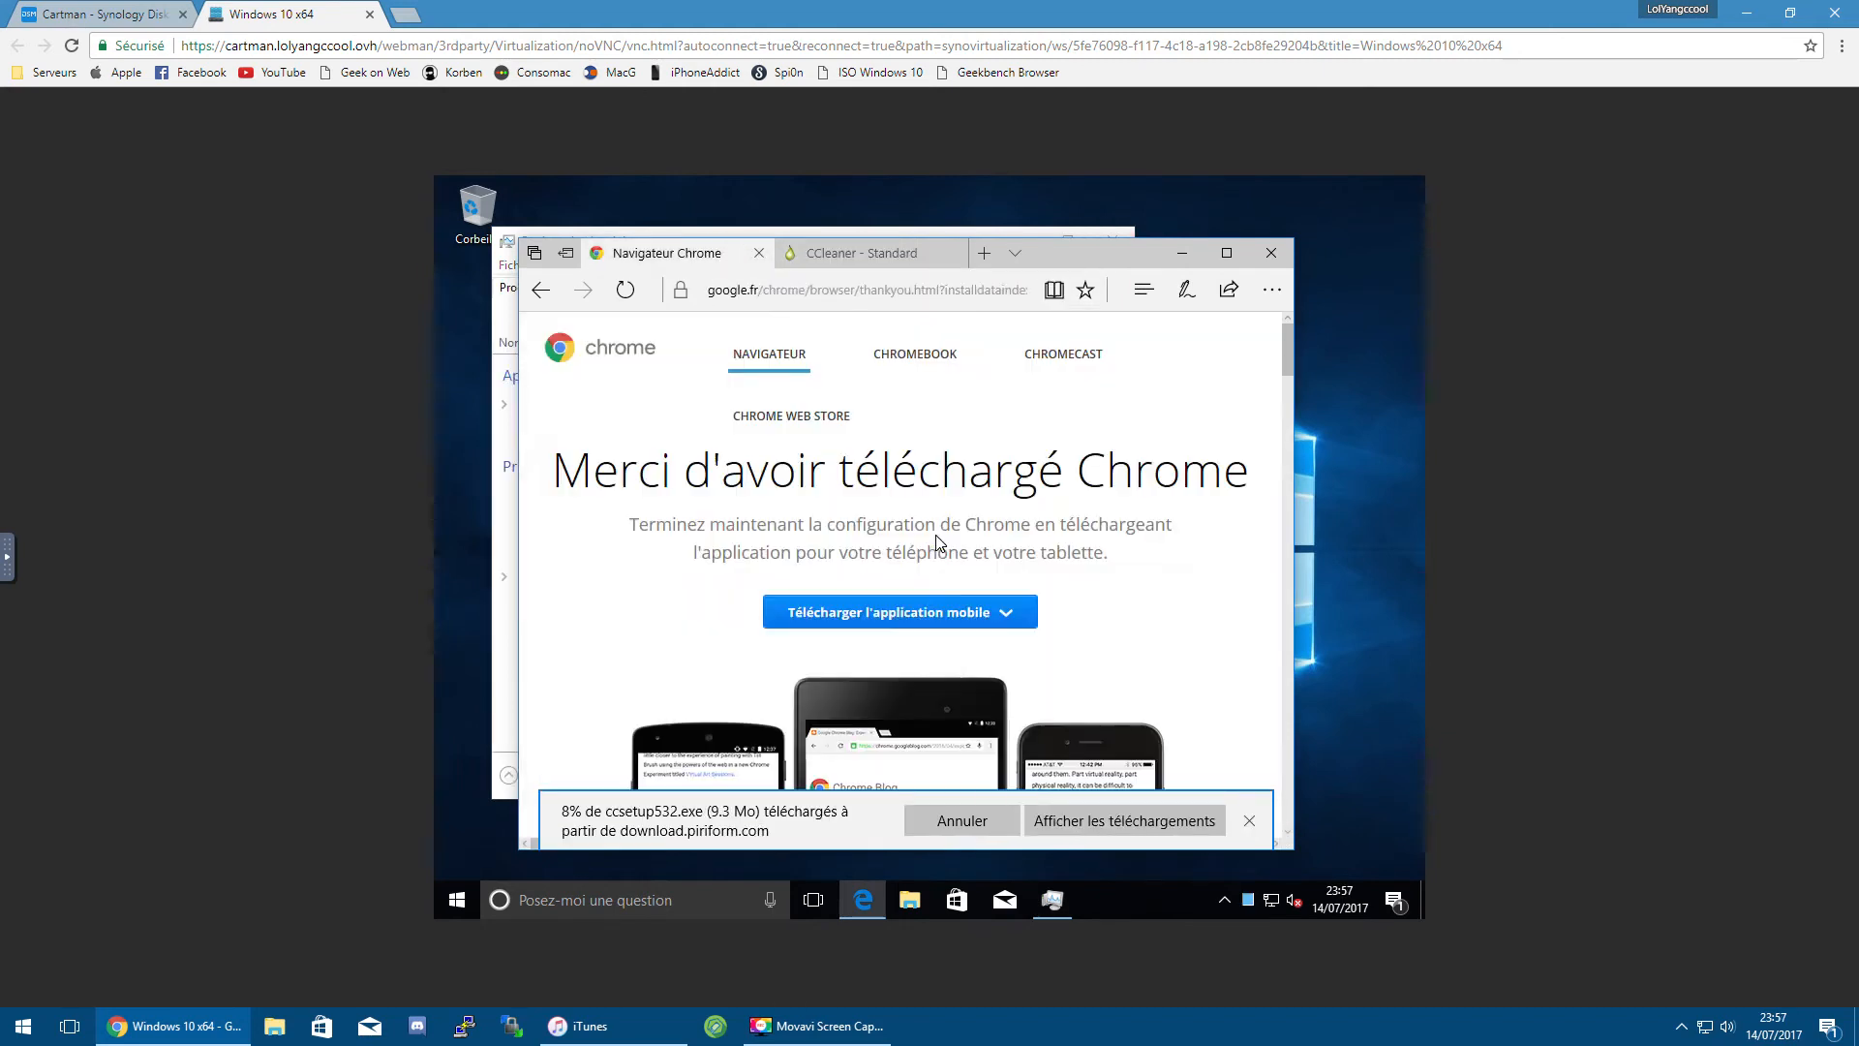
Step: Clear all entries from Edge's download history and close the browser with all its tabs
left_click(1144, 290)
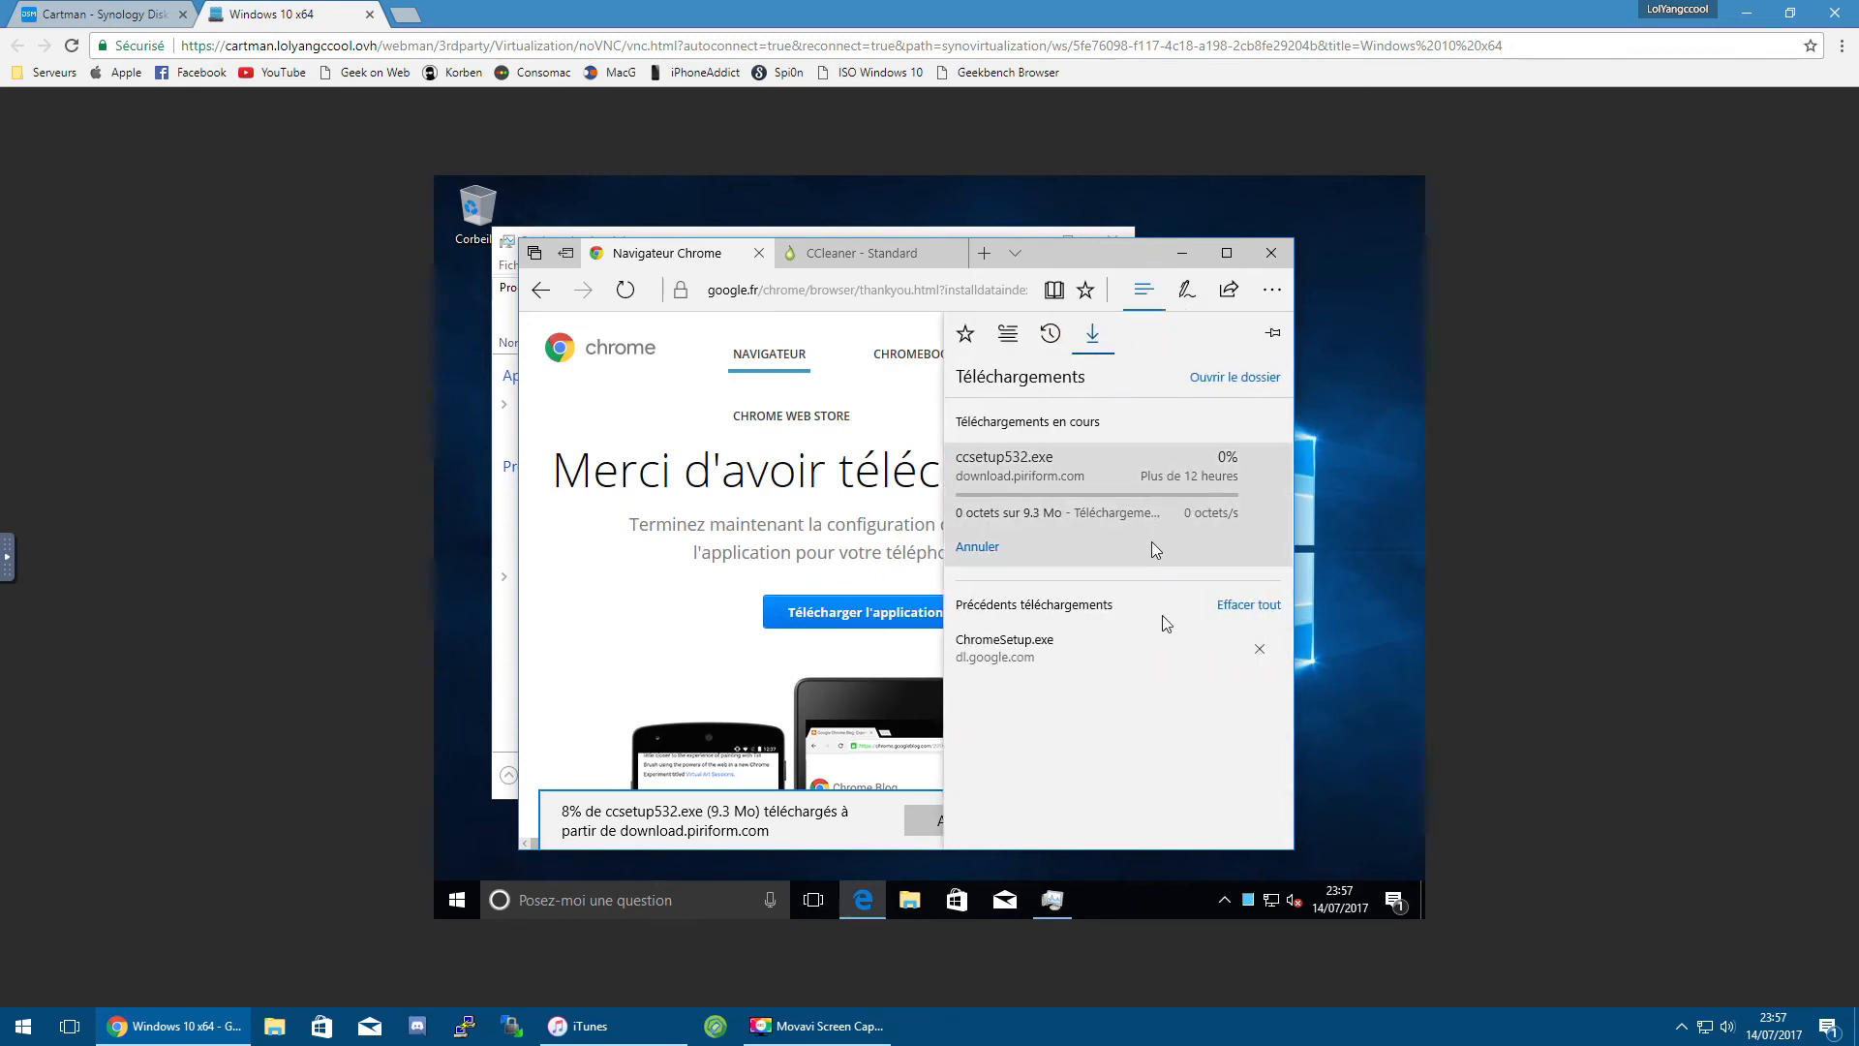
left_click(1249, 604)
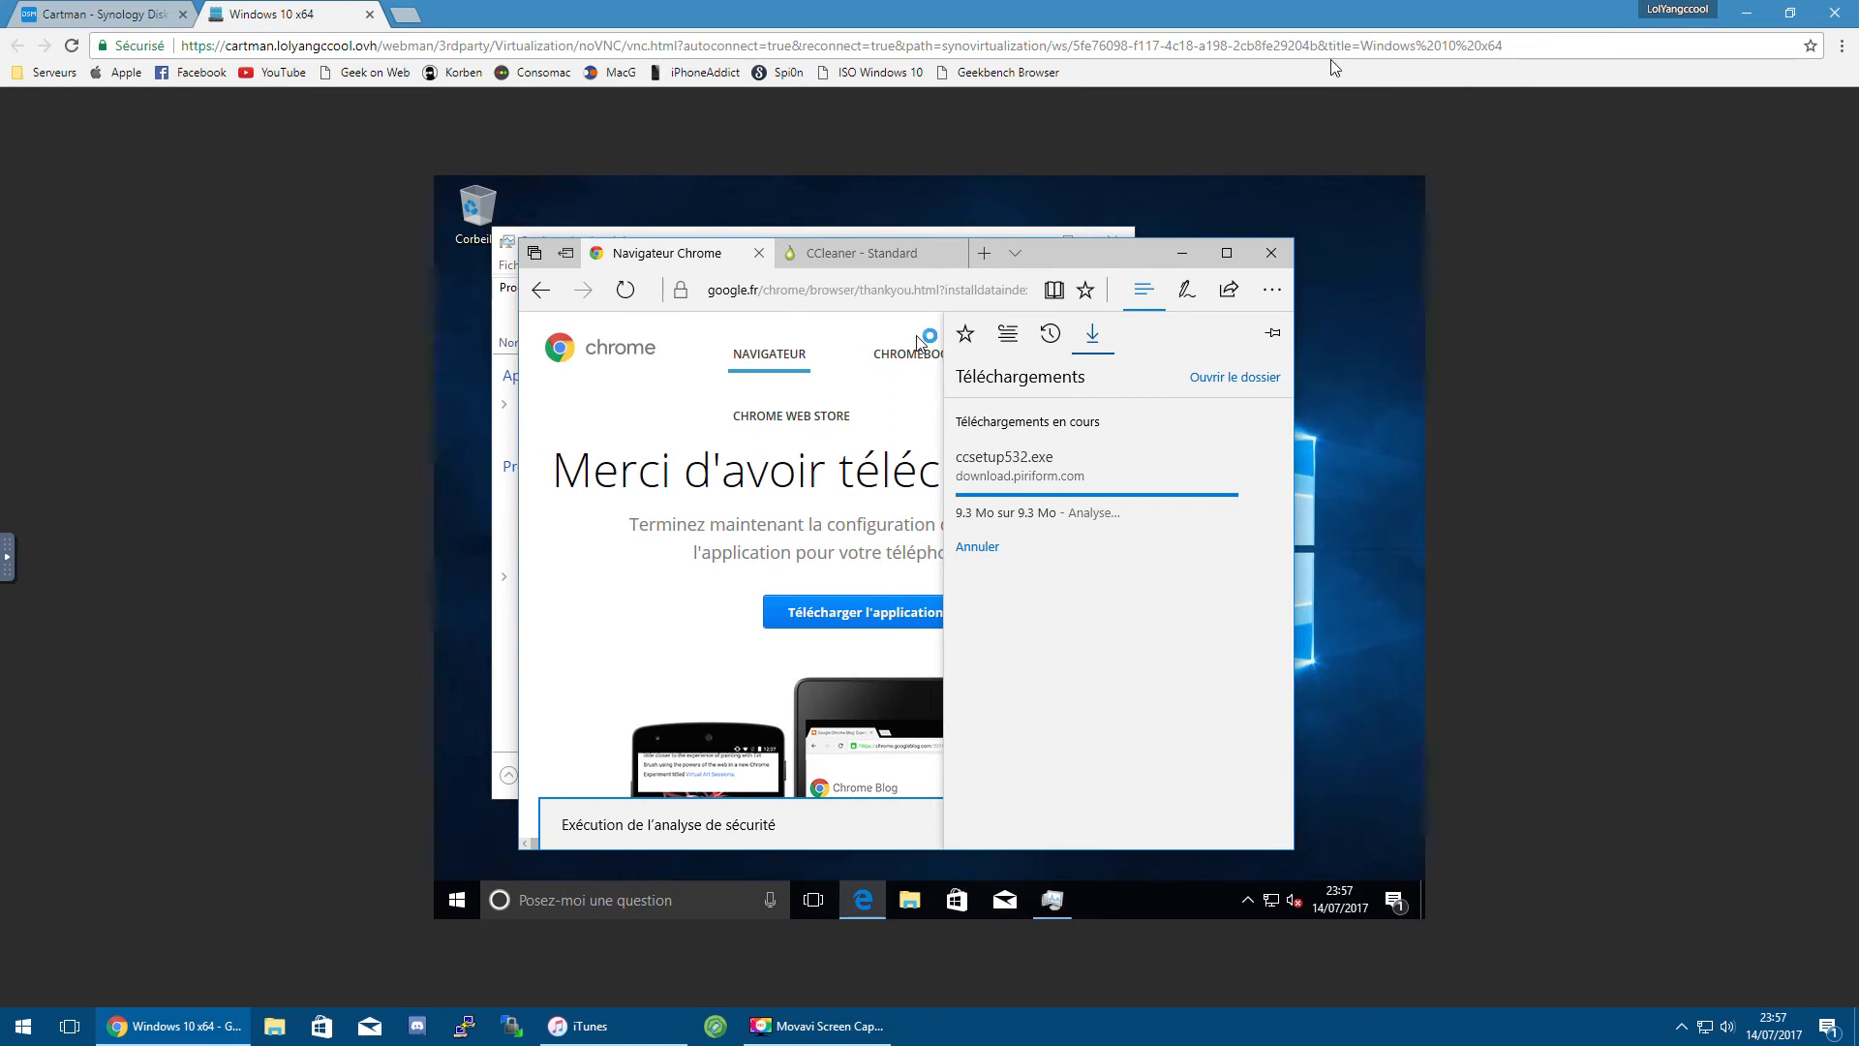
left_click(68, 49)
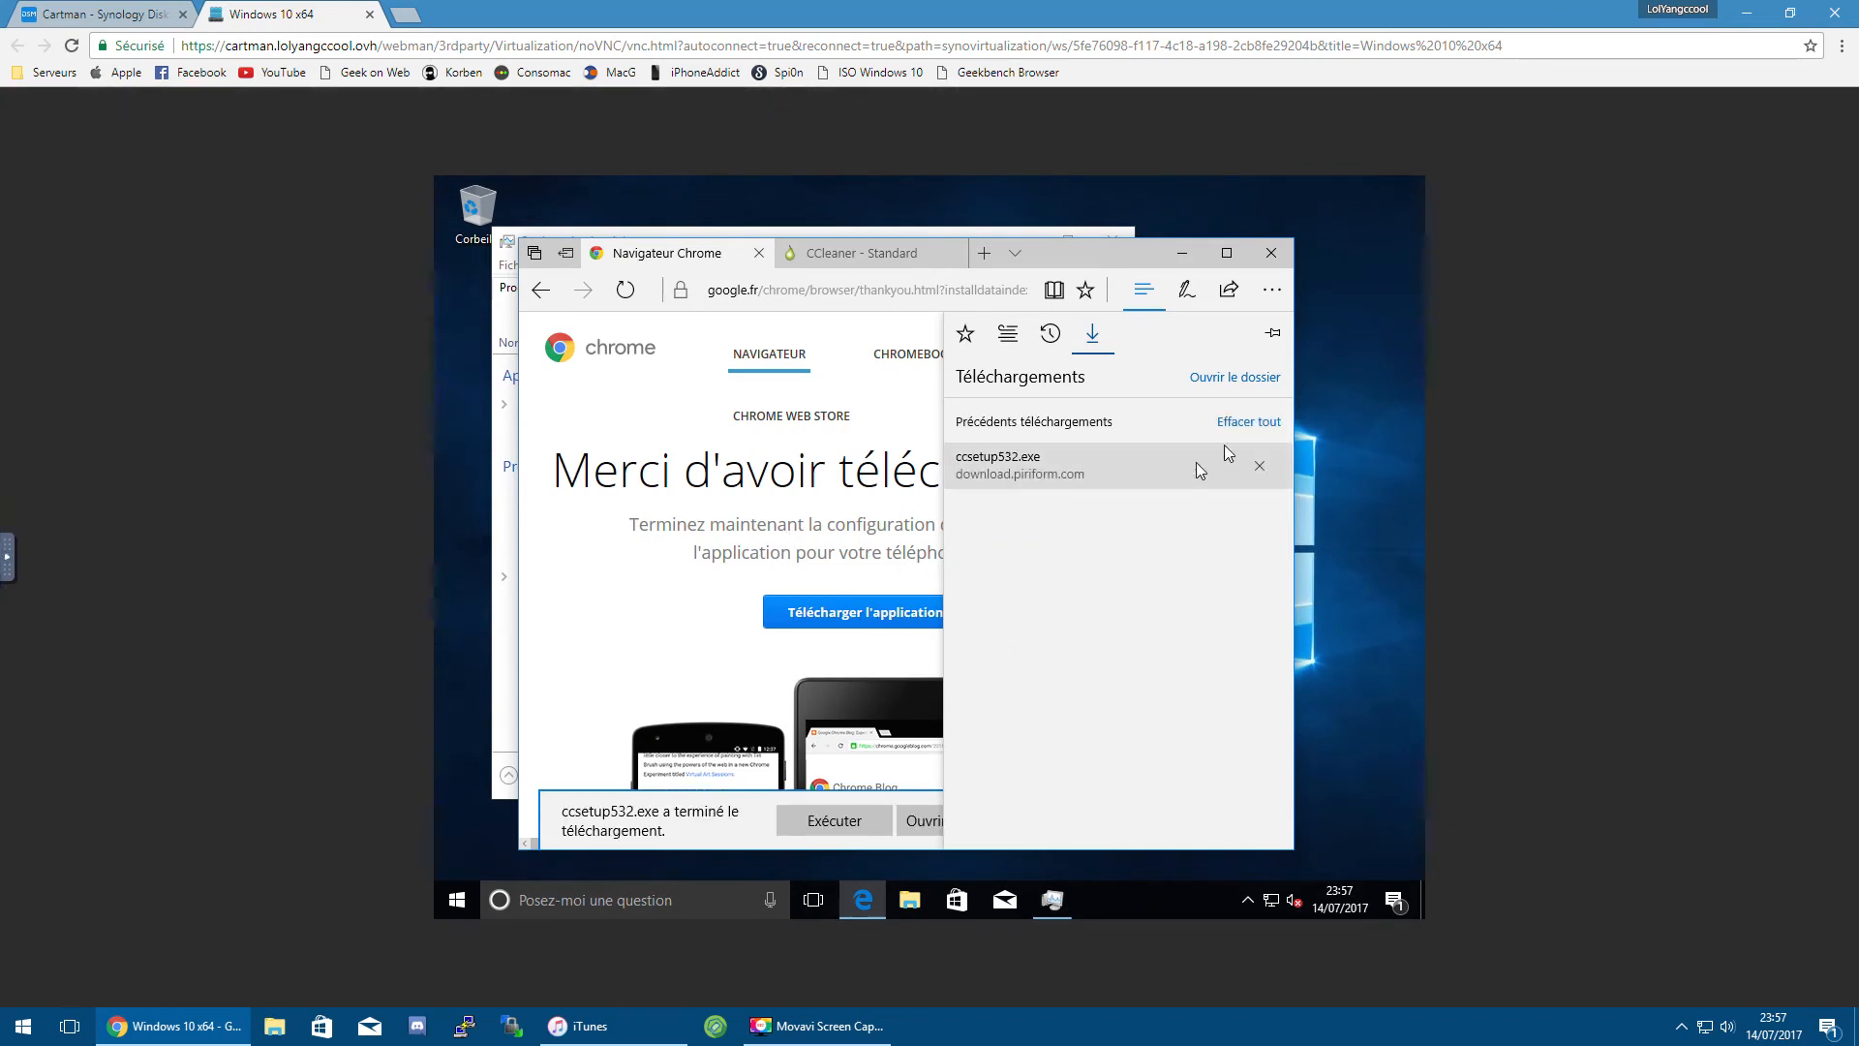
left_click(1249, 421)
left_click(1271, 253)
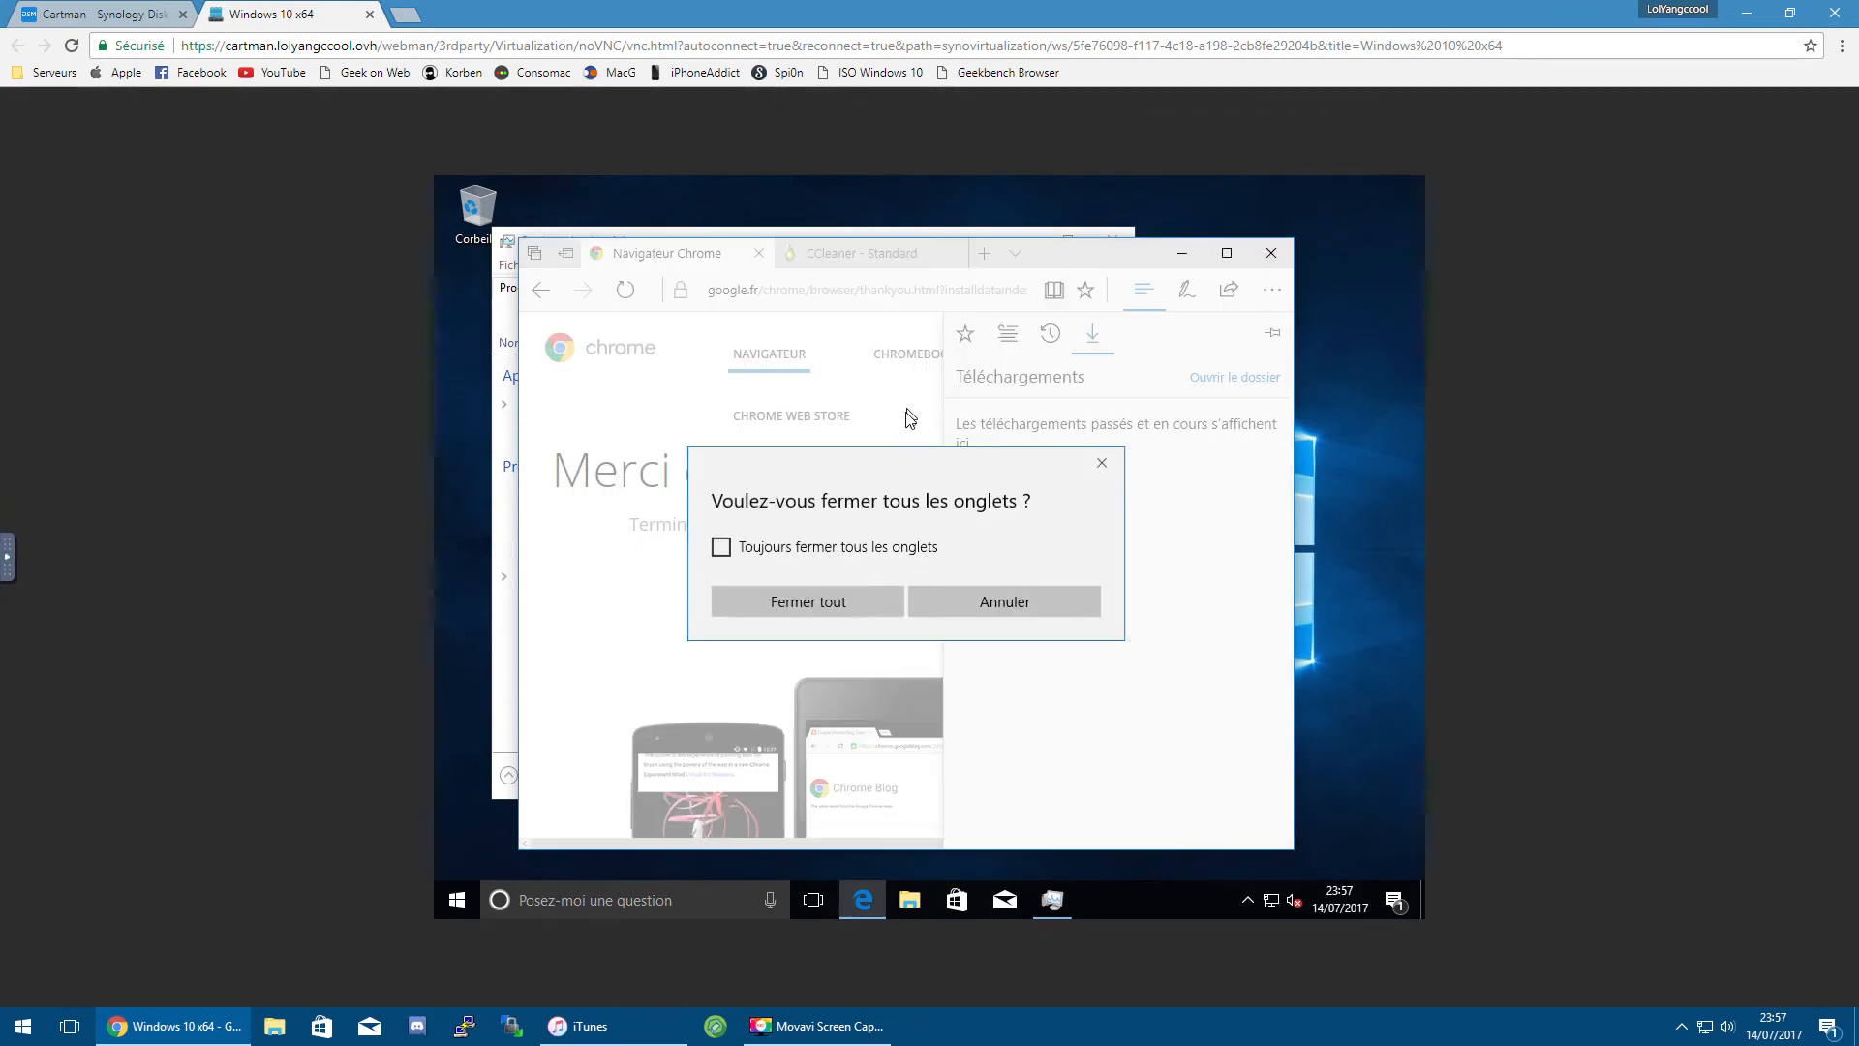
left_click(808, 604)
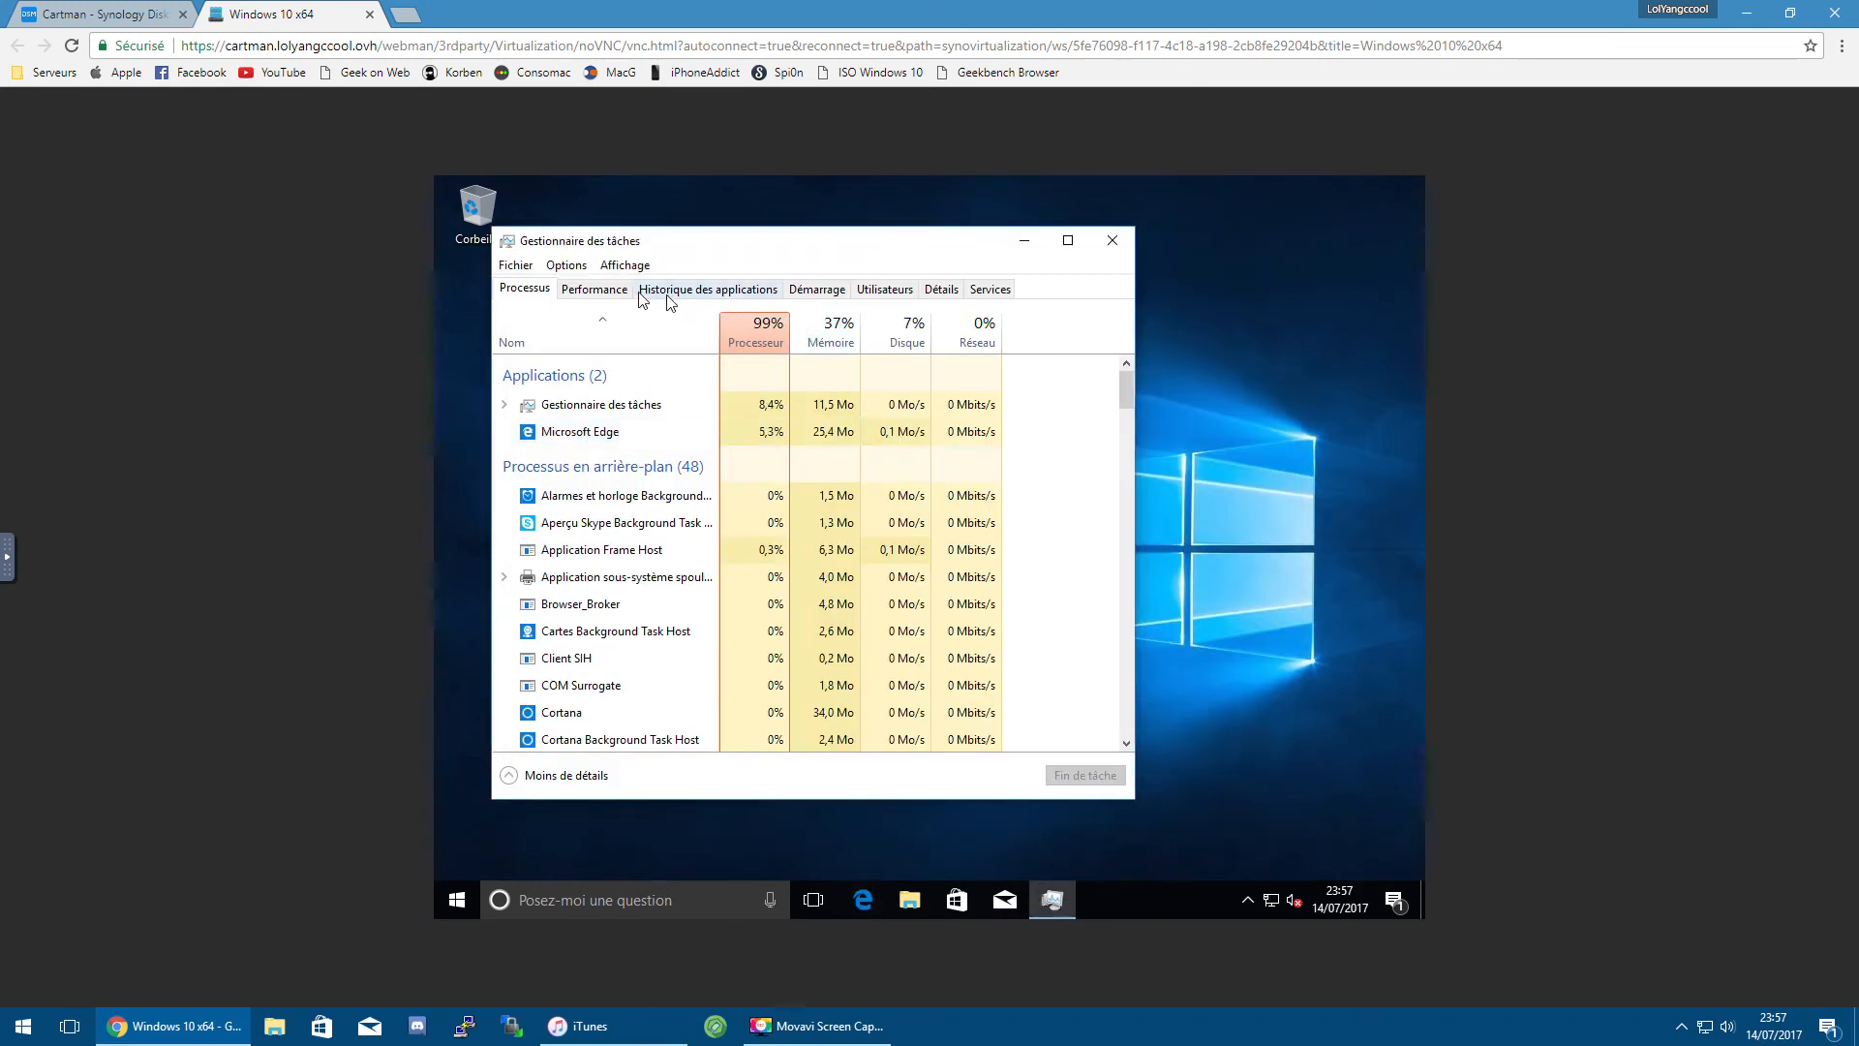
Step: Display the processor performance graph in Task Manager and answer the pending administrator authorisation request
left_click(593, 288)
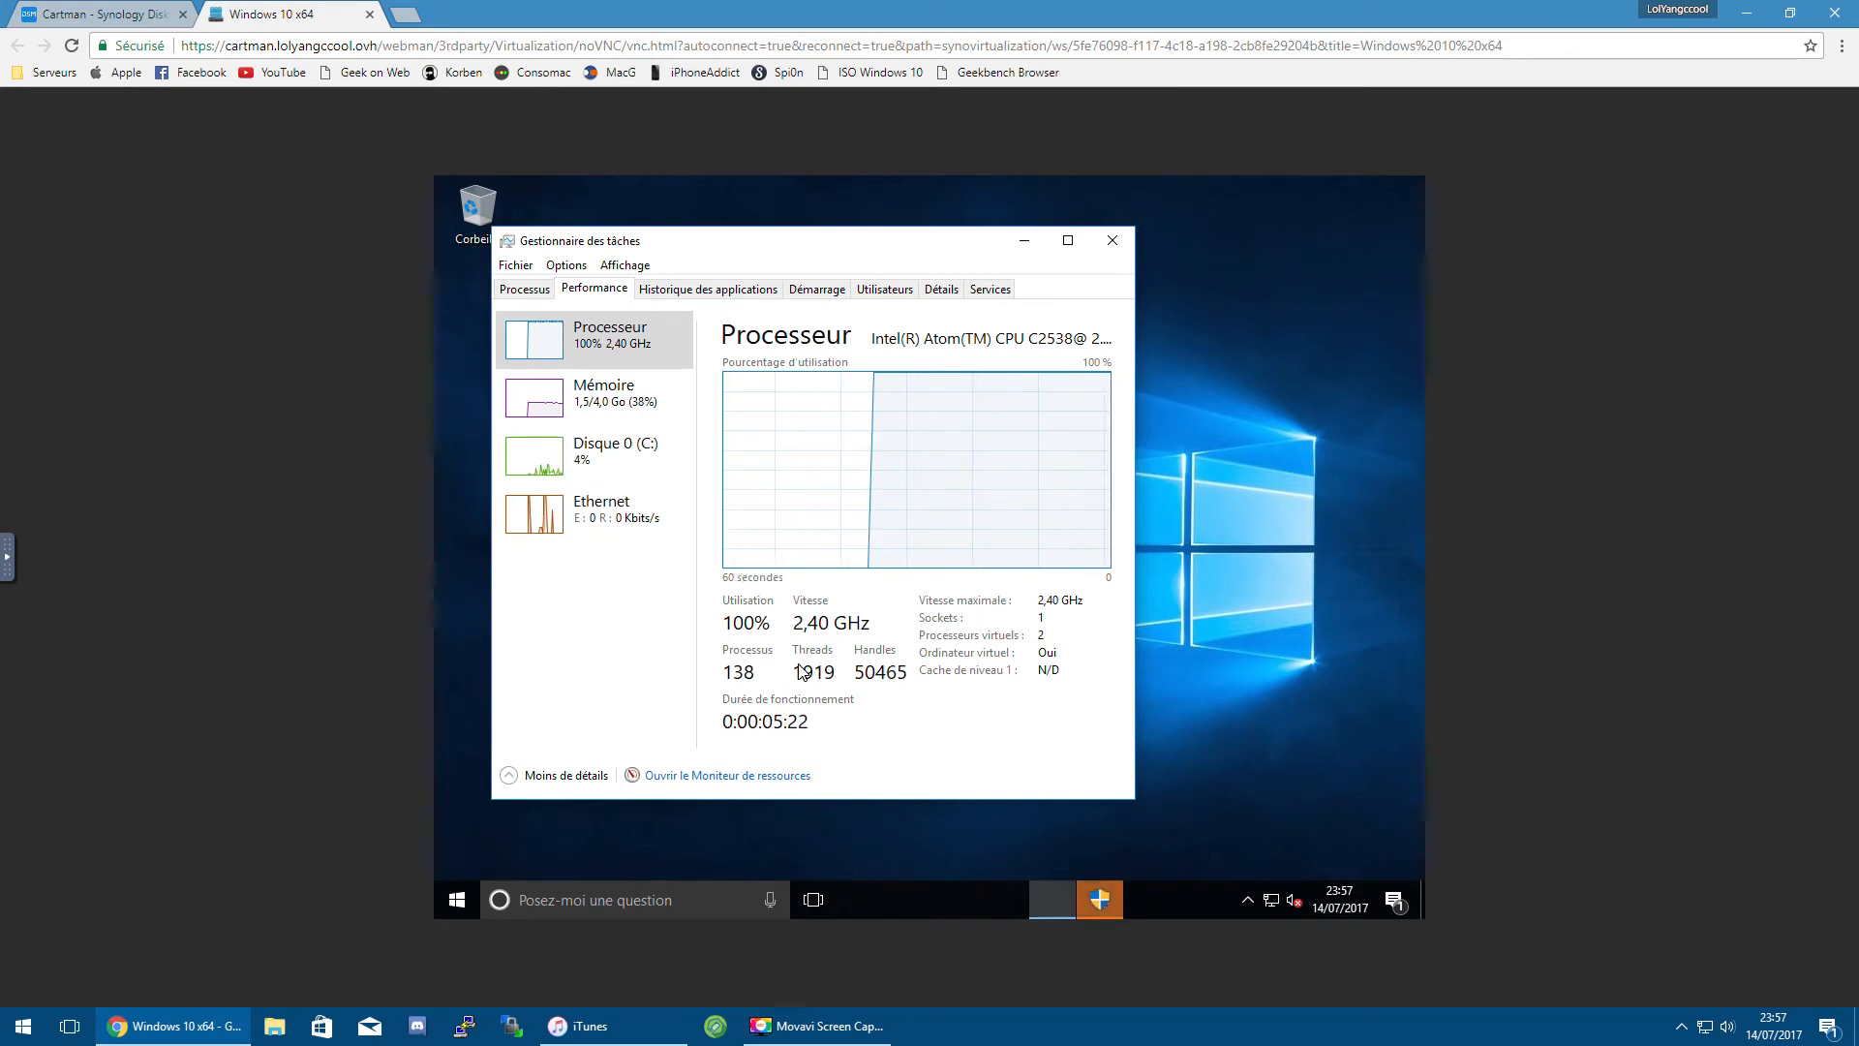
left_click(1099, 901)
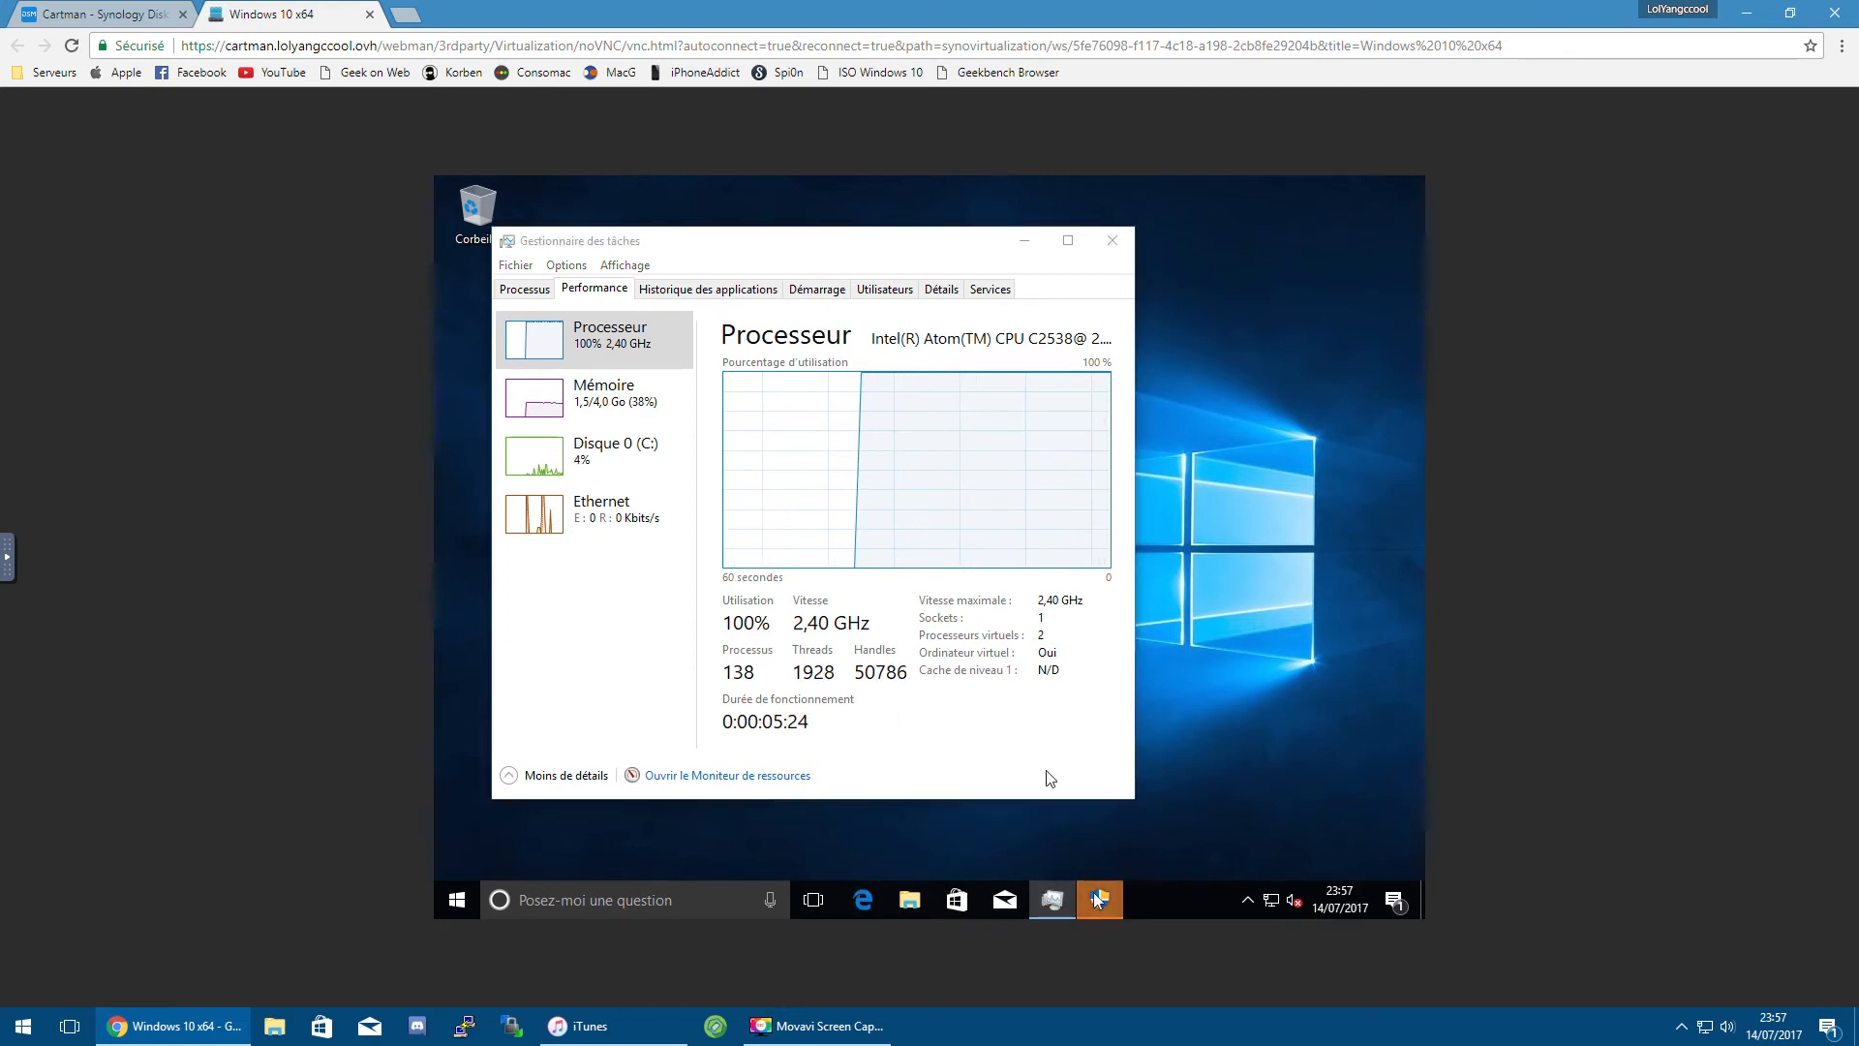
left_click(863, 671)
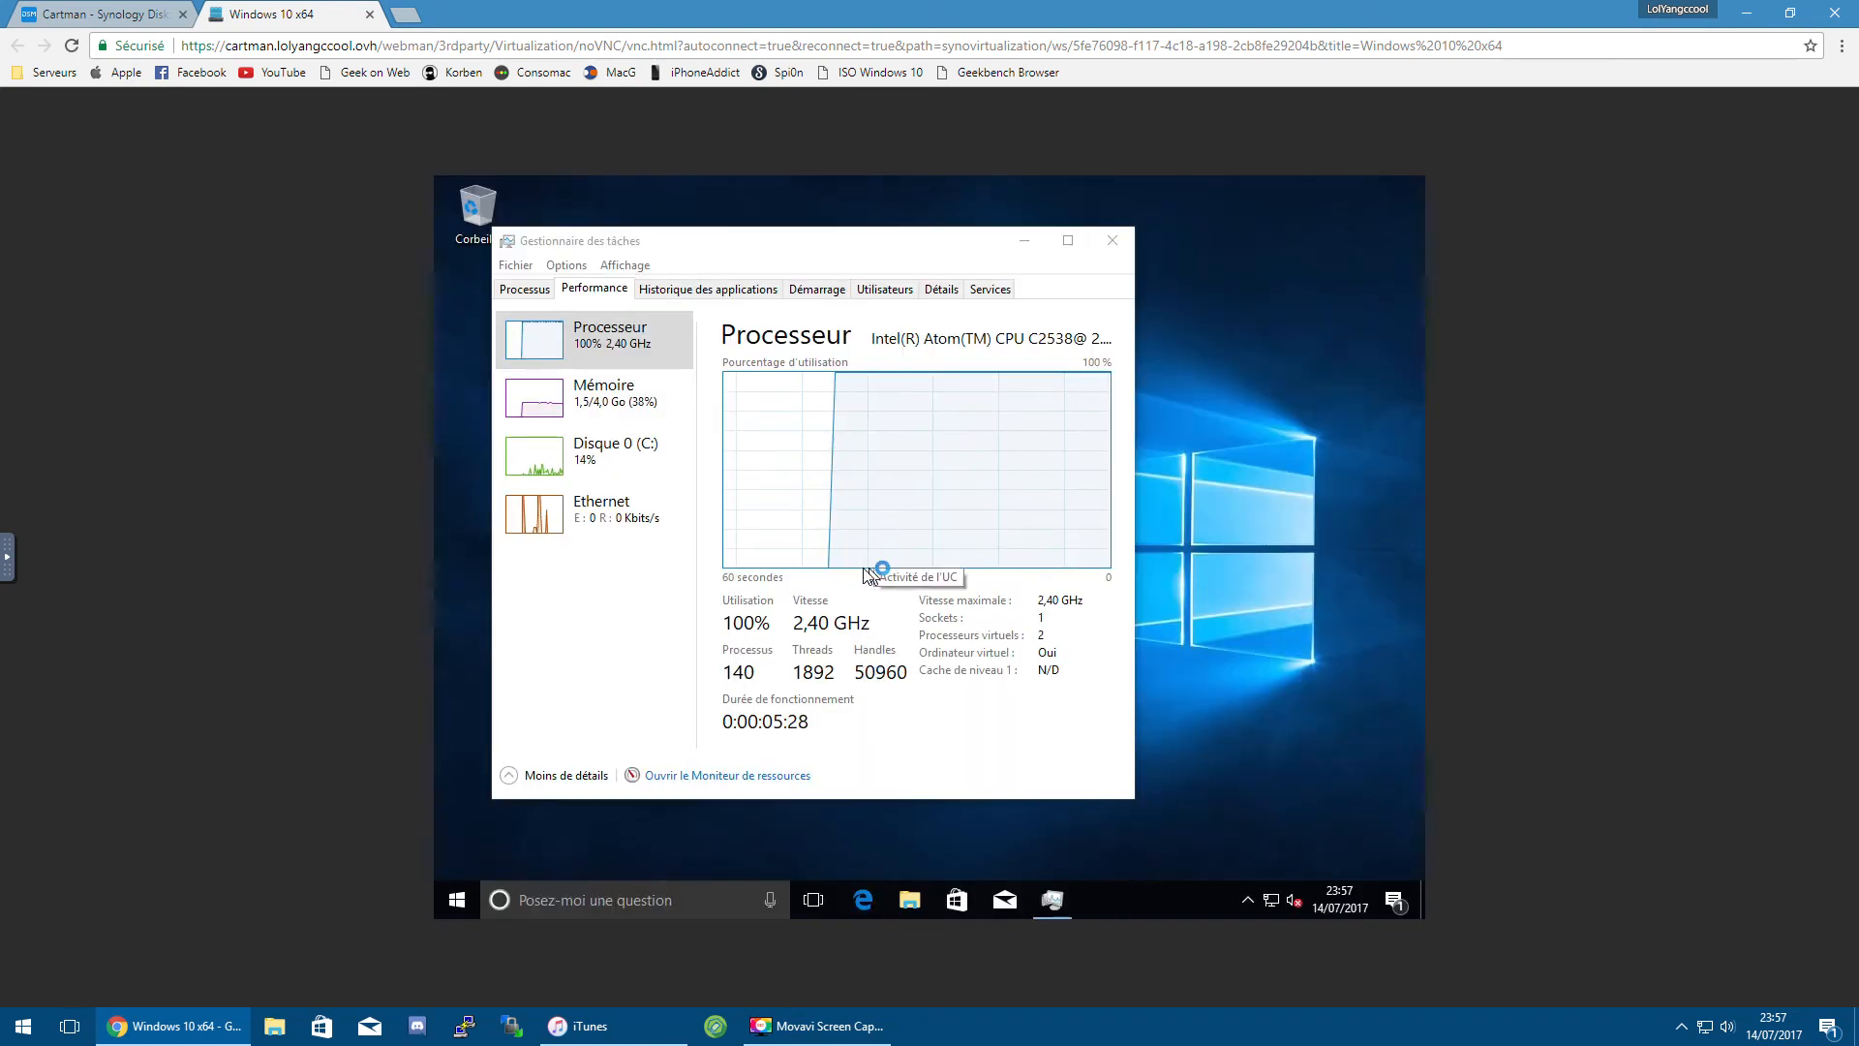
Step: Open the Windows Update page in the Windows settings and check on the Chrome installer's progress
left_click(477, 889)
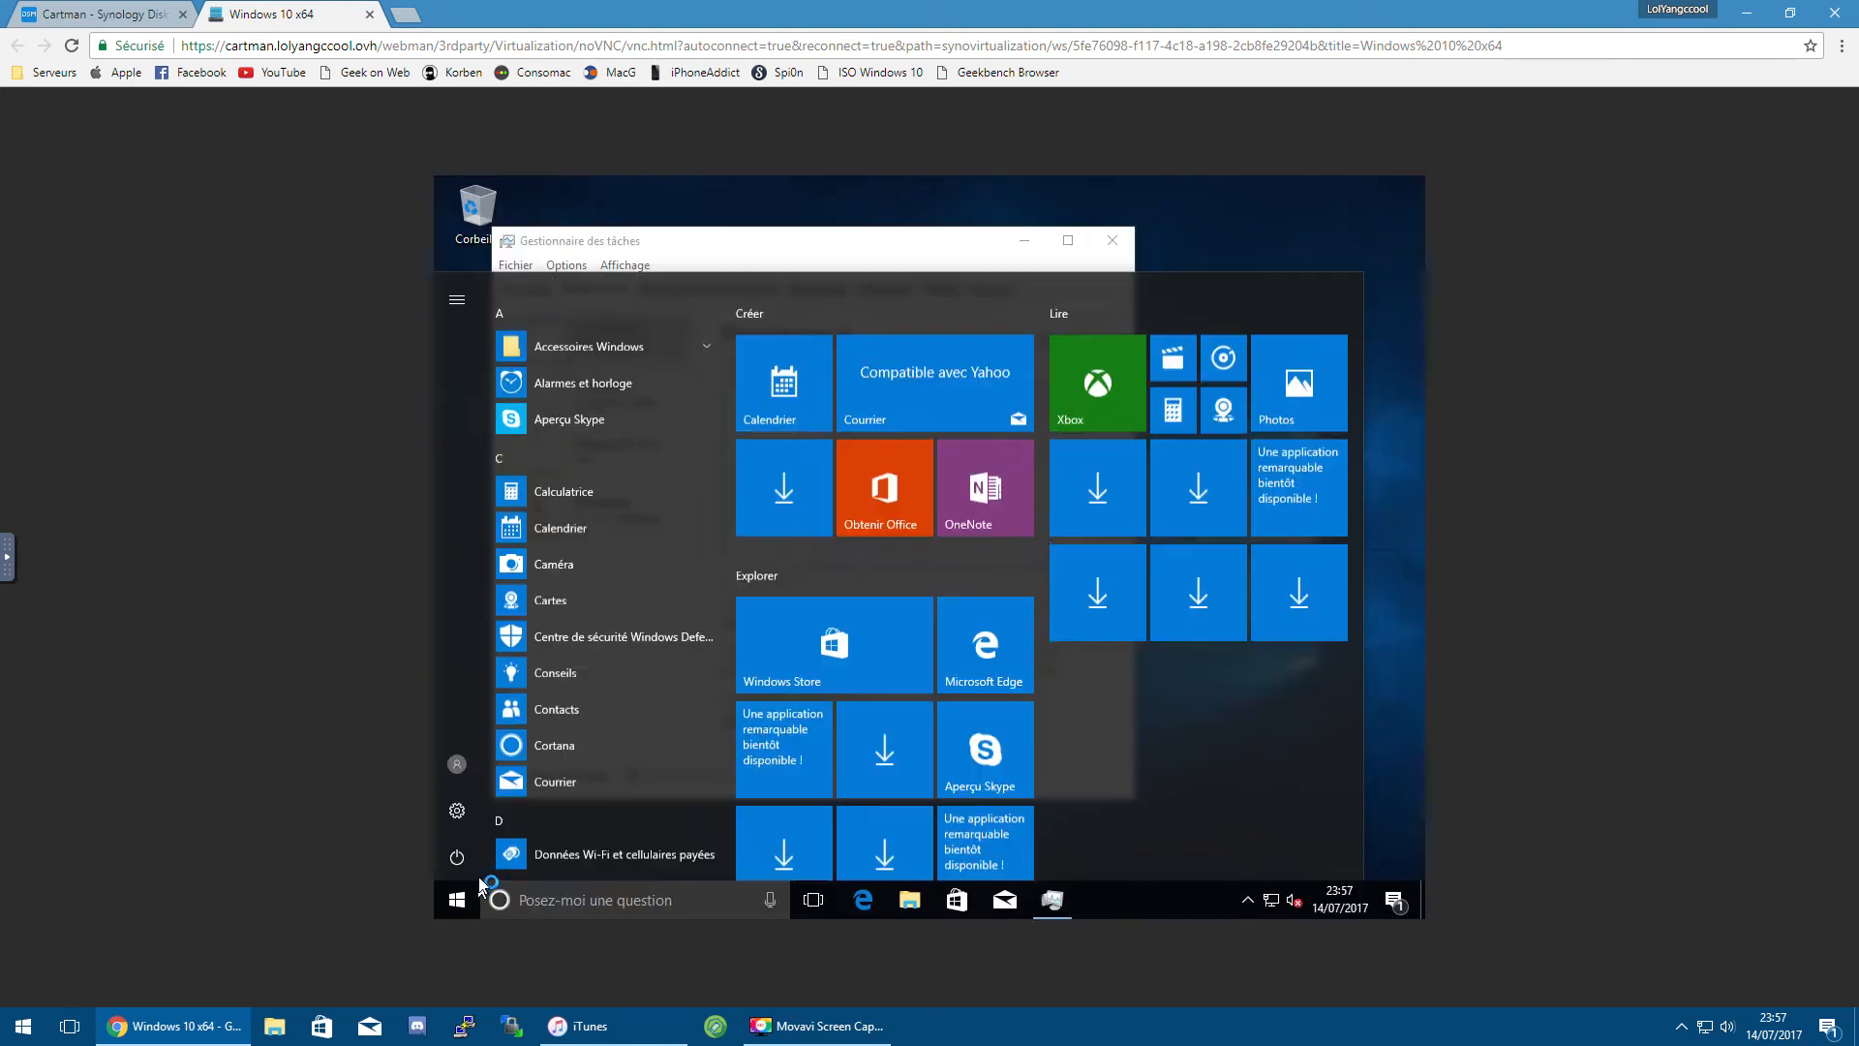
left_click(457, 811)
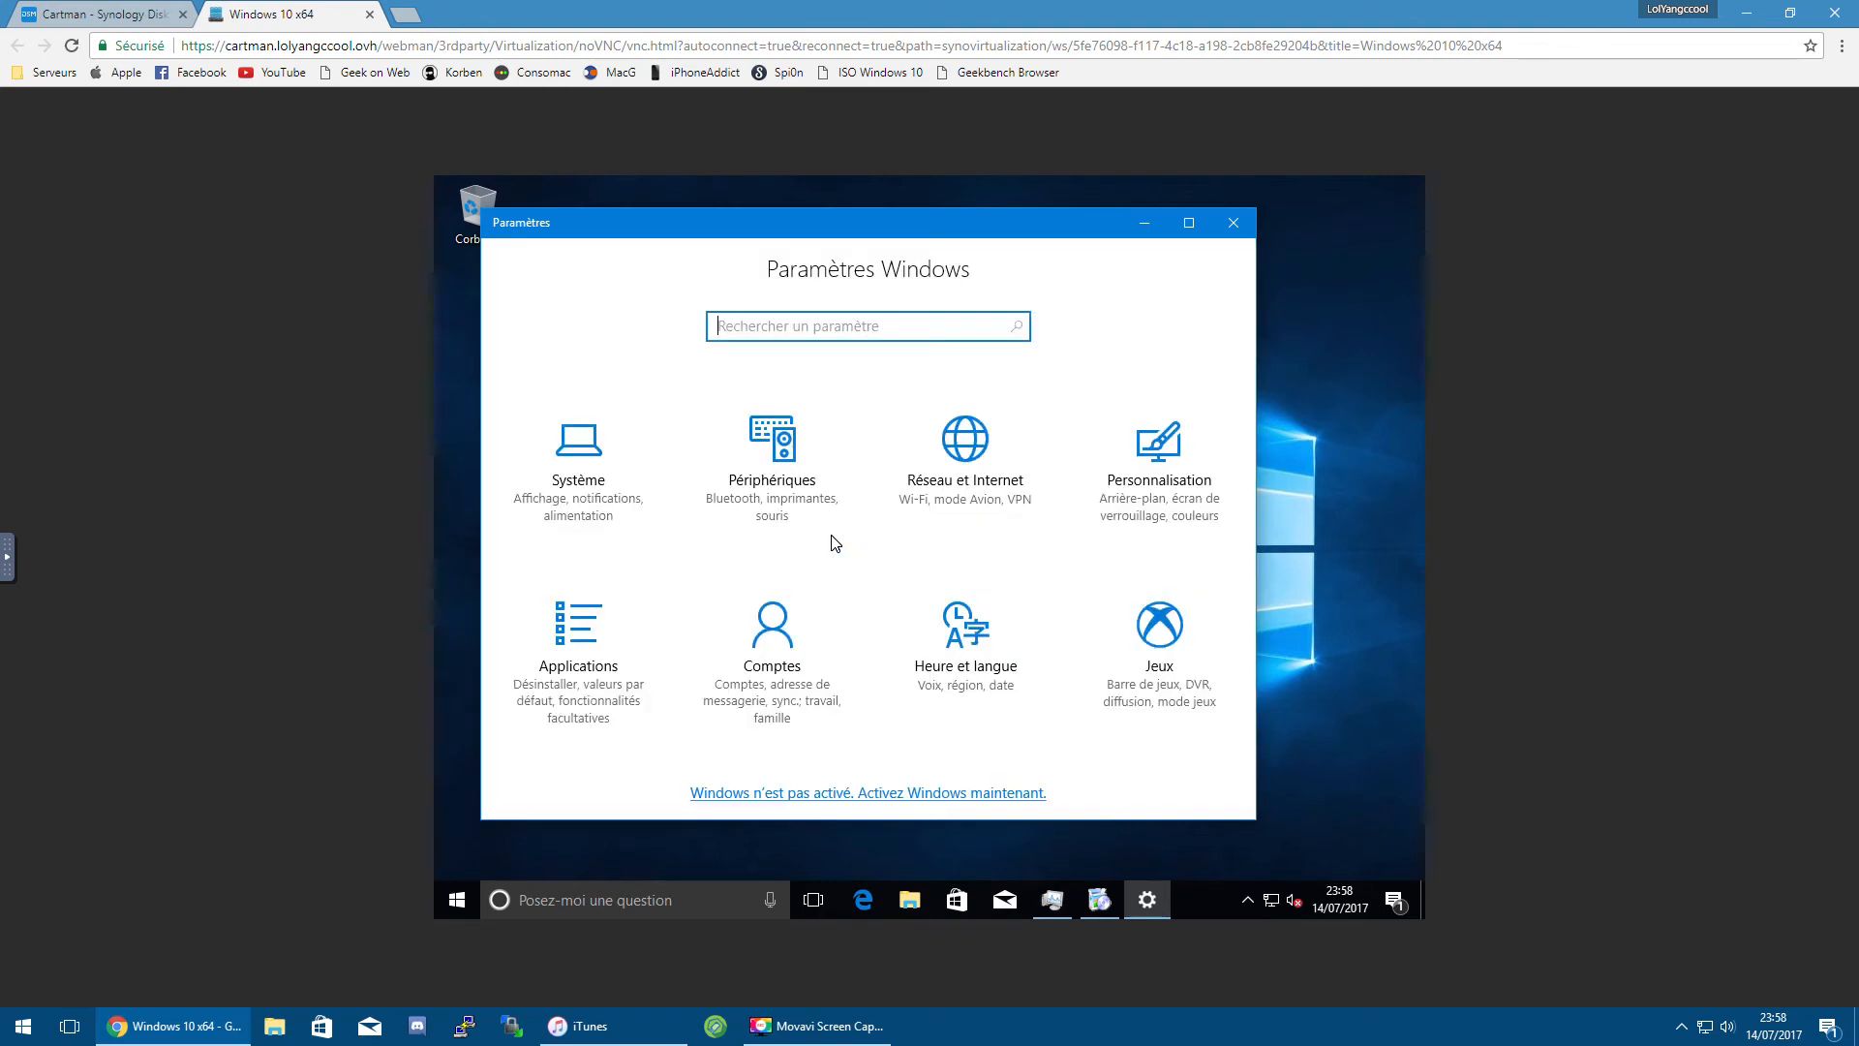
scroll(881, 690, "down", 2)
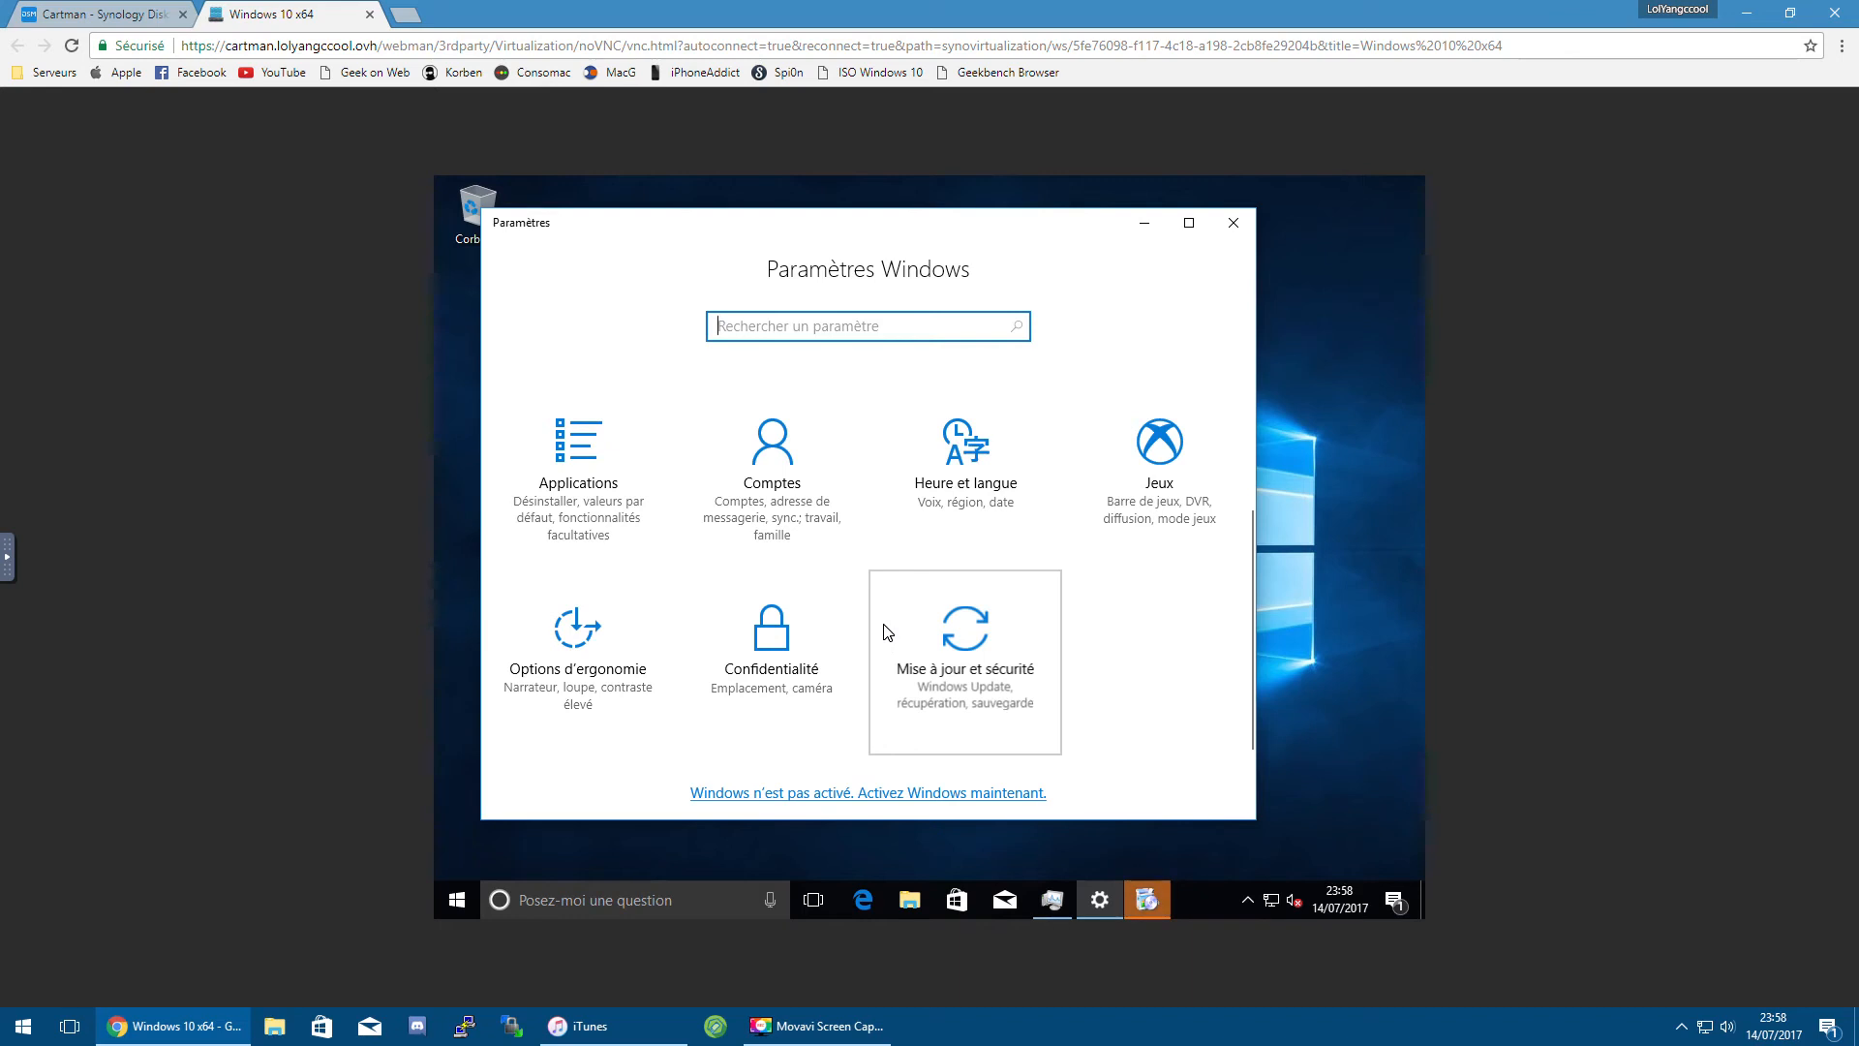
left_click(884, 632)
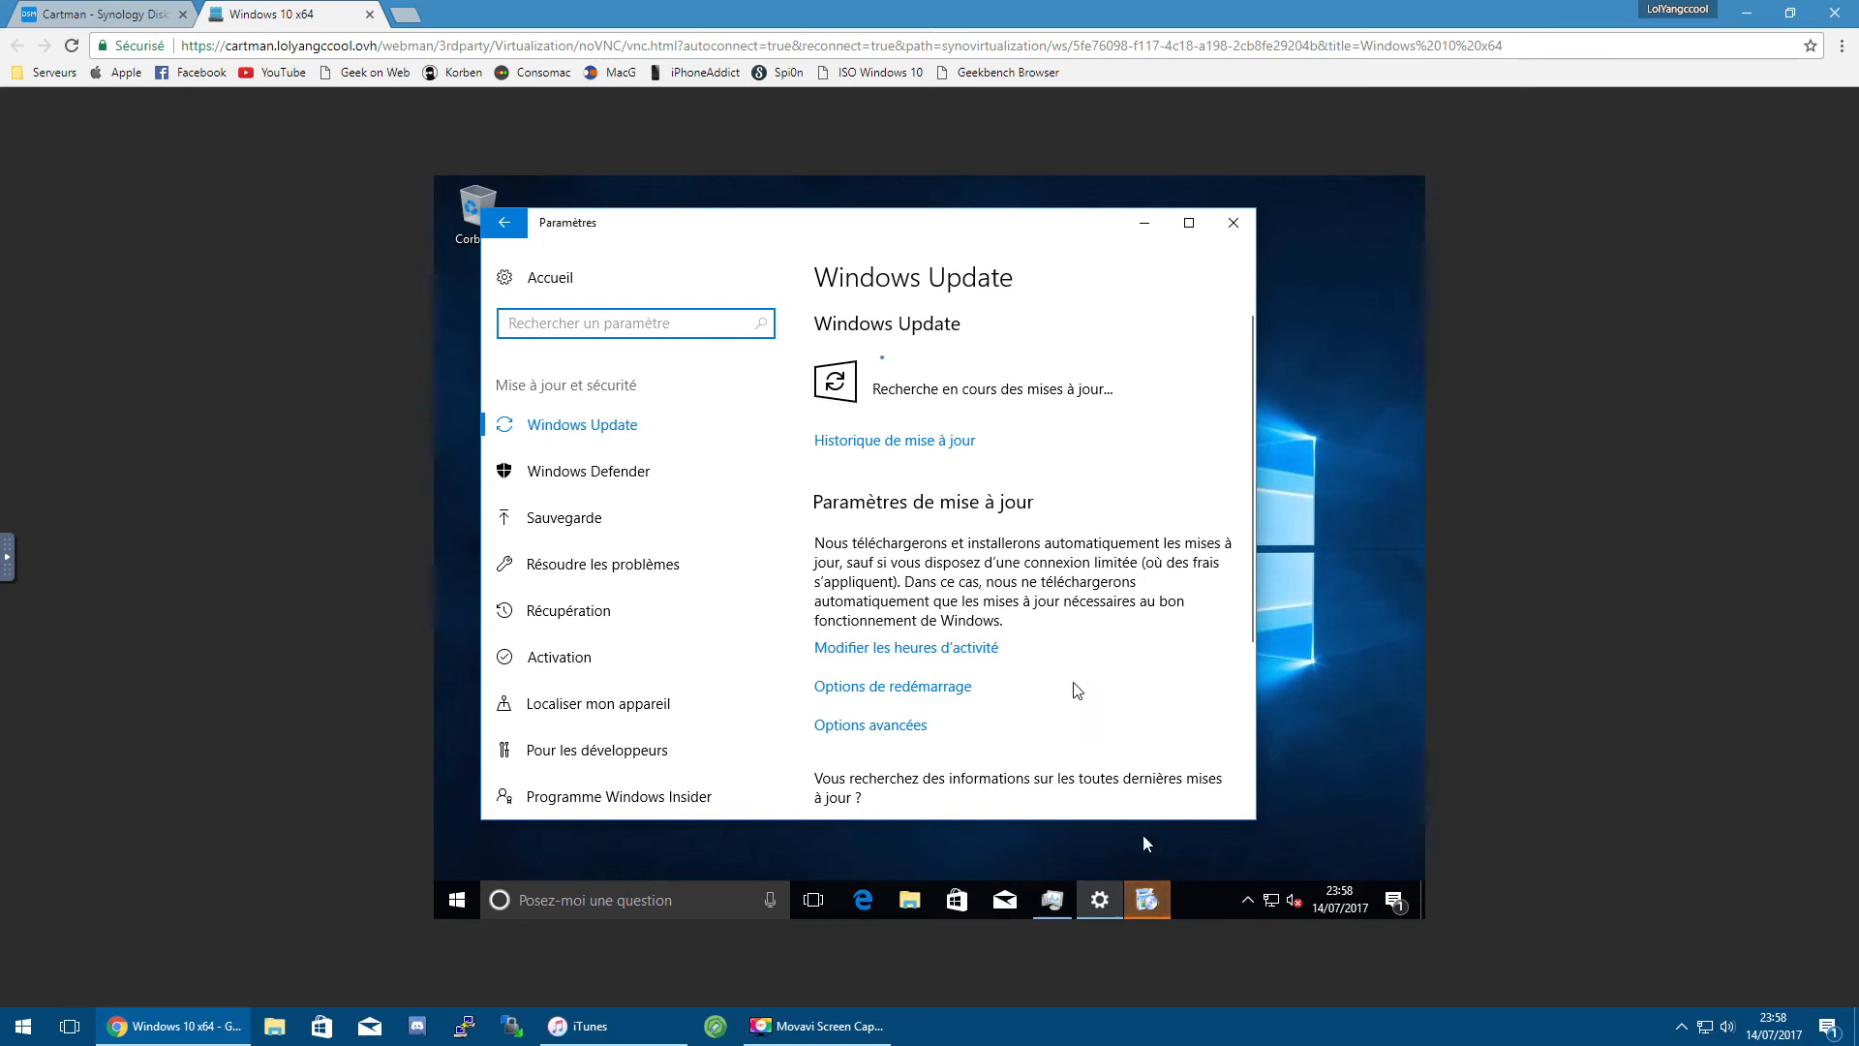
left_click(1148, 904)
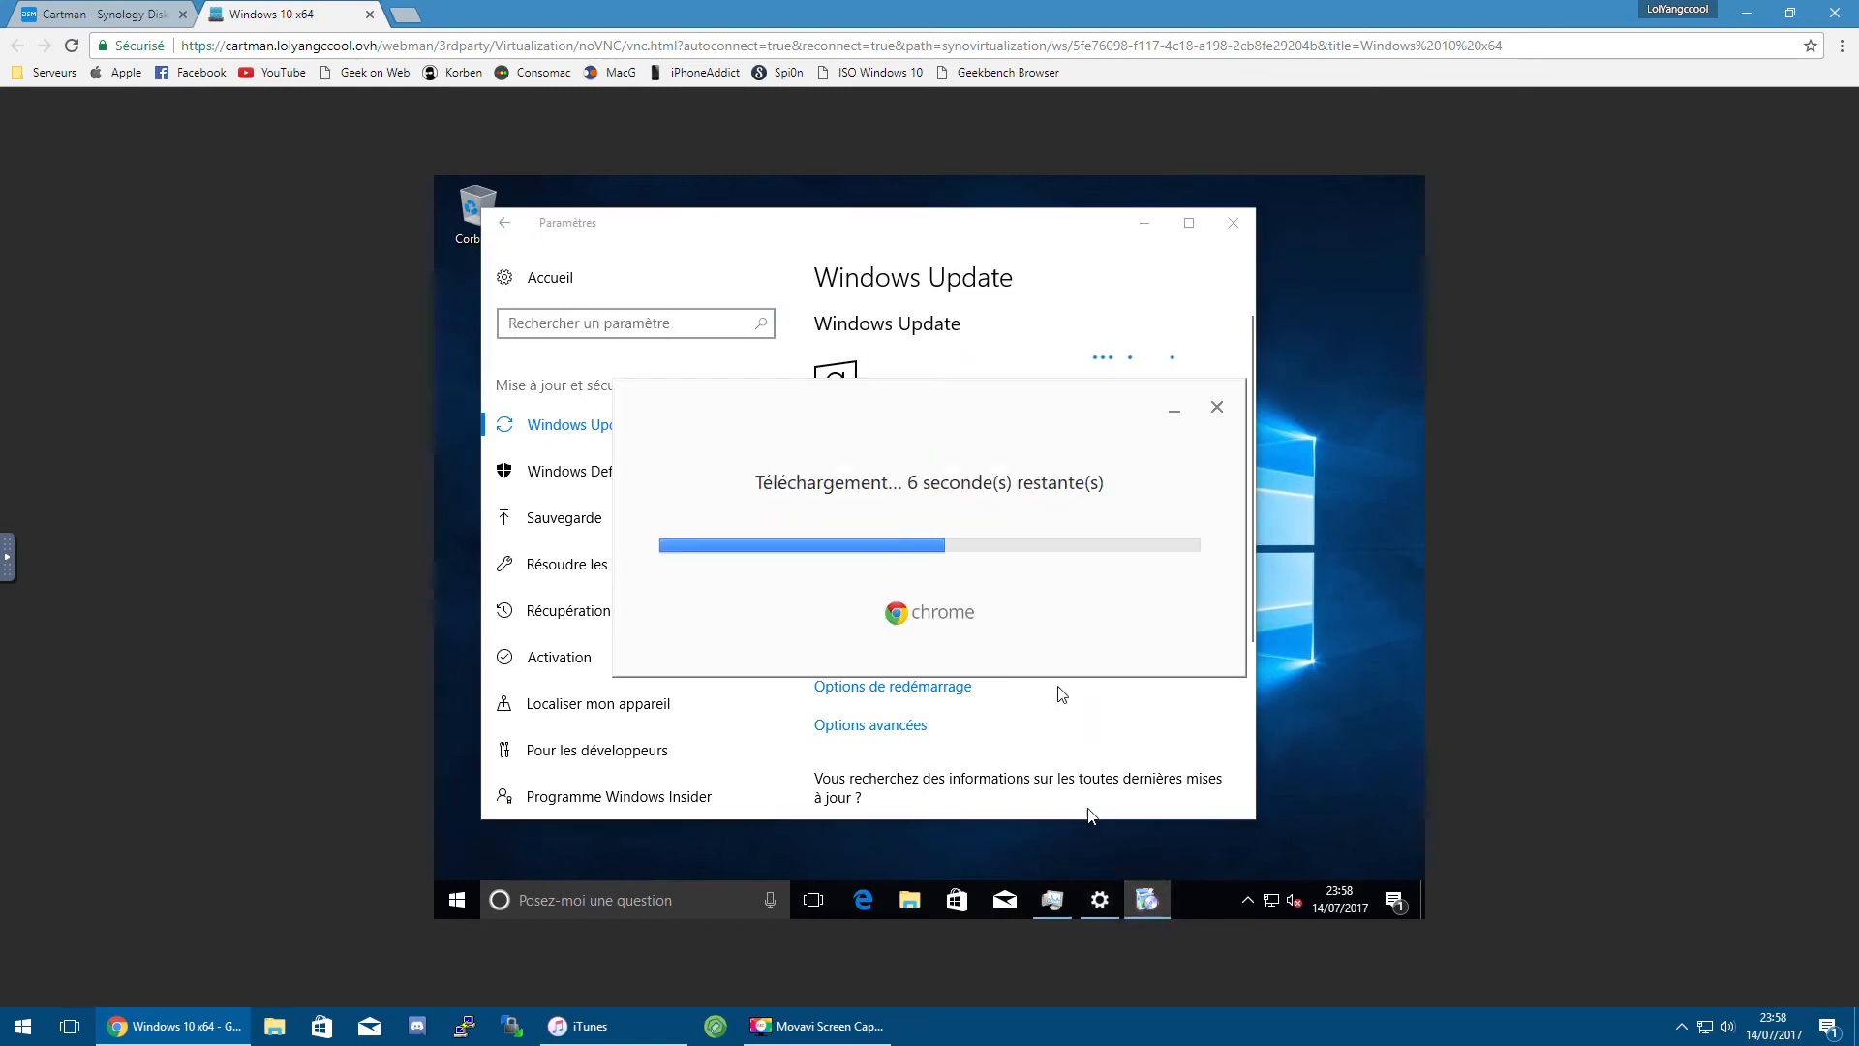
left_click(1052, 242)
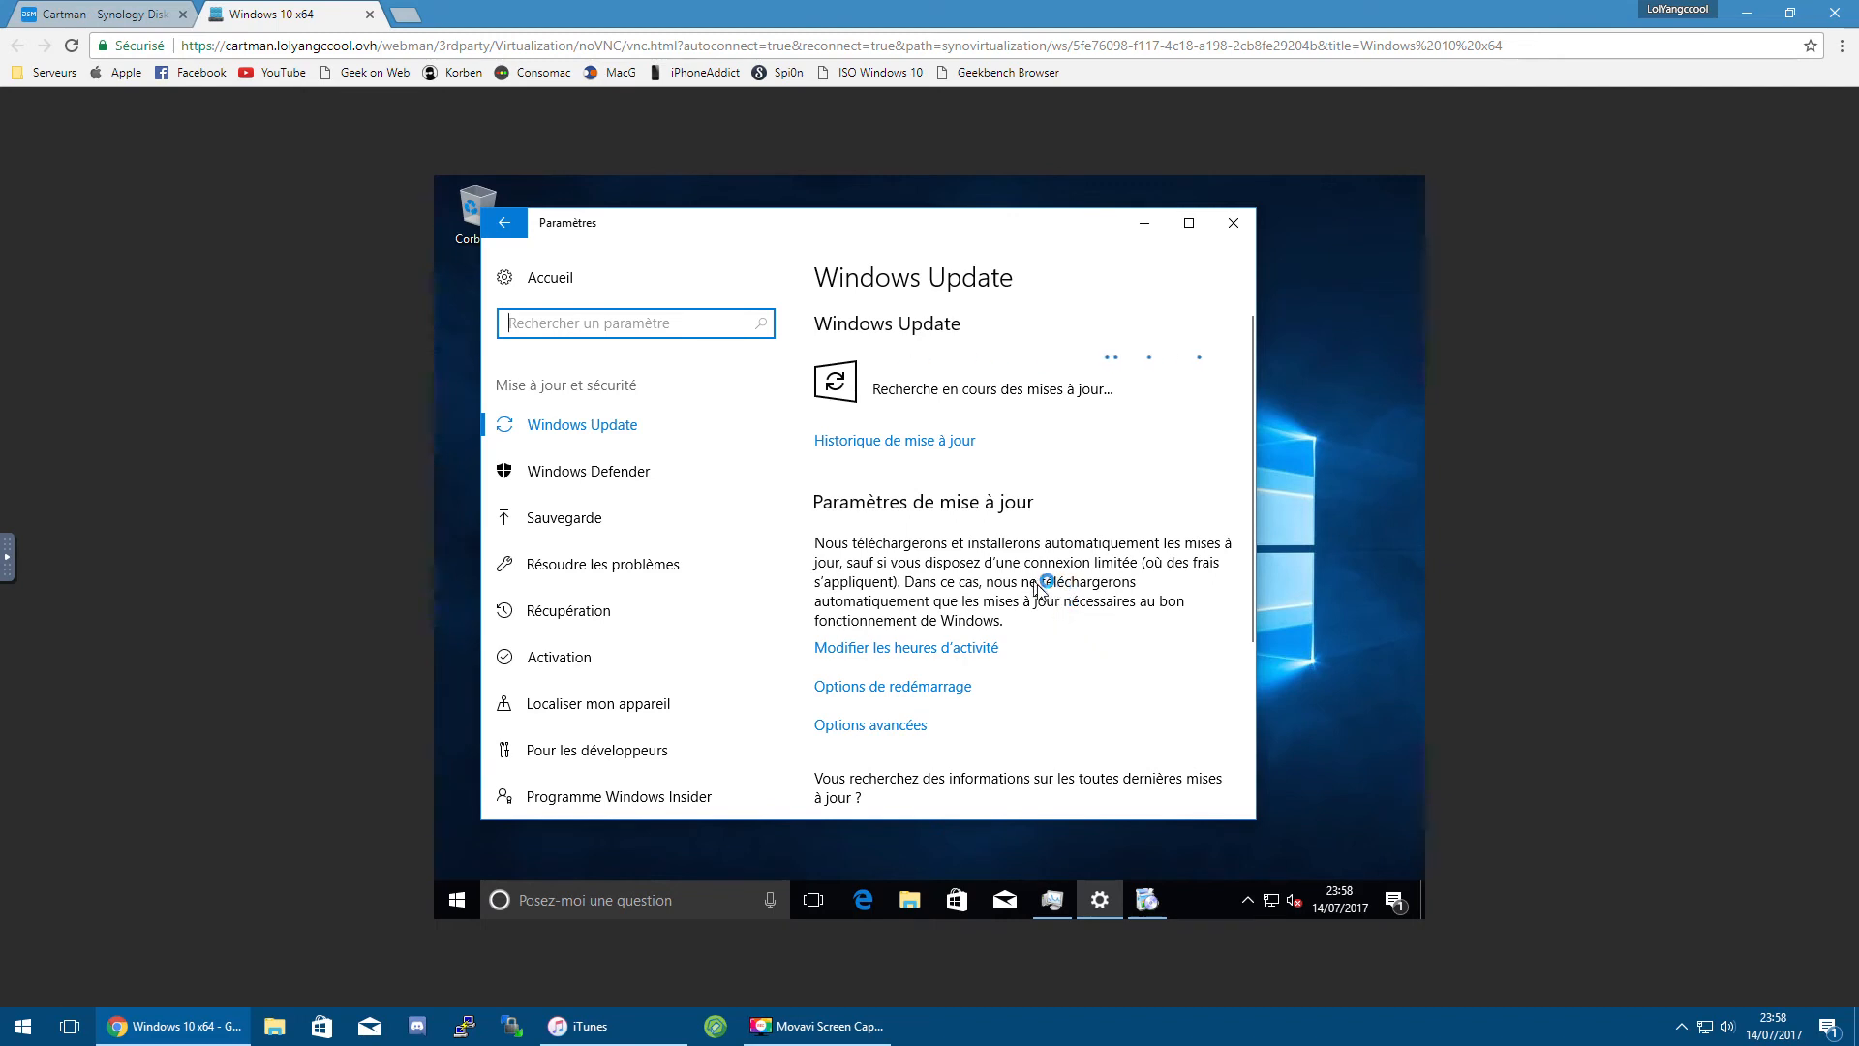
Step: Set File Explorer to open in Ce PC through the folder options, and close the Explorer window
left_click(899, 906)
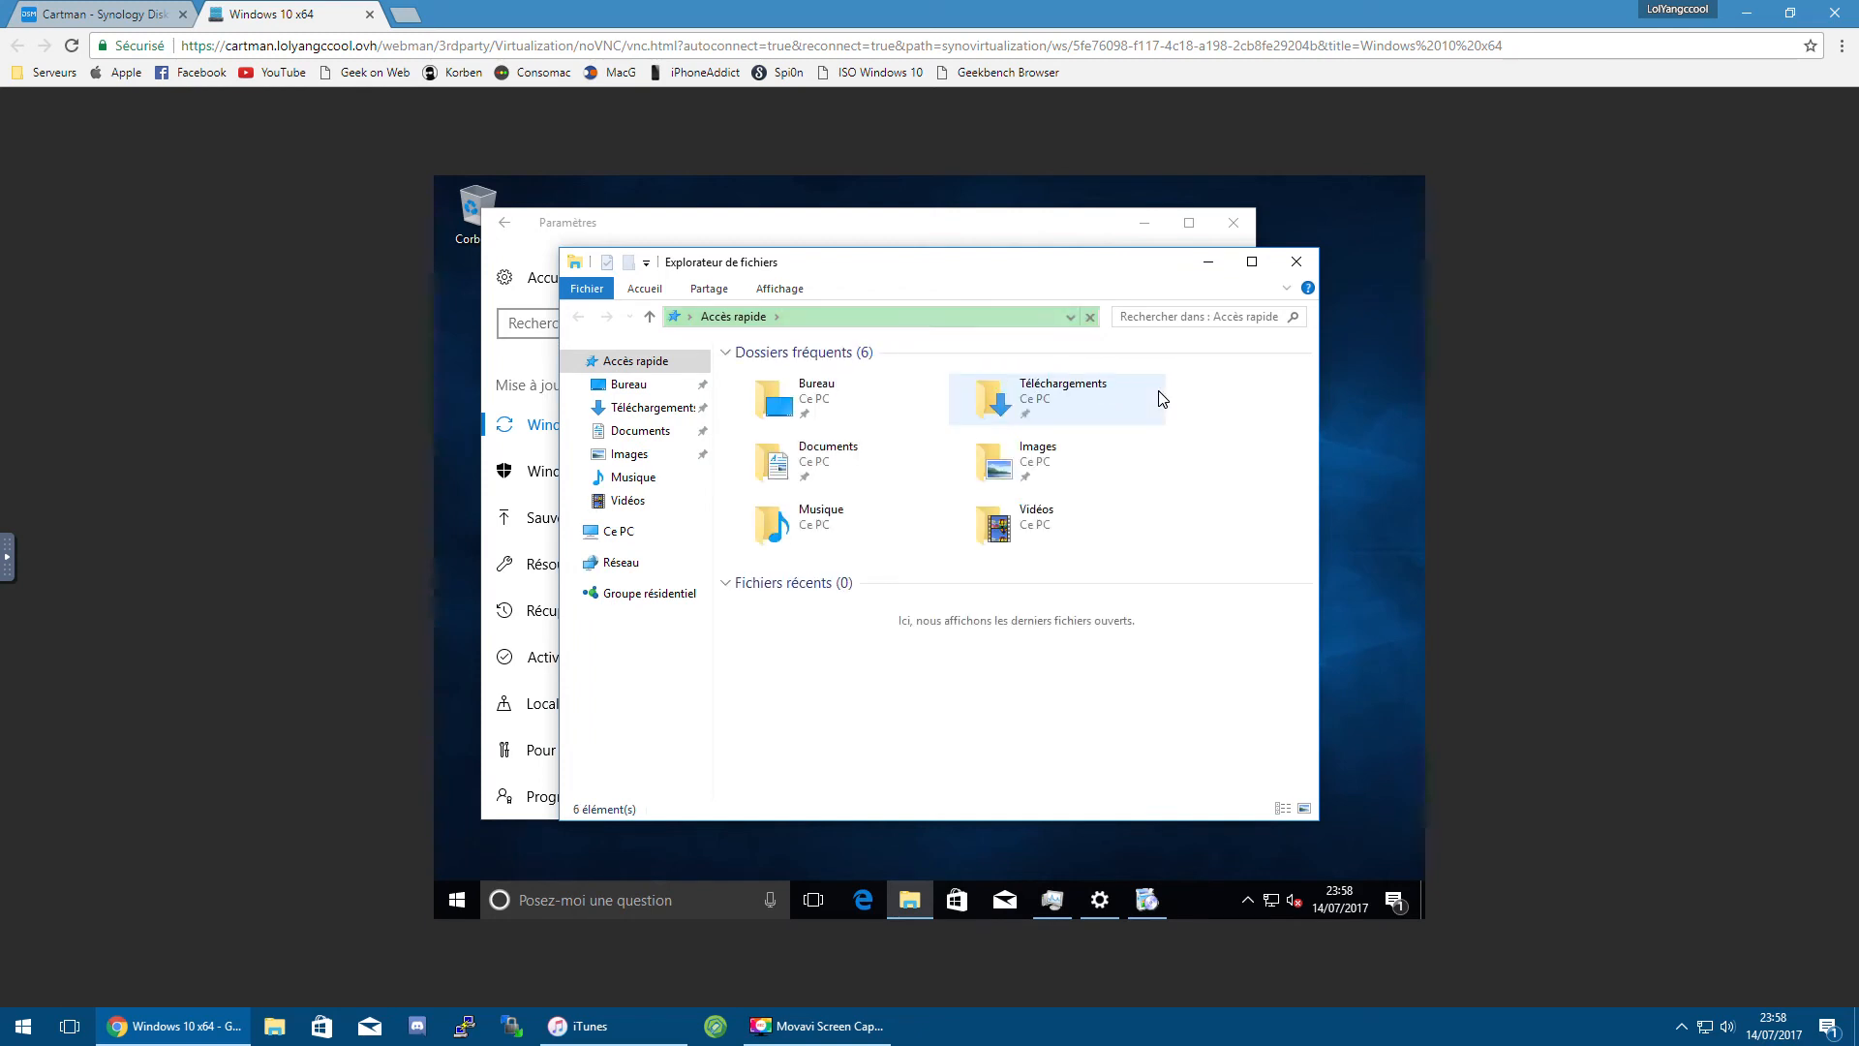
left_click(588, 289)
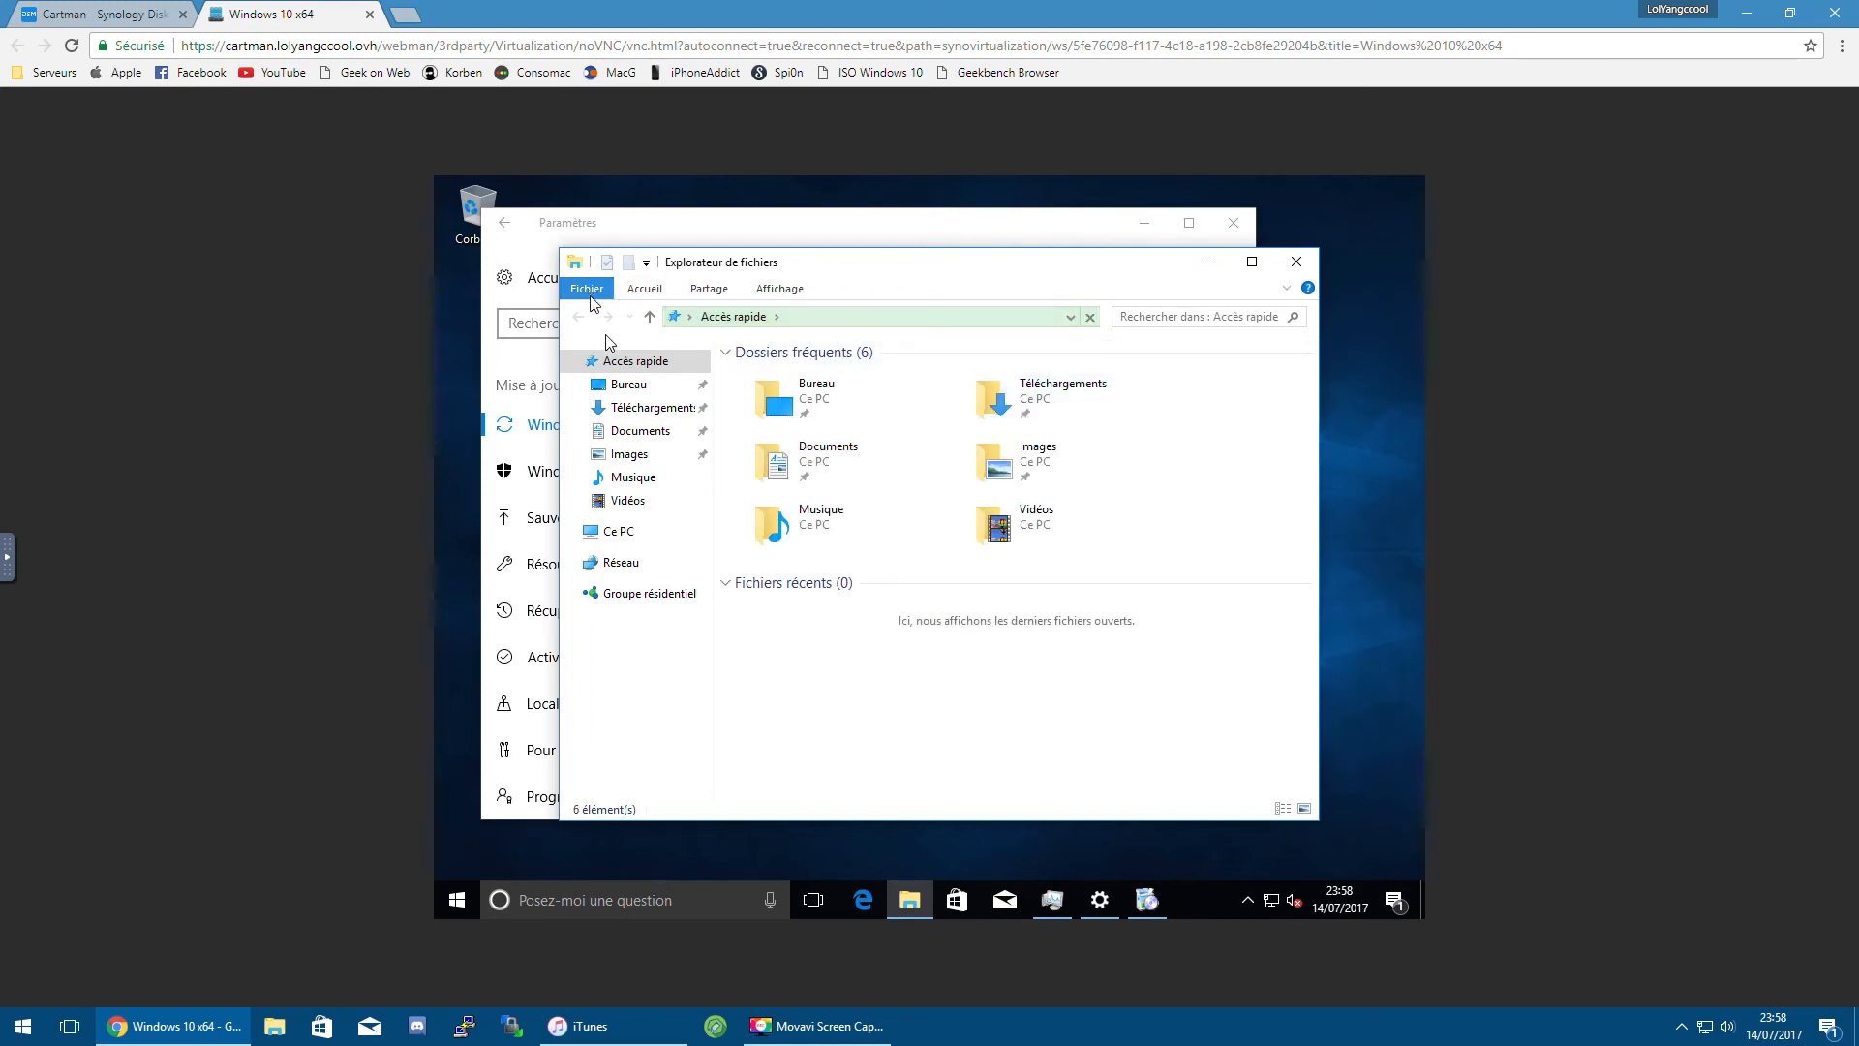
left_click(668, 409)
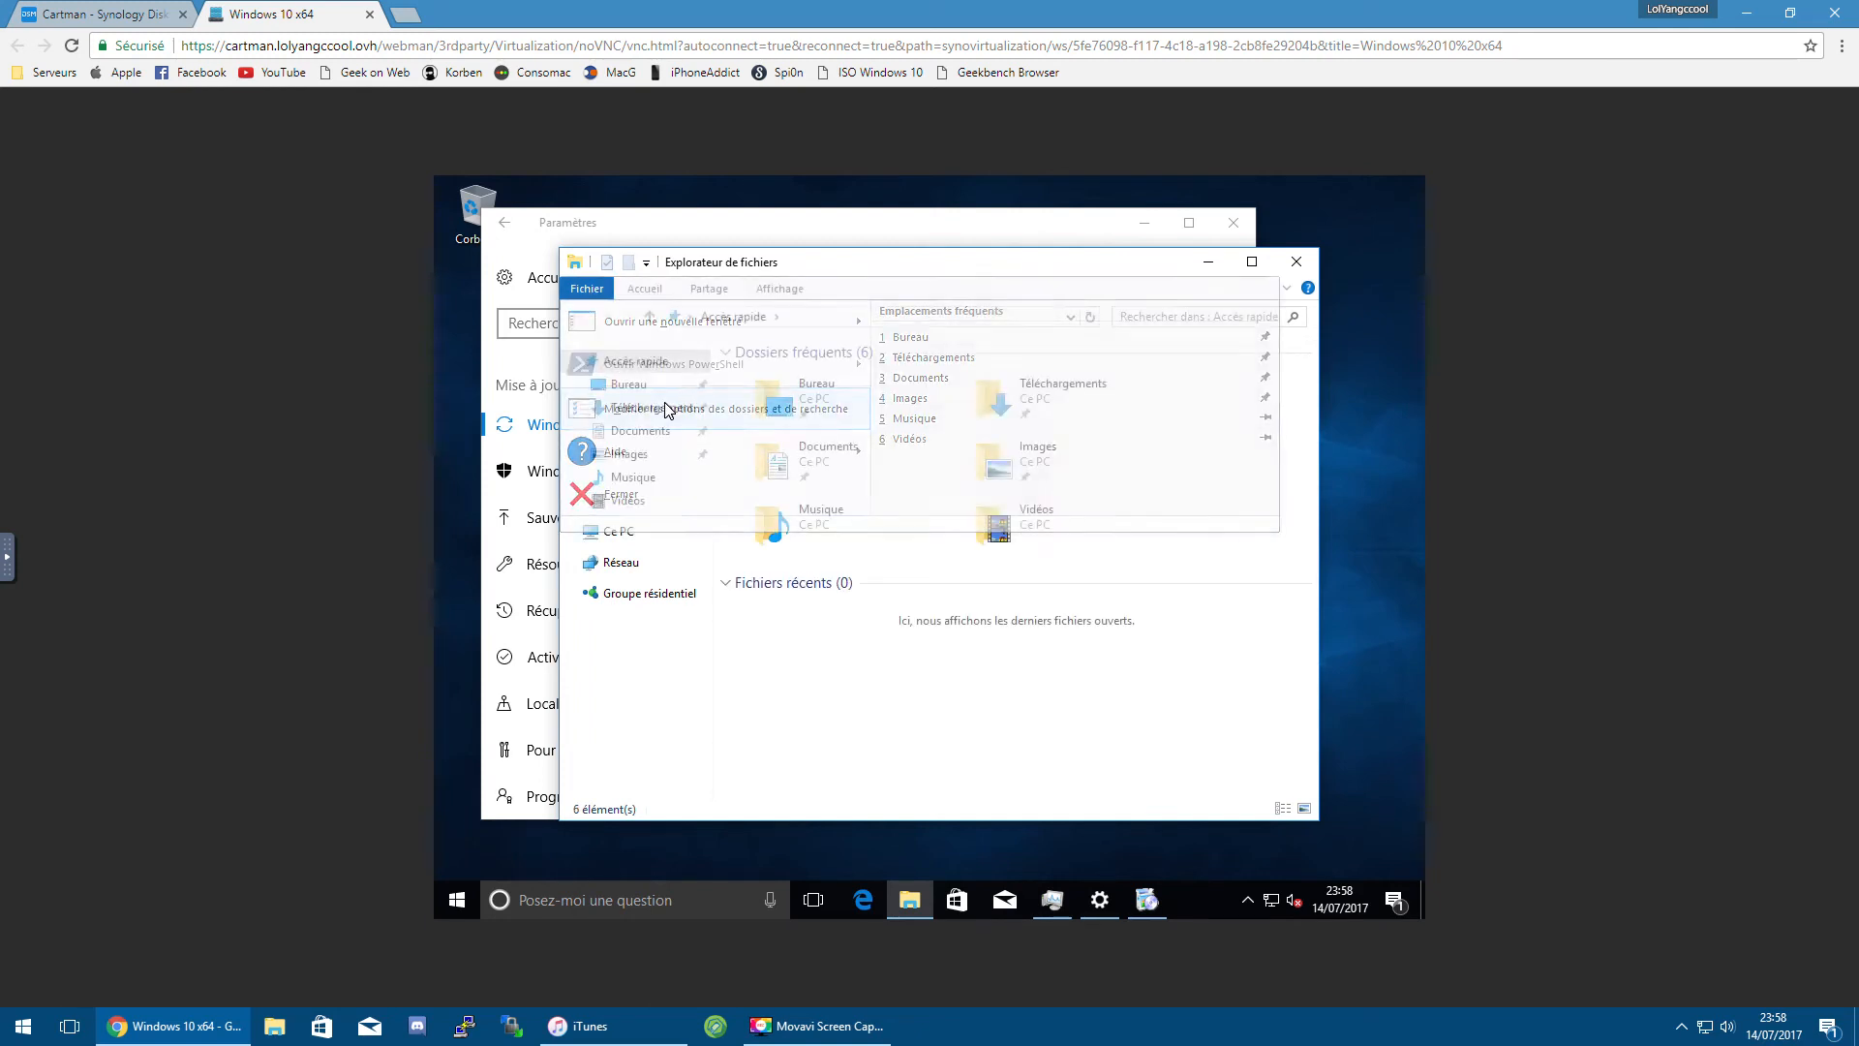
left_click(760, 431)
left_click(770, 469)
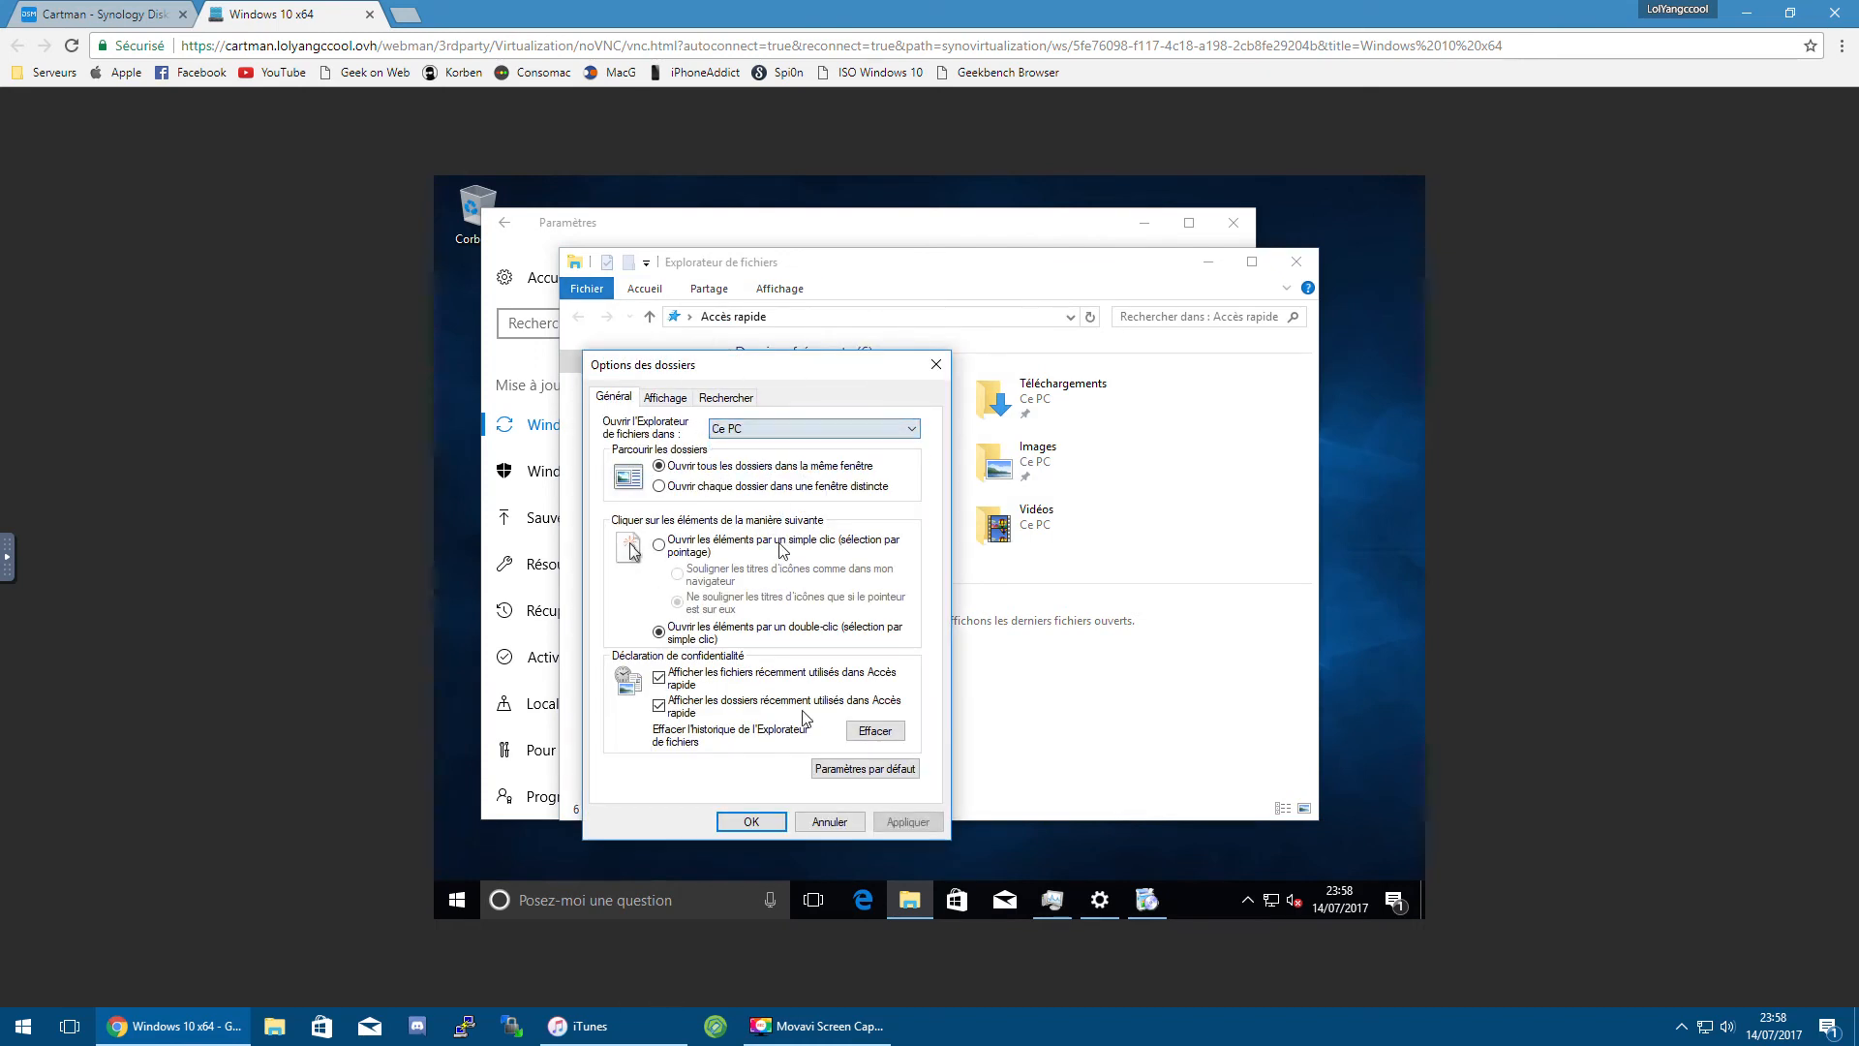
left_click(751, 821)
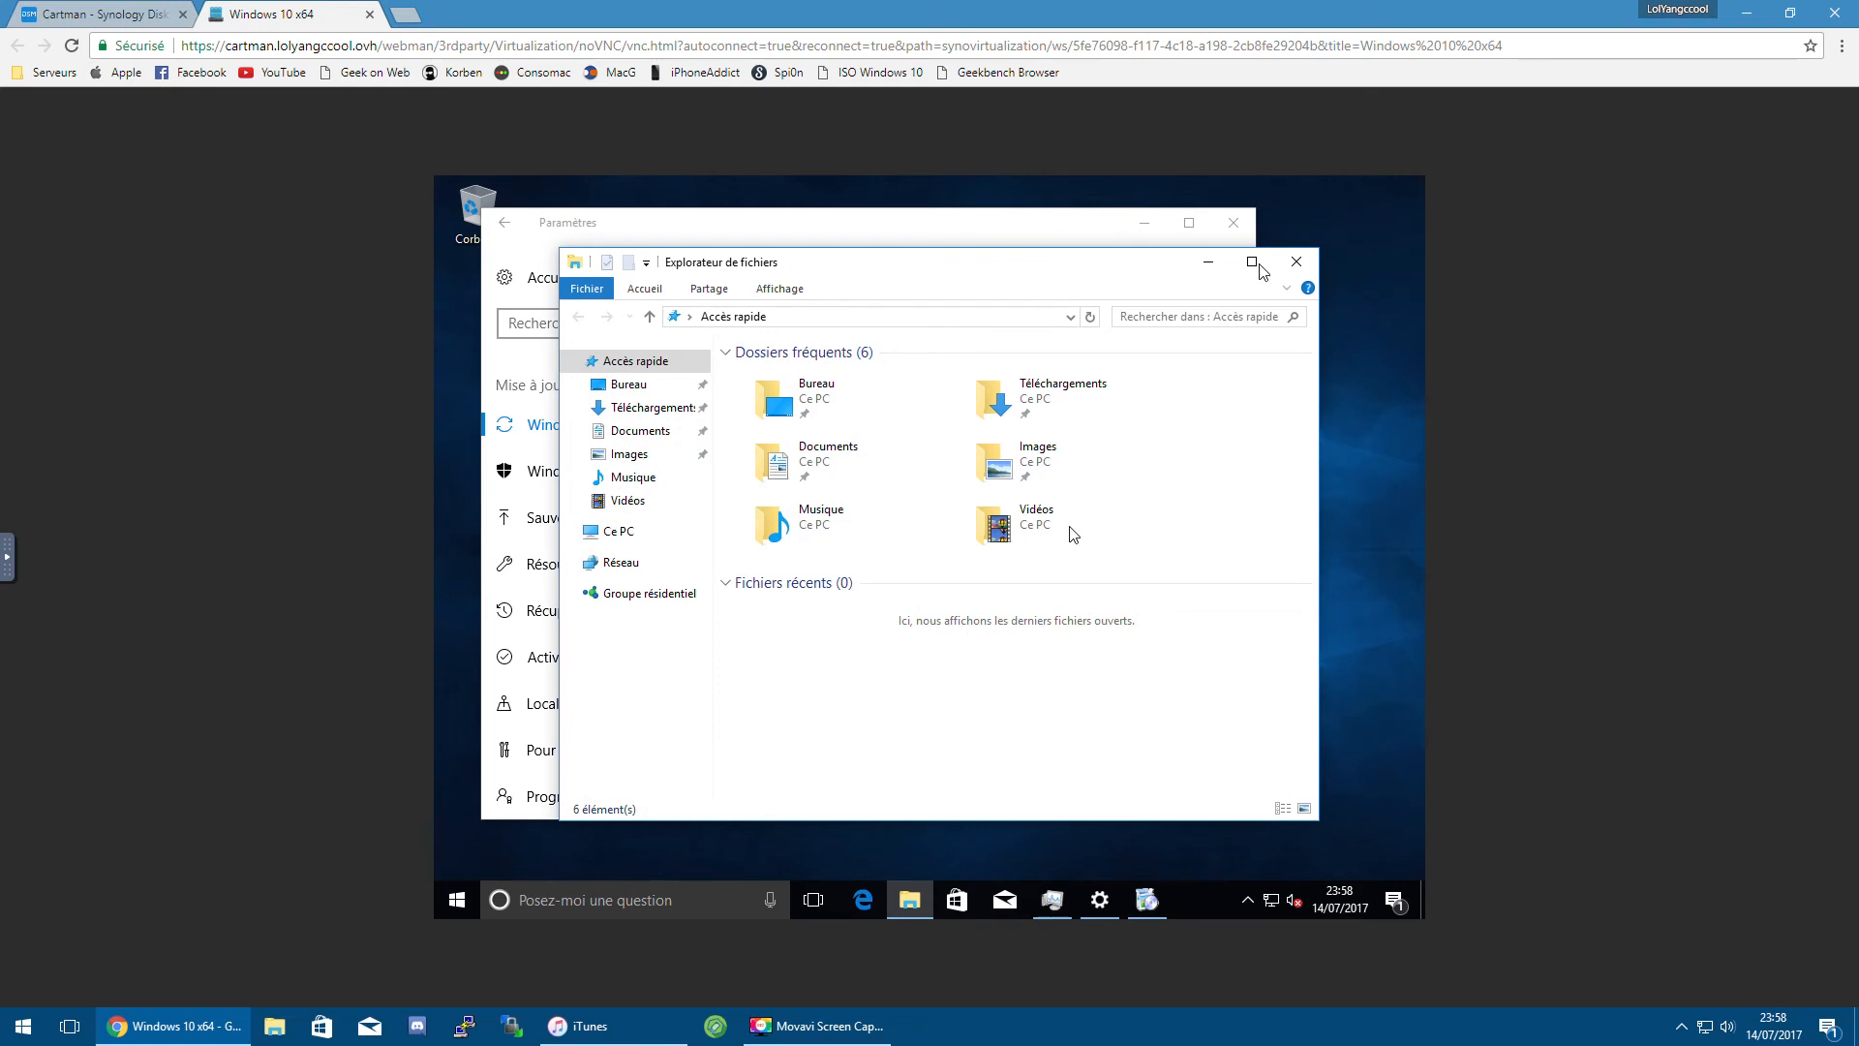
left_click(1297, 261)
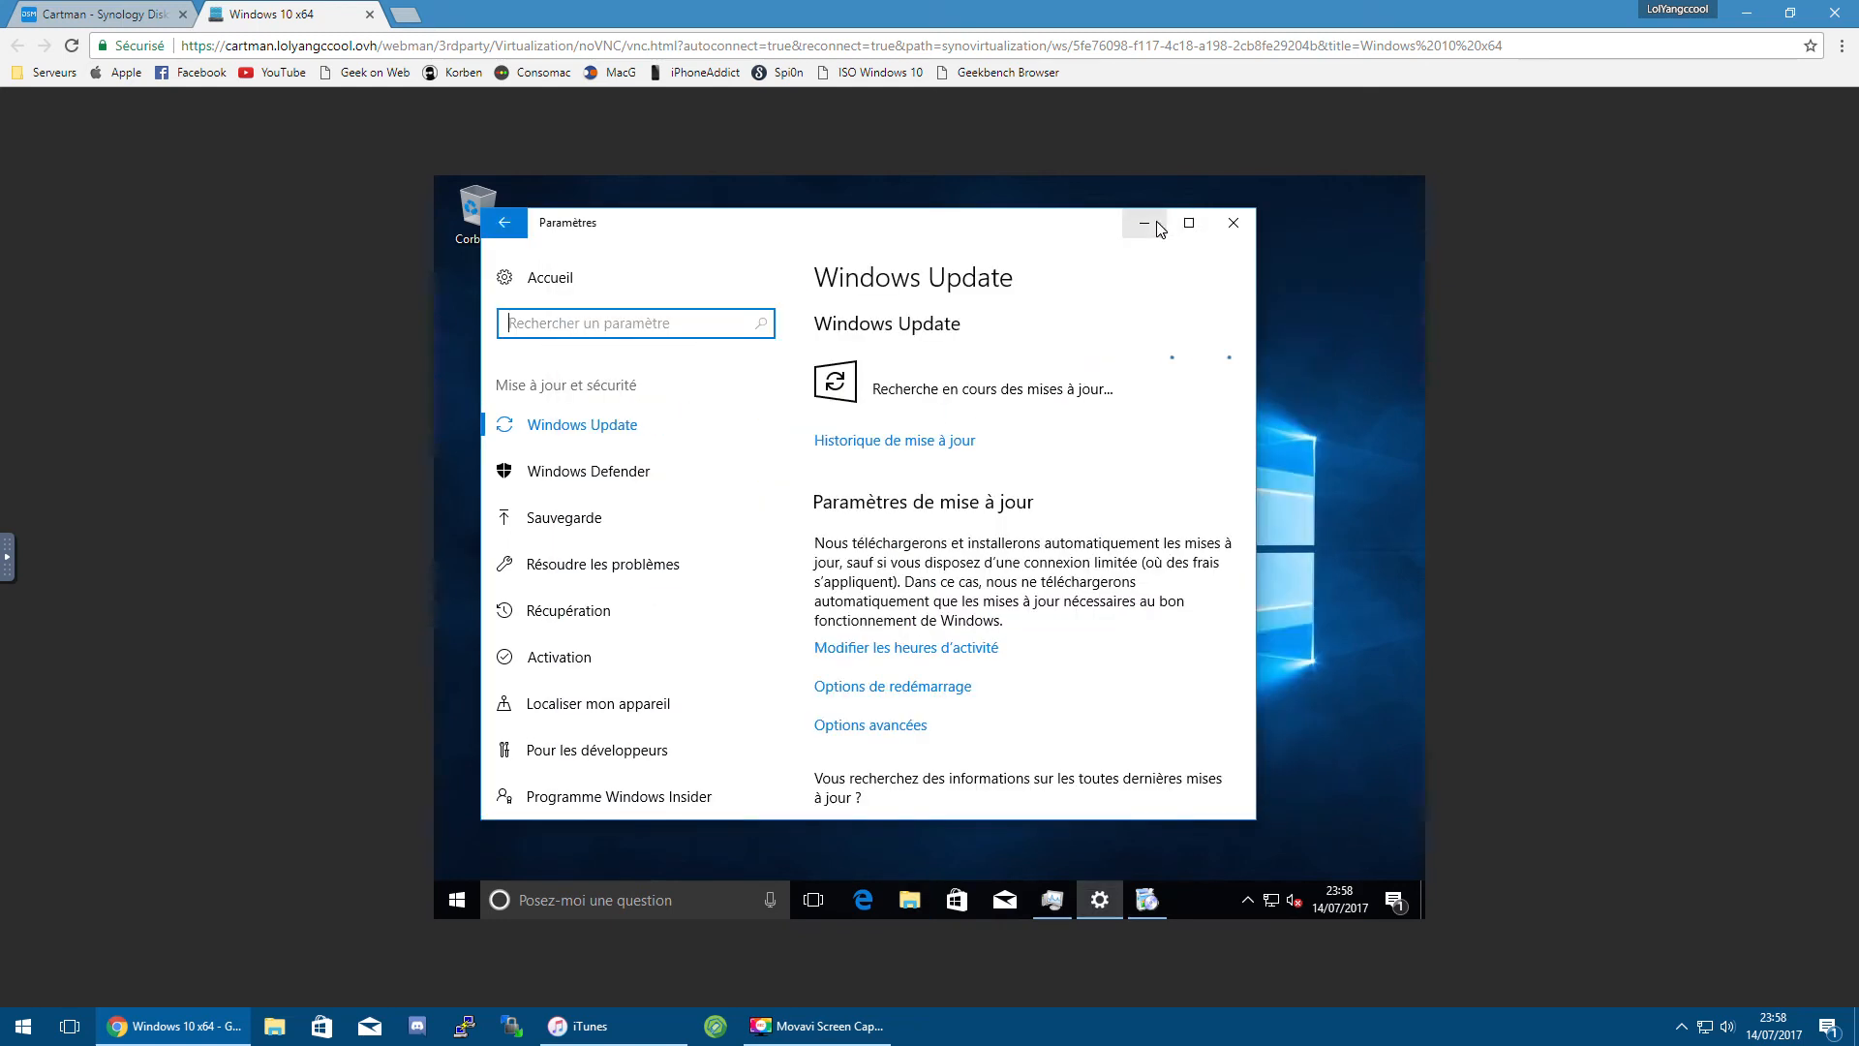
Step: Minimise the Settings and Task Manager windows and close the newly opened Chrome window
left_click(1160, 229)
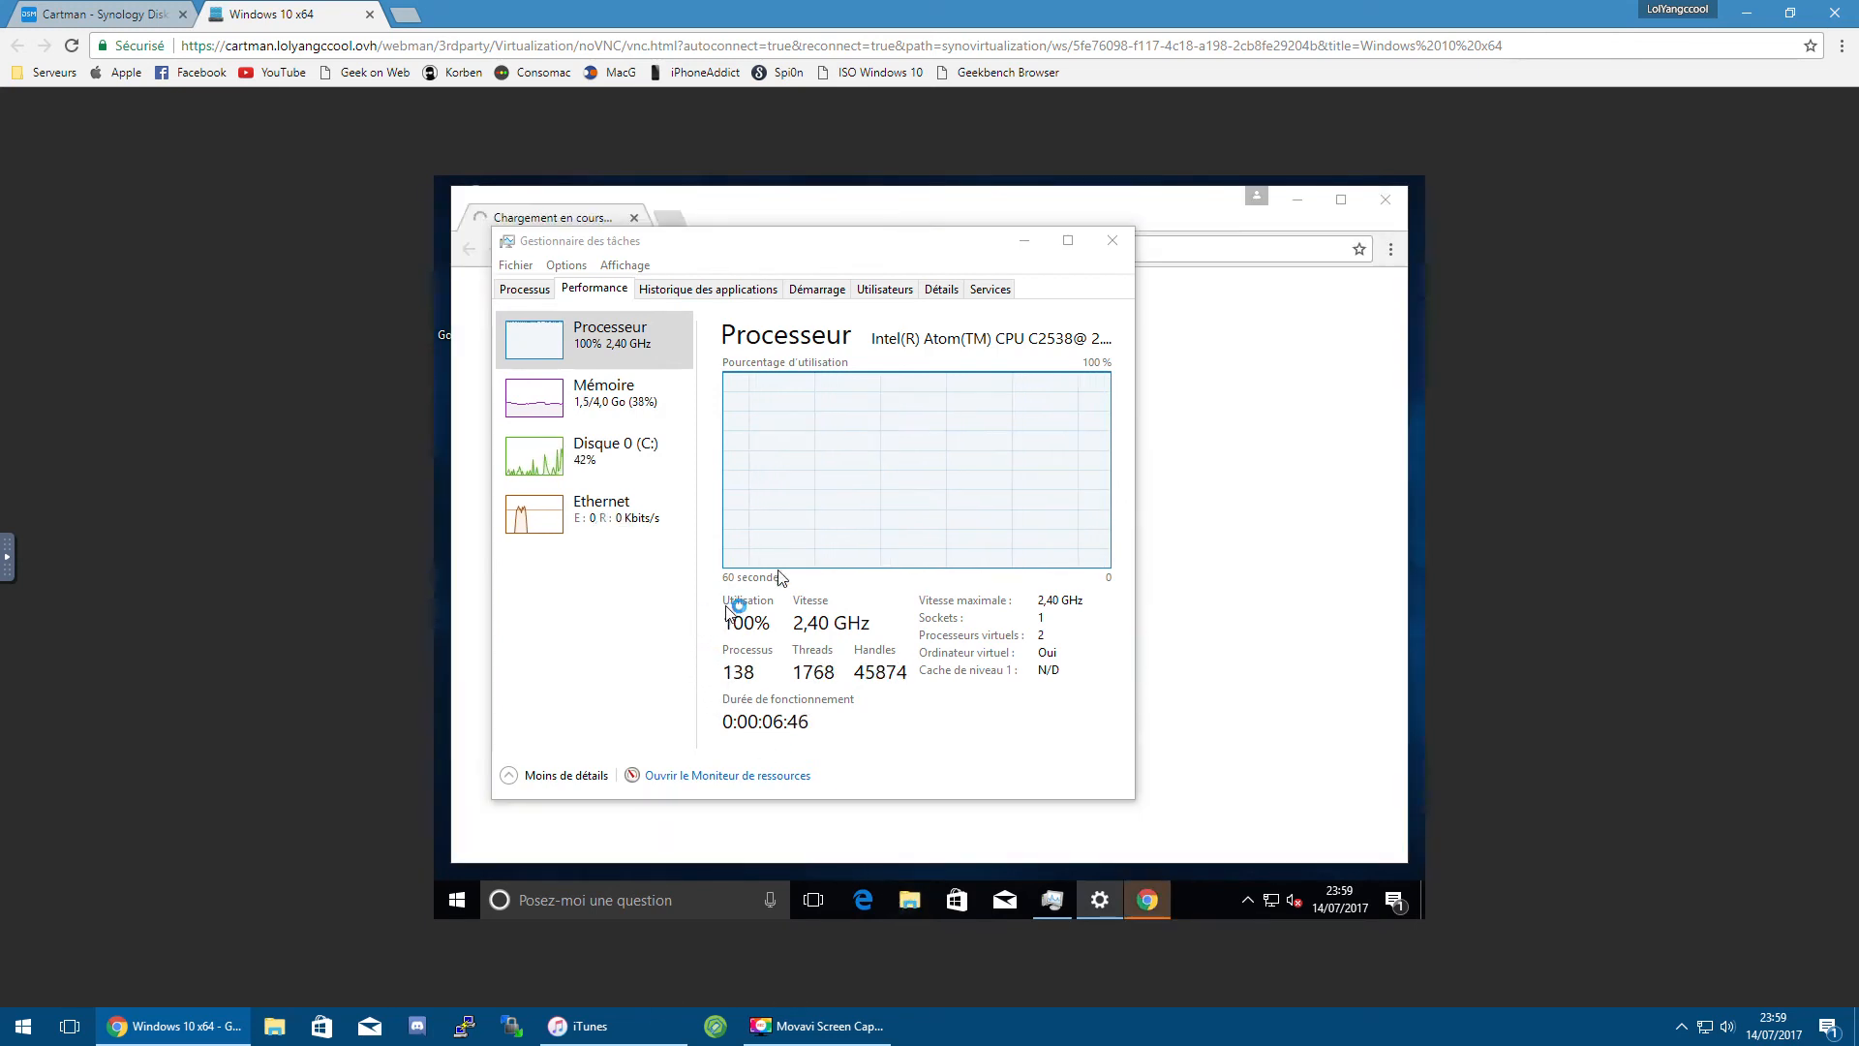
left_click(1023, 241)
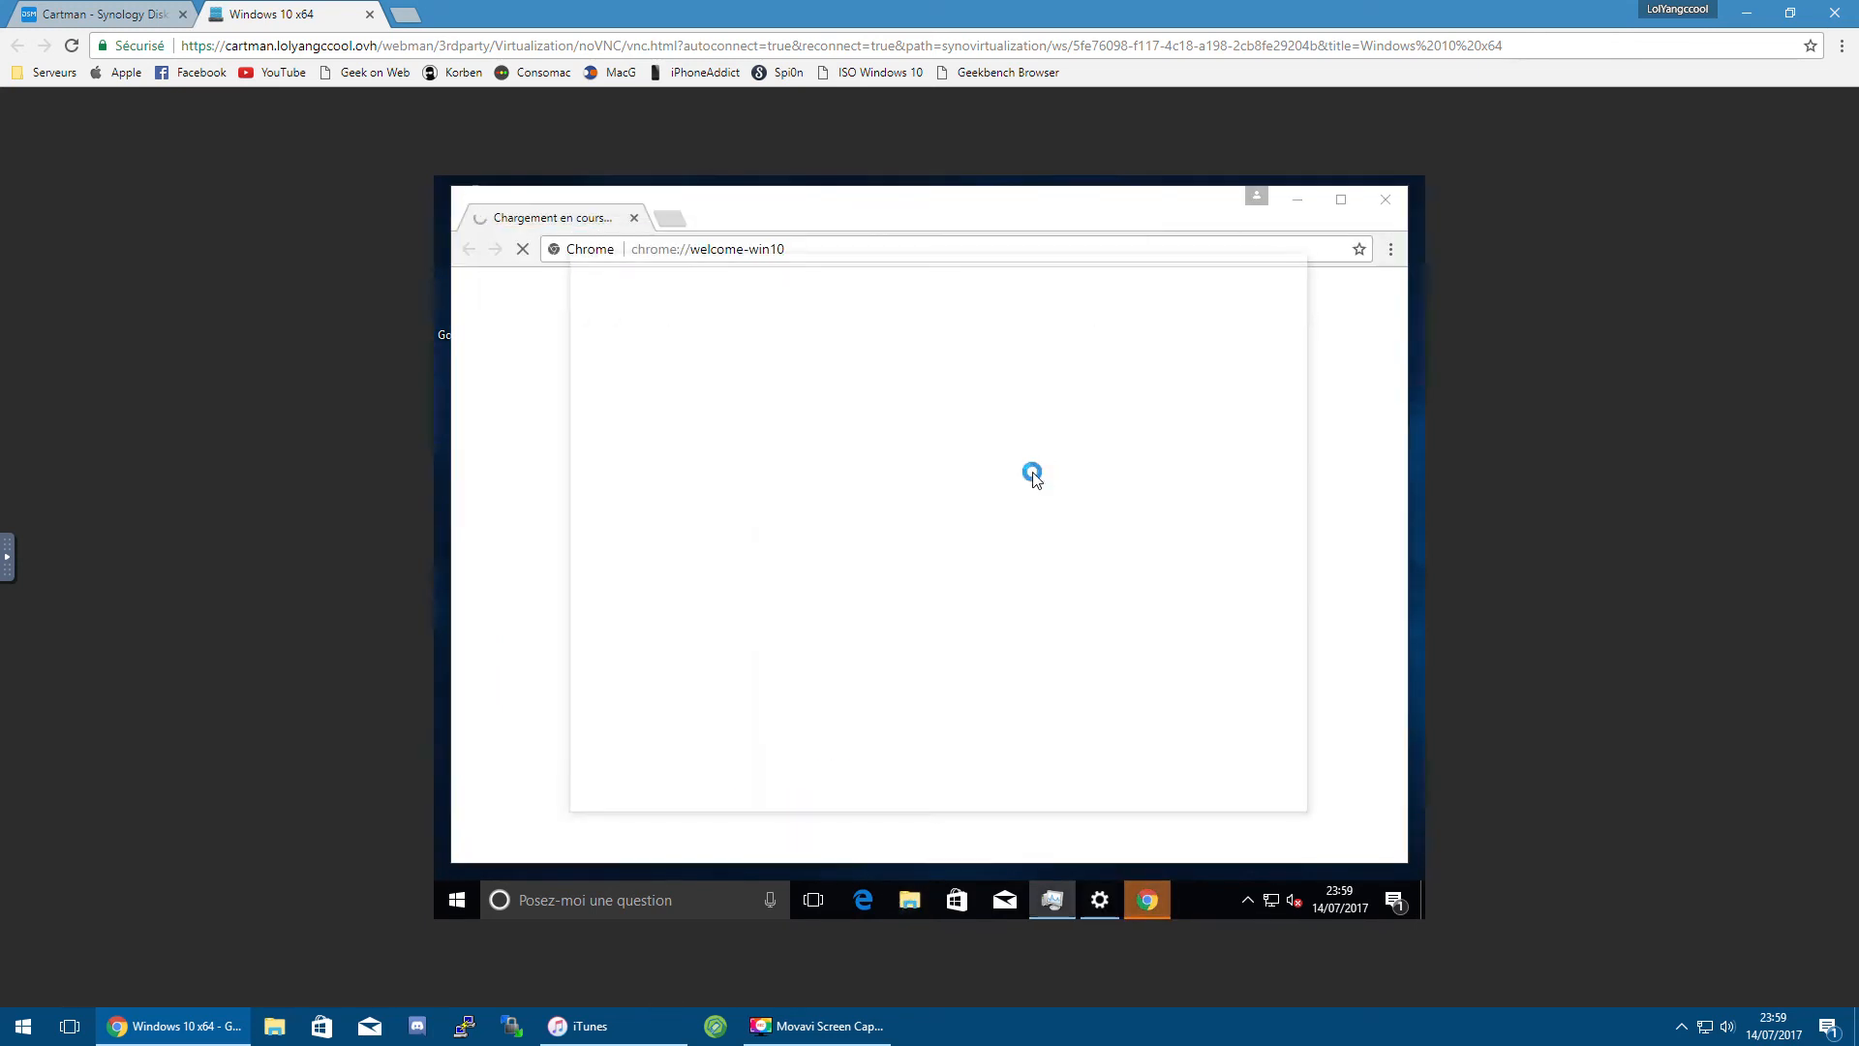
left_click(1385, 201)
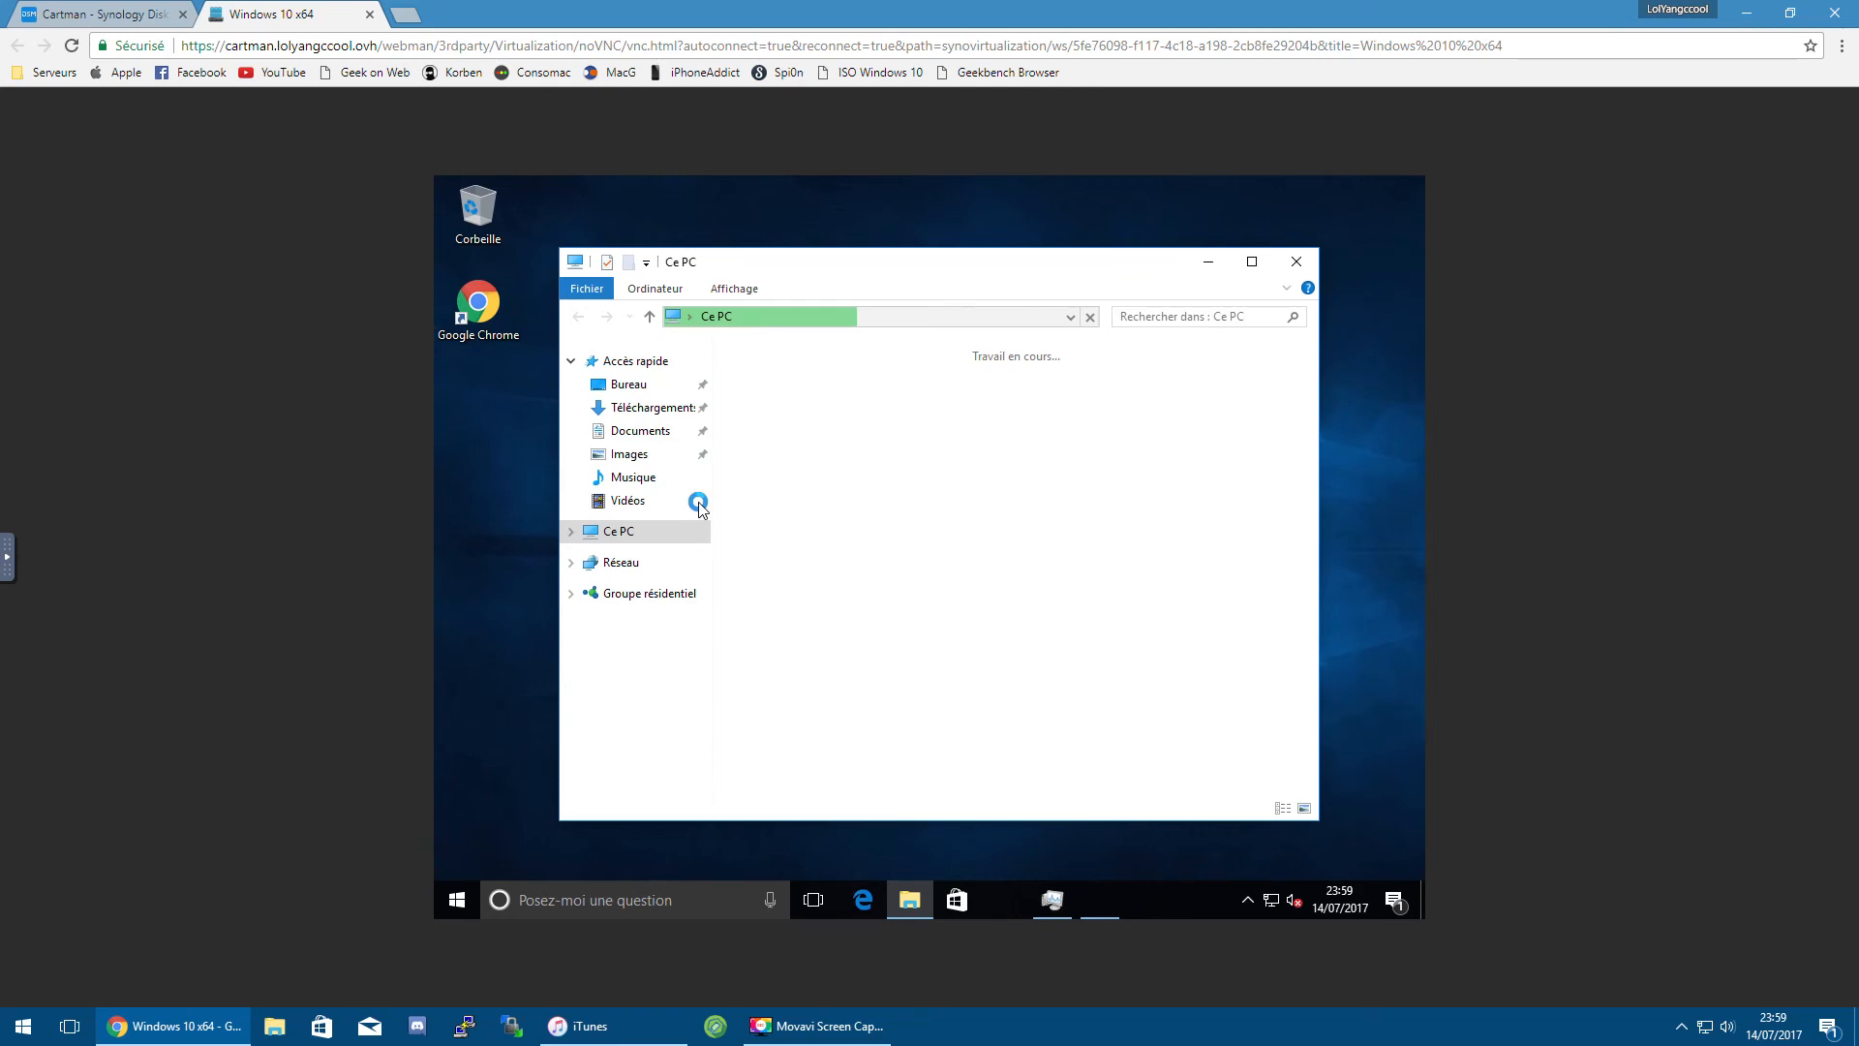
Step: Adjust Windows visual effects for best performance while keeping "Lisser les polices écran" enabled, and close the system windows
right_click(622, 546)
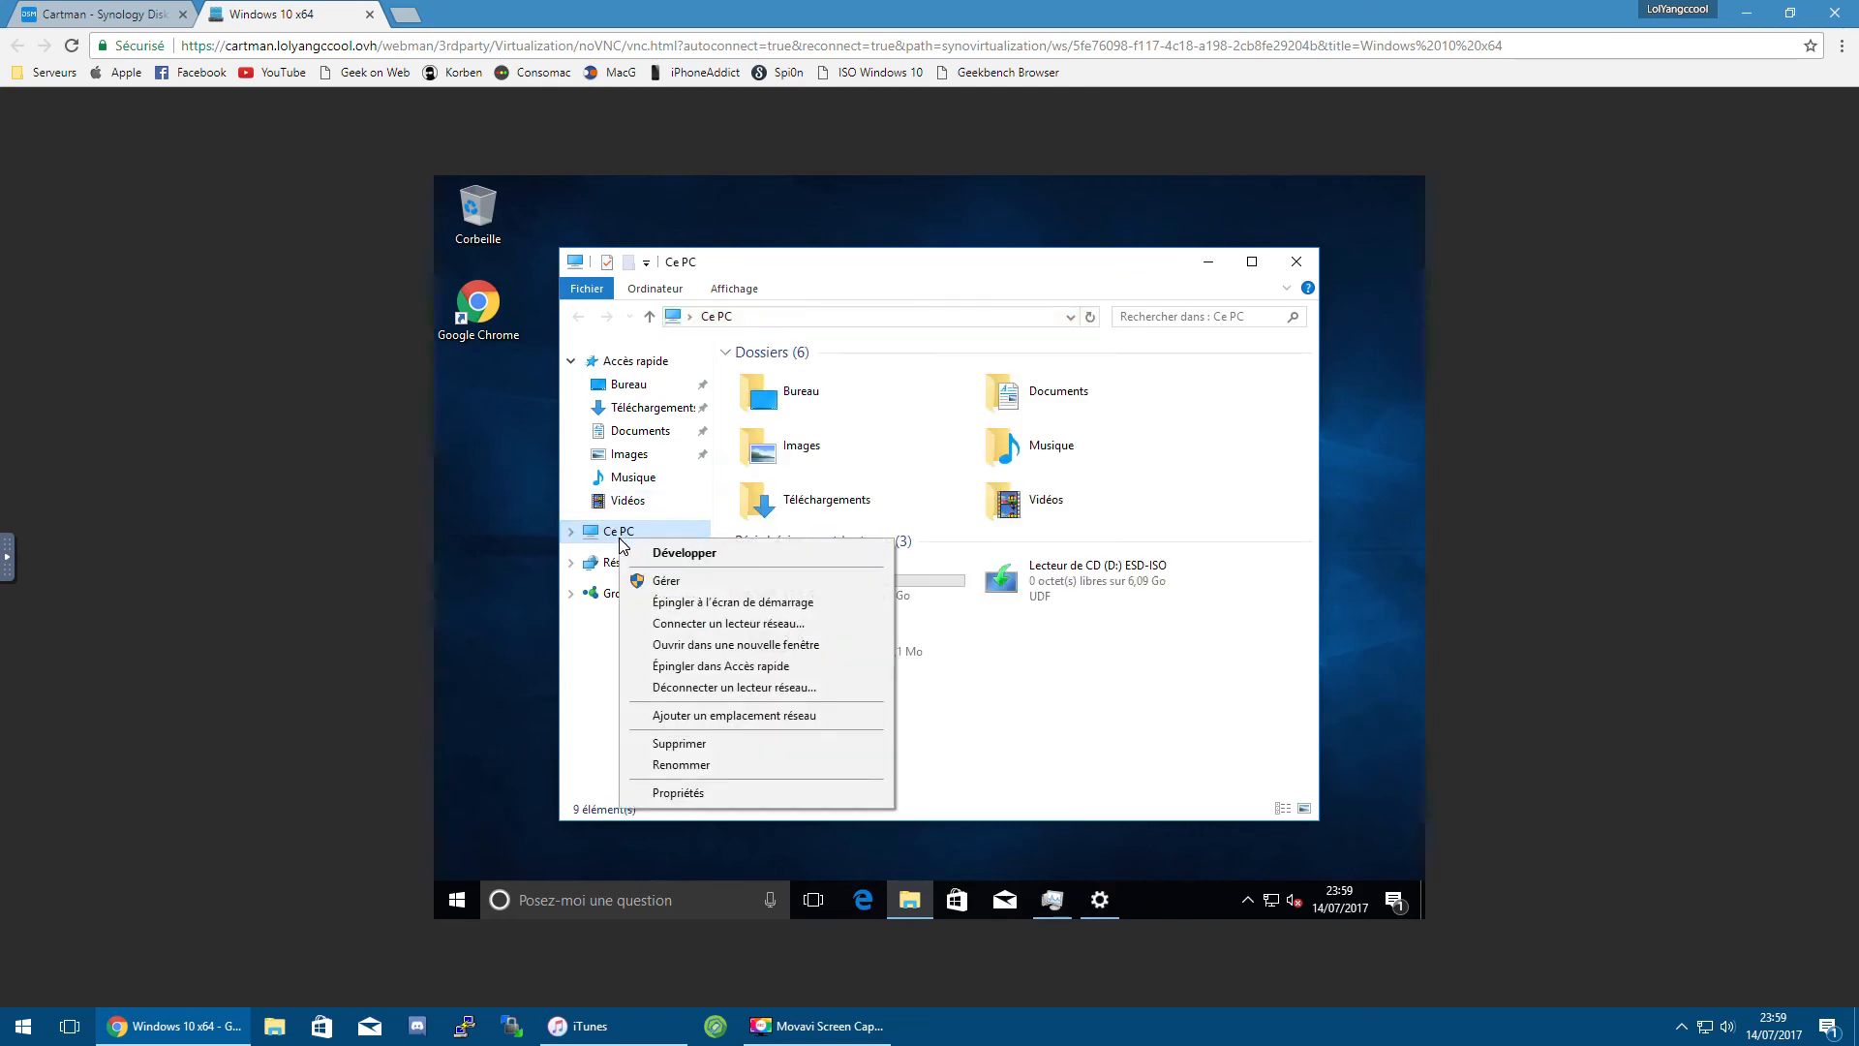
left_click(705, 792)
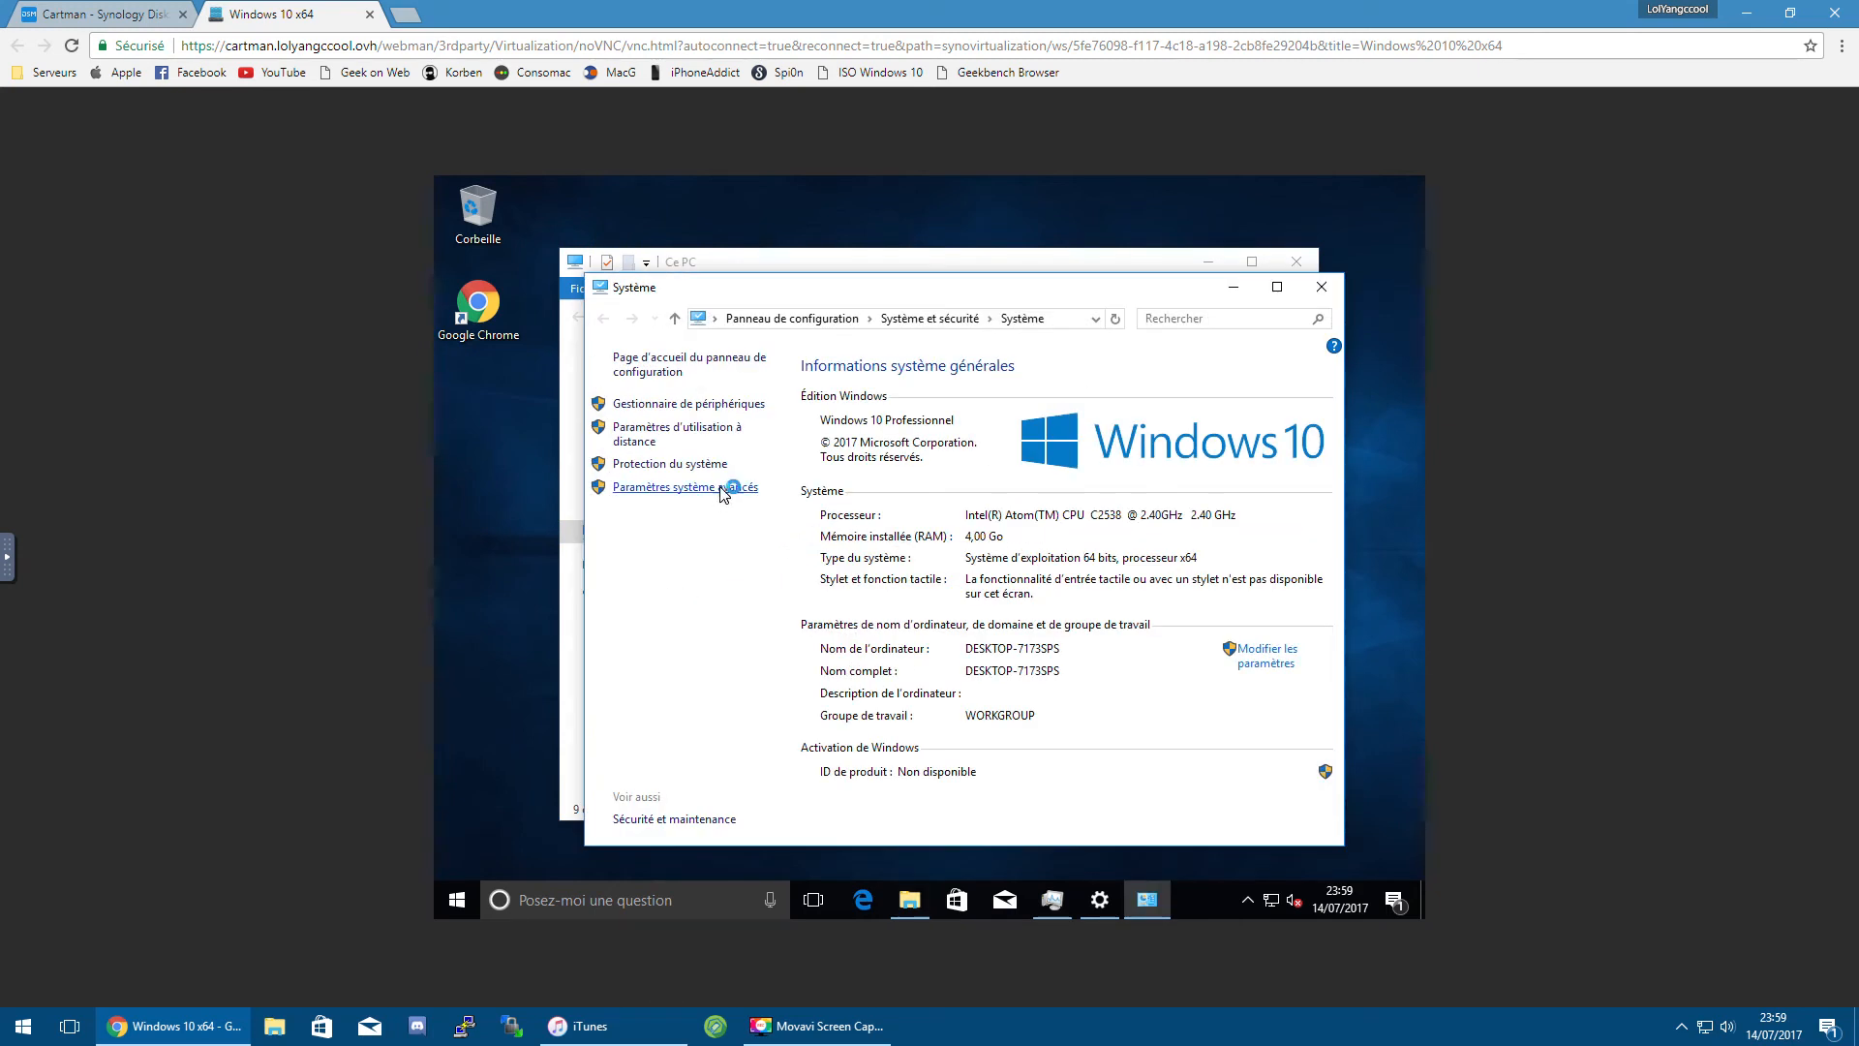
left_click(721, 489)
left_click(873, 490)
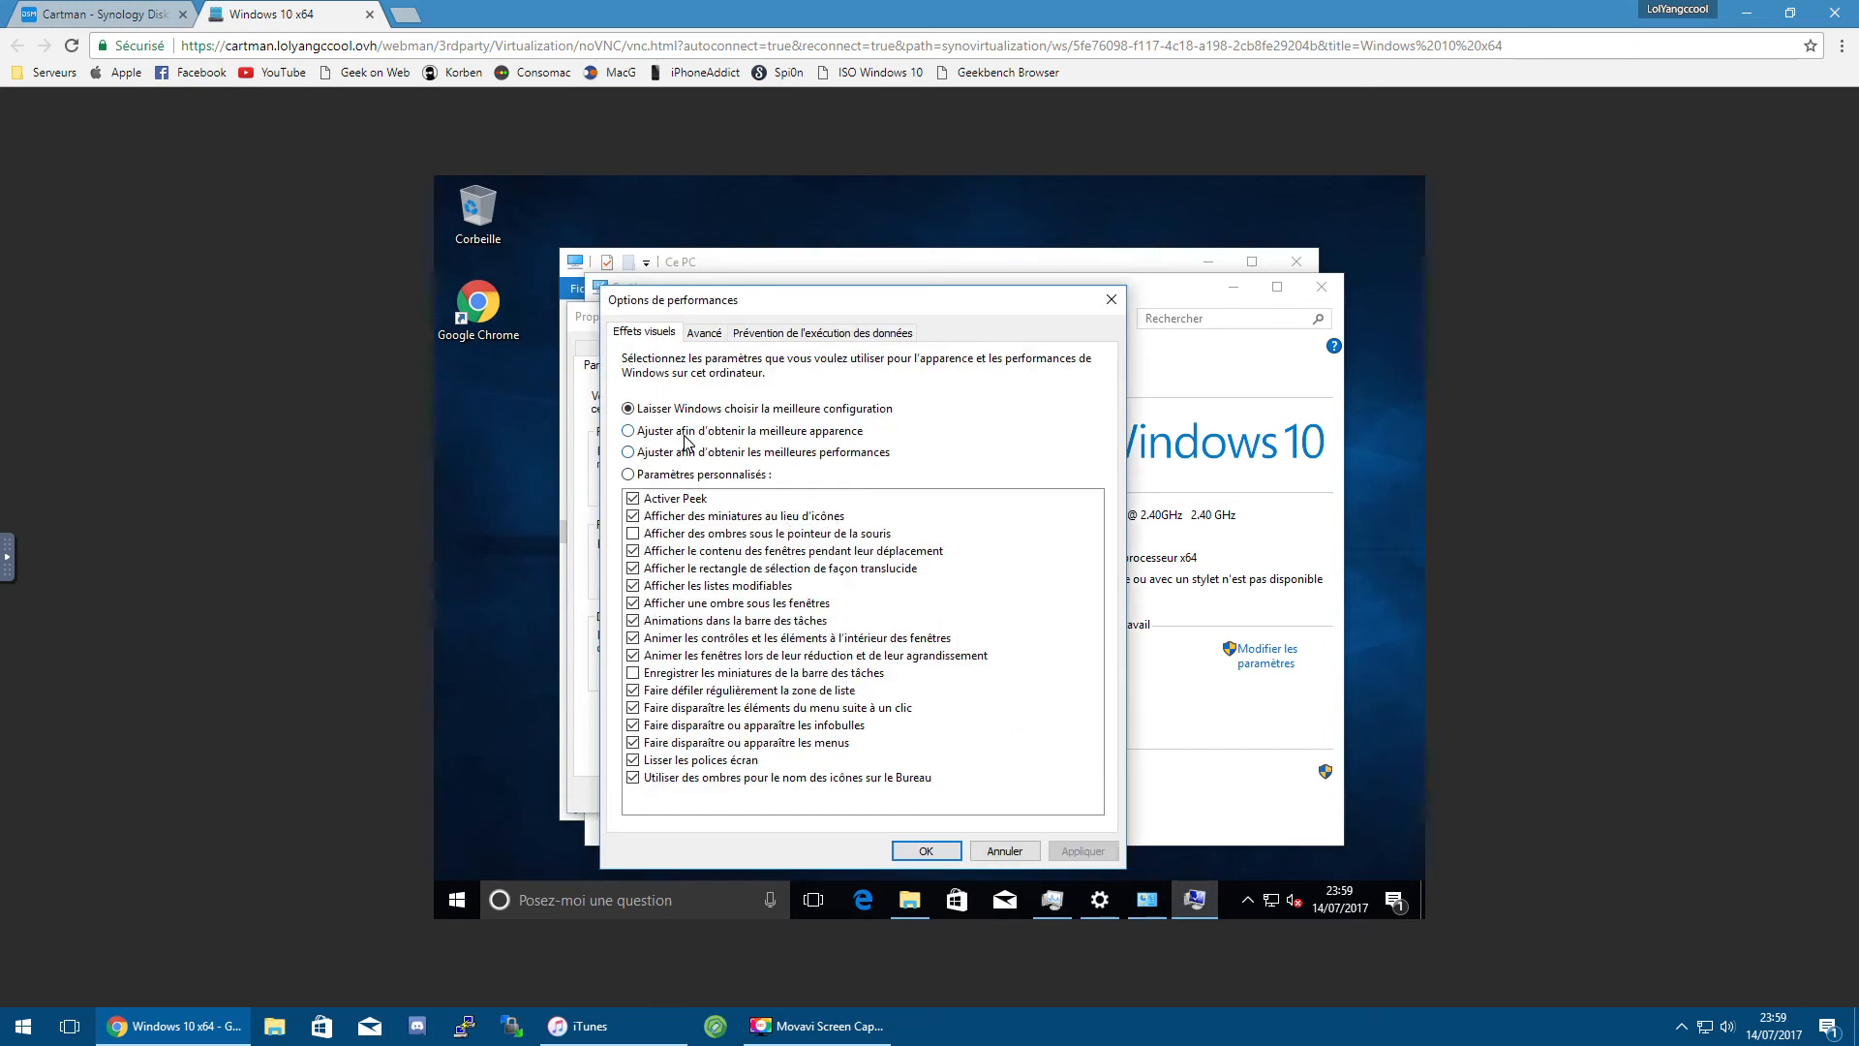
left_click(690, 454)
left_click(733, 763)
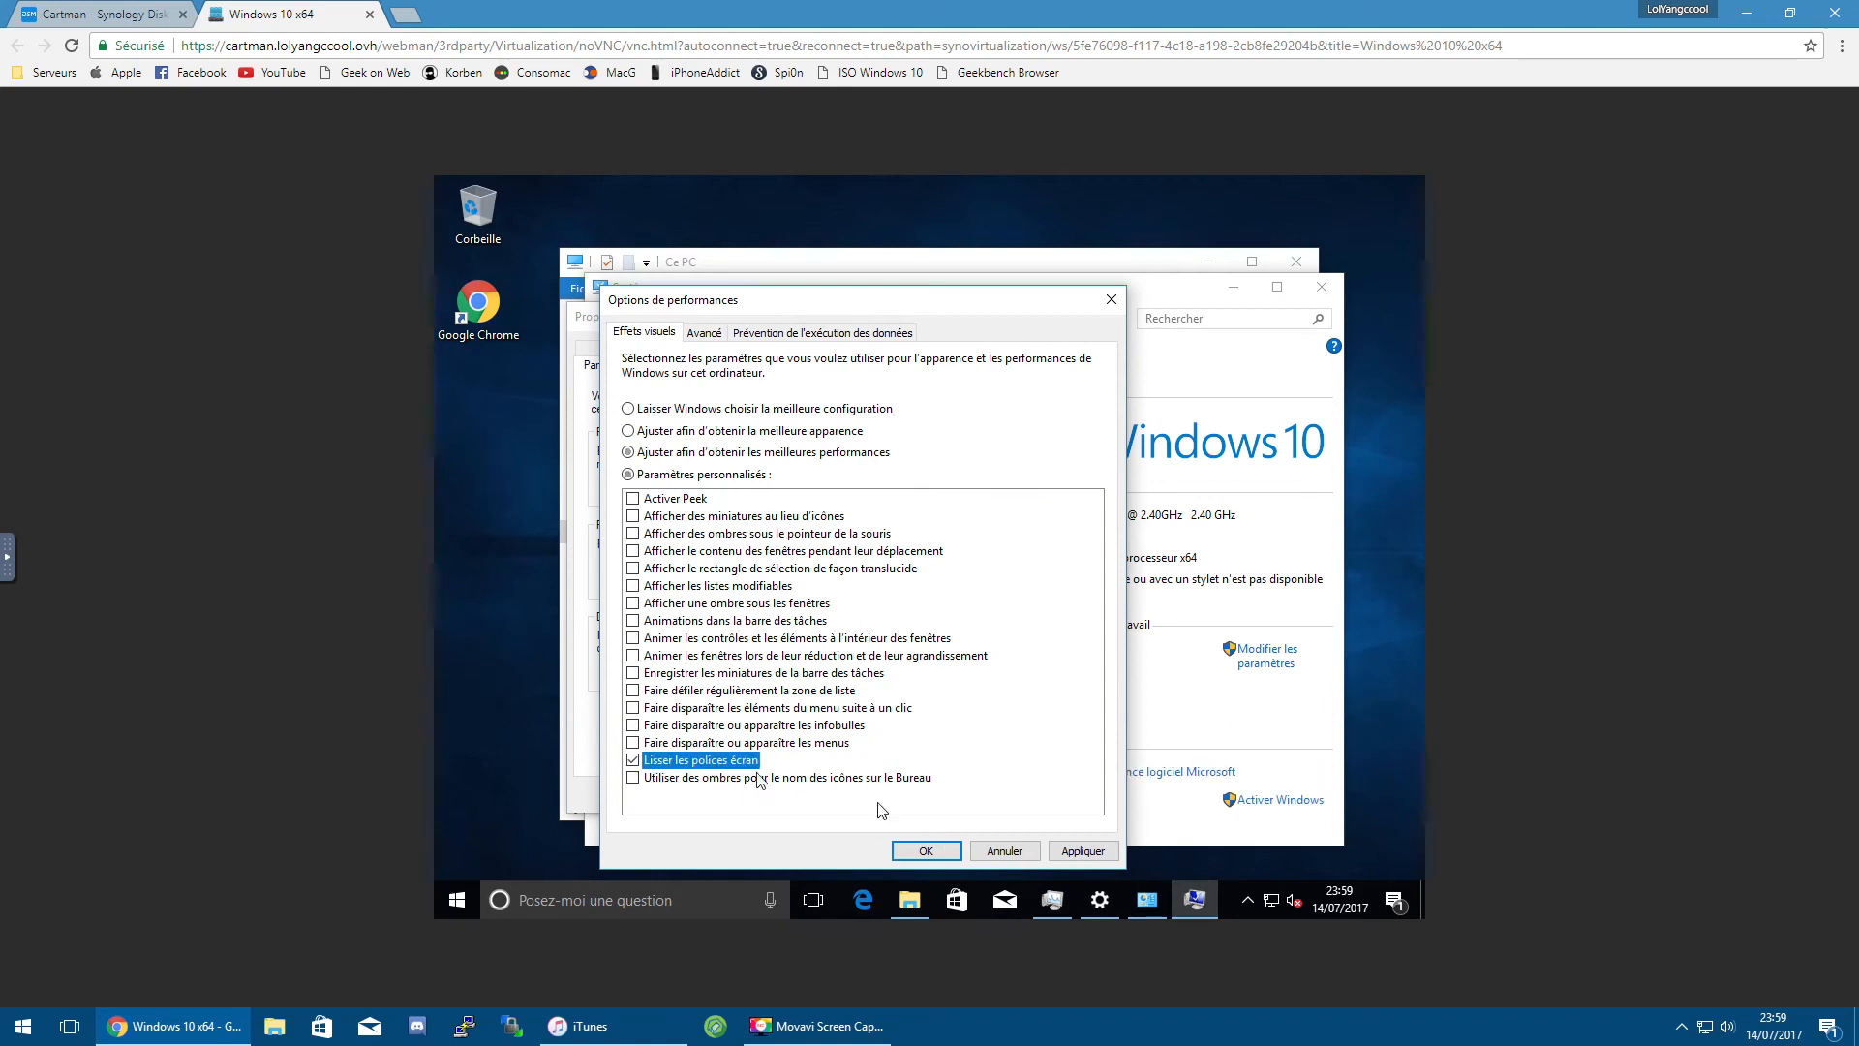
left_click(1075, 854)
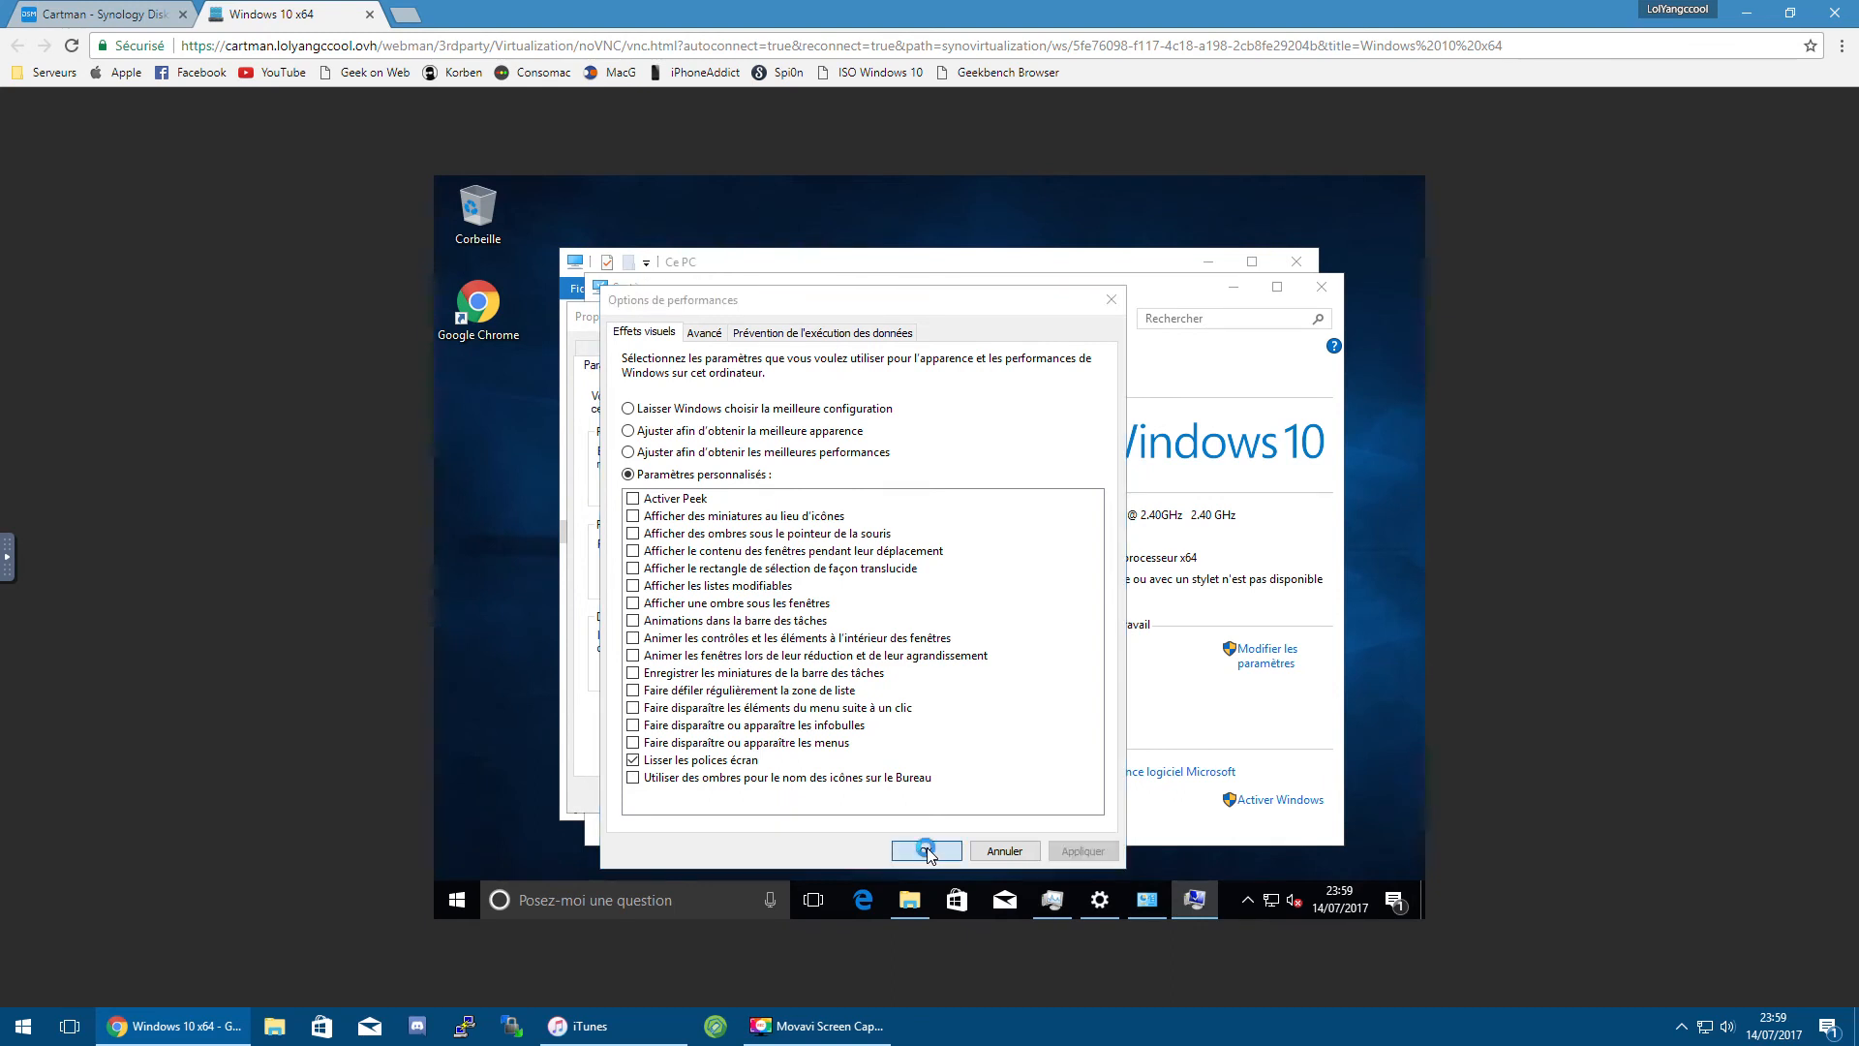
left_click(927, 851)
left_click(765, 795)
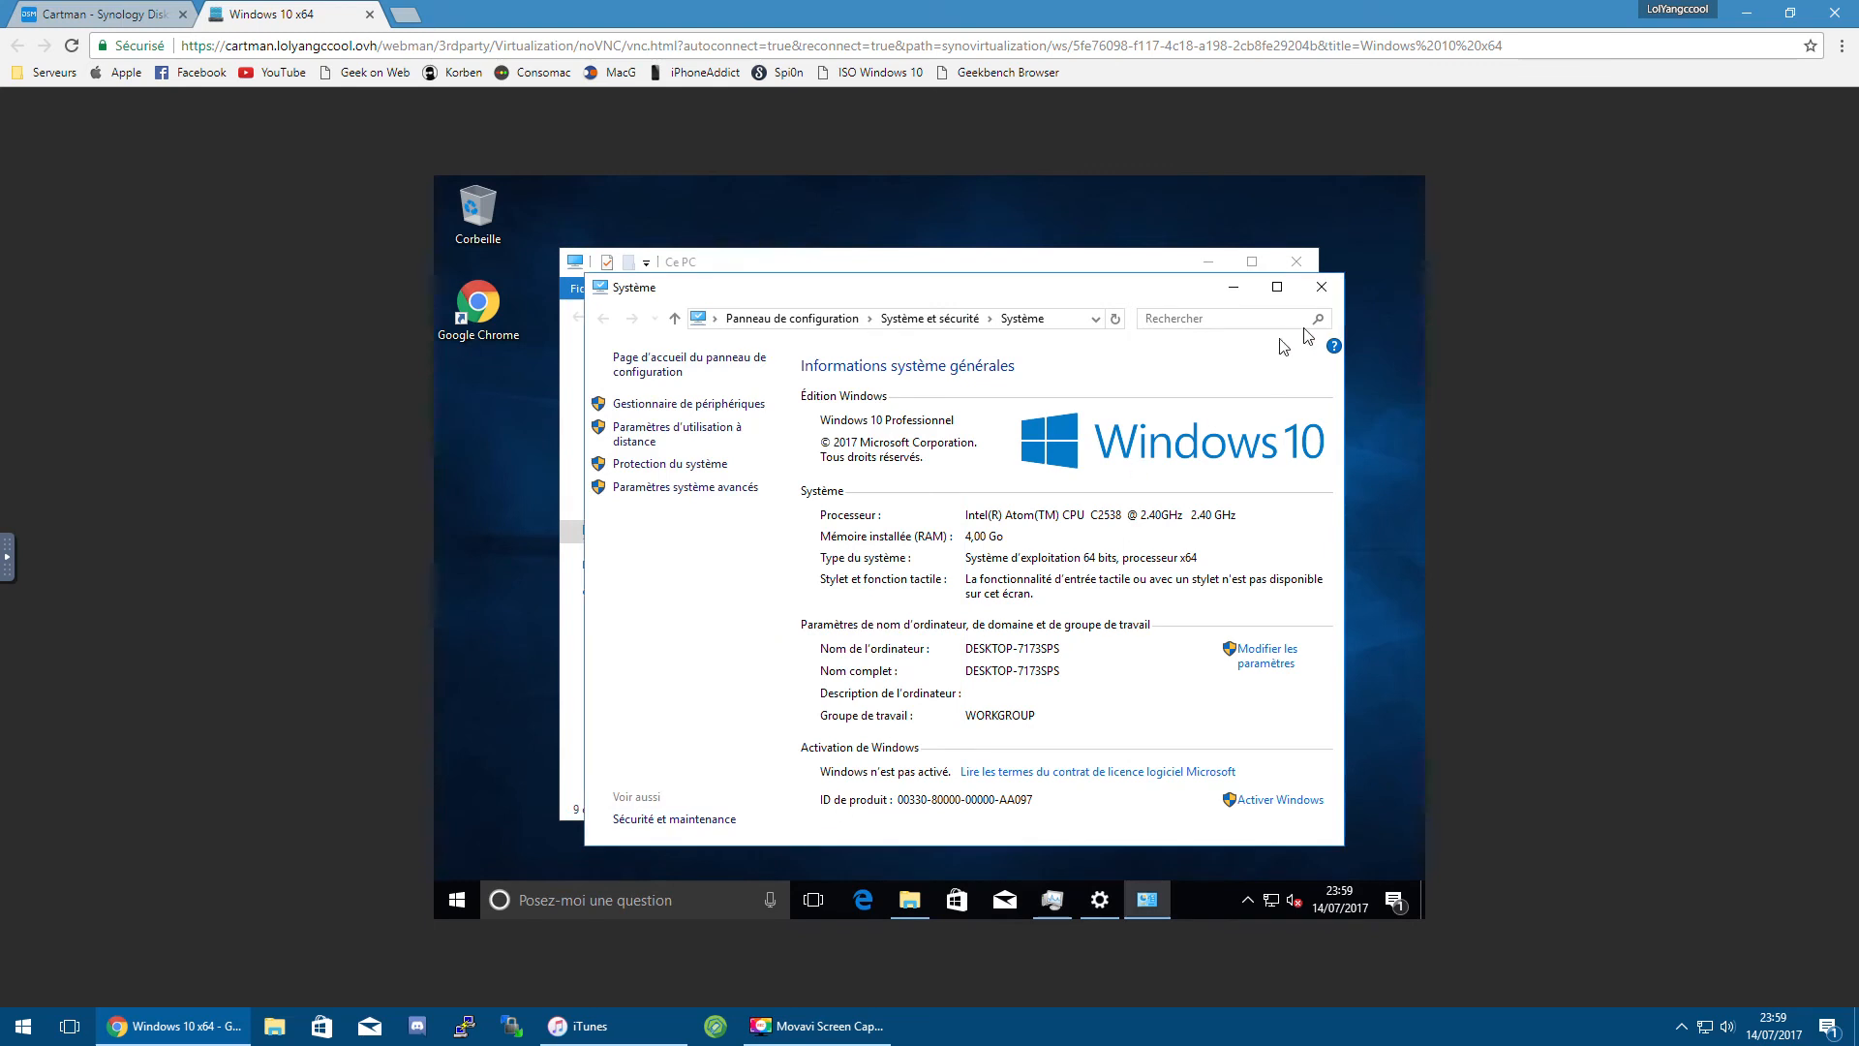
left_click(1319, 286)
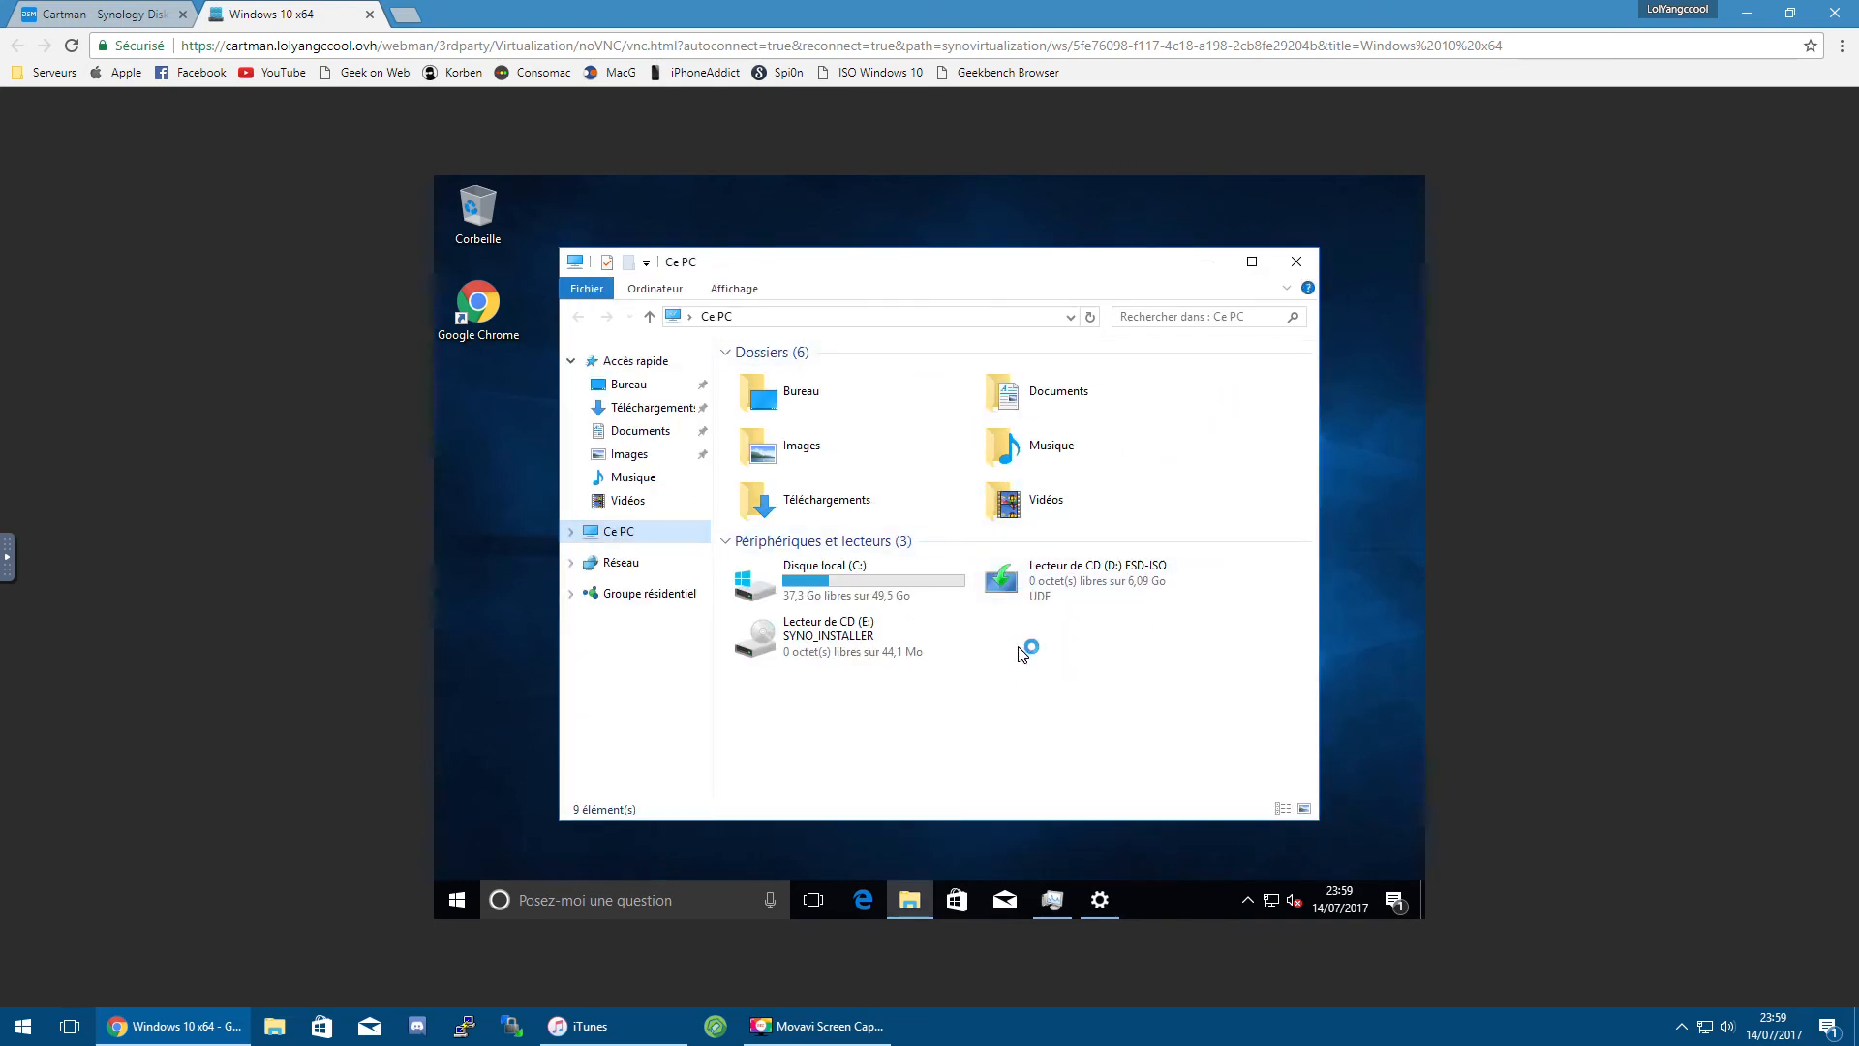
Step: Eject the SYNO_INSTALLER (E:) and ESD-ISO (D:) discs from Ce PC and close the Explorer window
left_click(836, 645)
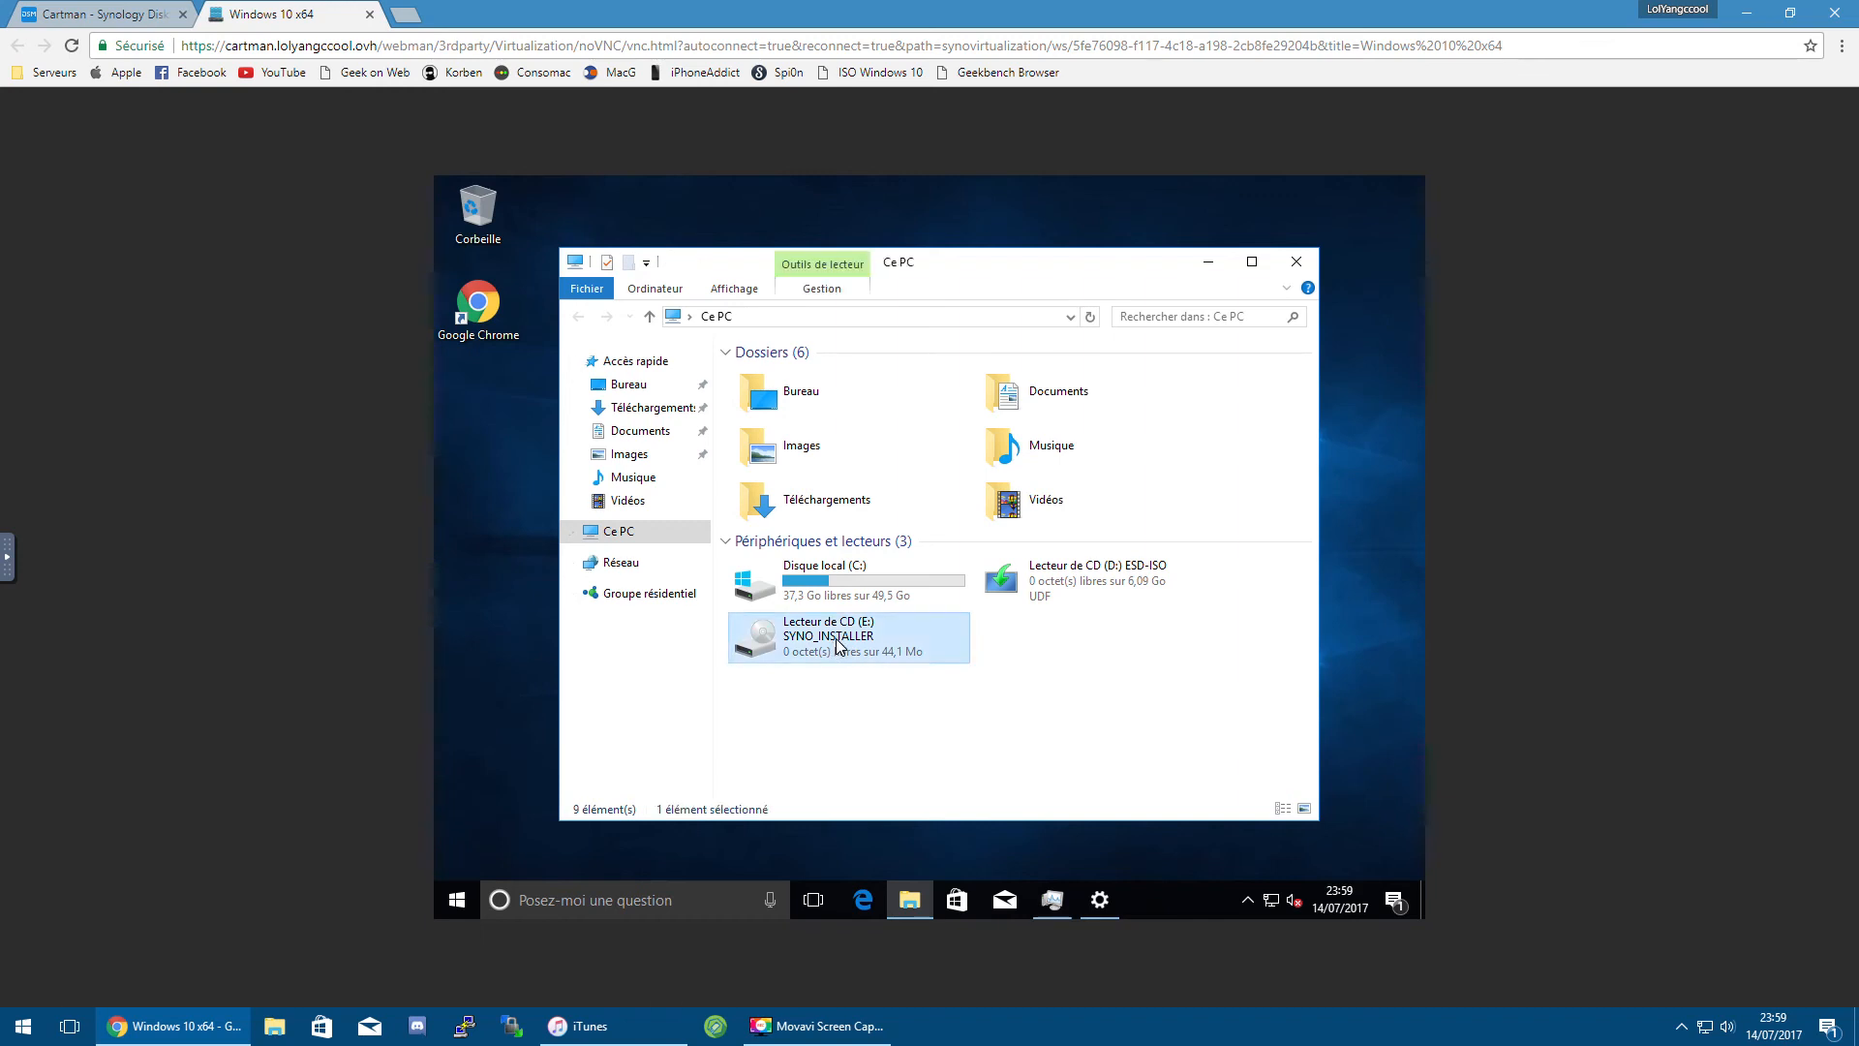
right_click(839, 645)
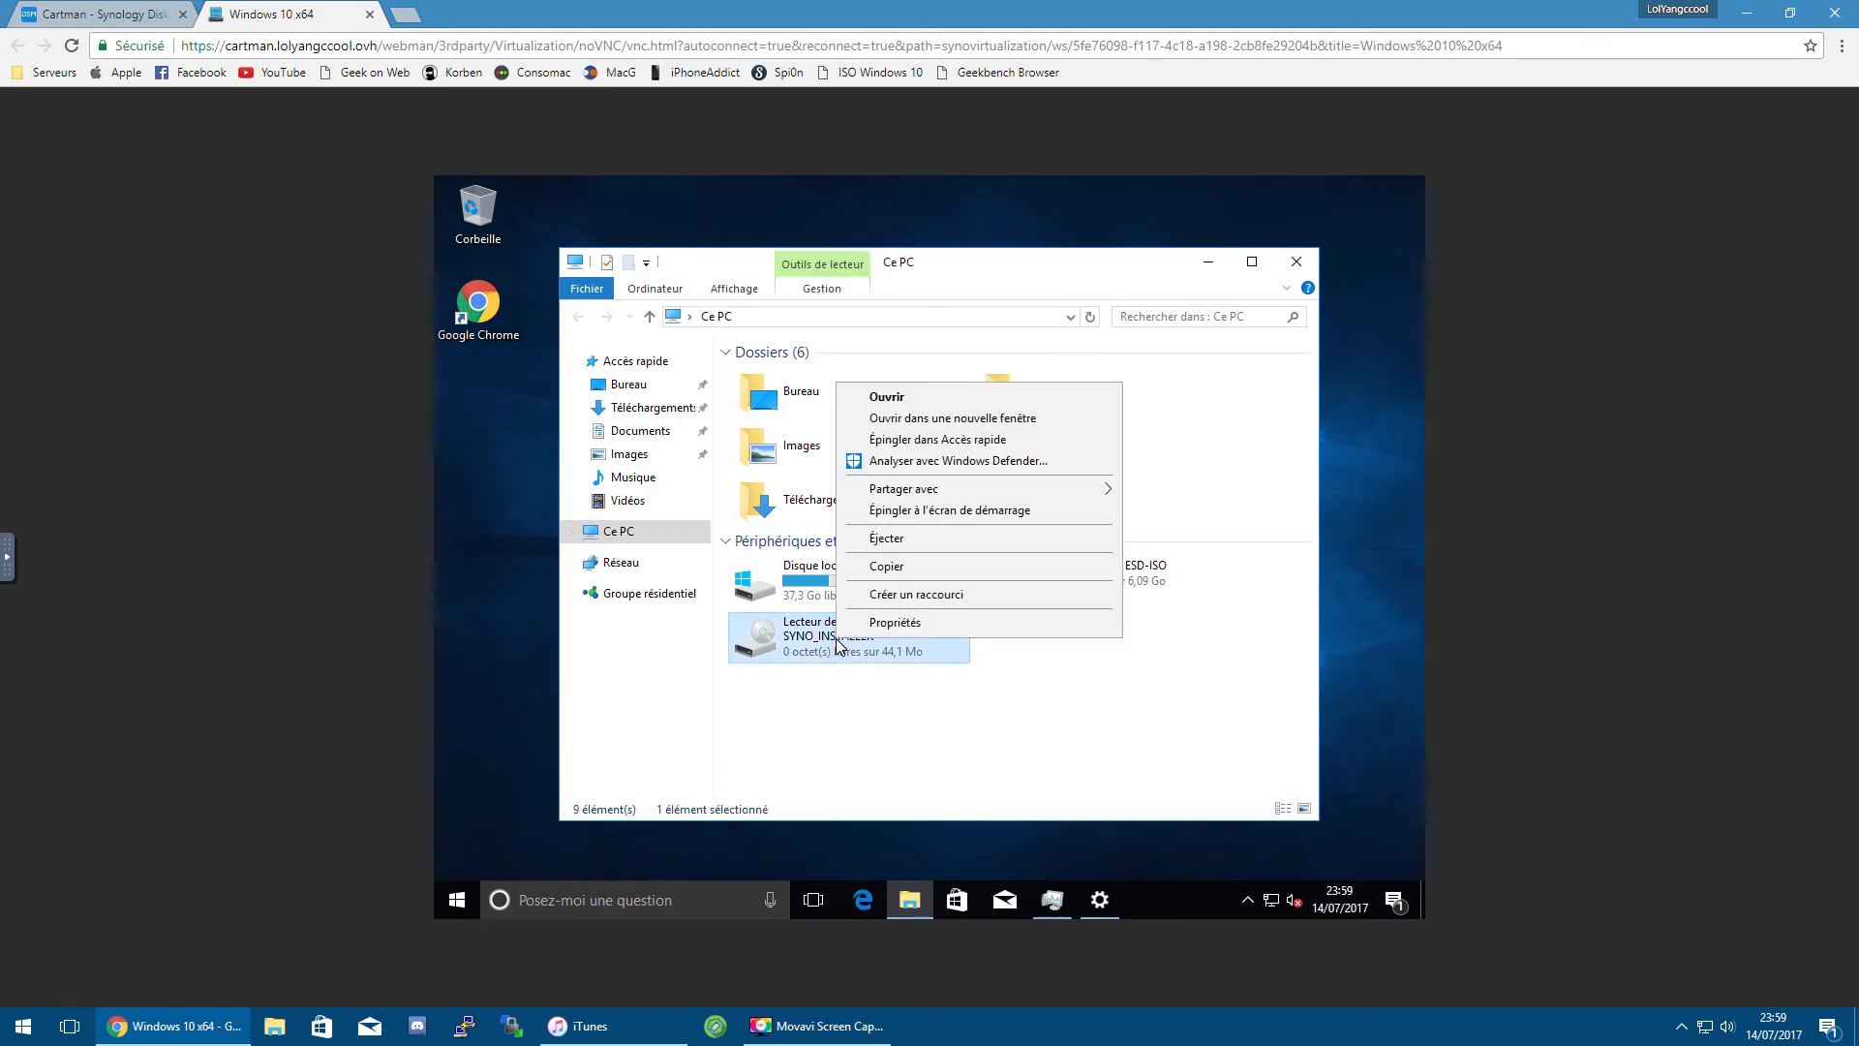
left_click(937, 540)
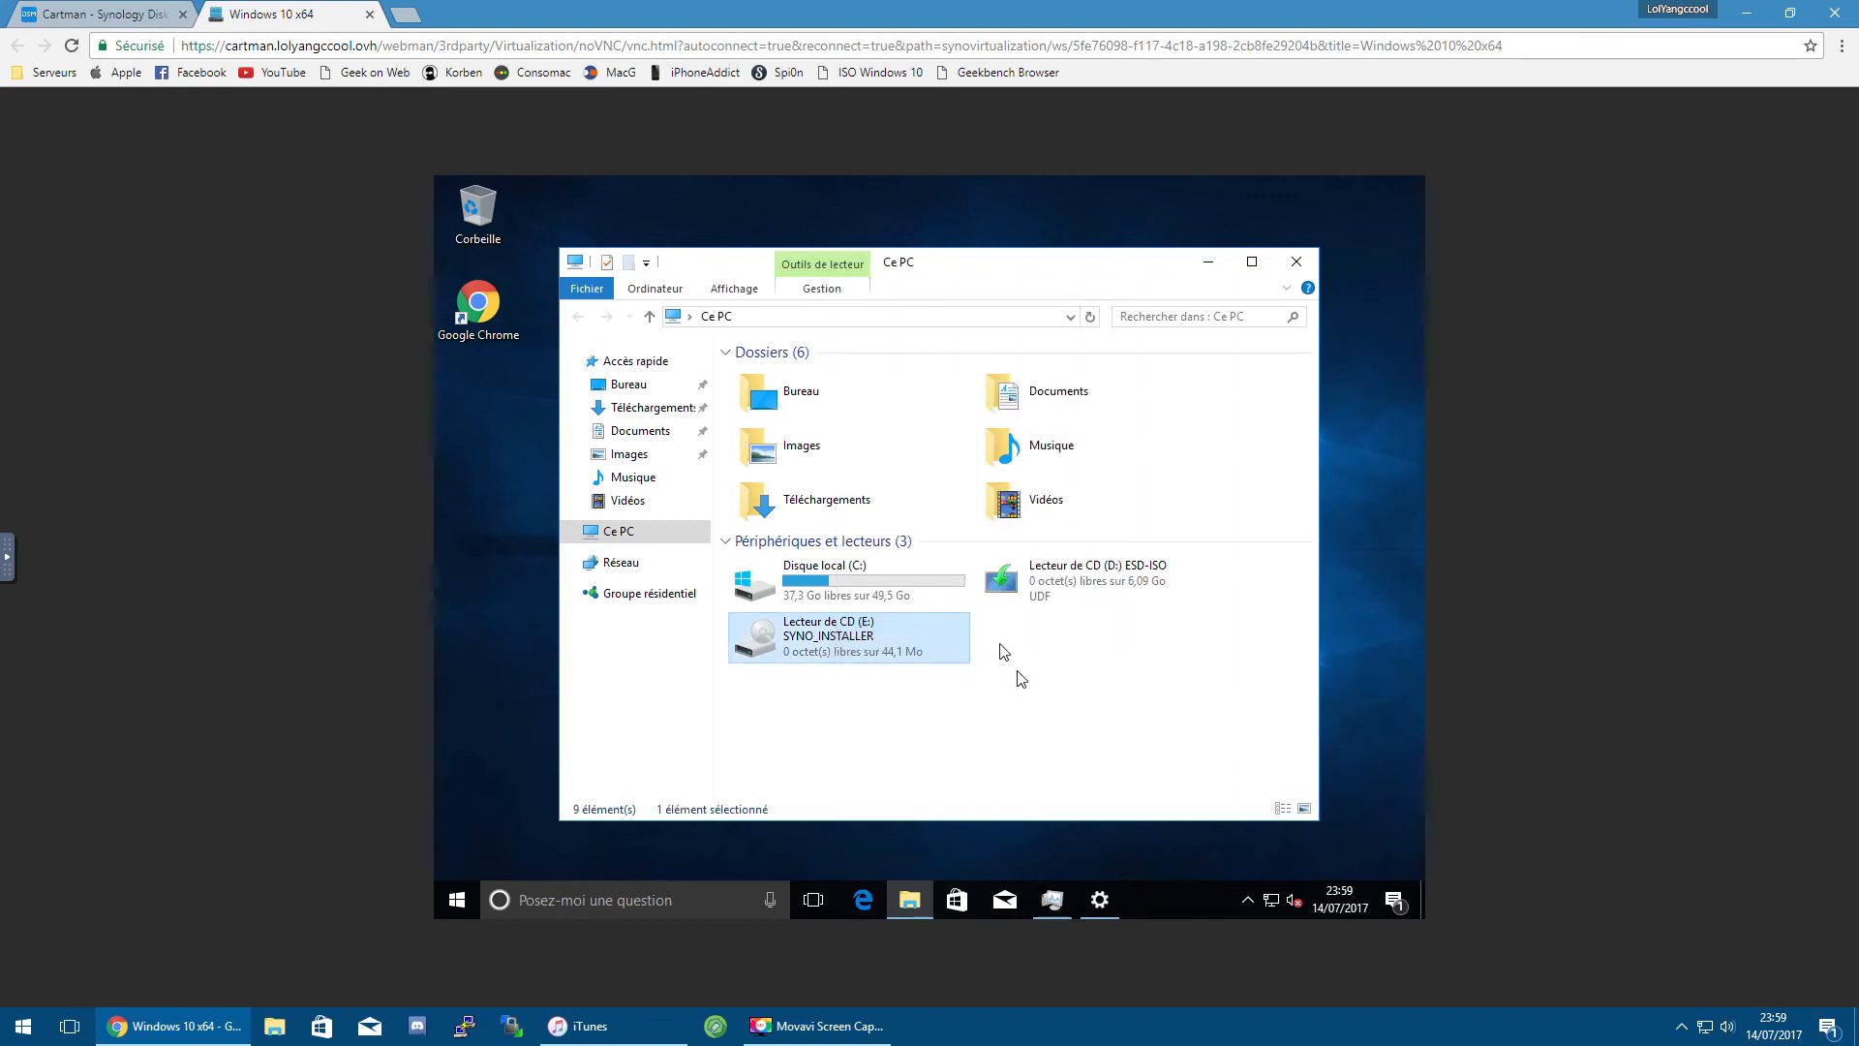
left_click(1069, 575)
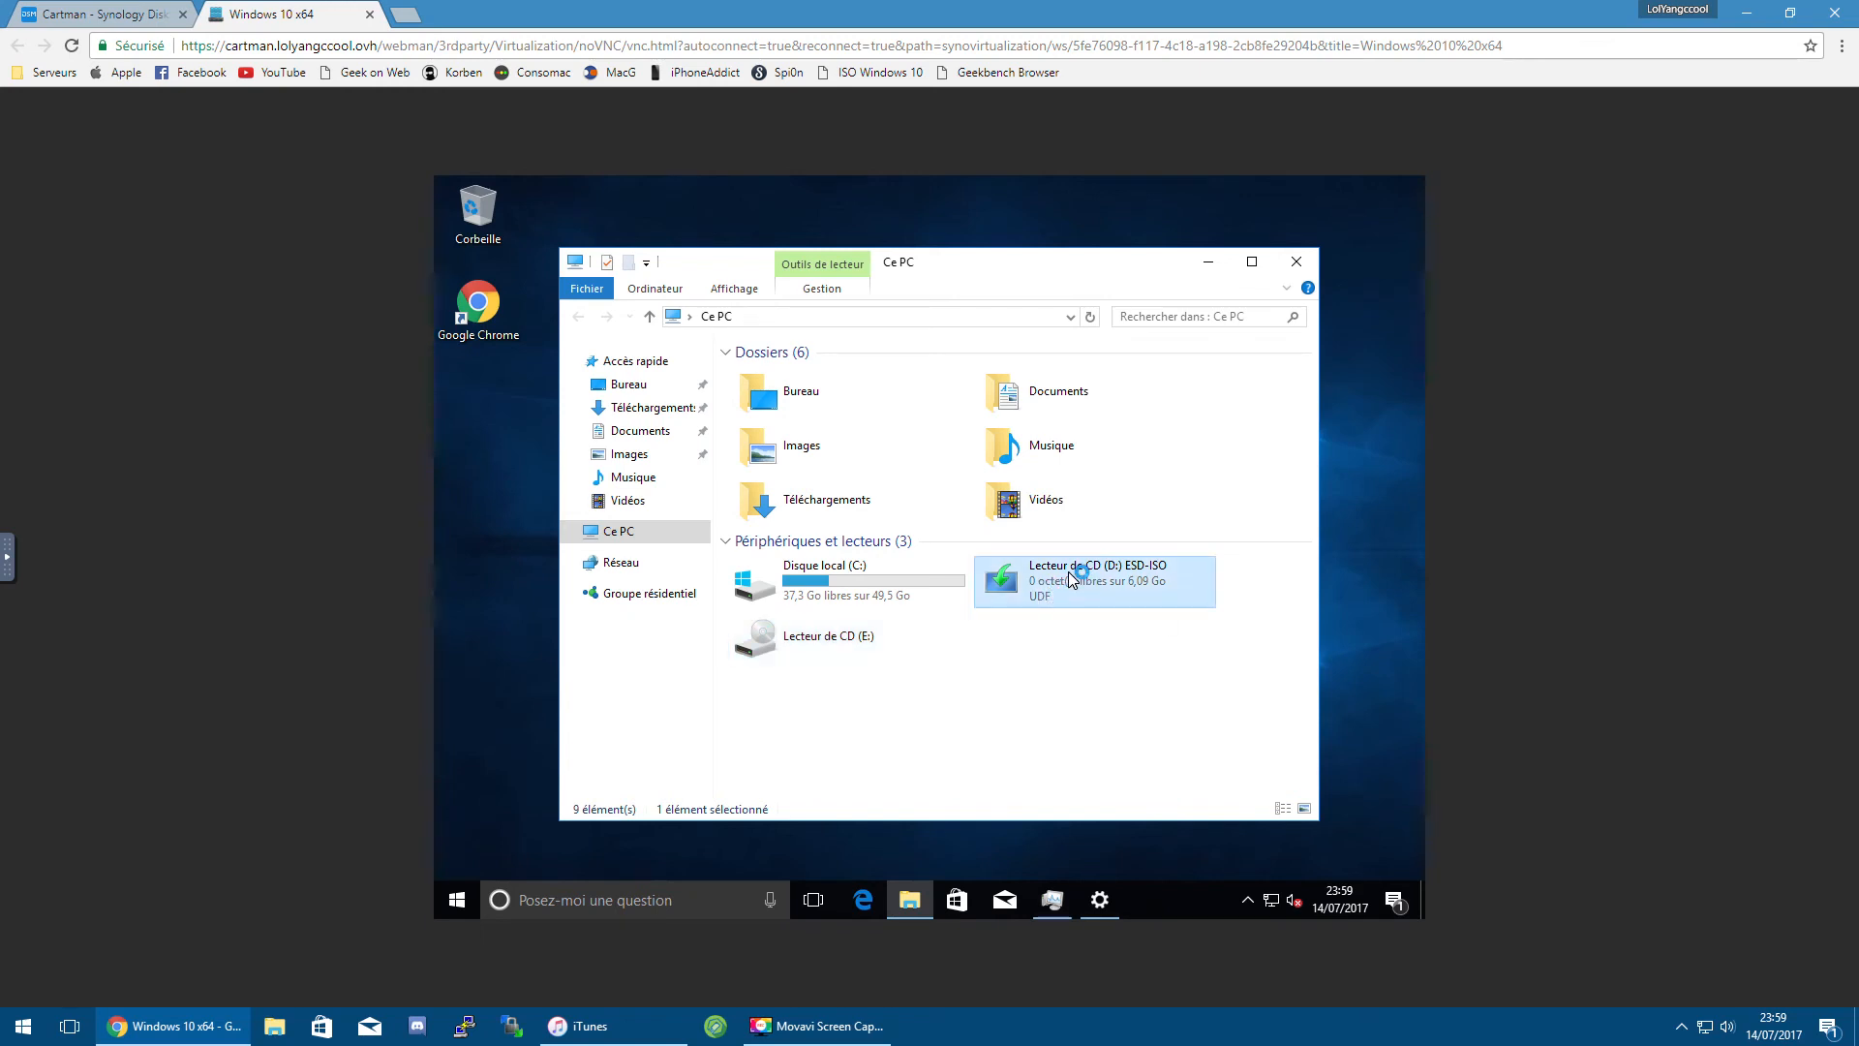
right_click(1067, 571)
left_click(1183, 726)
left_click(1298, 261)
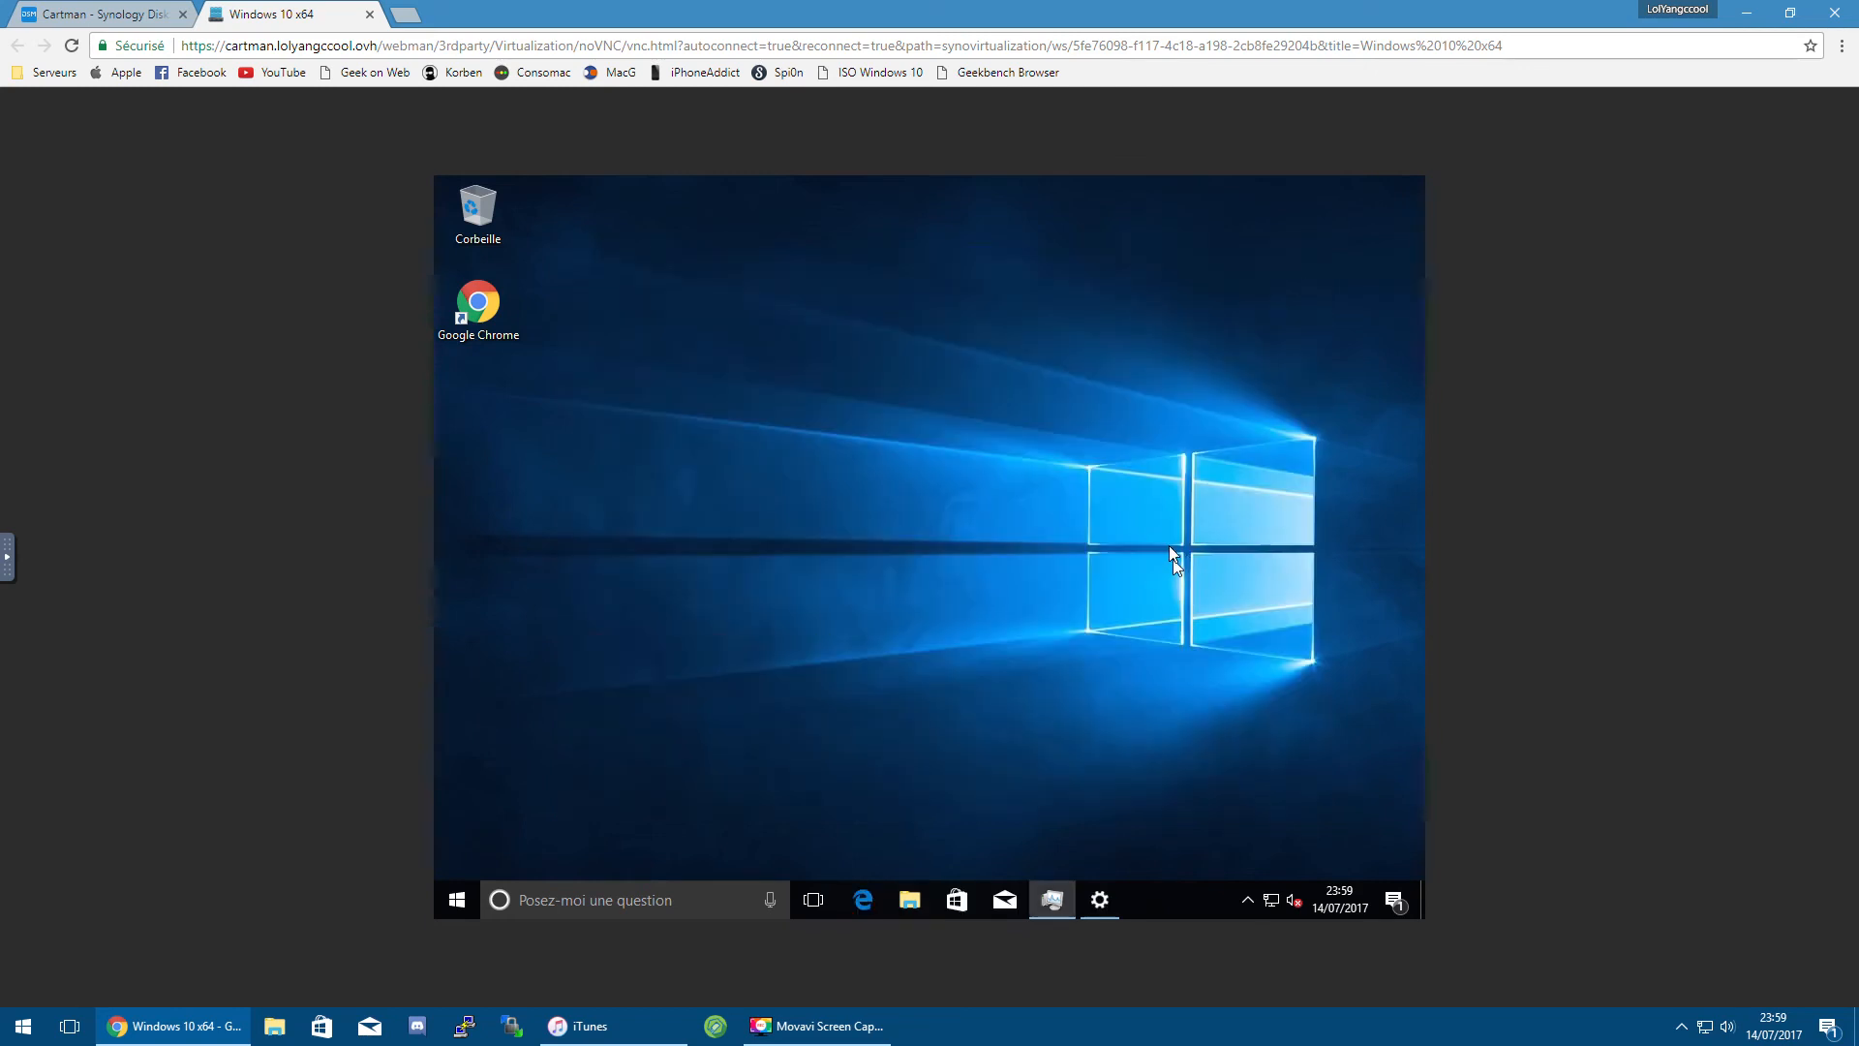
Step: Check the Windows Update search, launch the Windows Store and view the processor load in Task Manager while it loads
left_click(1099, 893)
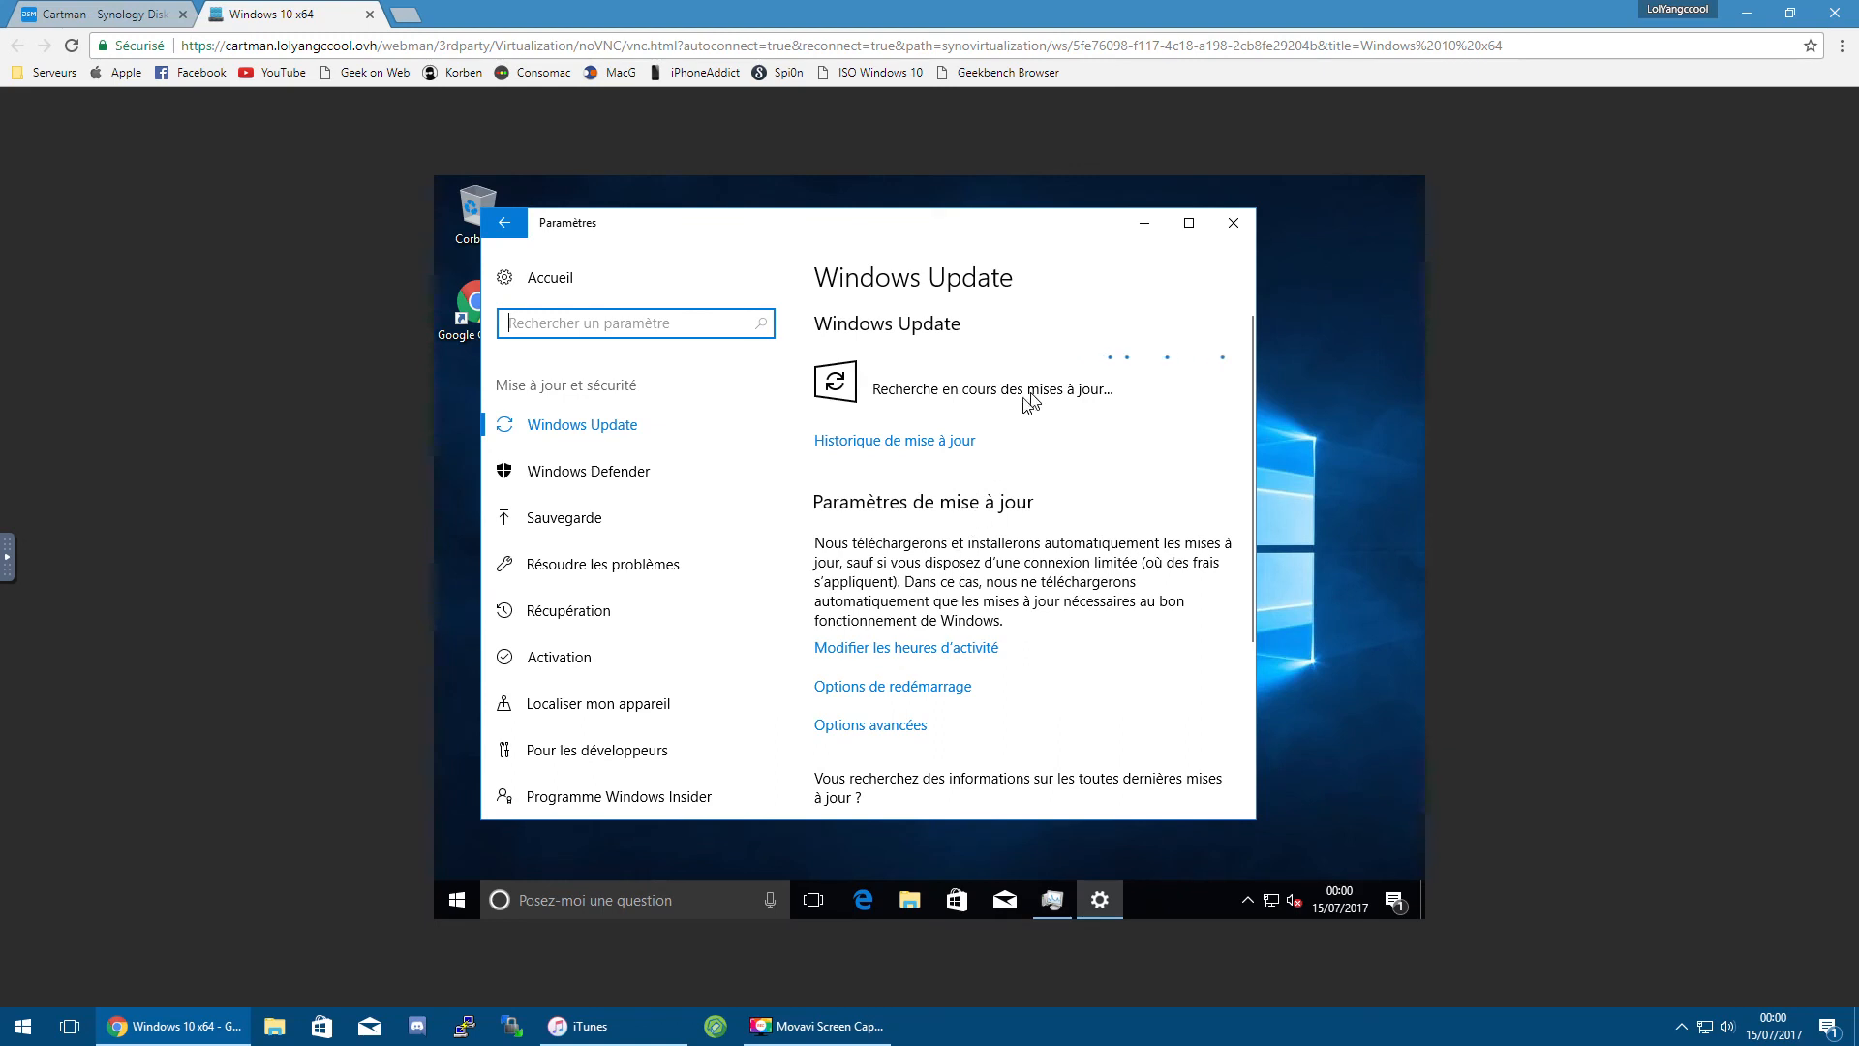
left_click(453, 900)
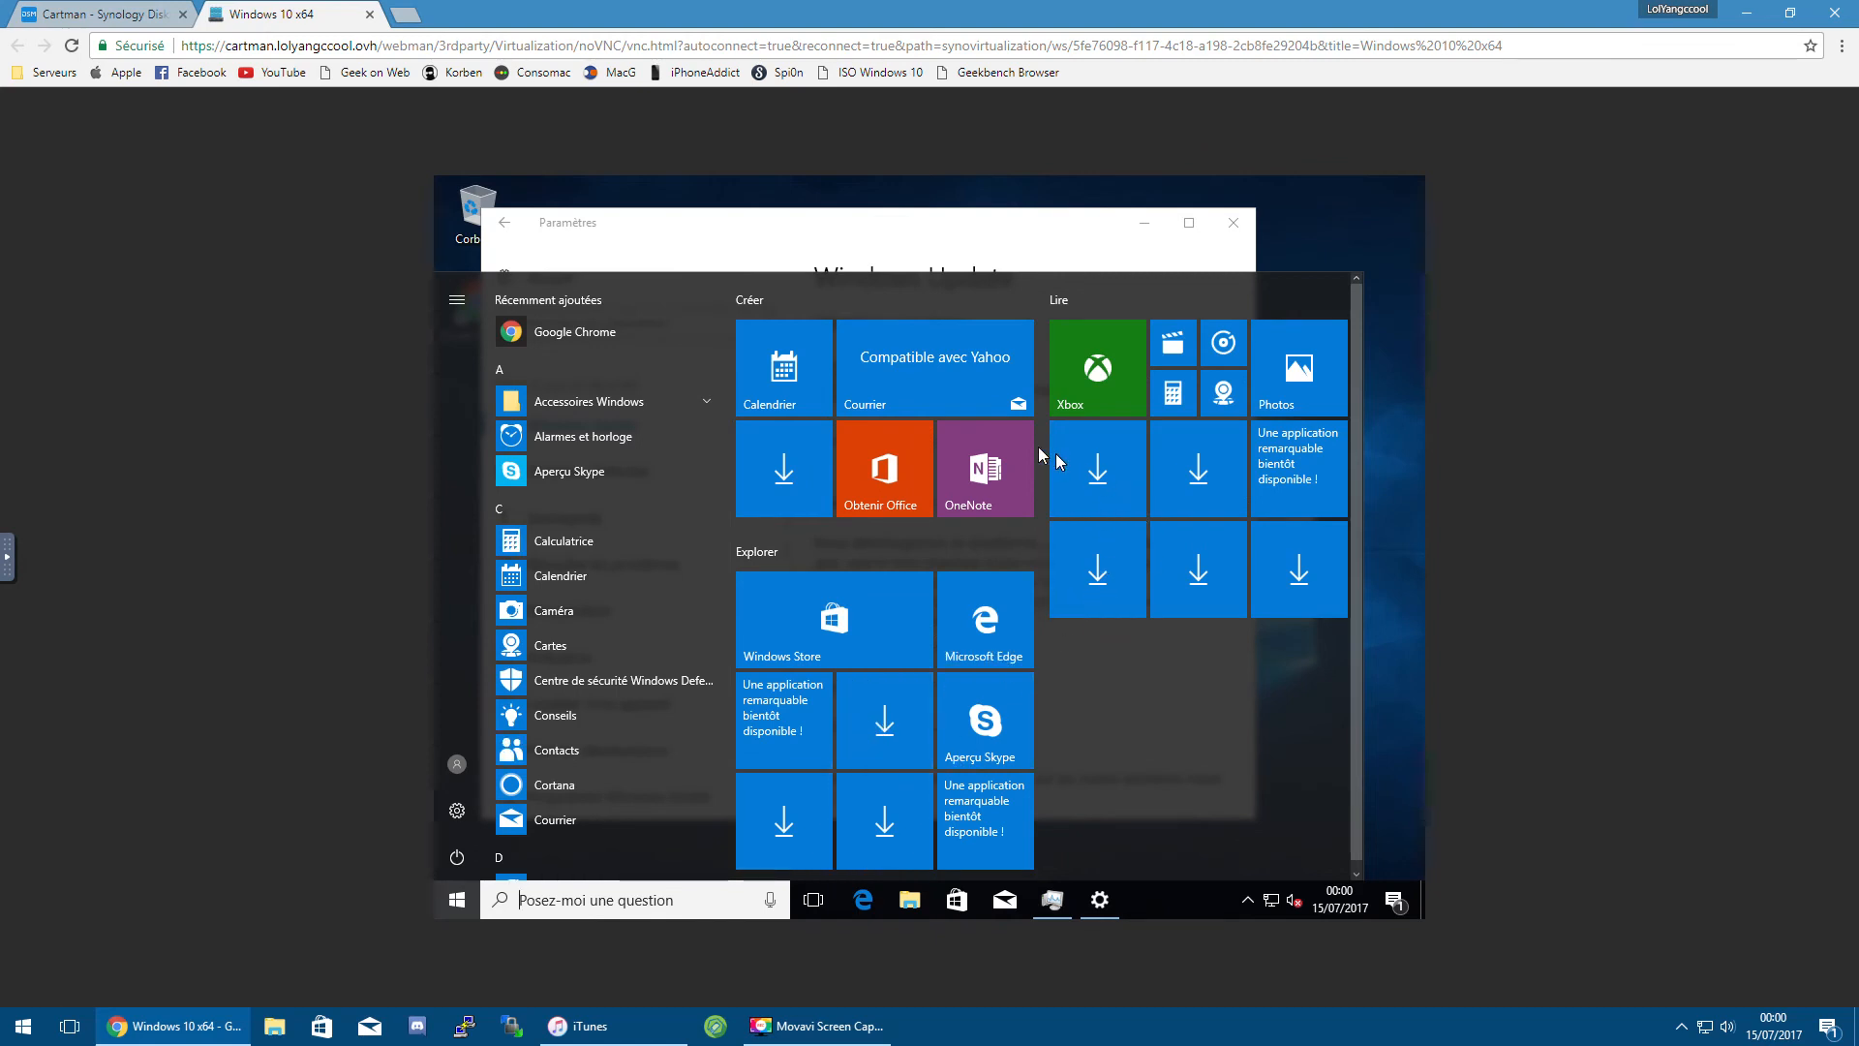
left_click(845, 623)
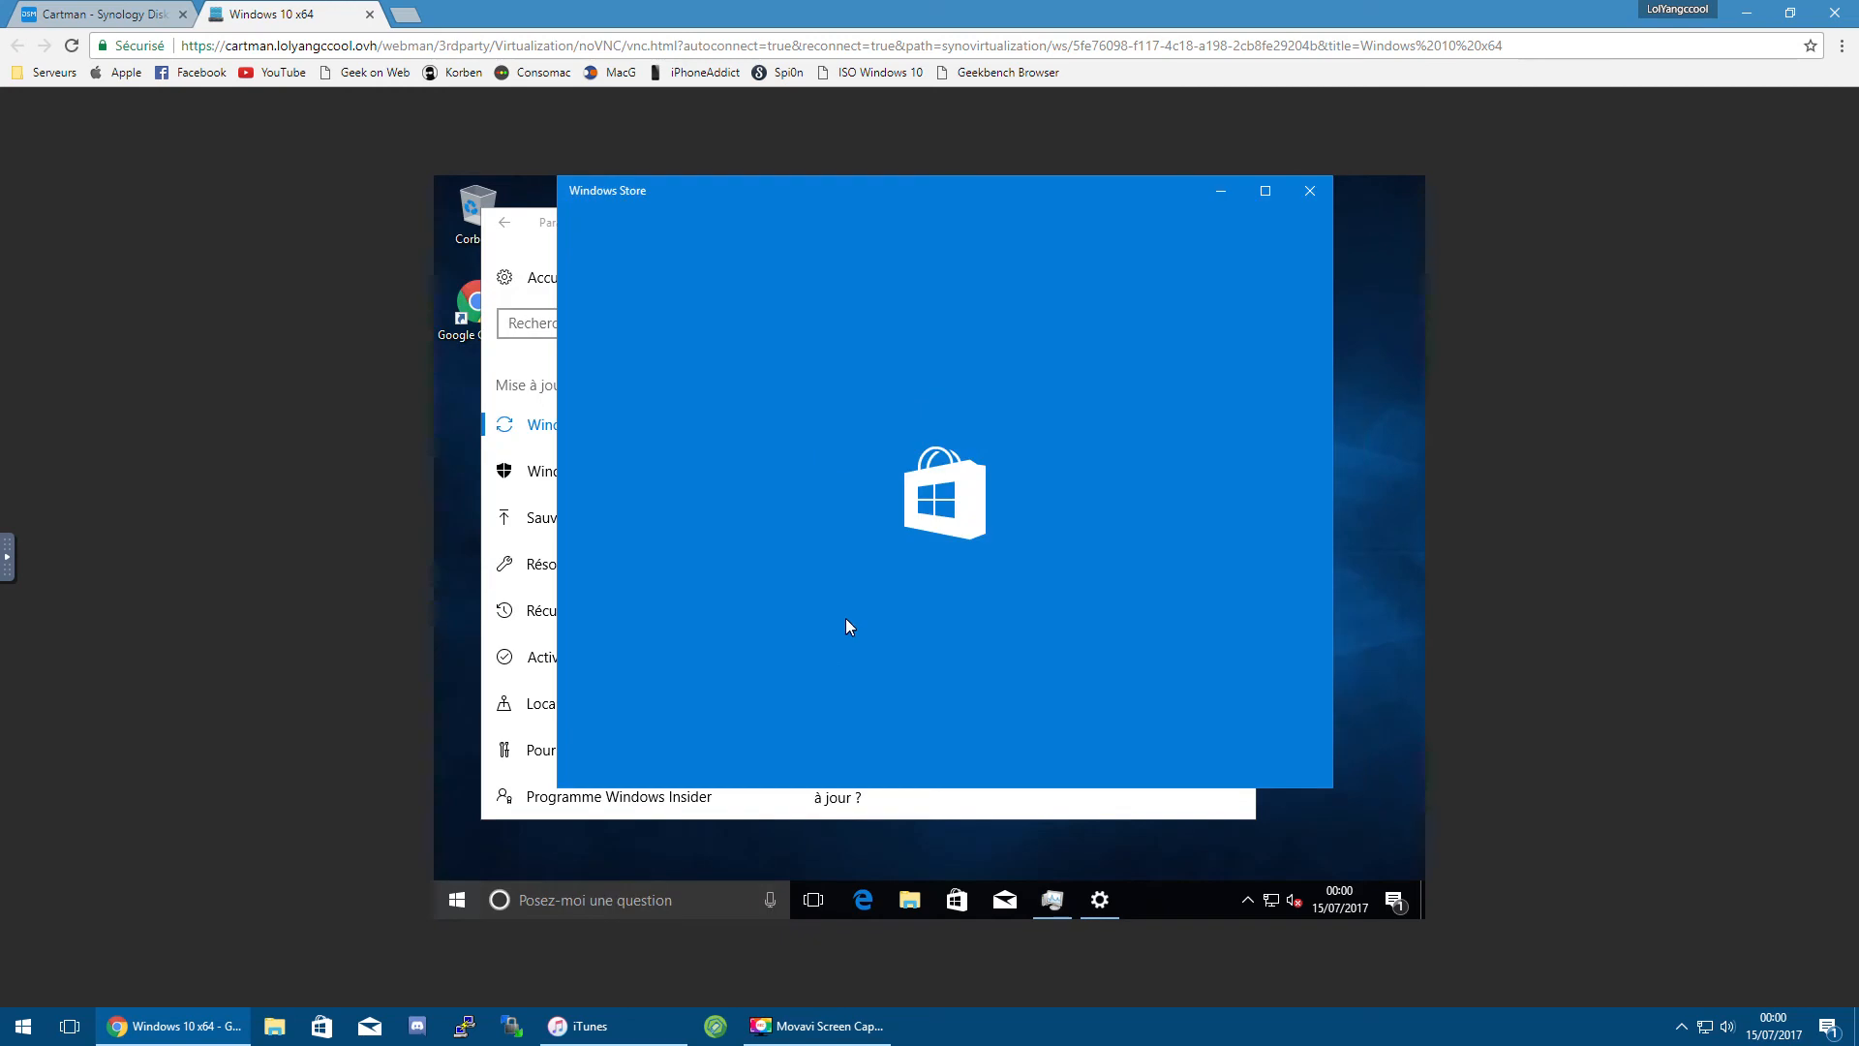
left_click(545, 227)
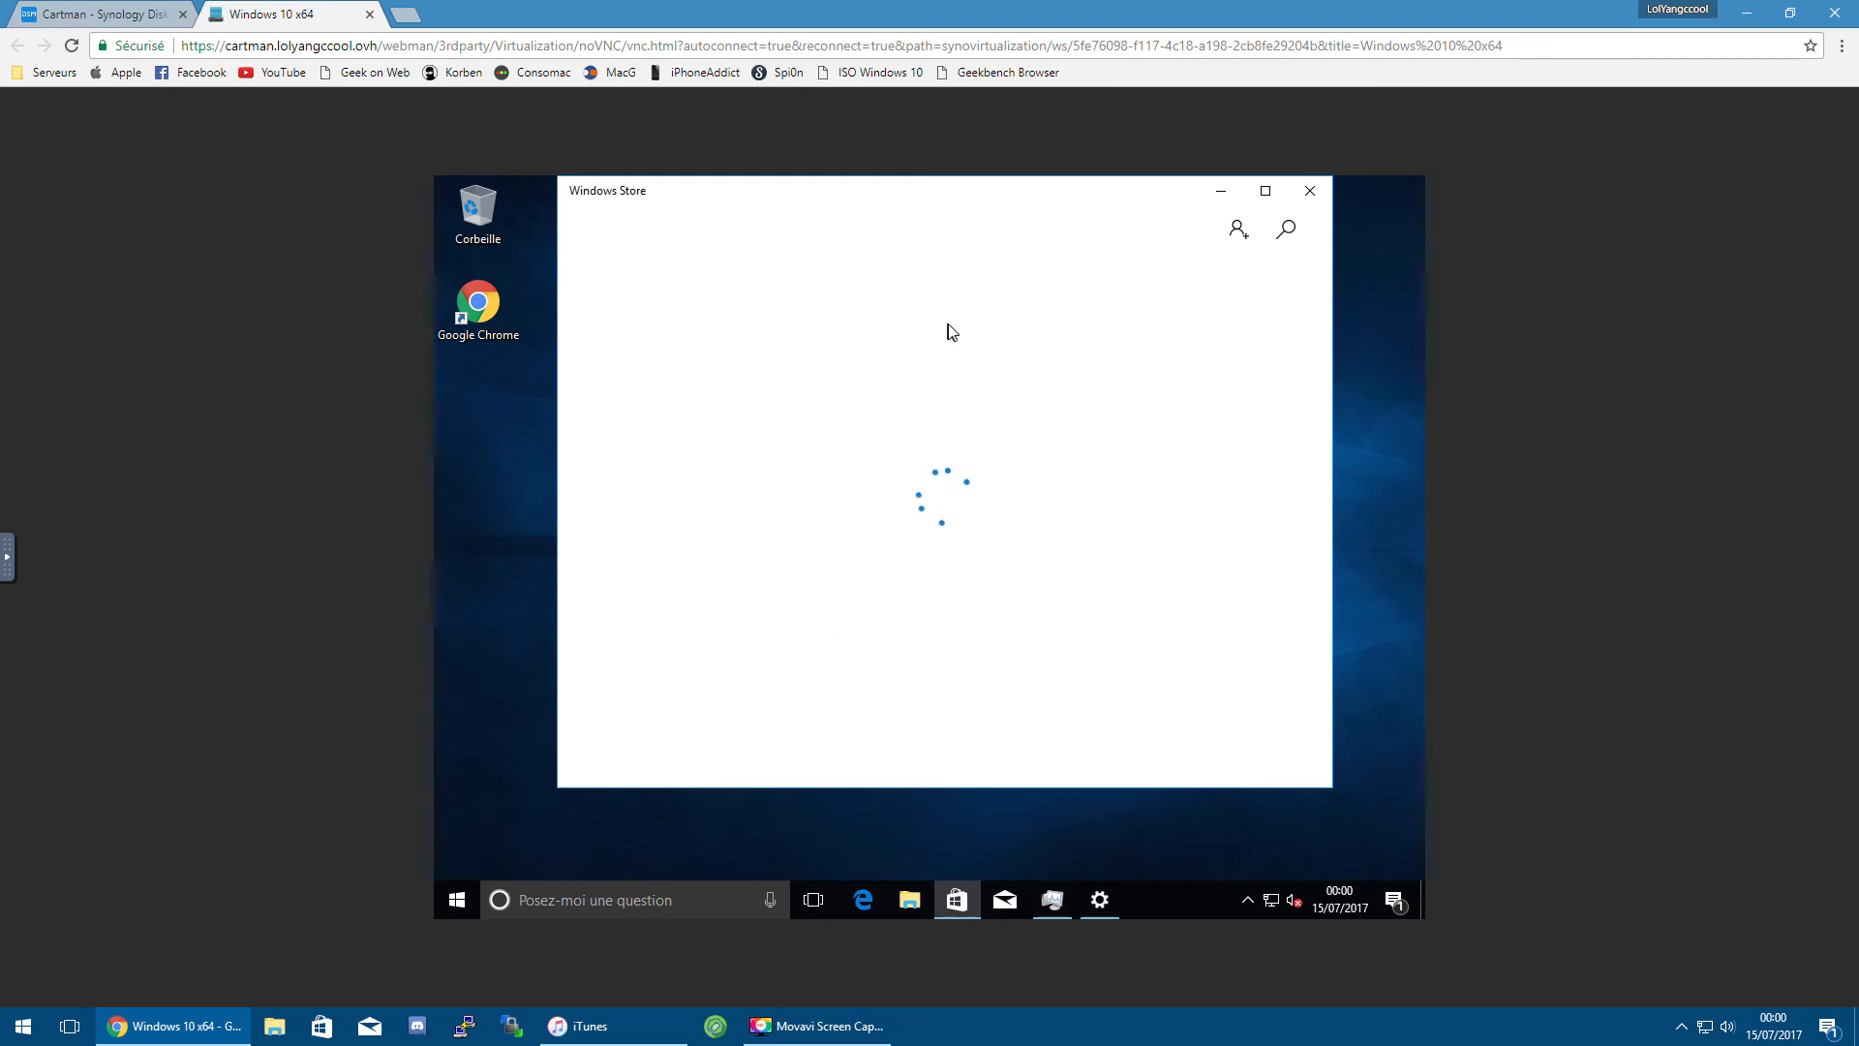
left_click(1052, 900)
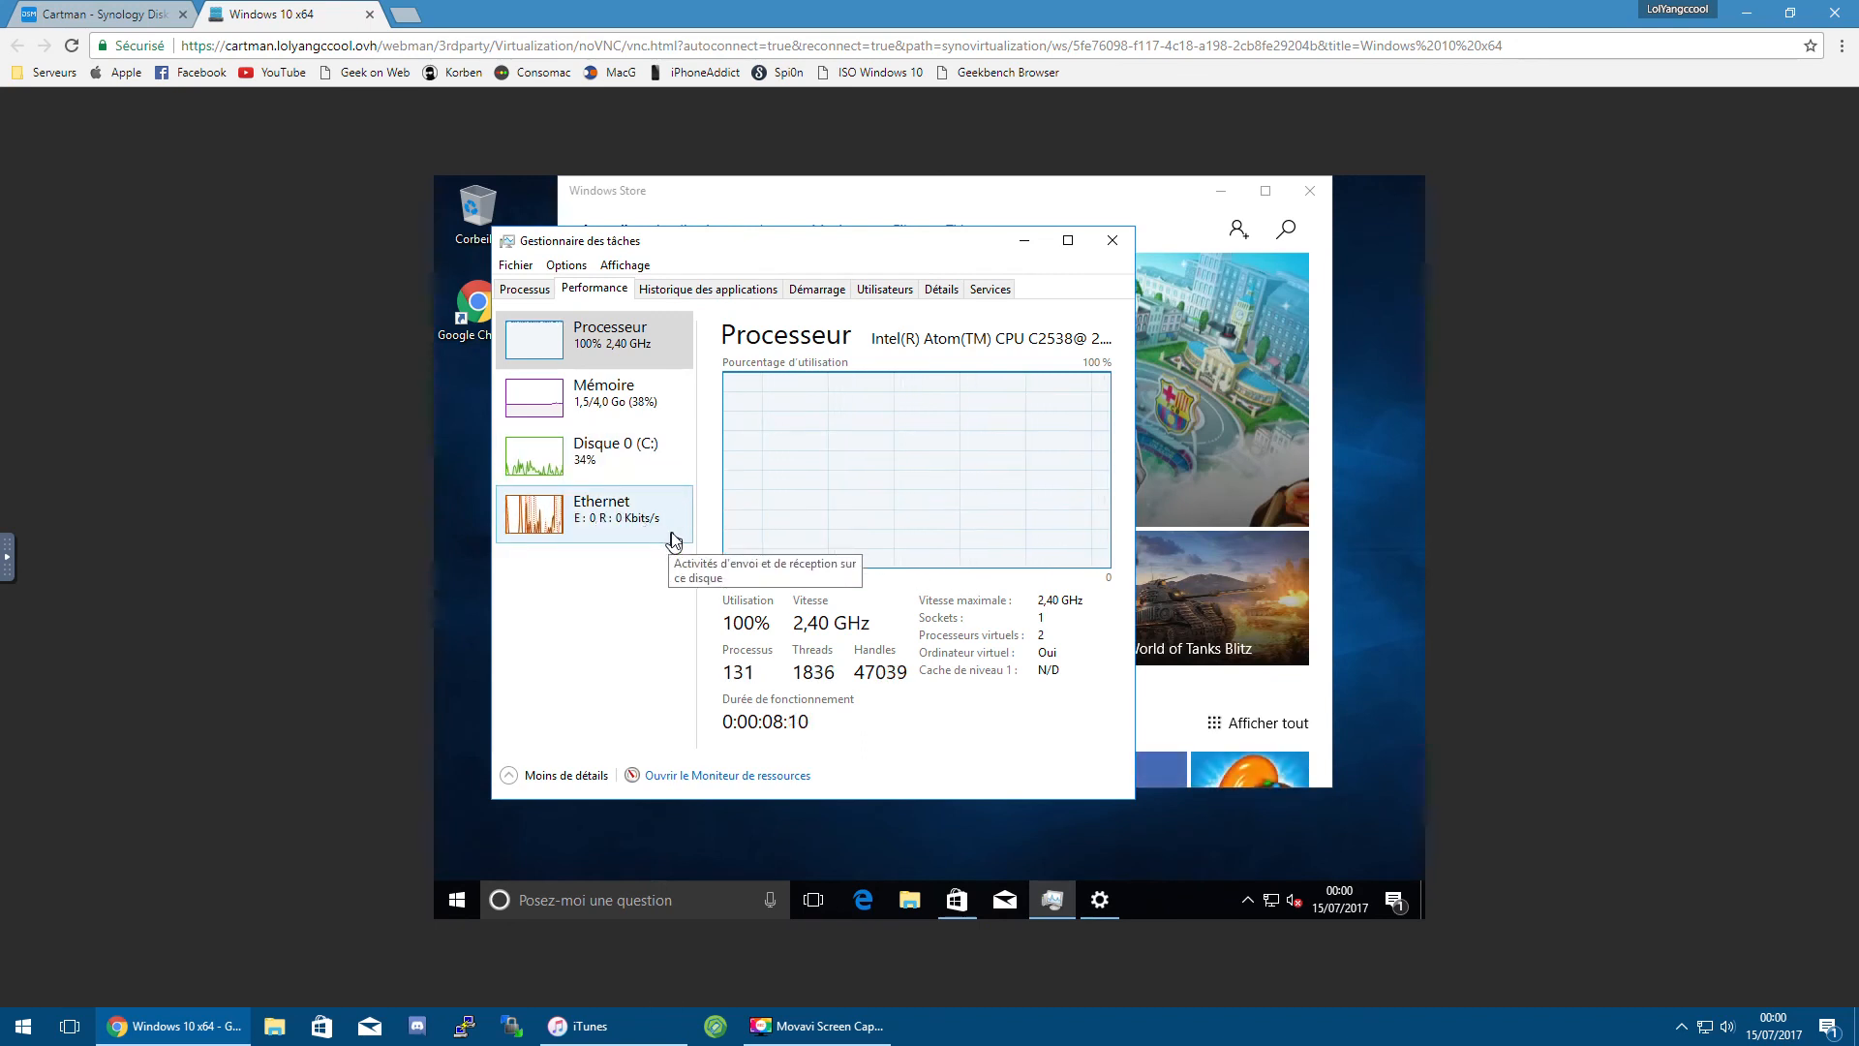
left_click(1152, 193)
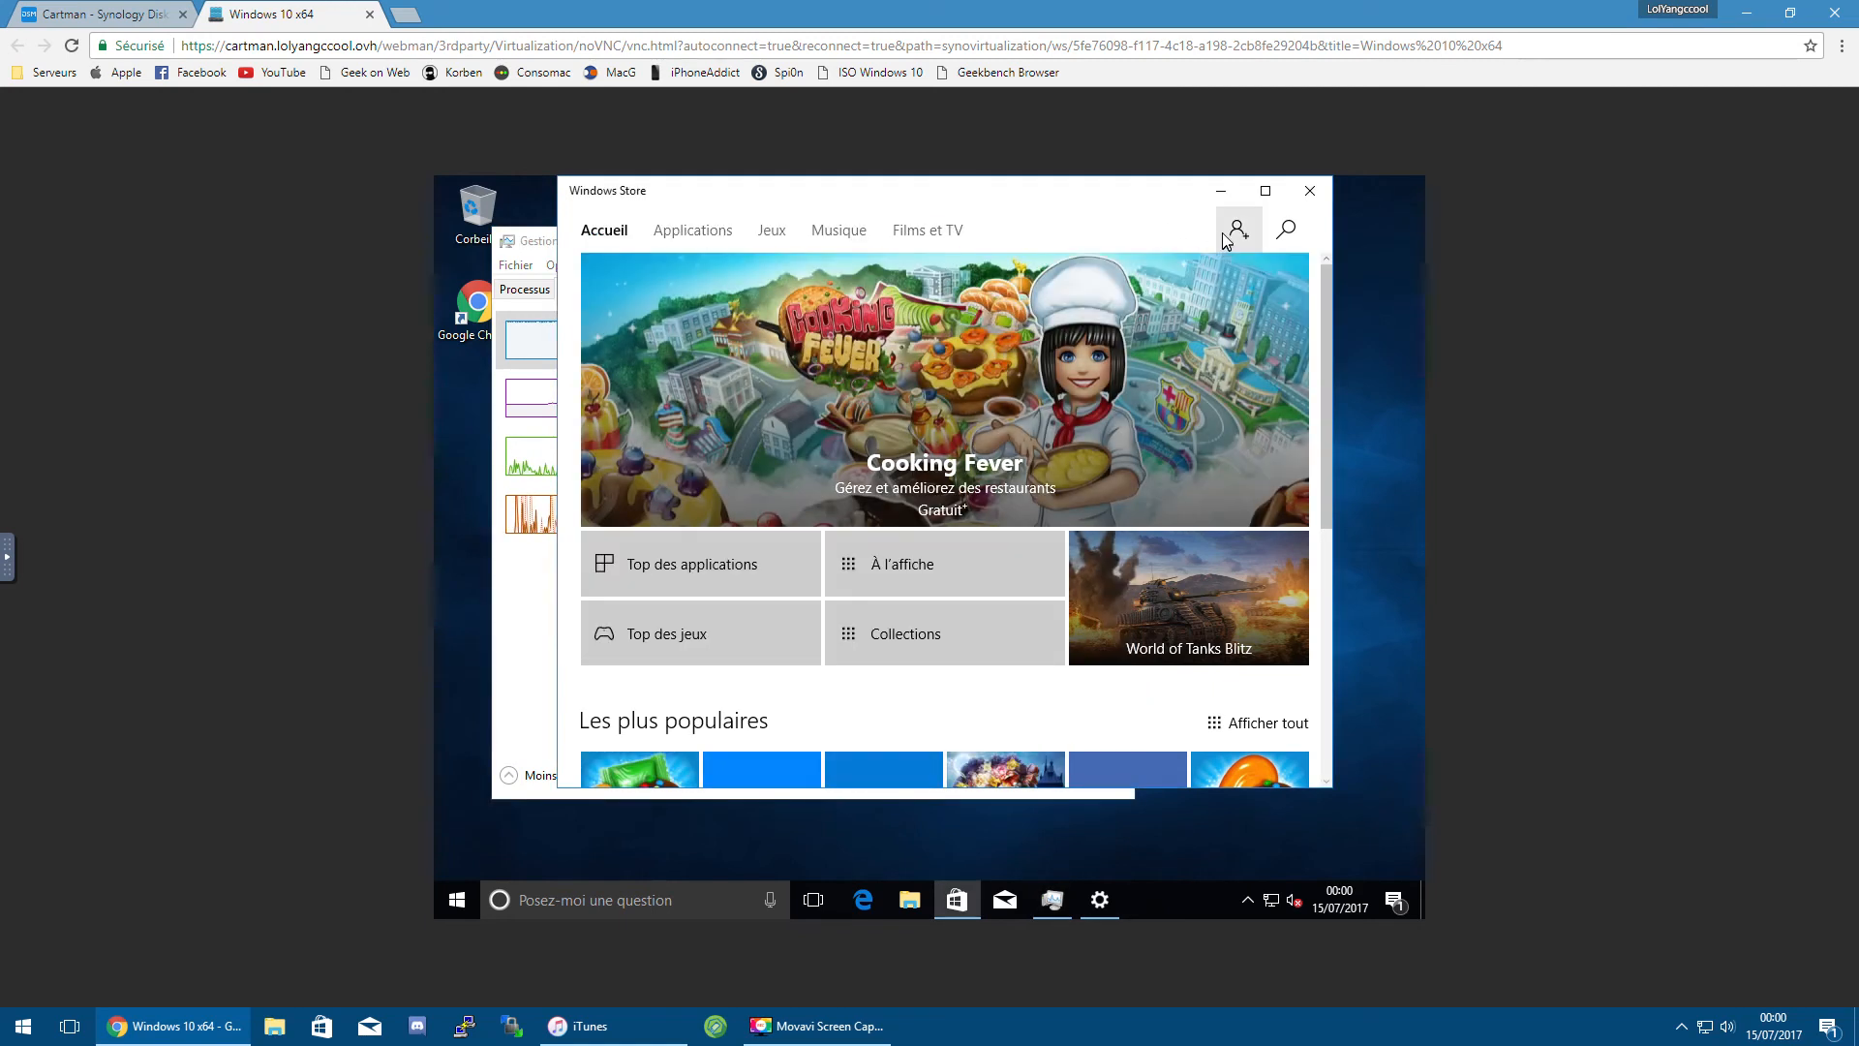
Step: Review the Store's downloads and updates list, search for app updates and close the Store
left_click(1227, 236)
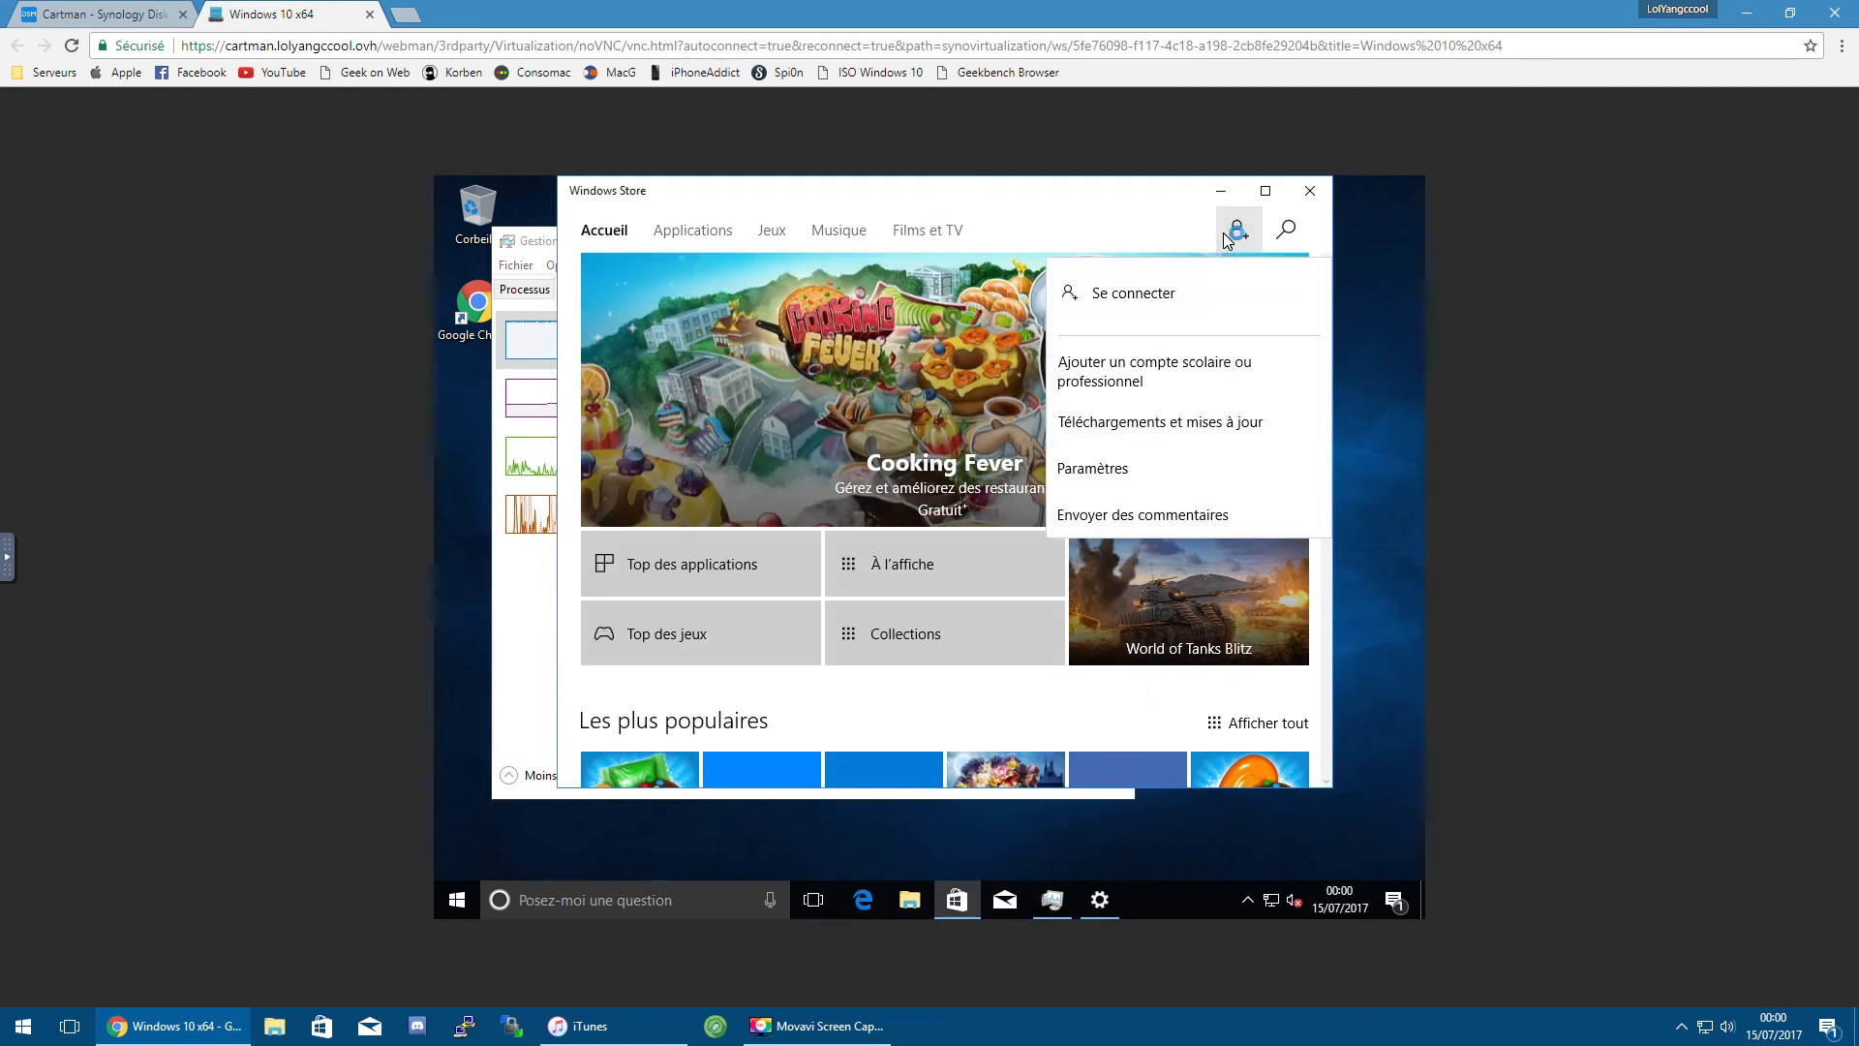
left_click(1157, 424)
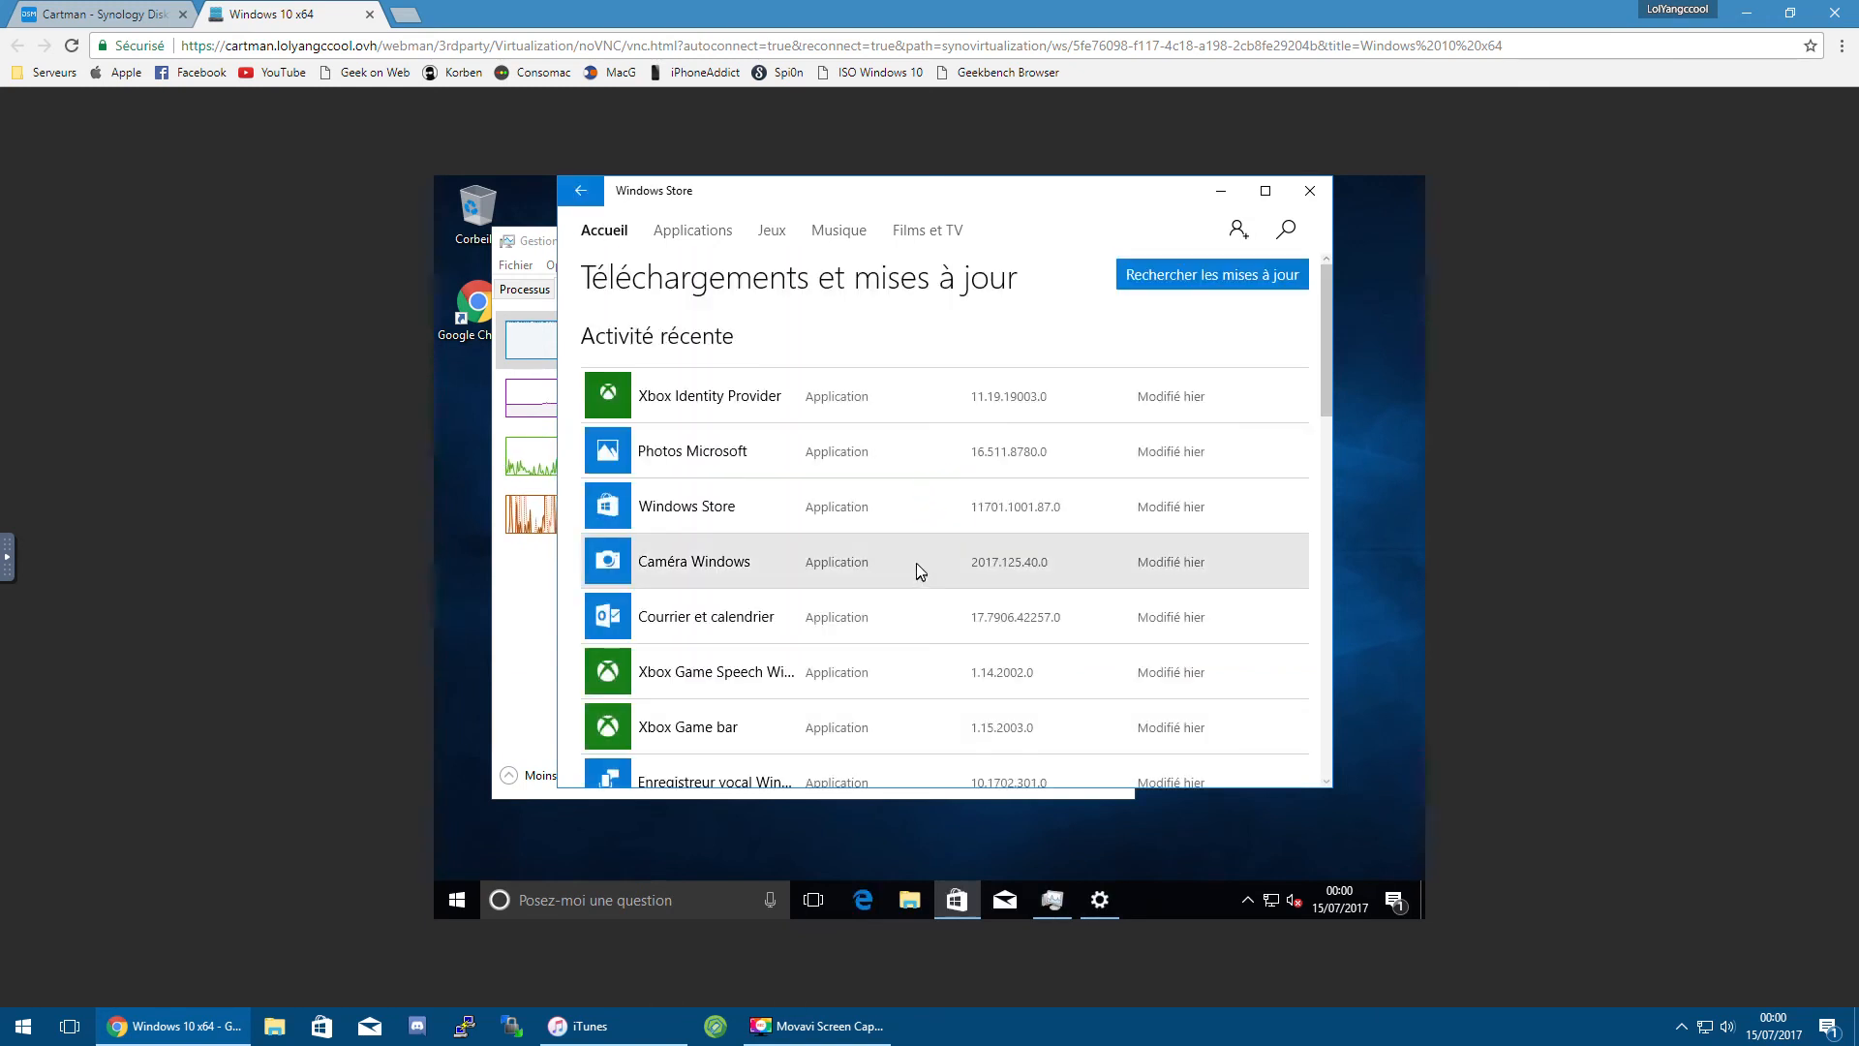
scroll(980, 548, "down", 10)
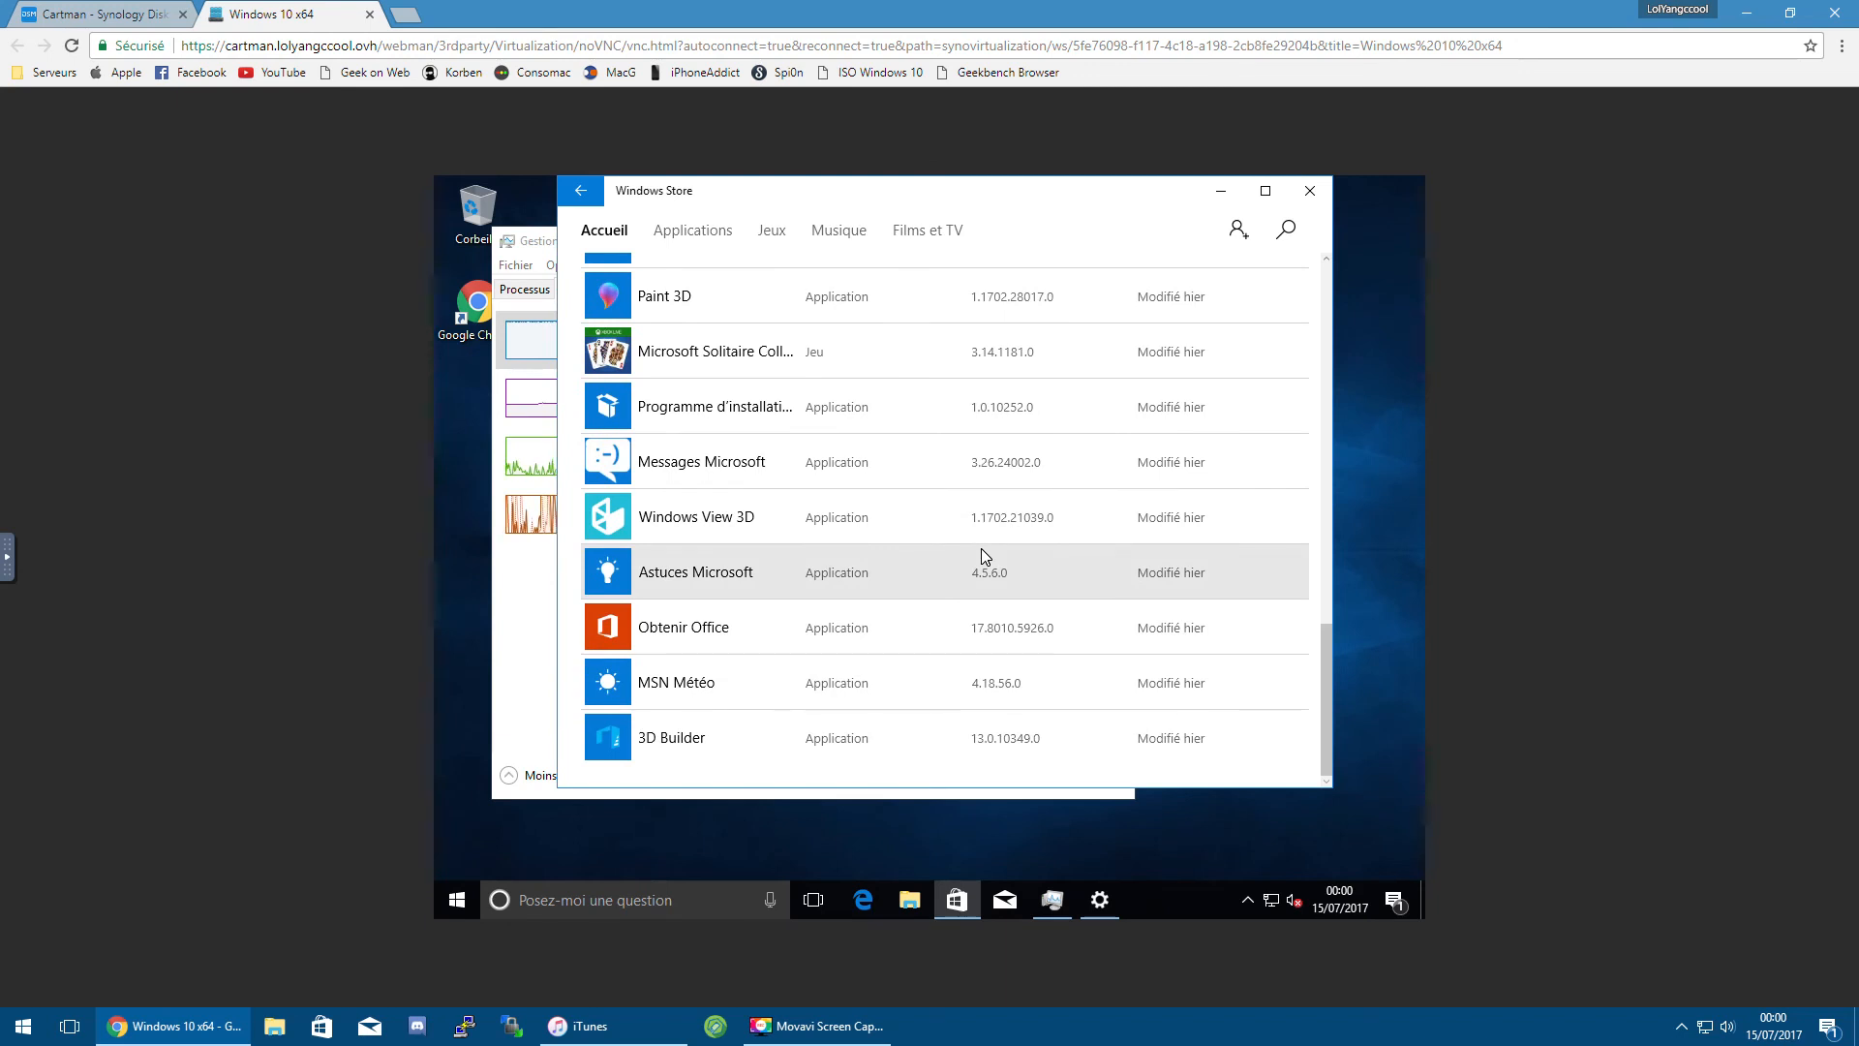
scroll(983, 555, "up", 10)
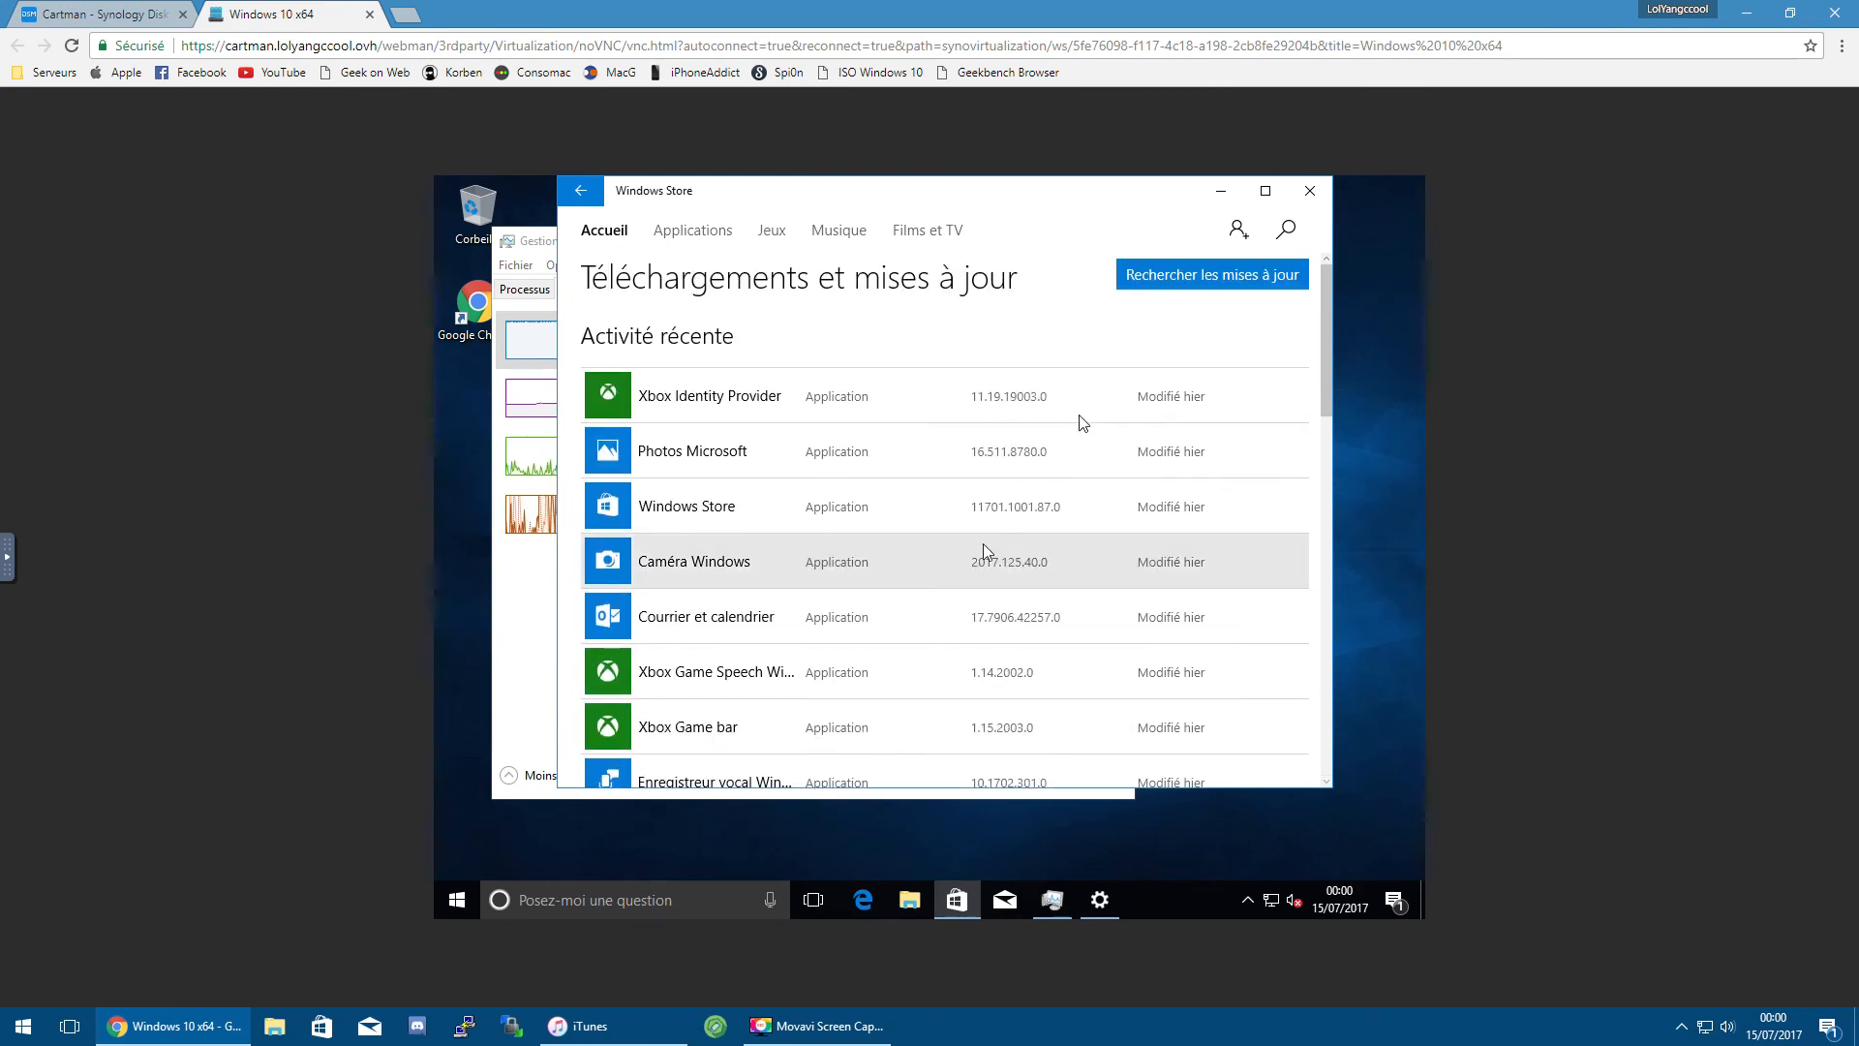
left_click(1173, 267)
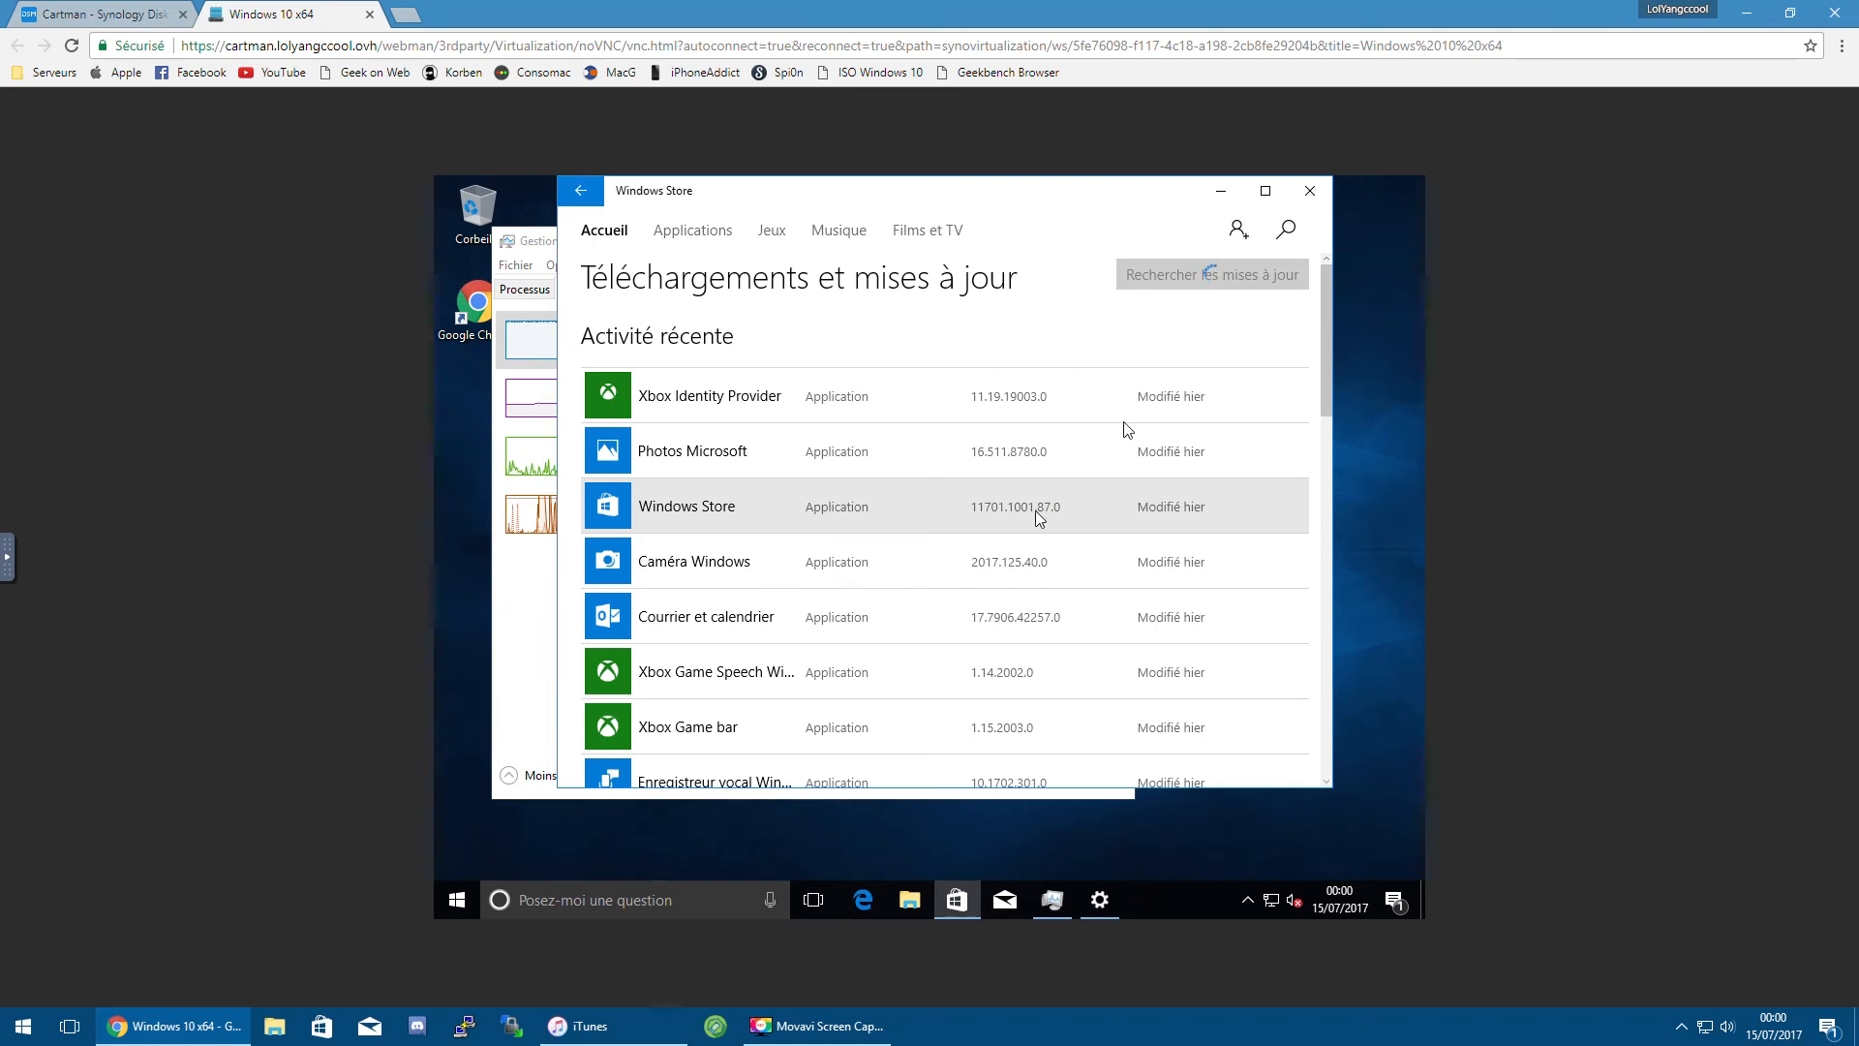
left_click(1310, 191)
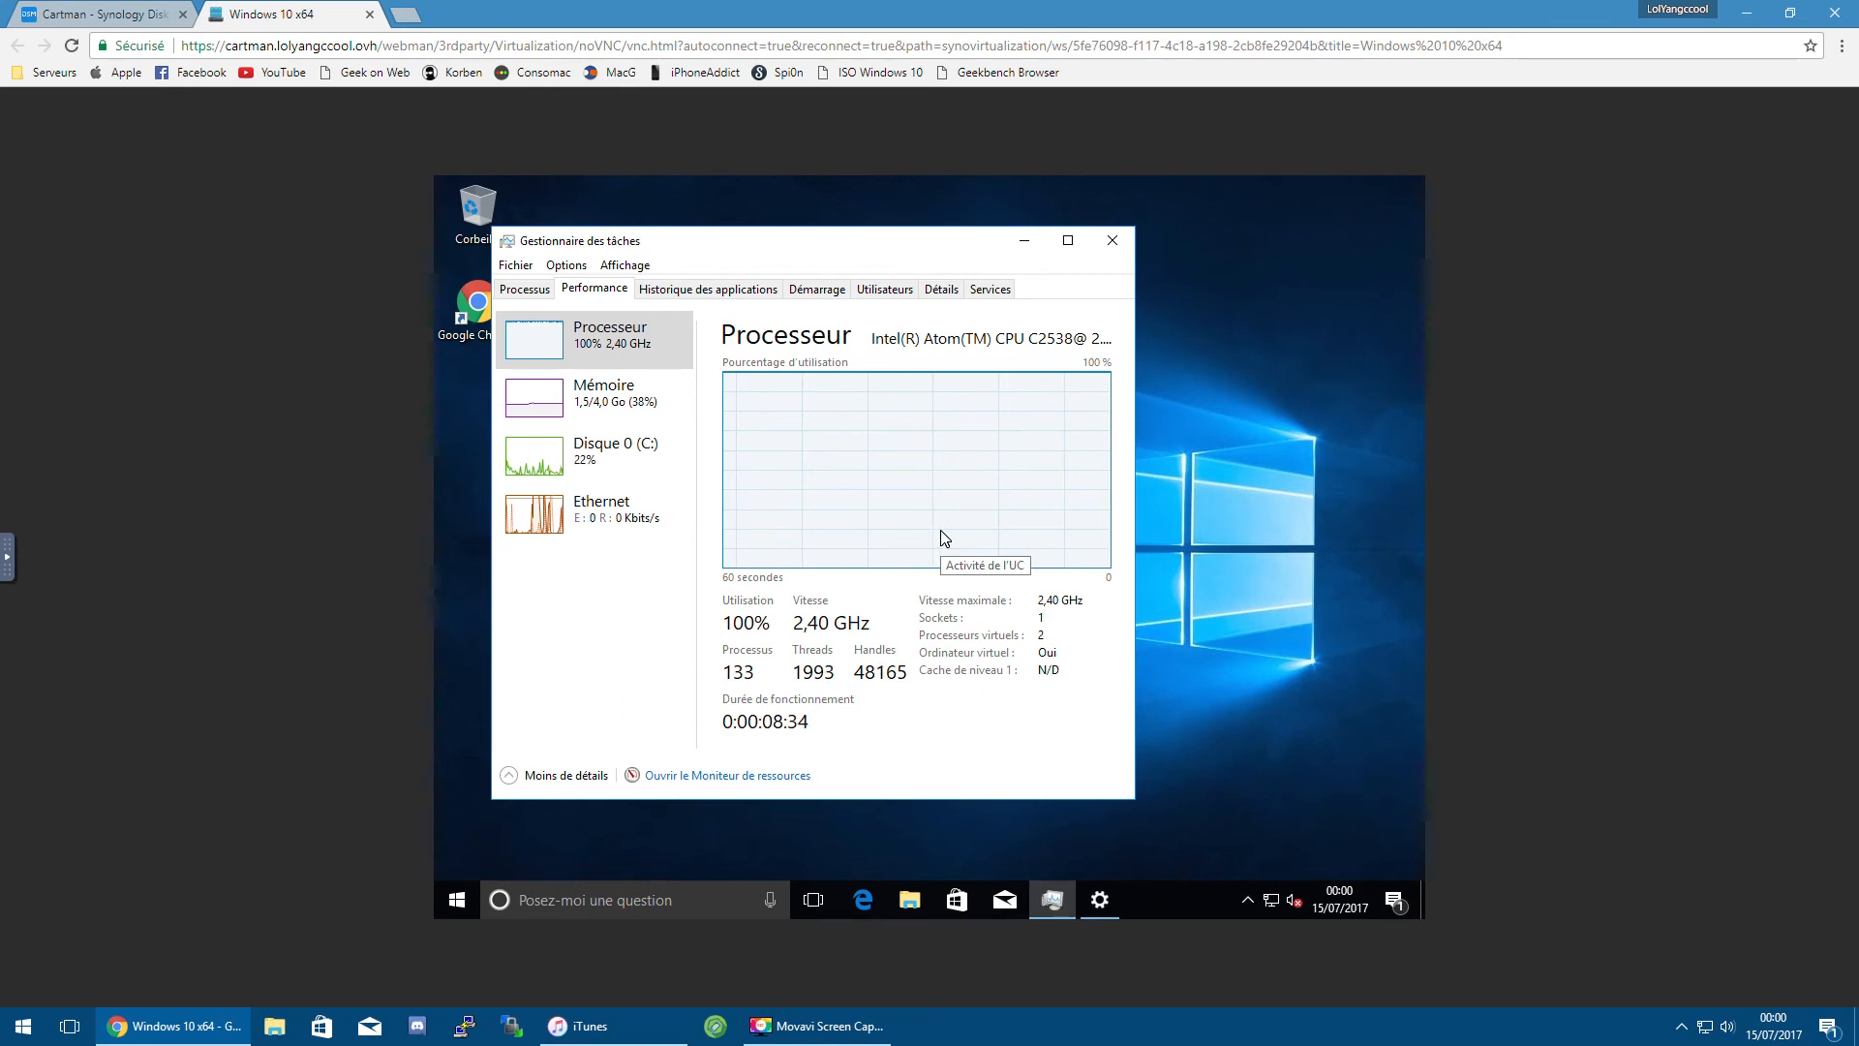
left_click(456, 900)
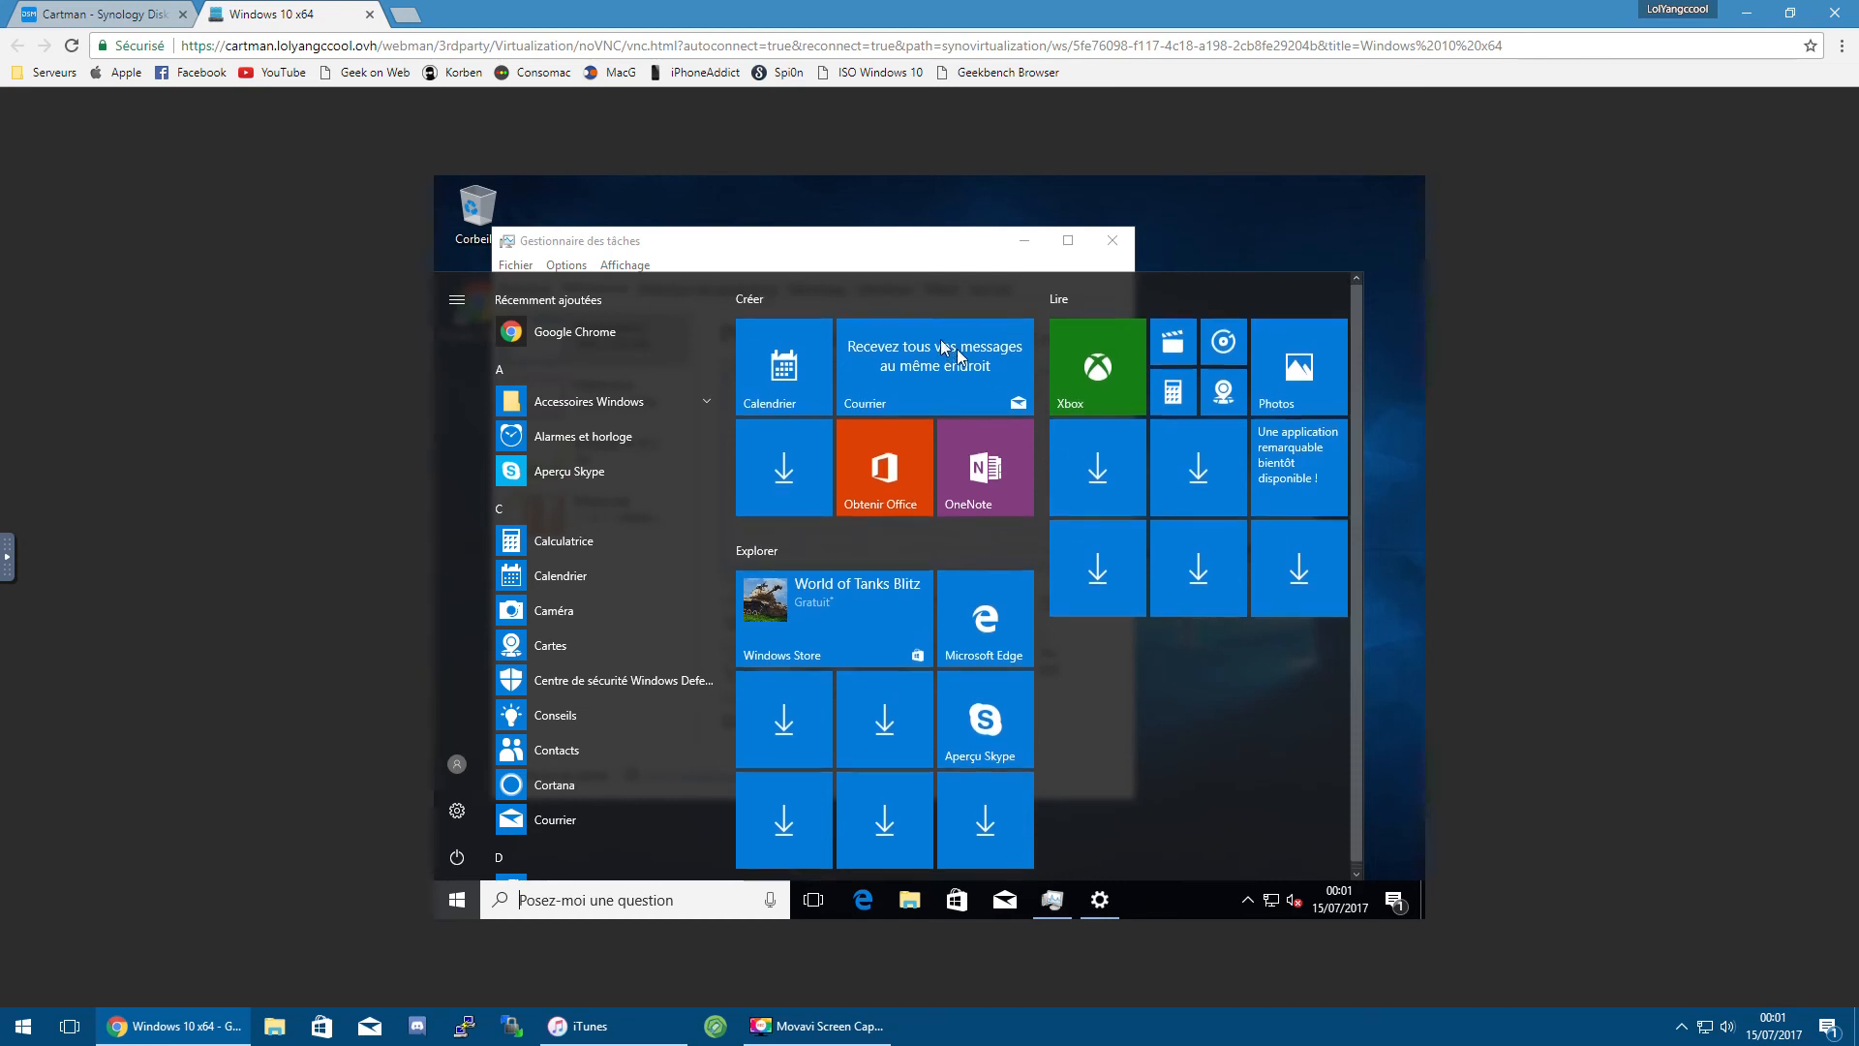
left_click(908, 242)
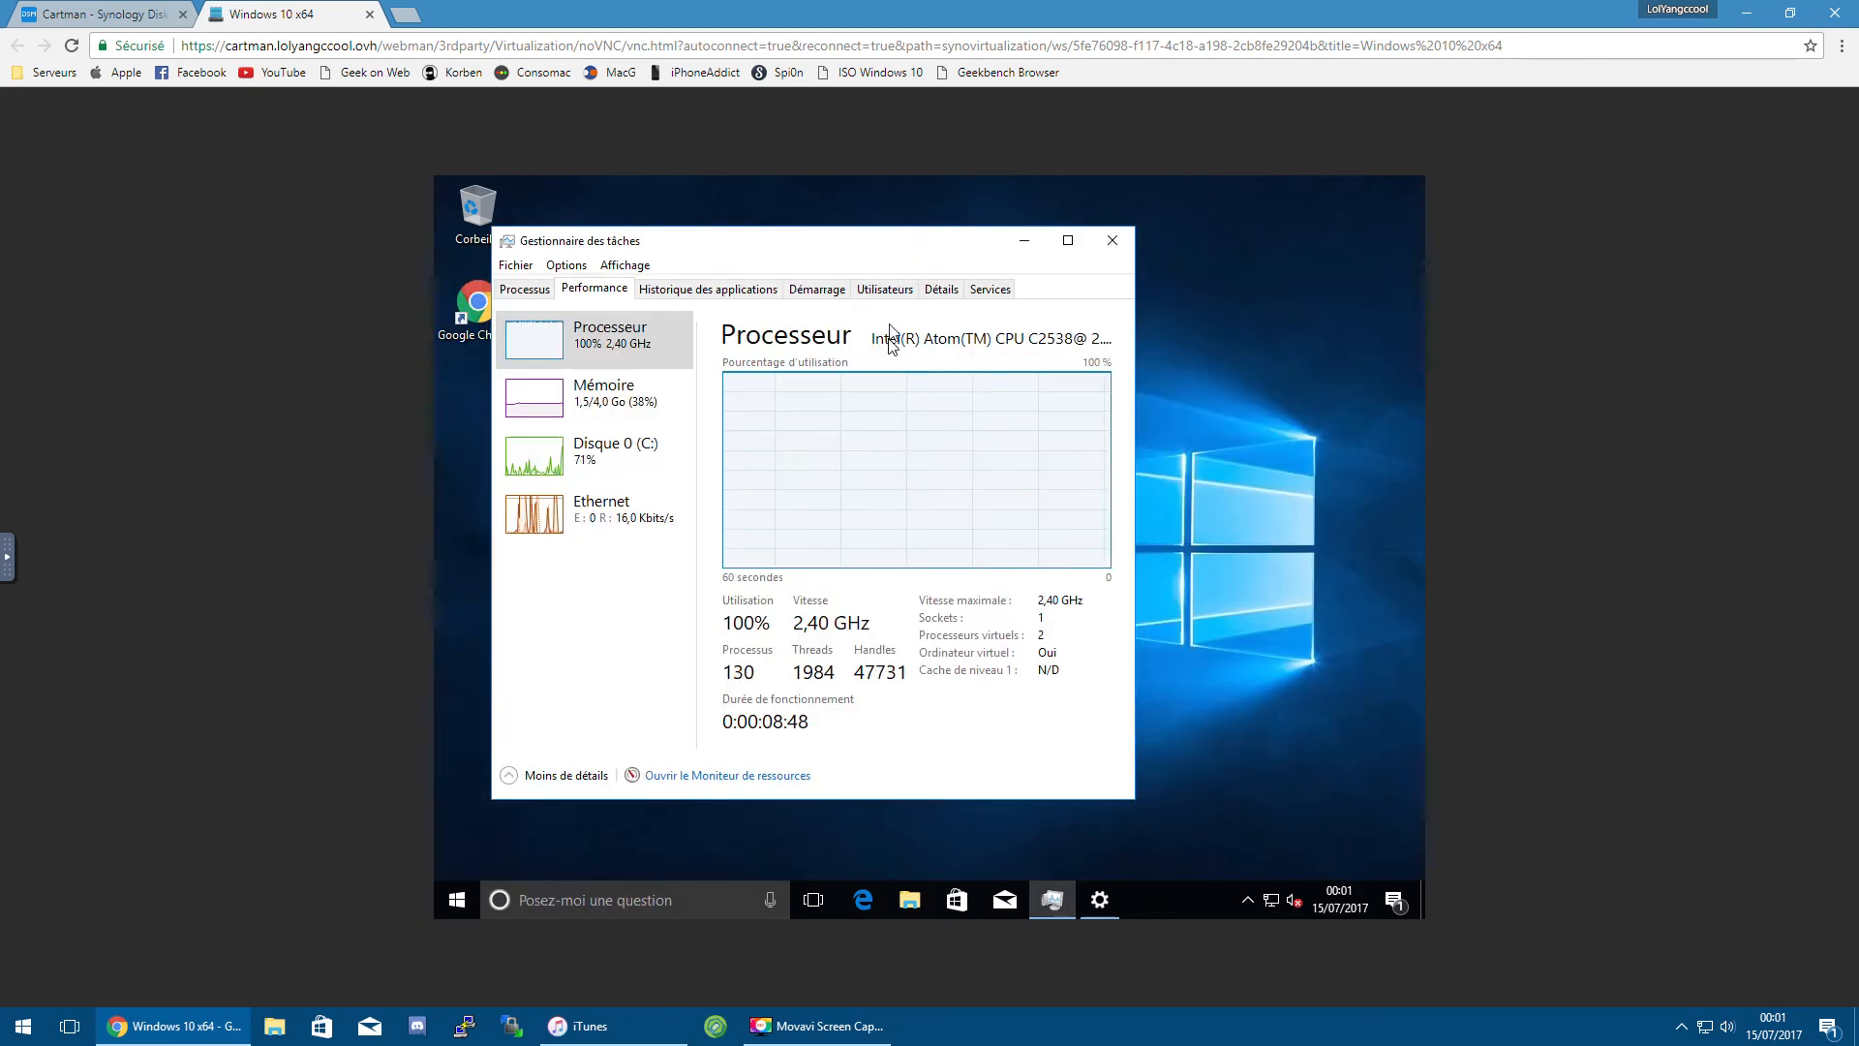
Step: Reposition Task Manager on the desktop, examine the processor load in its performance view, and close it
left_click_drag(809, 253, 885, 267)
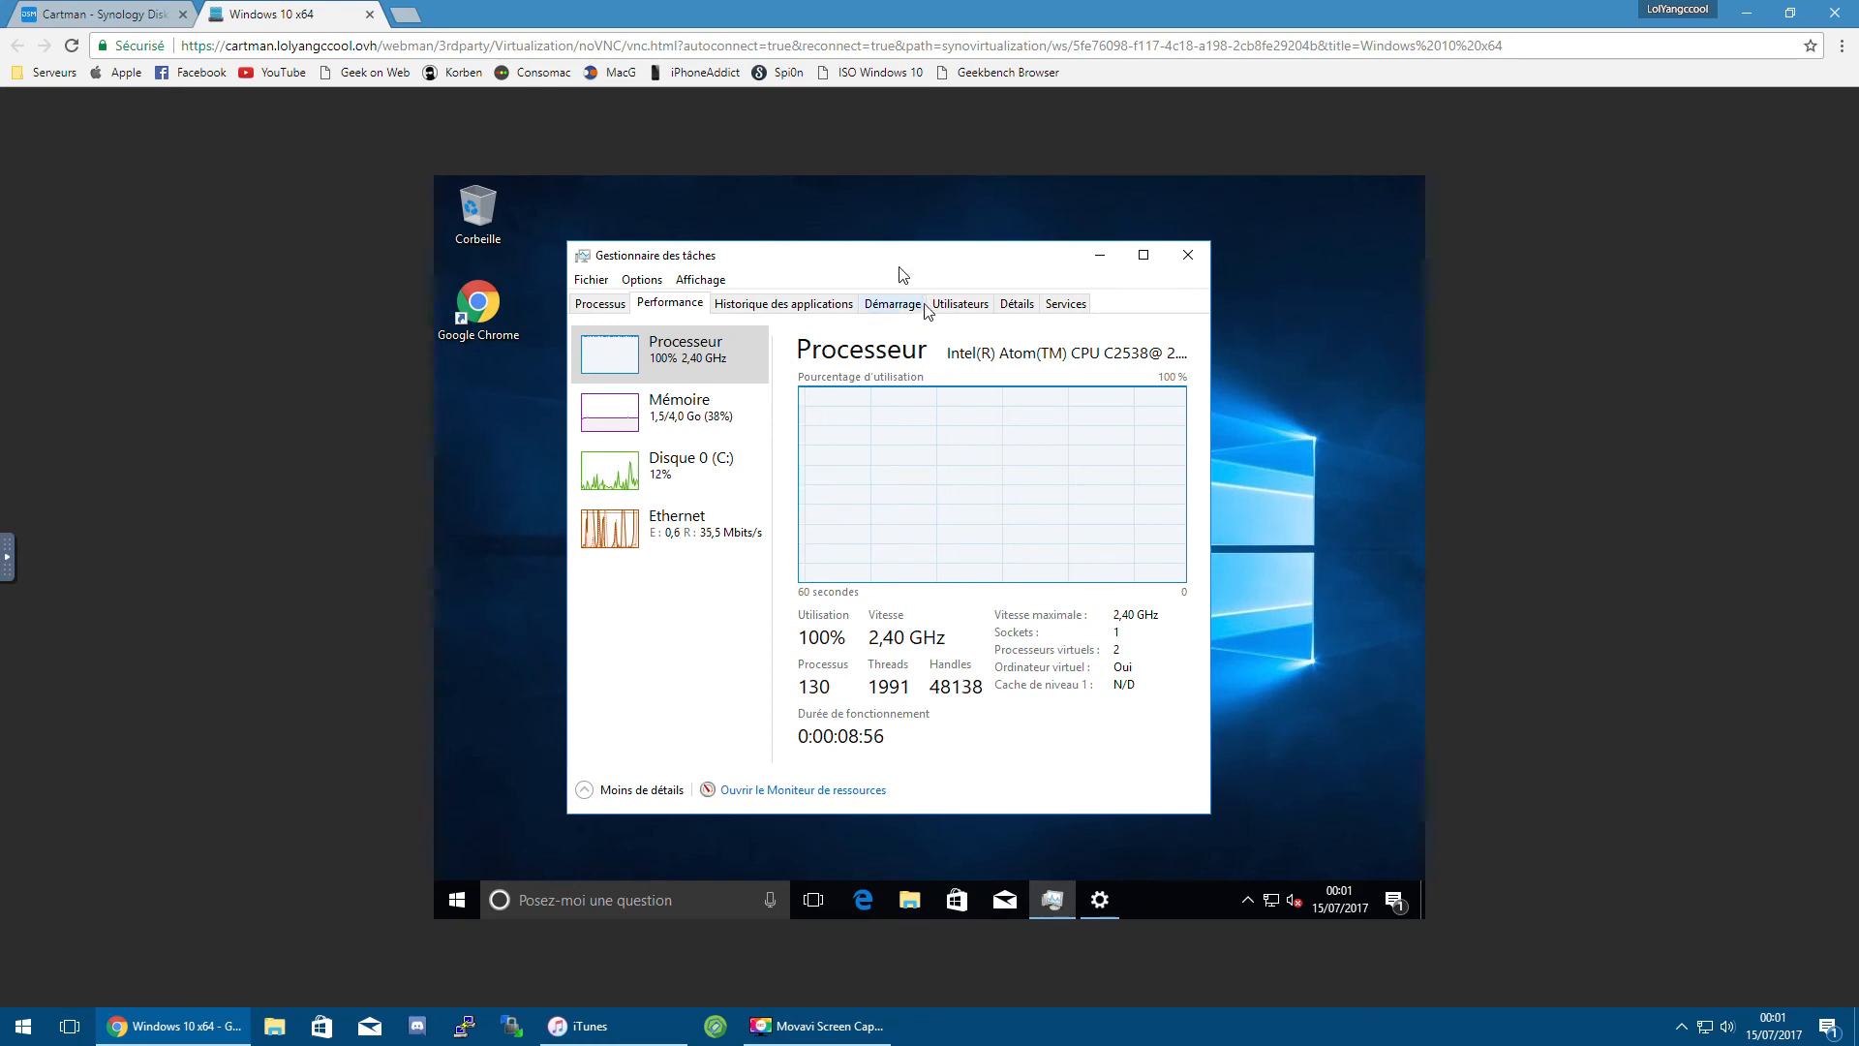
left_click_drag(886, 261, 901, 256)
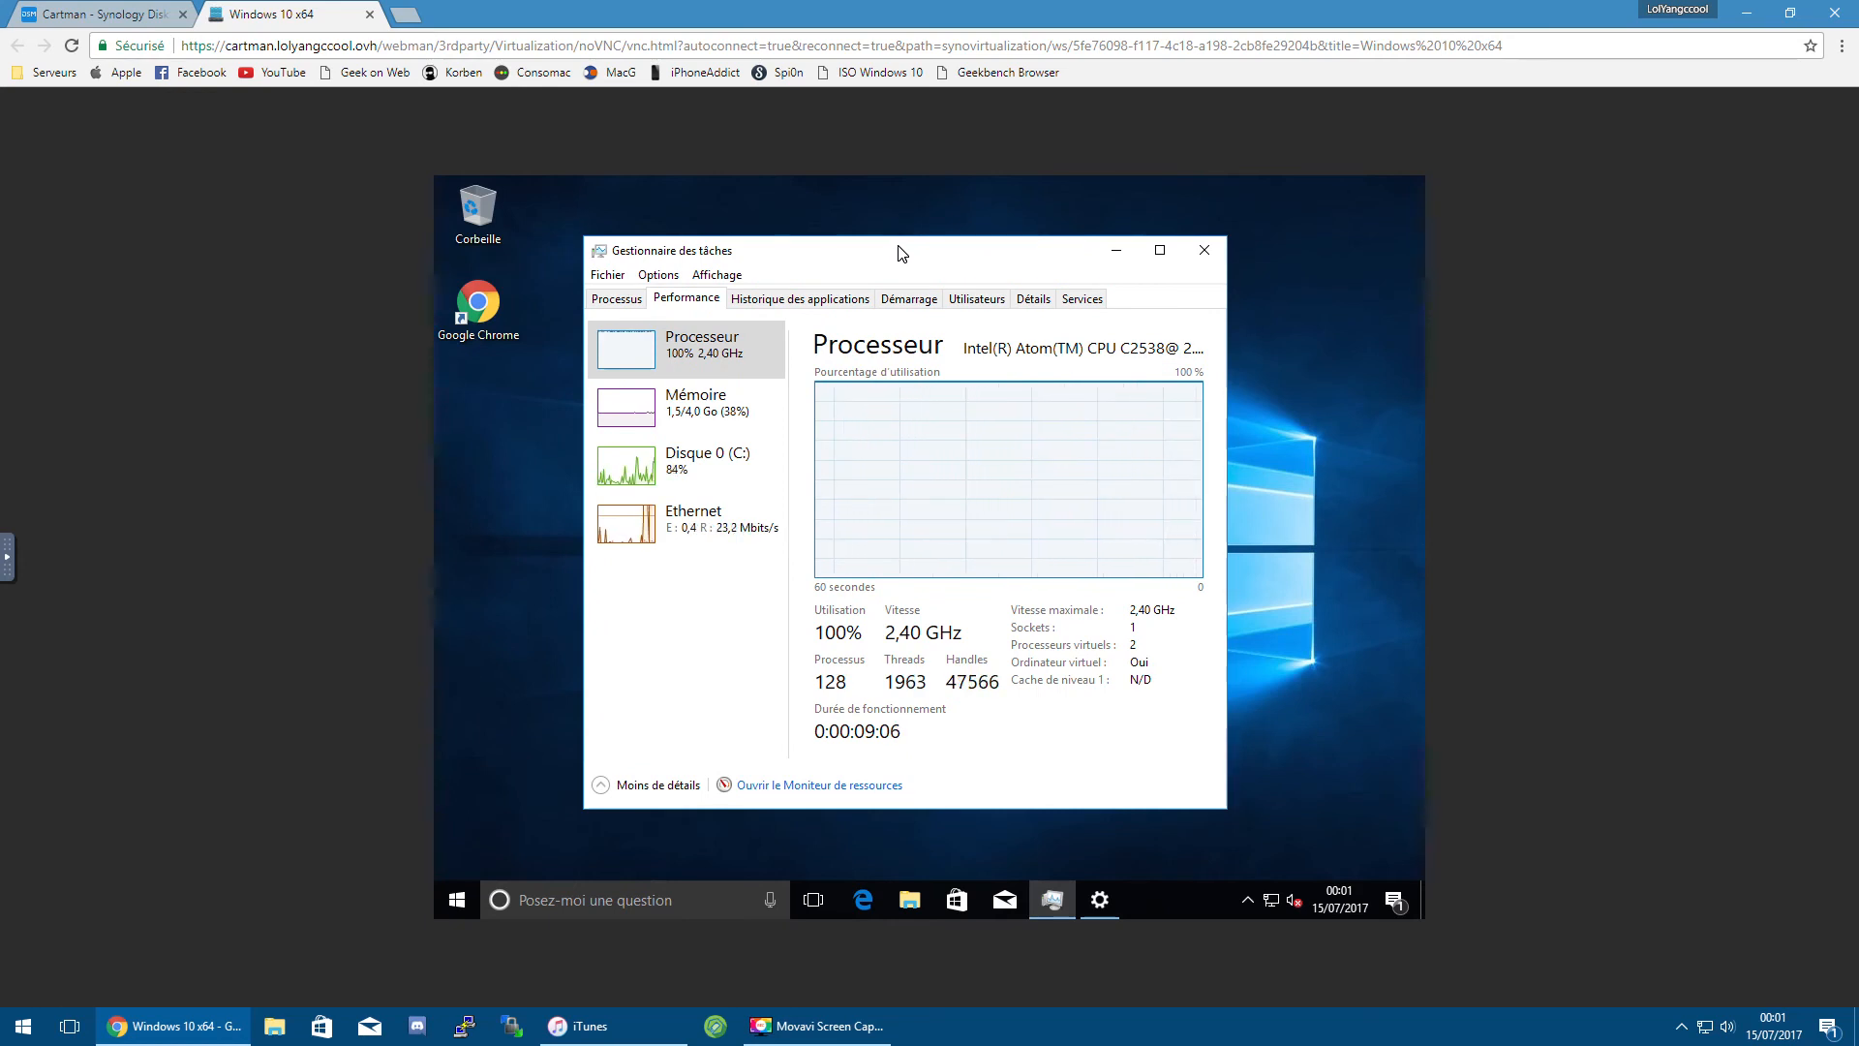
left_click(733, 360)
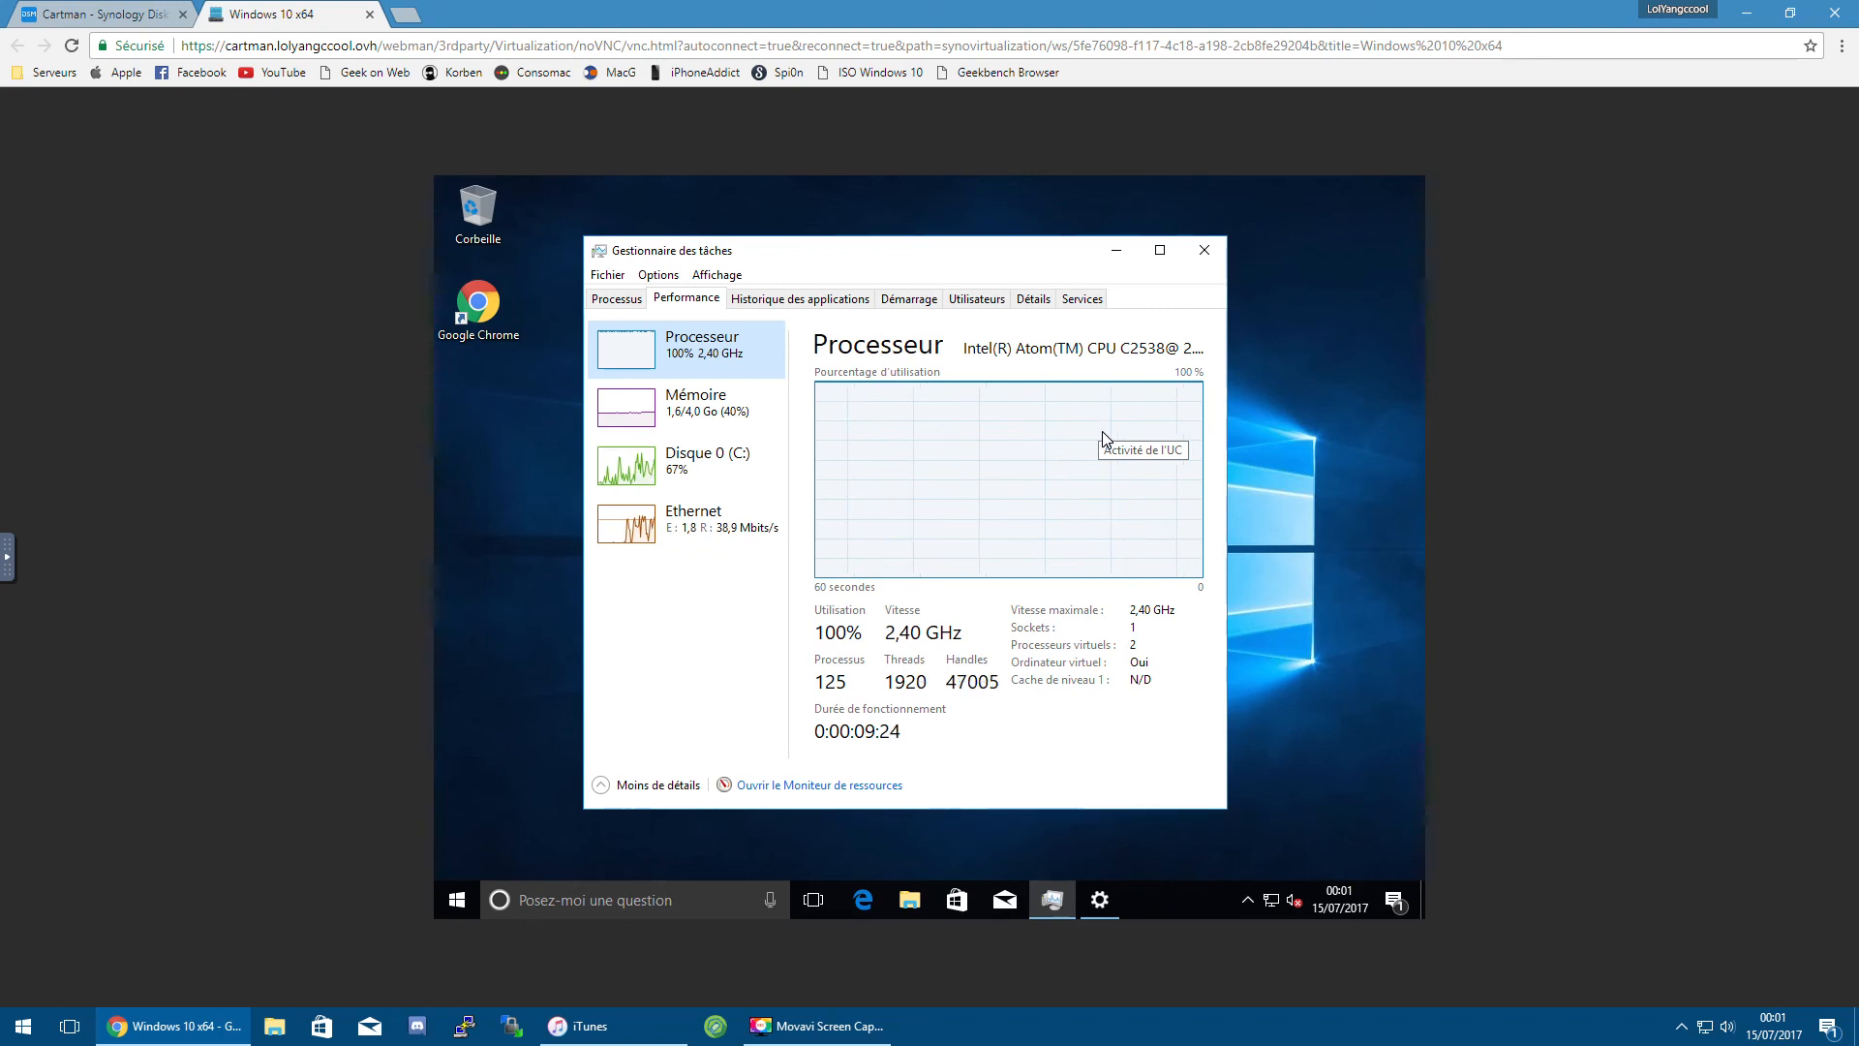
left_click(1205, 250)
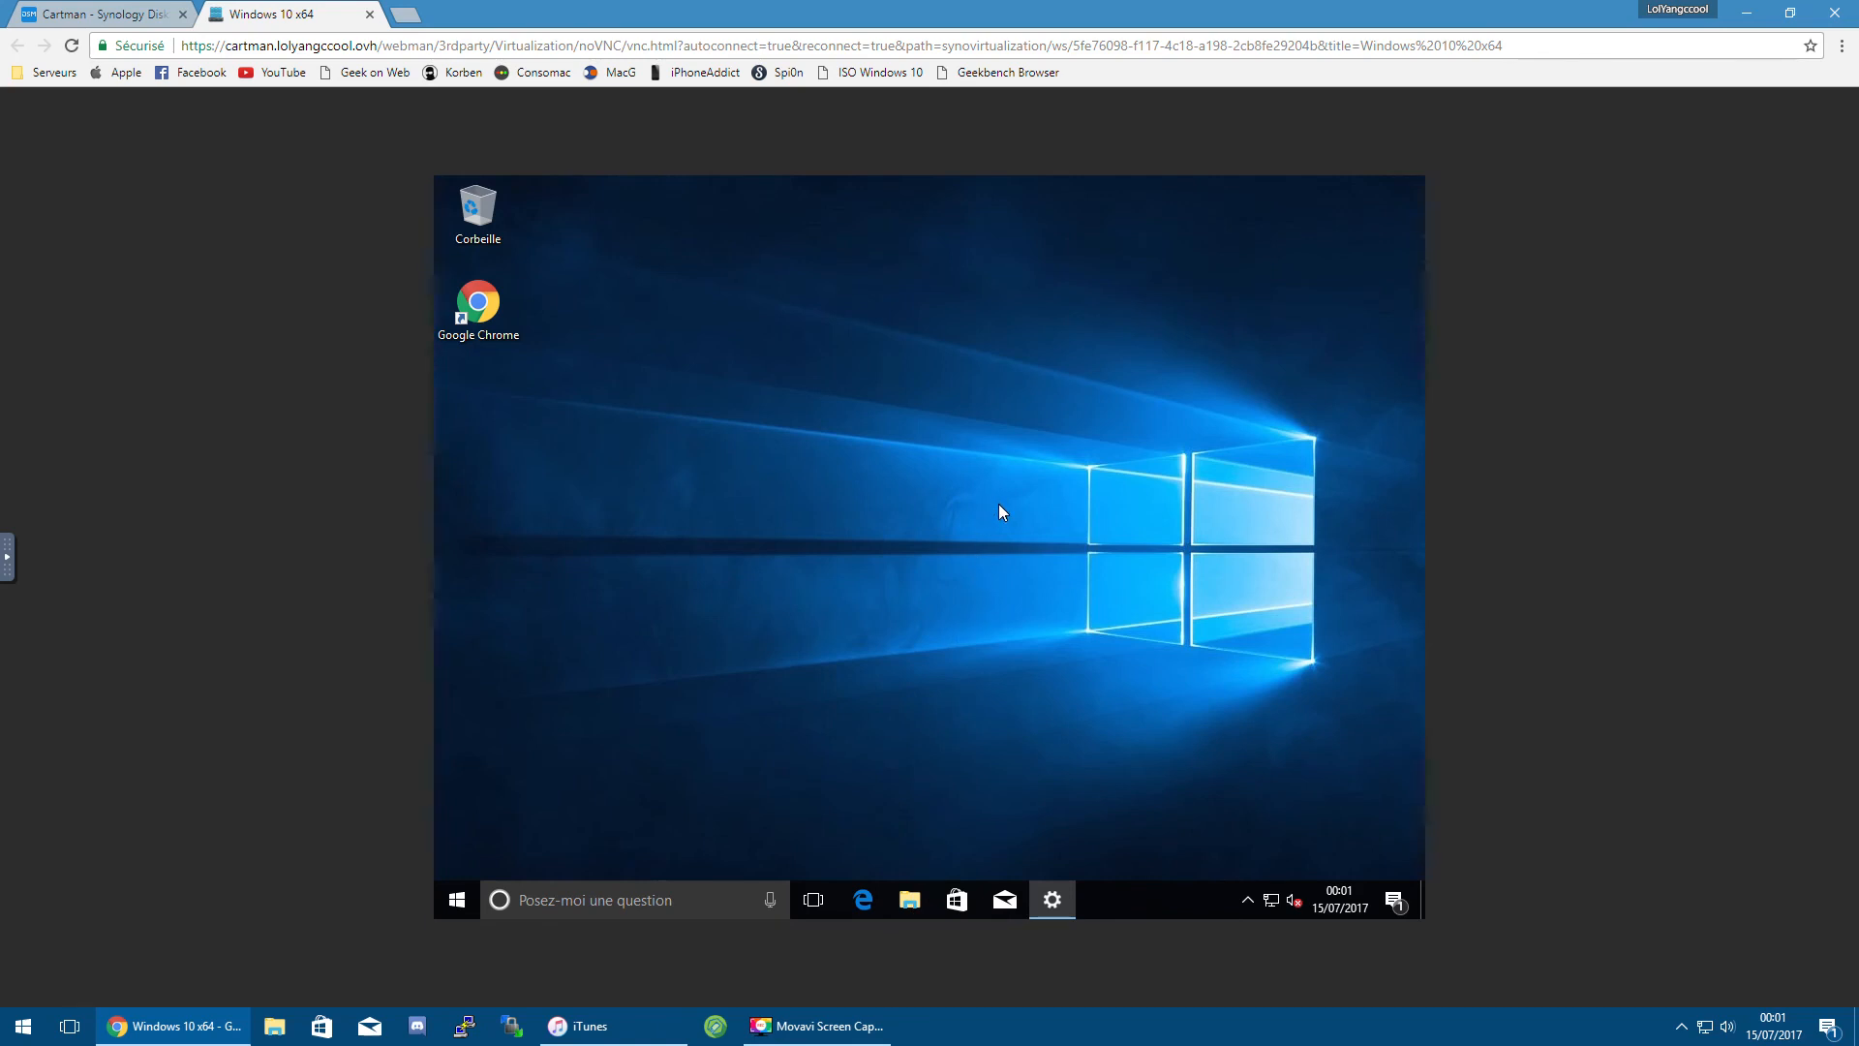
Step: Launch ccsetup532 from the Téléchargements folder, authorise the CCleaner installer and close the Explorer window
left_click(1295, 266)
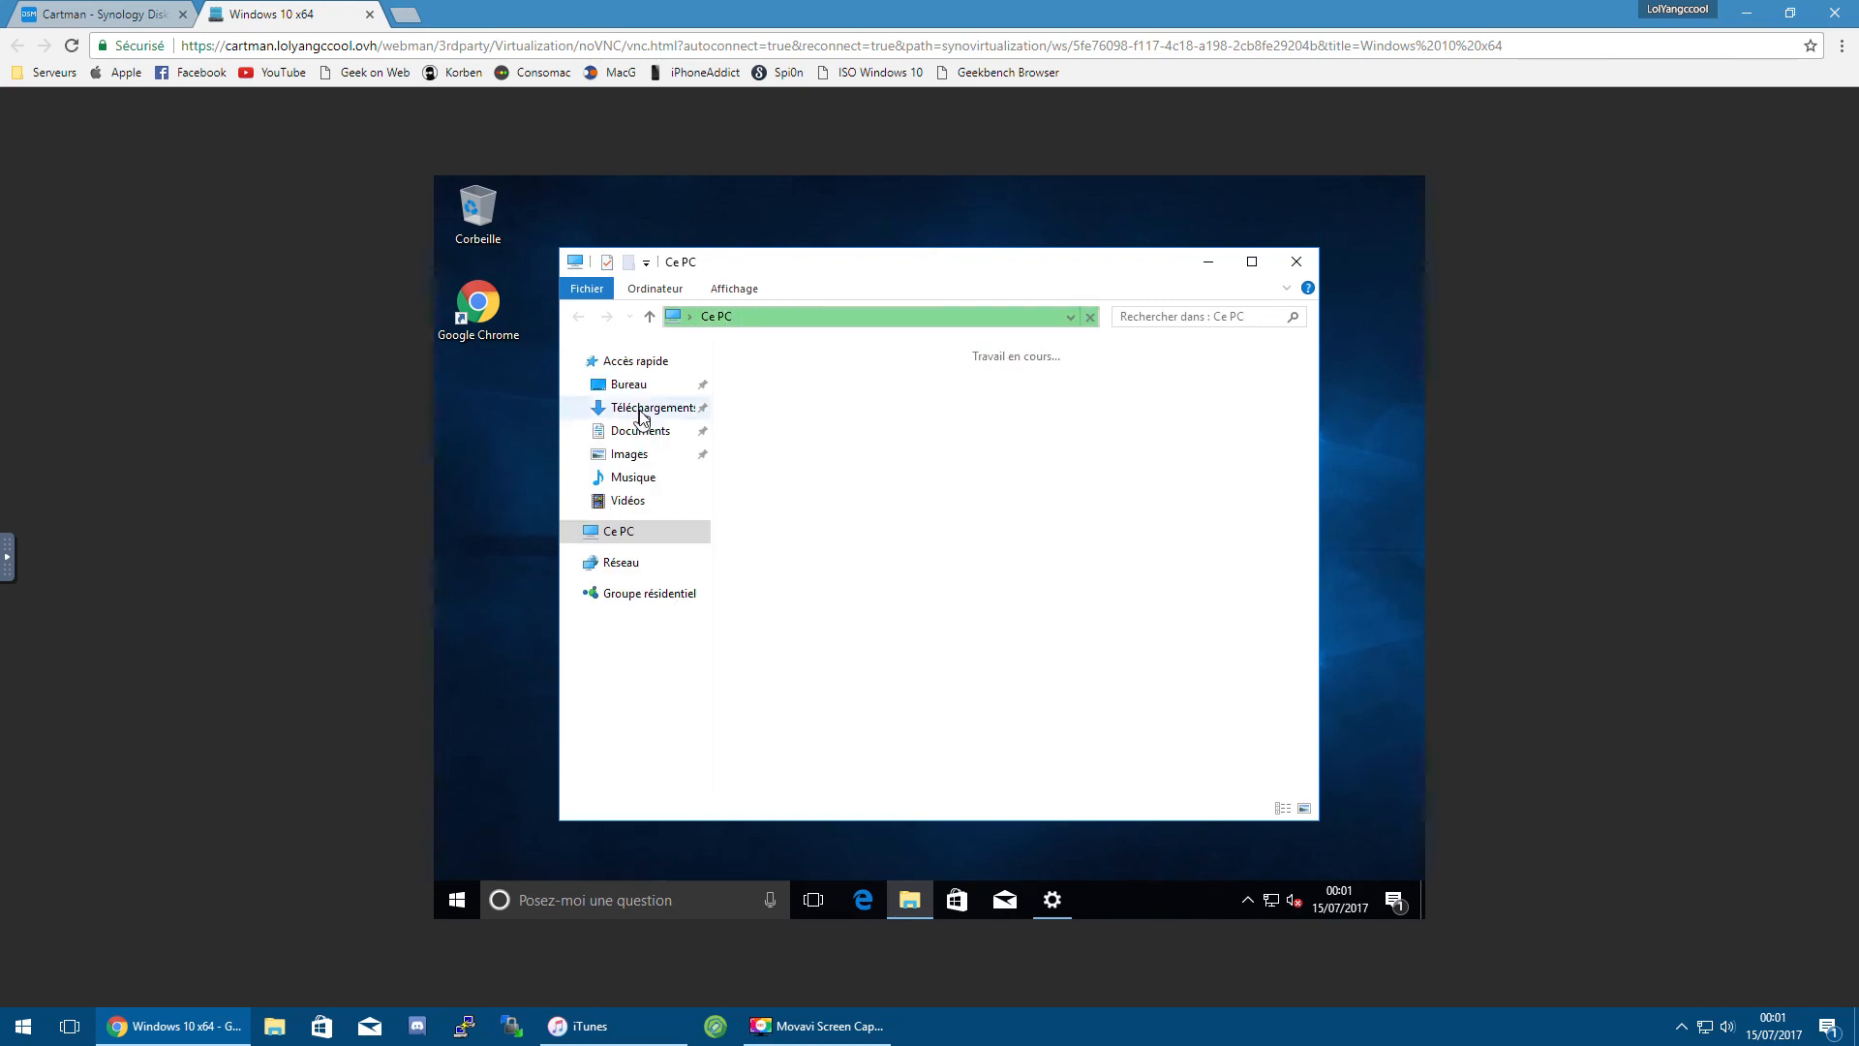
left_click(643, 407)
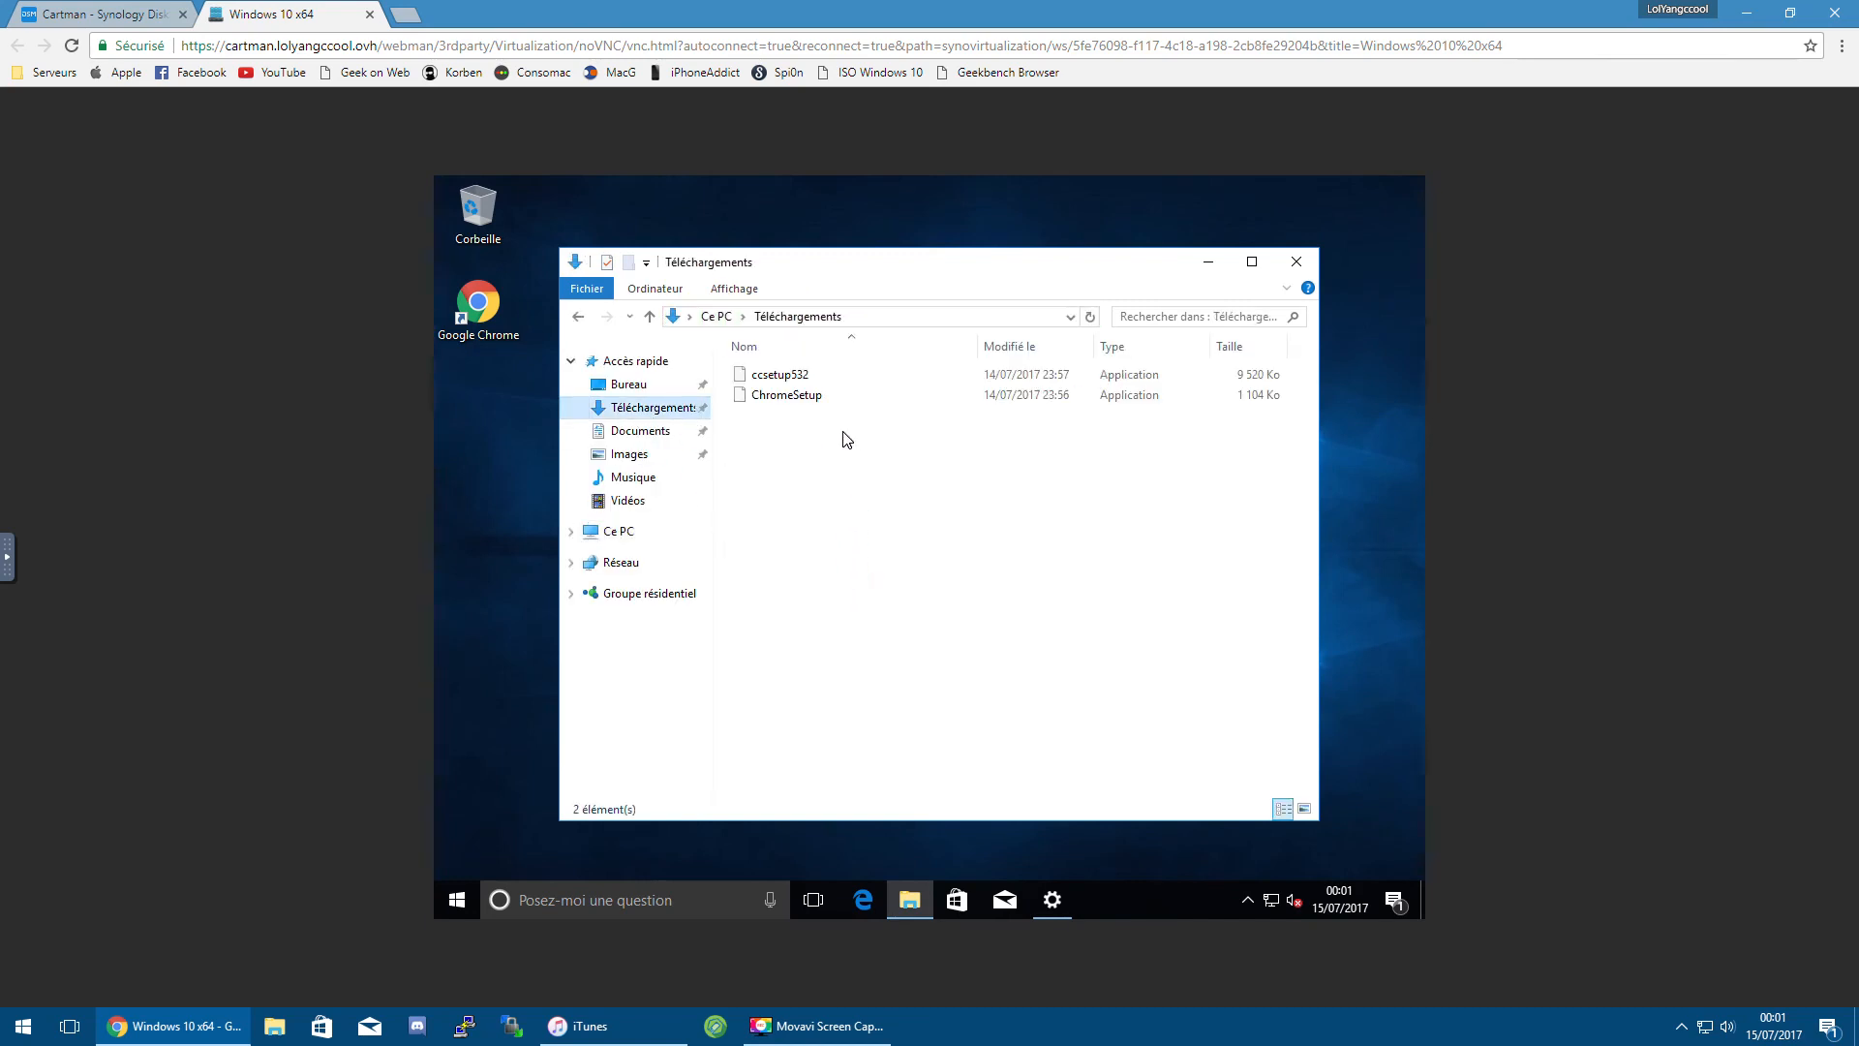
double_click(784, 378)
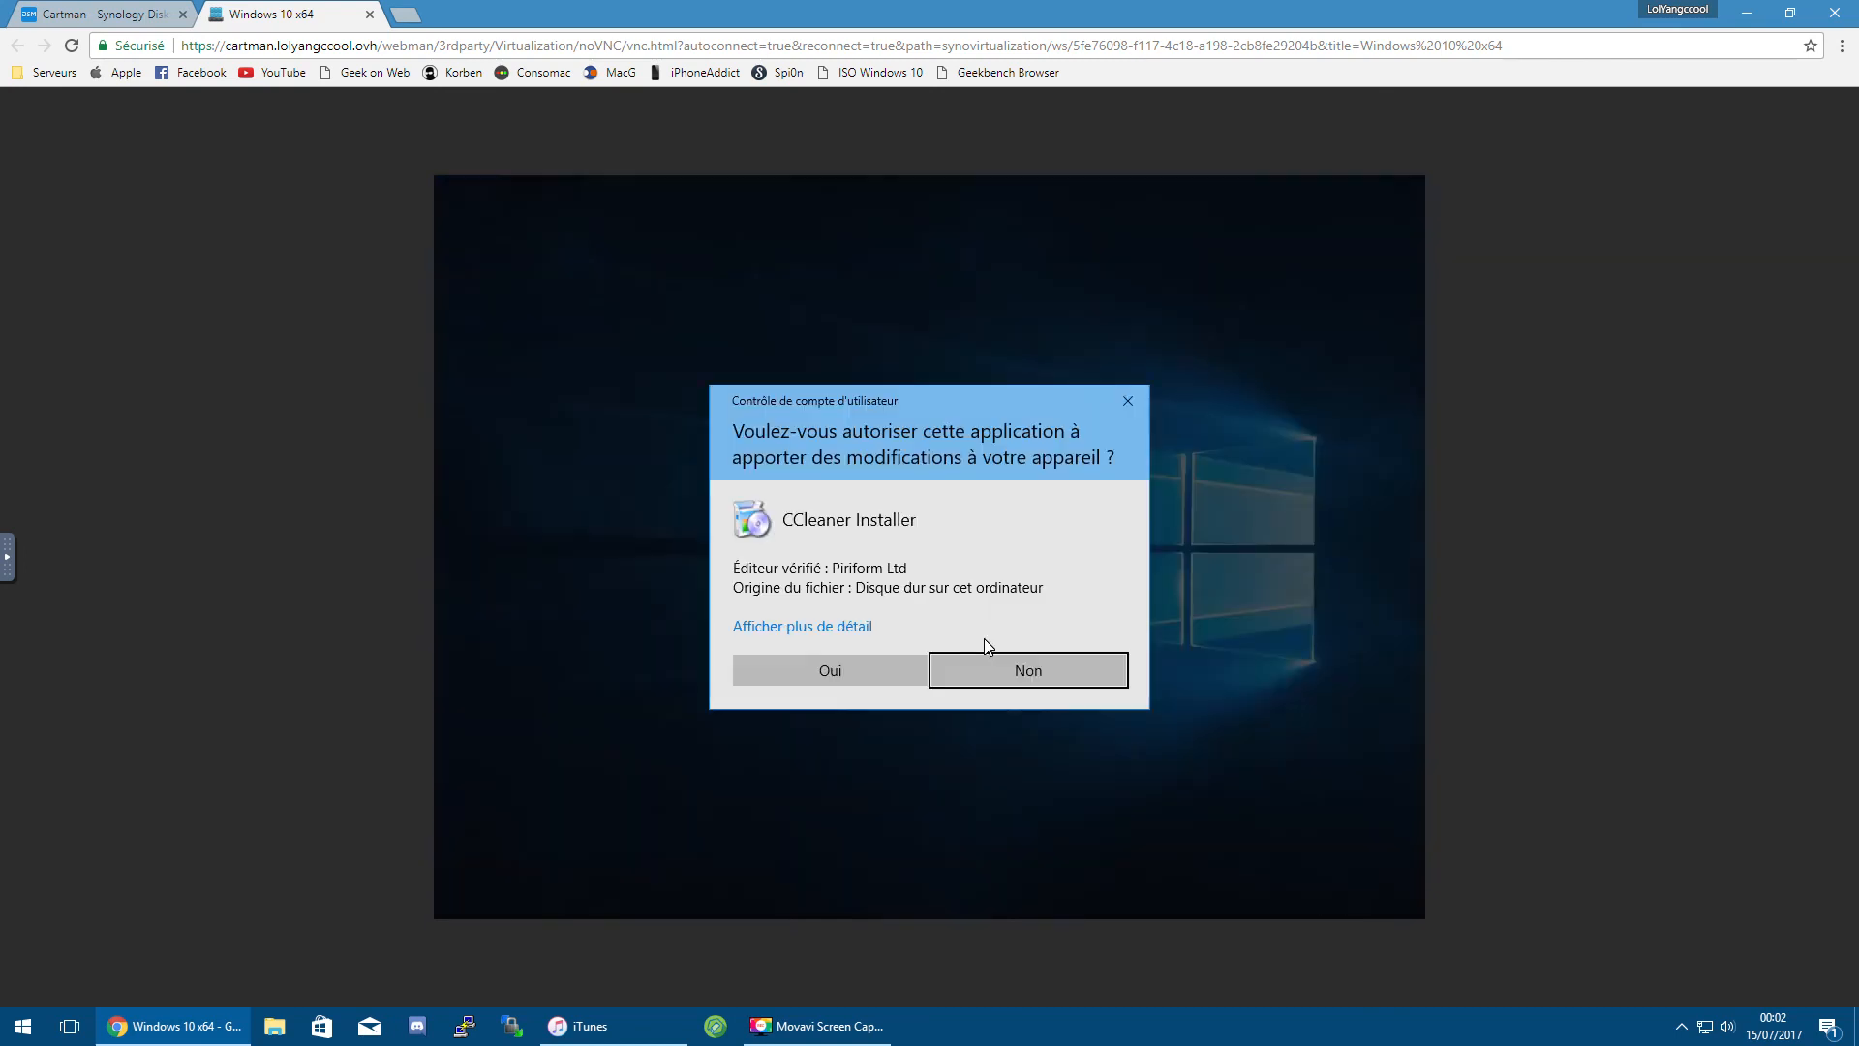
left_click(897, 689)
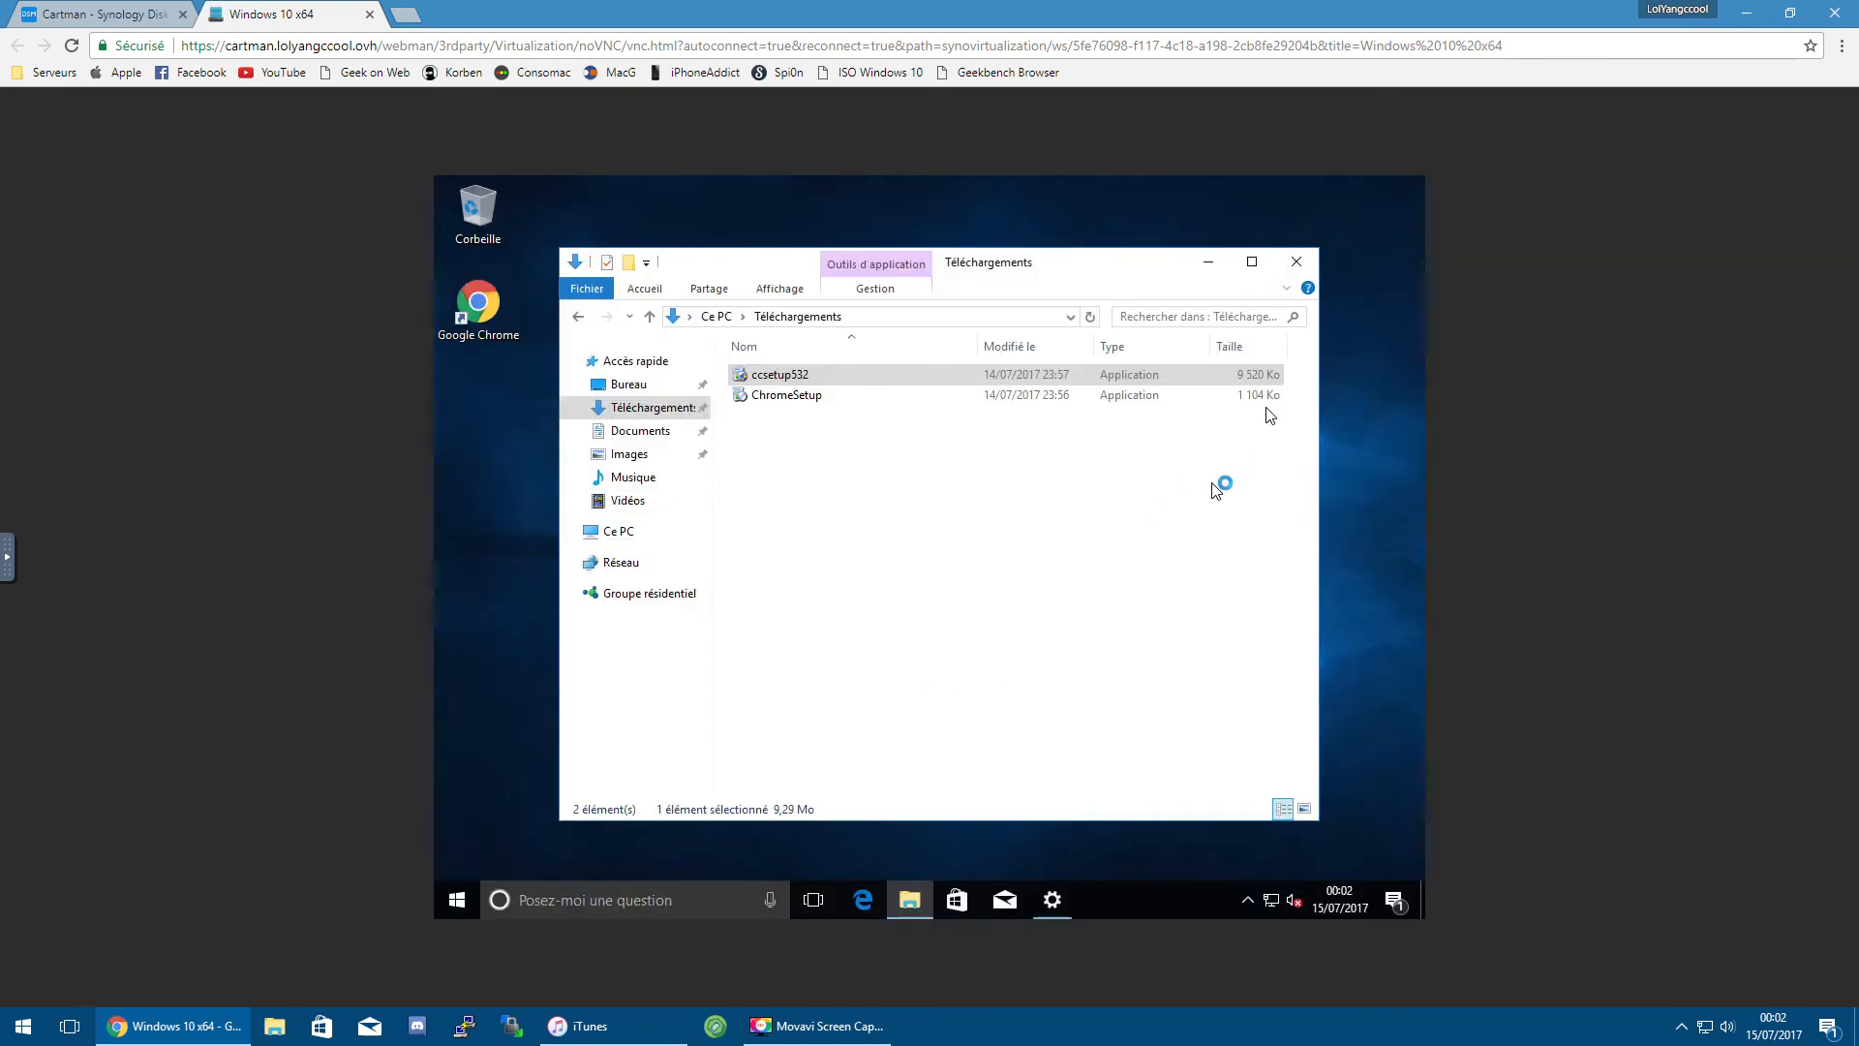
left_click(1297, 262)
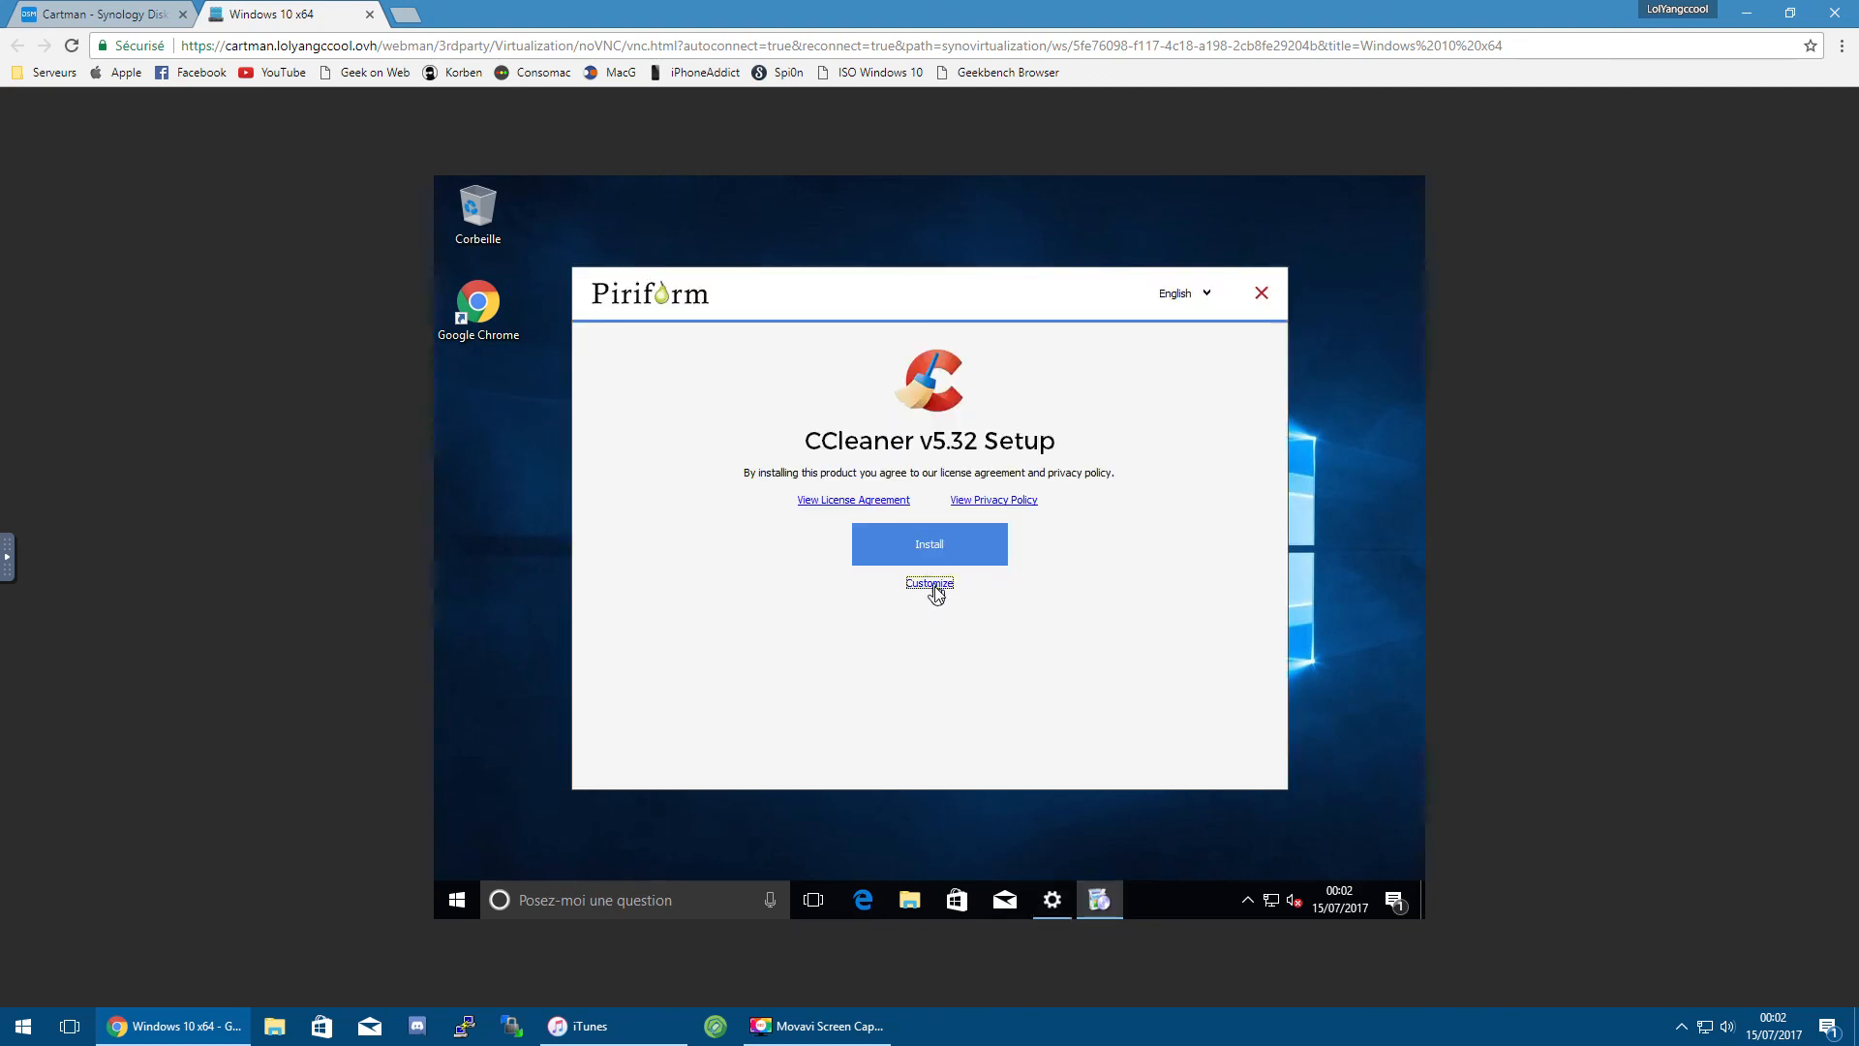
Step: Review the custom install options and install CCleaner in C:\Program Files\CCleaner for anyone using this computer
left_click(929, 584)
left_click(968, 764)
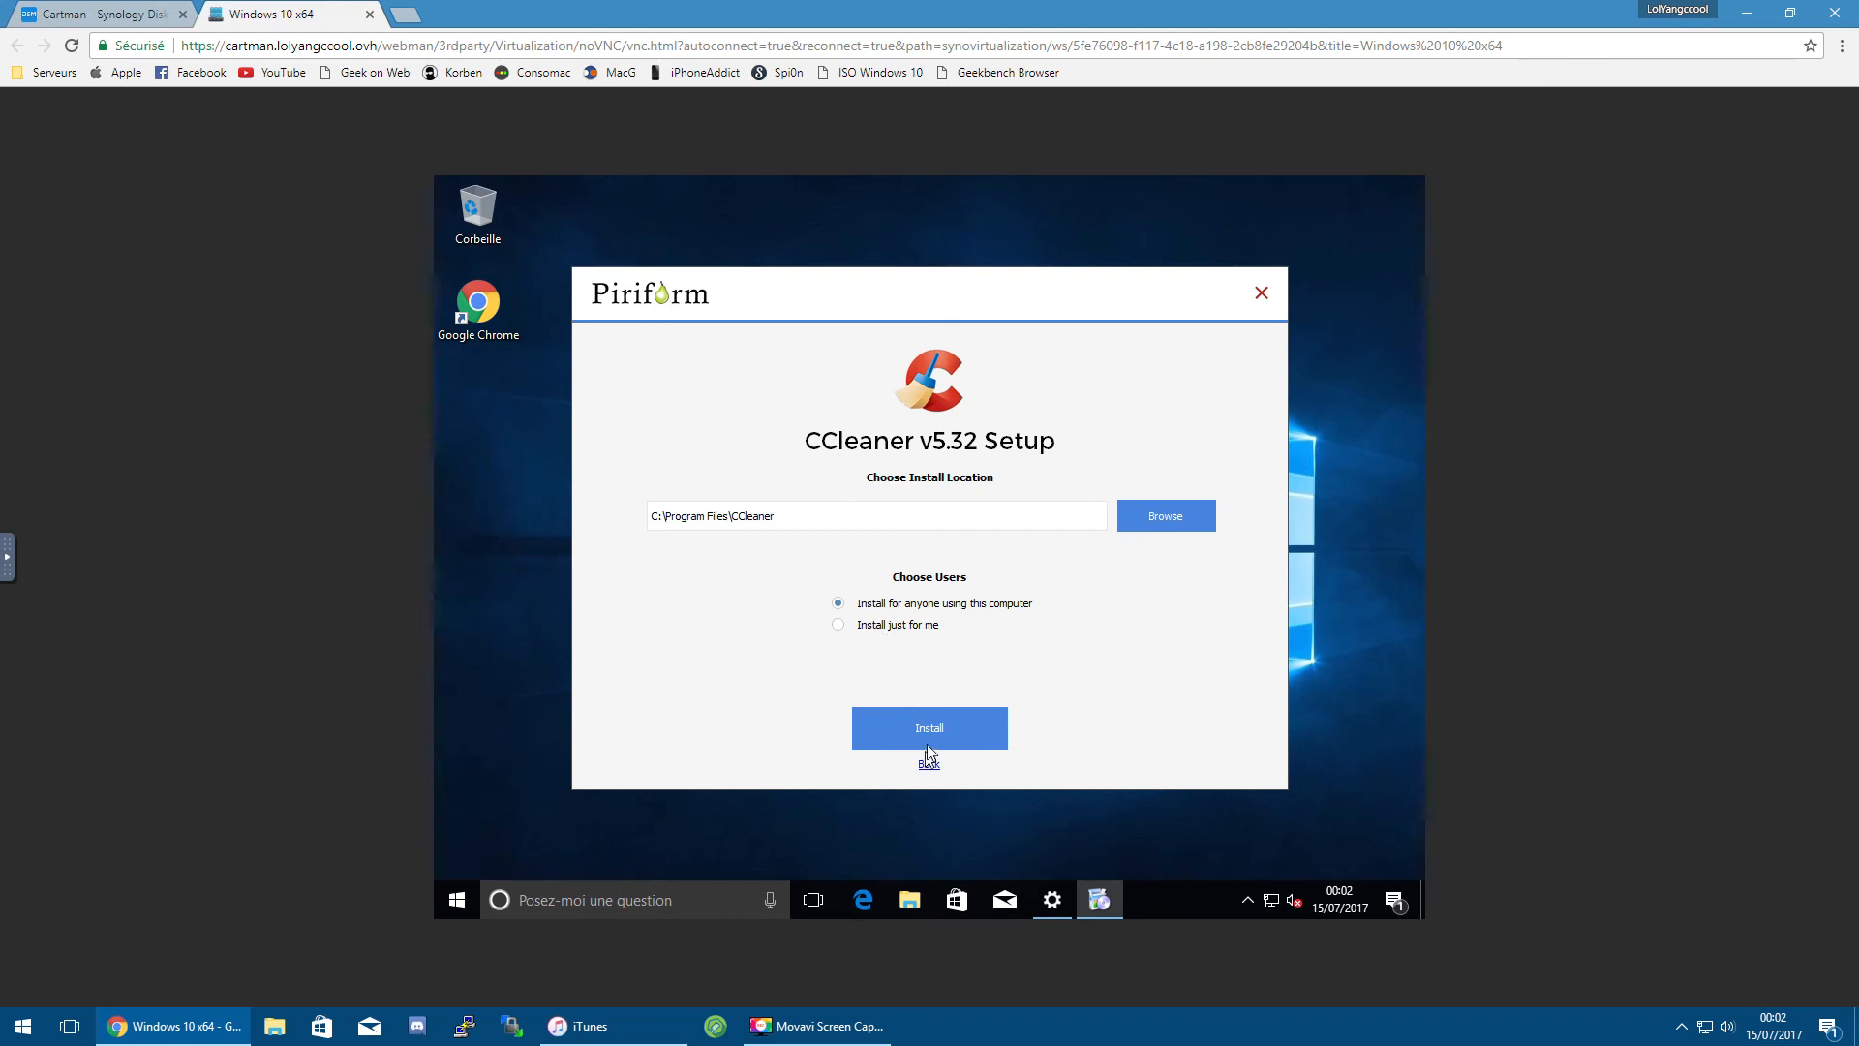
left_click(927, 743)
Step: Examine the Ethernet adapter's status and network connection details, and close all the network windows
right_click(1277, 899)
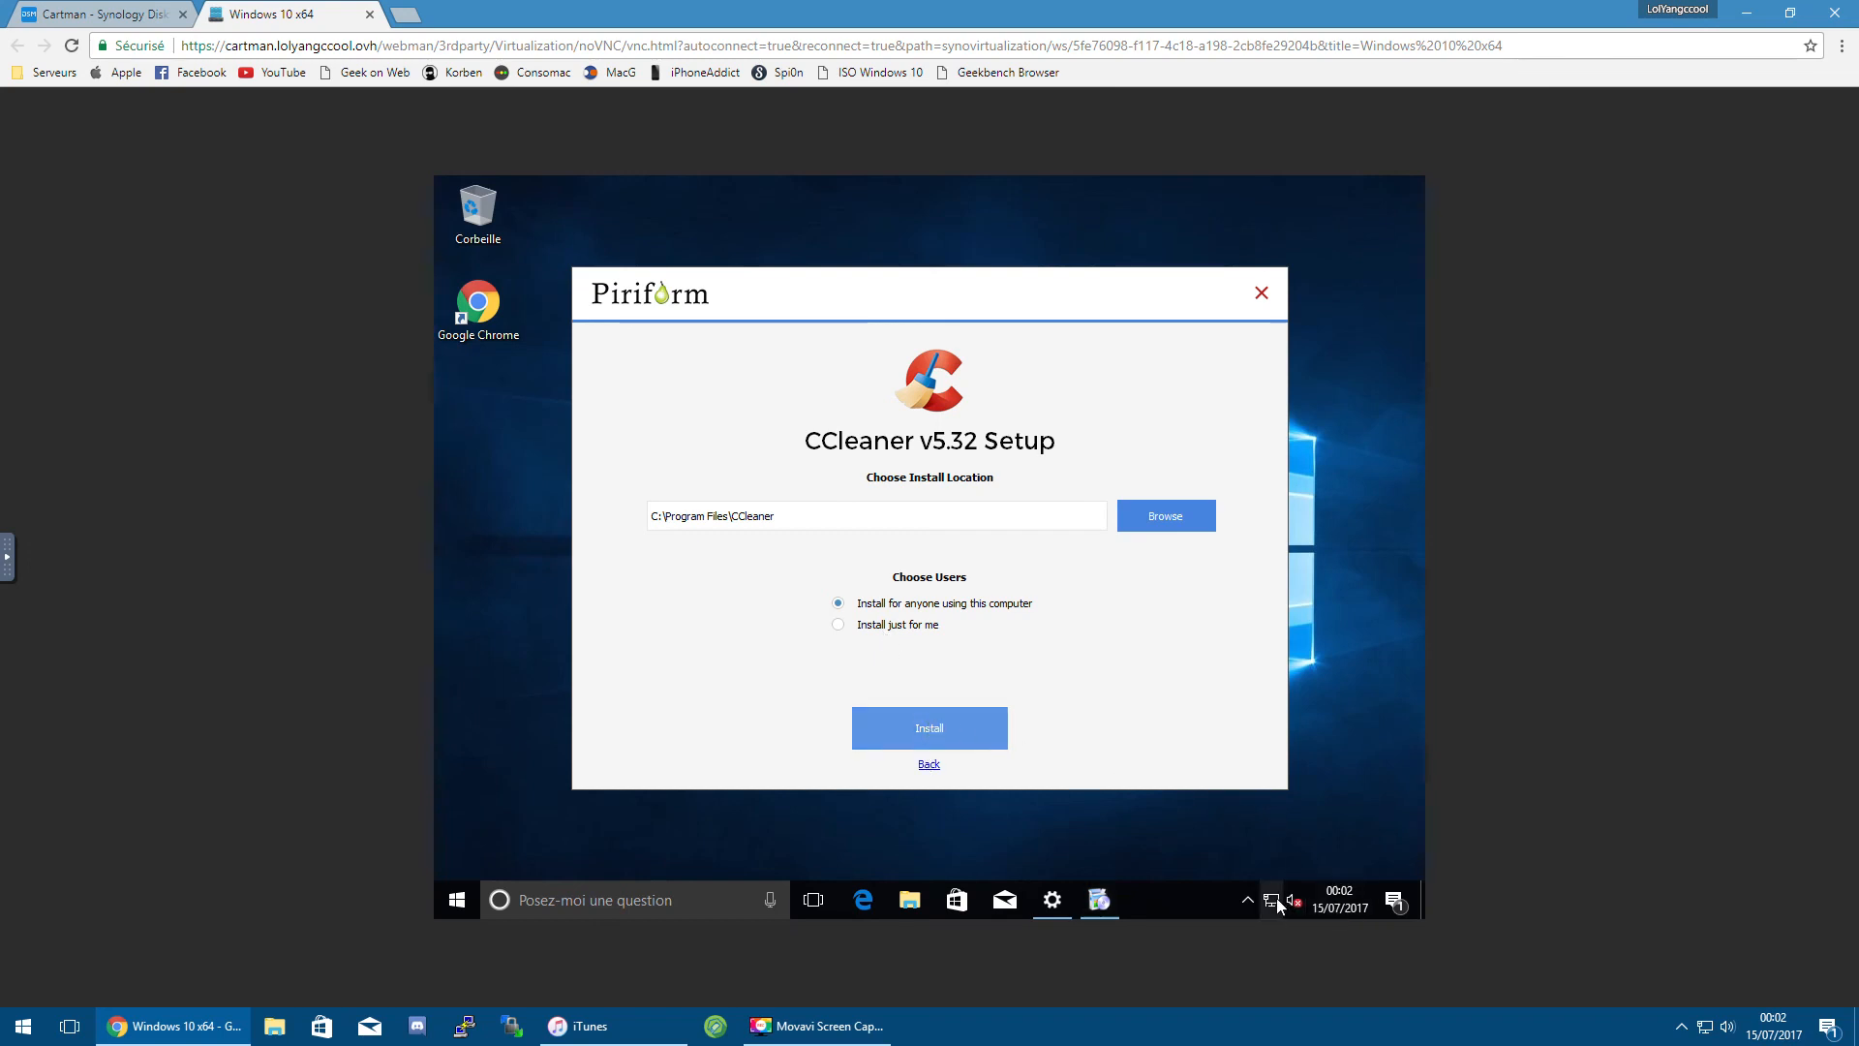
left_click(1263, 883)
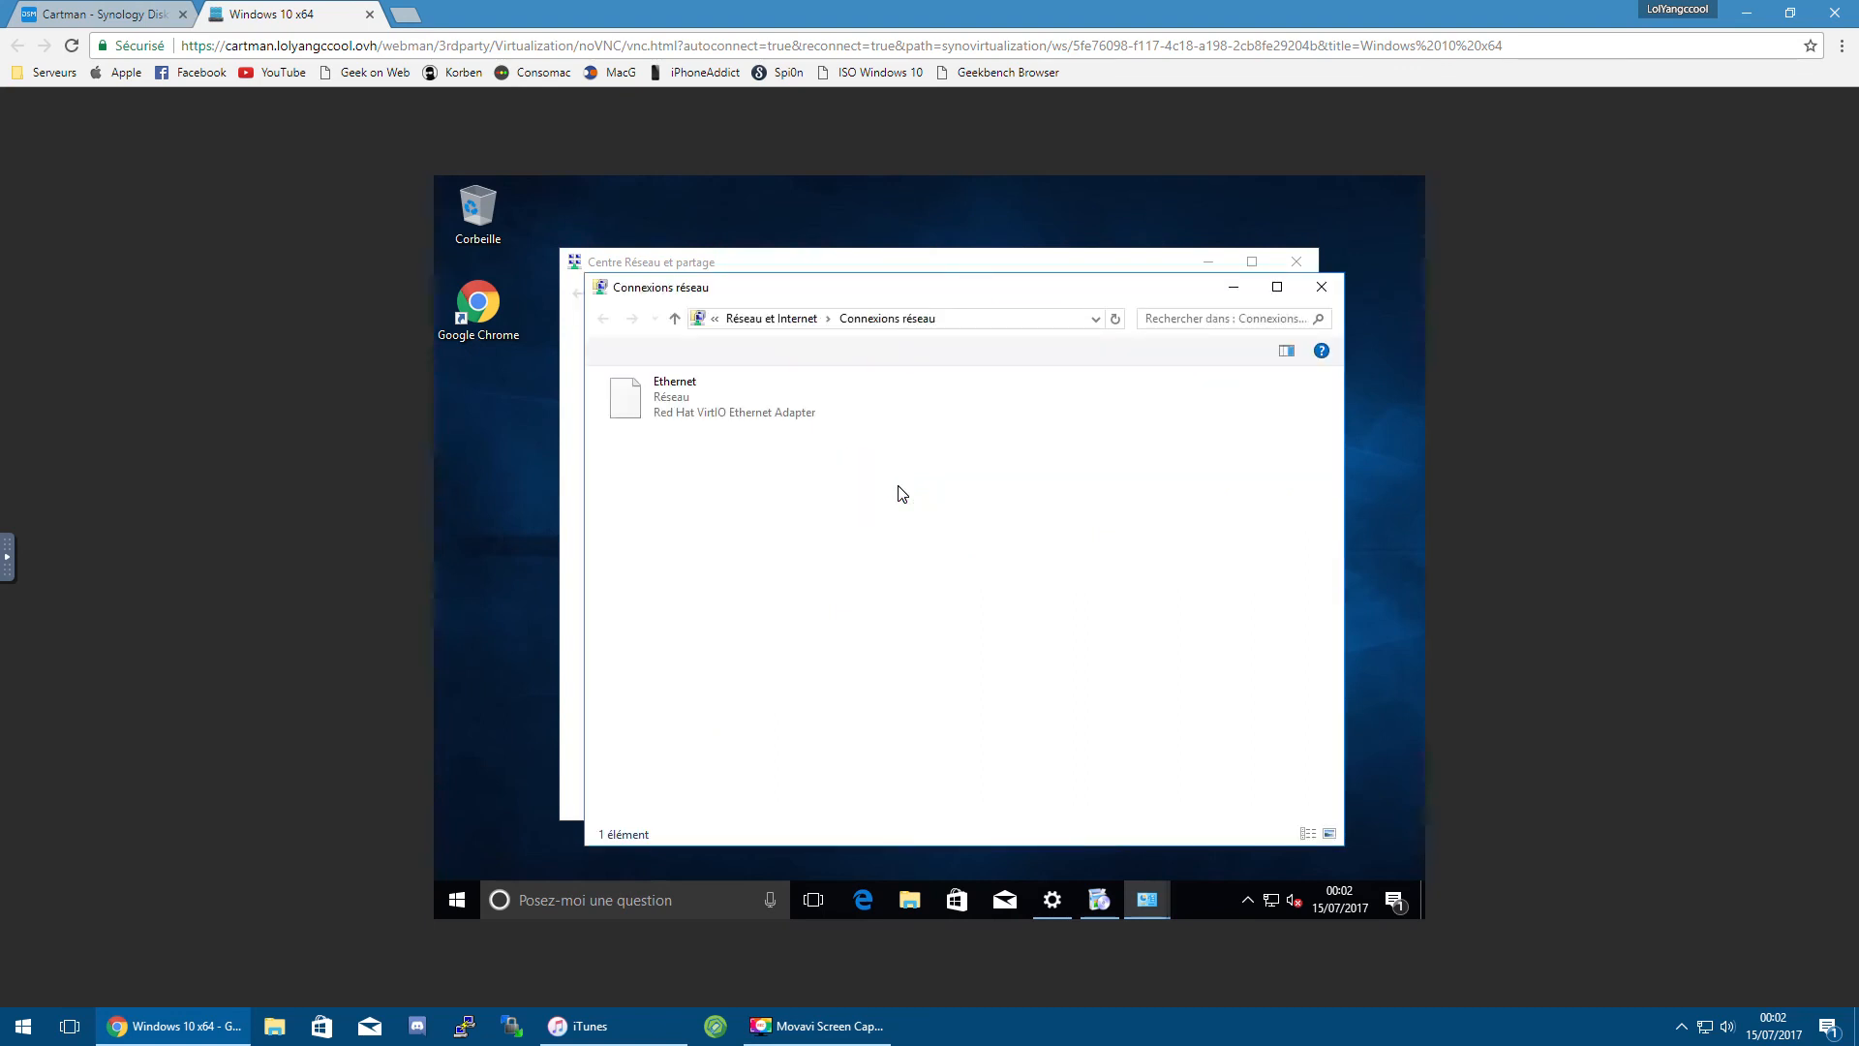
left_click(733, 424)
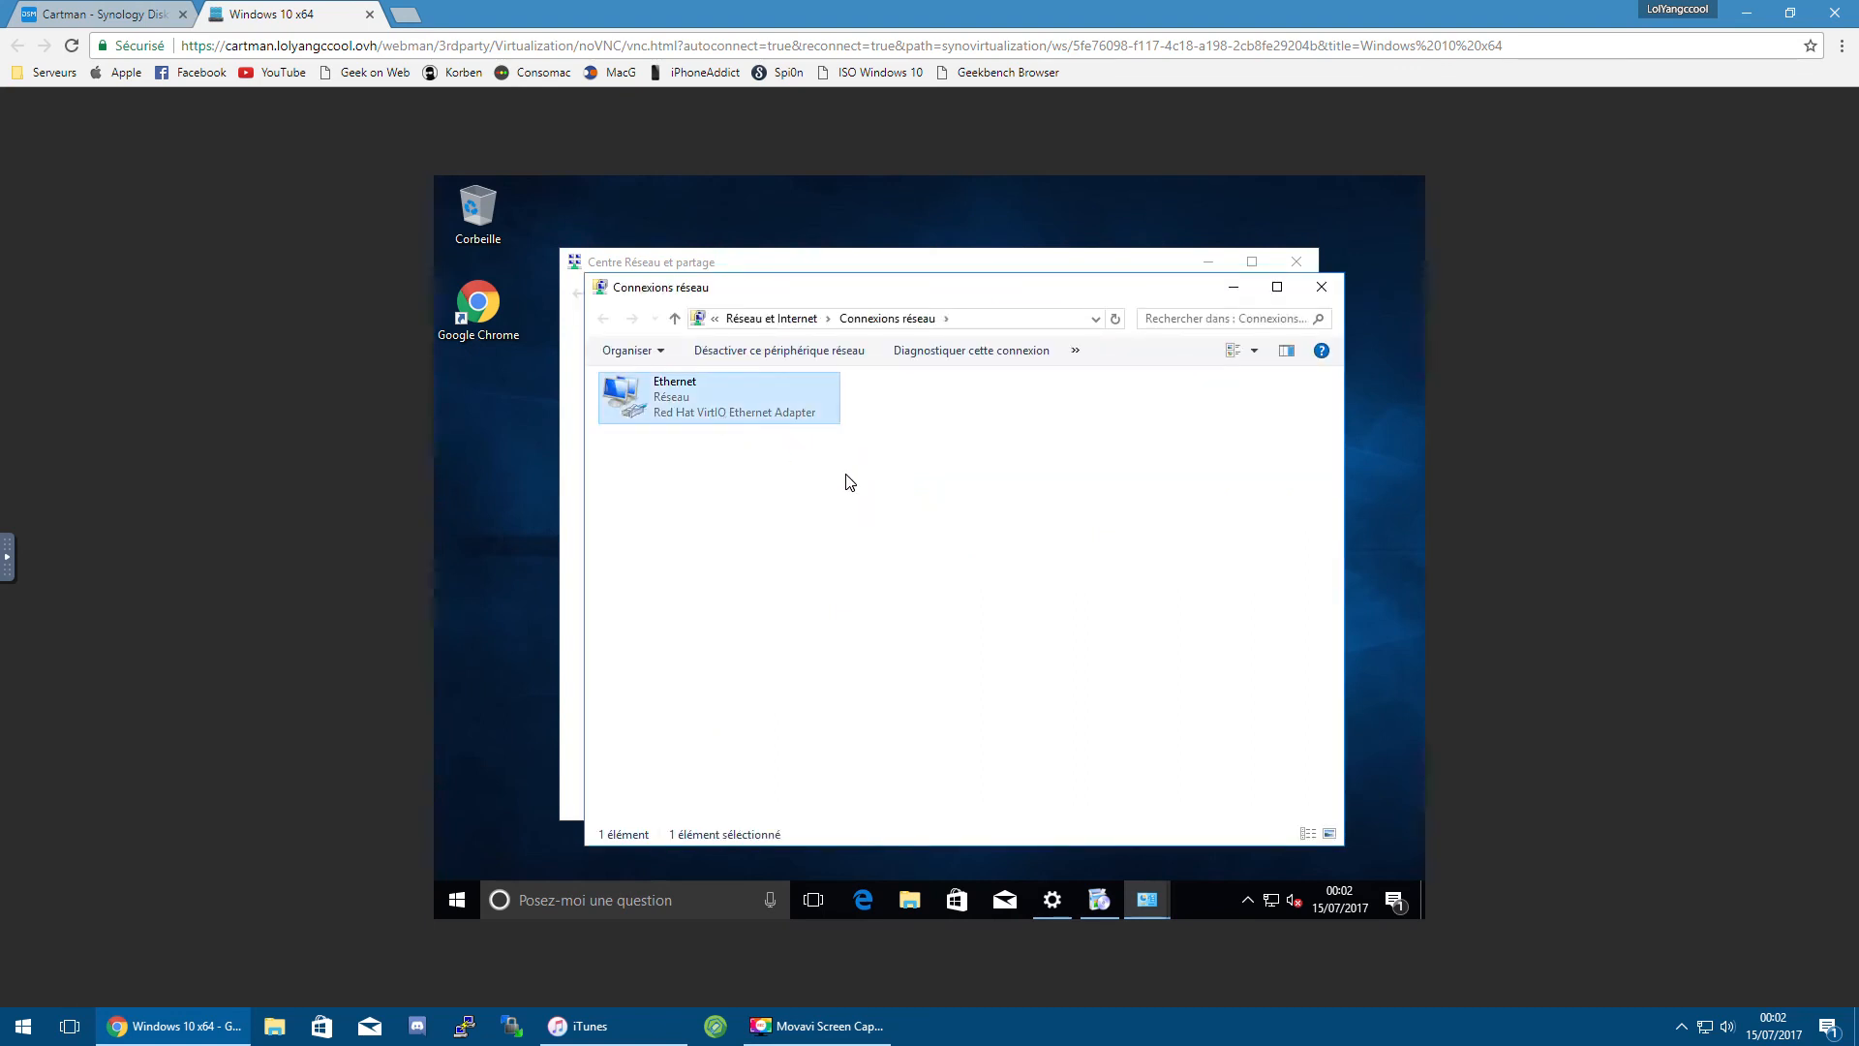
double_click(821, 415)
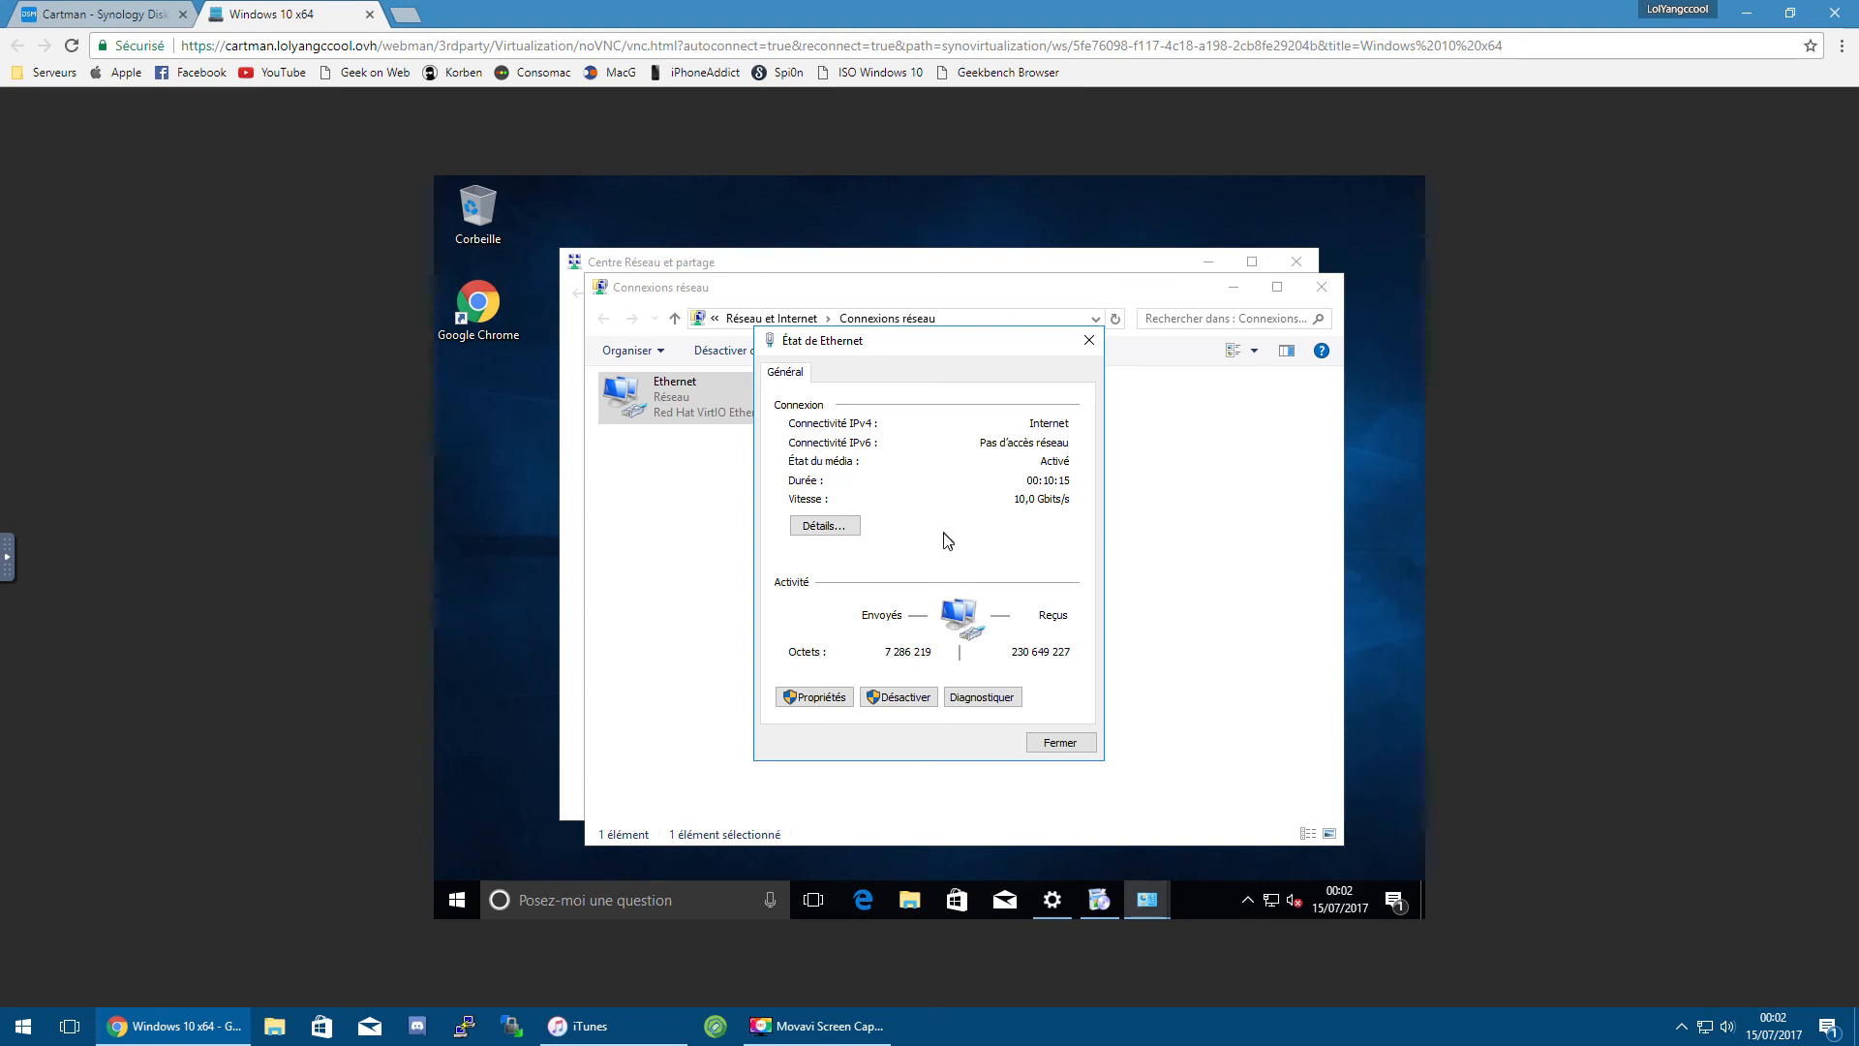
left_click(825, 526)
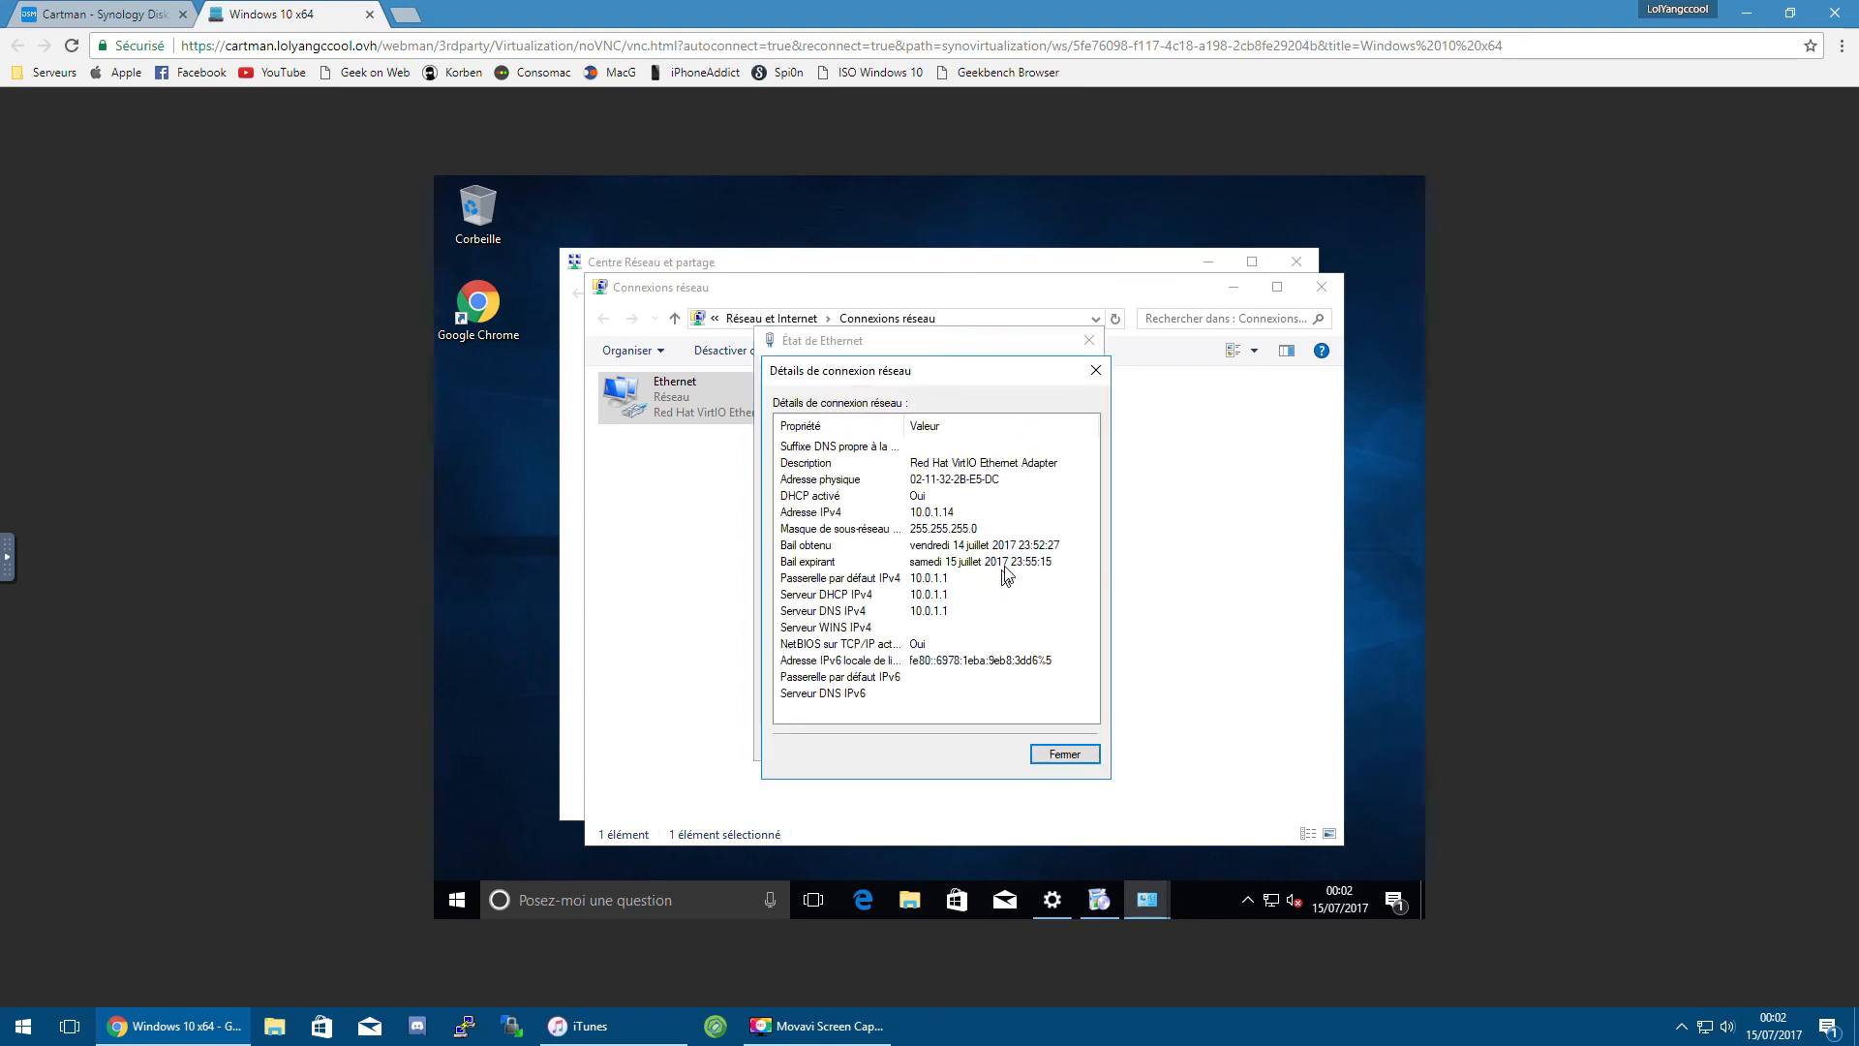
left_click(1047, 756)
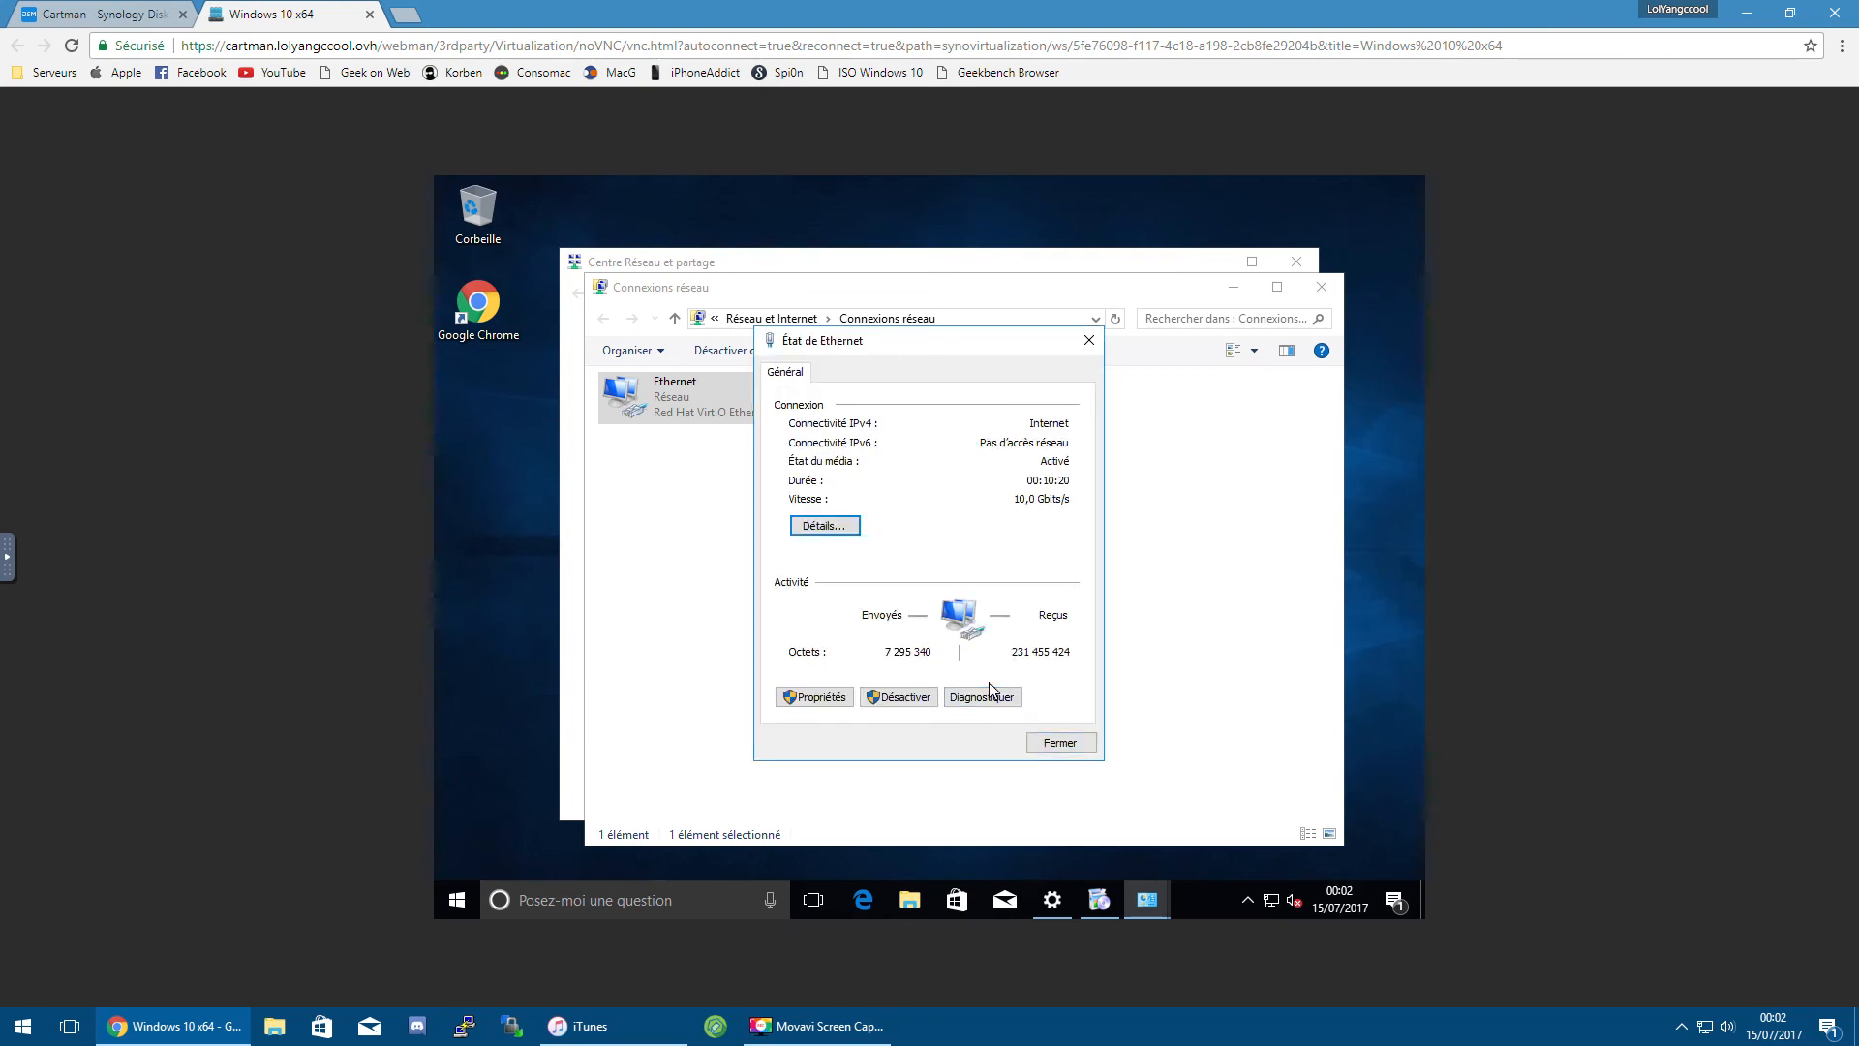
left_click(1061, 744)
left_click(1320, 287)
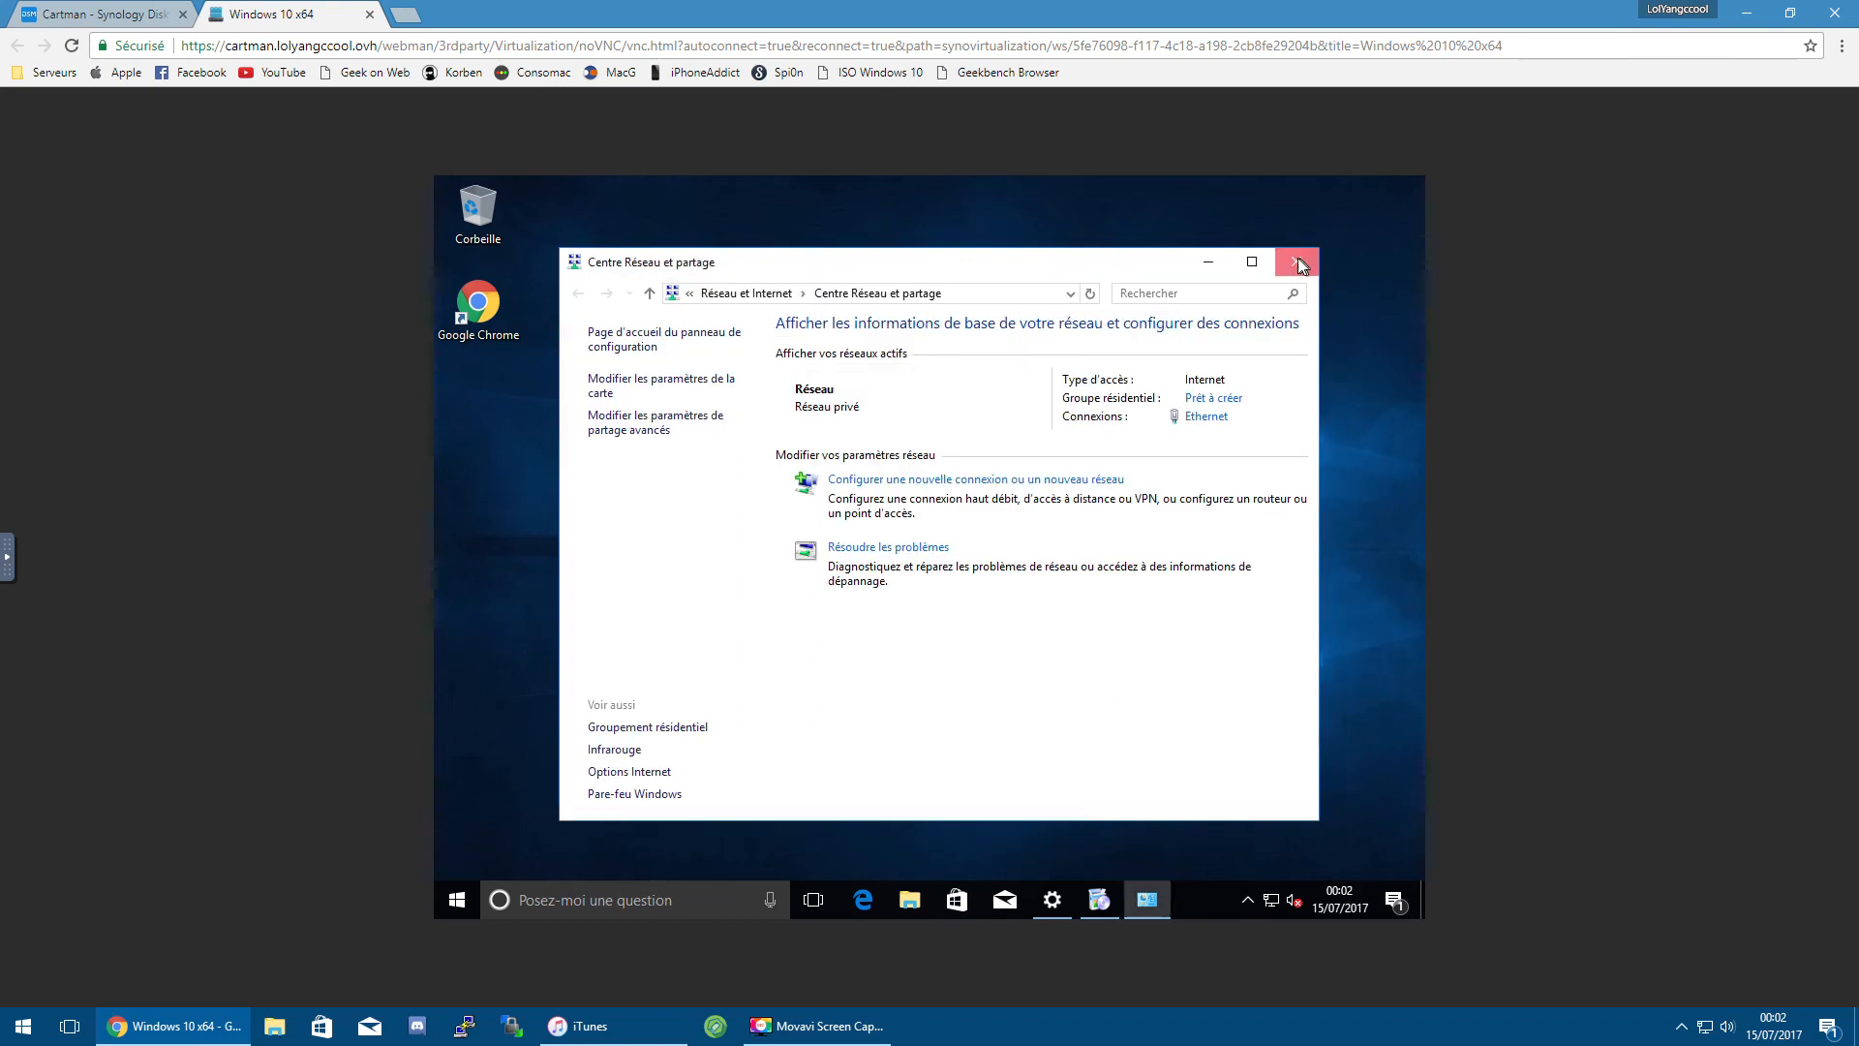
left_click(1297, 262)
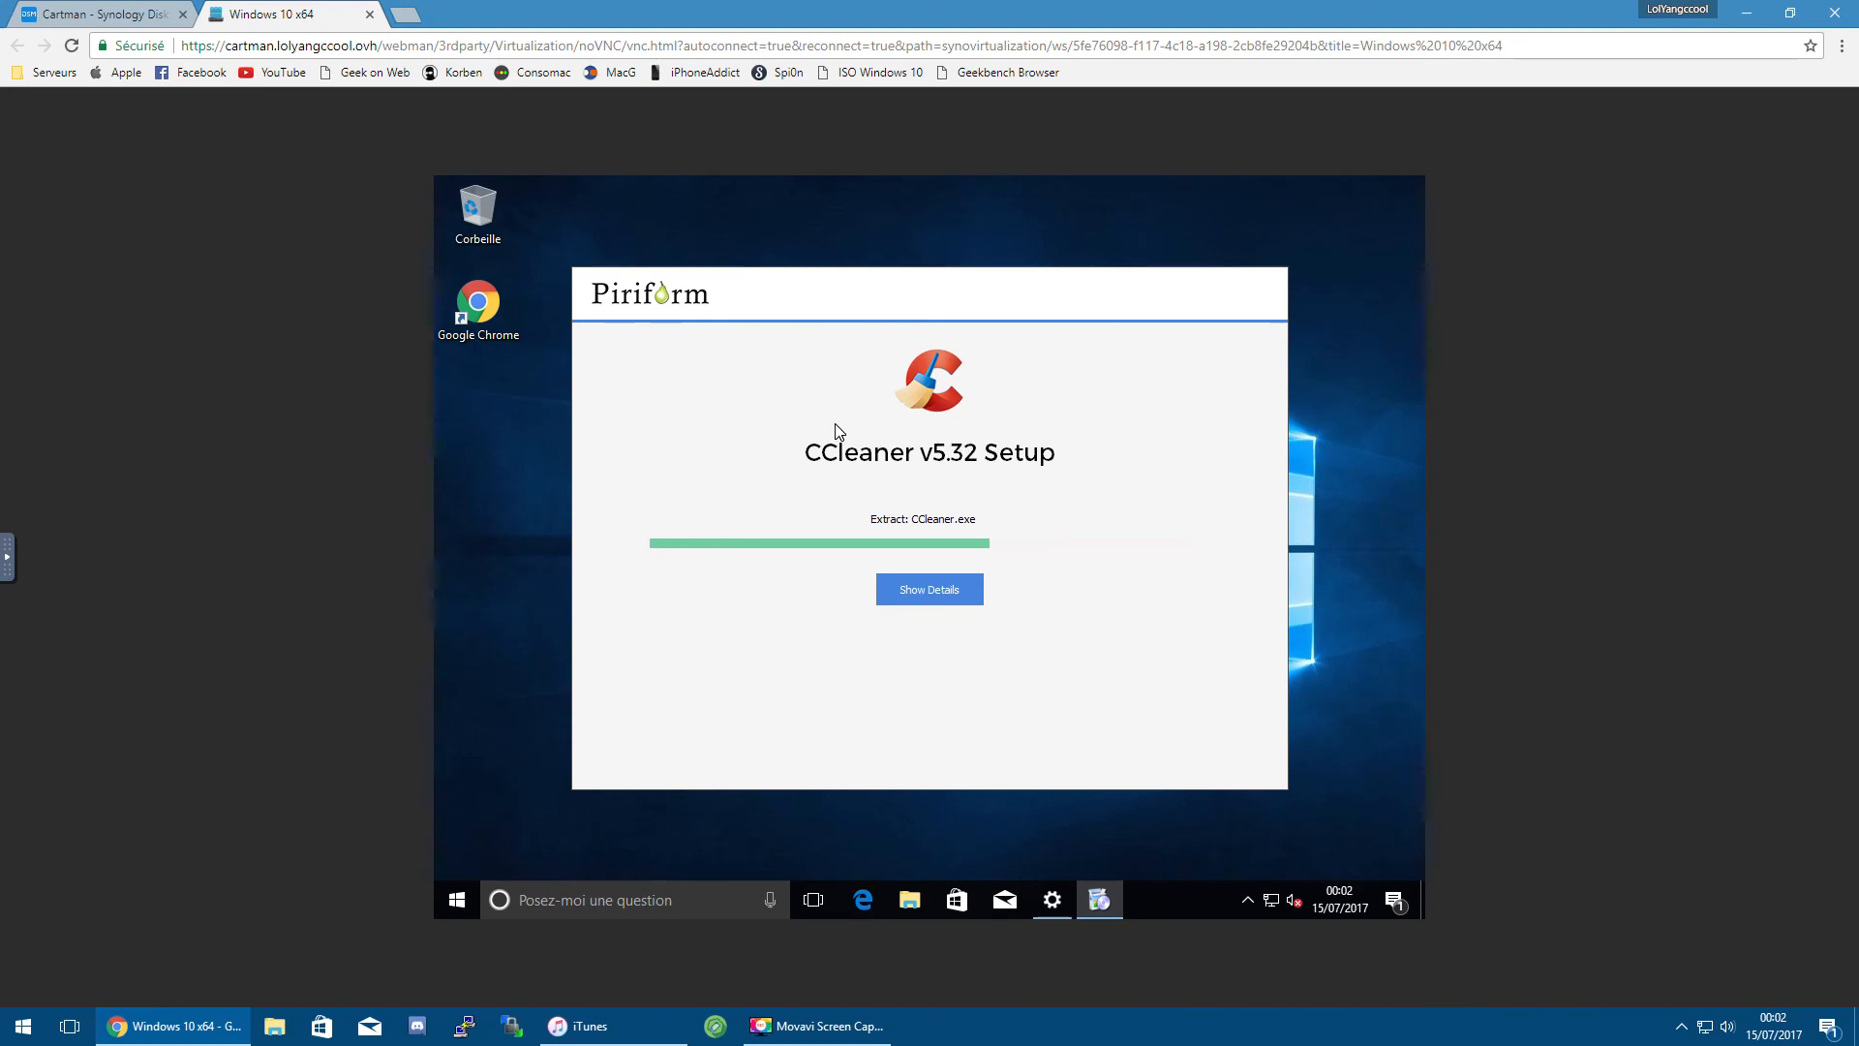
left_click(818, 1025)
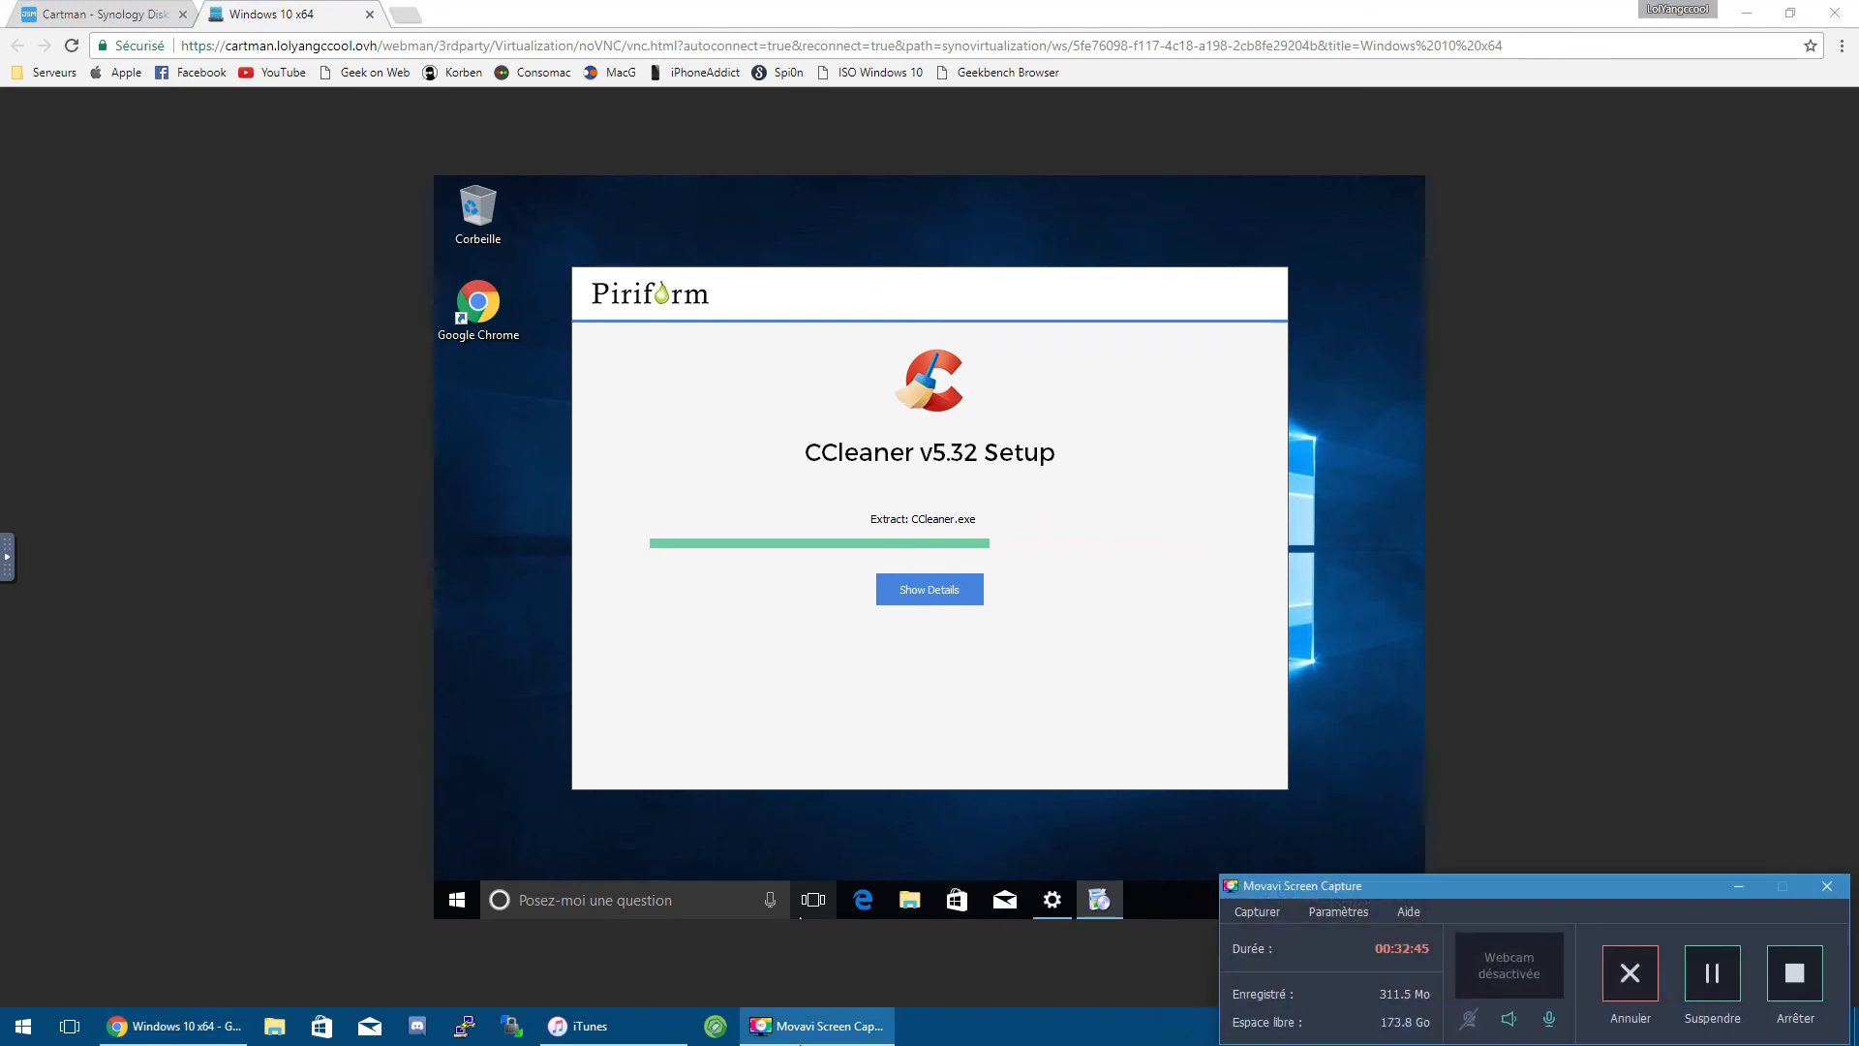
left_click(800, 1043)
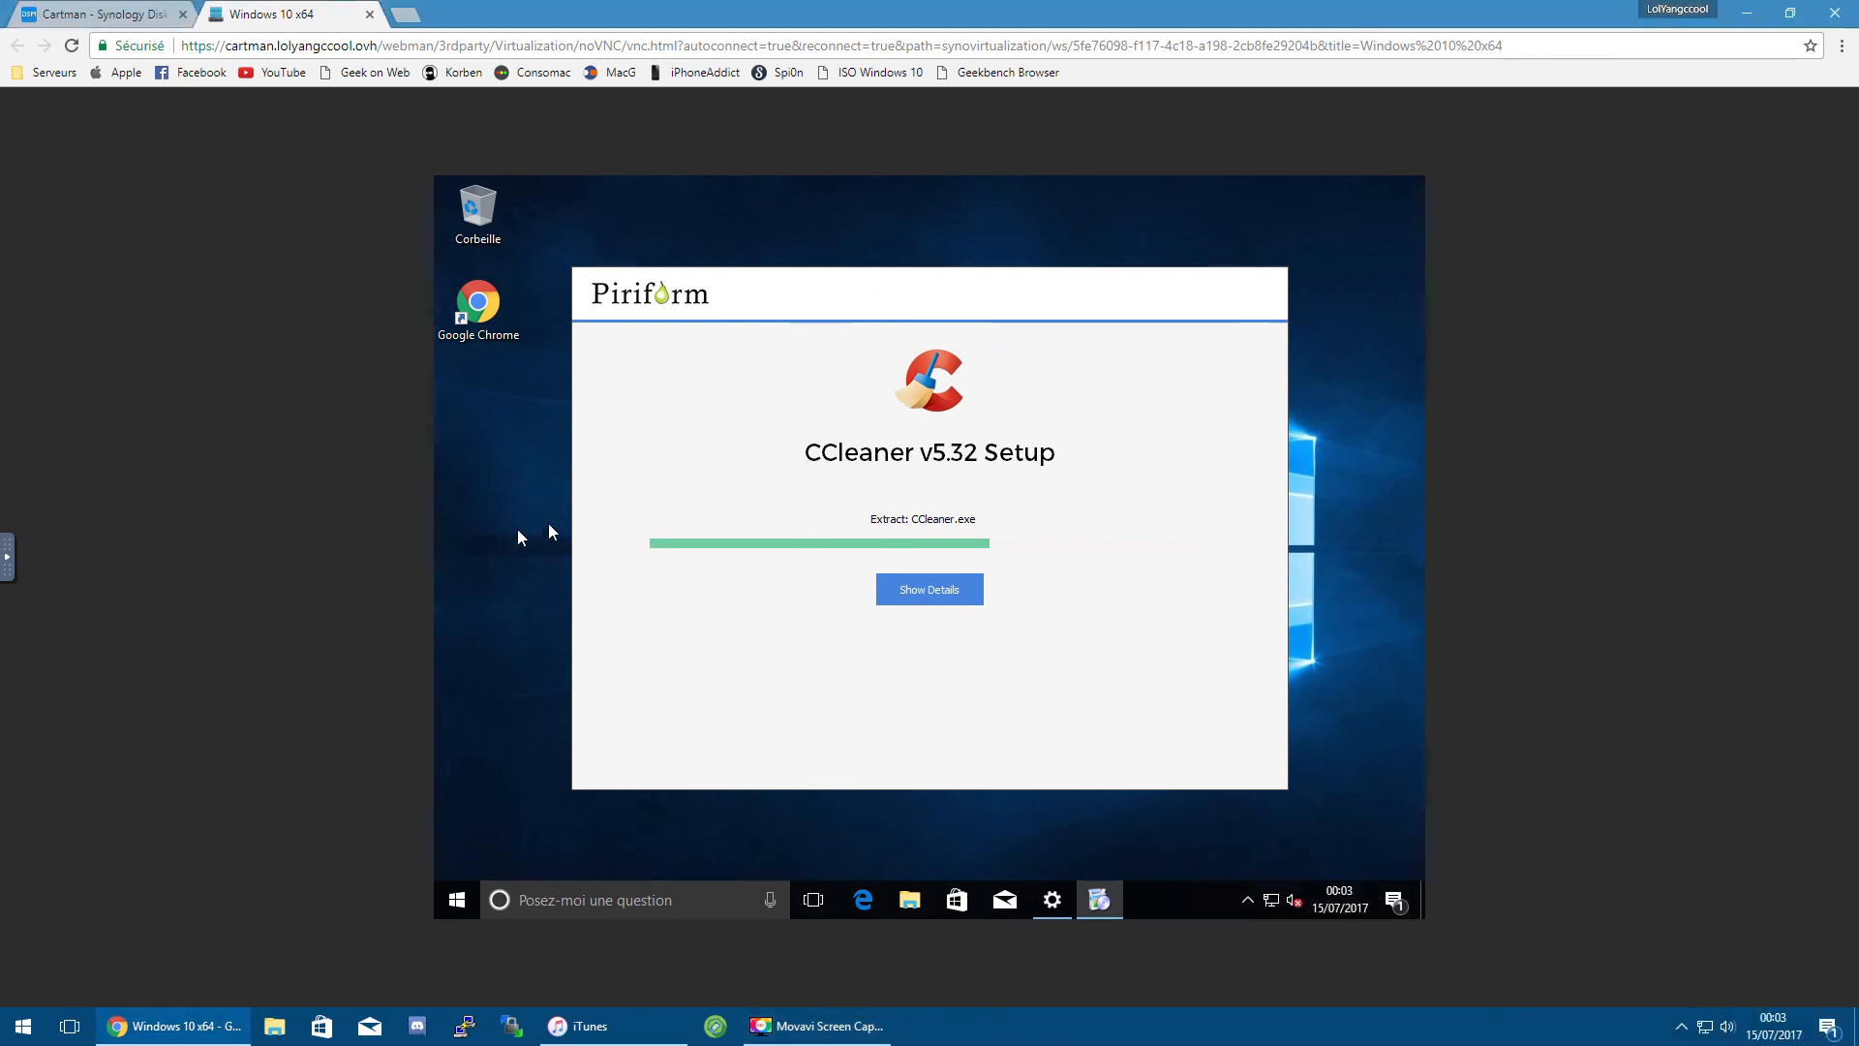
Step: Reopen the Ethernet adapter's status window, close the other network windows and move it clear over the CCleaner installer
right_click(1268, 904)
left_click(1279, 883)
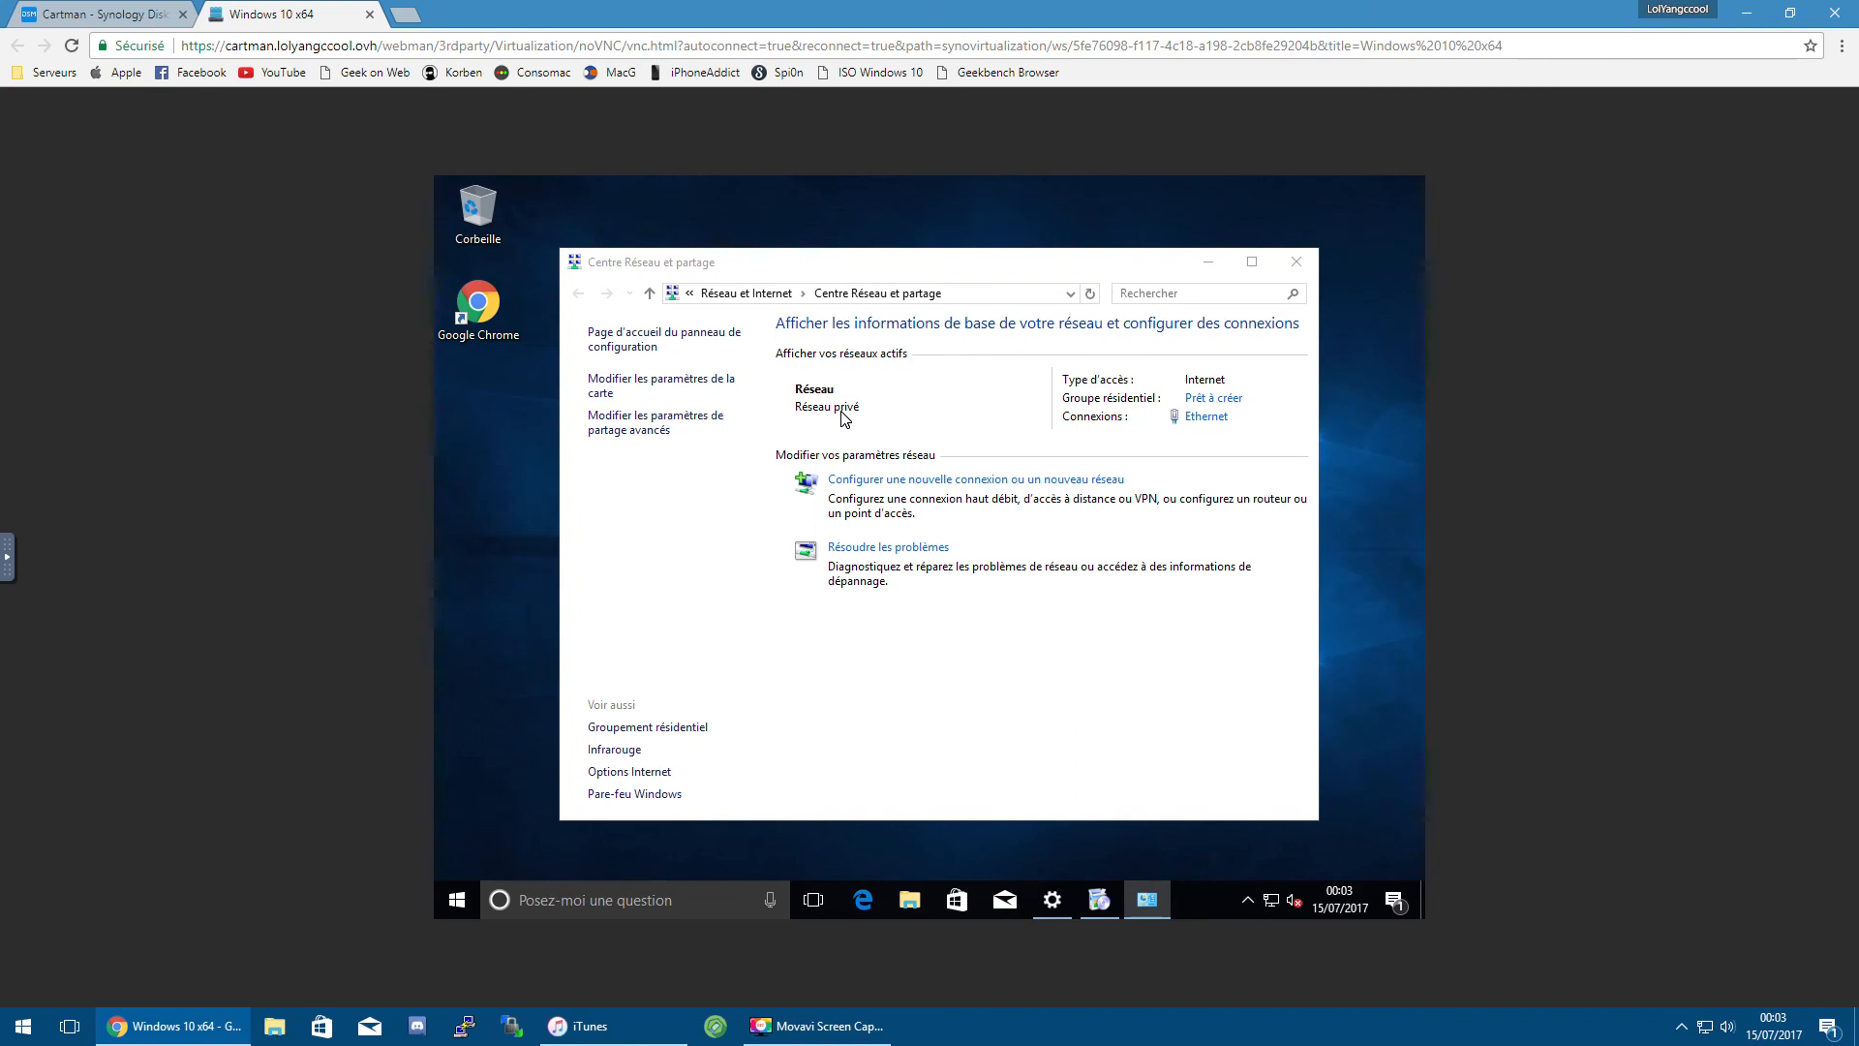
double_click(764, 392)
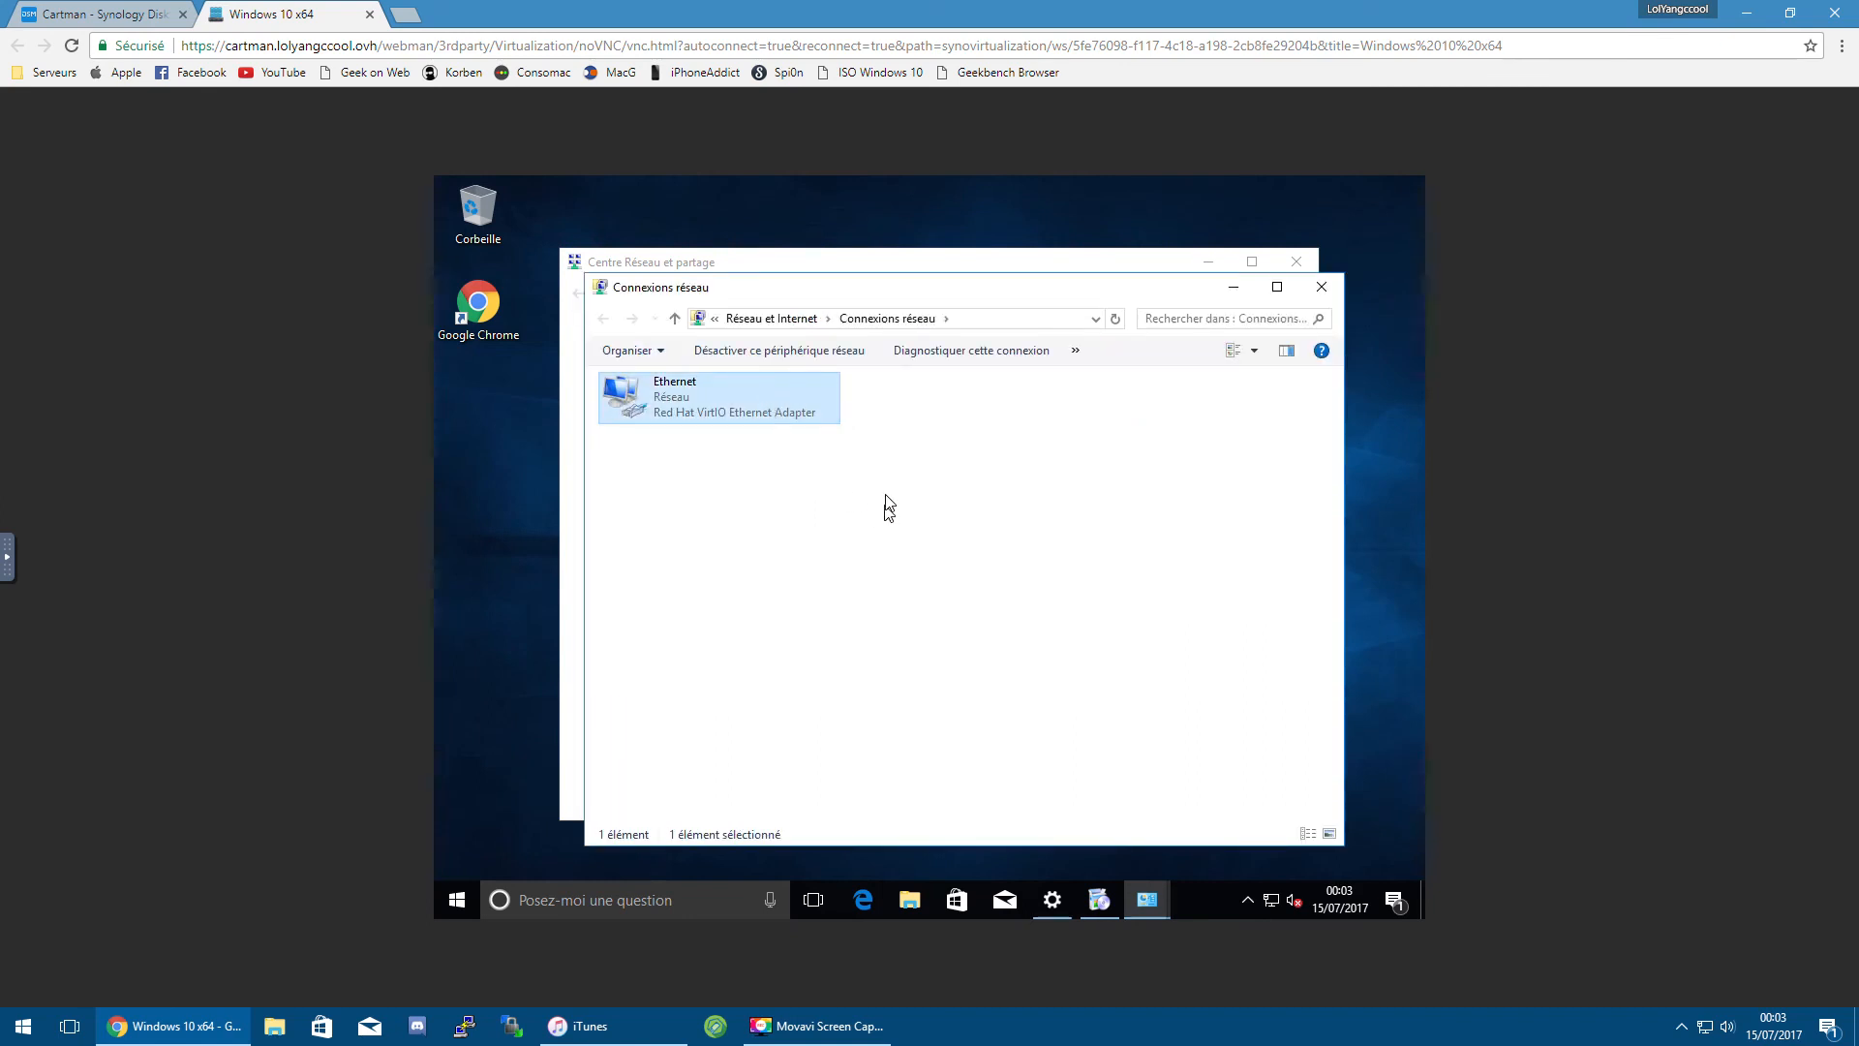
left_click(1322, 287)
left_click(1296, 261)
left_click_drag(911, 347, 975, 324)
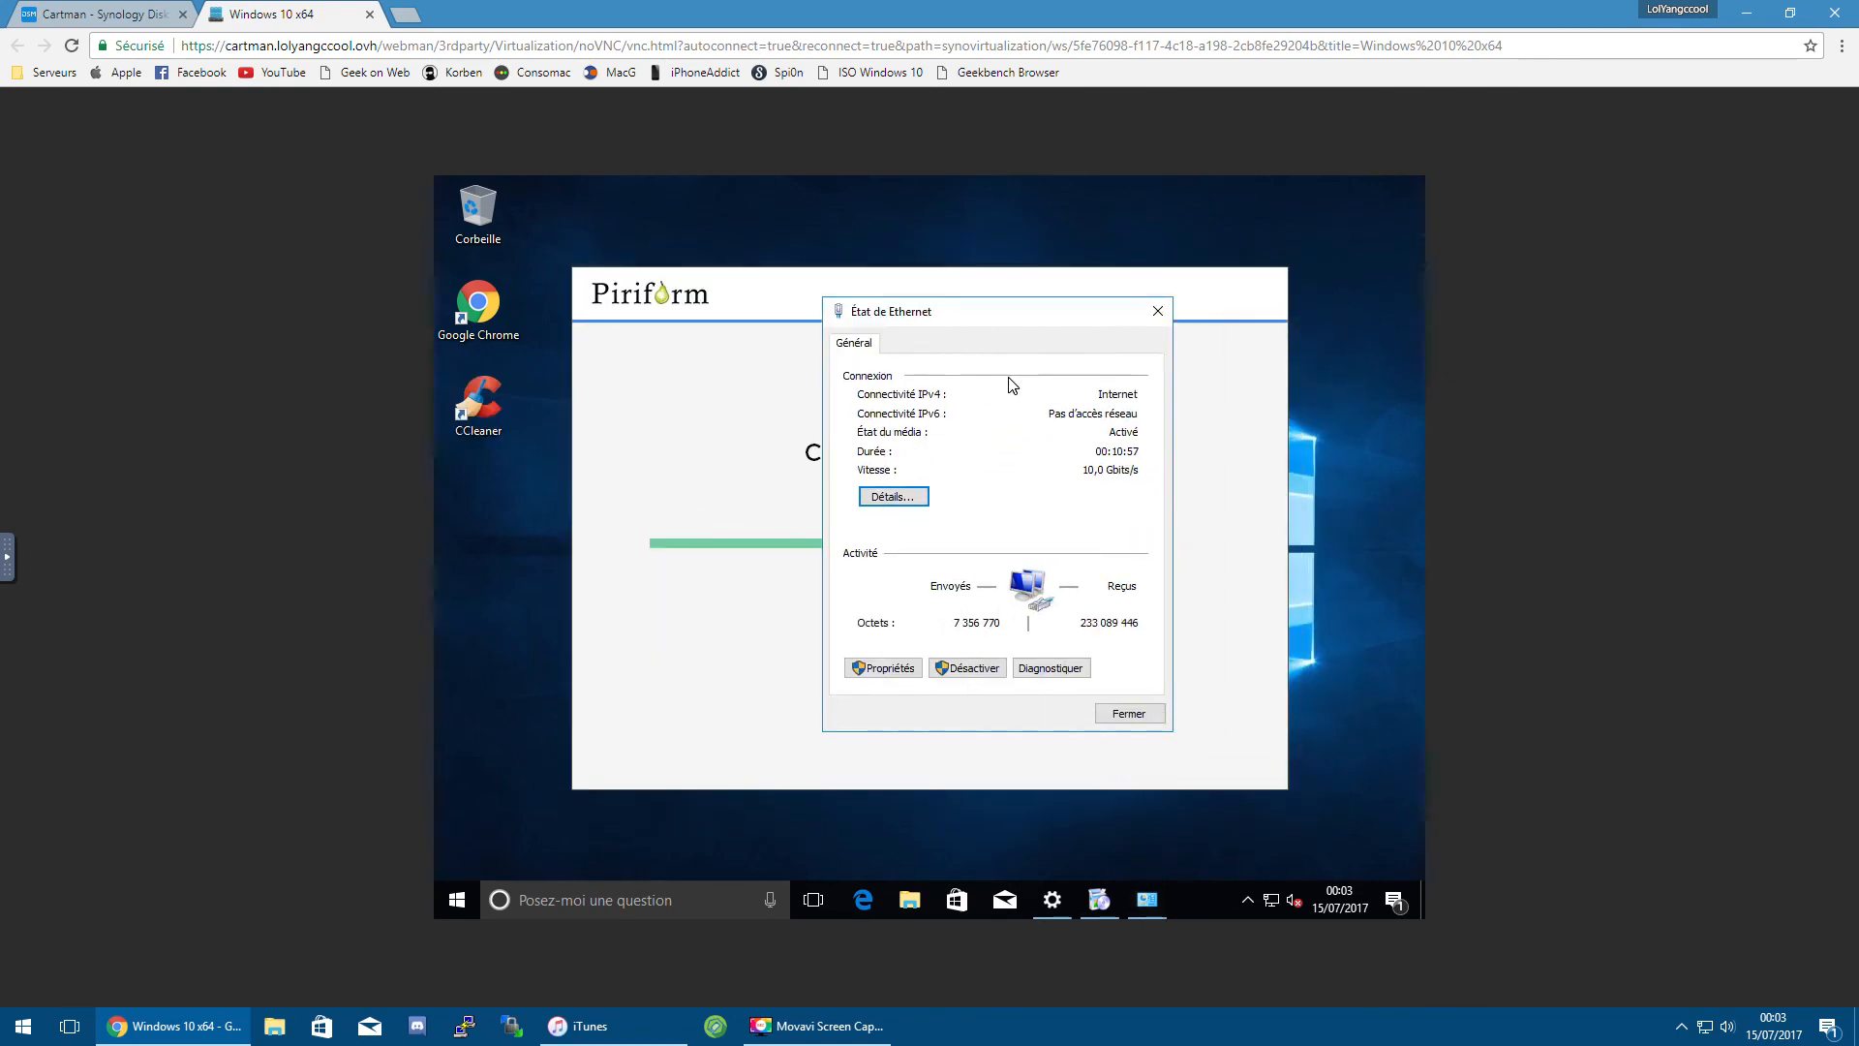
Step: Try to capture the Ethernet status window for pasting into Paint, with the blank canvas shrunk to 280 × 166 px
key("alt")
left_click(458, 901)
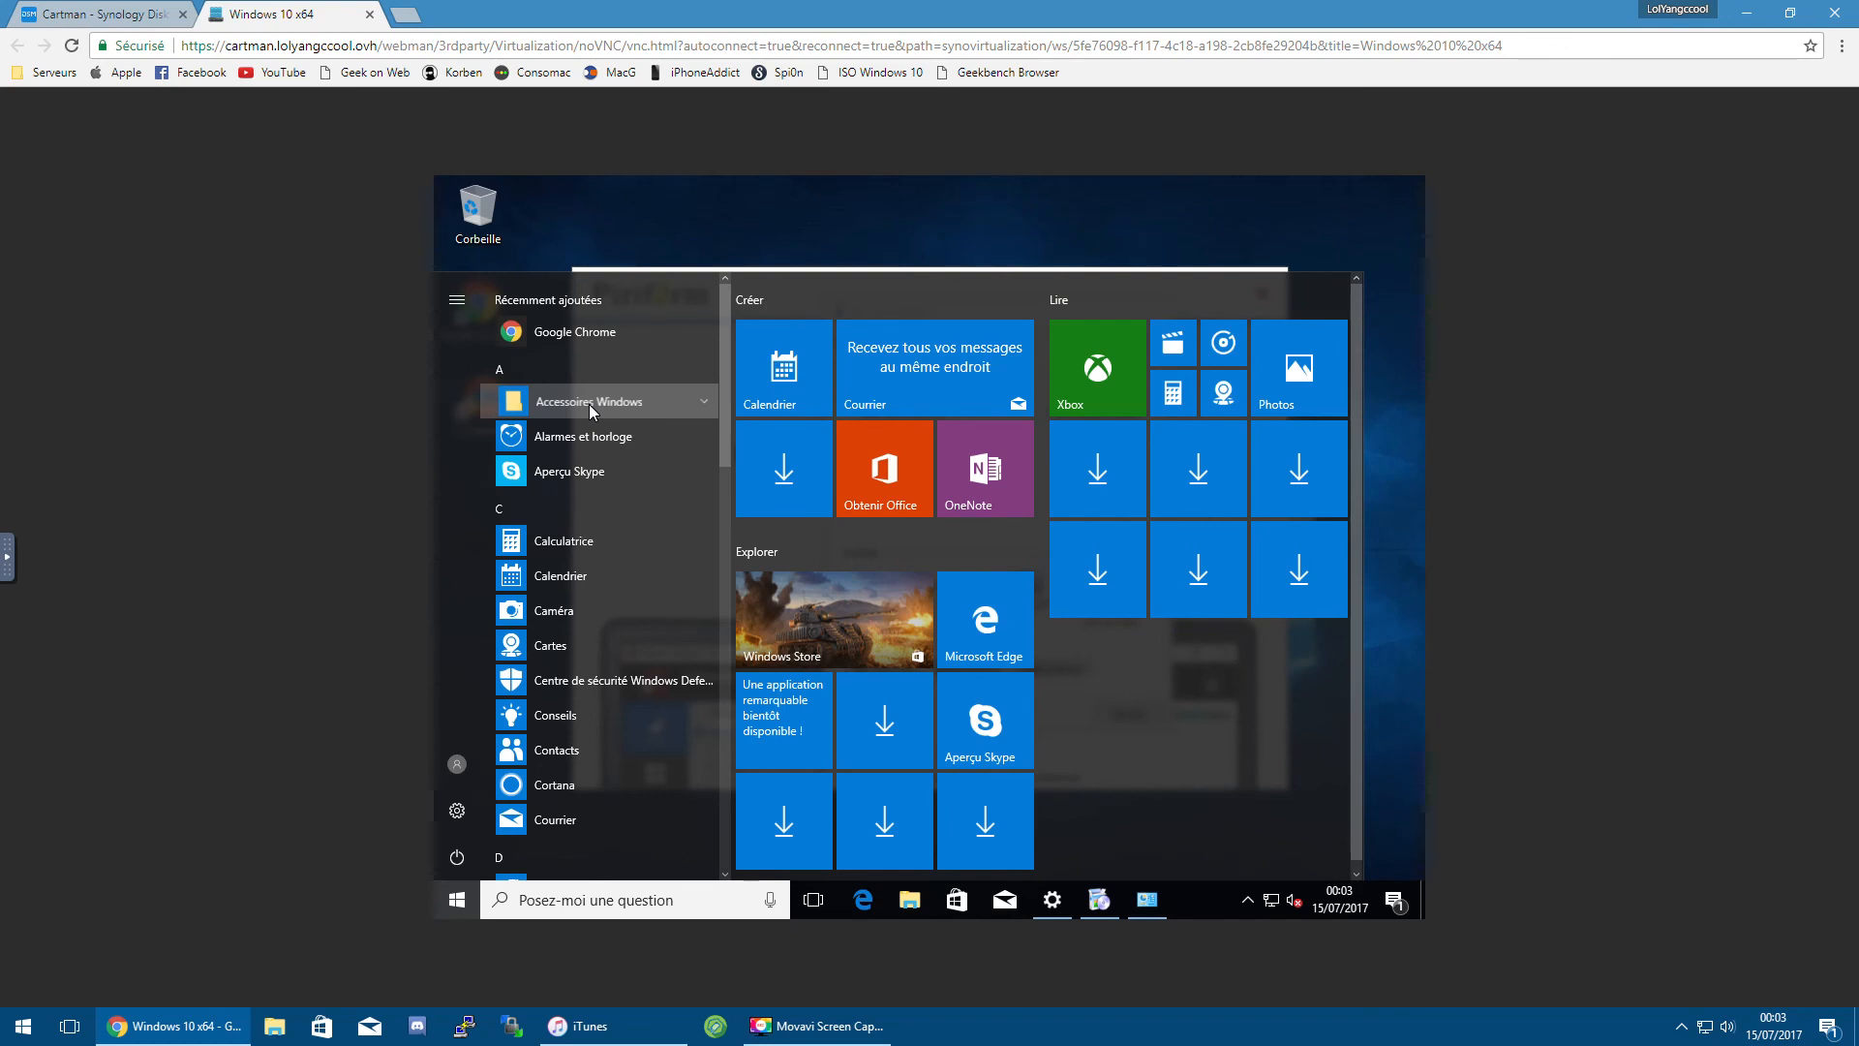
left_click(593, 407)
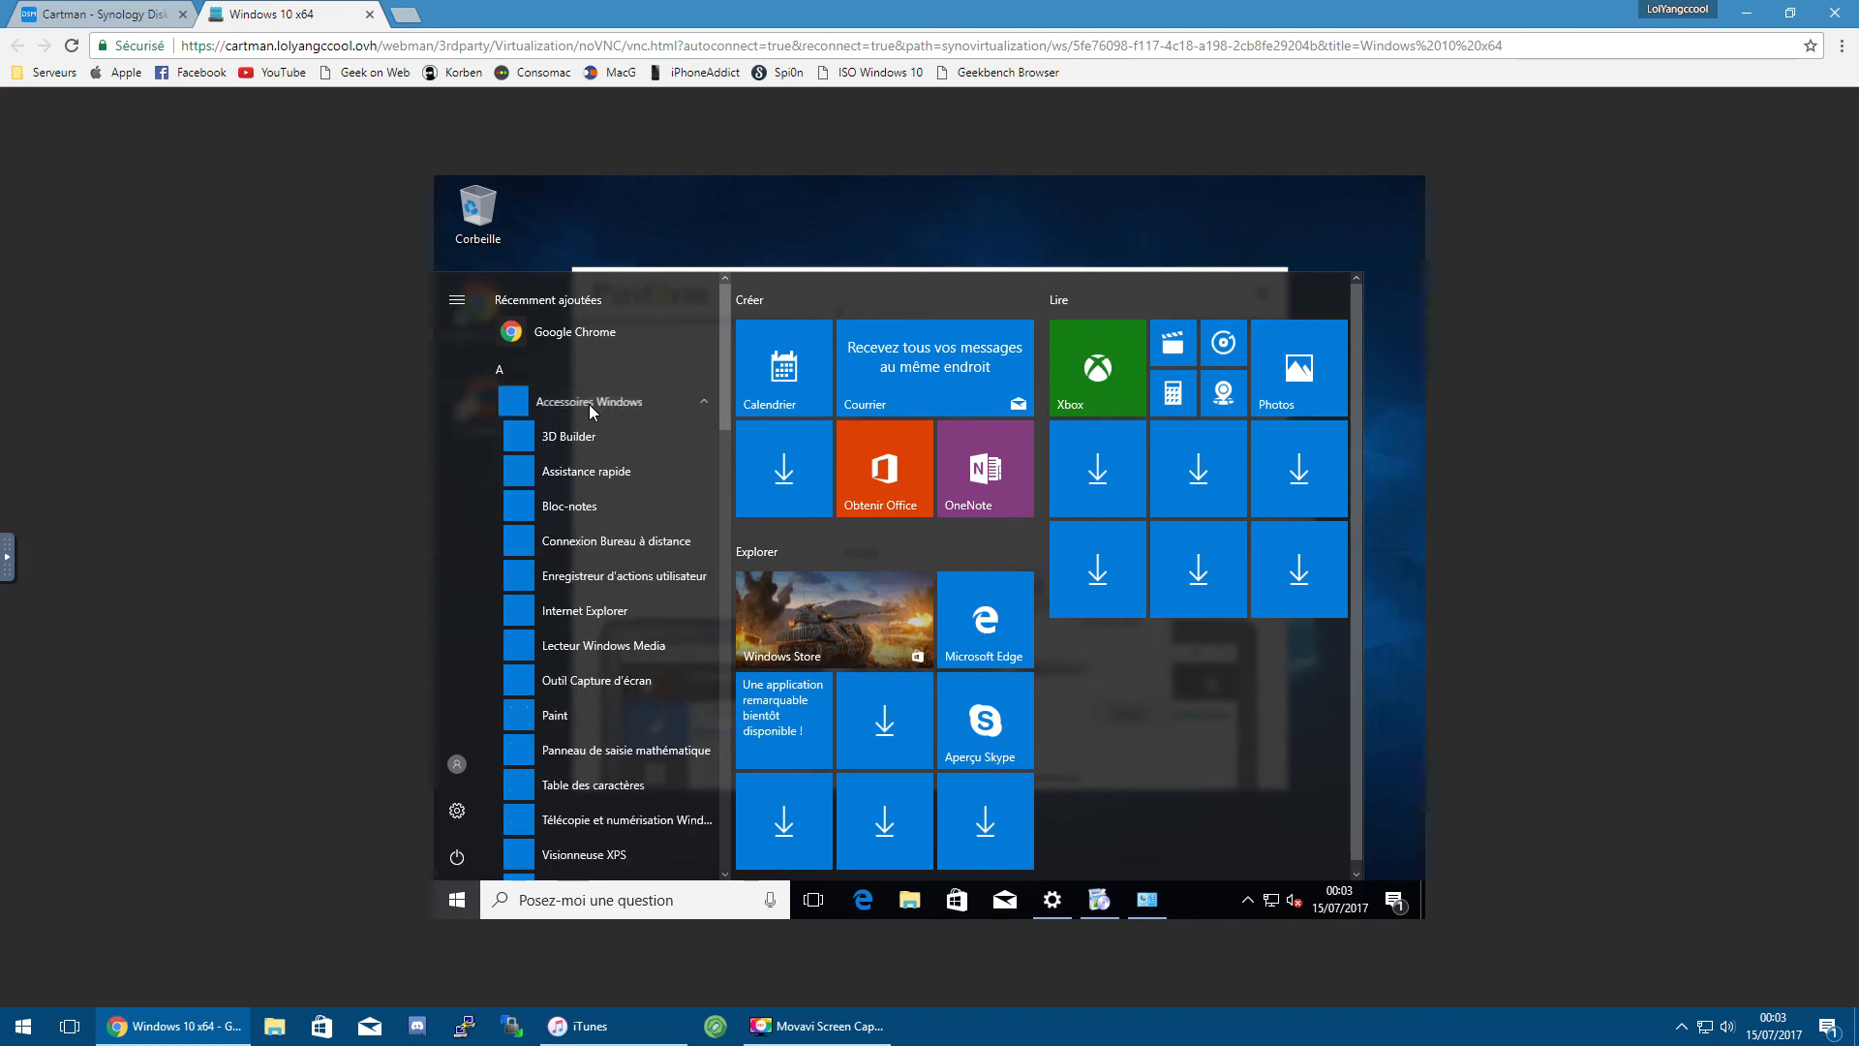
left_click(577, 717)
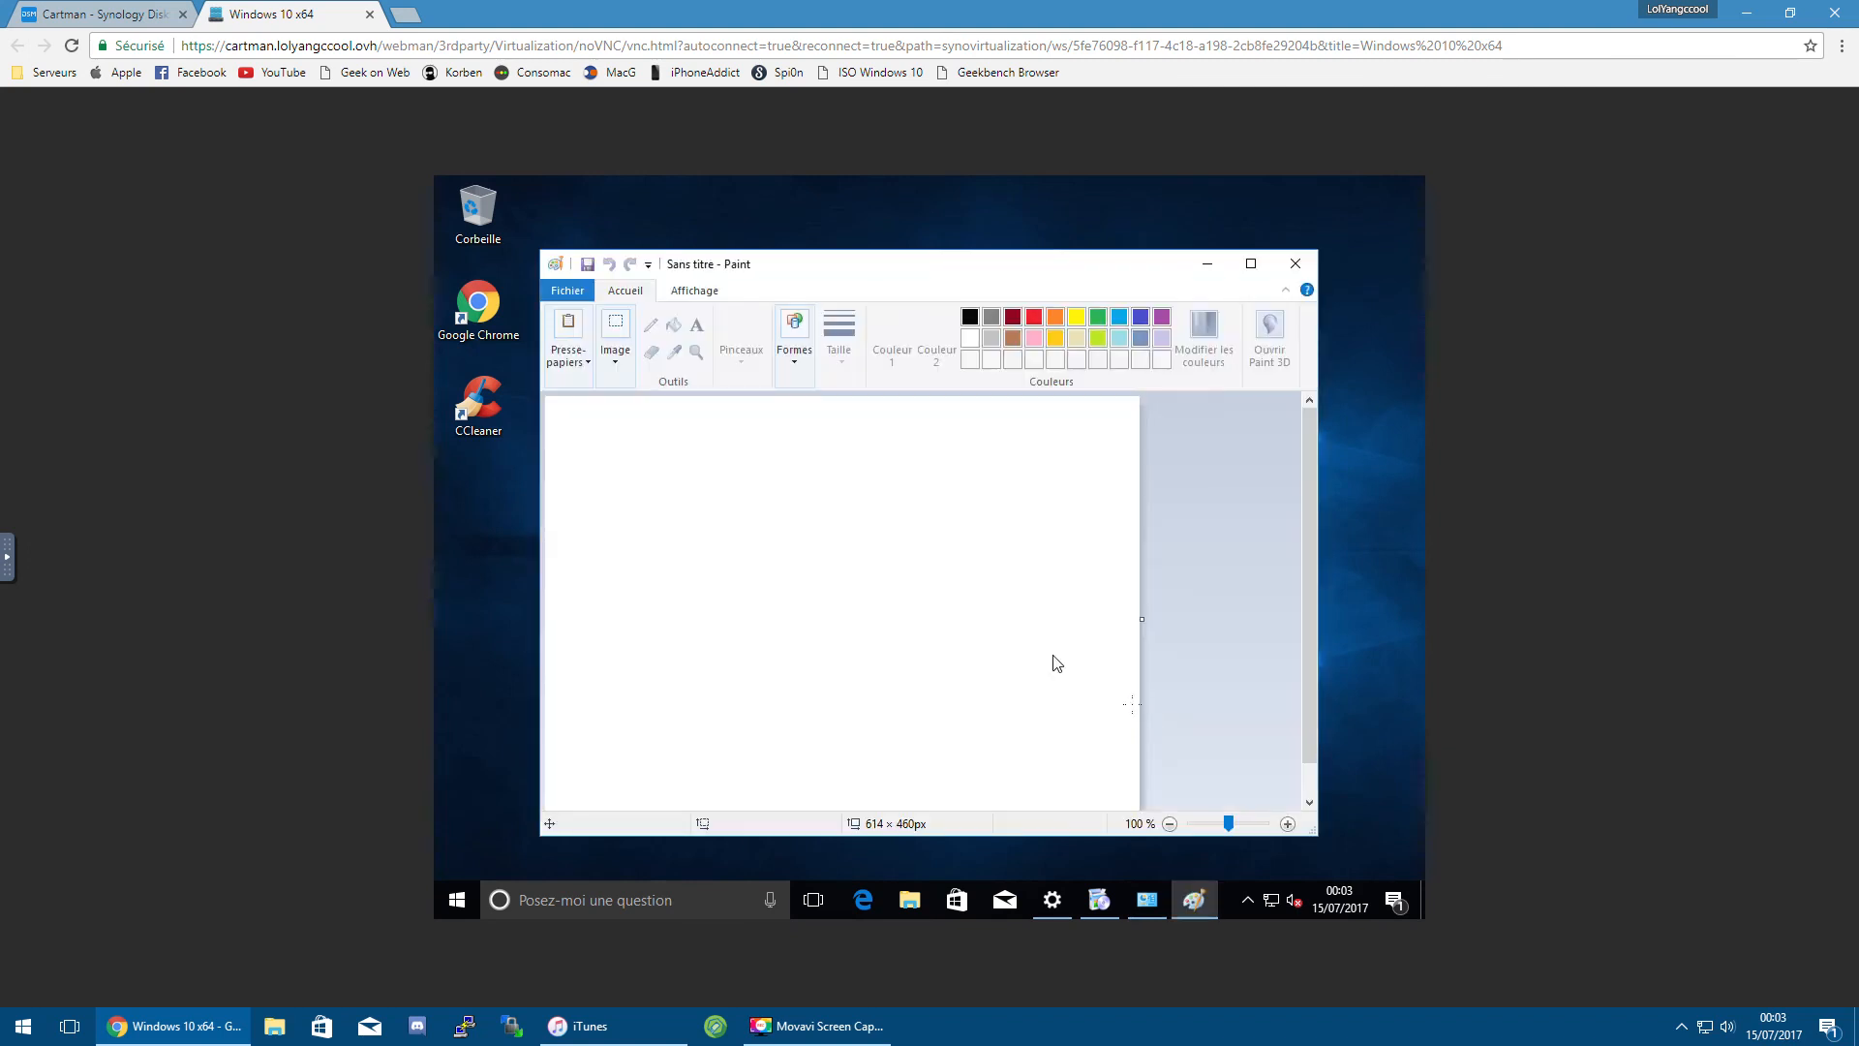
mouse_move(1142, 806)
left_mouse_down()
mouse_move(830, 532)
mouse_move(818, 558)
left_mouse_up()
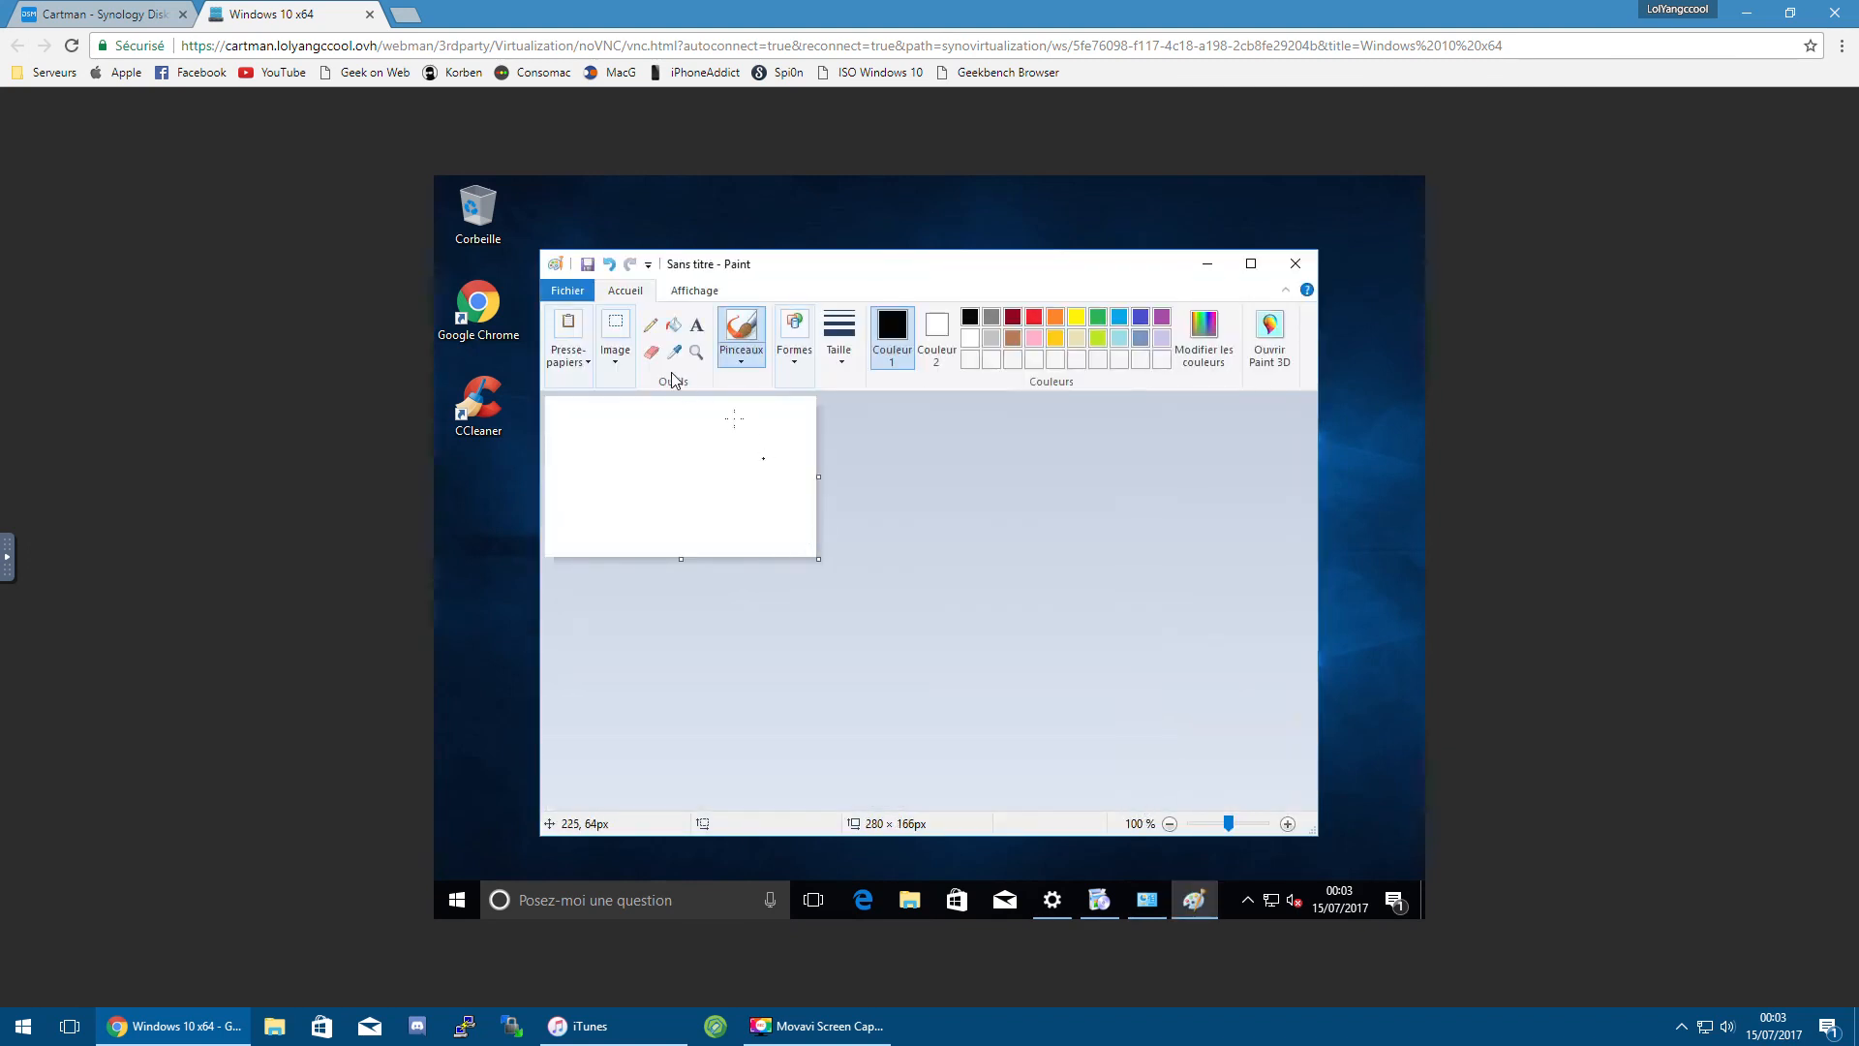
left_click(584, 339)
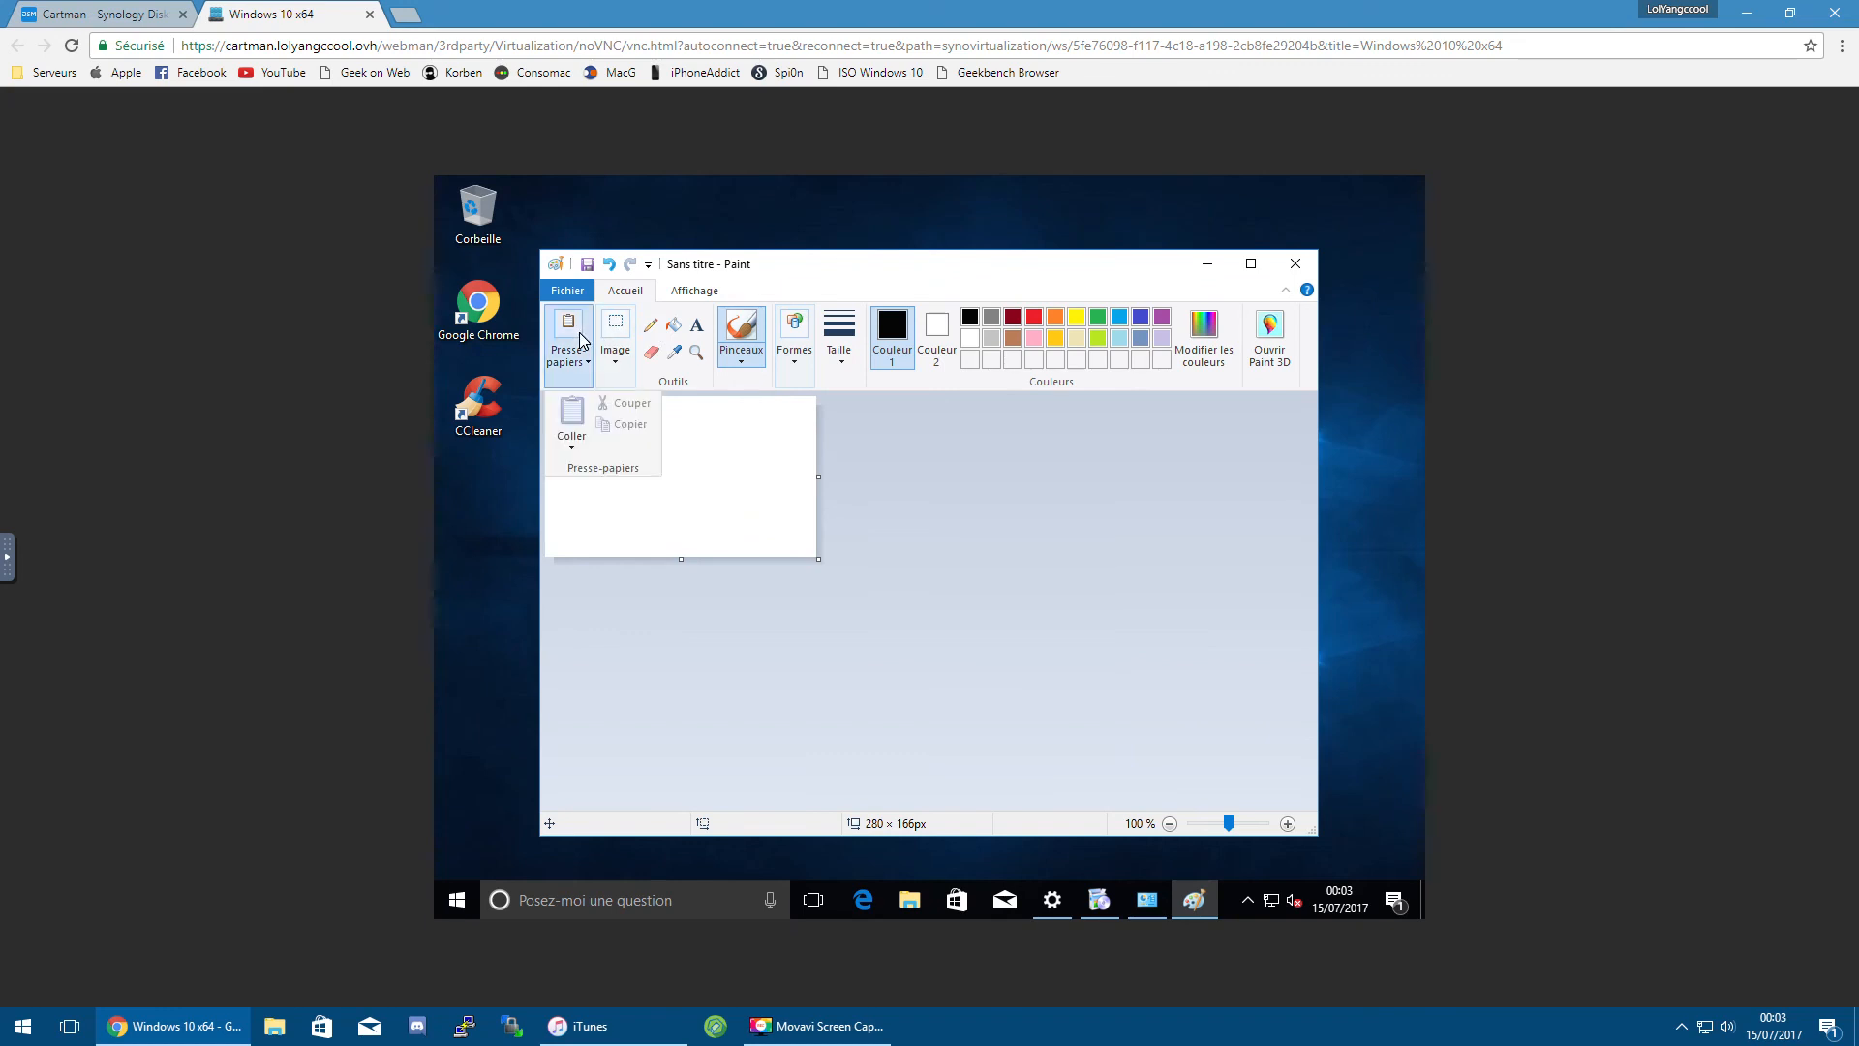
left_click(1042, 635)
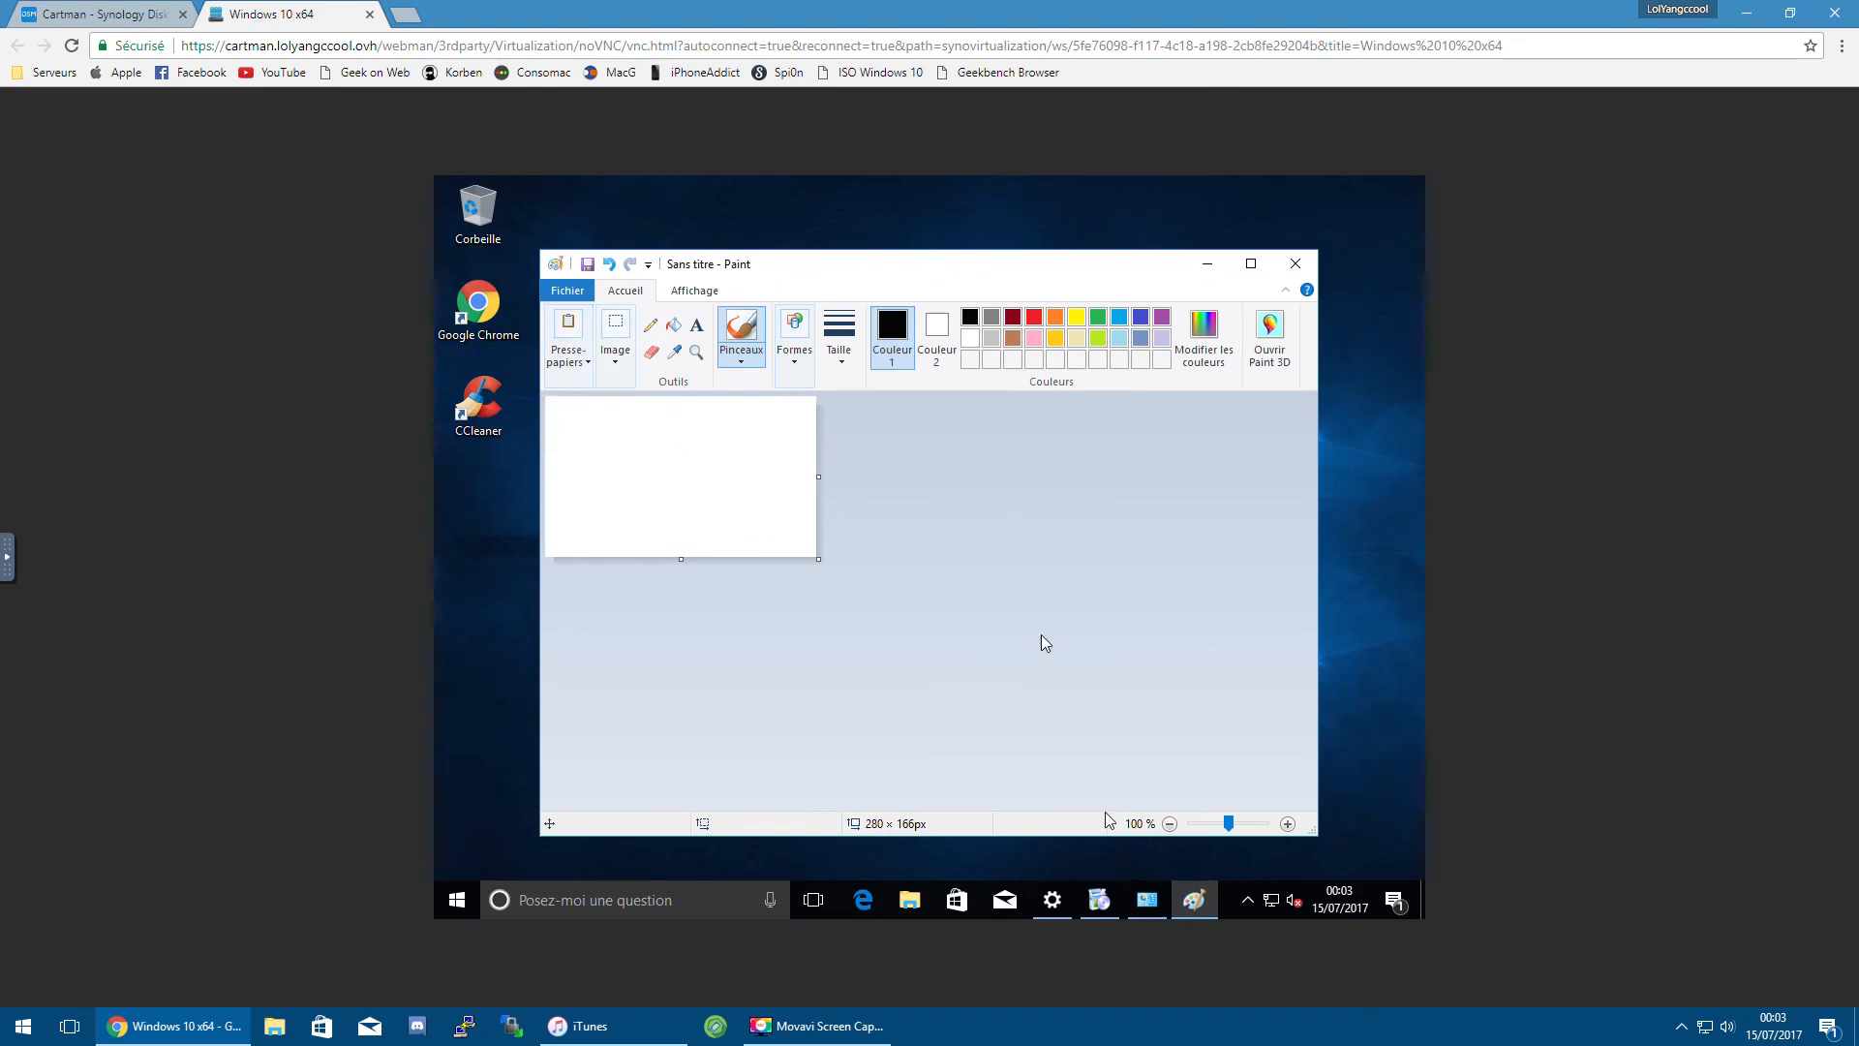
Step: Try again to capture the Ethernet status window and paste it into the Paint canvas
left_click(1151, 906)
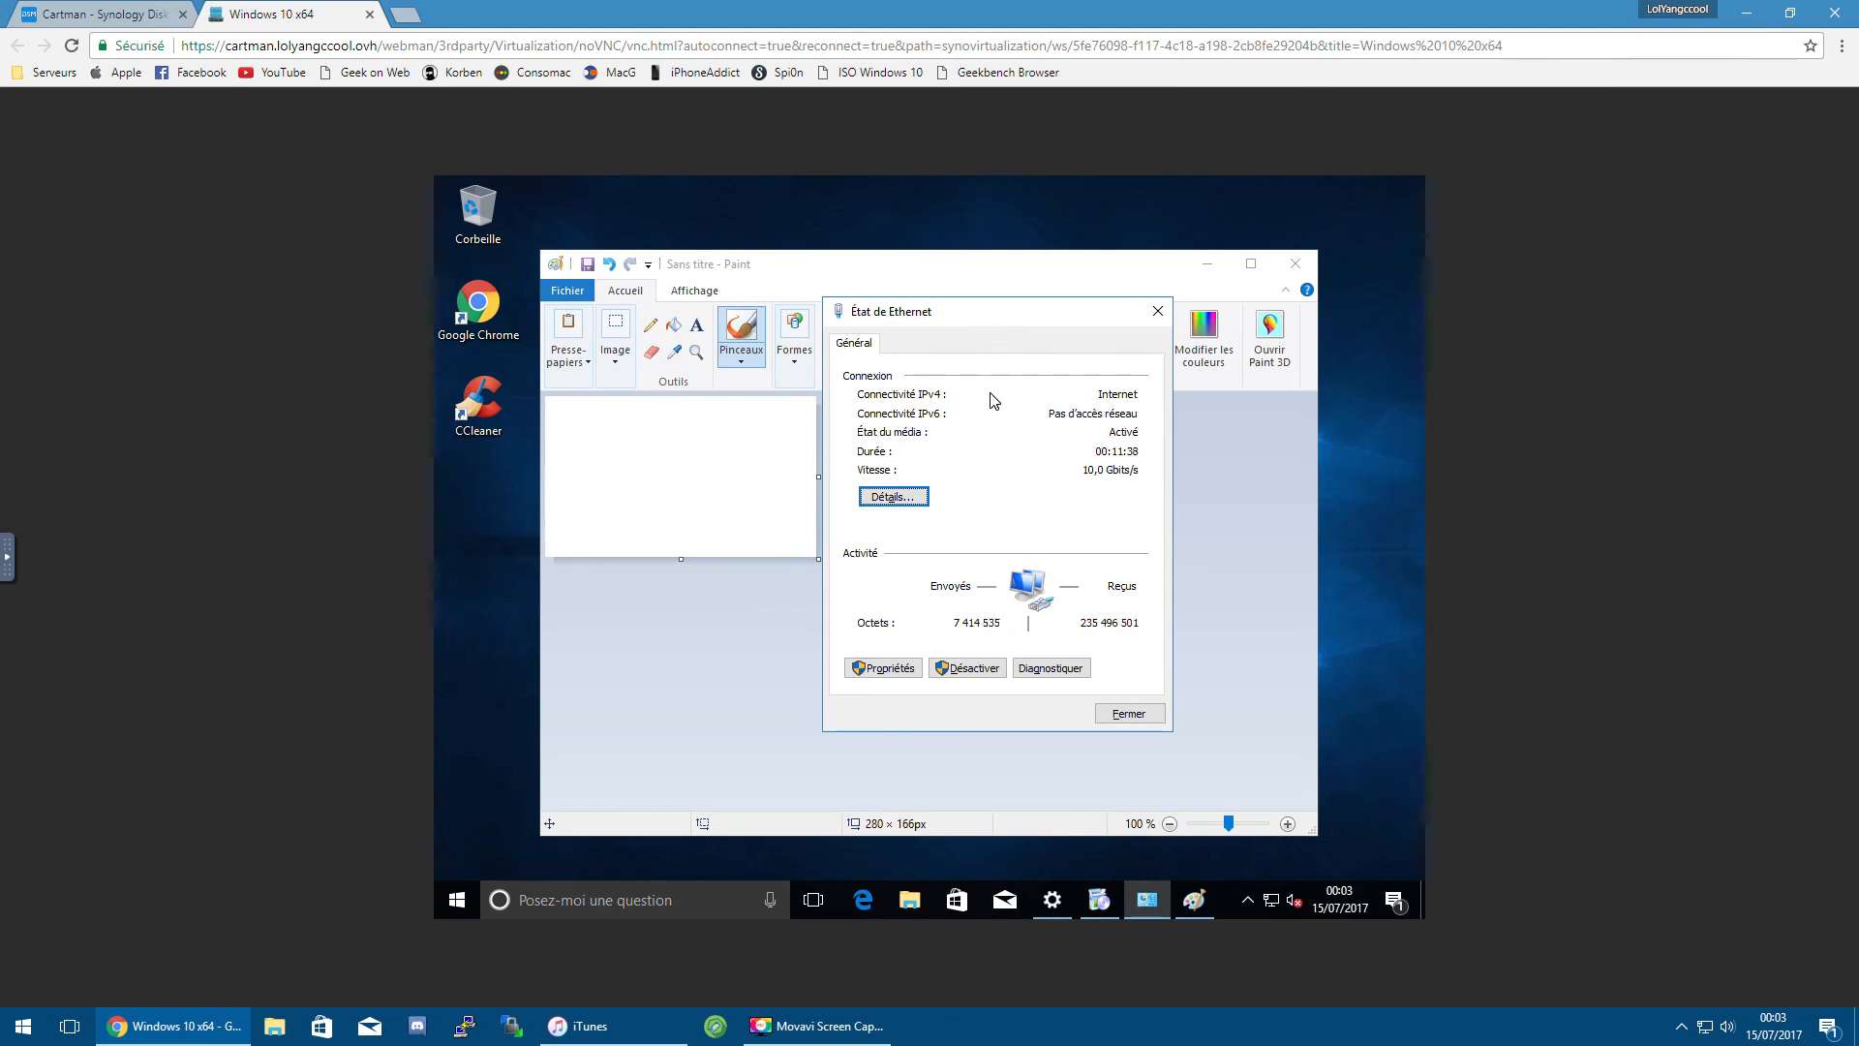
left_click(571, 333)
left_click(572, 333)
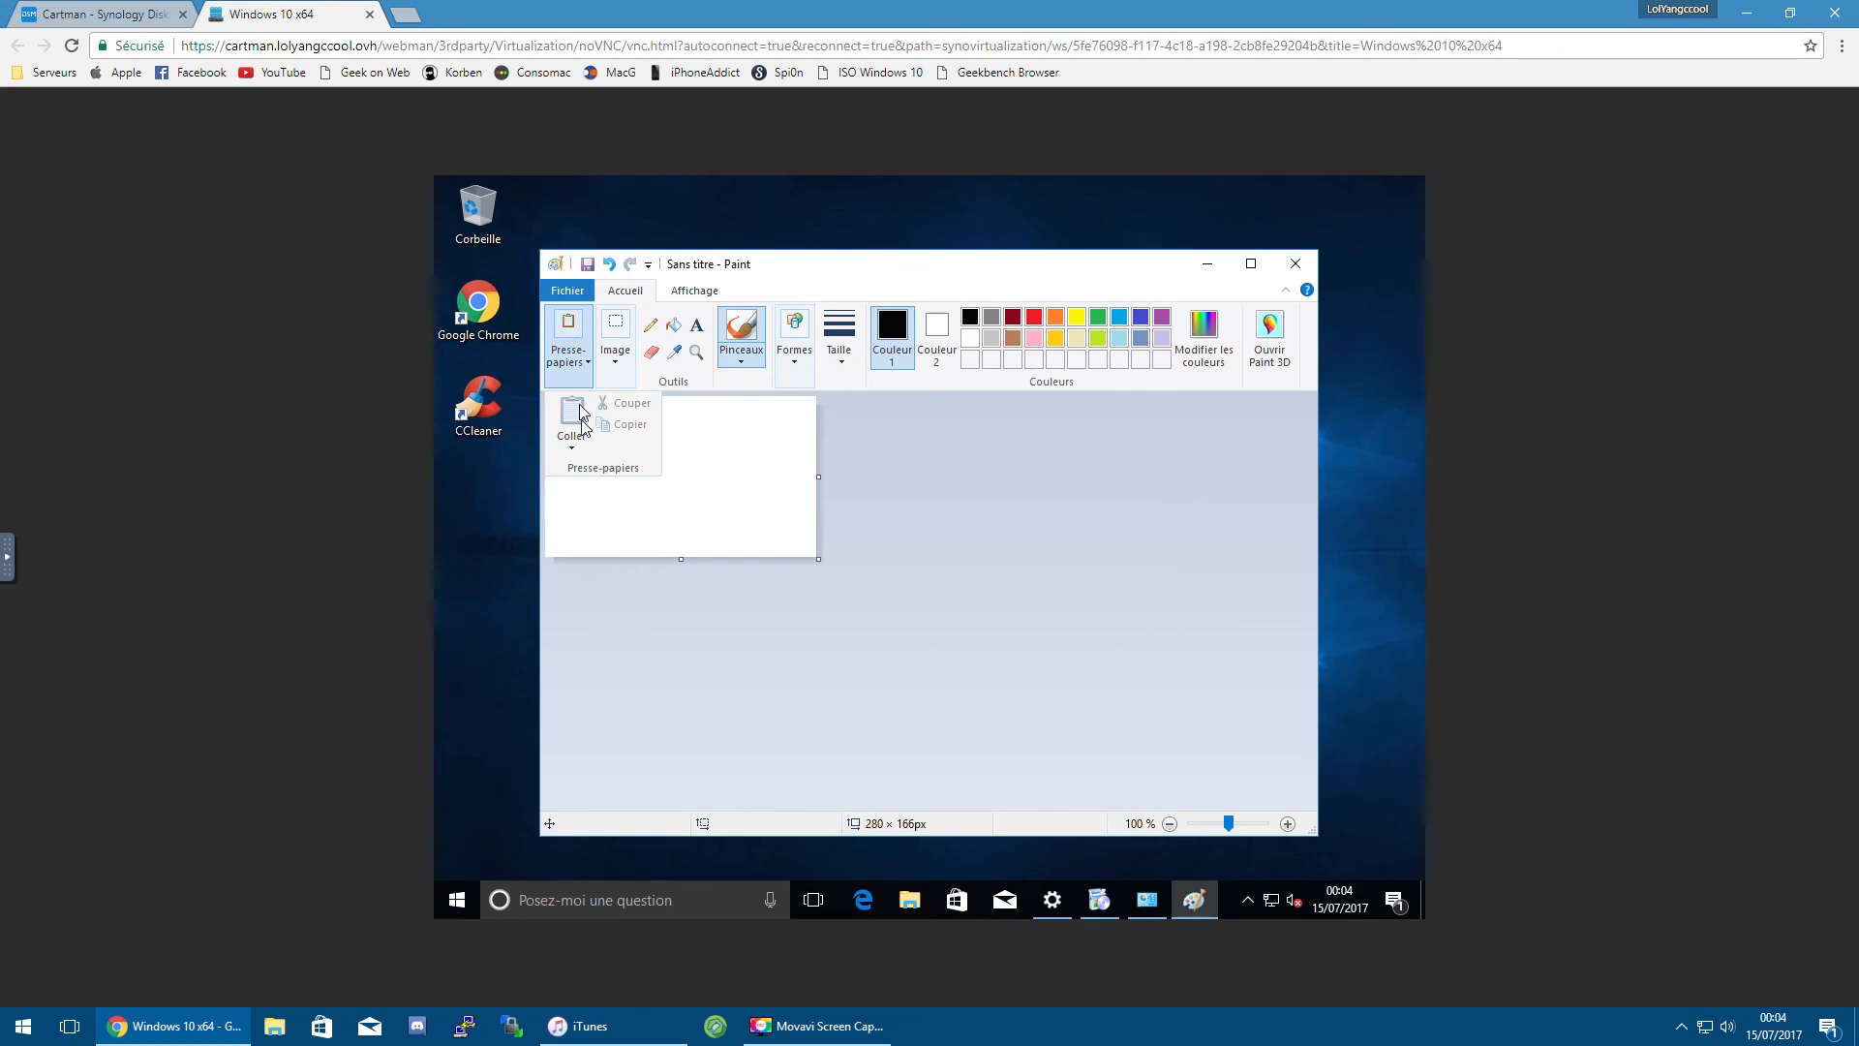
left_click(939, 463)
left_click(523, 865)
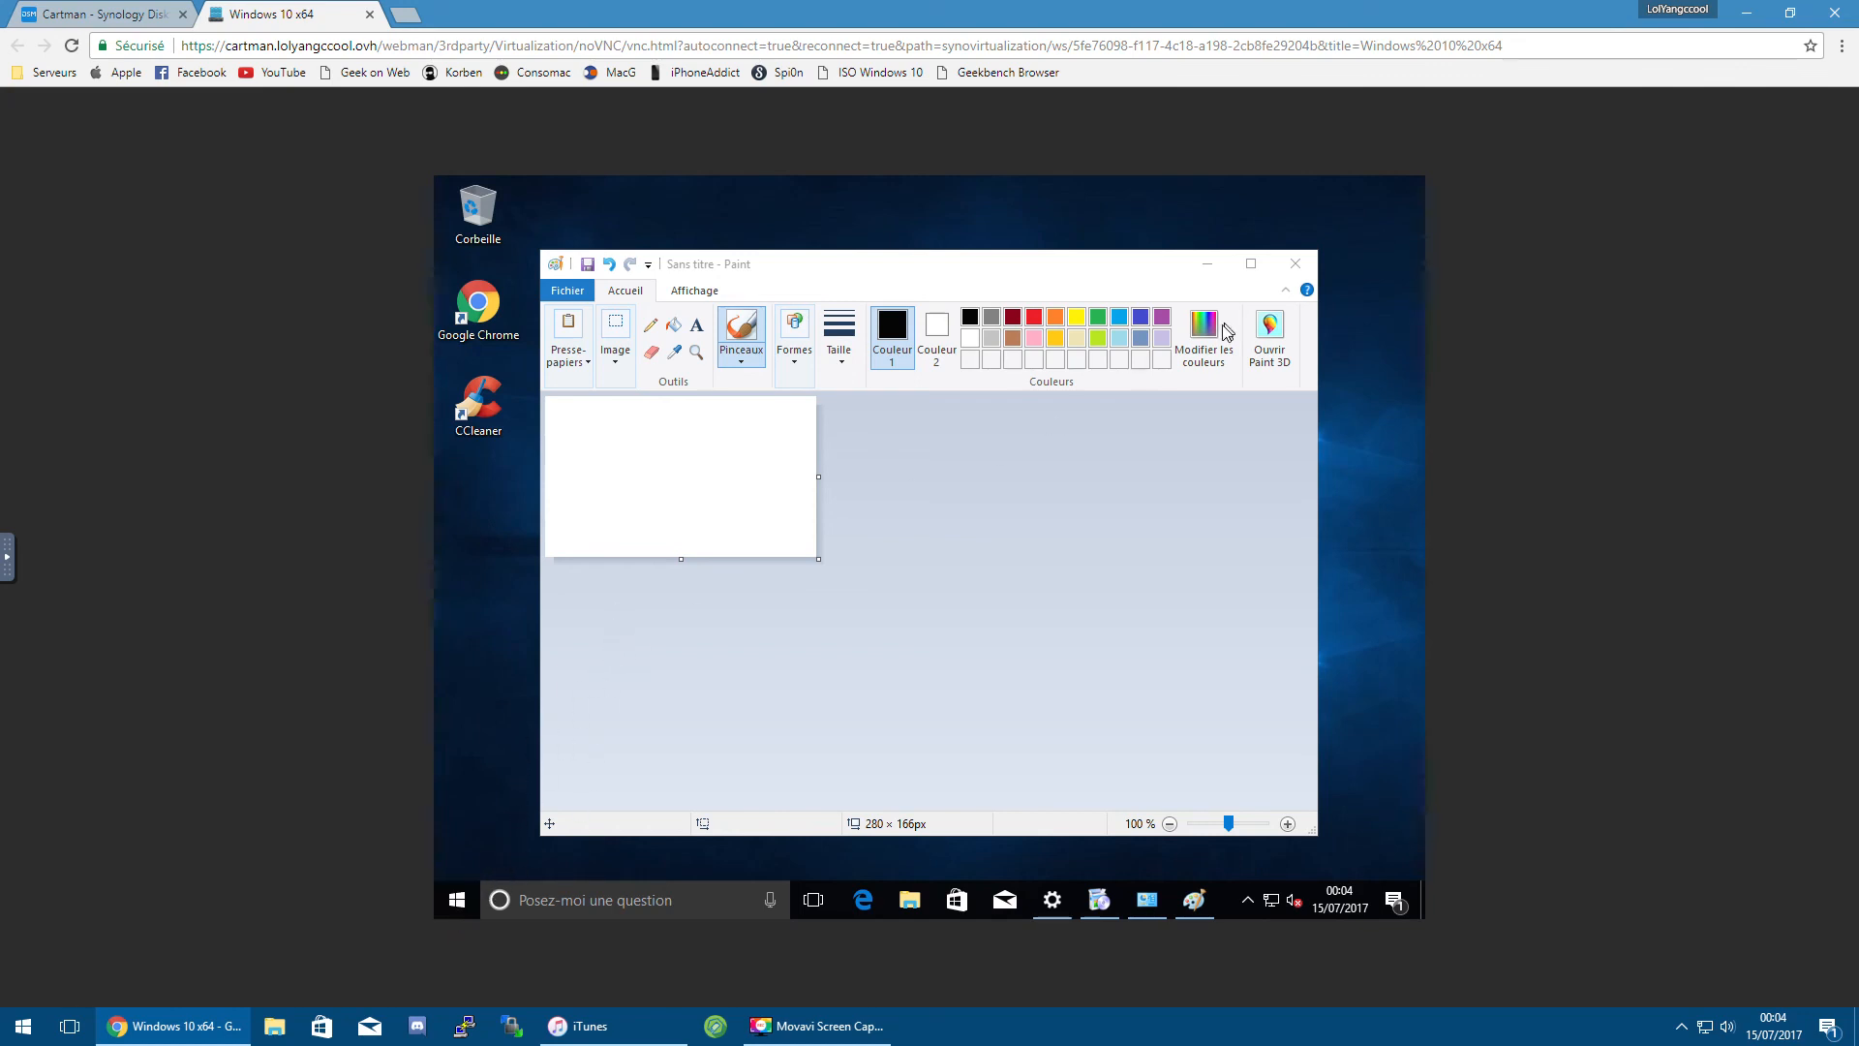
Step: Minimize Paint and launch the Snipping Tool (Outil Capture d'écran) from the virtual machine's Windows accessories
left_click(1206, 264)
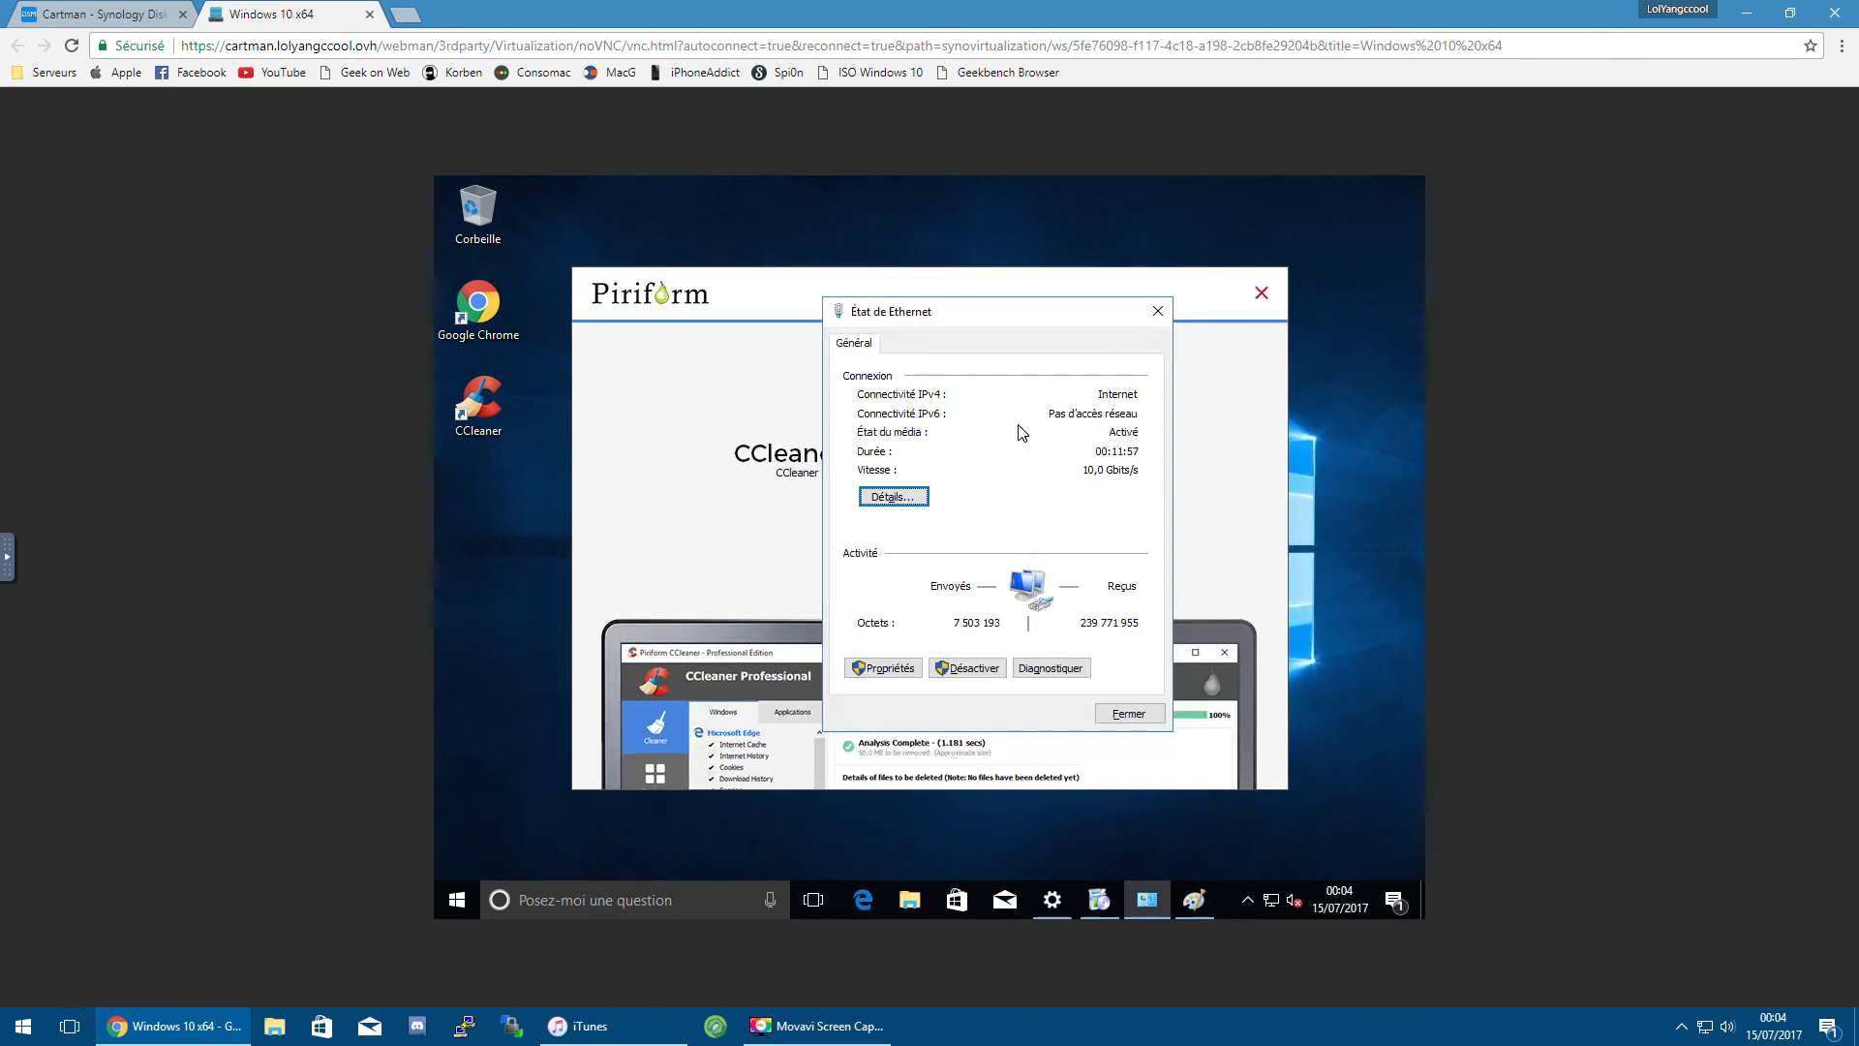
left_click(464, 892)
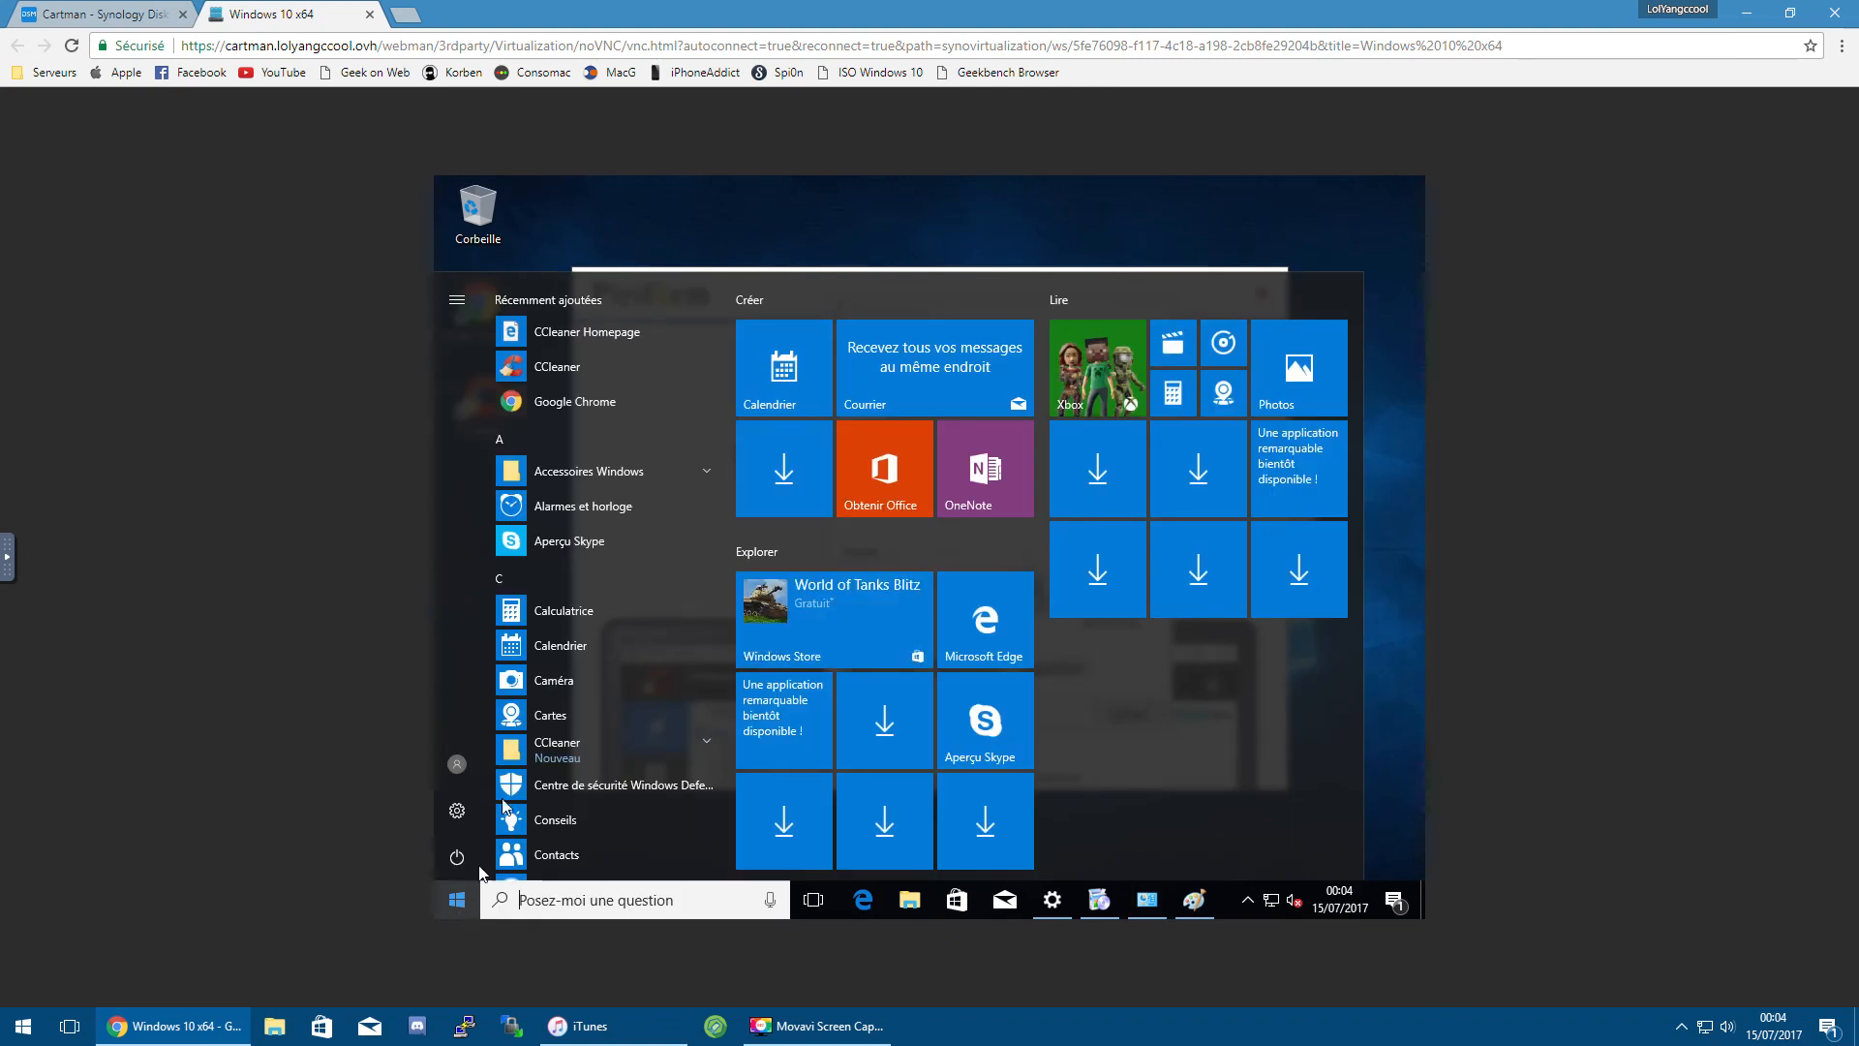
left_click(586, 475)
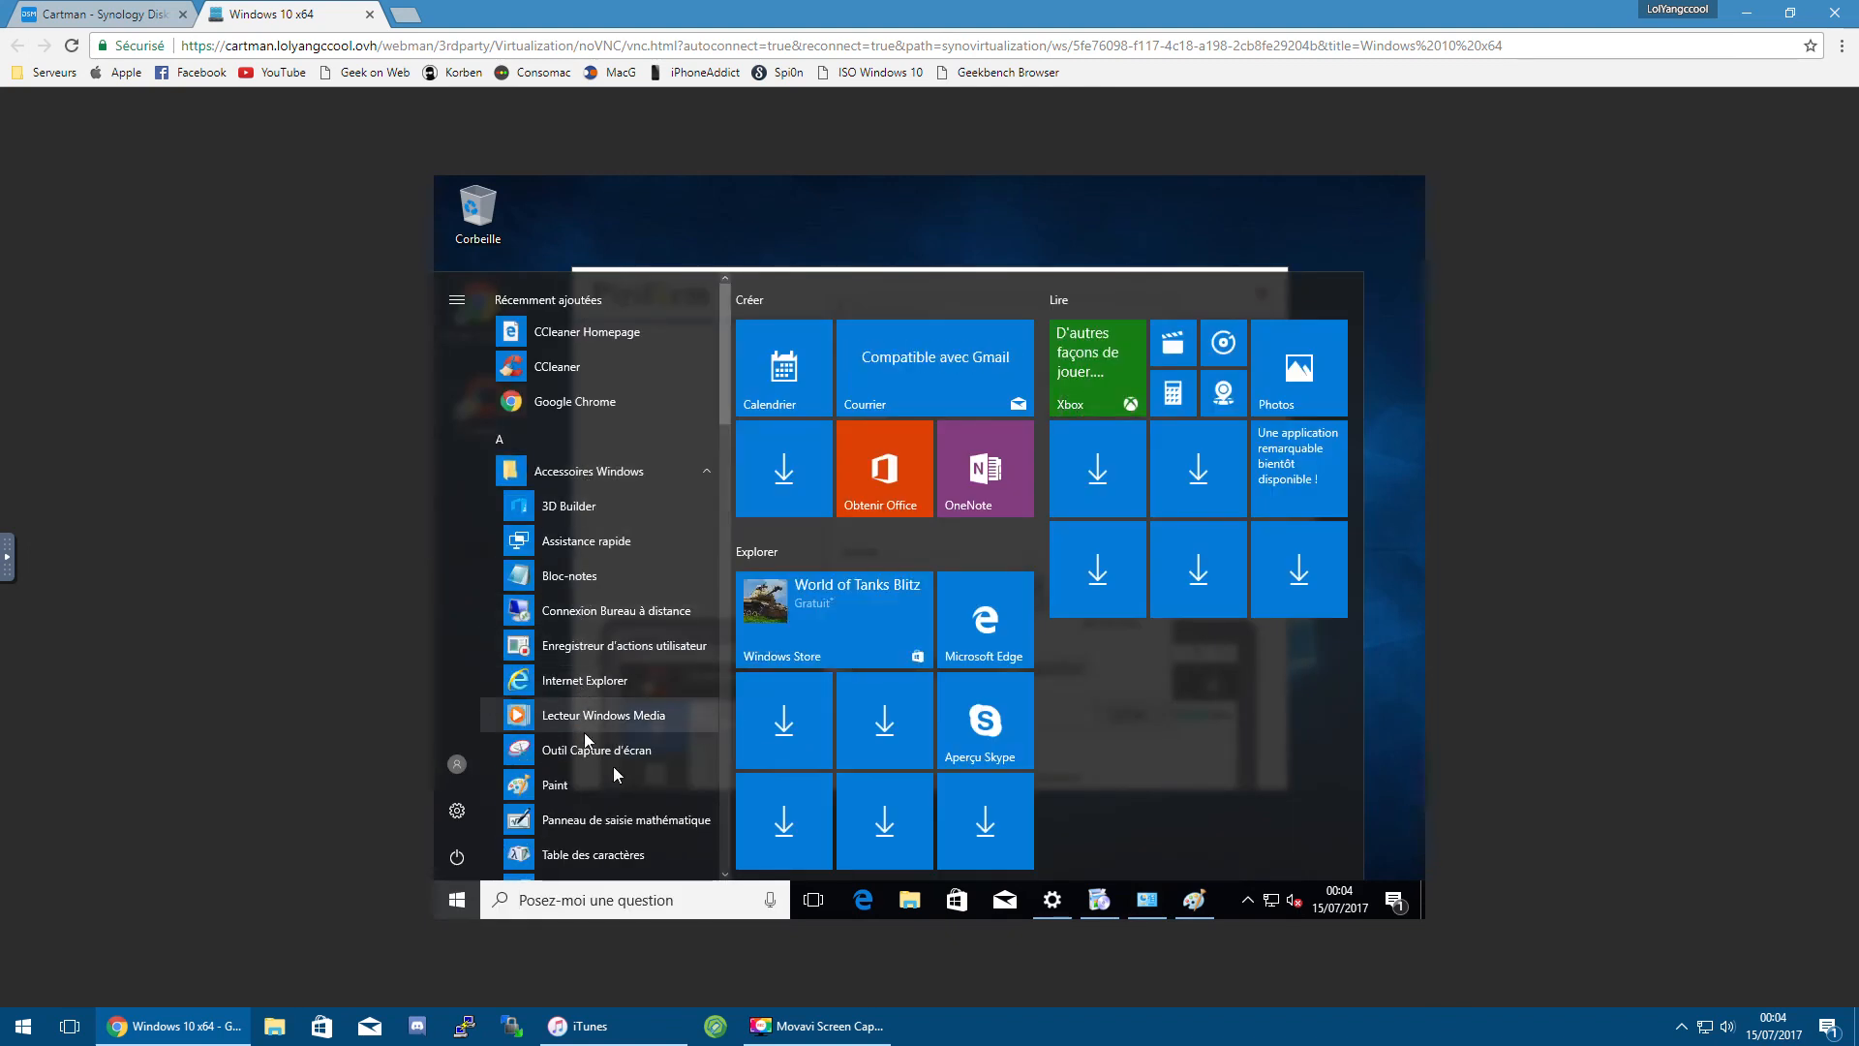
scroll(618, 768, "down", 1)
scroll(618, 772, "down", 1)
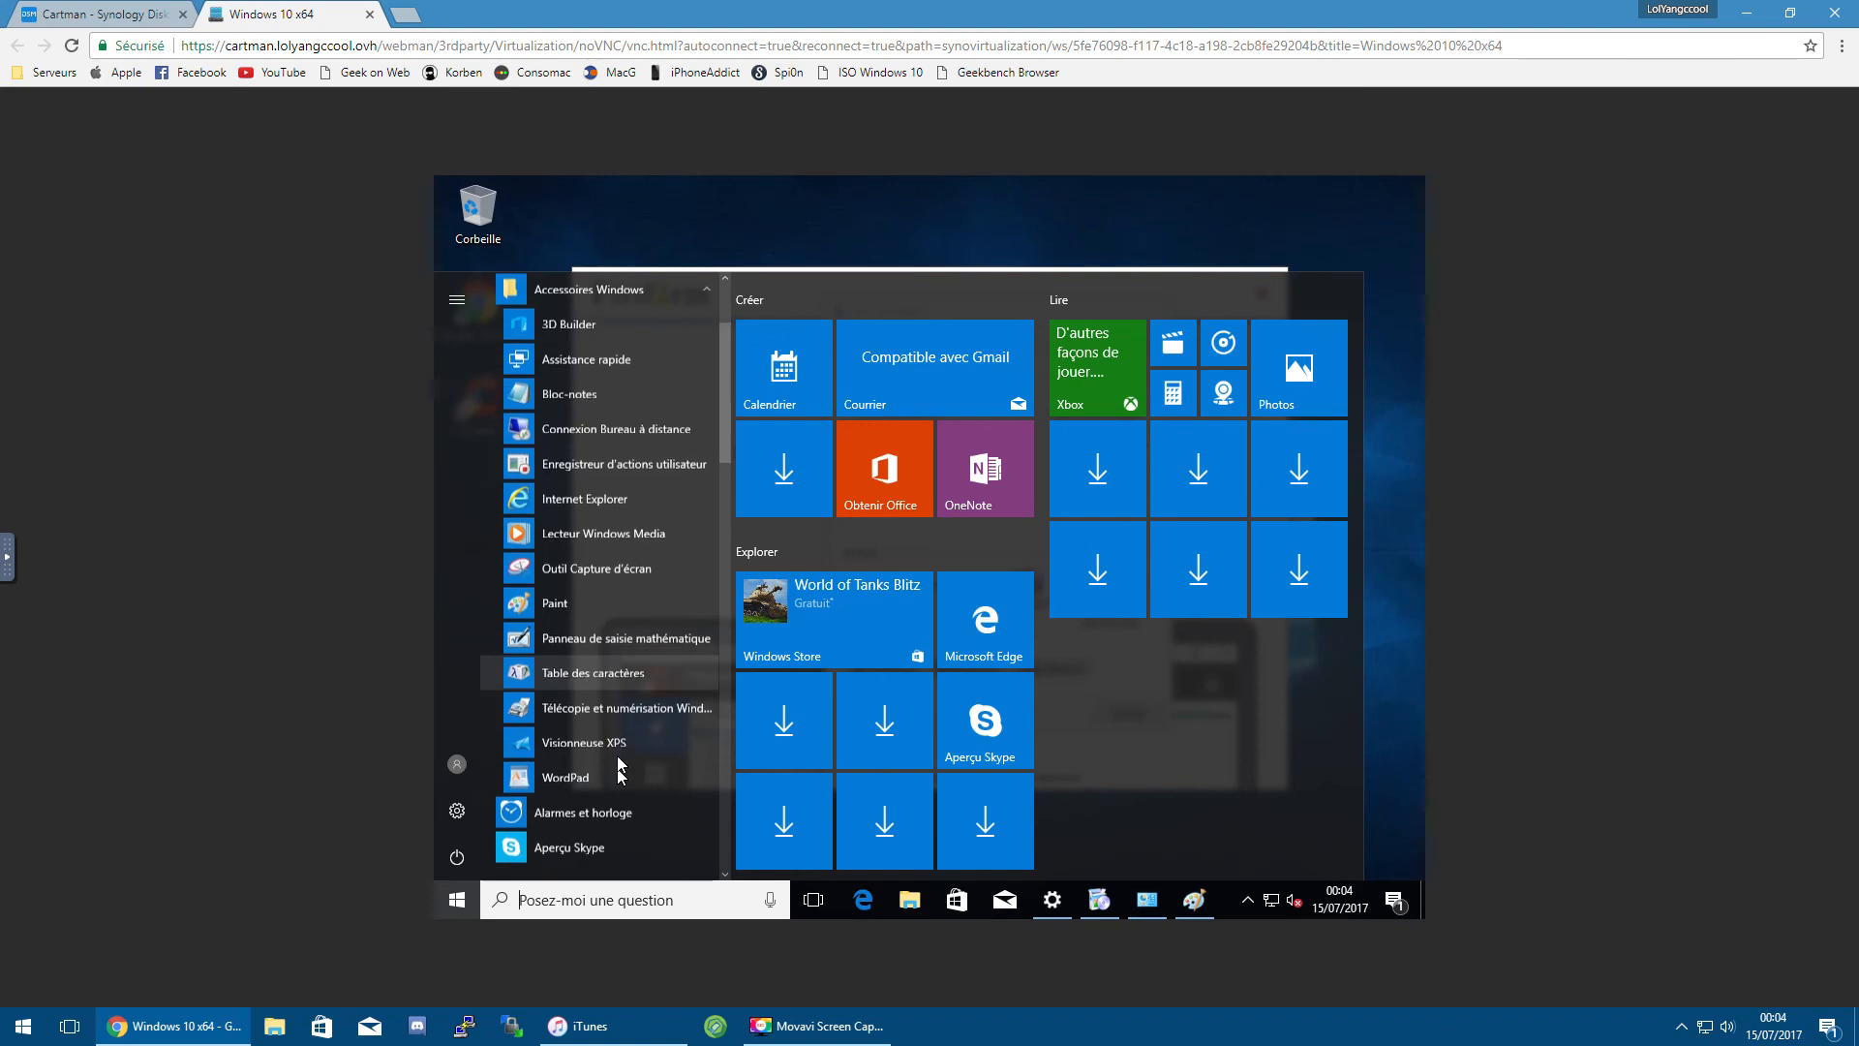
scroll(625, 503, "down", 2)
left_click_drag(728, 475, 735, 343)
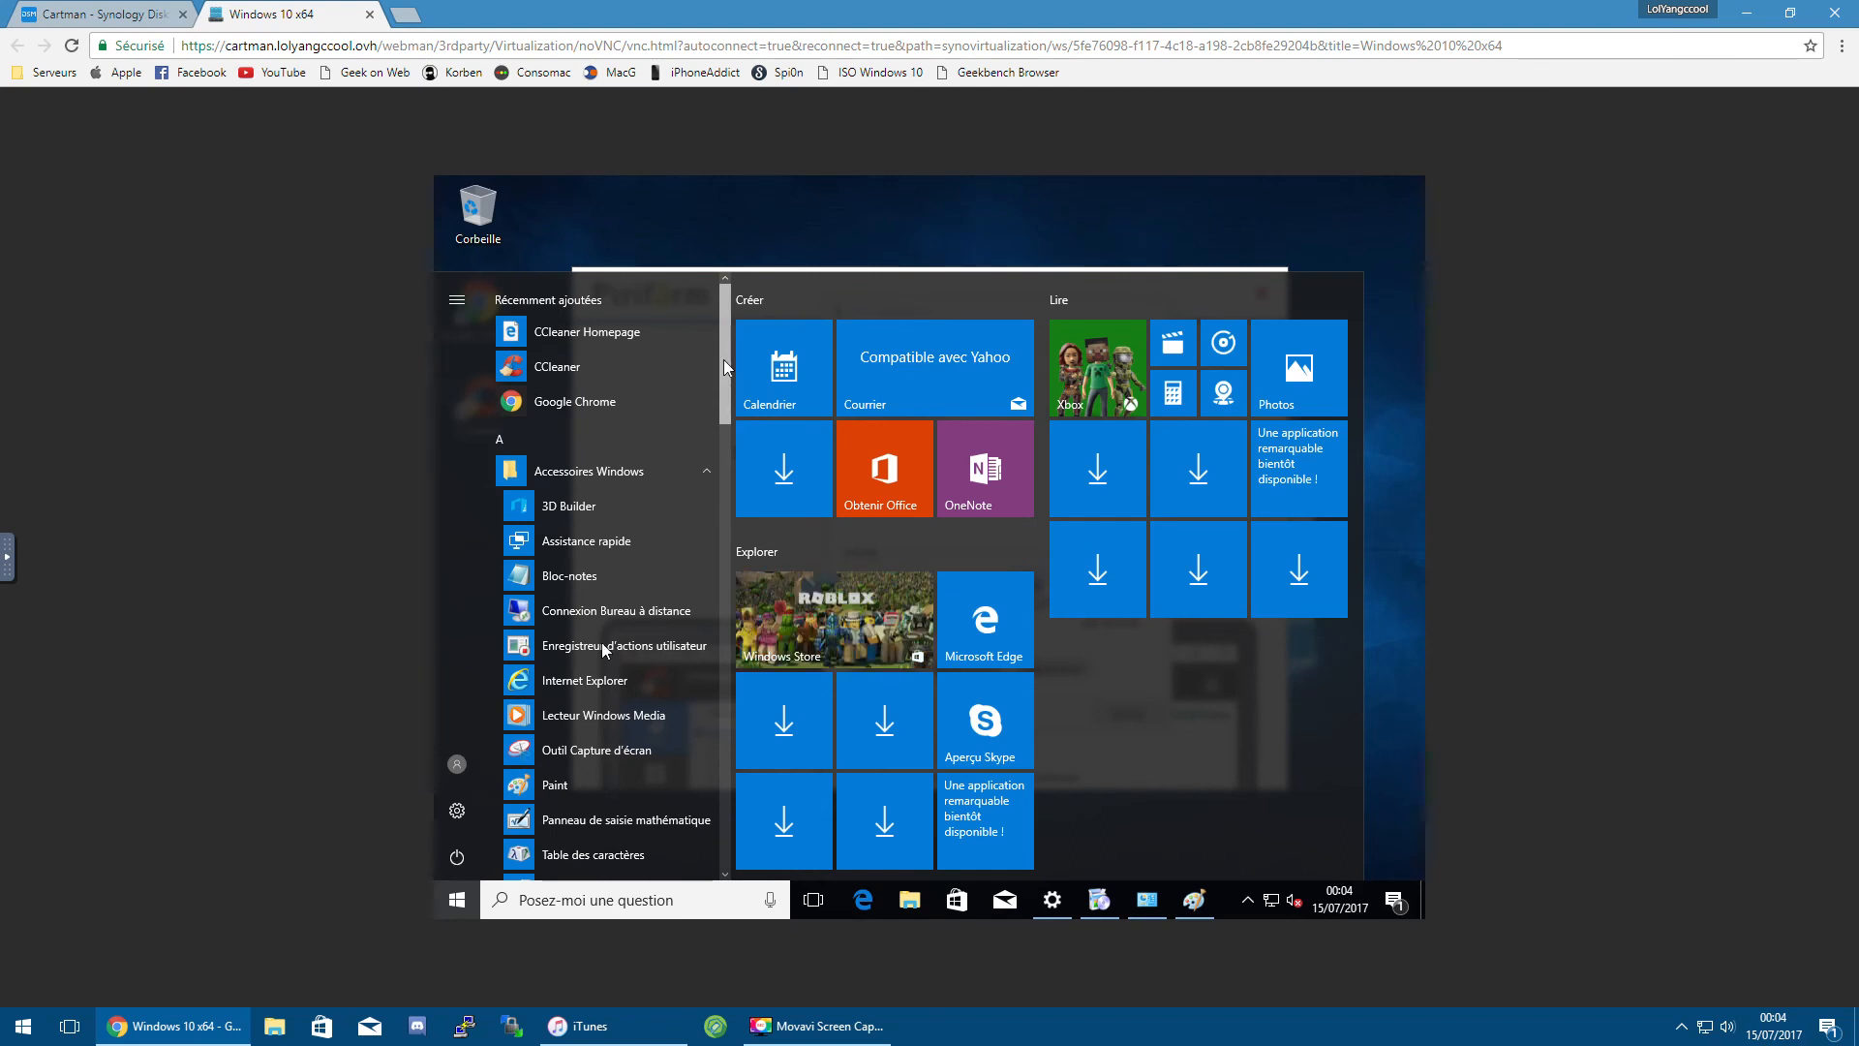
left_click(600, 751)
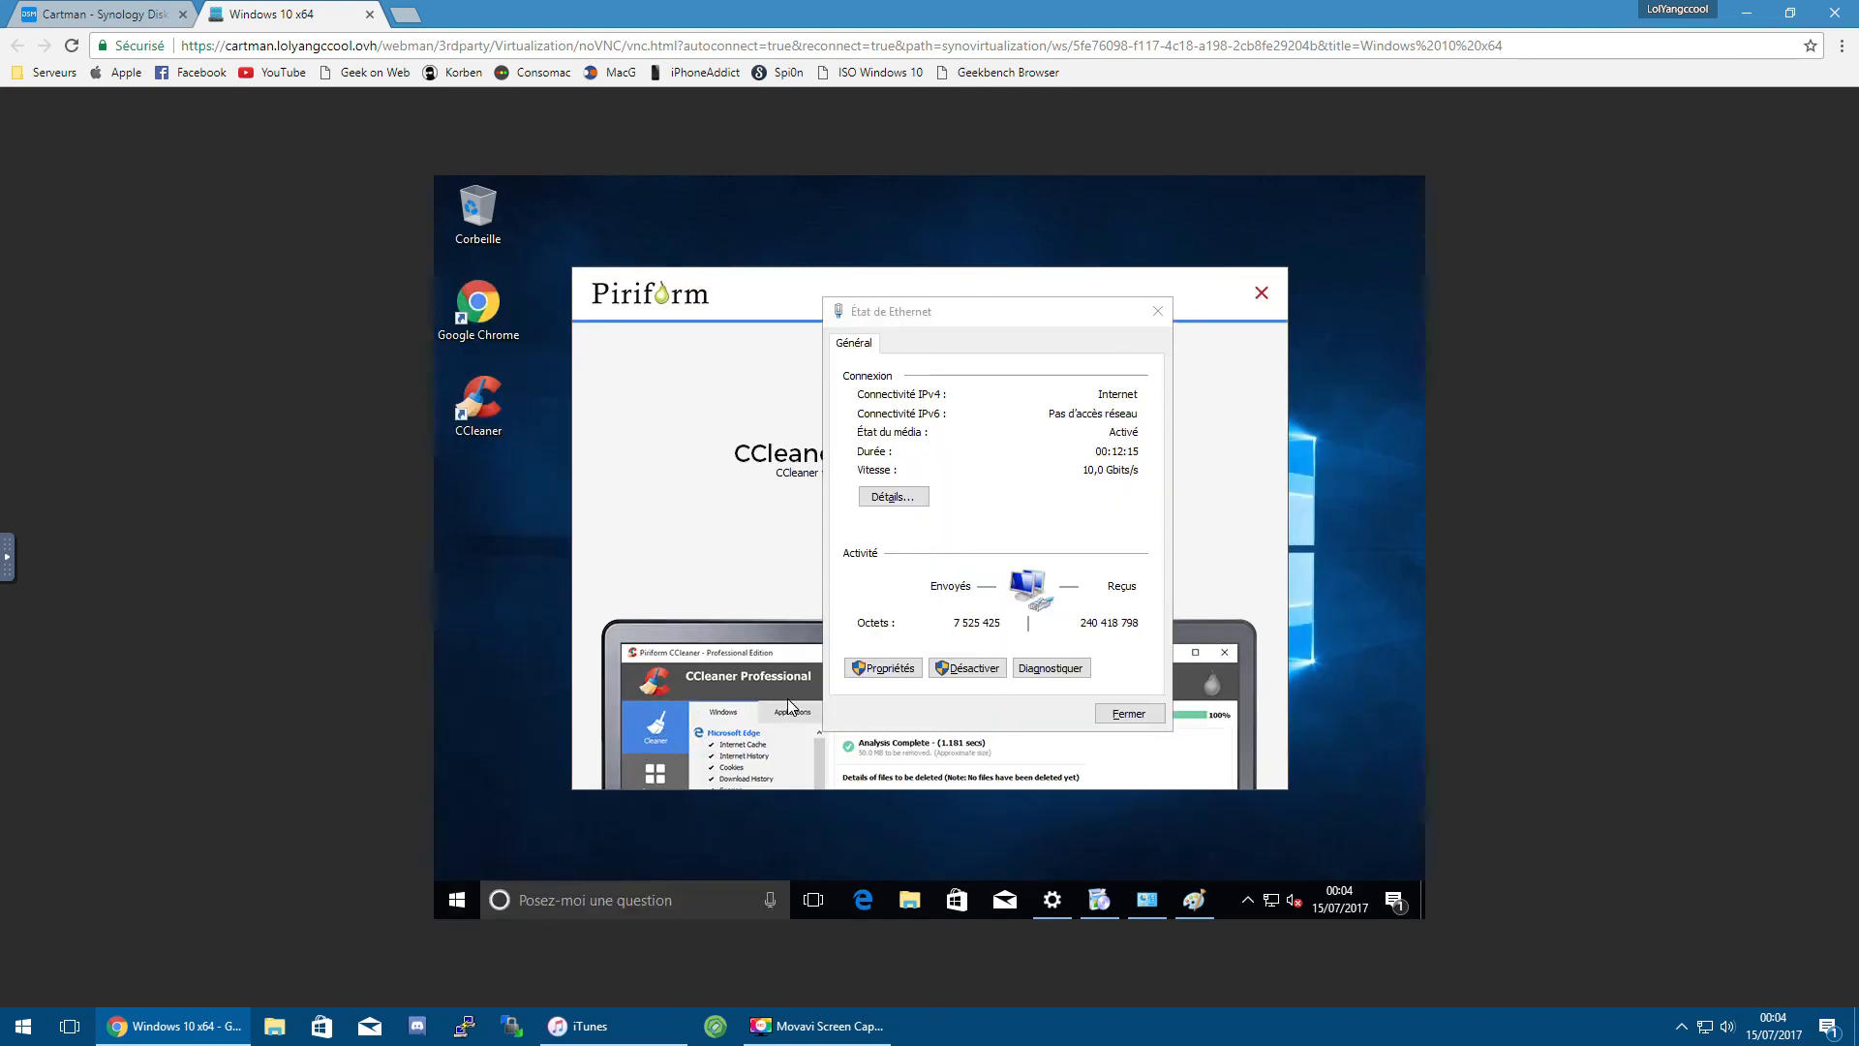
Step: Capture the Ethernet status window with the Snipping Tool in window capture mode
left_click(924, 415)
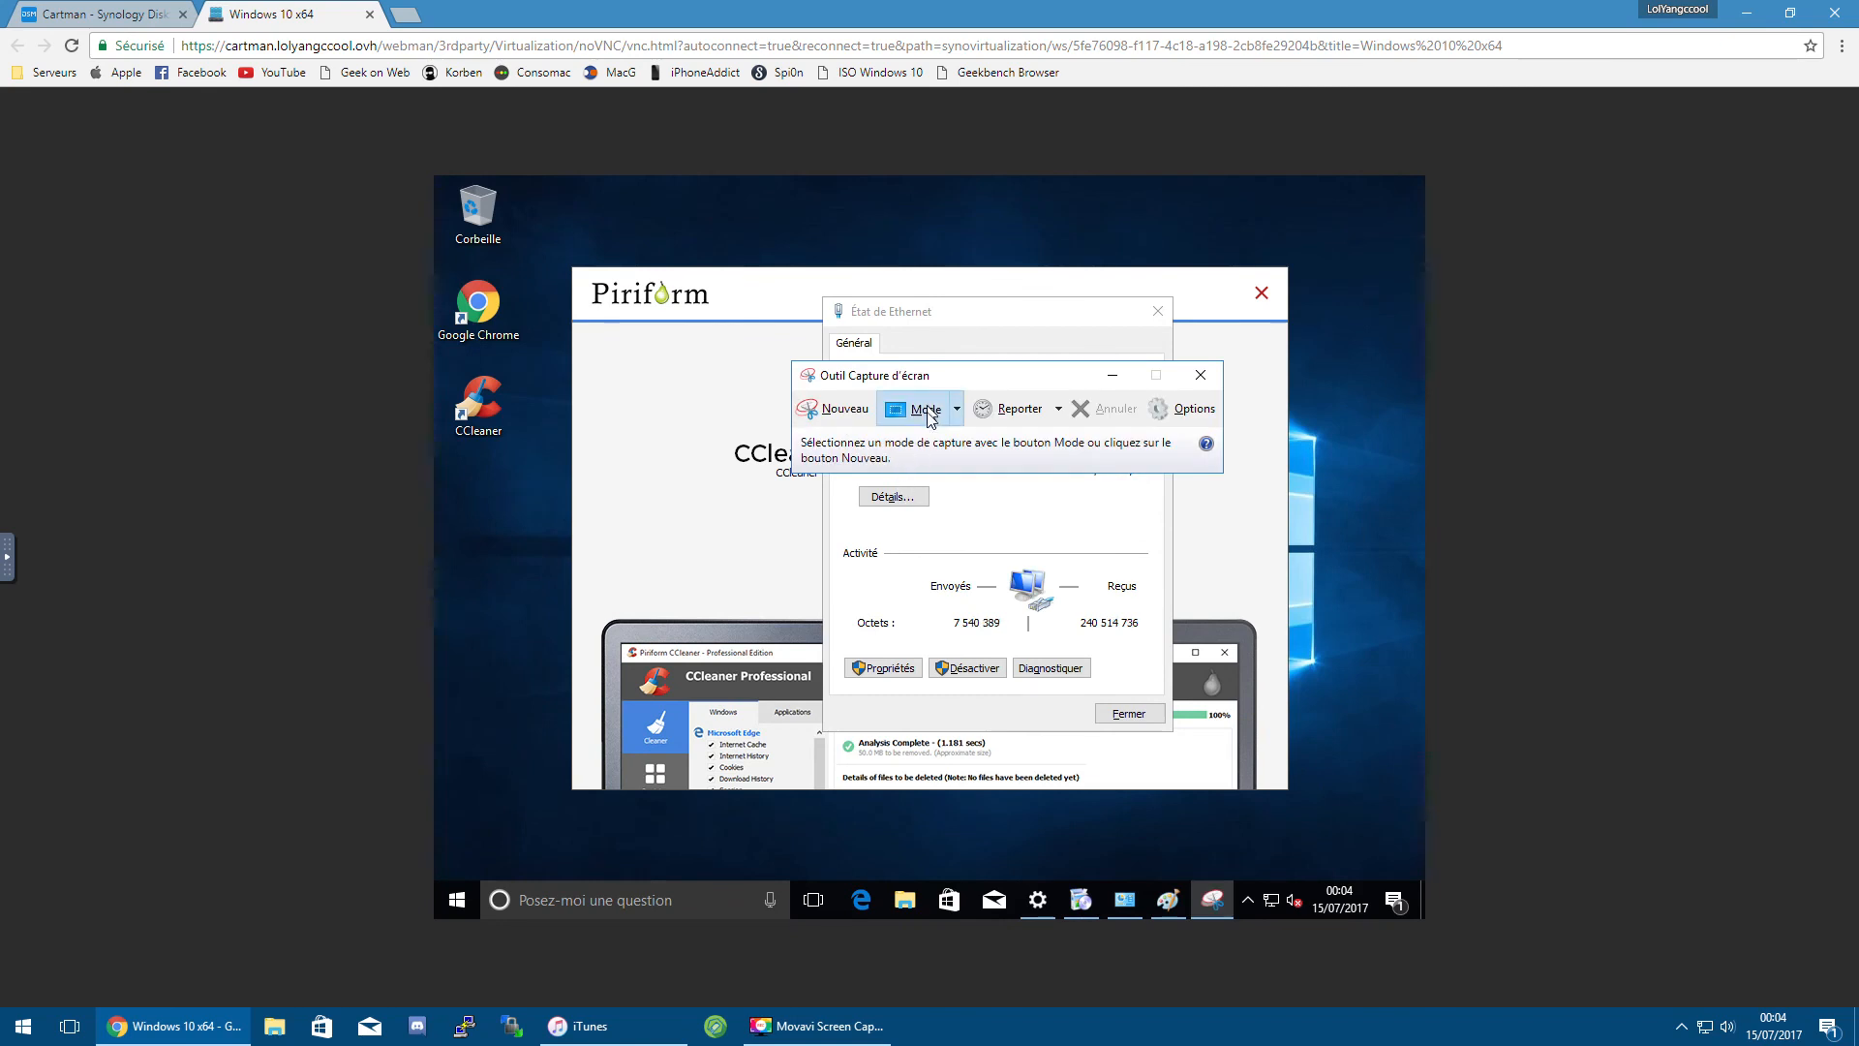
left_click(964, 487)
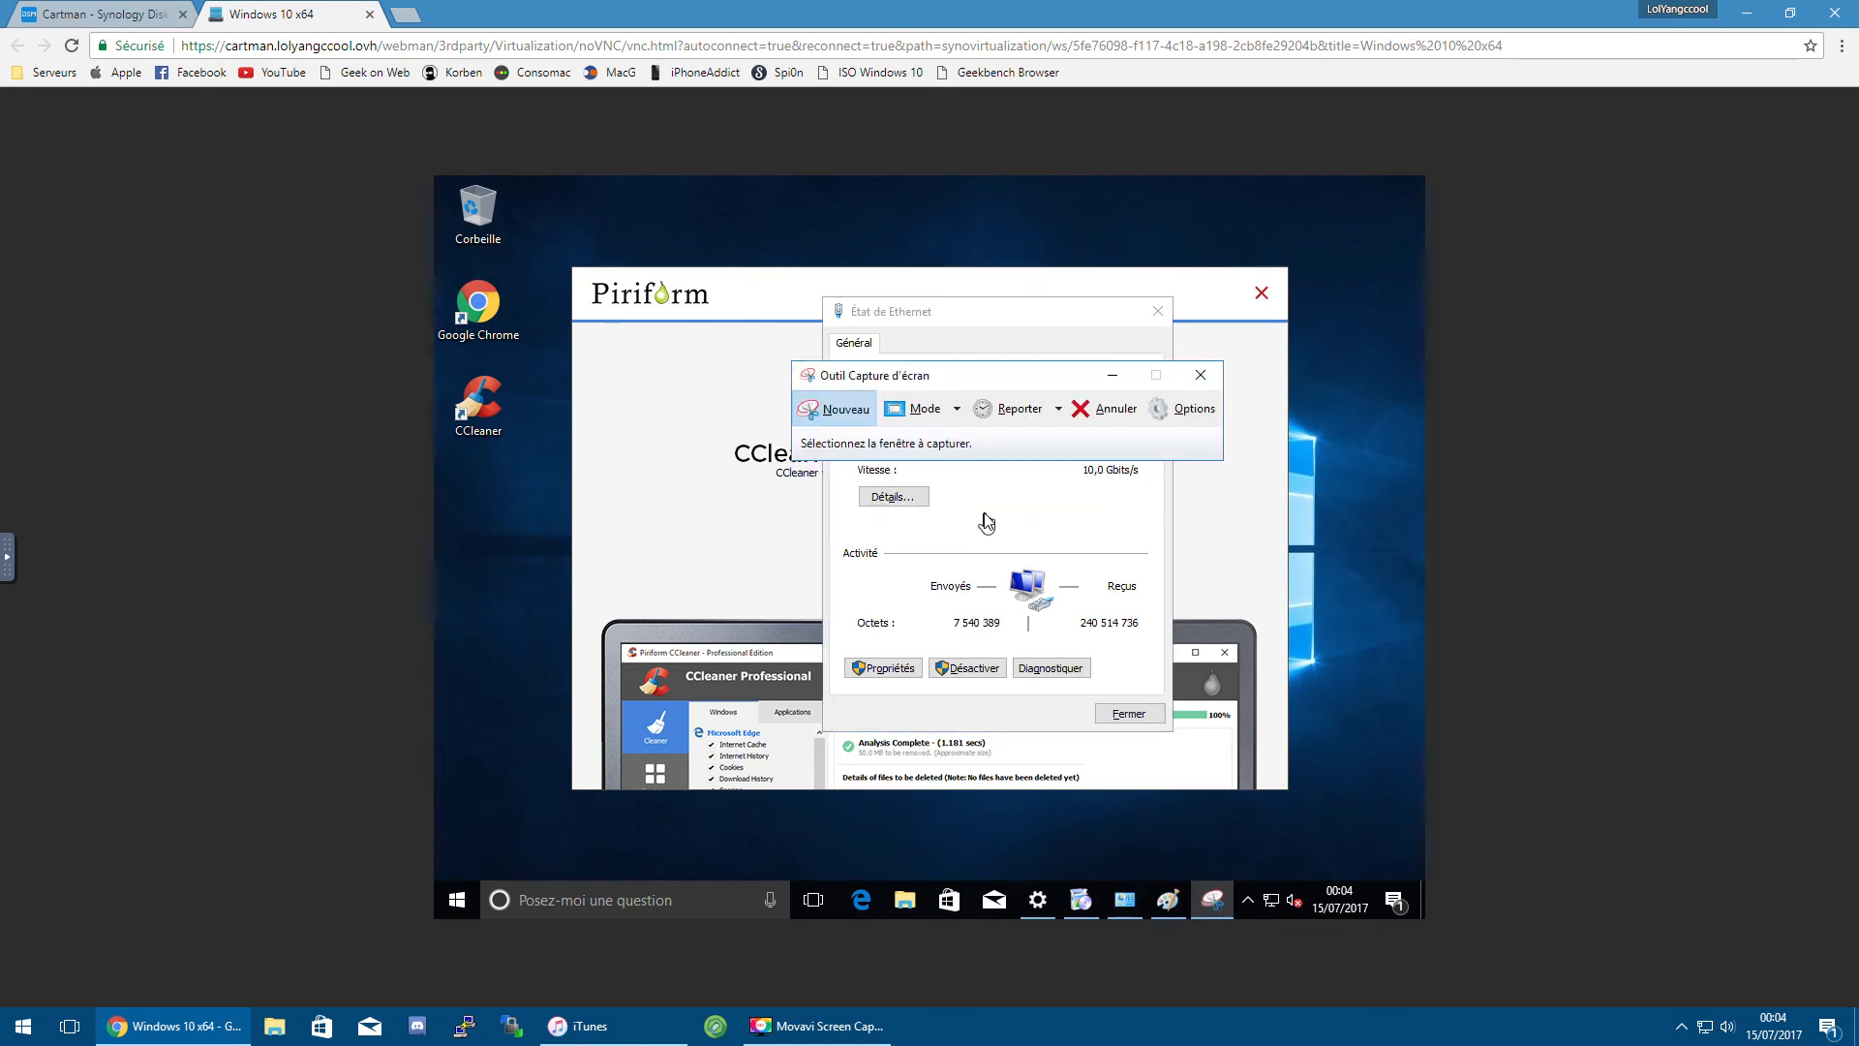
left_click_drag(1007, 384, 589, 345)
left_click(980, 482)
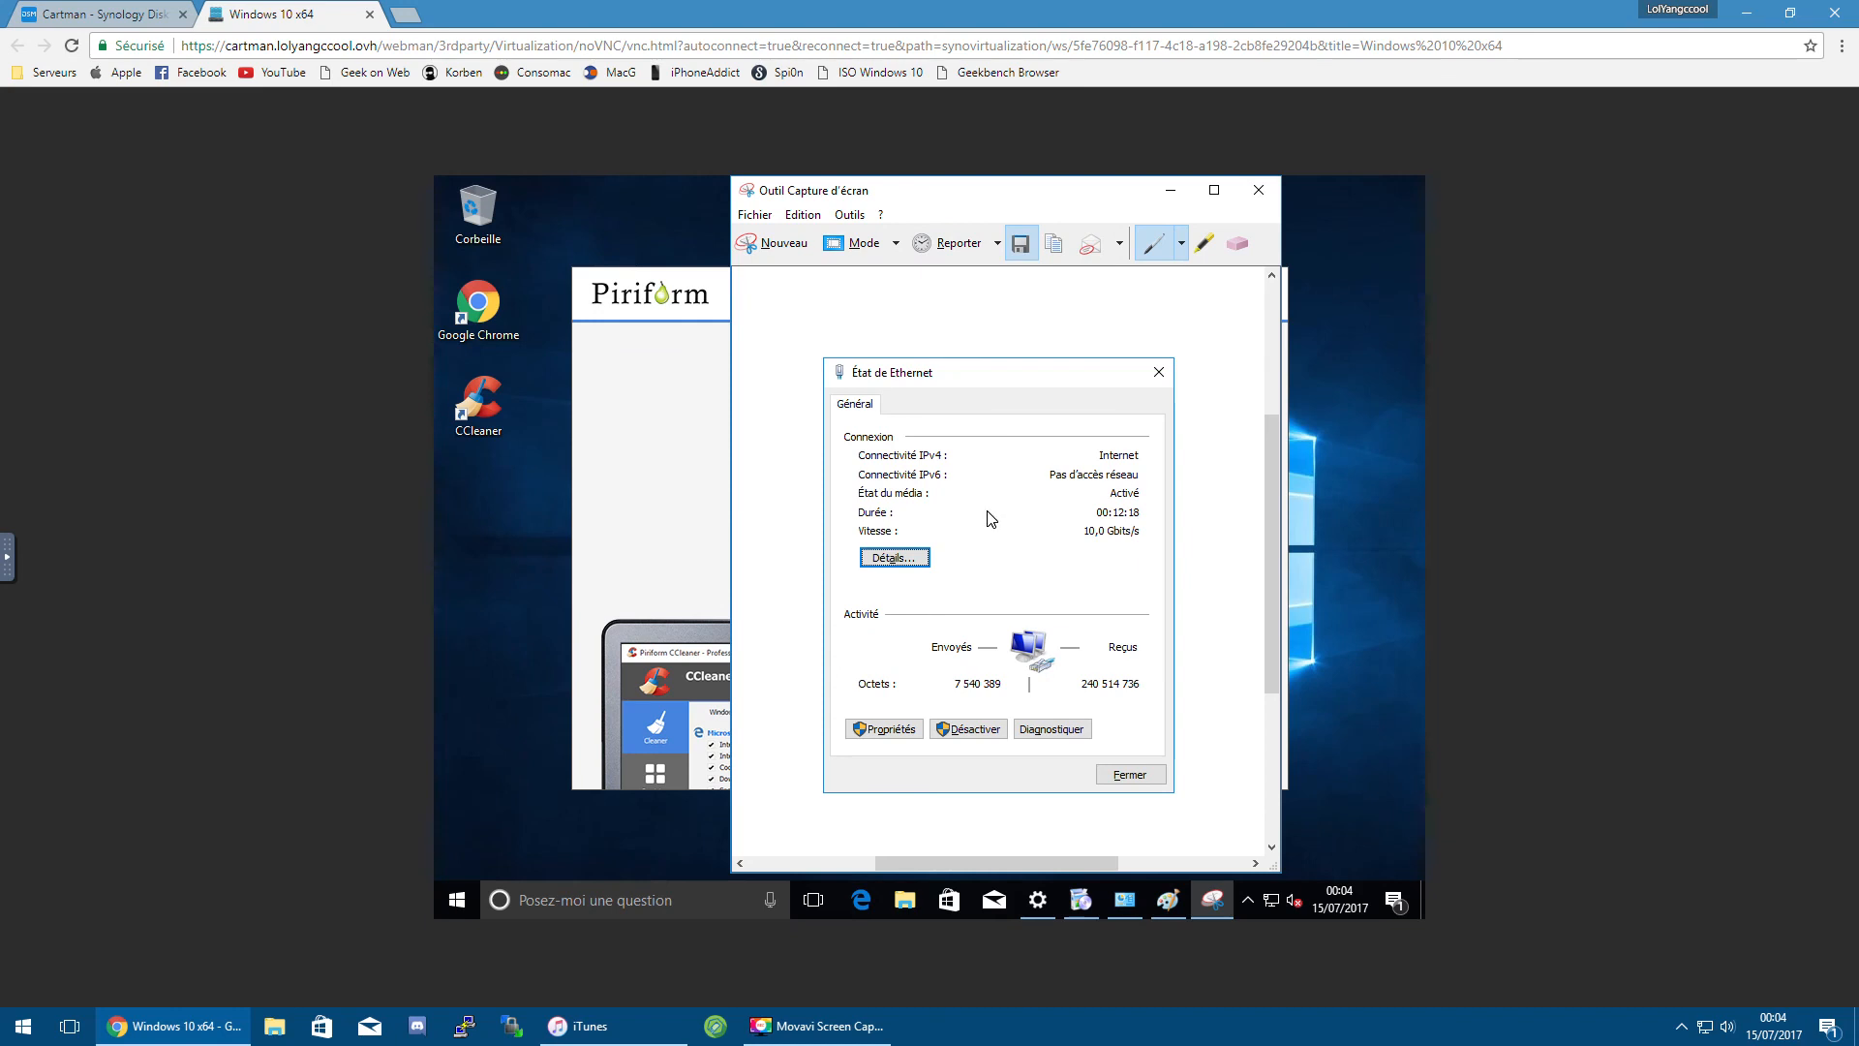
Step: Save the snip to the desktop as a PNG file named Capture and close the Snipping Tool
key("ctrl+s")
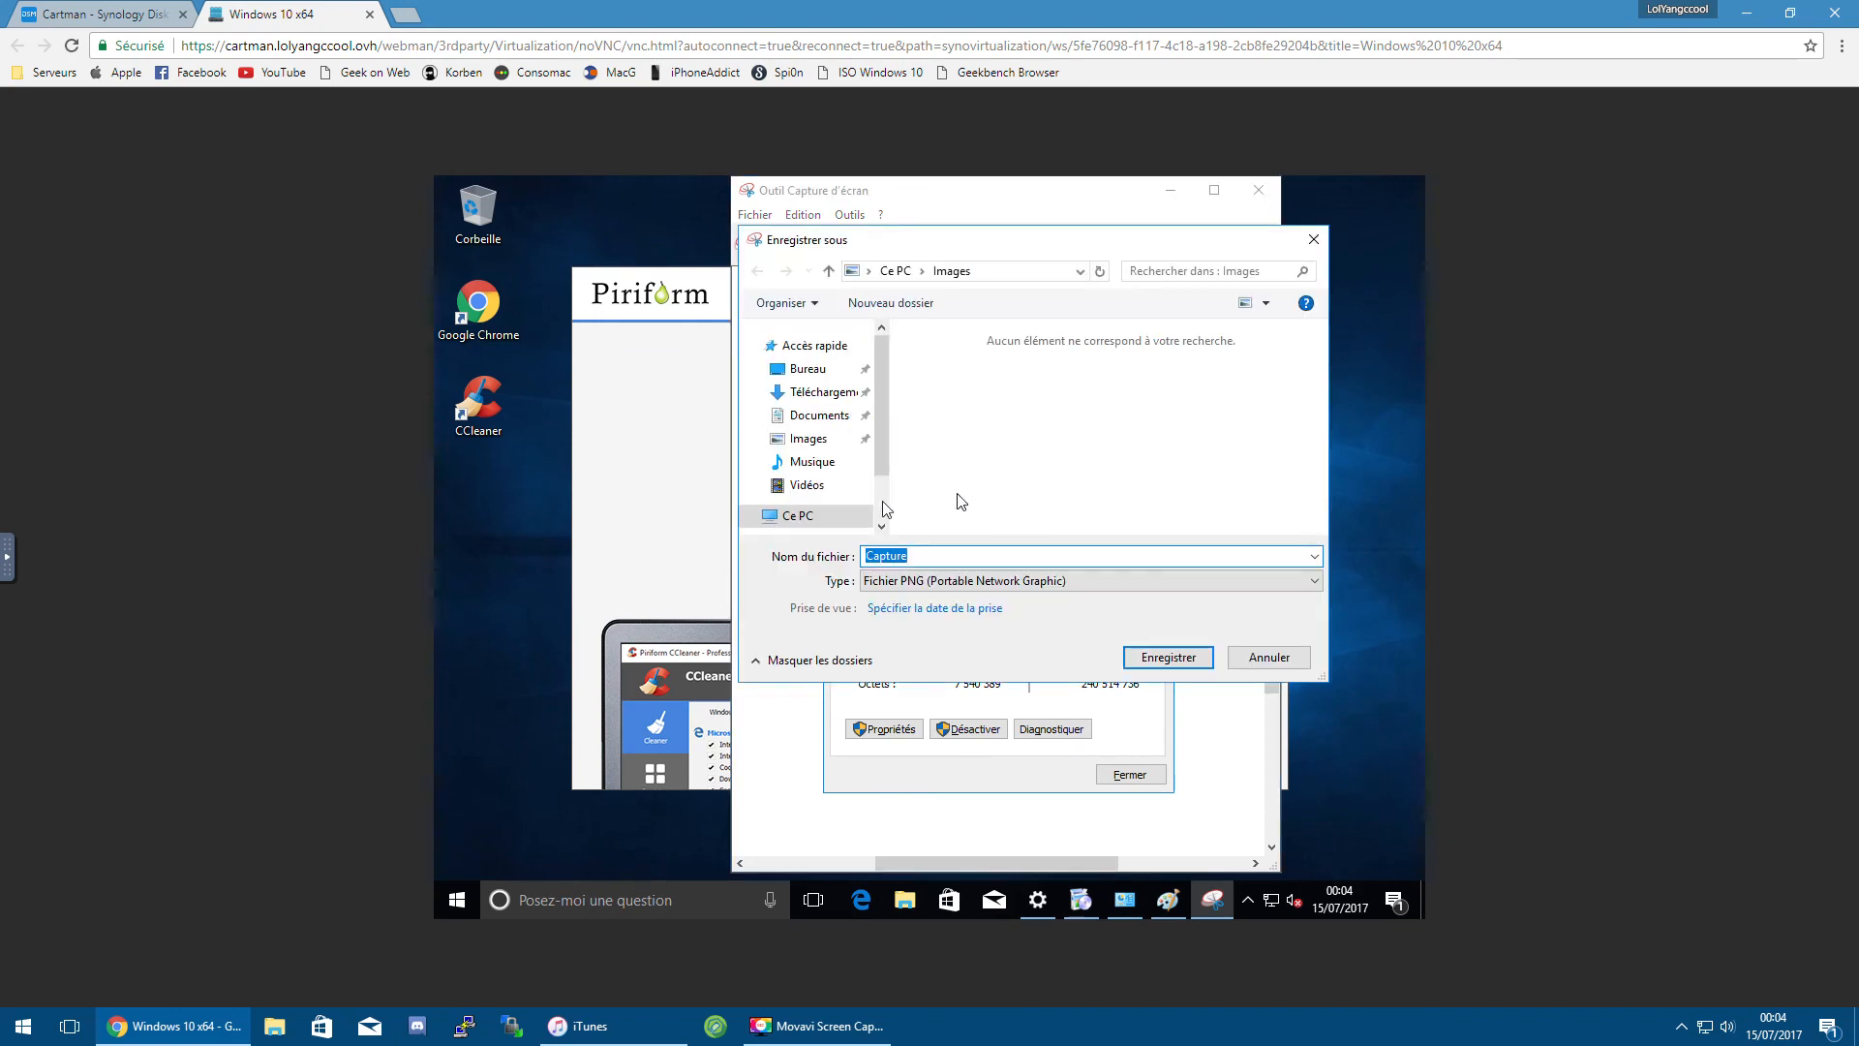
left_click(805, 369)
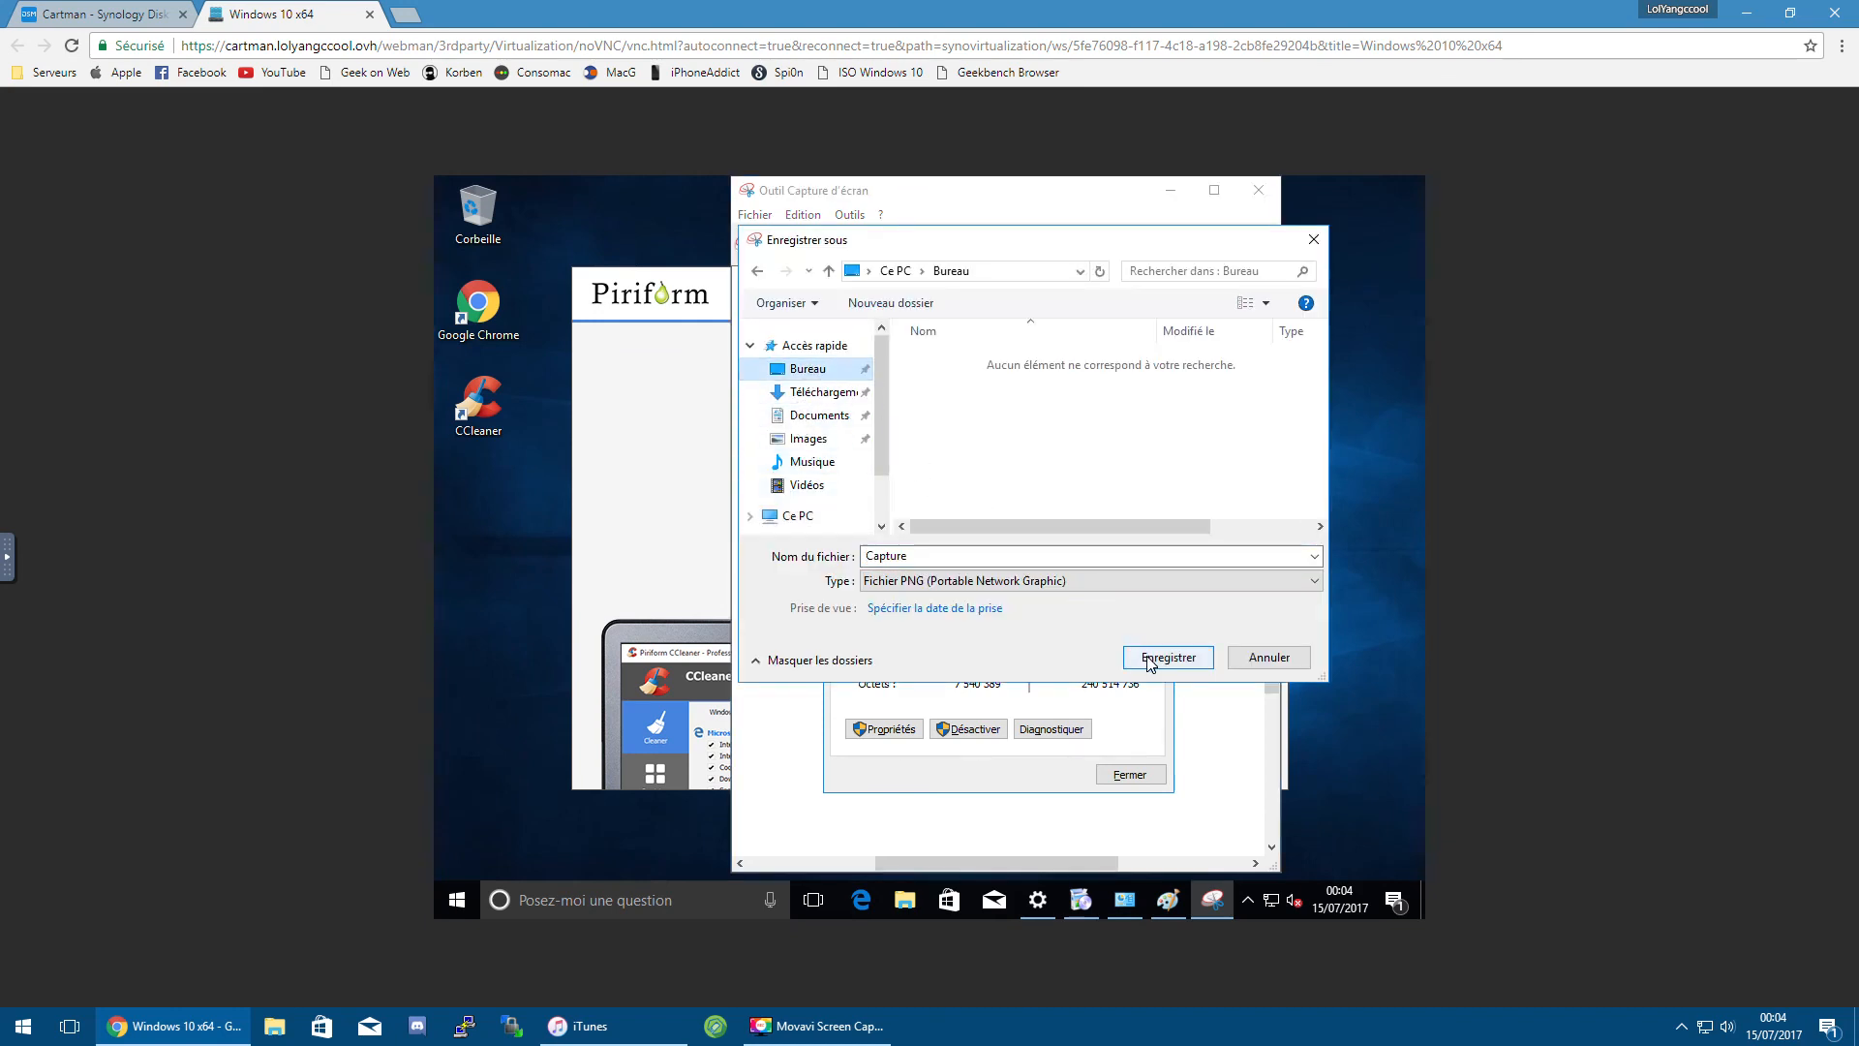
left_click(1150, 659)
left_click(1258, 191)
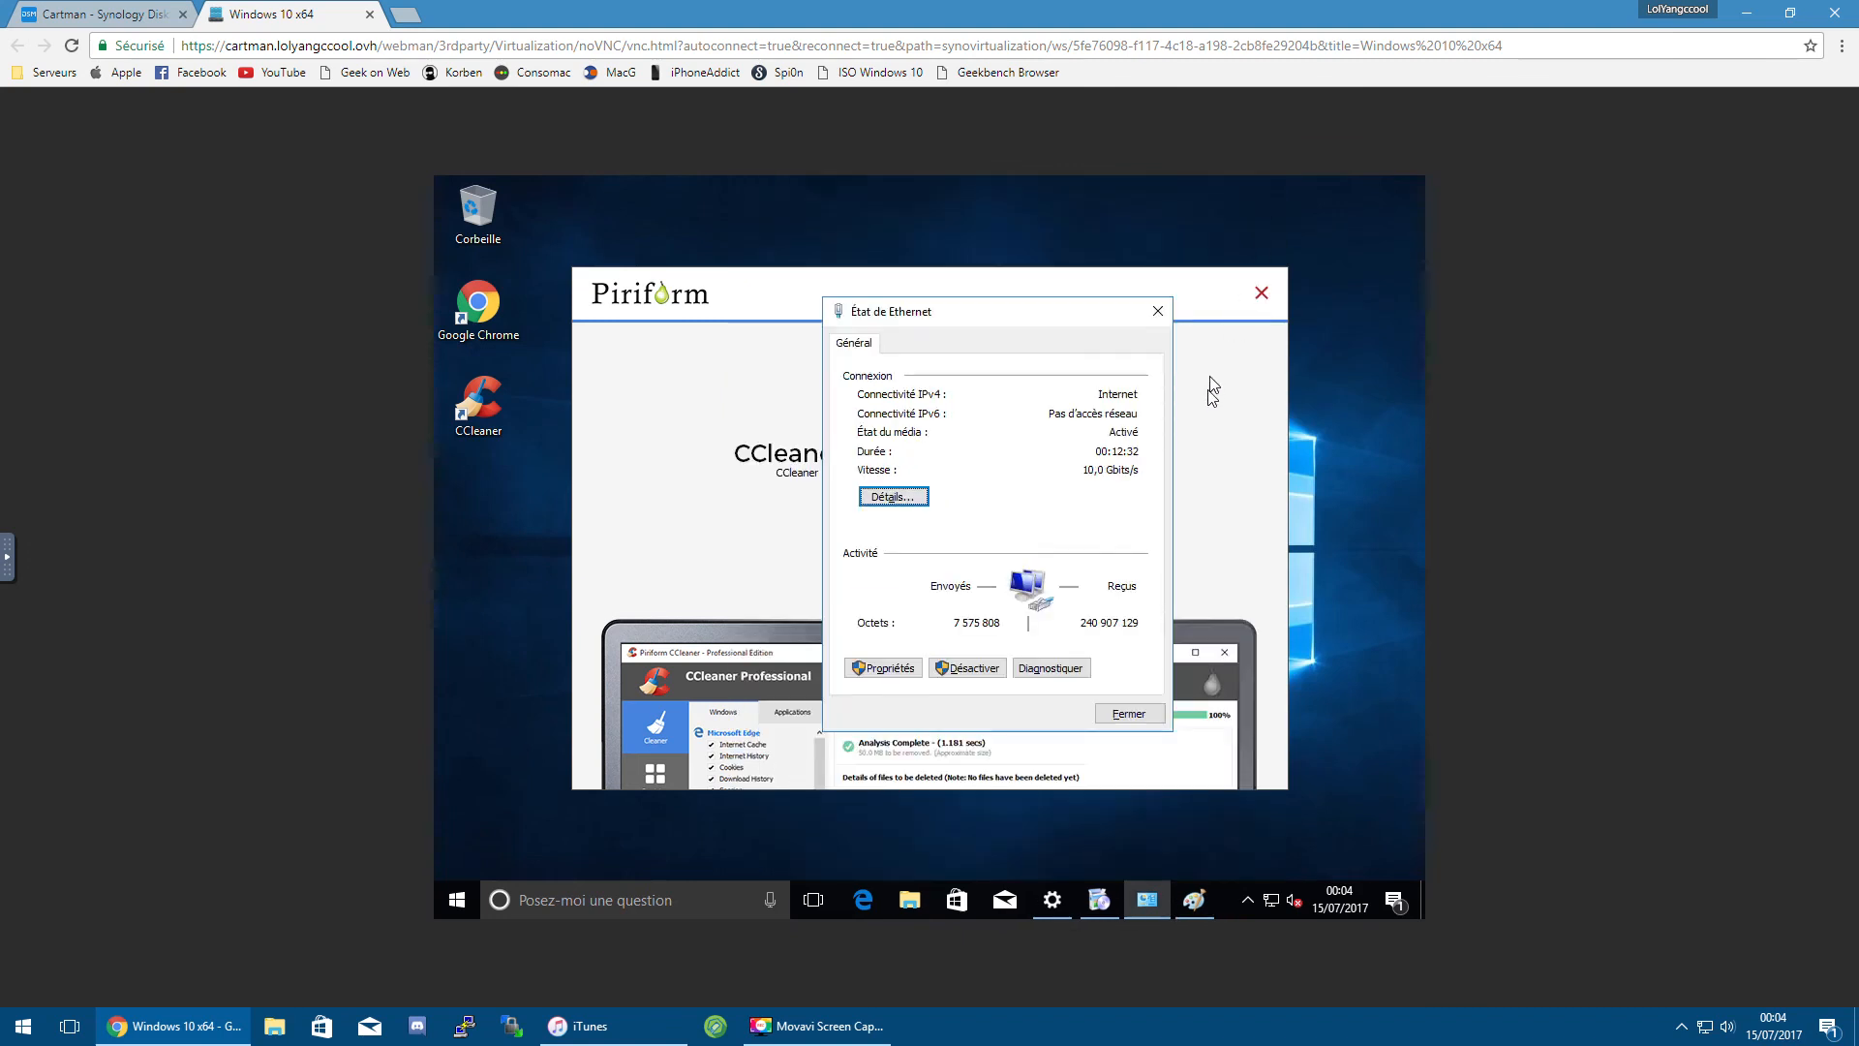
Step: Close the Ethernet status window and run CCleaner from its completed installer
left_click(1157, 310)
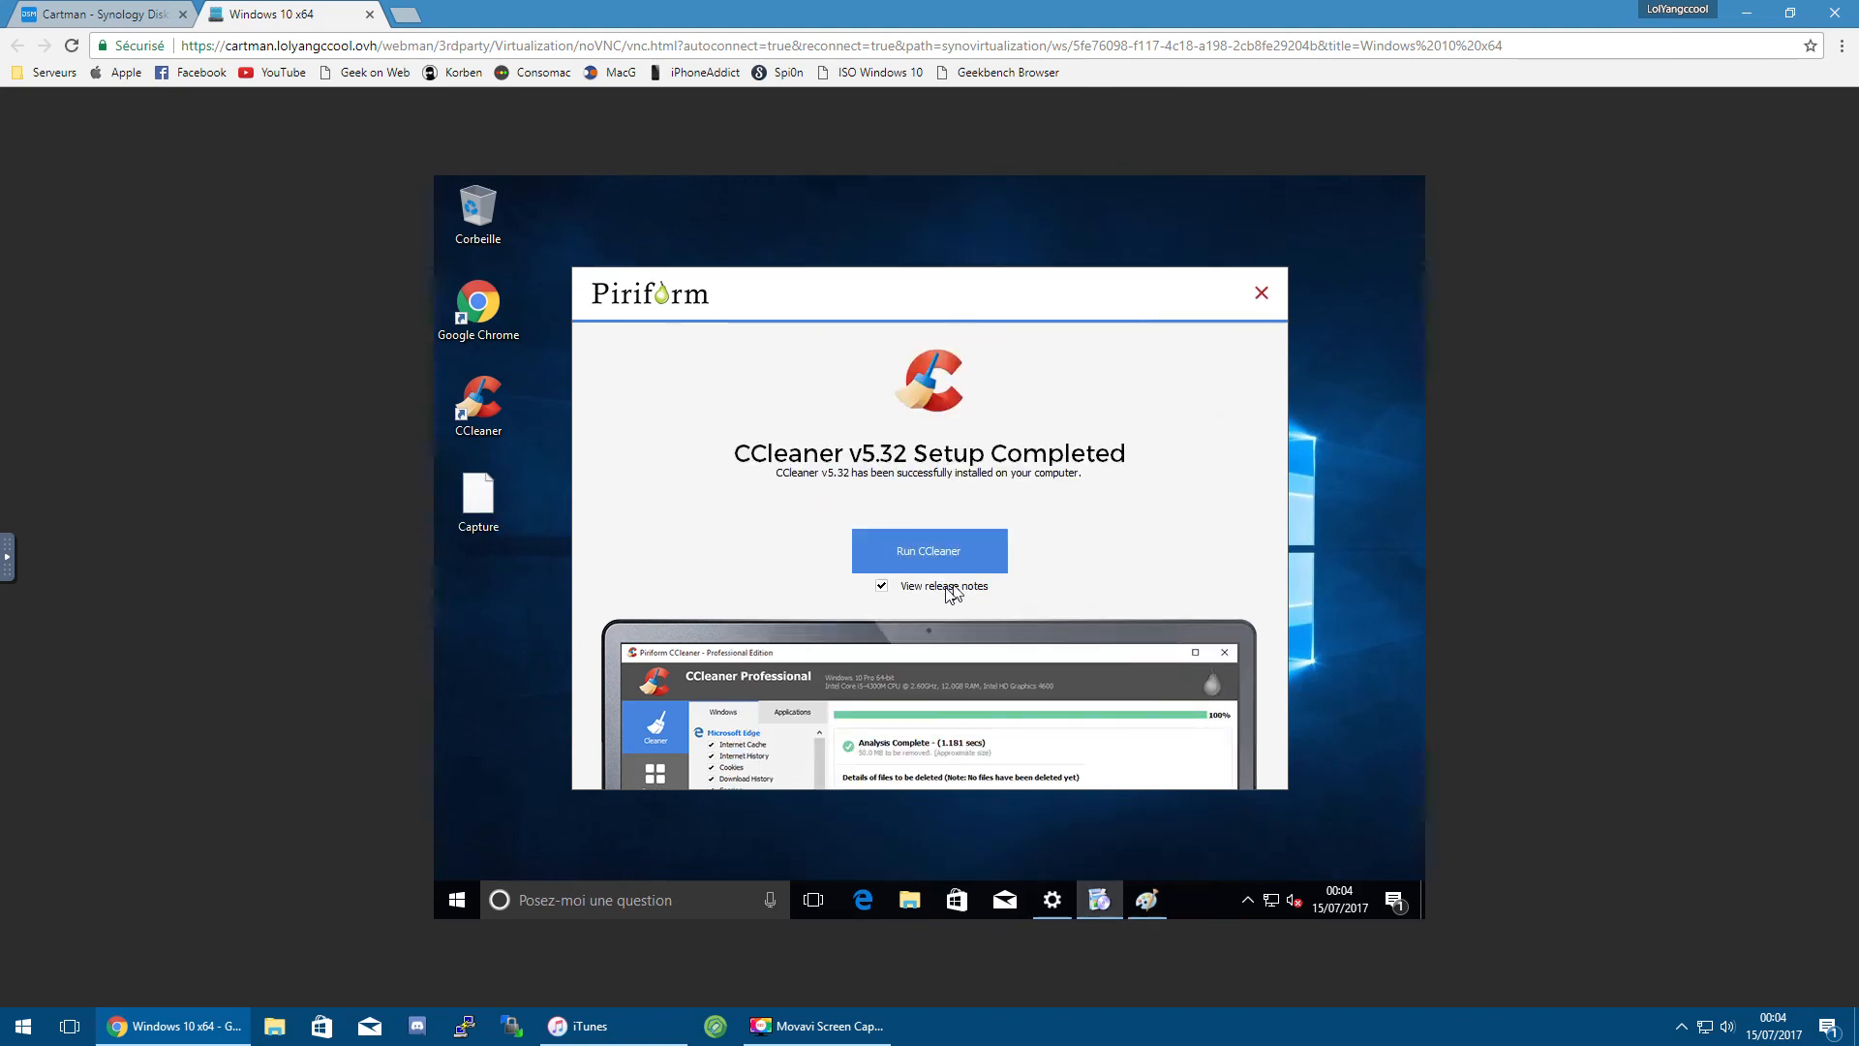
left_click(932, 548)
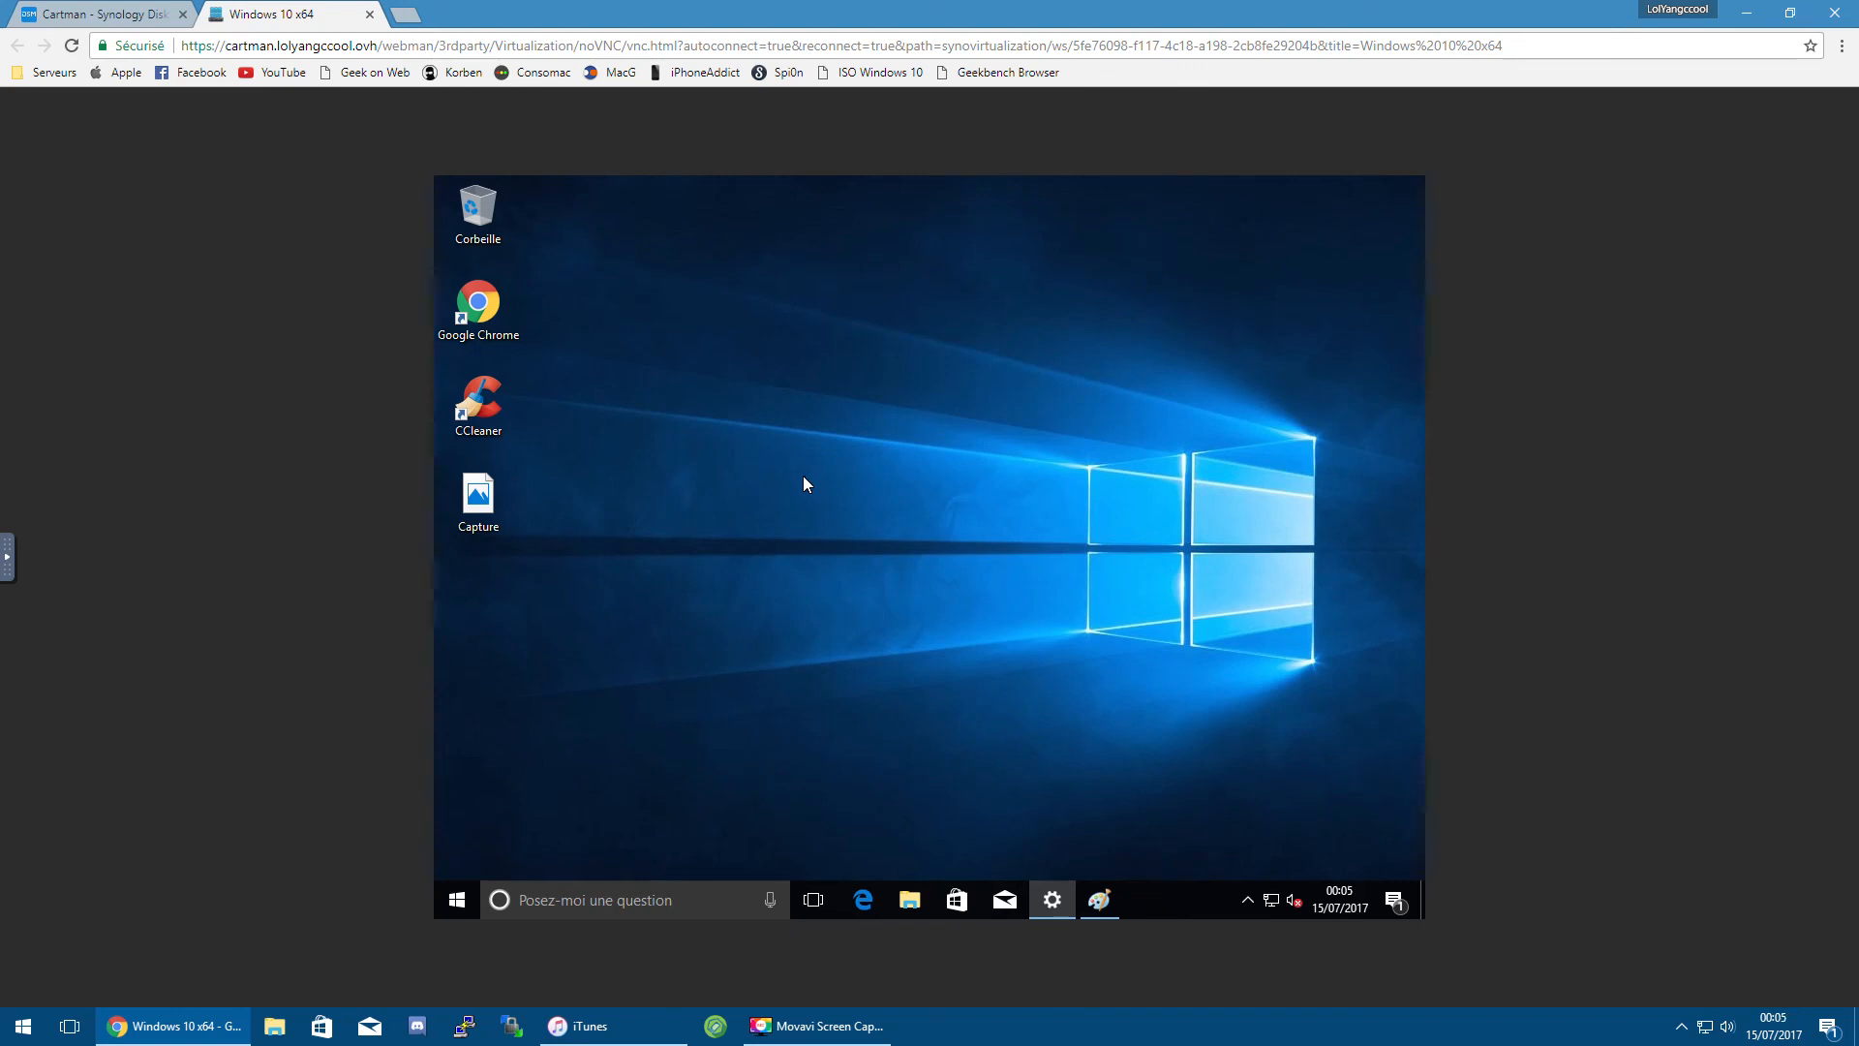
Step: Open Task Manager, examine the running processes and the processor's performance, and minimize it
right_click(1130, 908)
left_click(1210, 813)
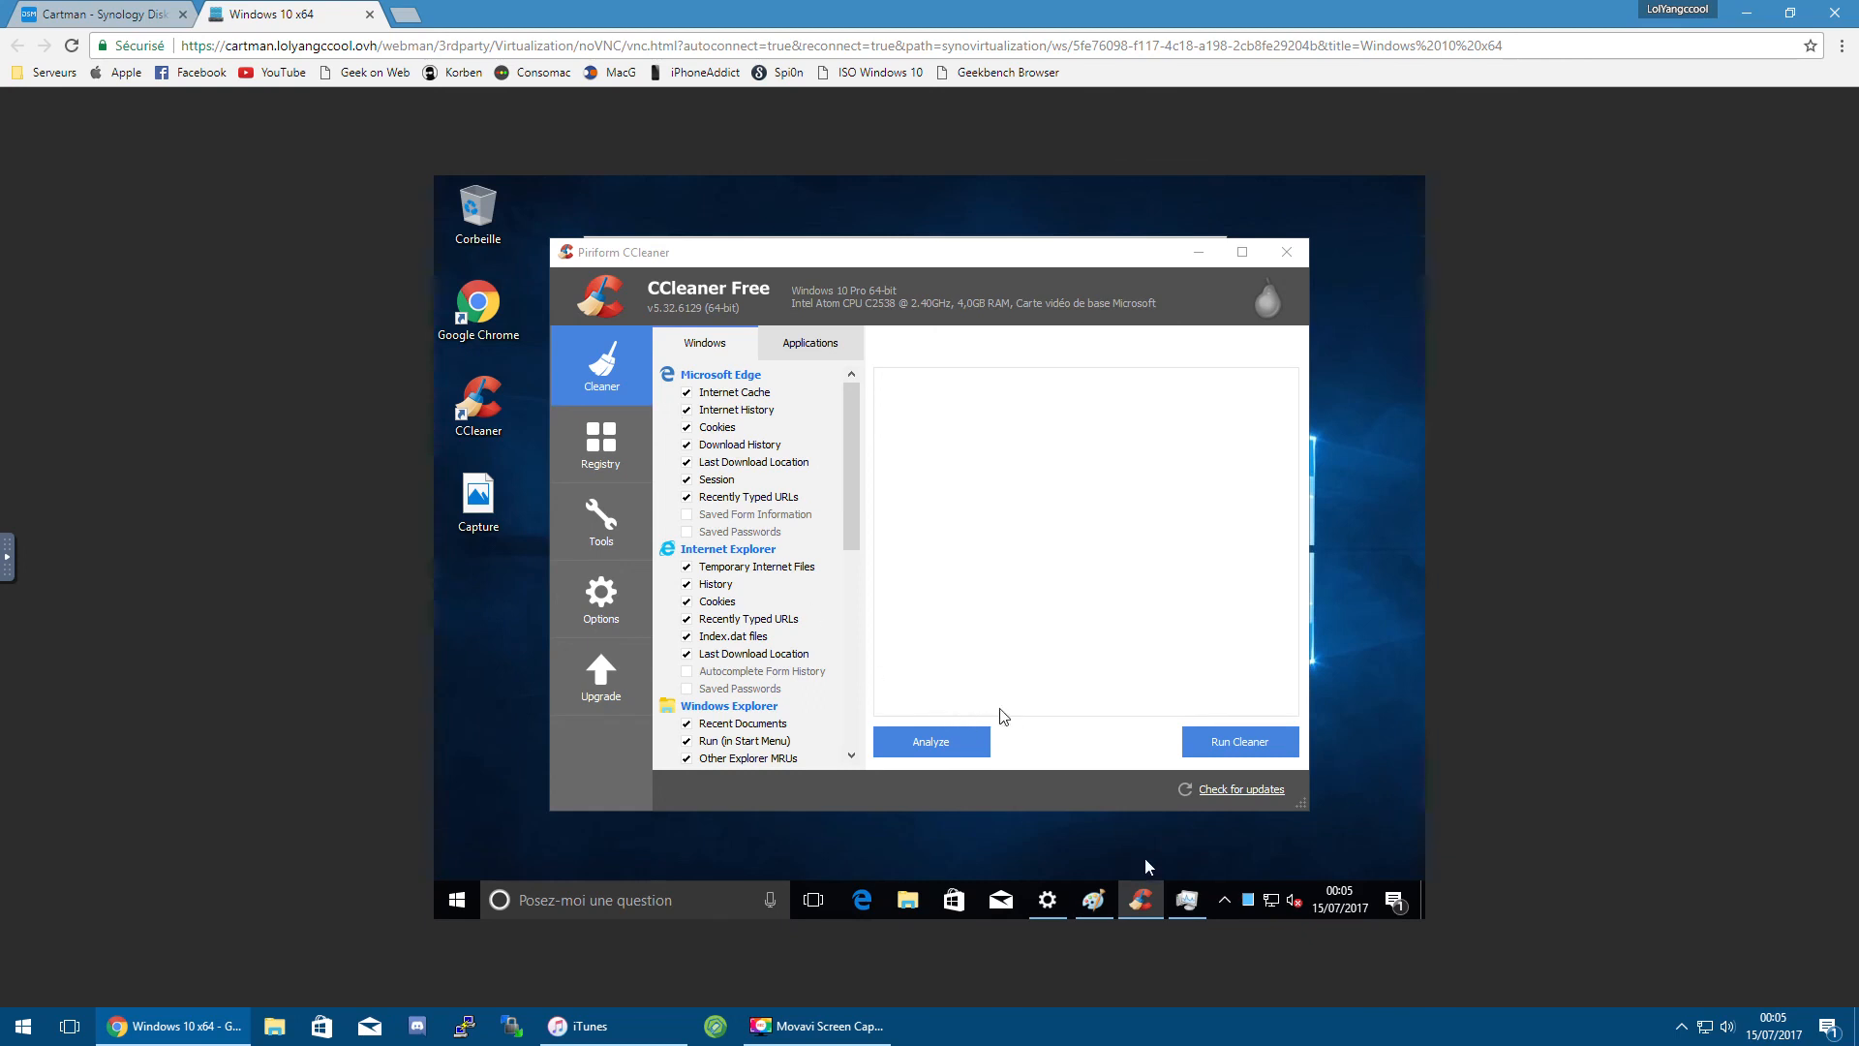
left_click(1187, 899)
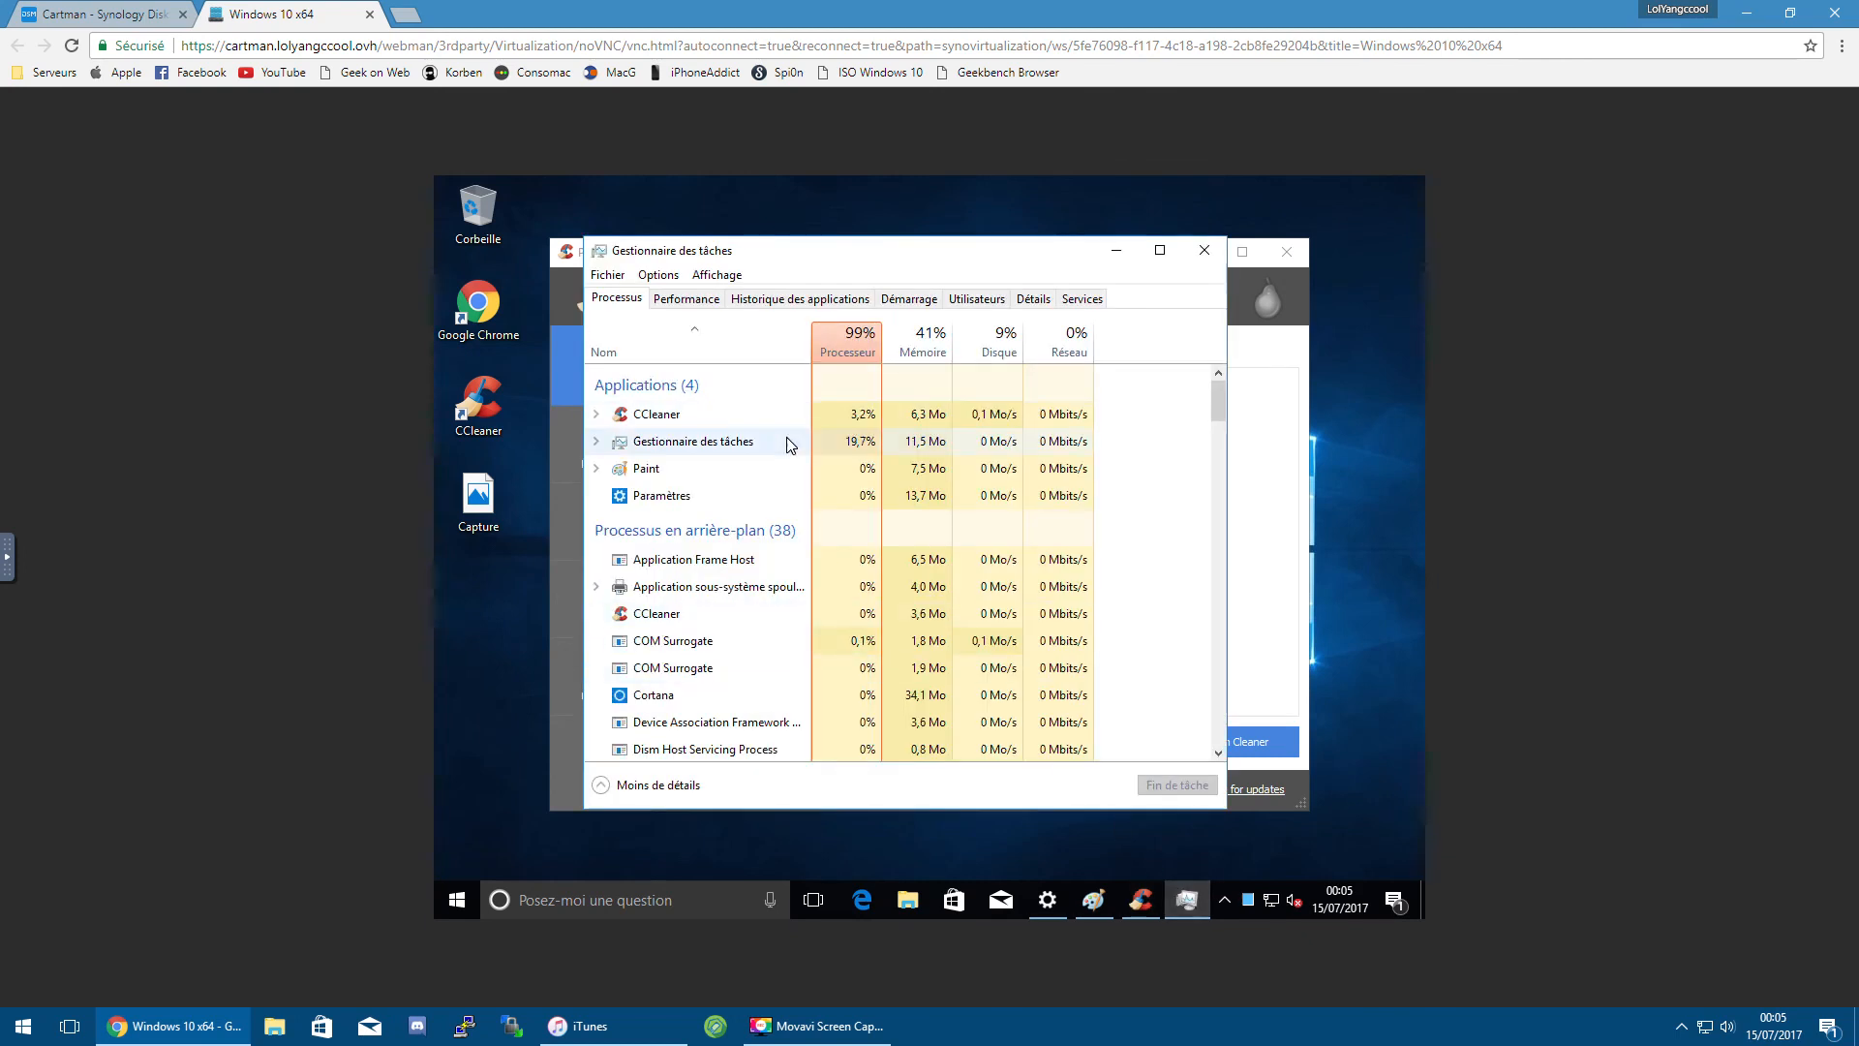
left_click(701, 298)
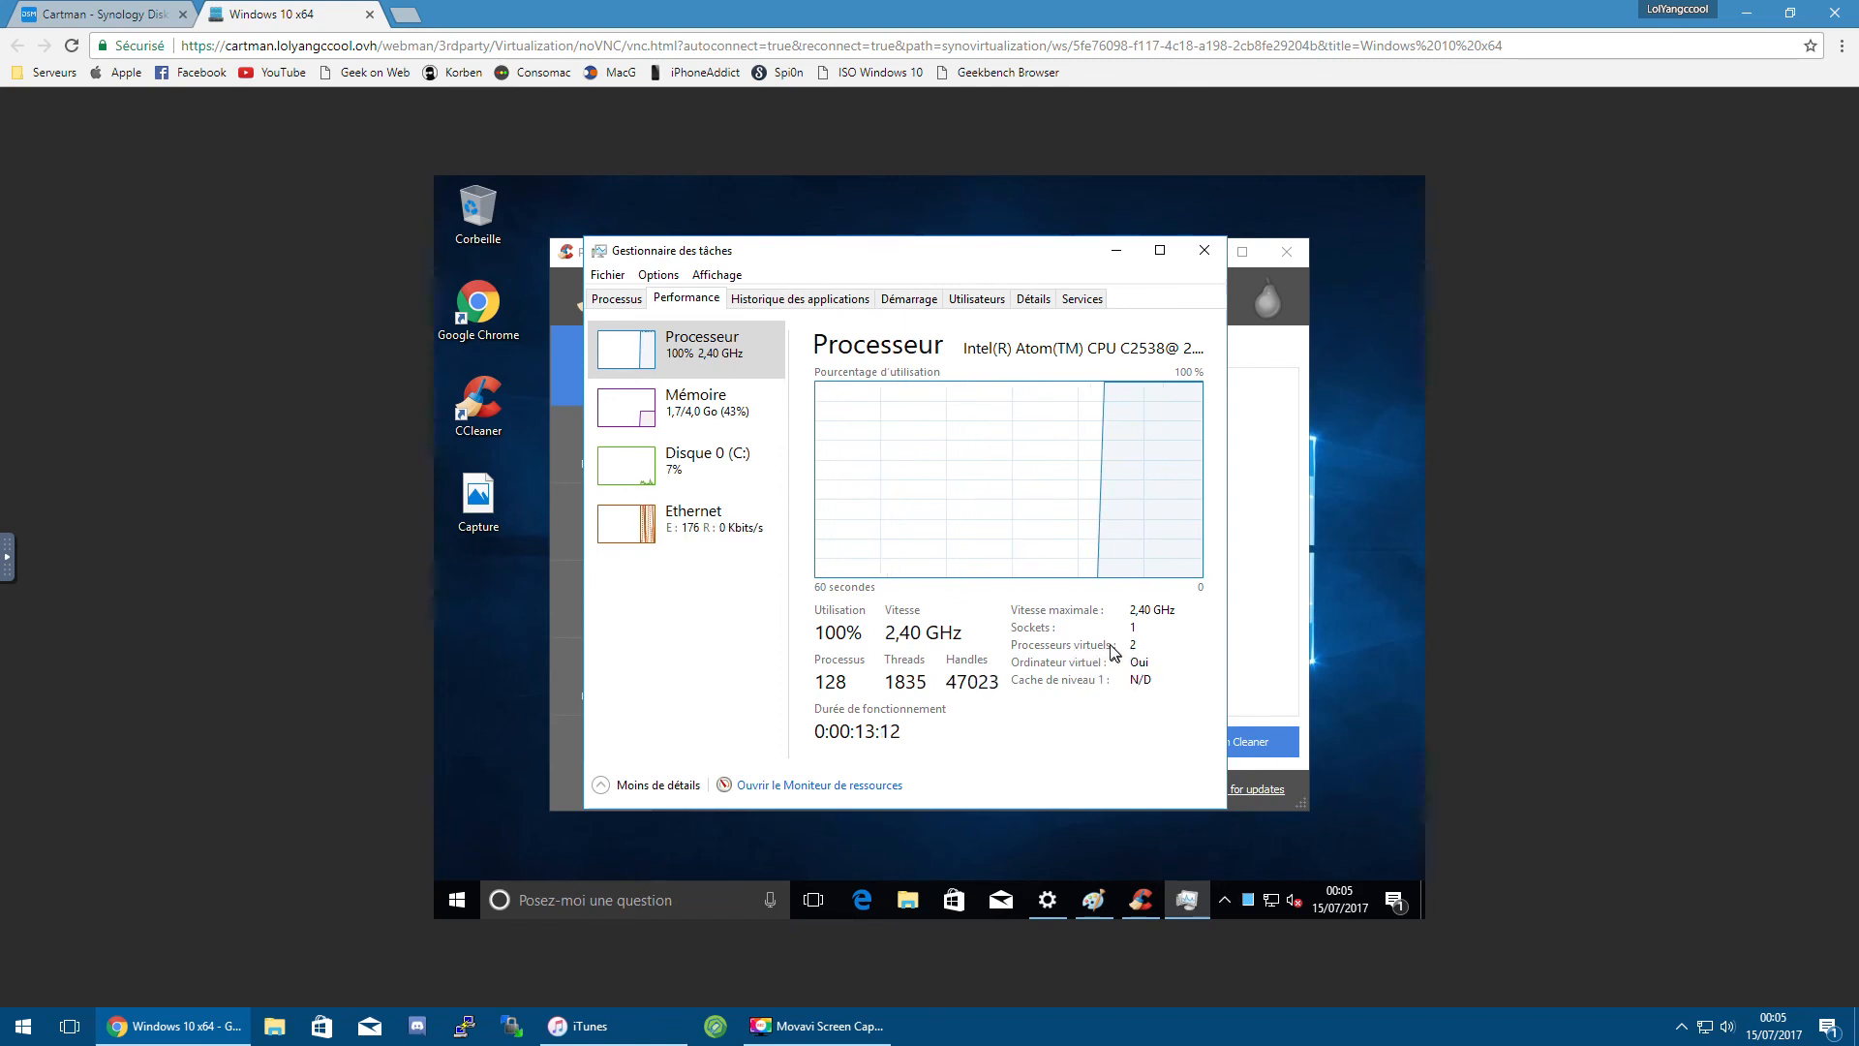
left_click(1116, 250)
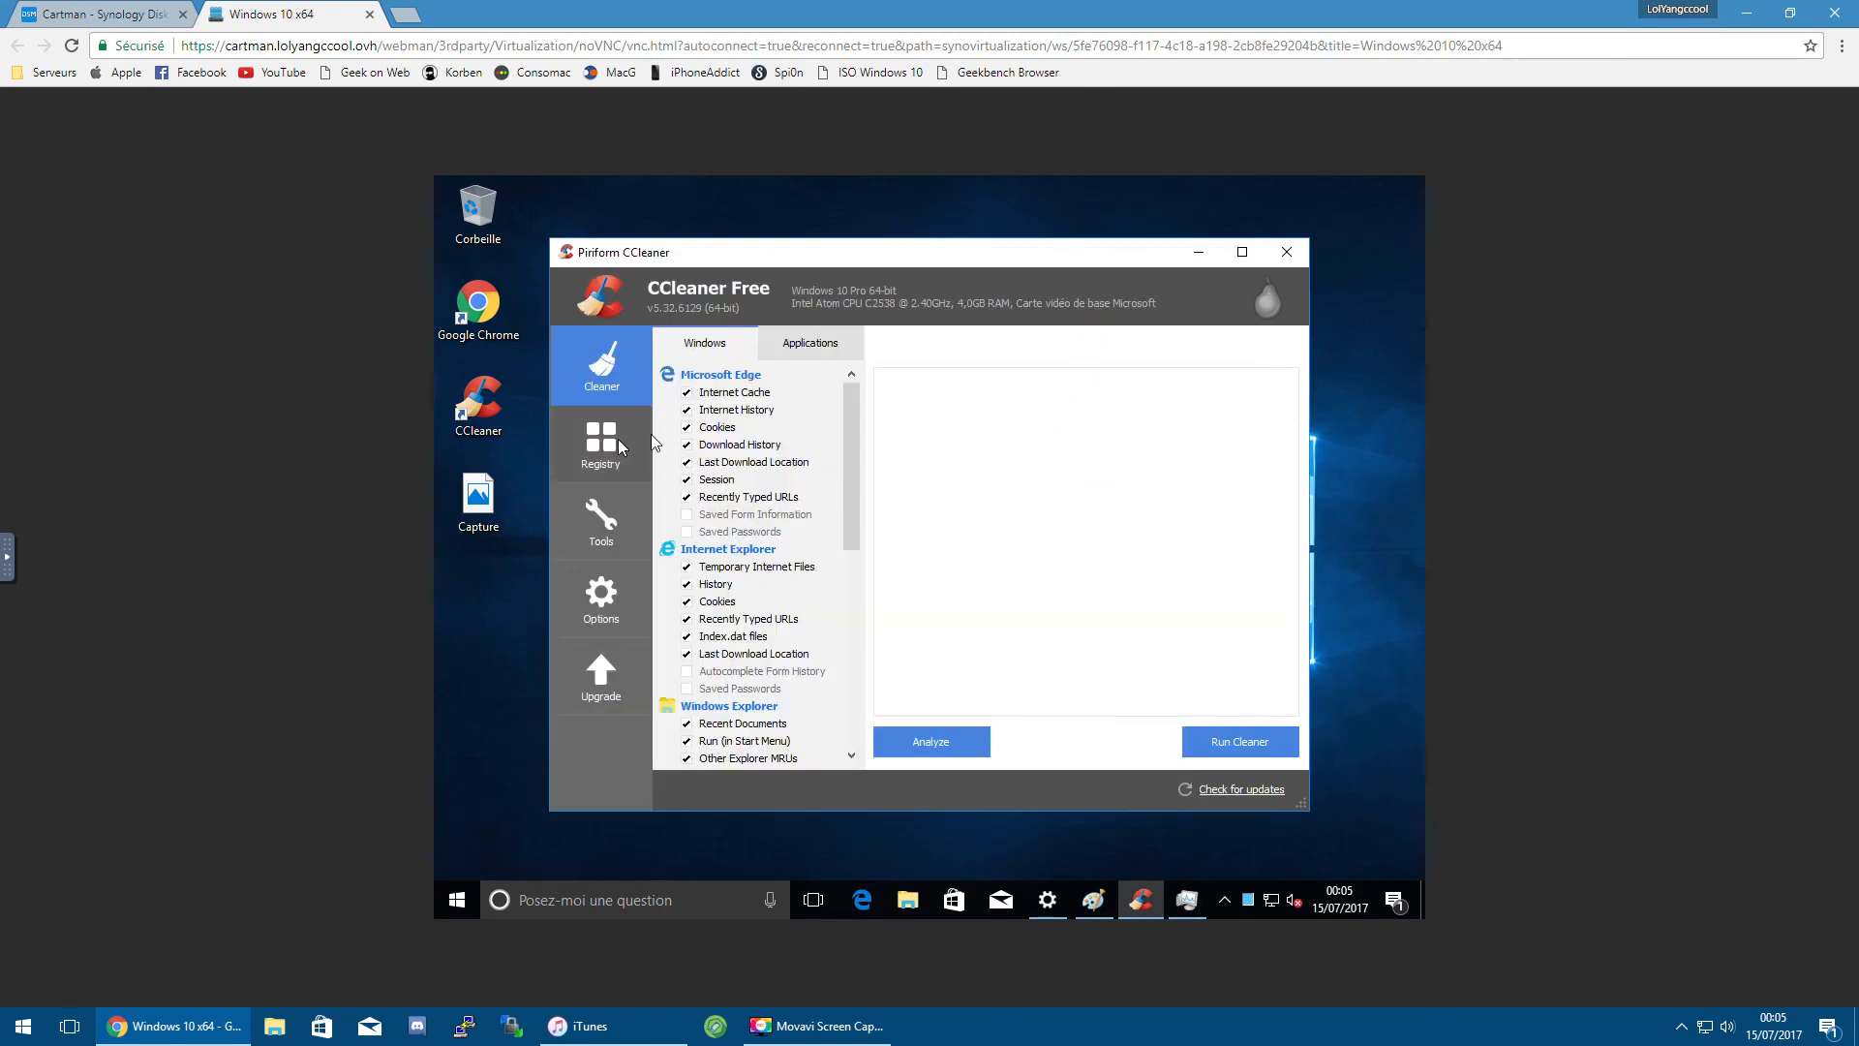
Step: Close CCleaner and dismiss its Monitoring Active notification
left_click(1283, 259)
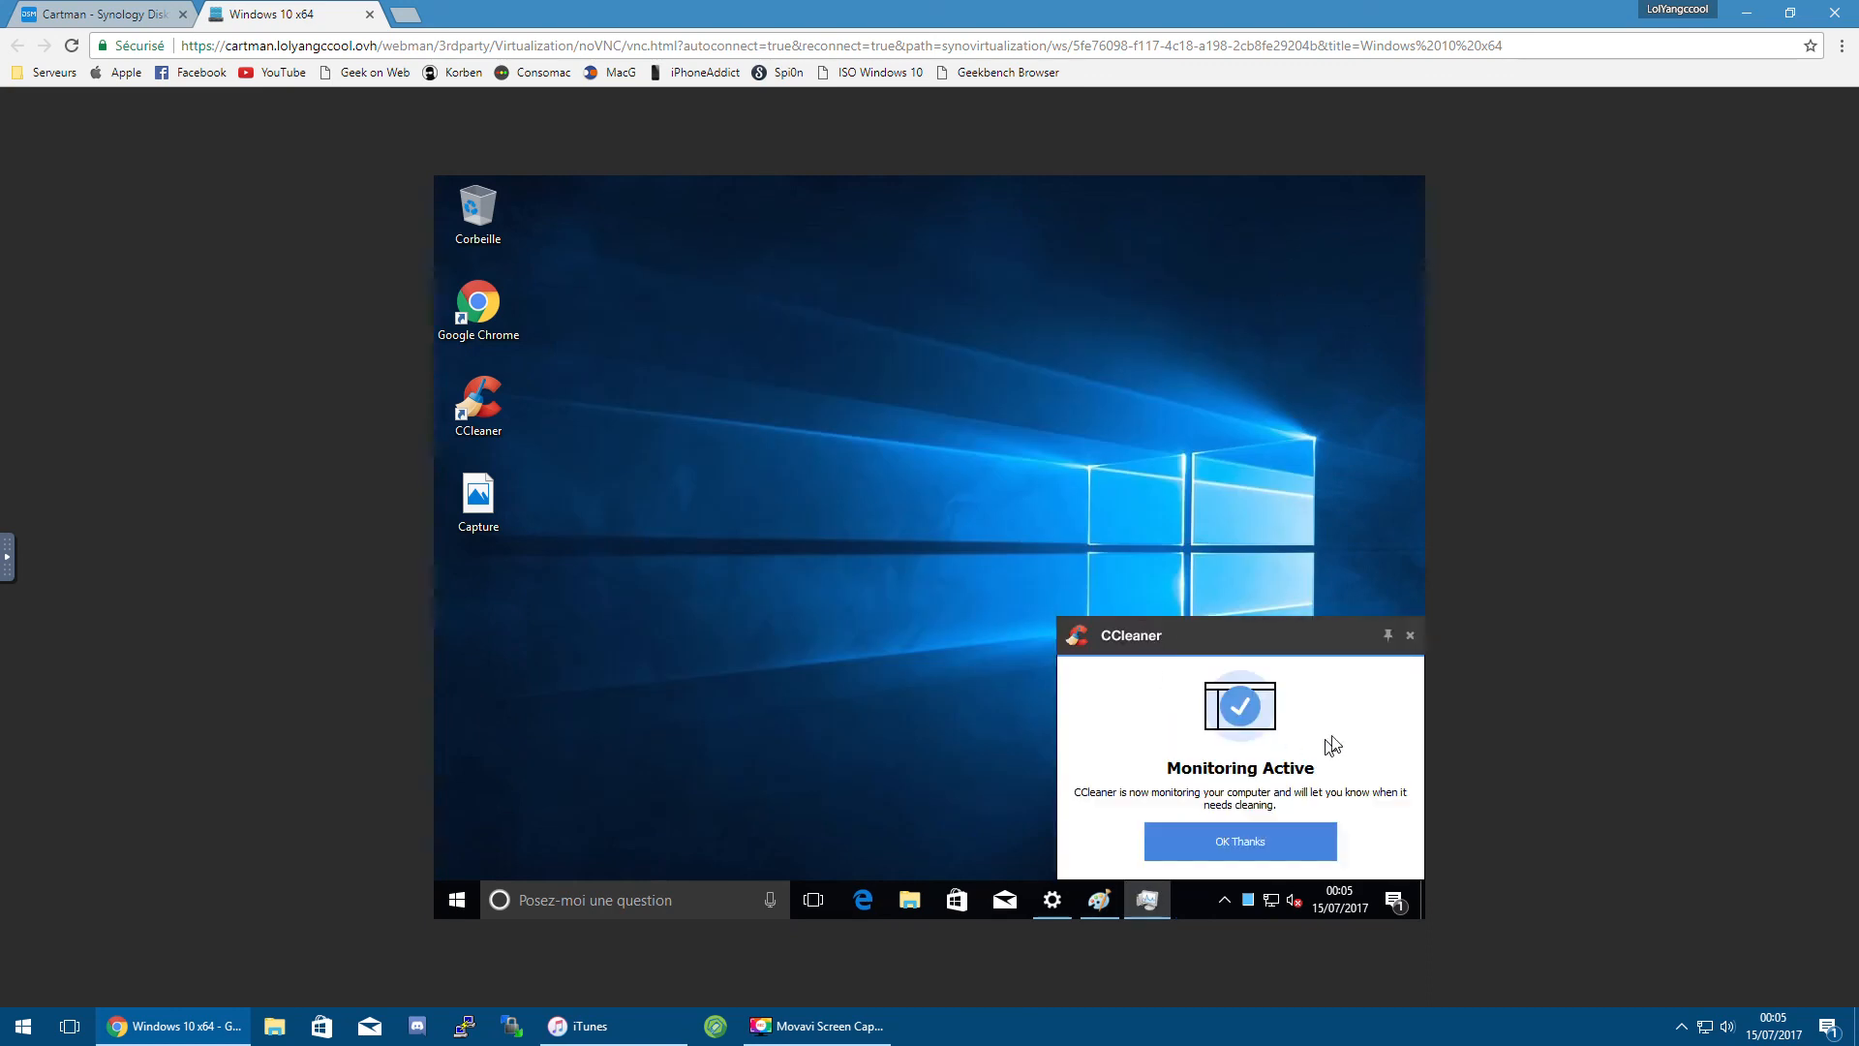
left_click(1410, 636)
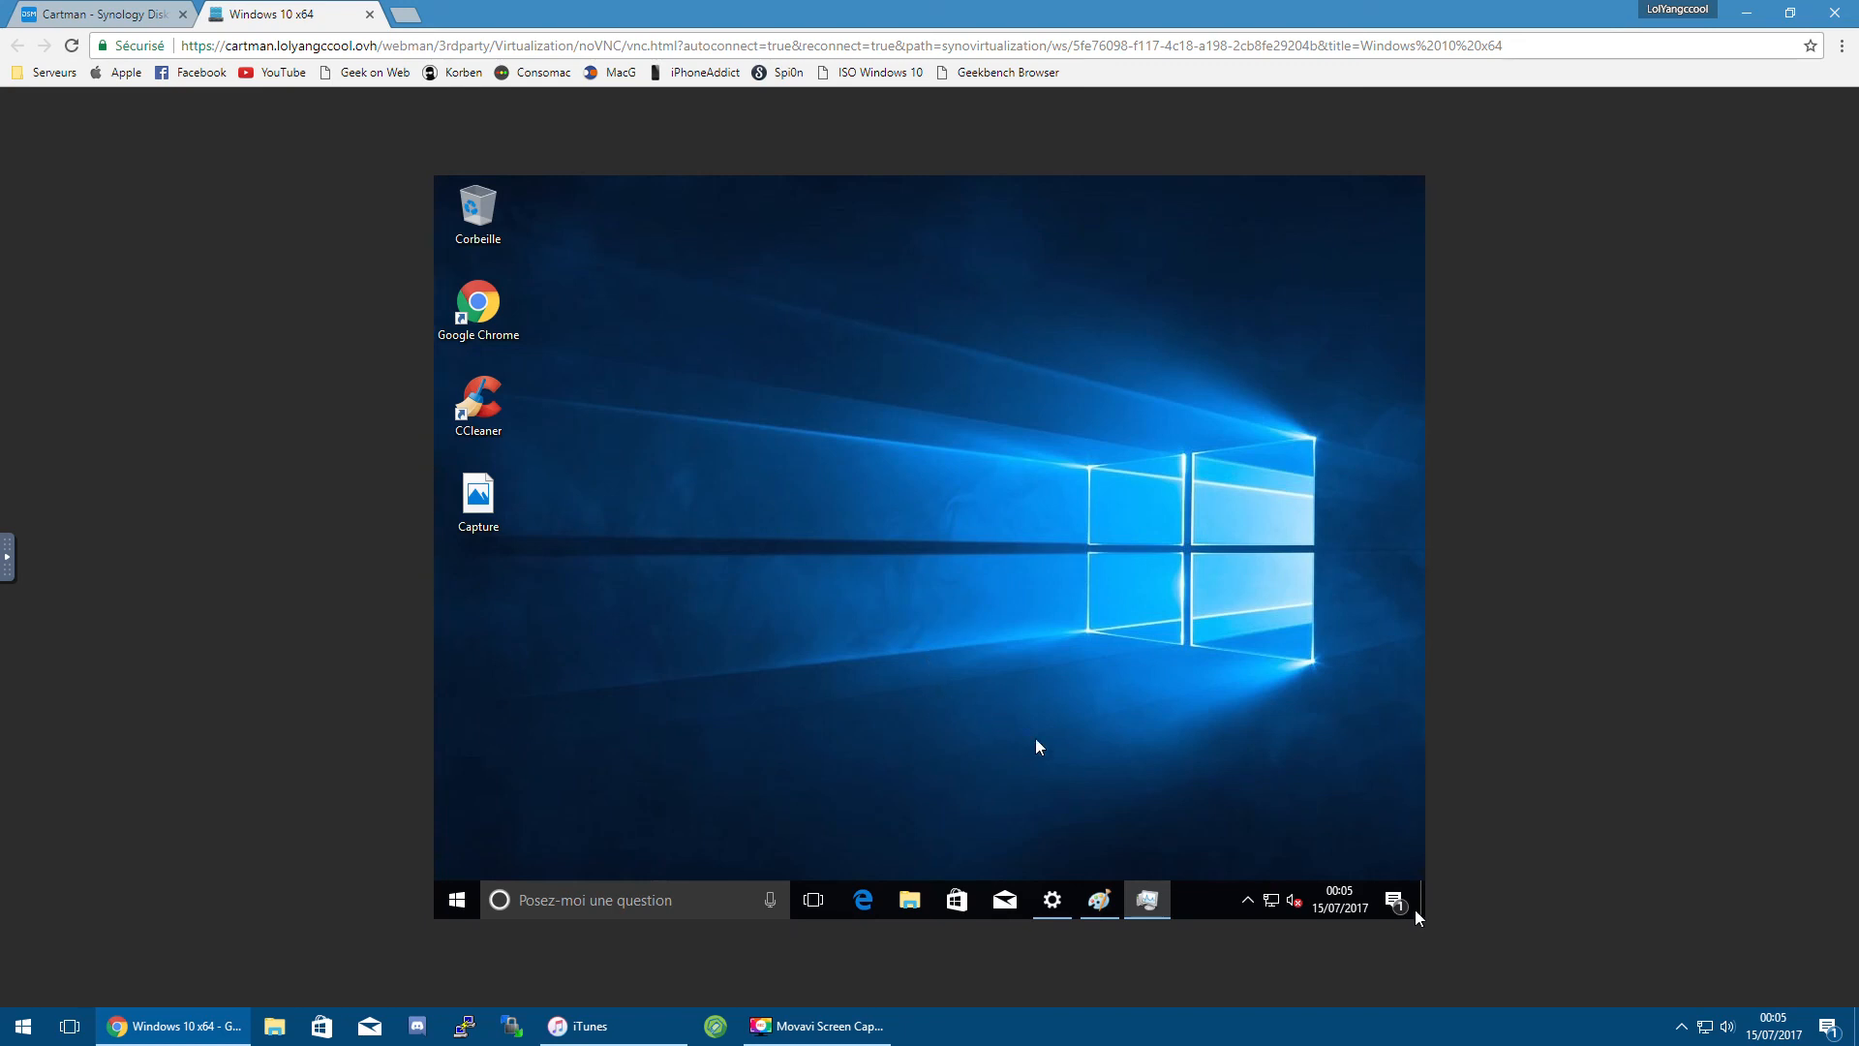
left_click(1682, 1025)
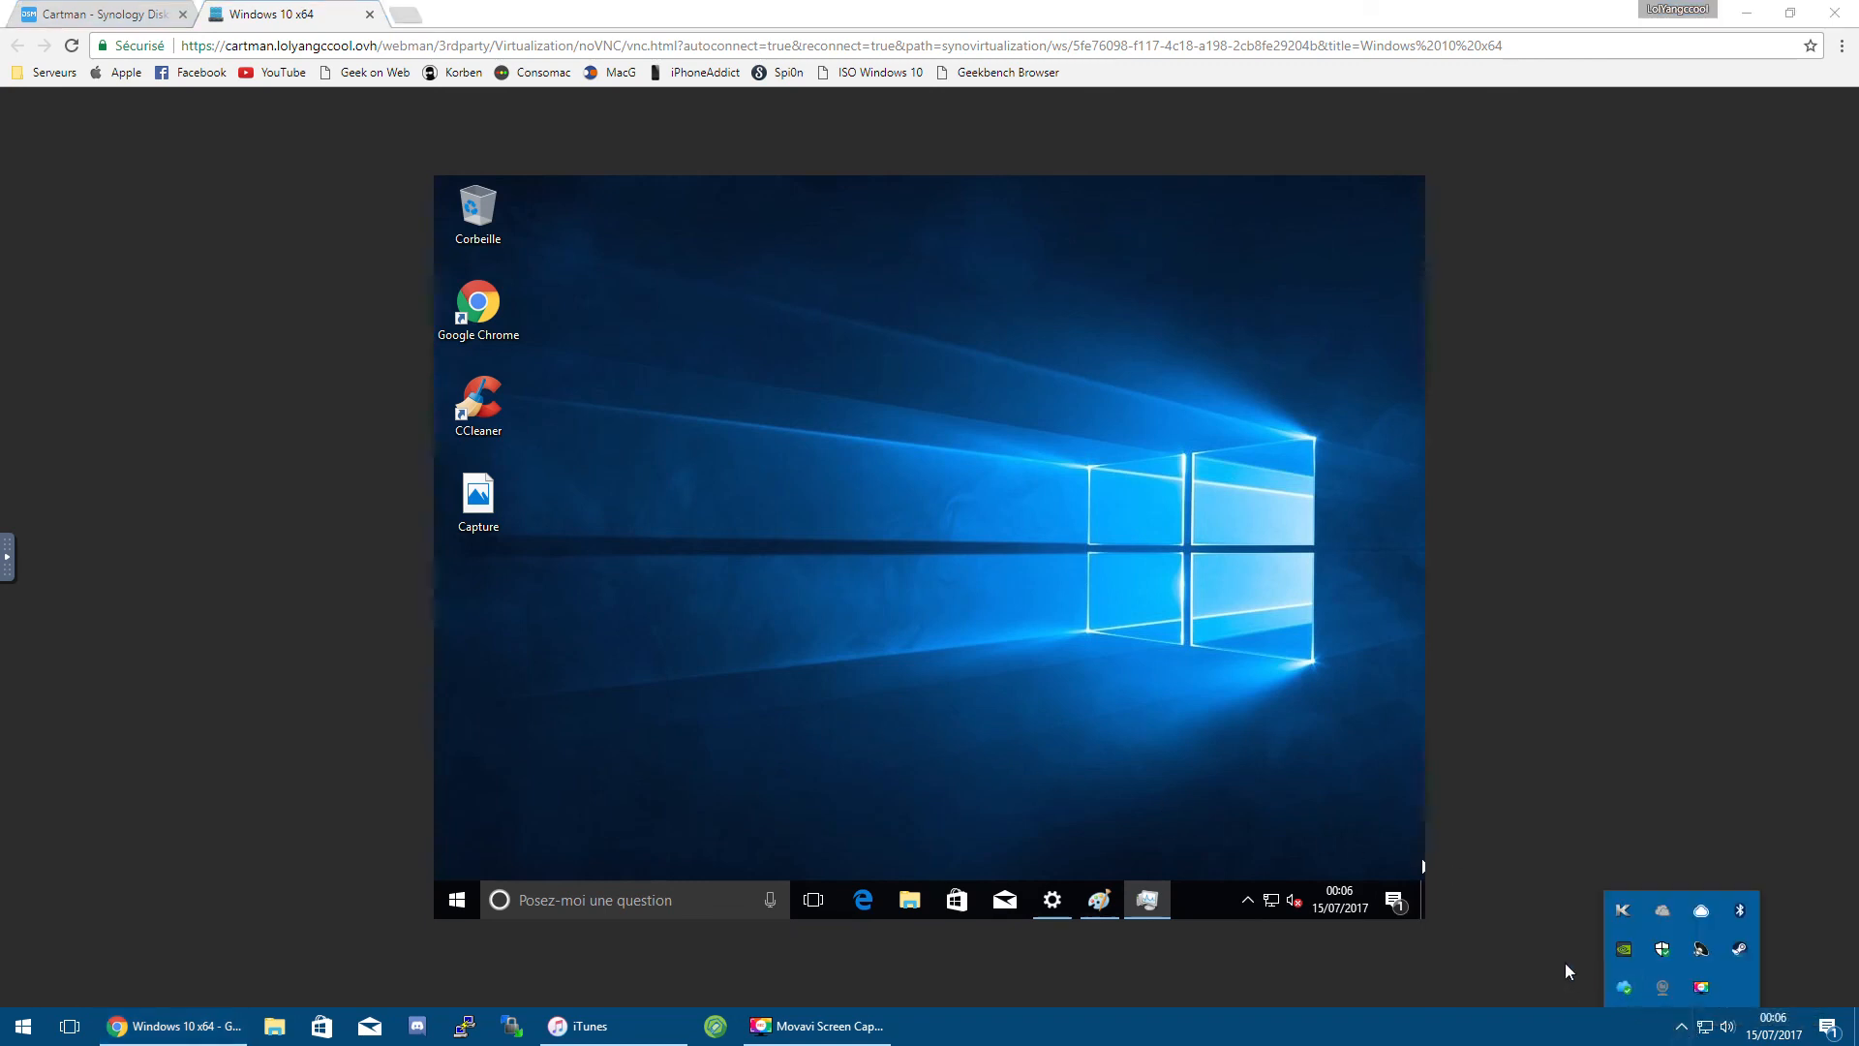
left_click(1696, 987)
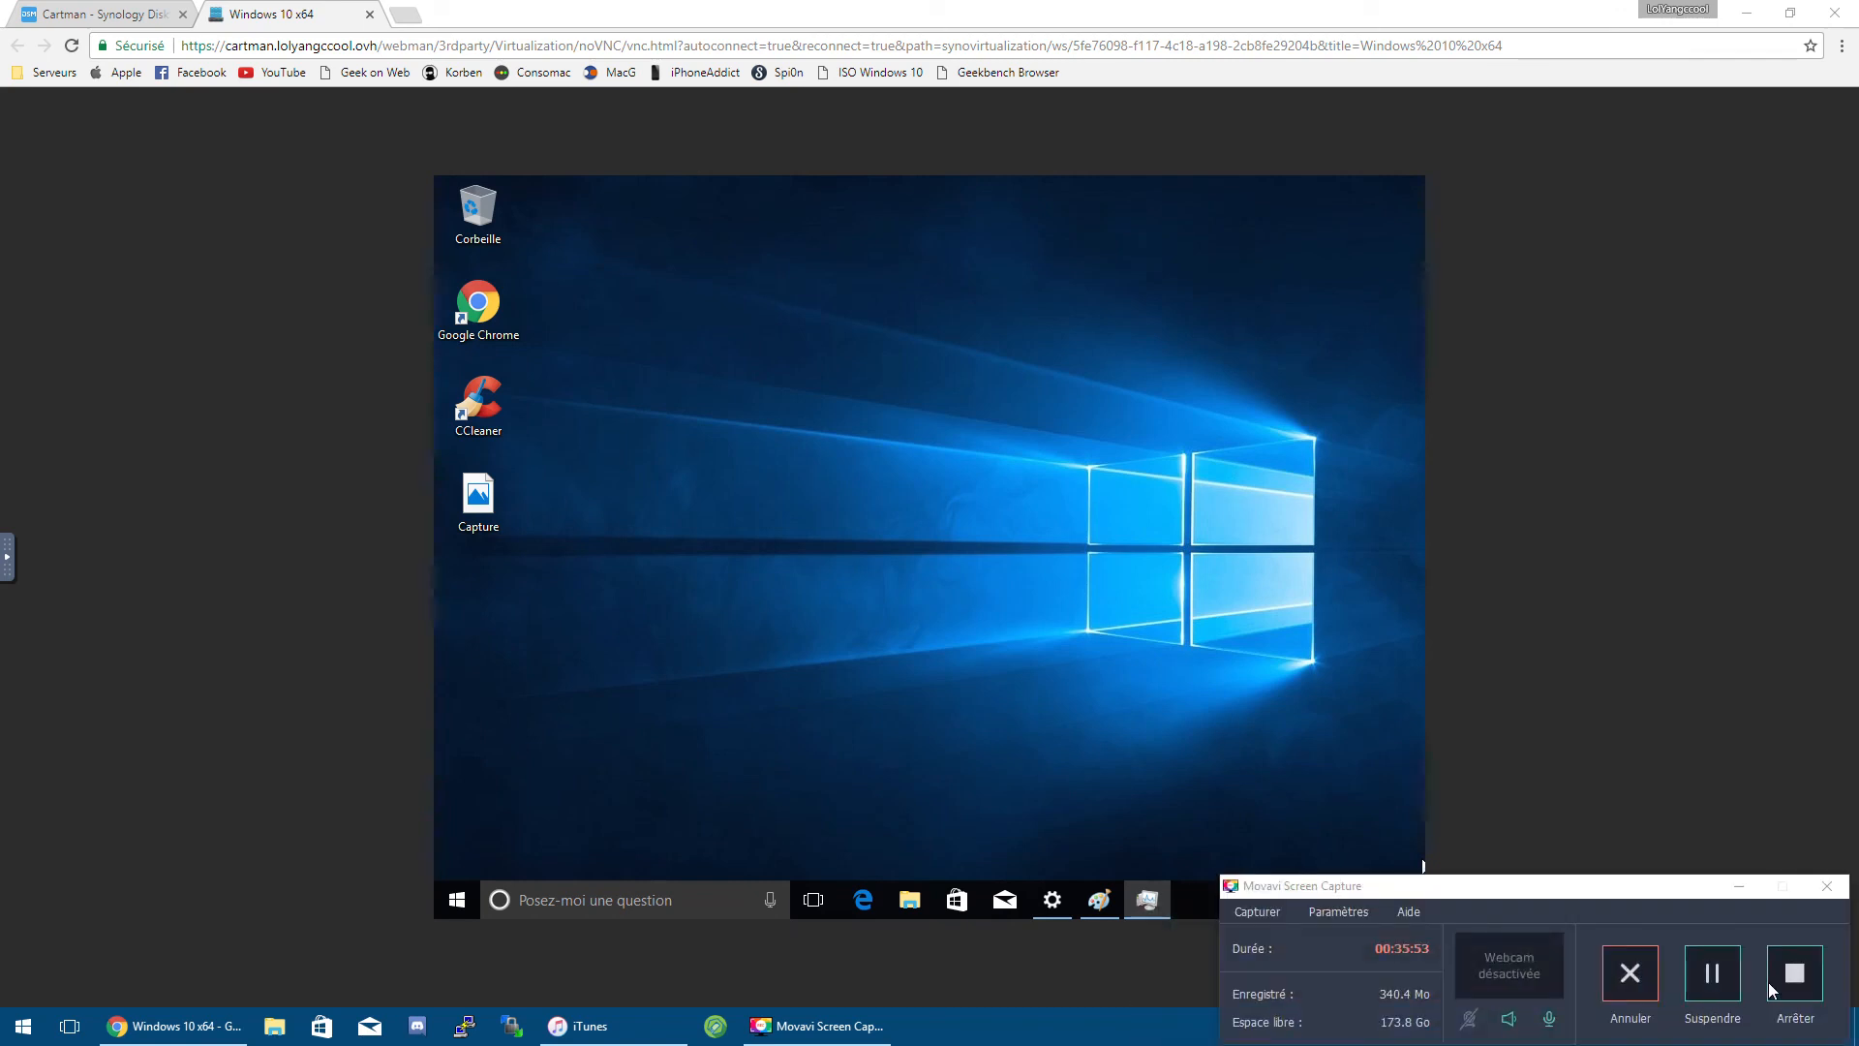